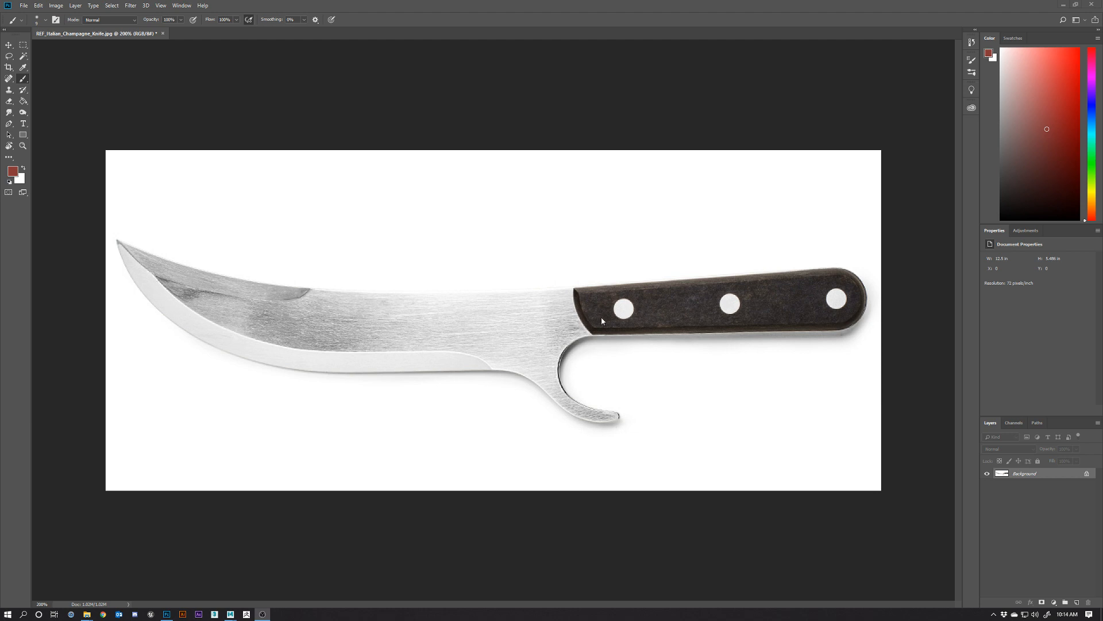
click(1090, 119)
click(1091, 127)
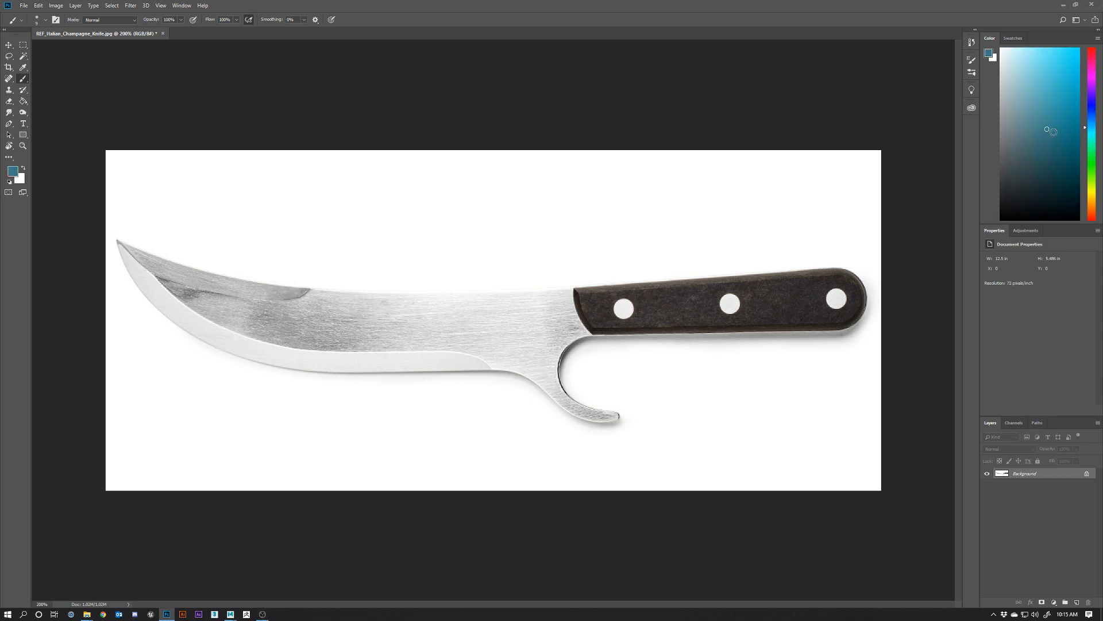
click(1076, 50)
drag(1070, 52, 1053, 58)
click(591, 334)
shift+click(575, 312)
key(ctrl+z)
key(ctrl+z)
key(ctrl+z)
Outline the knife handle with straight crimson brush lines, closing the shape vertically through the end rivet.
click(1090, 53)
mouse_move(1053, 109)
mouse_down()
mouse_move(1059, 150)
mouse_move(1071, 113)
mouse_up()
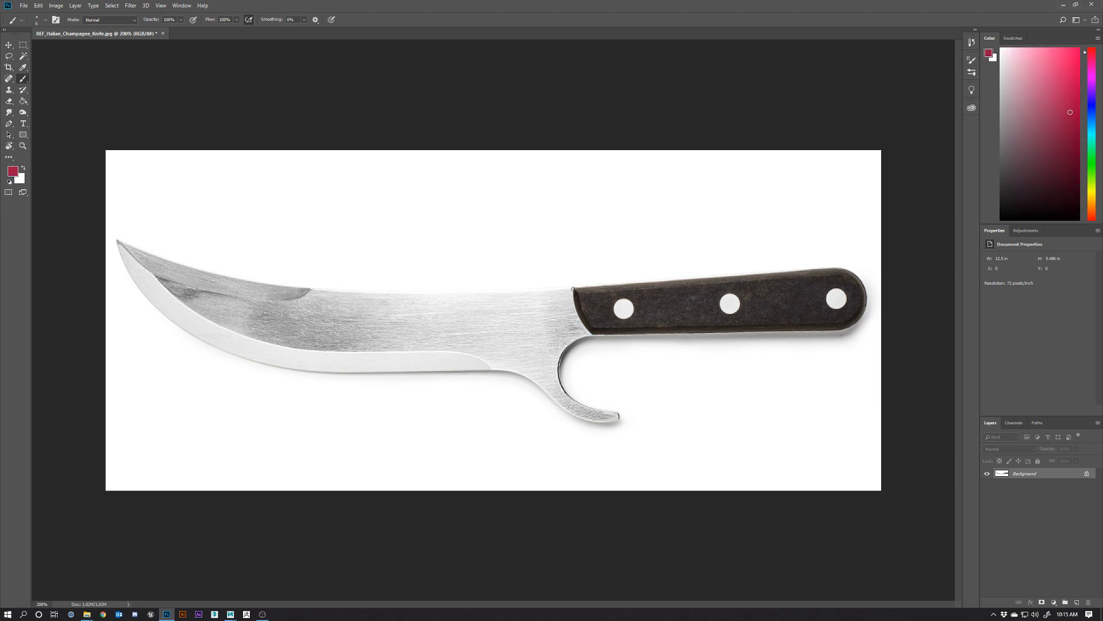
click(573, 288)
shift+click(575, 314)
shift+click(592, 333)
shift+click(831, 268)
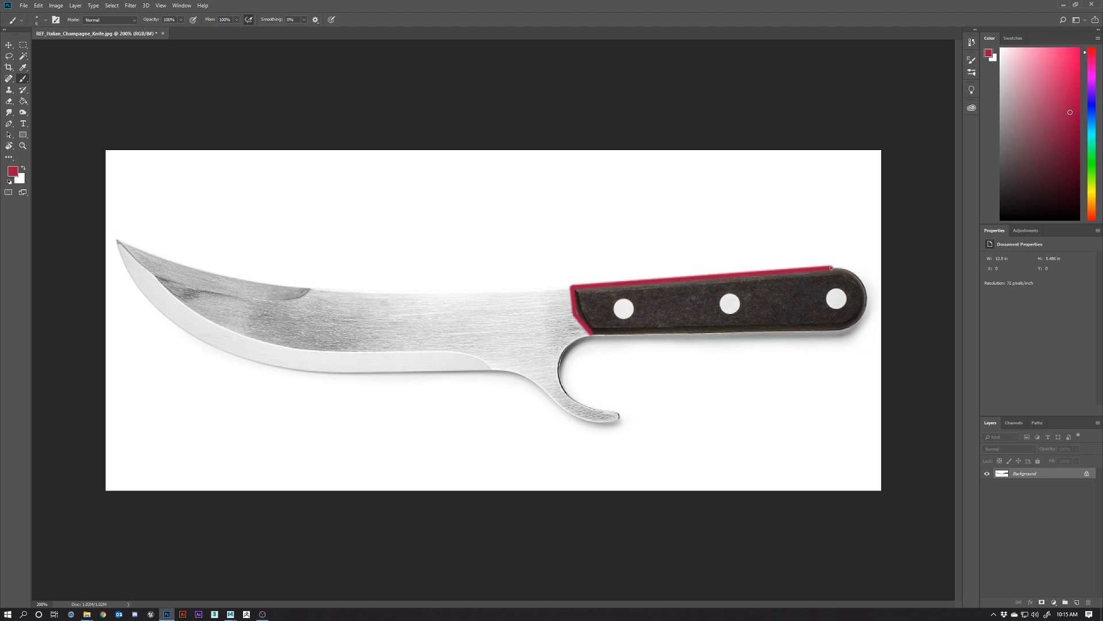
shift+click(836, 297)
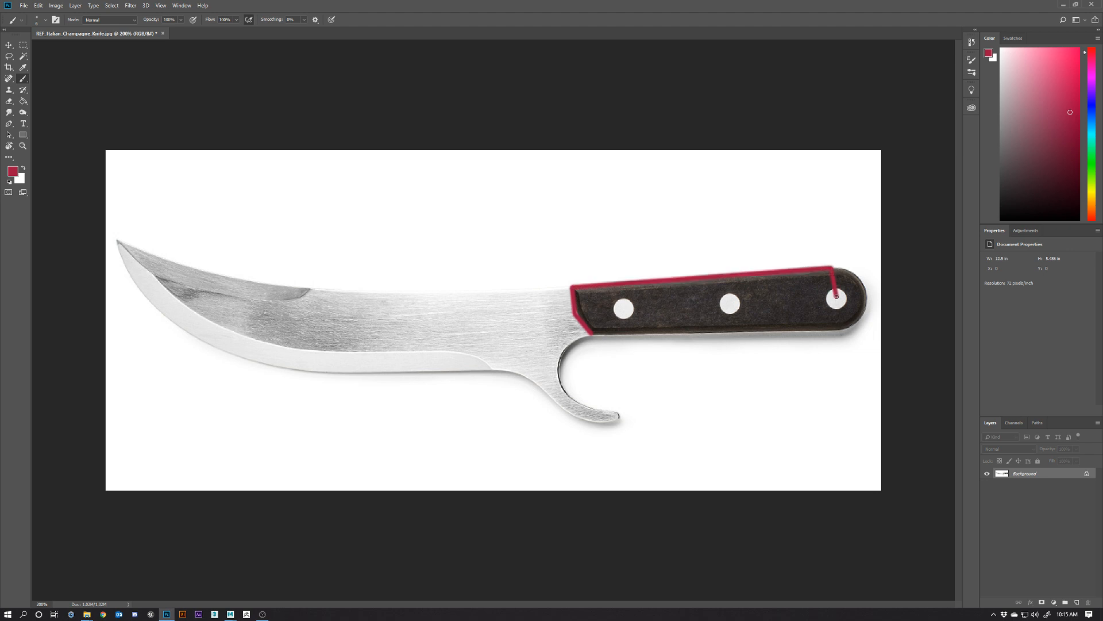
shift+click(837, 326)
shift+click(591, 332)
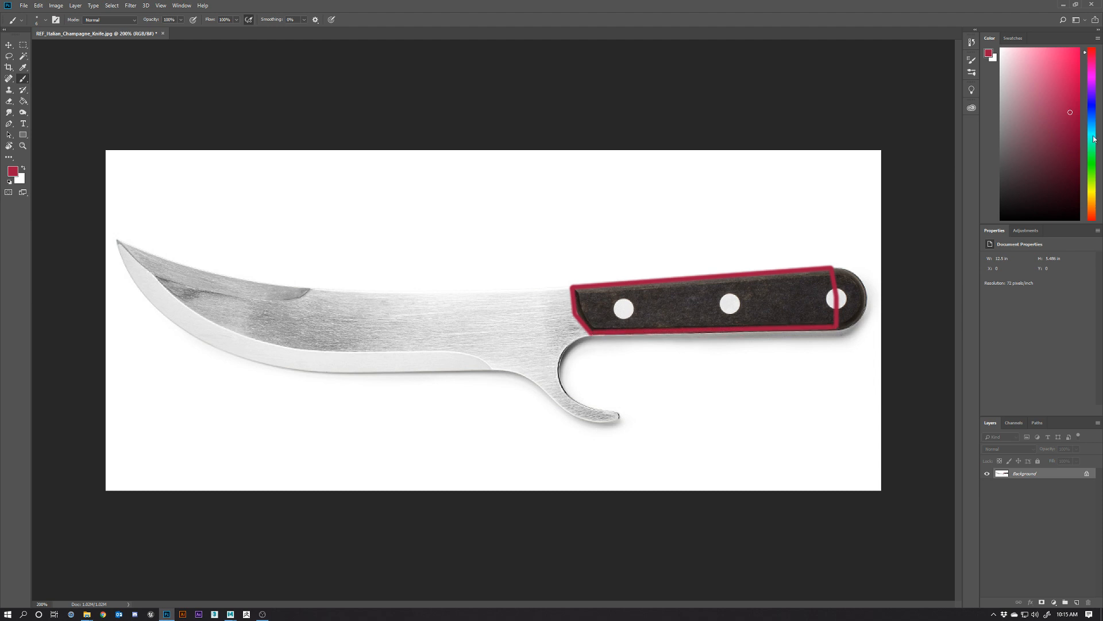
Mark the handle outline's corners and the point at the end rivet with bright blue dots.
click(1093, 103)
click(1078, 49)
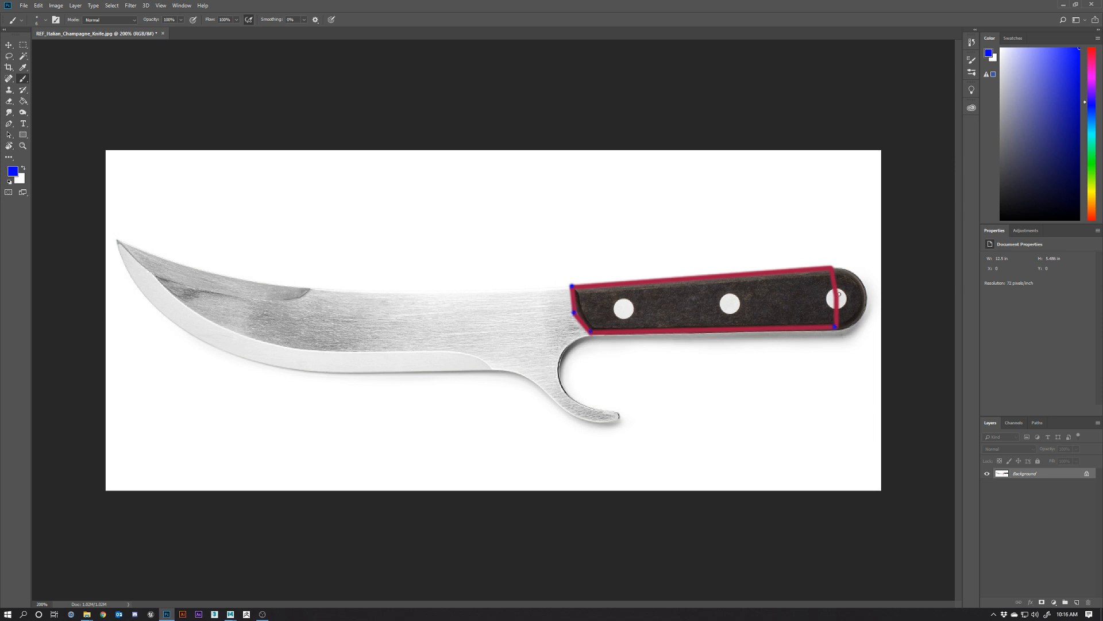
click(836, 298)
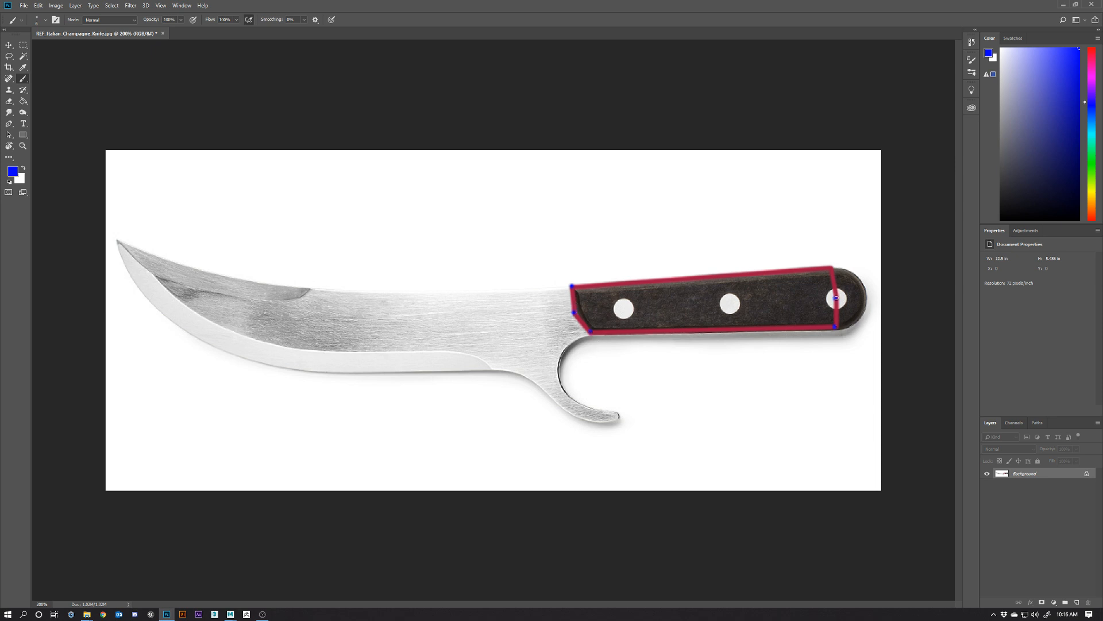
Draw a crimson centre line along the handle to the end rivet and outline the upper half of the rounded end.
alt+click(721, 275)
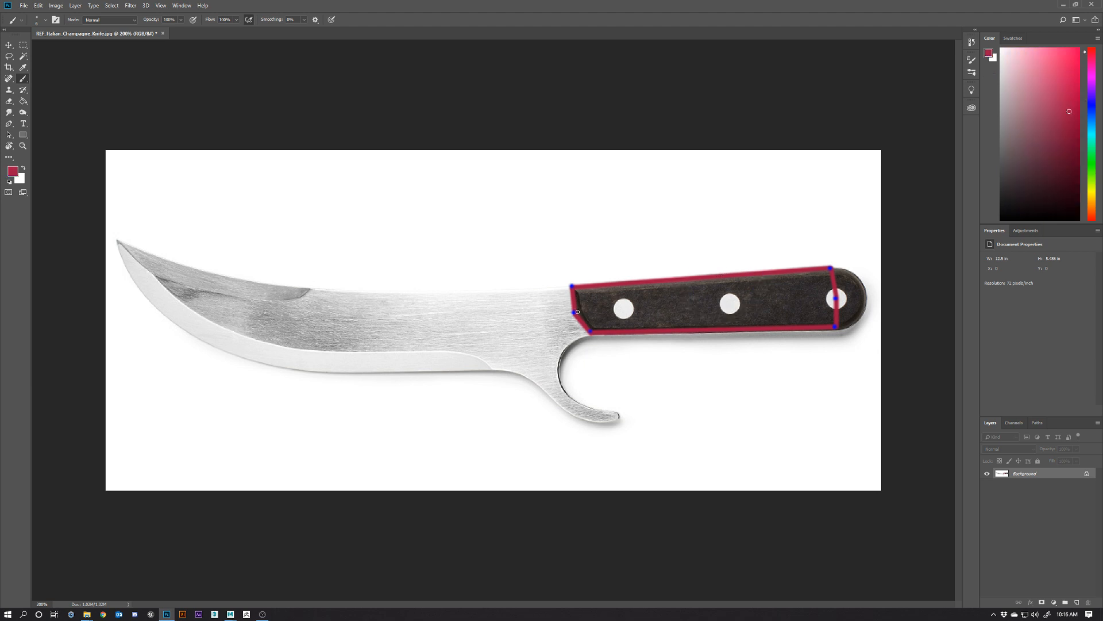
shift+click(834, 299)
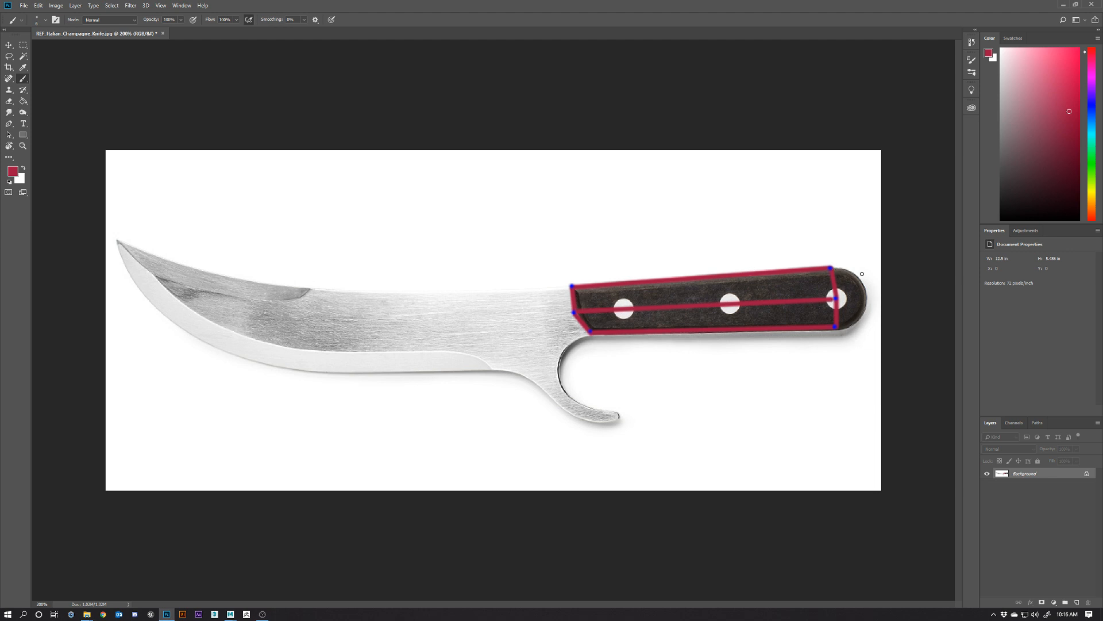
shift+click(852, 271)
shift+click(868, 297)
shift+click(838, 298)
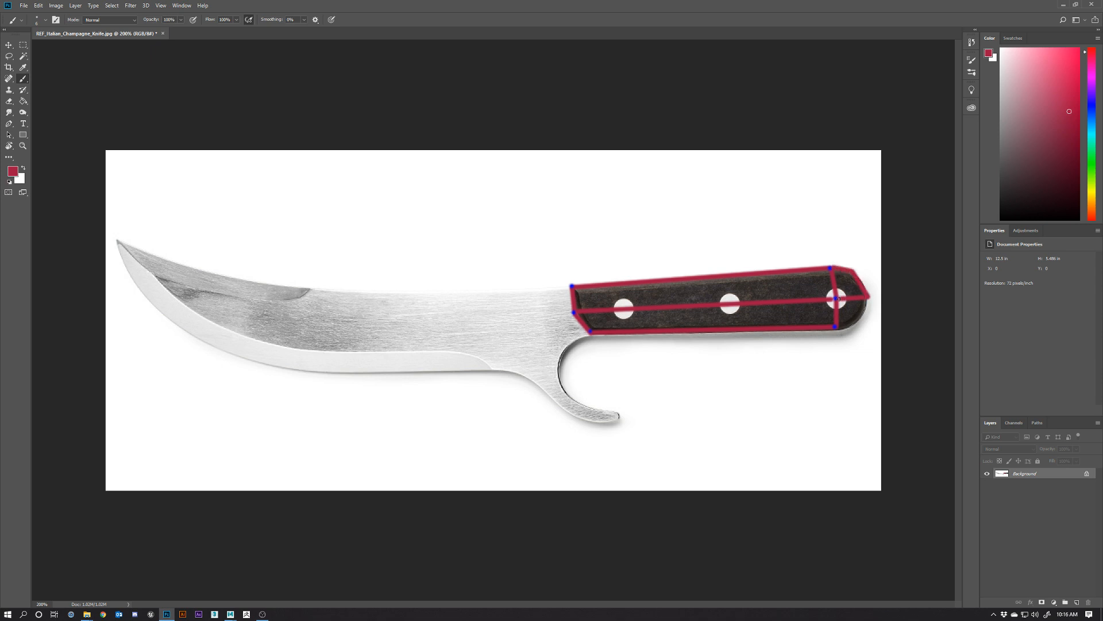
Outline the lower half of the handle's rounded end in crimson and mark the end's corners with blue dots.
shift+click(857, 324)
shift+click(868, 297)
alt+click(837, 297)
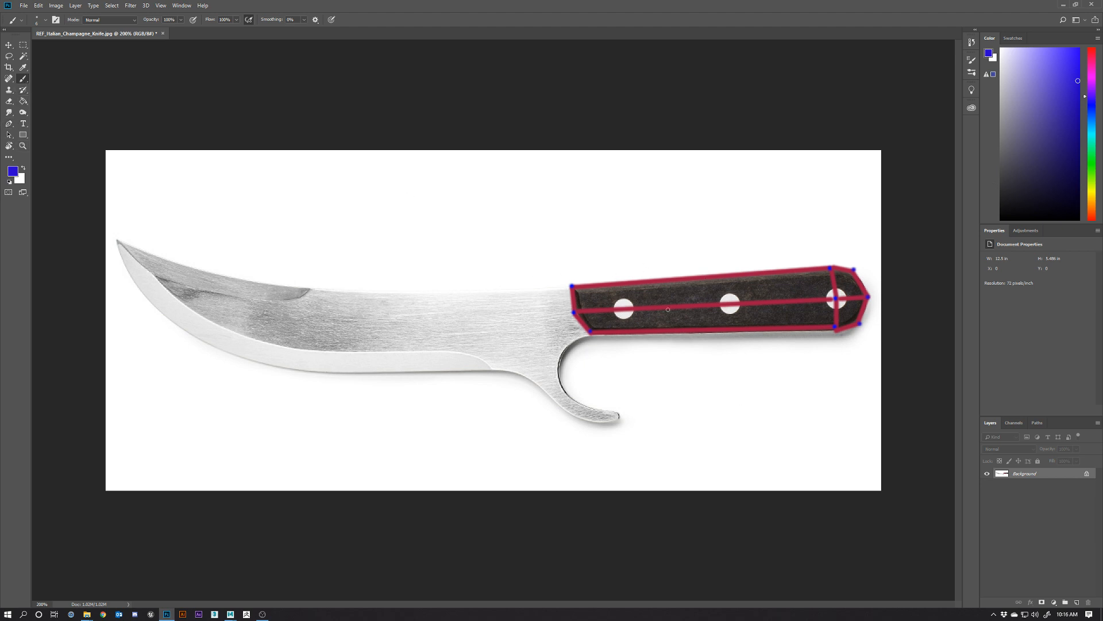
alt+click(690, 274)
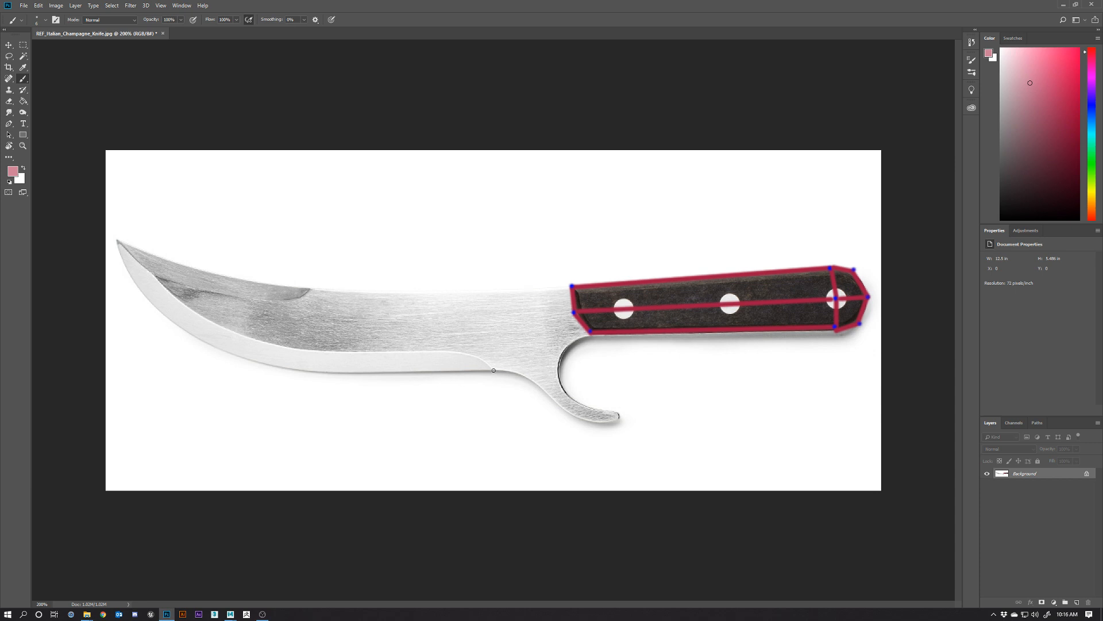
mouse_move(493, 370)
mouse_down()
mouse_move(285, 346)
mouse_move(184, 315)
mouse_move(116, 239)
mouse_up()
mouse_move(163, 276)
mouse_down()
mouse_move(292, 300)
mouse_move(314, 283)
mouse_up()
mouse_move(204, 301)
mouse_down()
mouse_move(274, 299)
mouse_move(382, 319)
mouse_move(554, 308)
mouse_move(553, 386)
mouse_move(642, 425)
mouse_up()
mouse_move(415, 374)
mouse_down()
mouse_move(247, 362)
mouse_move(130, 293)
mouse_move(120, 261)
mouse_move(279, 276)
mouse_up()
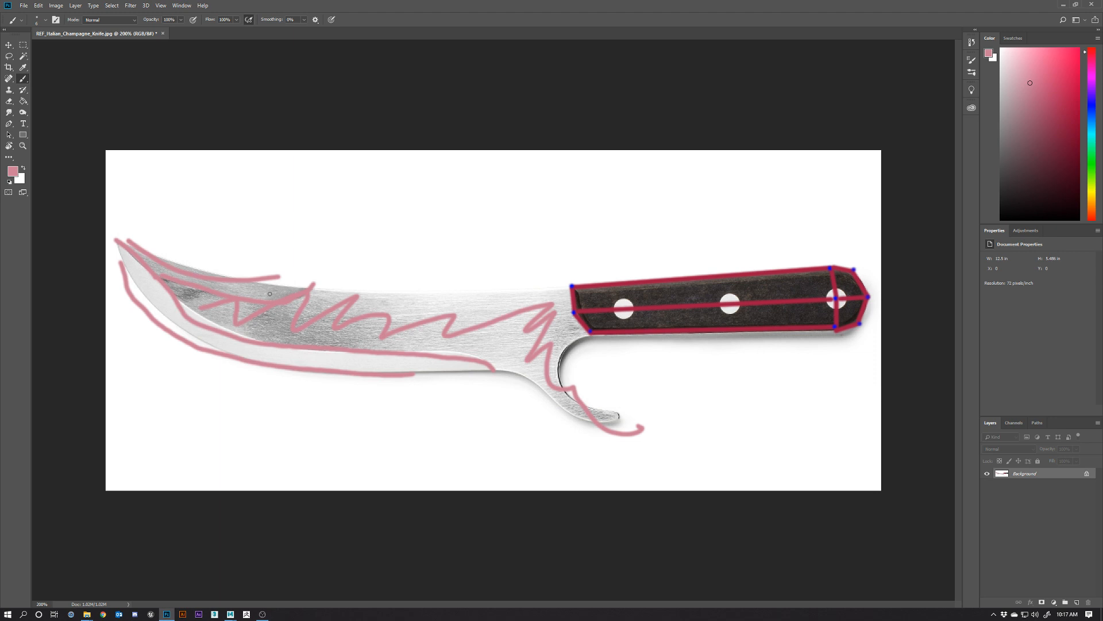
key(ctrl+z)
key(ctrl+z)
key(ctrl+alt+z)
key(ctrl+alt+z)
key(ctrl+alt+z)
key(ctrl+alt+z)
key(ctrl+alt+z)
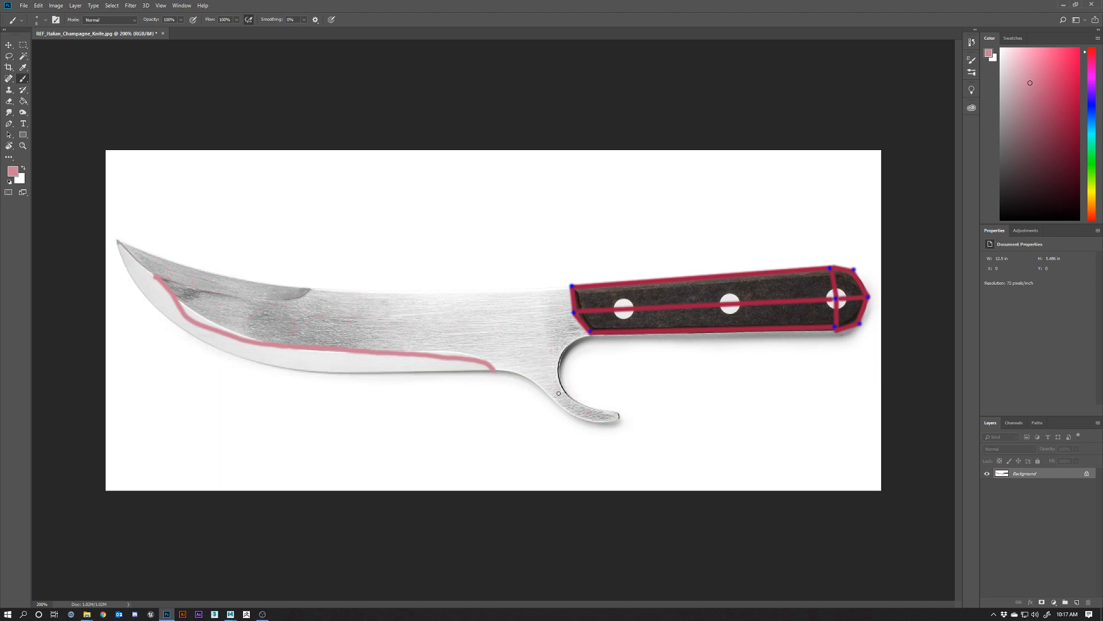
key(ctrl+alt+z)
Draw a small crimson triangle above the bevel line near the blade's tip.
alt+click(665, 332)
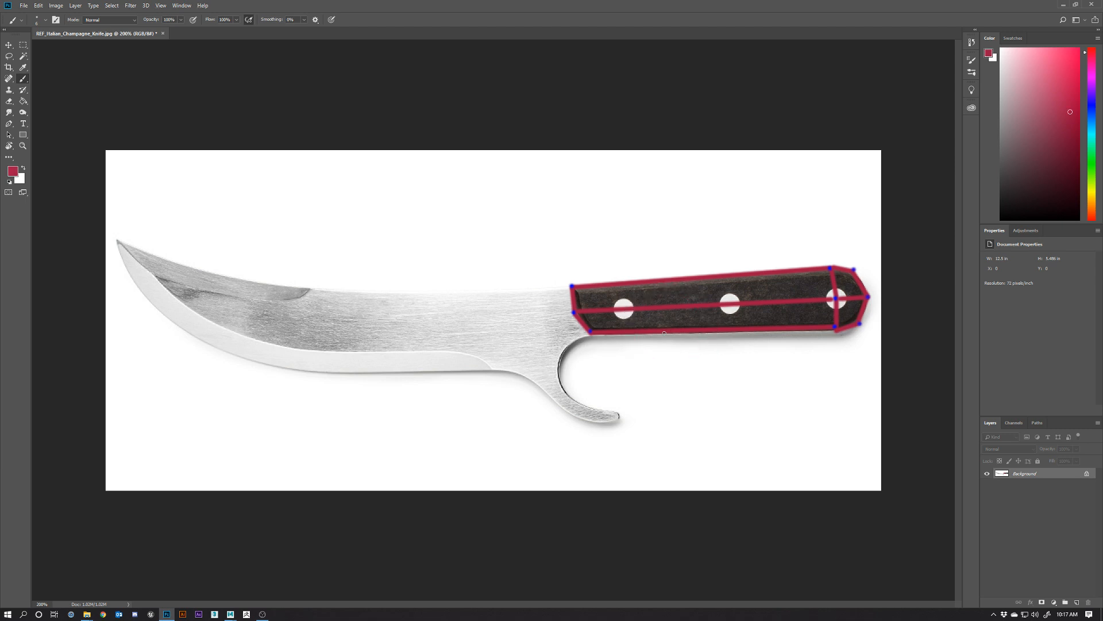
click(156, 276)
shift+click(178, 299)
click(188, 284)
shift+click(158, 275)
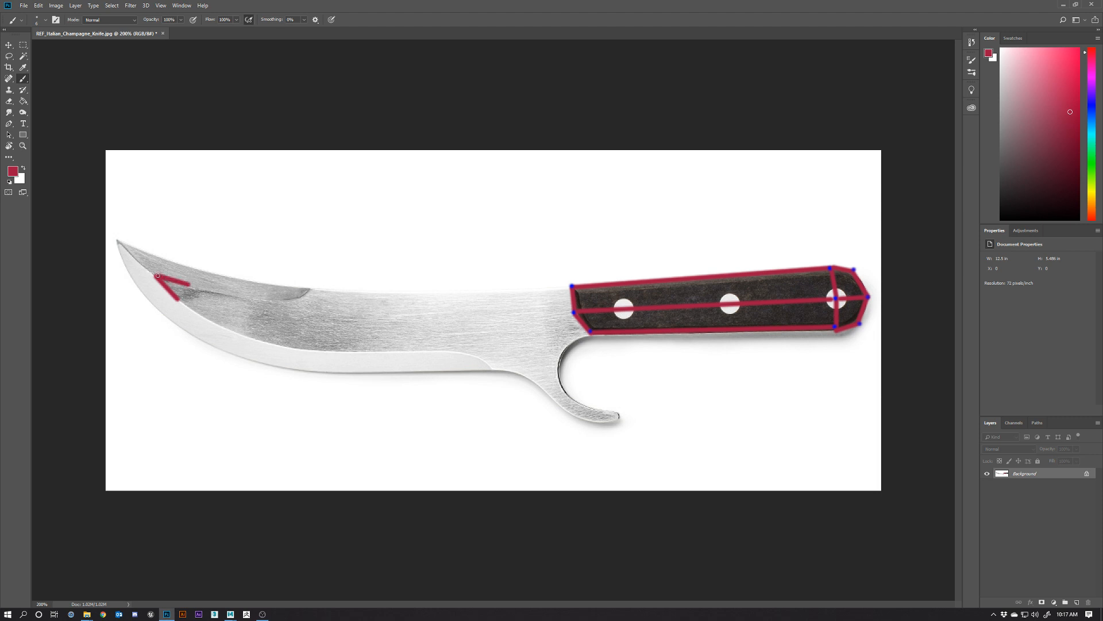
click(180, 297)
shift+click(189, 283)
Trace the bevel line in straight crimson segments from the triangle to the blade's lower edge, marking its vertices with blue dots.
shift+click(233, 329)
shift+click(284, 346)
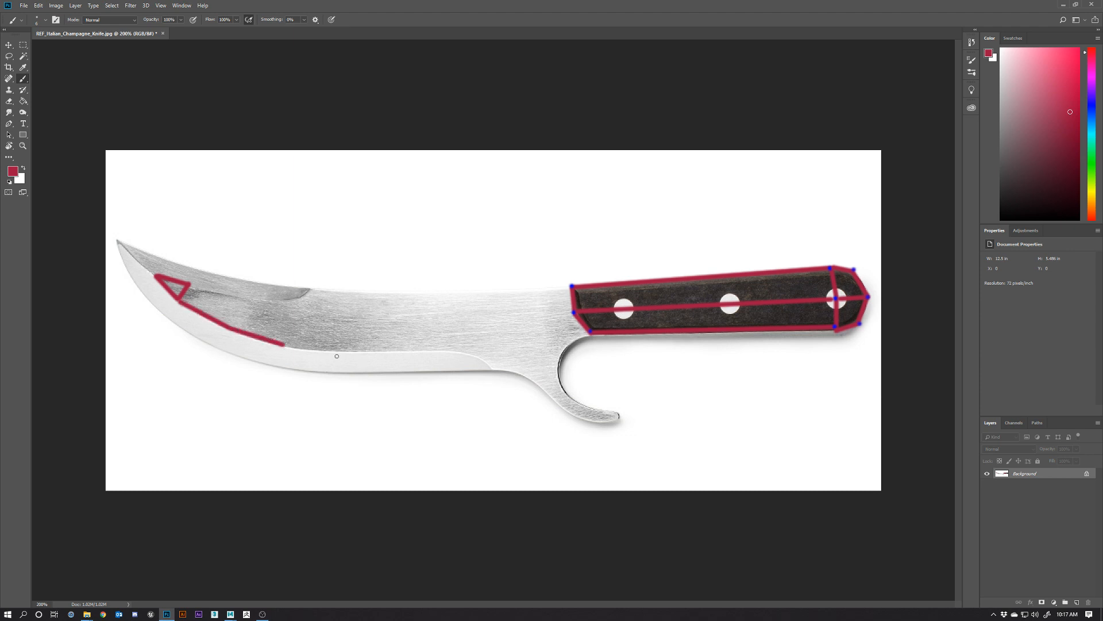
shift+click(340, 348)
shift+click(416, 349)
shift+click(468, 352)
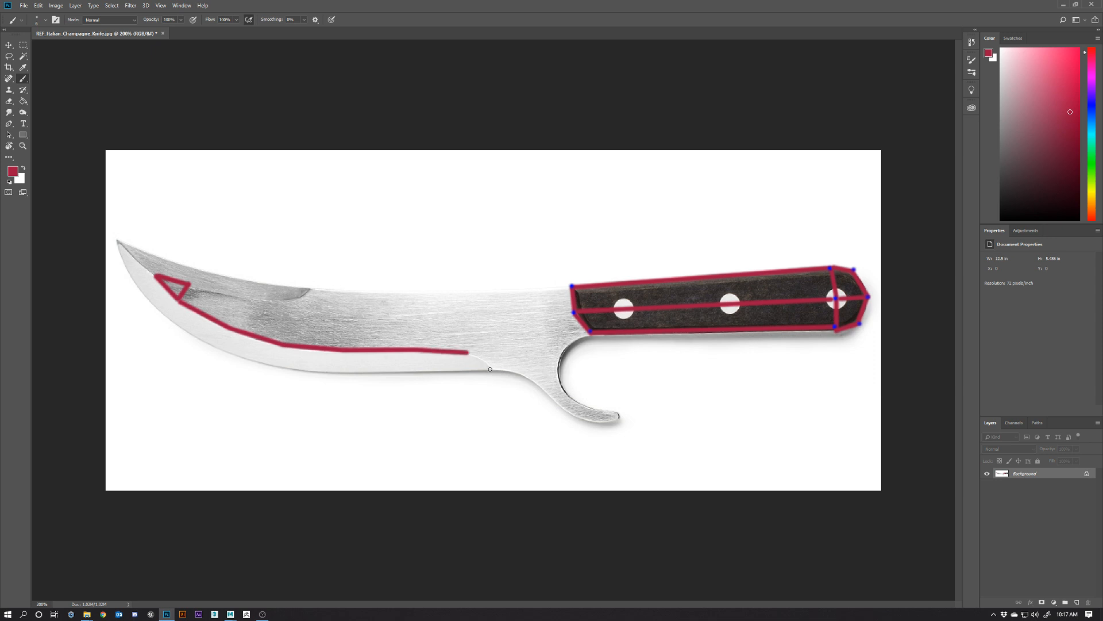
shift+click(490, 369)
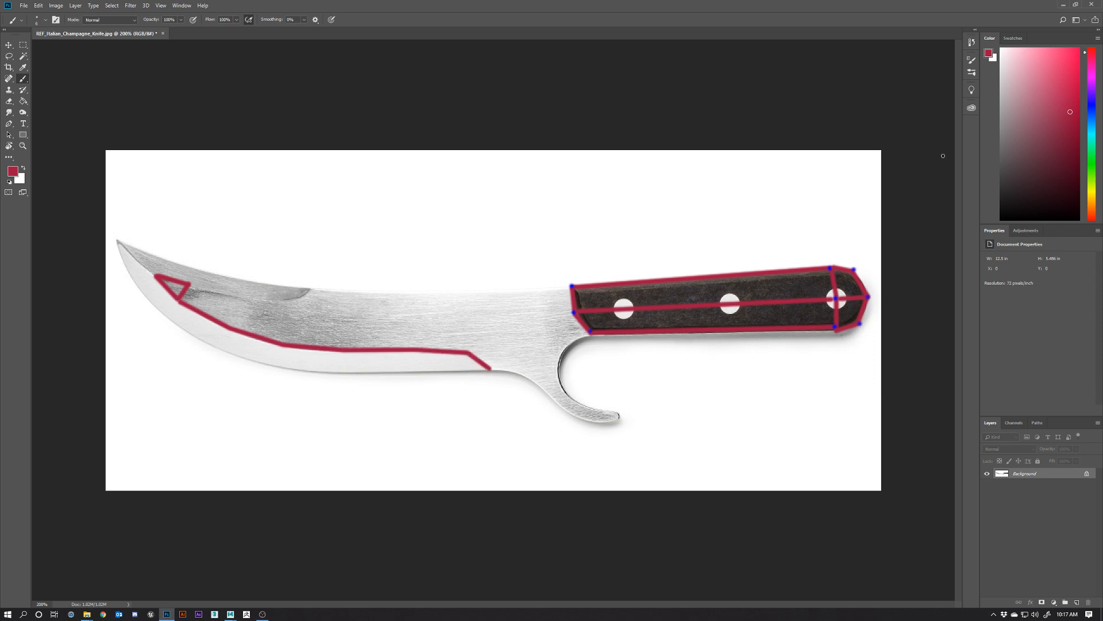
alt+click(573, 286)
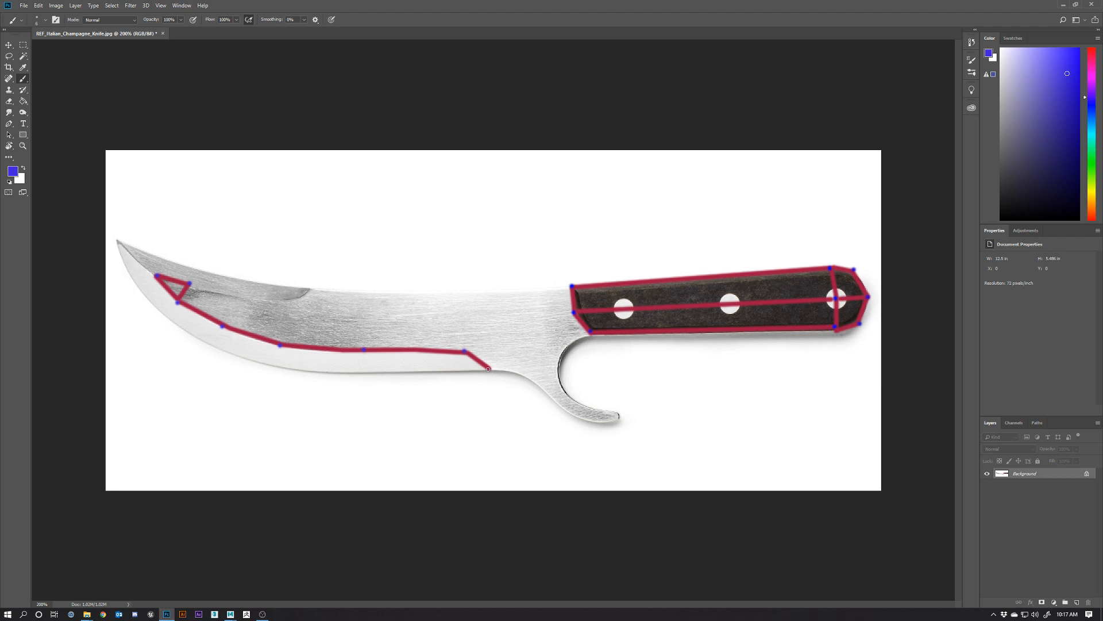
Divide the front of the blade into crimson four-sided sections up to the spine notch and mark the new corners with blue dots.
alt+click(186, 287)
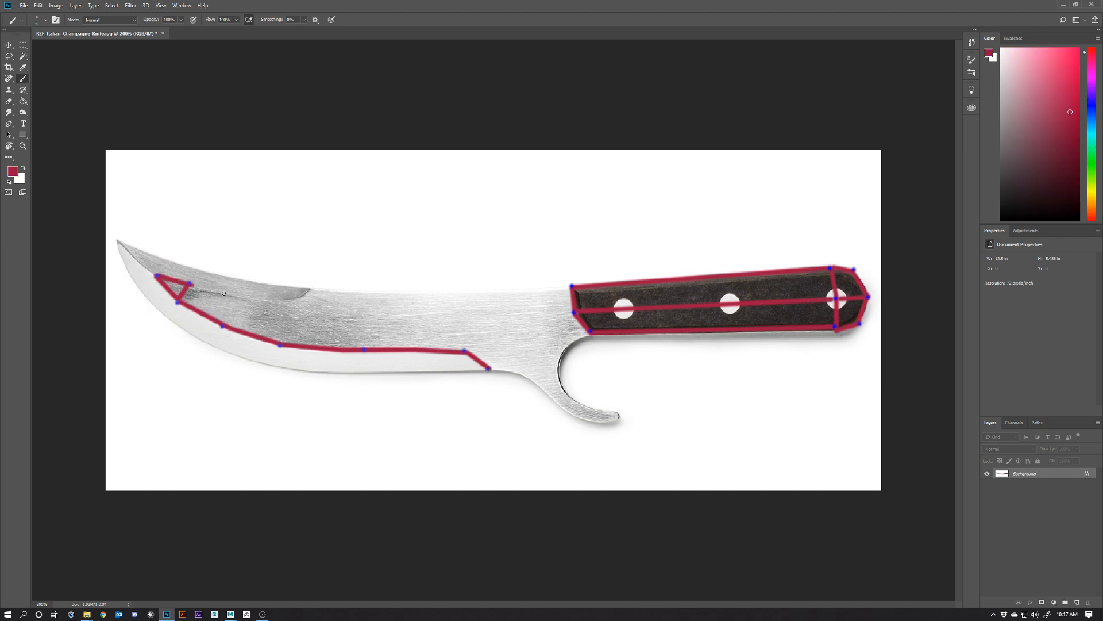
shift+click(228, 294)
shift+click(223, 321)
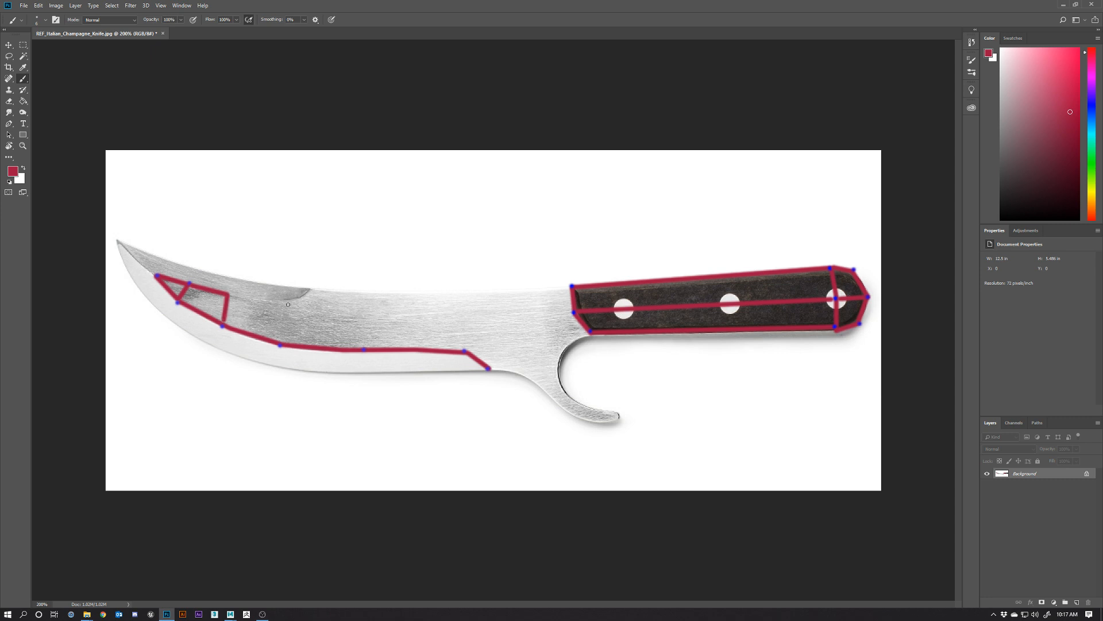
shift+click(282, 343)
shift+click(284, 300)
shift+click(303, 297)
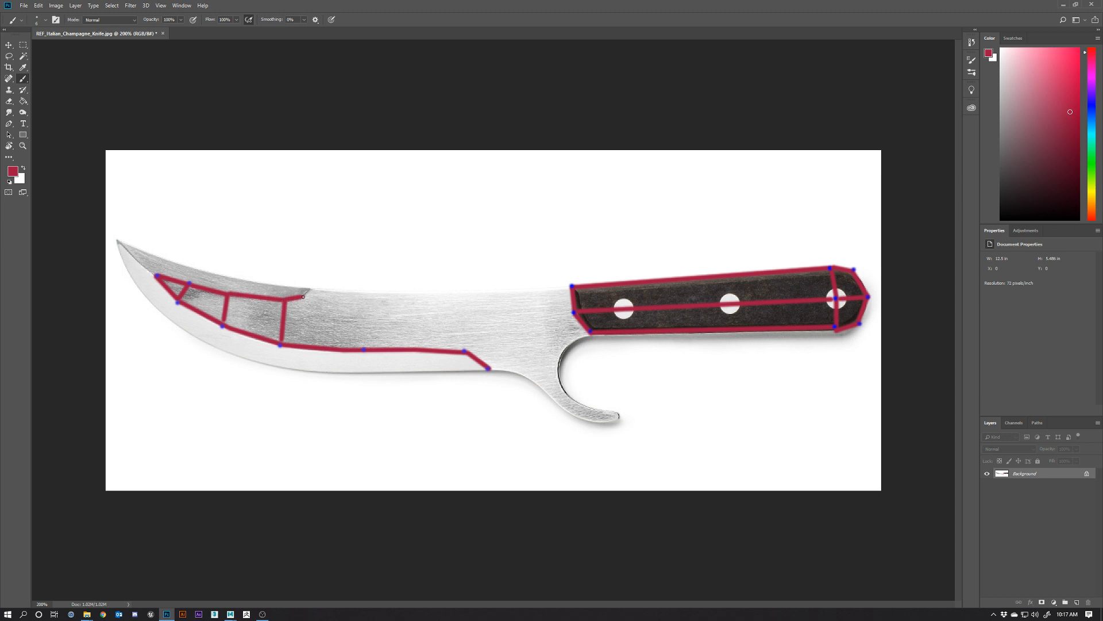
shift+click(308, 286)
alt+click(280, 346)
click(226, 294)
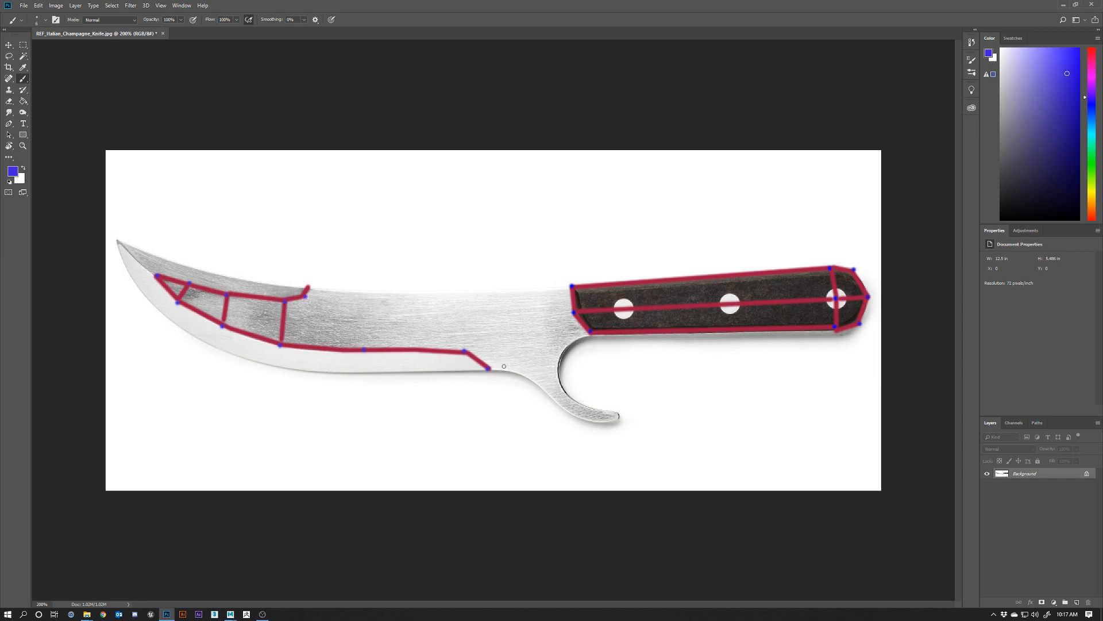
Draw a crimson line from the bevel line's middle vertex up to the spine and along the spine to the notch.
click(23, 67)
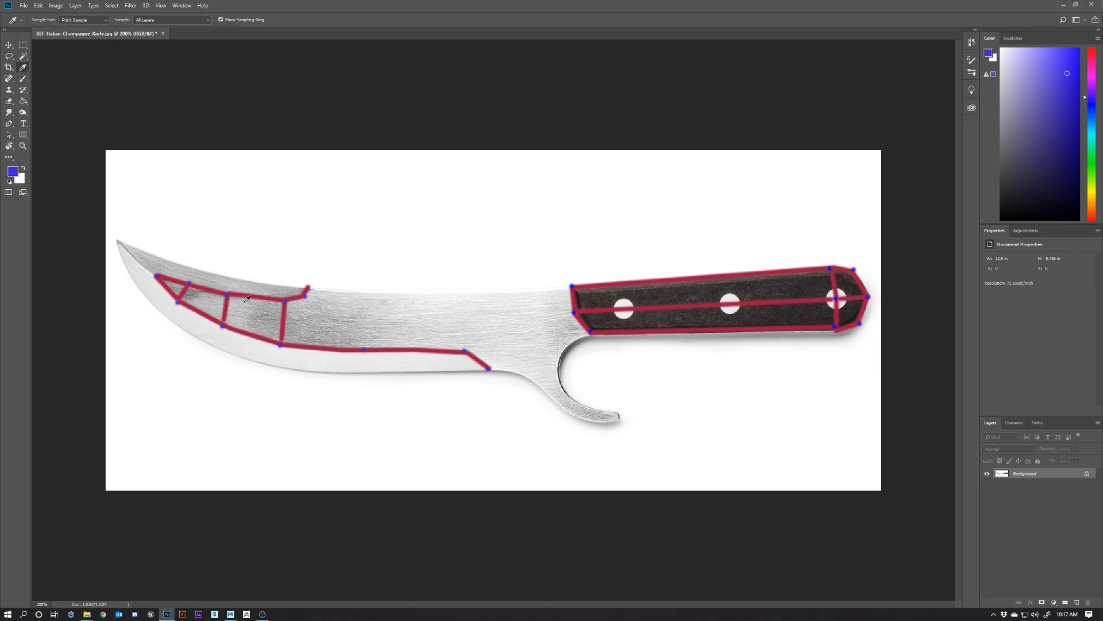
click(284, 316)
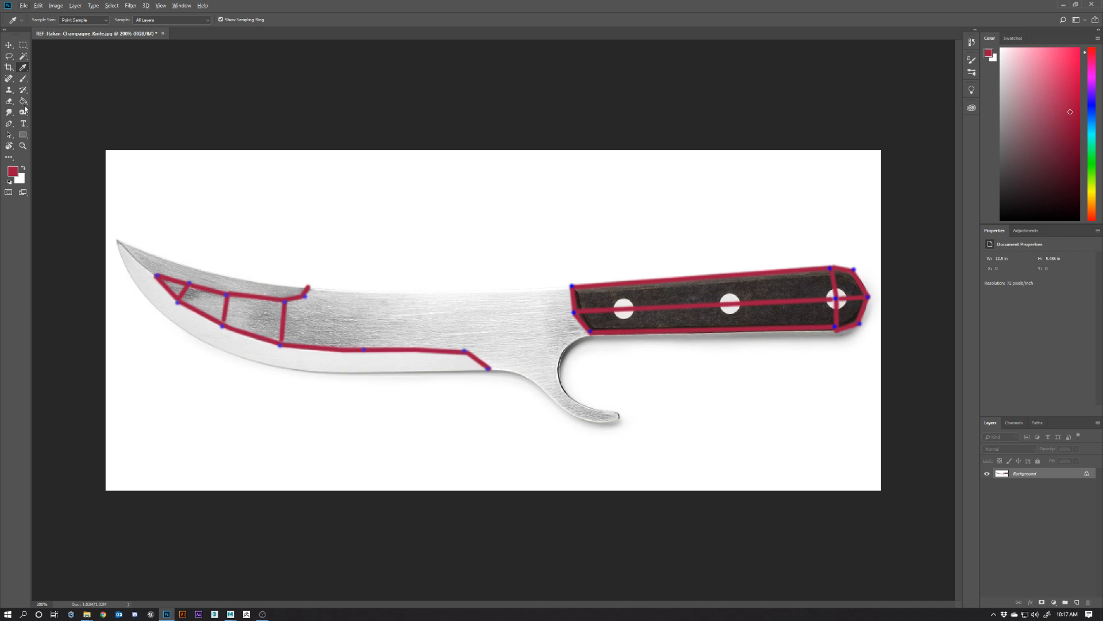
click(23, 78)
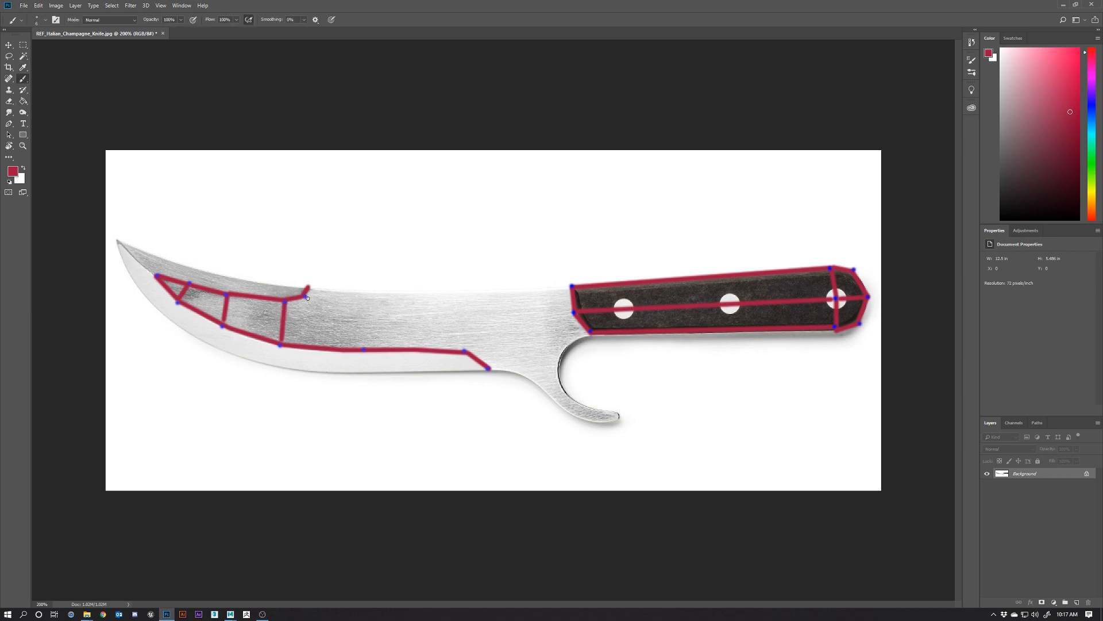
click(365, 345)
shift+click(366, 292)
shift+click(309, 287)
Mark the two spine corners of the section behind the notch with blue dots, undoing the stray connecting stroke.
alt+click(306, 296)
alt+click(282, 344)
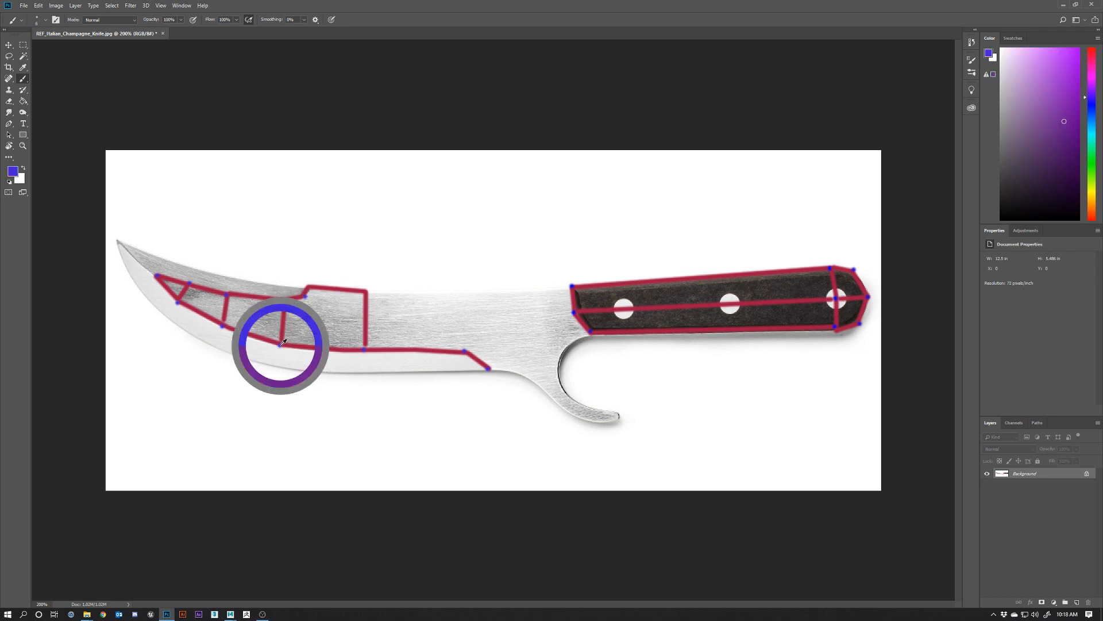
shift+click(363, 291)
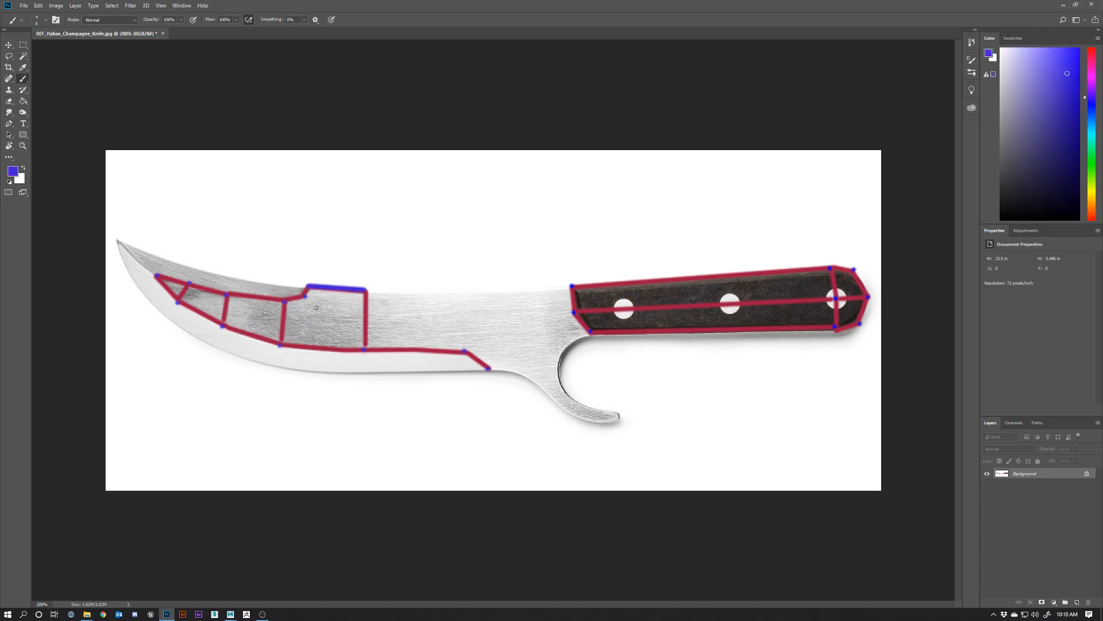
key(ctrl+z)
Draw a crimson diagonal from the lower corner of the spine notch to the bevel line's middle vertex.
click(23, 68)
click(284, 313)
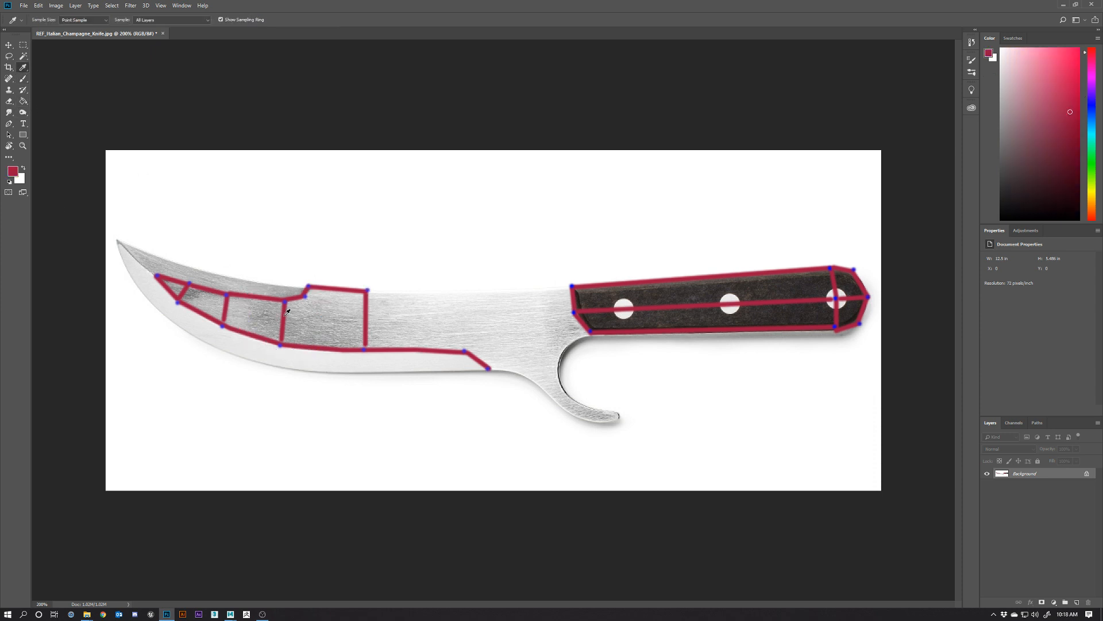
key(b)
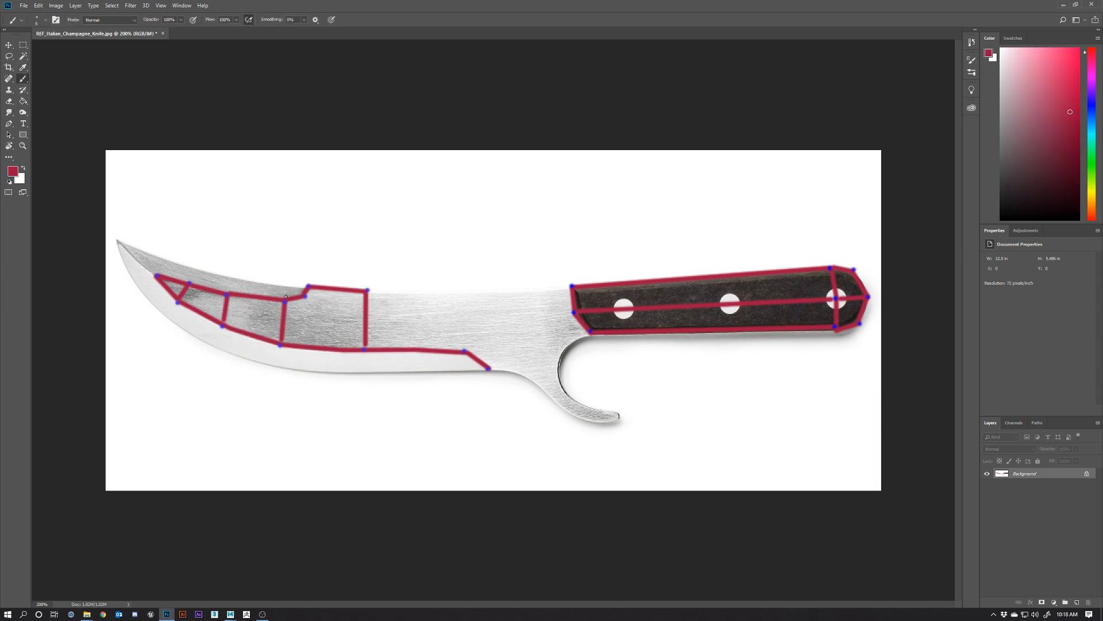
shift+click(363, 349)
Draw a crimson cross line from the spine to the bevel line's rear bend and extend the spine line past it.
click(455, 291)
shift+click(463, 350)
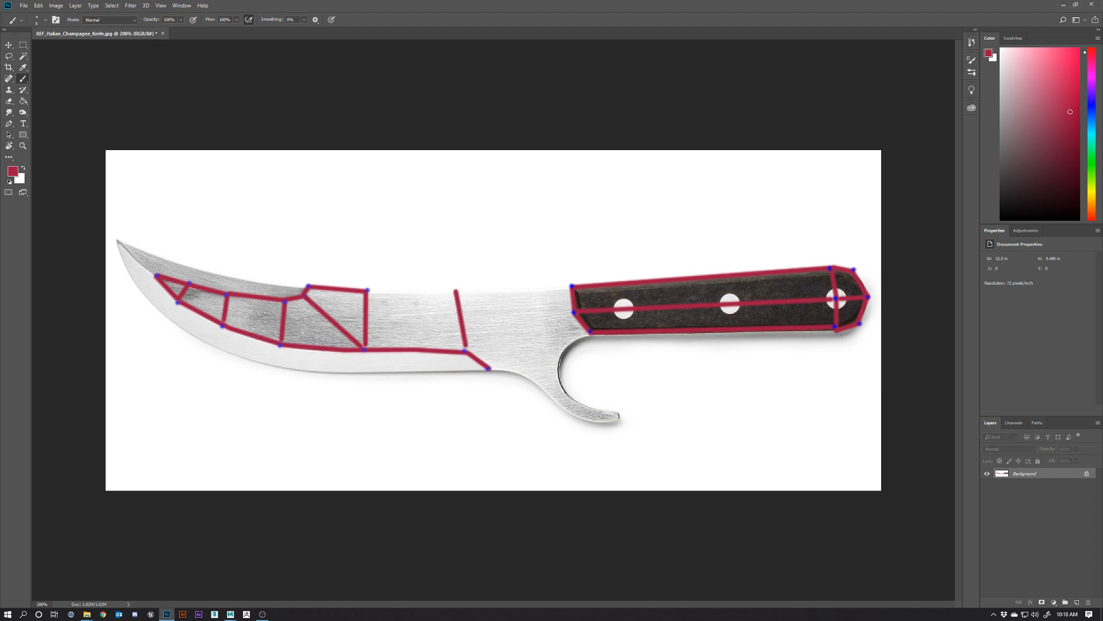
shift+click(372, 292)
key(ctrl+z)
shift+click(454, 292)
shift+click(460, 289)
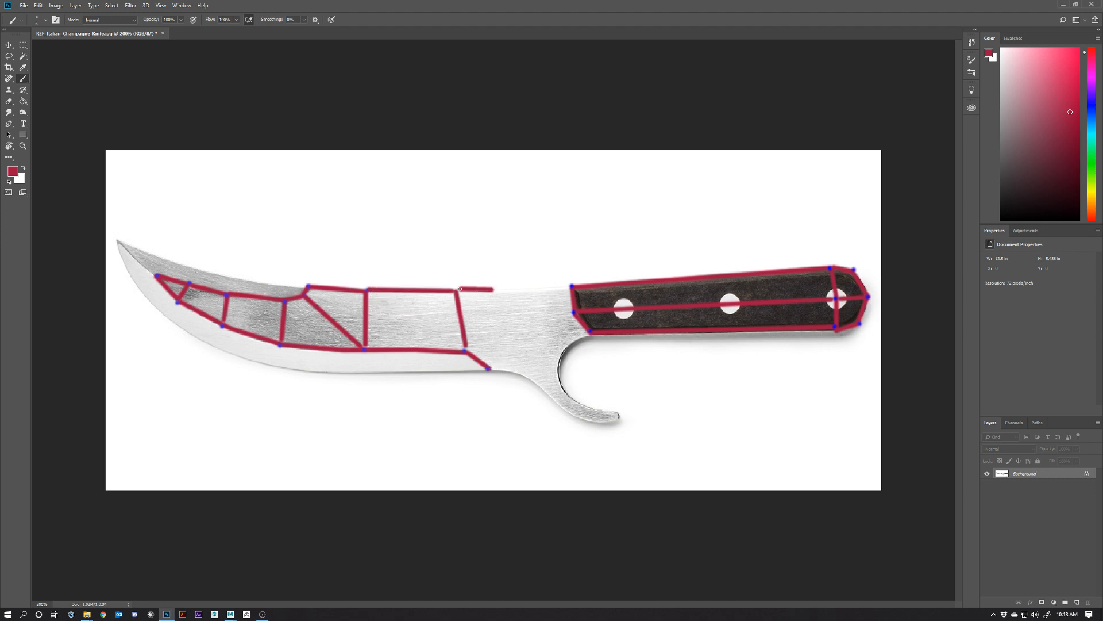
Draw a crimson line from the spine down to the bevel's rear end and mark the new spine corners with blue dots.
shift+click(491, 368)
key(ctrl+z)
shift+click(493, 363)
alt+click(283, 344)
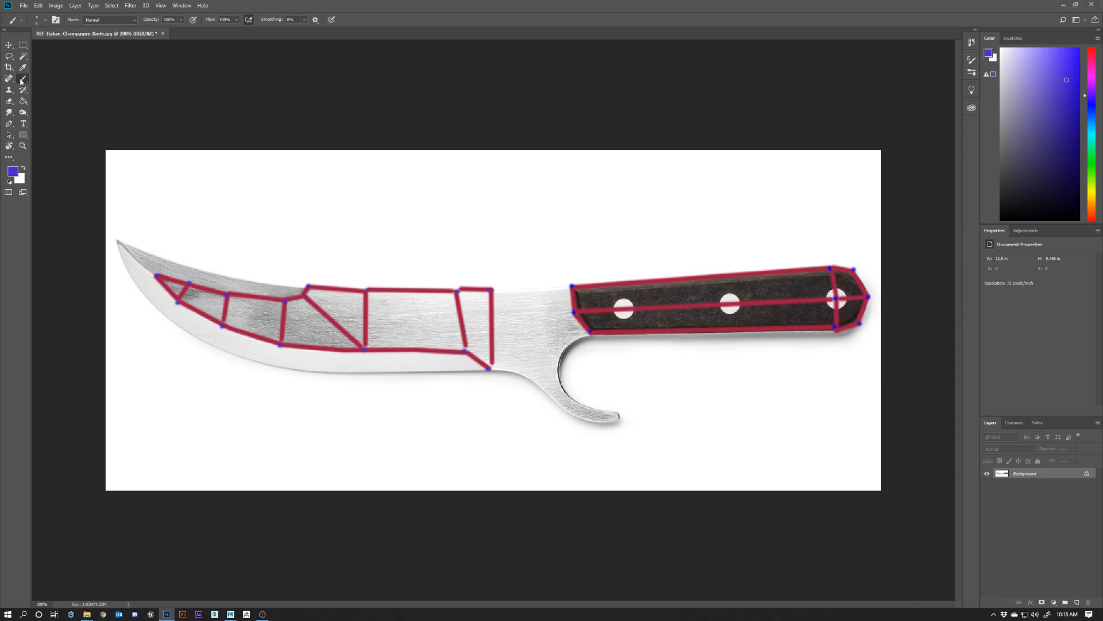
alt+click(248, 294)
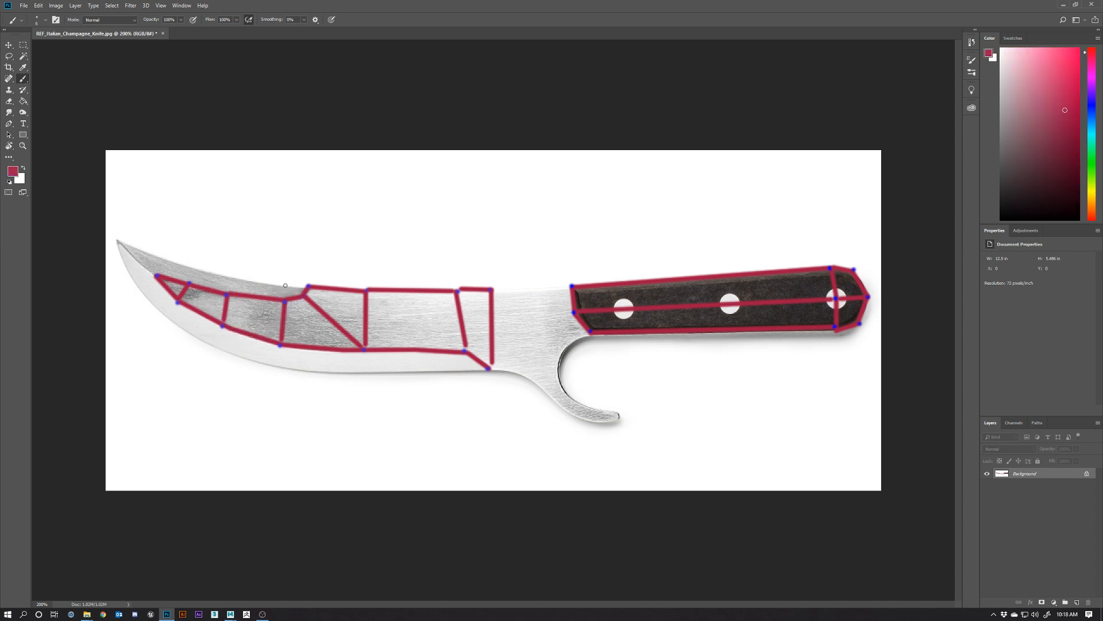
Draw two crimson spine segments ahead of the notch, each with a cross line down to the upper blade line's vertices.
shift+click(284, 296)
click(305, 284)
shift+click(285, 283)
click(231, 277)
shift+click(283, 281)
shift+click(227, 289)
key(ctrl+z)
shift+click(227, 293)
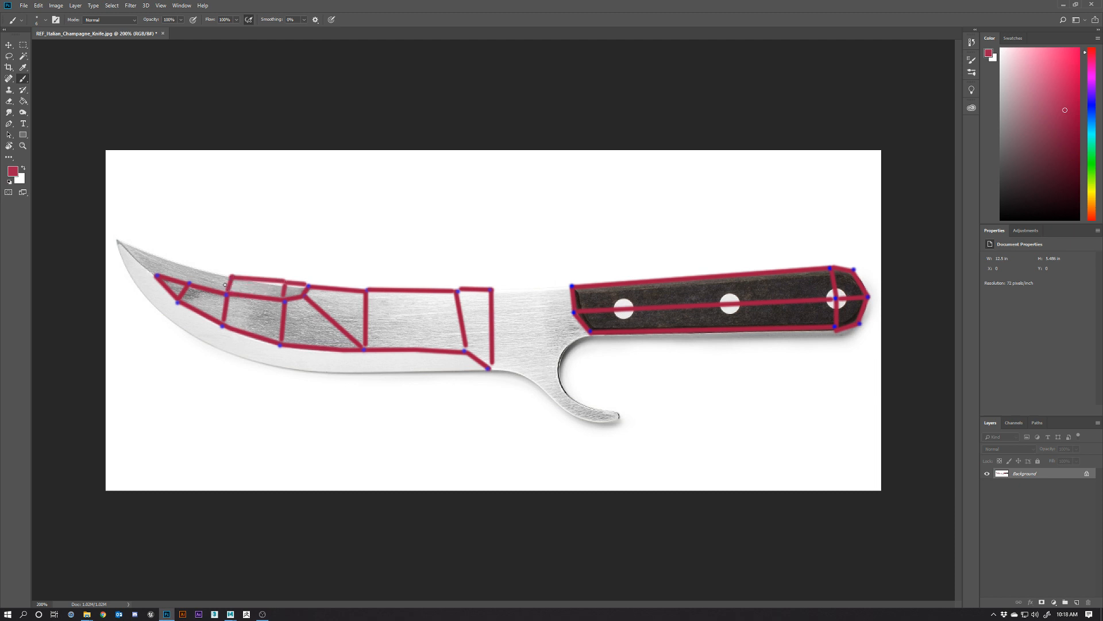
Draw a crimson cross line near the tip and connect the spine and the upper blade line's front vertex to the blade tip.
click(194, 268)
shift+click(190, 282)
shift+click(228, 276)
key(ctrl+z)
shift+click(156, 276)
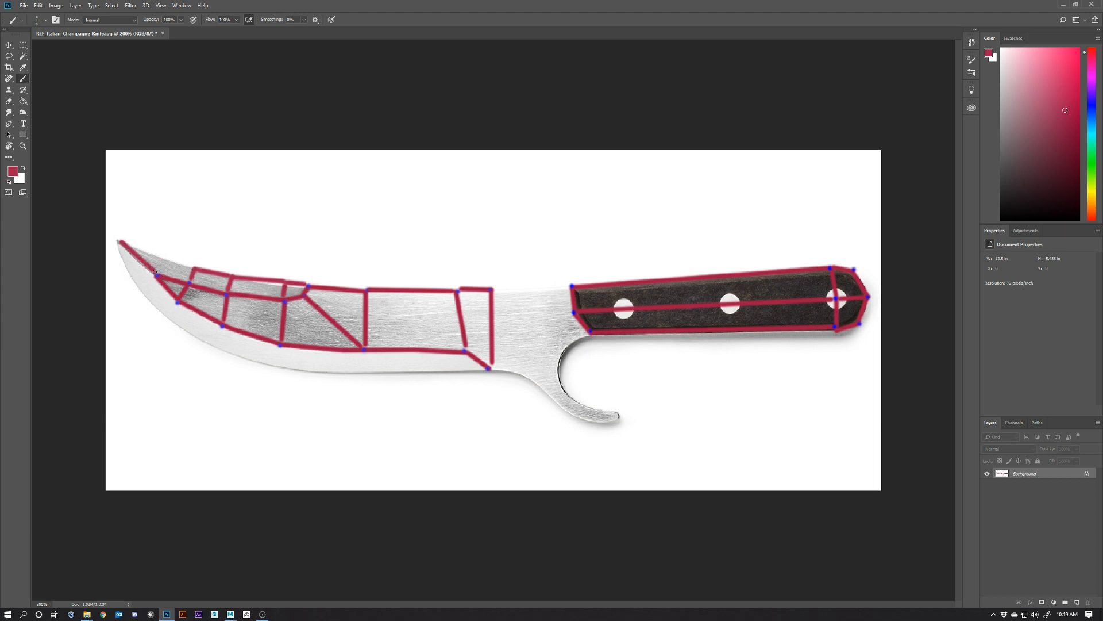
shift+click(191, 265)
Mark the blade tip and the new spine corners with blue dots.
alt+click(178, 301)
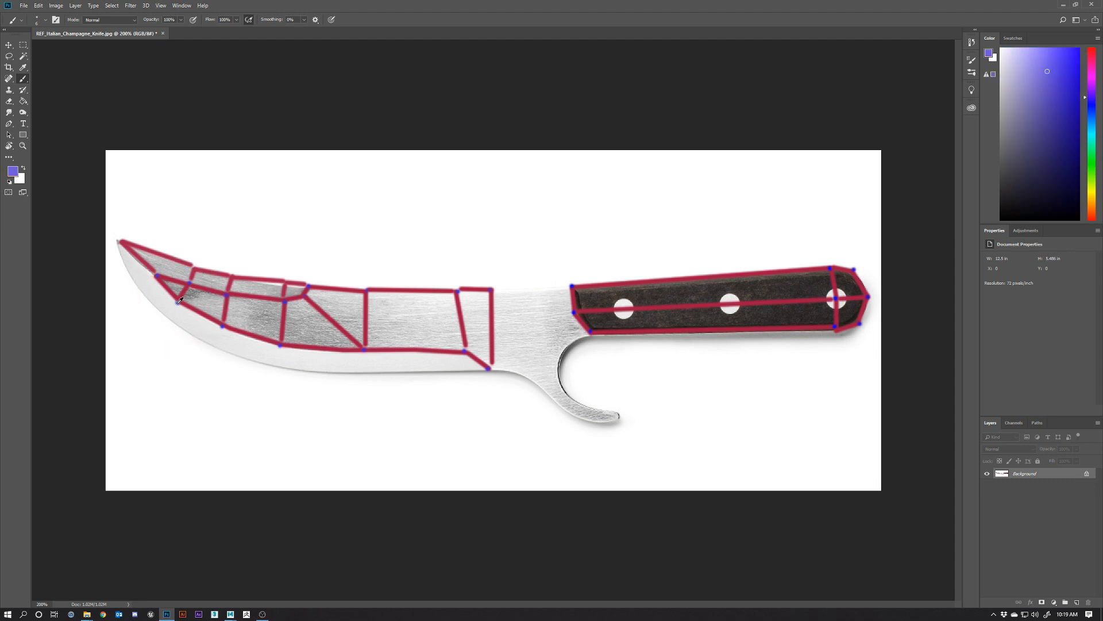
alt+click(180, 299)
alt+click(169, 282)
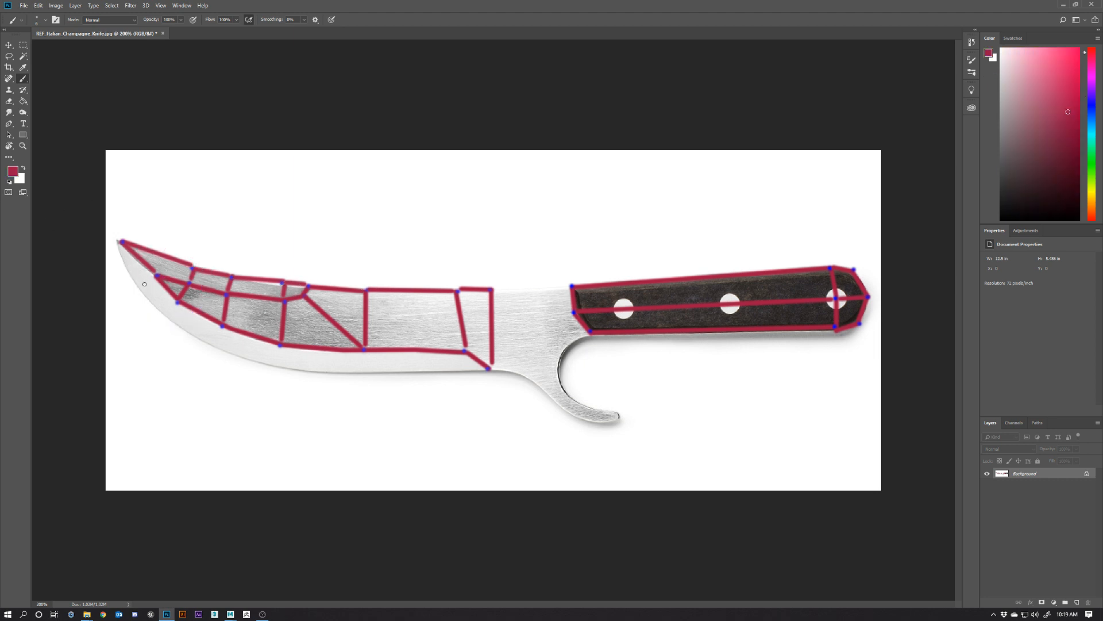
Place blue dots along the curved cutting edge and an opposing pair on the bevel line and spine near their rear ends.
alt+click(158, 277)
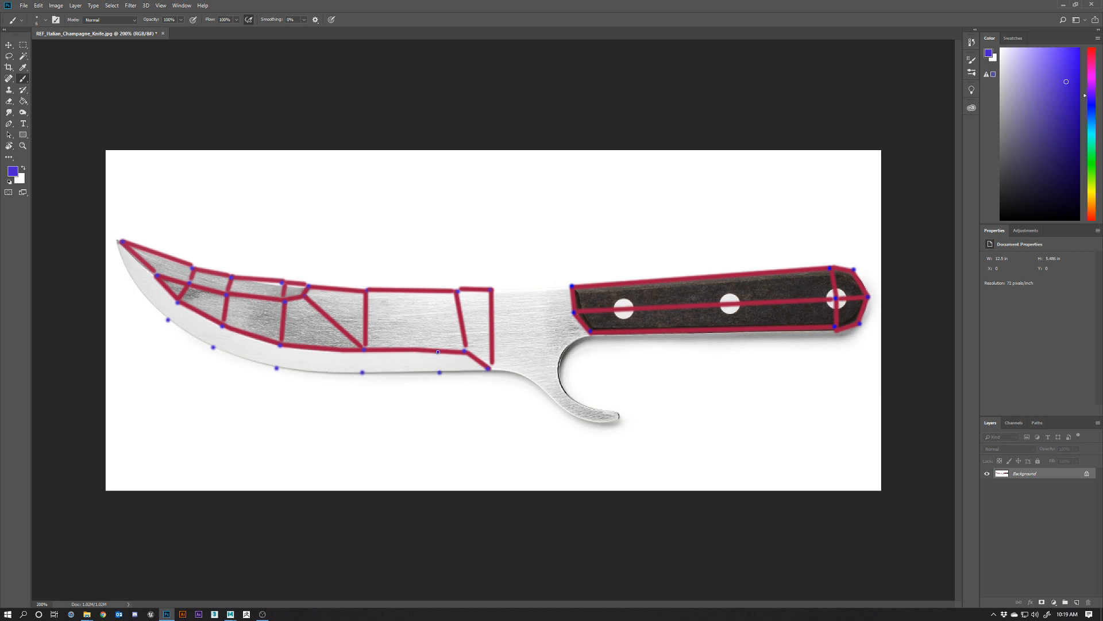
click(438, 351)
alt+click(164, 279)
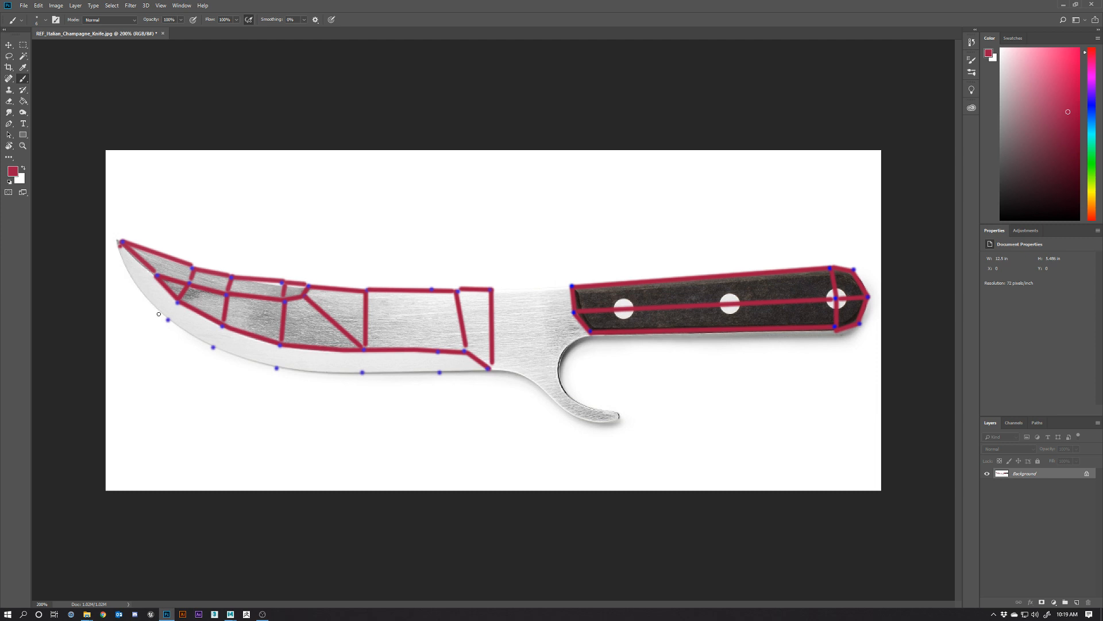
alt+click(157, 275)
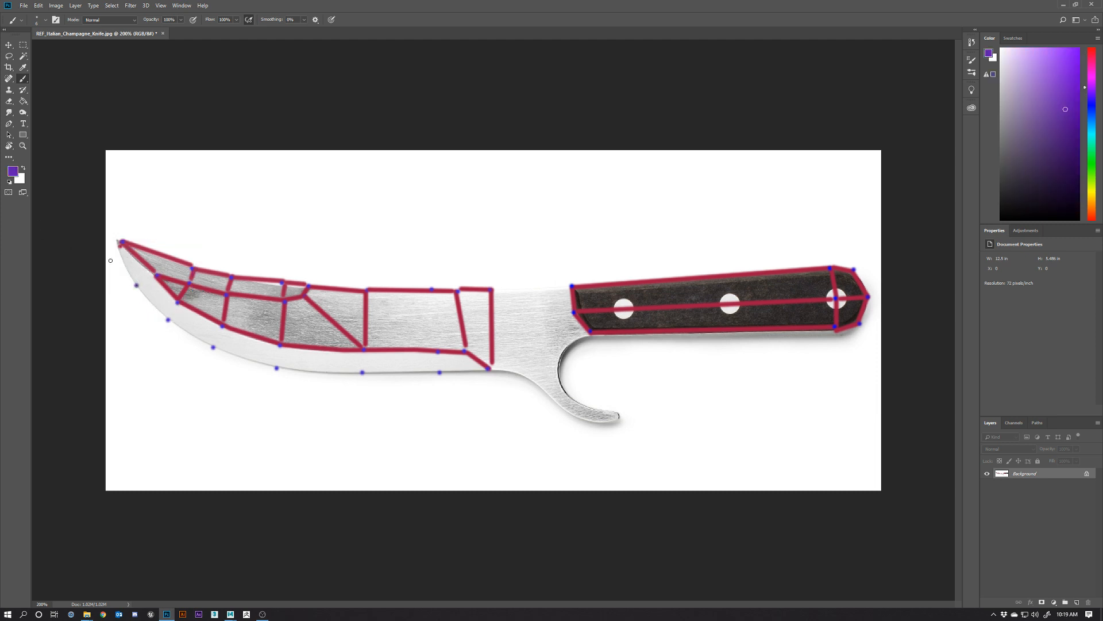
Draw a crimson line from the blade tip to the first cutting-edge dot and on to the bevel line's front vertex.
alt+click(145, 261)
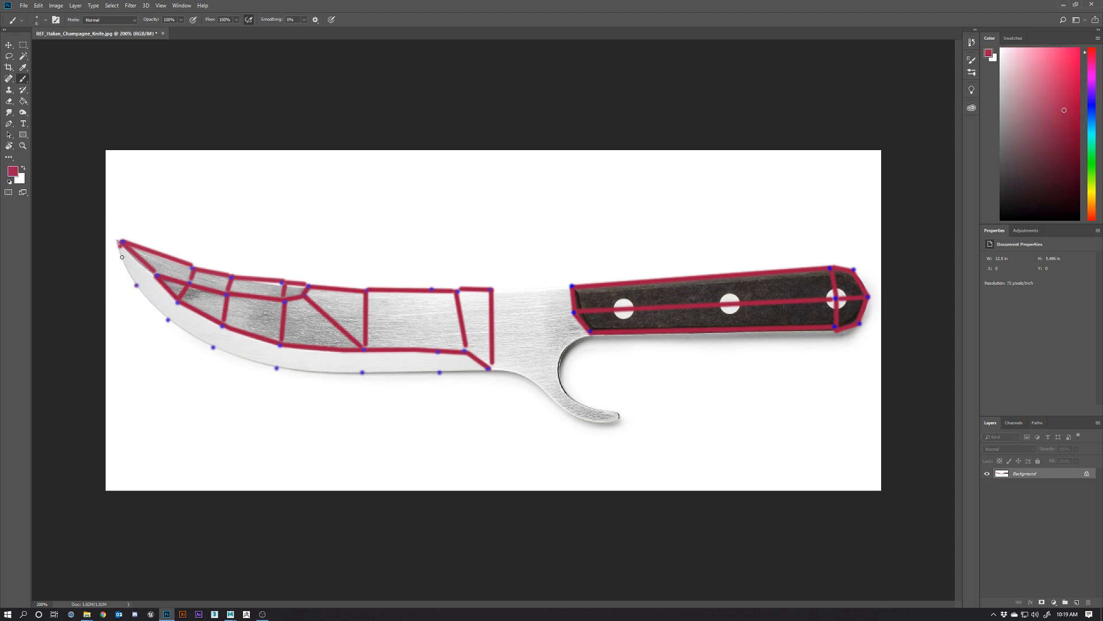
shift+click(136, 281)
shift+click(150, 278)
key(ctrl+z)
shift+click(150, 277)
Connect the blue dots along the cutting edge with crimson segments back to the bevel's rear corner.
click(140, 289)
shift+click(162, 314)
click(171, 322)
shift+click(211, 346)
shift+click(271, 367)
click(284, 369)
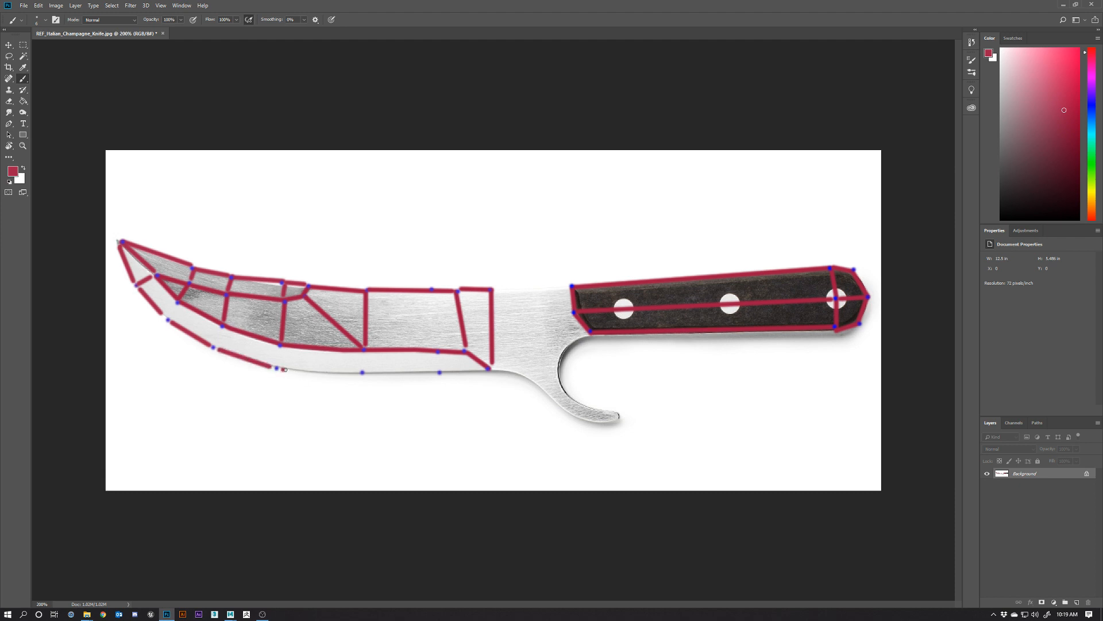
shift+click(355, 374)
click(363, 372)
shift+click(431, 373)
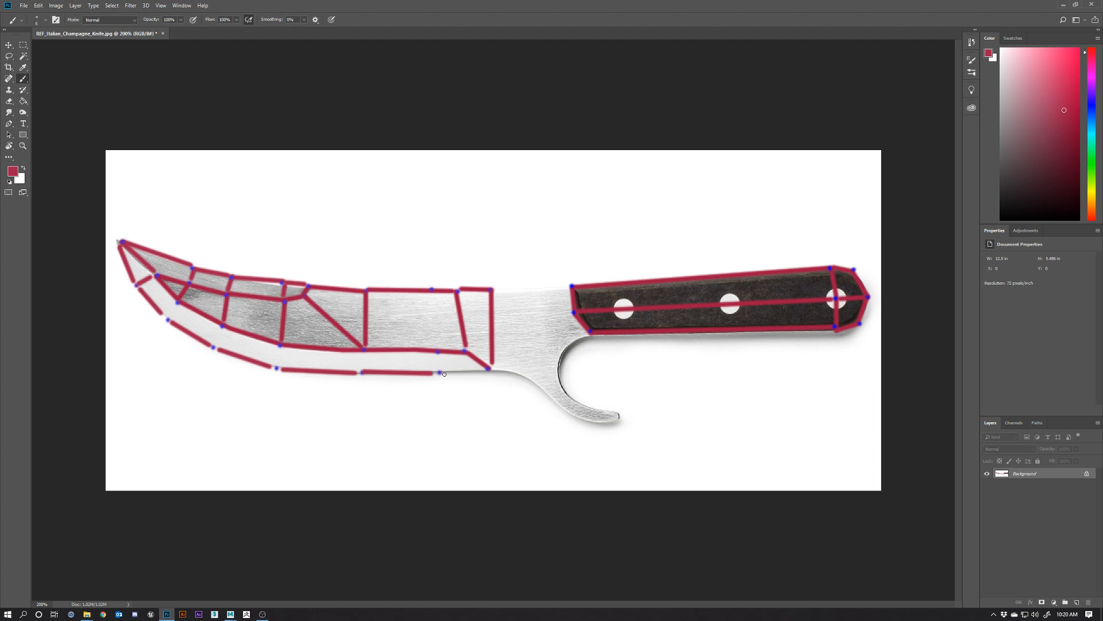
shift+click(479, 371)
Draw short crimson cross lines joining the bevel line's vertices to the matching cutting-edge dots.
drag(438, 352, 440, 364)
drag(361, 364, 363, 350)
drag(277, 359, 276, 363)
drag(219, 342, 175, 305)
Extend crimson lines from the bevel's rear corner and the spine to the handle, and outline a quad at the finger hook's base.
shift+click(567, 314)
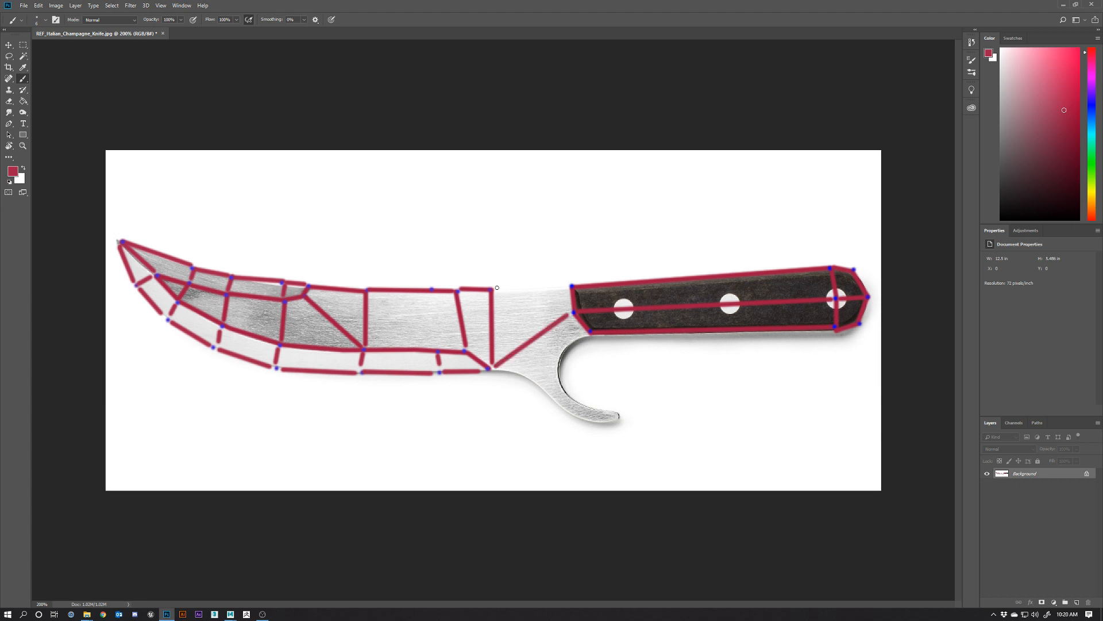
shift+click(558, 285)
click(520, 373)
shift+click(559, 353)
shift+click(559, 370)
shift+click(534, 382)
shift+click(520, 375)
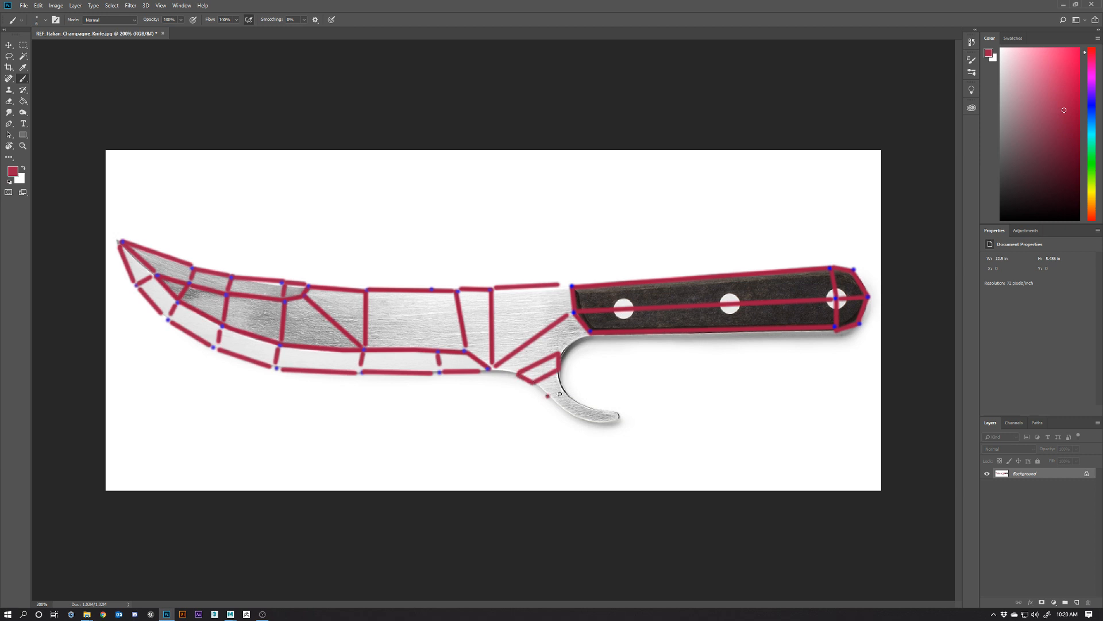
click(564, 390)
key(ctrl+z)
key(ctrl+z)
key(ctrl+alt+z)
key(ctrl+alt+z)
Outline the next two crimson quads down the curve of the finger hook.
click(536, 383)
shift+click(550, 394)
shift+click(565, 388)
shift+click(558, 370)
click(578, 401)
shift+click(571, 413)
shift+click(550, 394)
shift+click(577, 401)
Outline the last two crimson quads of the finger hook, closing the shape at its tip.
click(595, 423)
shift+click(574, 413)
shift+click(595, 407)
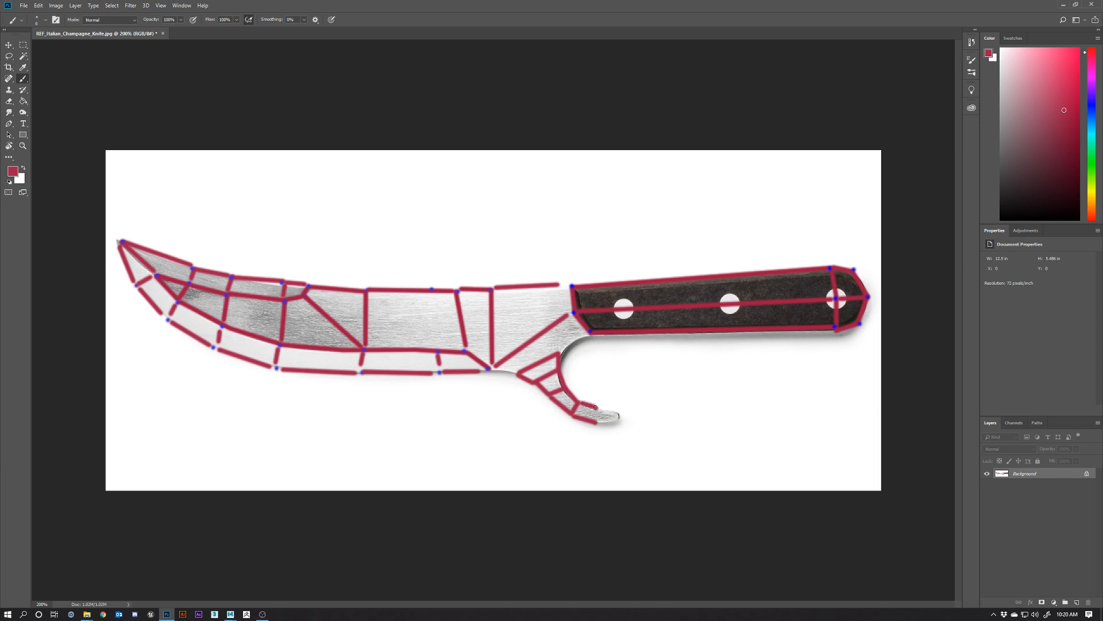
shift+click(595, 420)
shift+click(619, 409)
shift+click(619, 421)
shift+click(598, 423)
shift+click(618, 408)
Draw a crimson line from the spine down to the rear diagonal, across to the hook's inner curve and up to the handle's lower corner.
shift+click(528, 341)
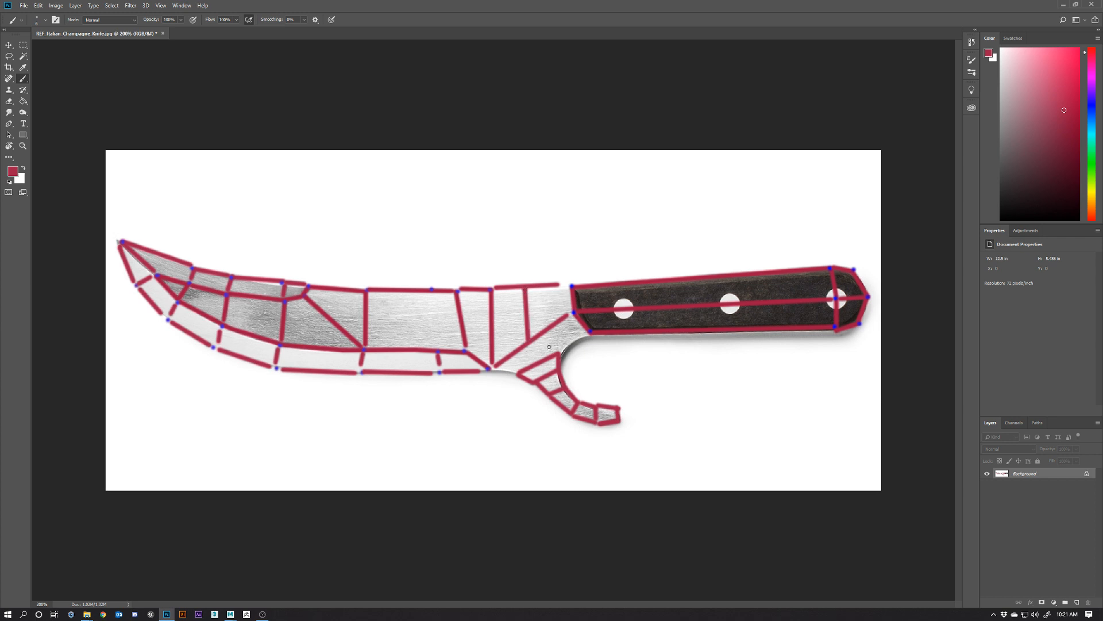
shift+click(556, 349)
shift+click(589, 332)
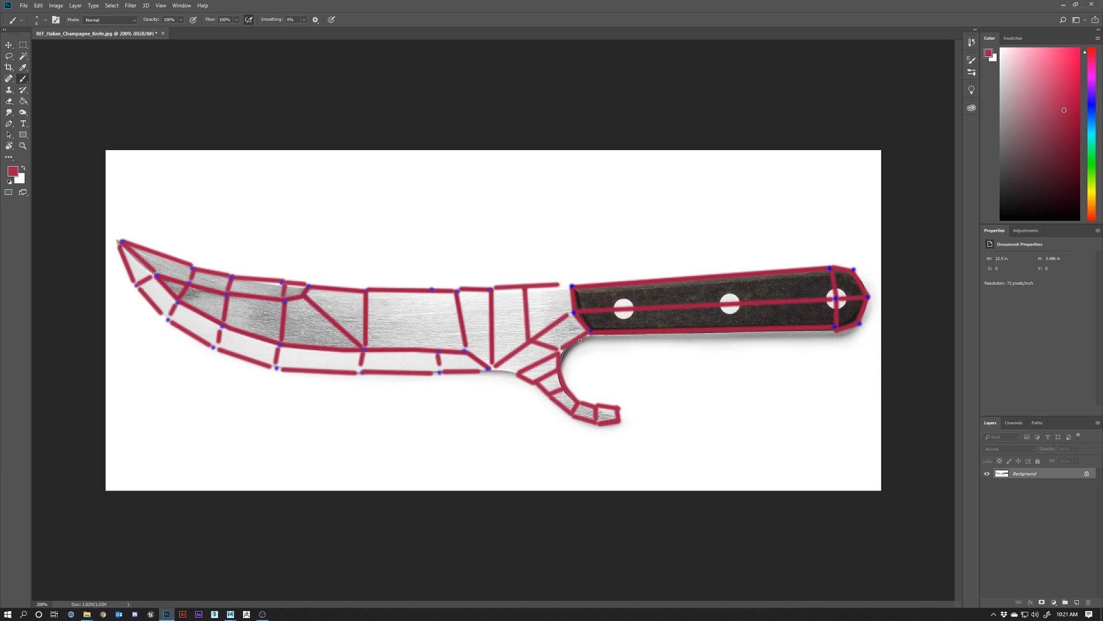
Connect the bevel's rear corner to the finger hook's base with a crimson line, undoing the stray stroke.
shift+click(495, 368)
key(ctrl+z)
click(498, 369)
shift+click(514, 373)
Mark the rear section and finger hook vertices with blue dots, and draw a crimson cross line between the rear spine and bevel dots.
alt+click(488, 368)
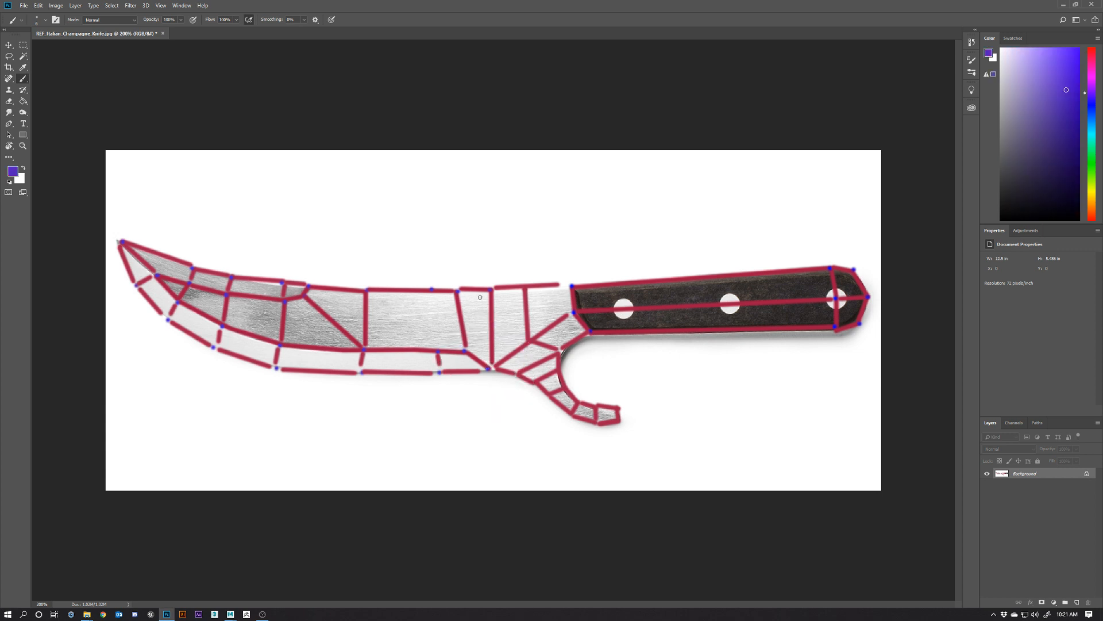
click(525, 286)
click(529, 339)
alt+click(435, 291)
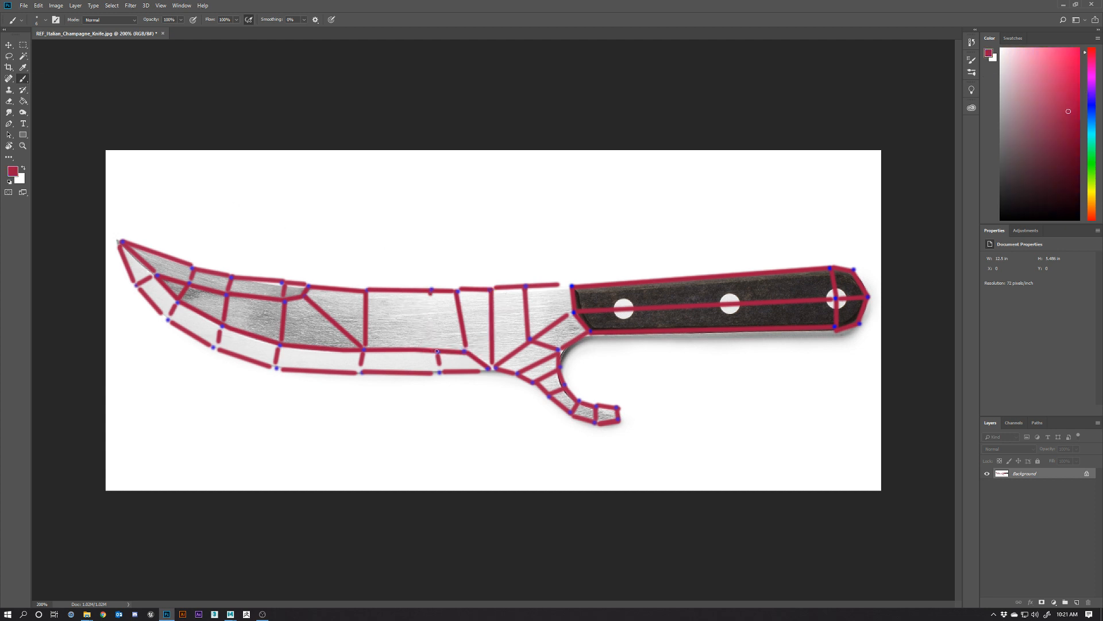
shift+click(436, 348)
Switch to Autodesk Maya and maximize its window.
click(1062, 7)
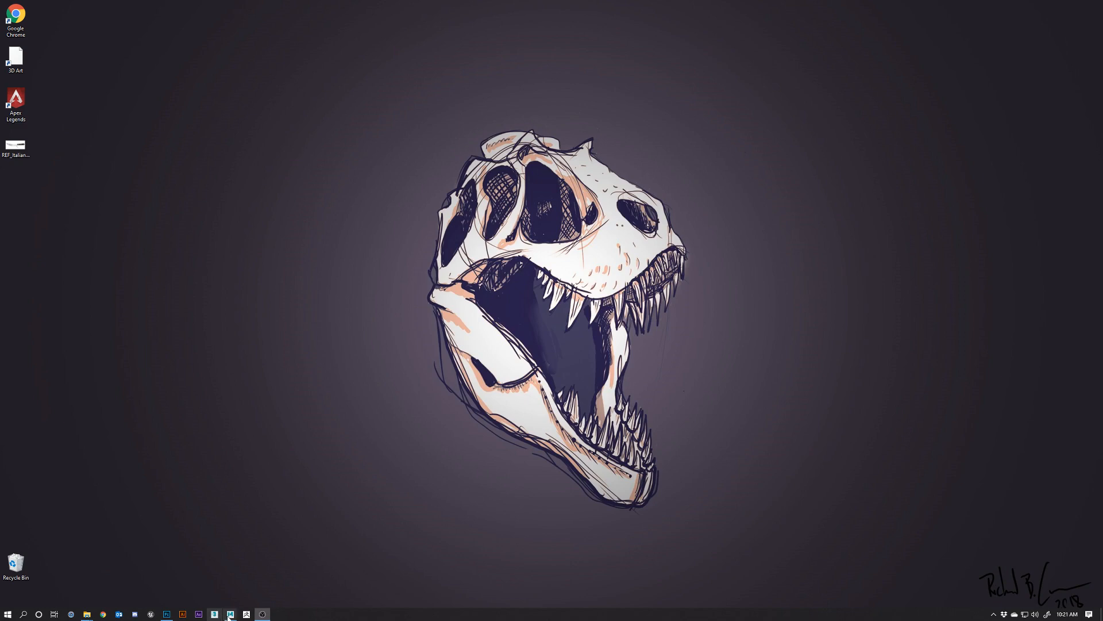
mouse_move(230, 613)
click(286, 580)
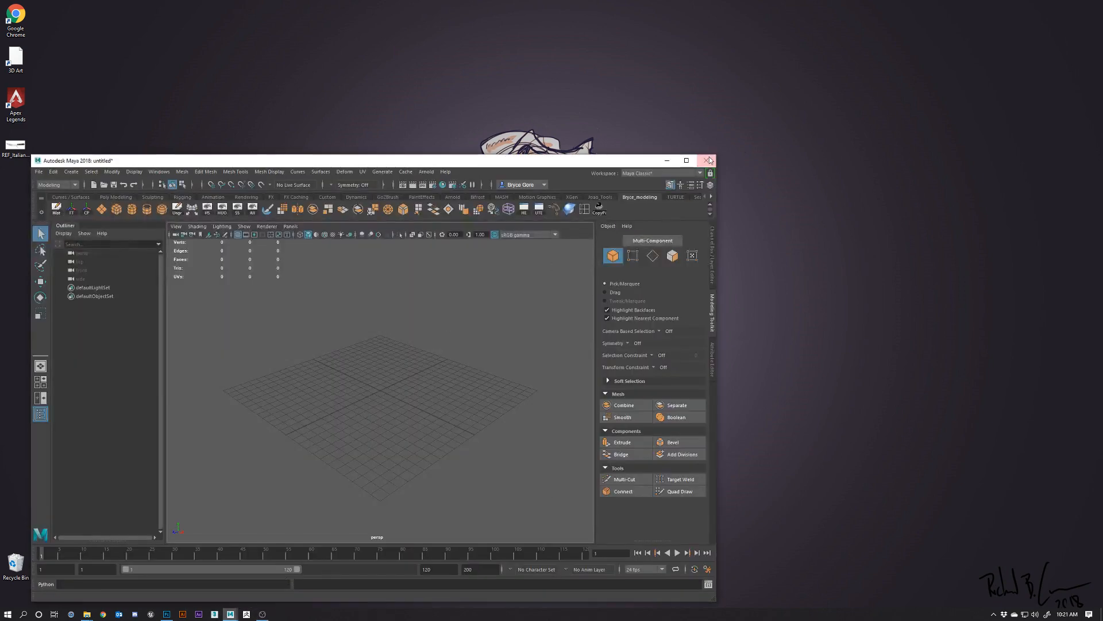
click(686, 160)
Show the front view alone at full size.
mouse_move(635, 330)
alt+mouse_down()
mouse_move(672, 357)
mouse_move(650, 344)
alt+mouse_up()
key(space)
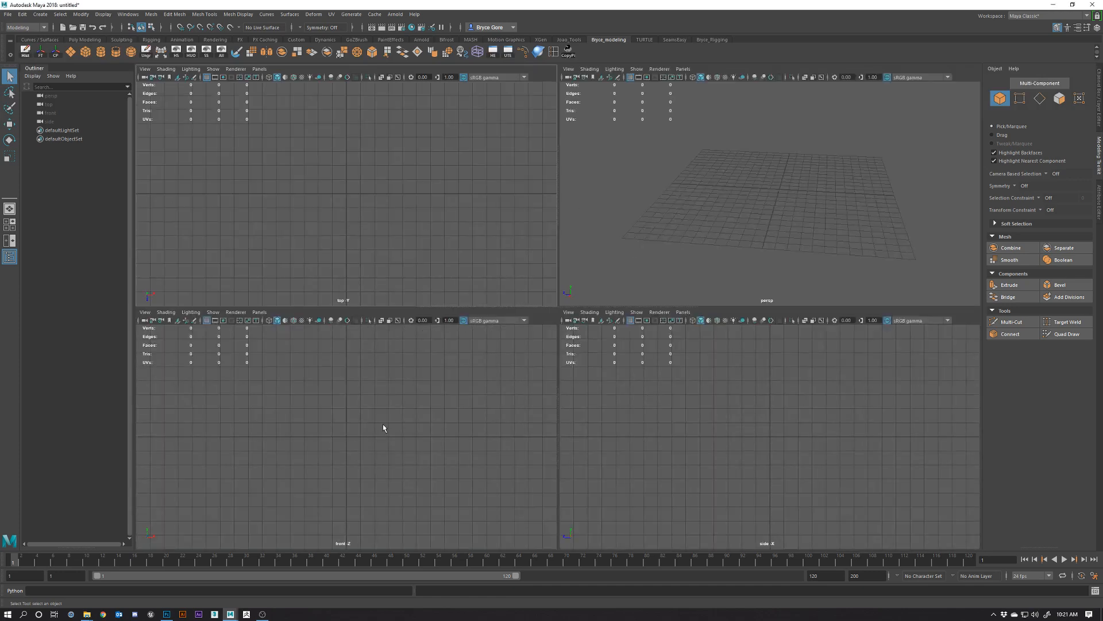
key(space)
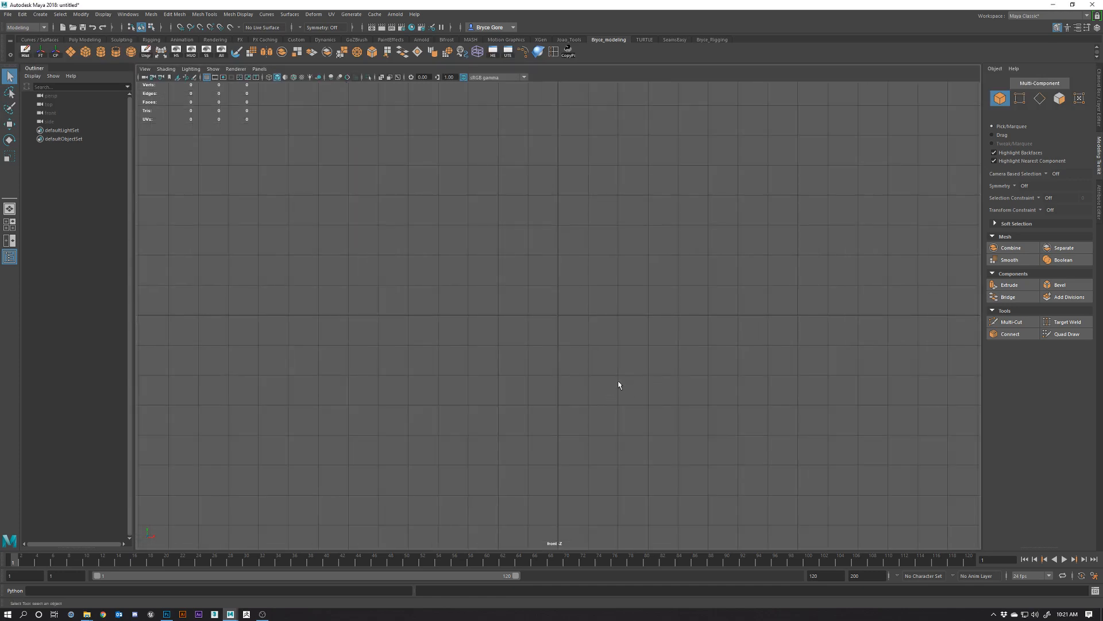
scroll(615, 382, up, 3)
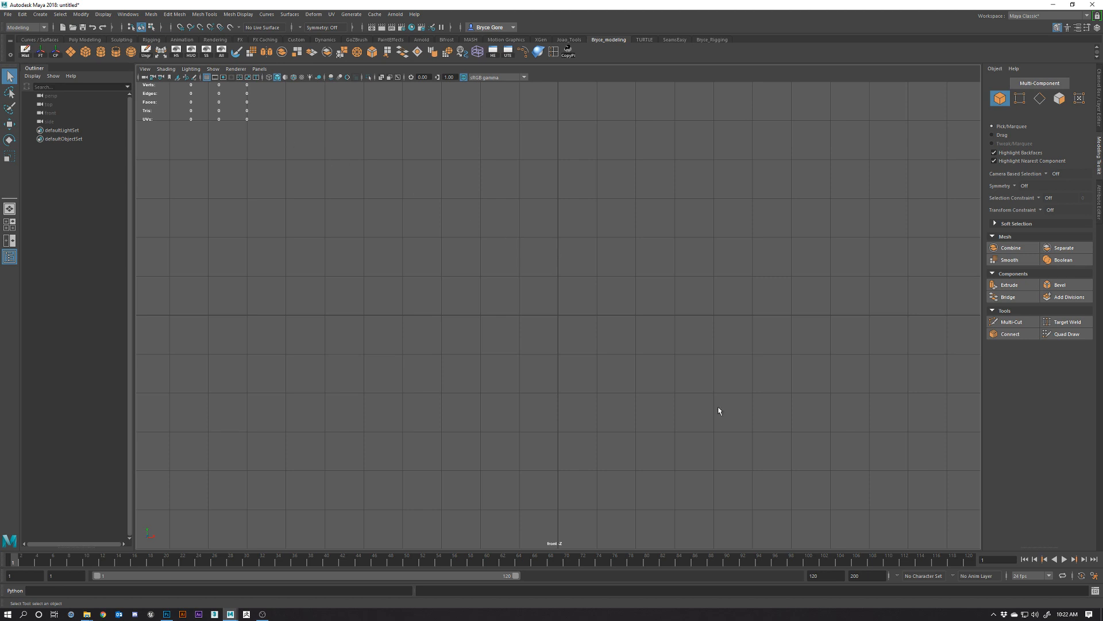
Import REF_Italian_Champagne_Knife.jpg from the Desktop as an image plane in the front view.
click(176, 78)
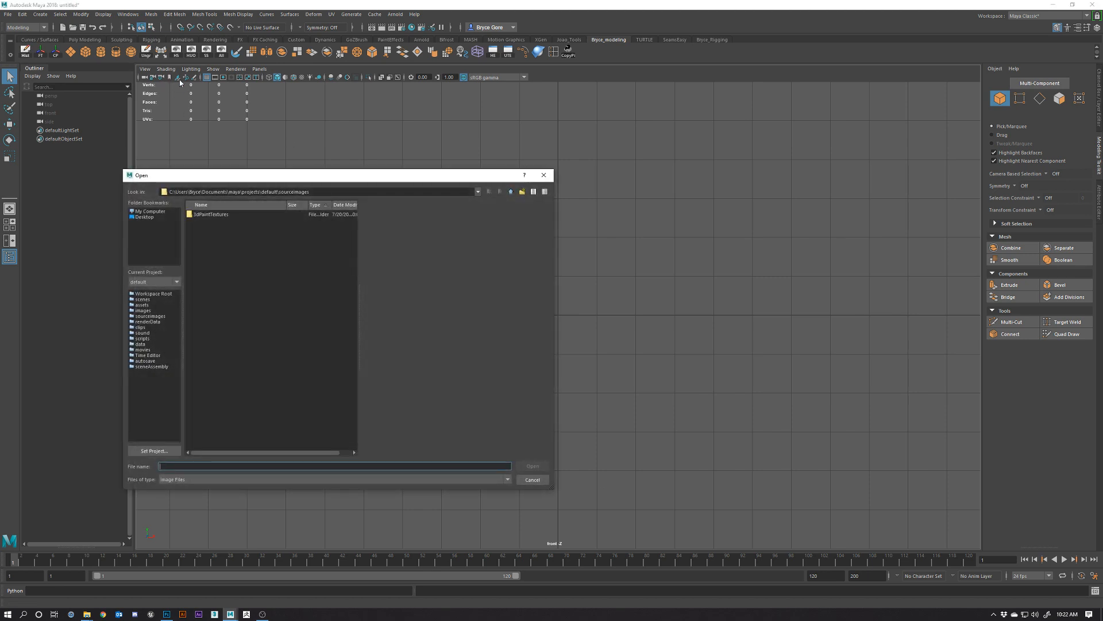
click(143, 218)
click(234, 257)
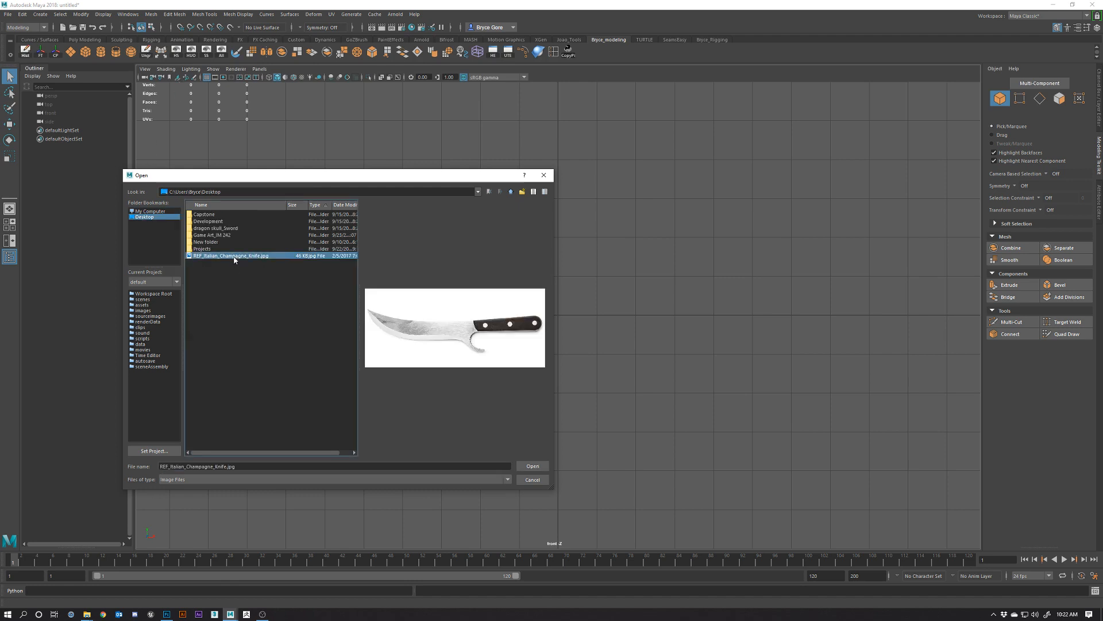
click(533, 466)
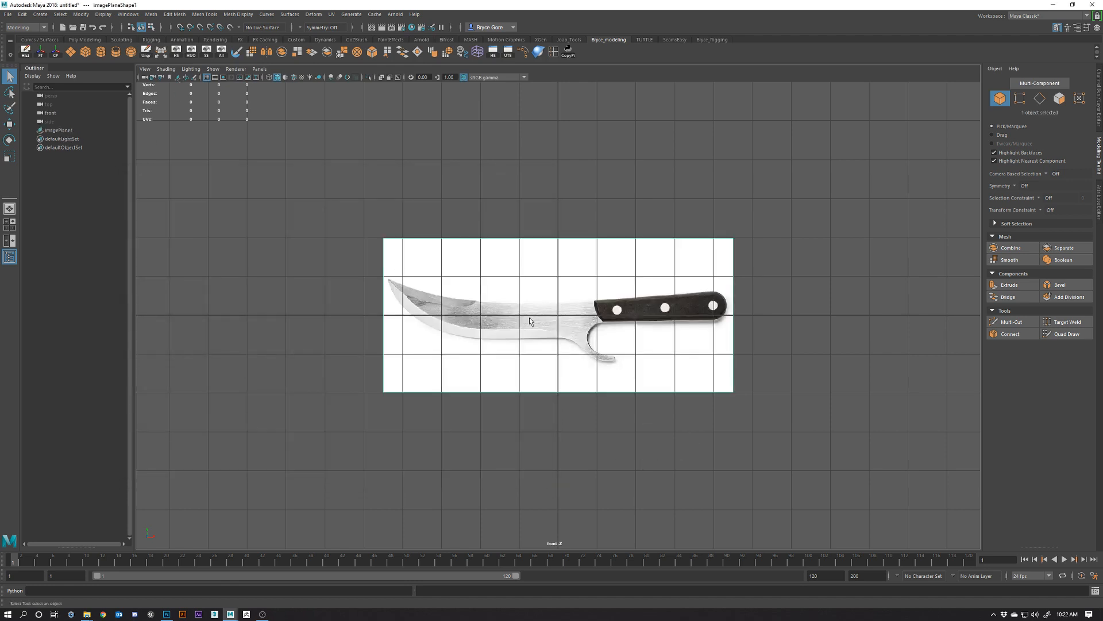
Examine the image plane in the perspective view and return to the front view.
key(space)
key(space)
alt+drag(644, 345, 705, 355)
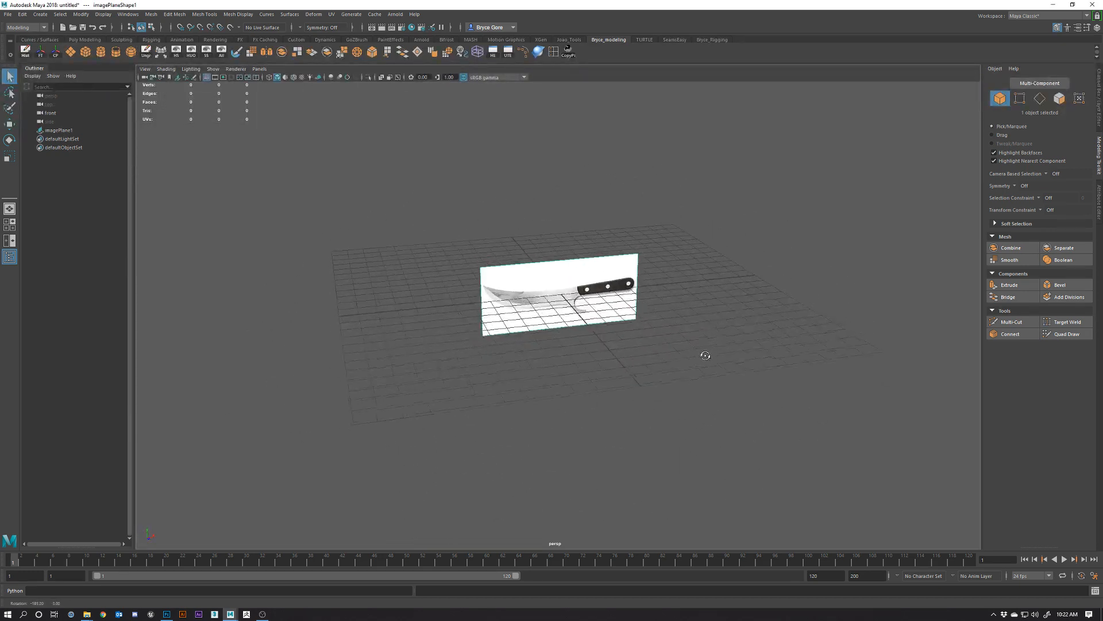
key(space)
key(space)
Select the knife image plane, display its channel attributes and hide the grid in the front view.
click(449, 301)
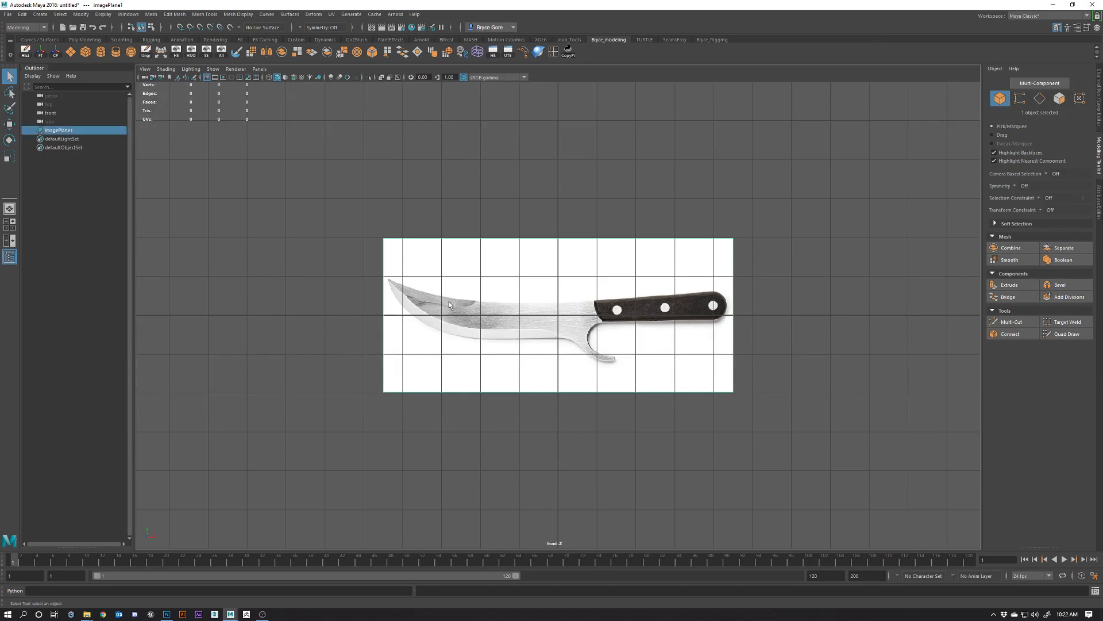
click(1098, 118)
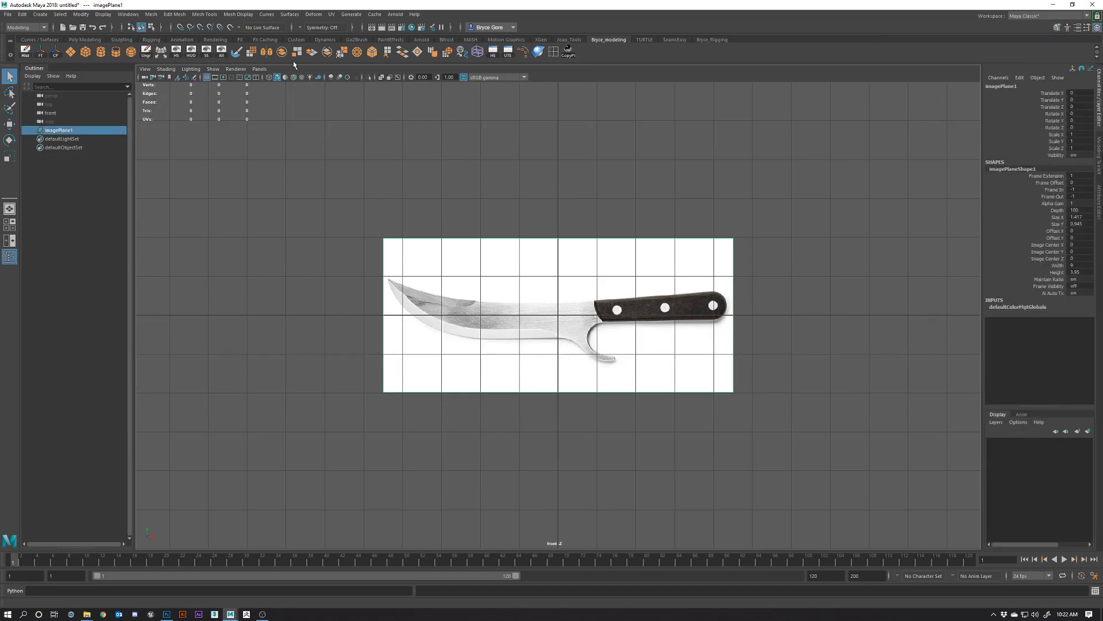
click(207, 78)
click(207, 78)
click(208, 77)
click(208, 78)
click(208, 78)
scroll(639, 371, up, 5)
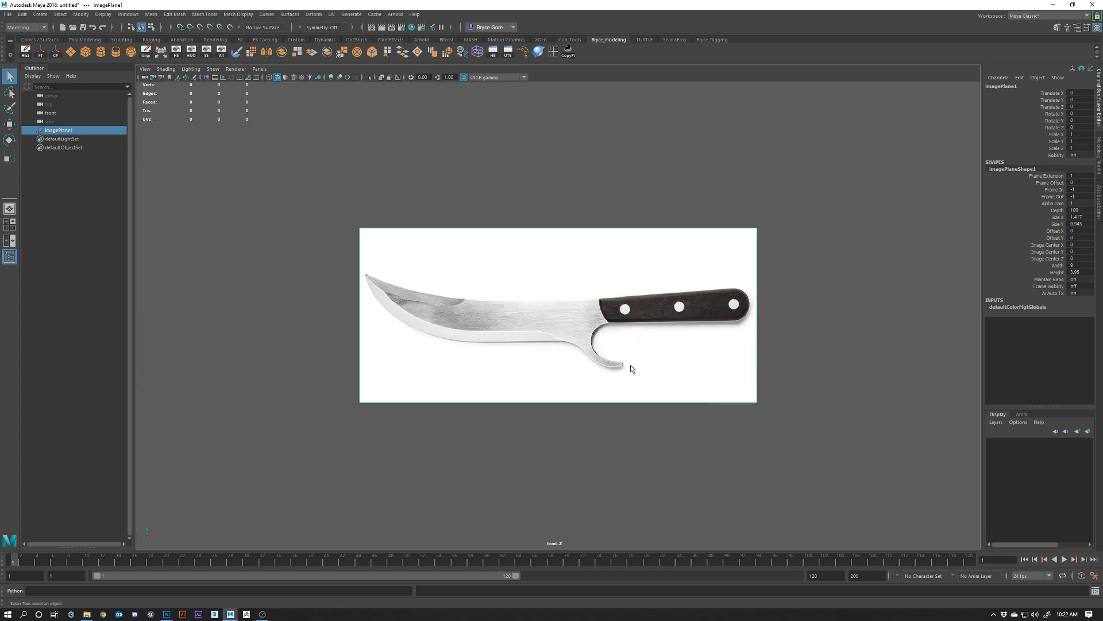
alt+middle_drag(771, 383, 714, 399)
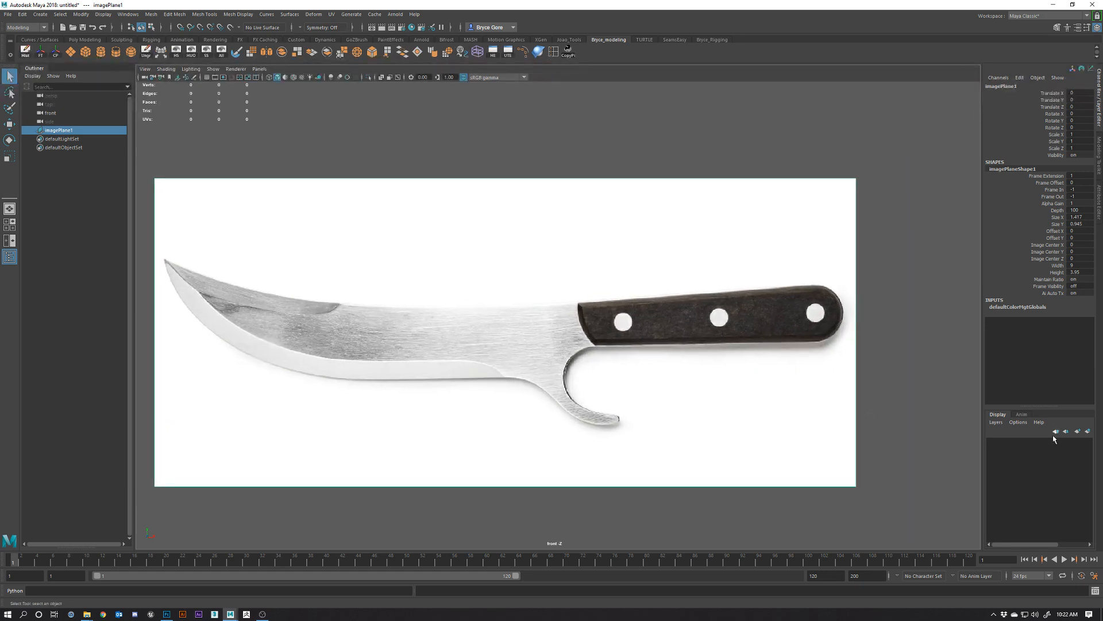
Create a display layer from the selected image plane and name it Ref.
click(1088, 431)
double_click(1036, 444)
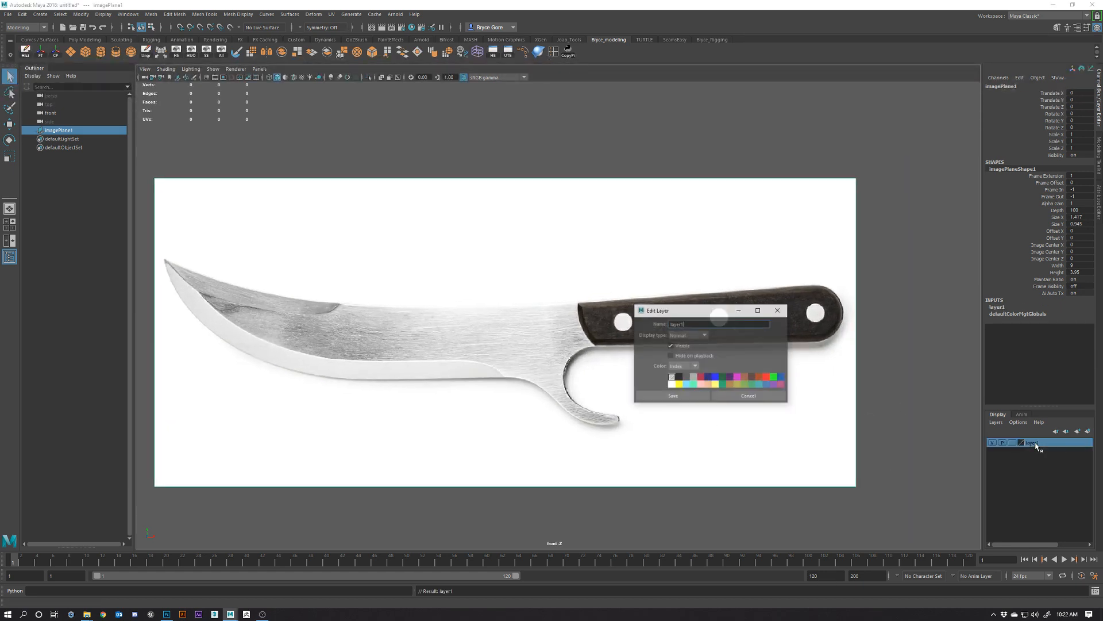
double_click(690, 326)
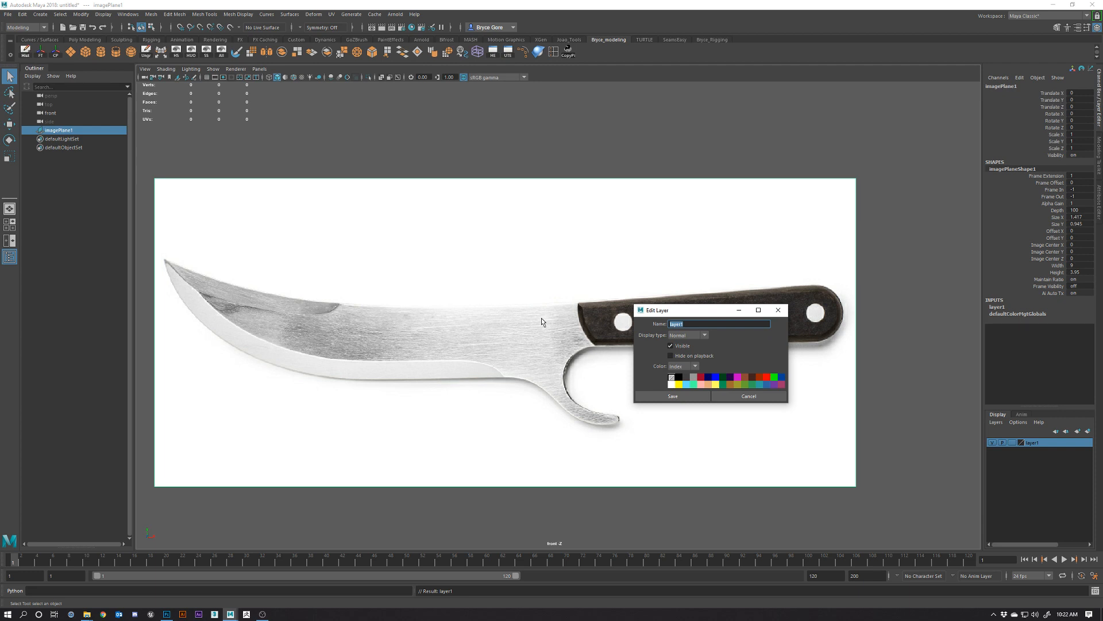
text(Ref)
key(Tab)
click(672, 396)
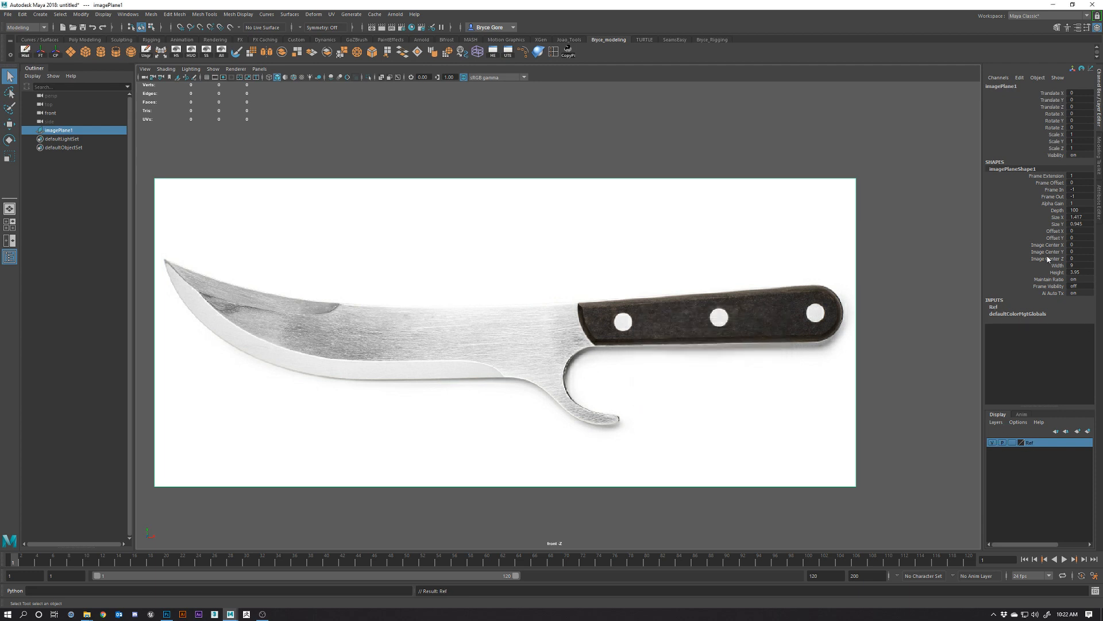
Set the Ref layer to reference display and test whether the image plane can be selected.
alt+middle_drag(757, 364, 804, 368)
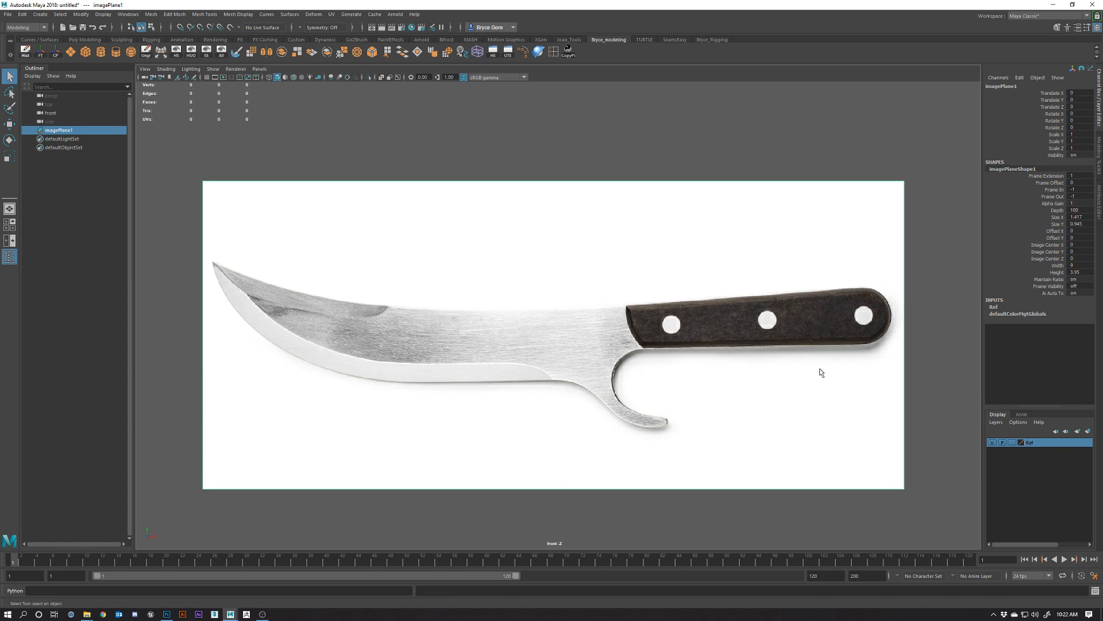
click(1013, 442)
click(1013, 442)
drag(671, 186, 671, 187)
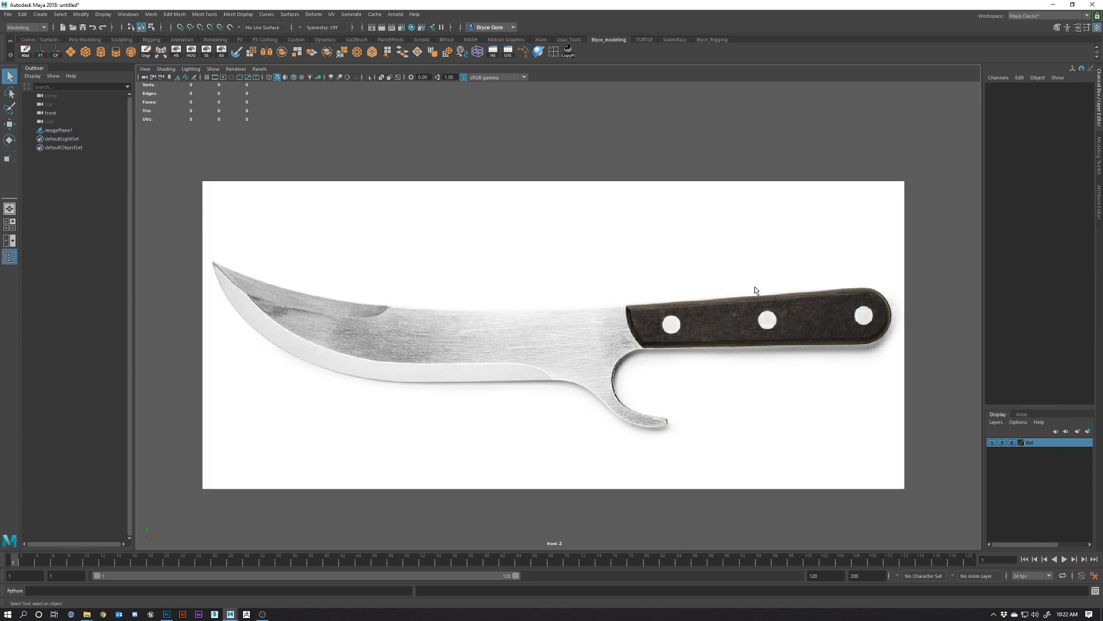
Select the knife image plane, darken it by lowering its Color Gain to a light grey, and deselect it.
click(79, 130)
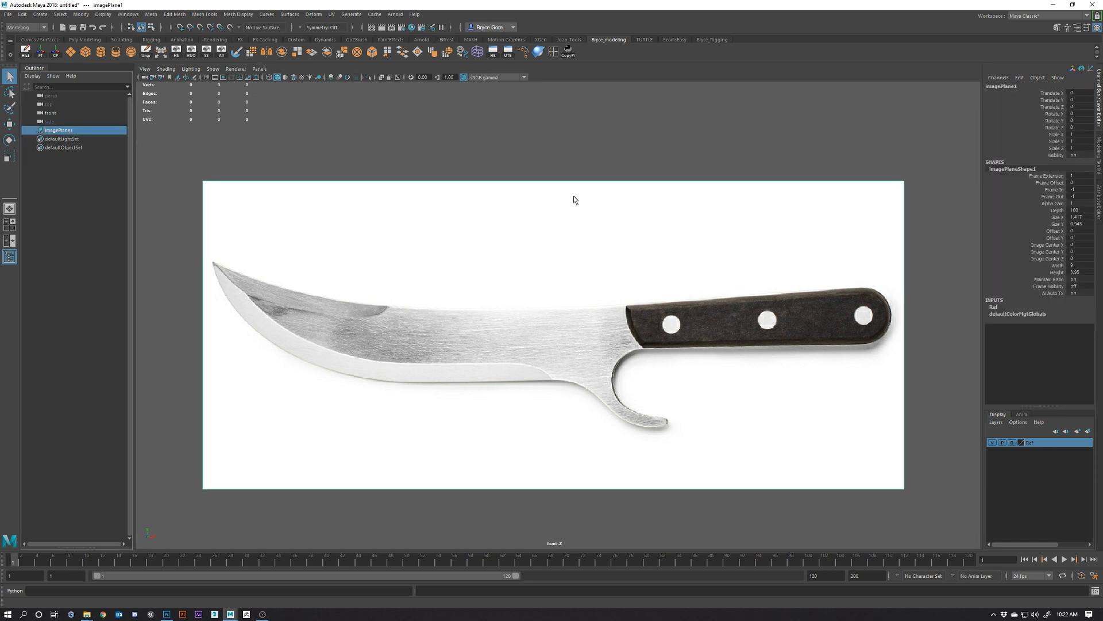
click(10, 258)
click(10, 258)
click(1099, 206)
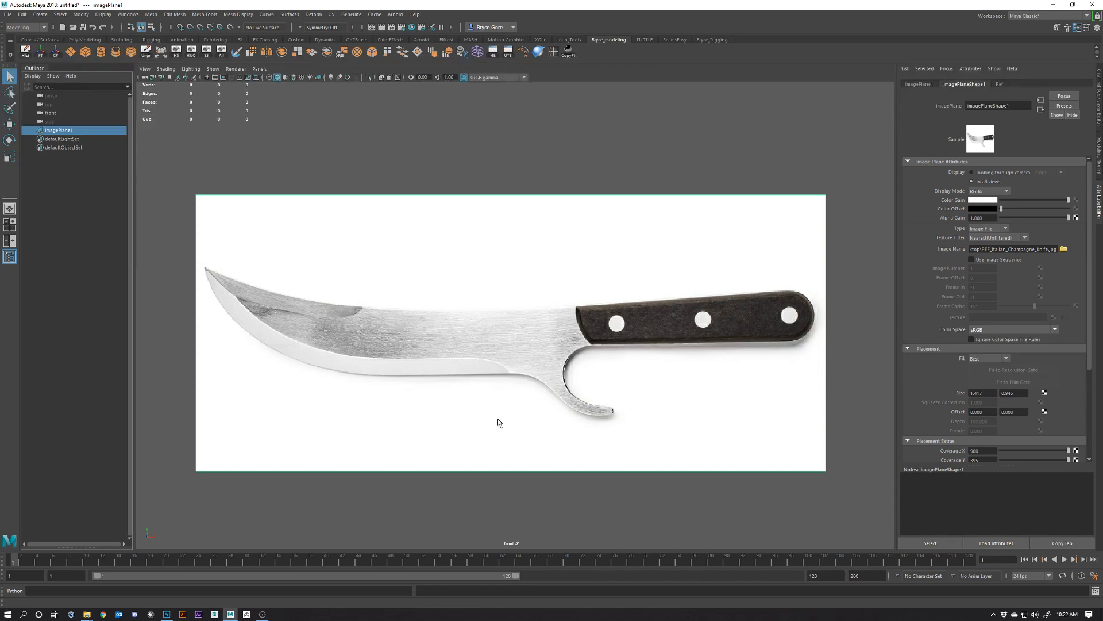
scroll(550, 339, up, 3)
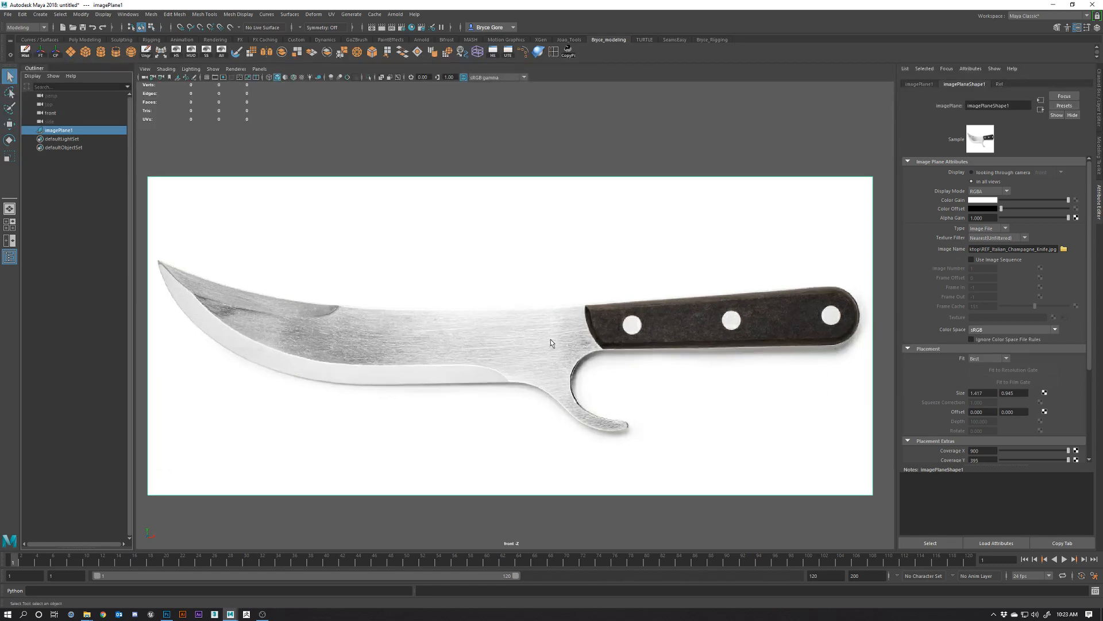
alt+middle_drag(468, 271, 527, 241)
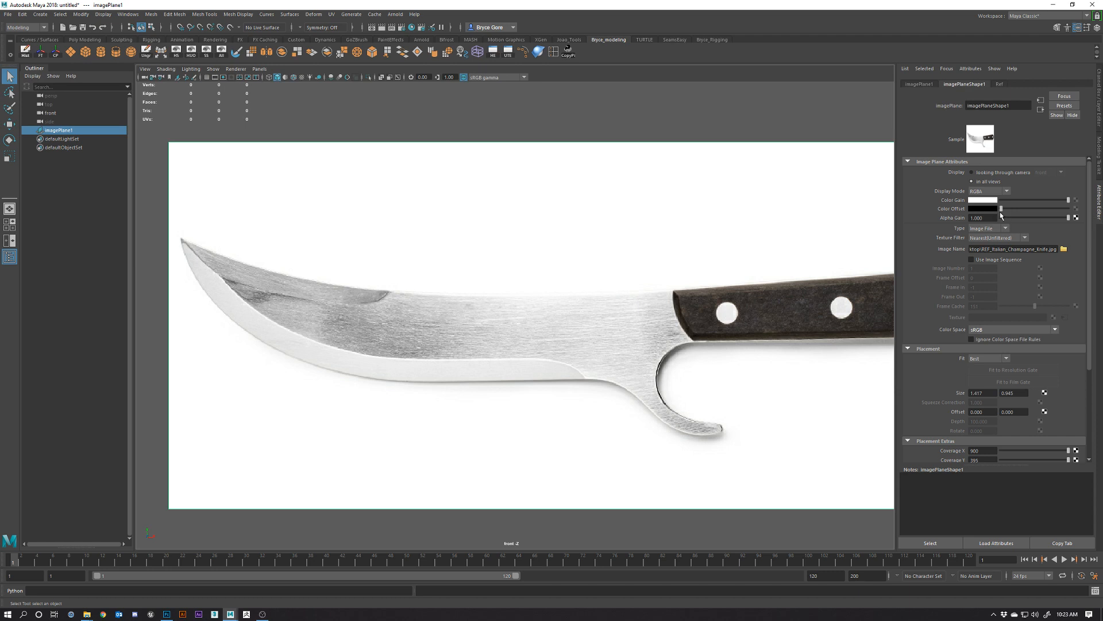
drag(1071, 203, 1037, 202)
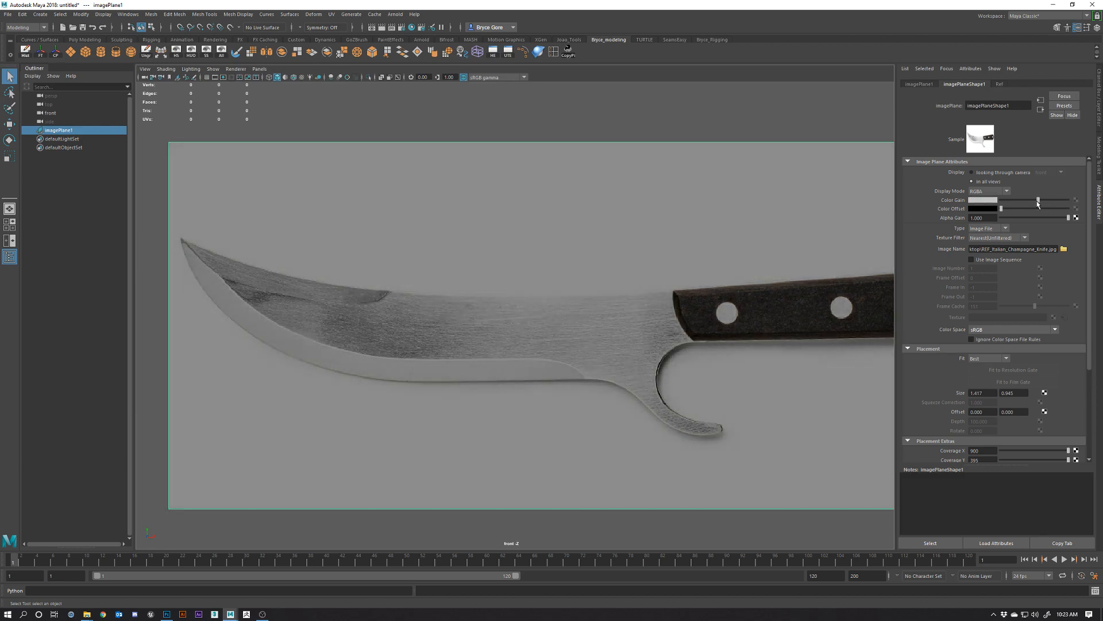
click(684, 119)
scroll(642, 306, down, 7)
scroll(641, 309, up, 5)
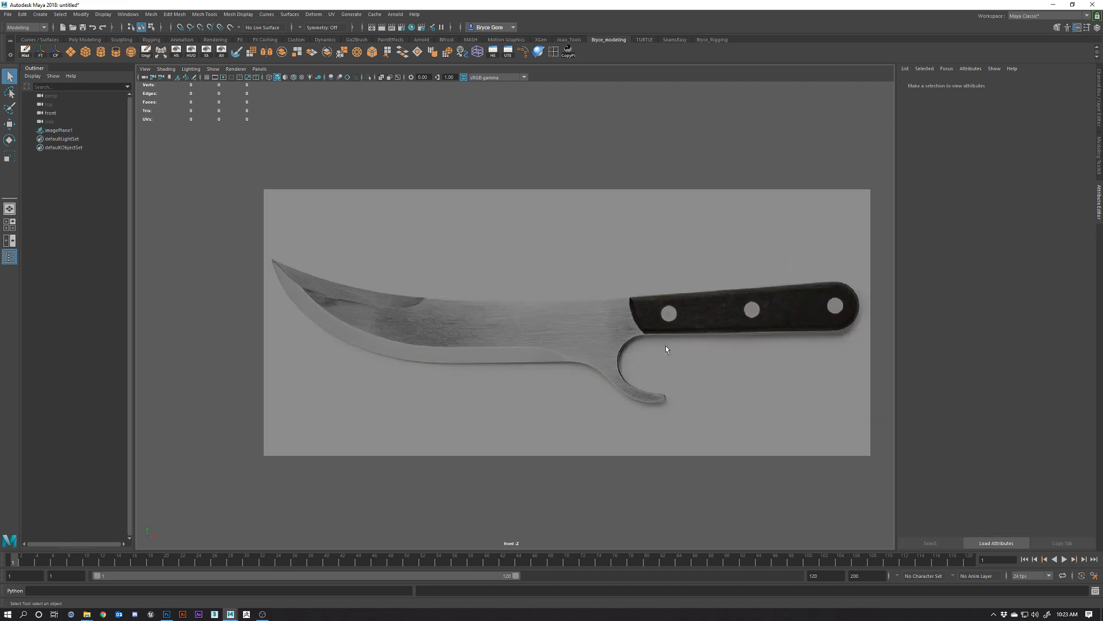
scroll(632, 346, down, 3)
scroll(626, 345, up, 3)
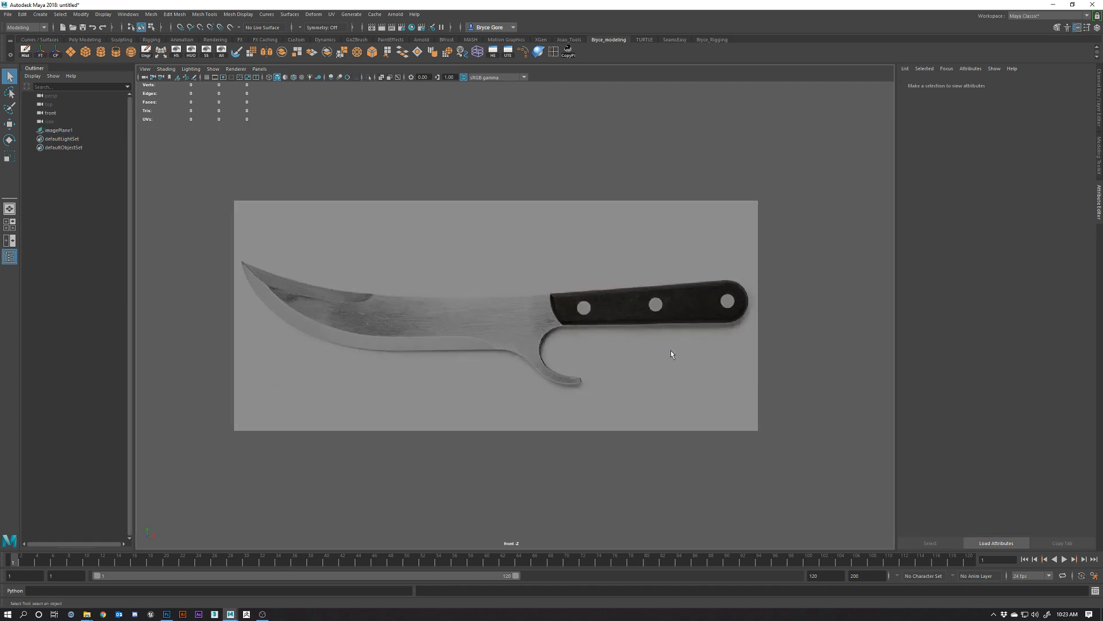
Draw a polygon plane over most of the knife handle in the front view.
key(space)
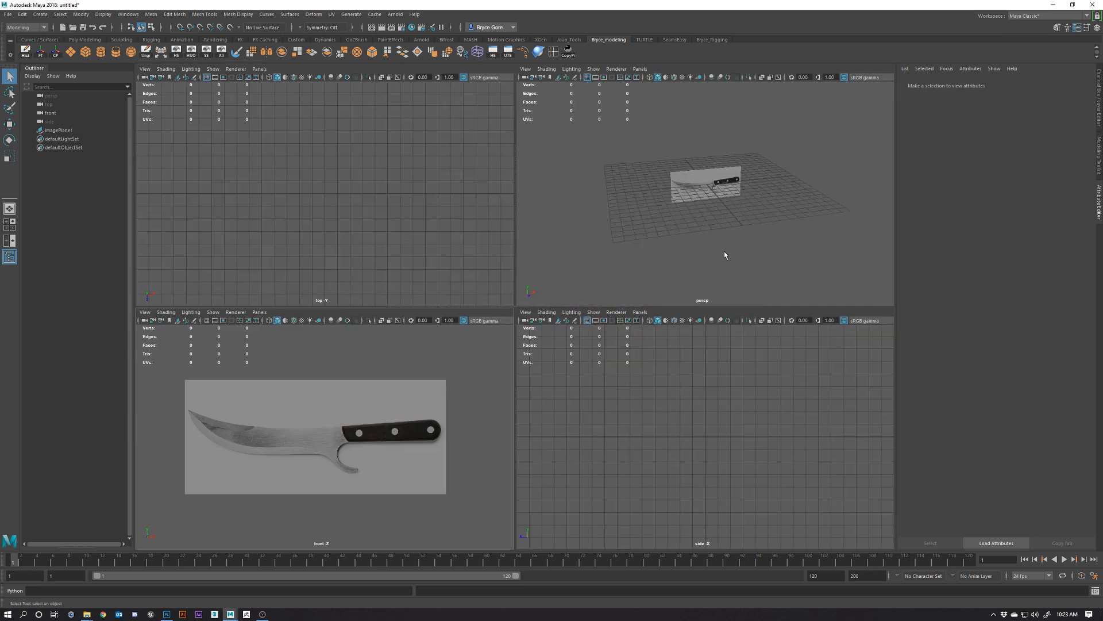
key(space)
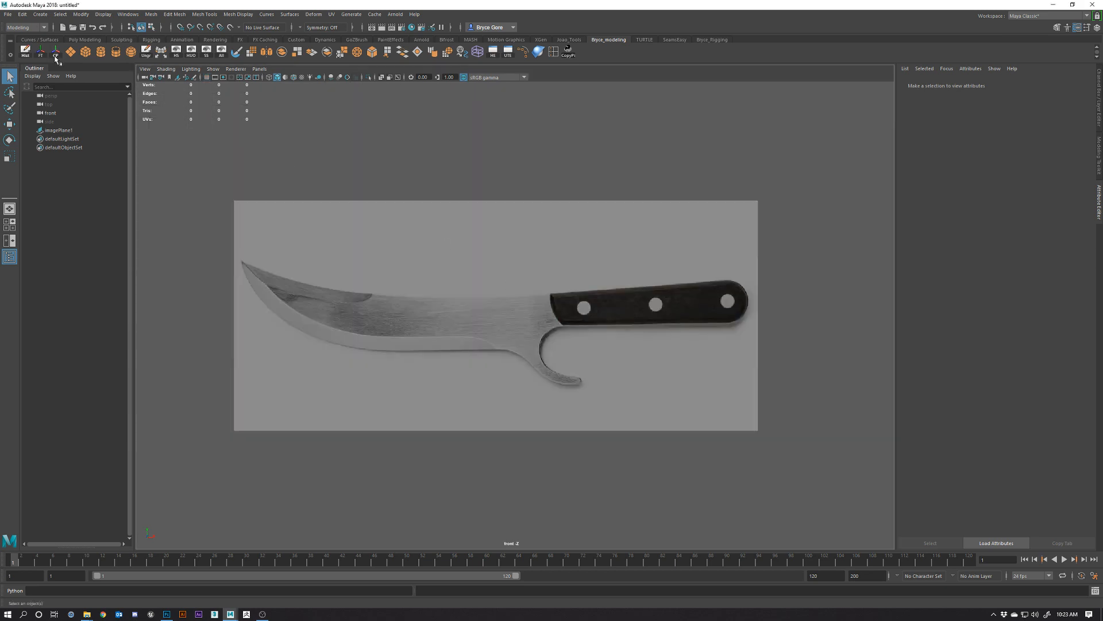
click(71, 53)
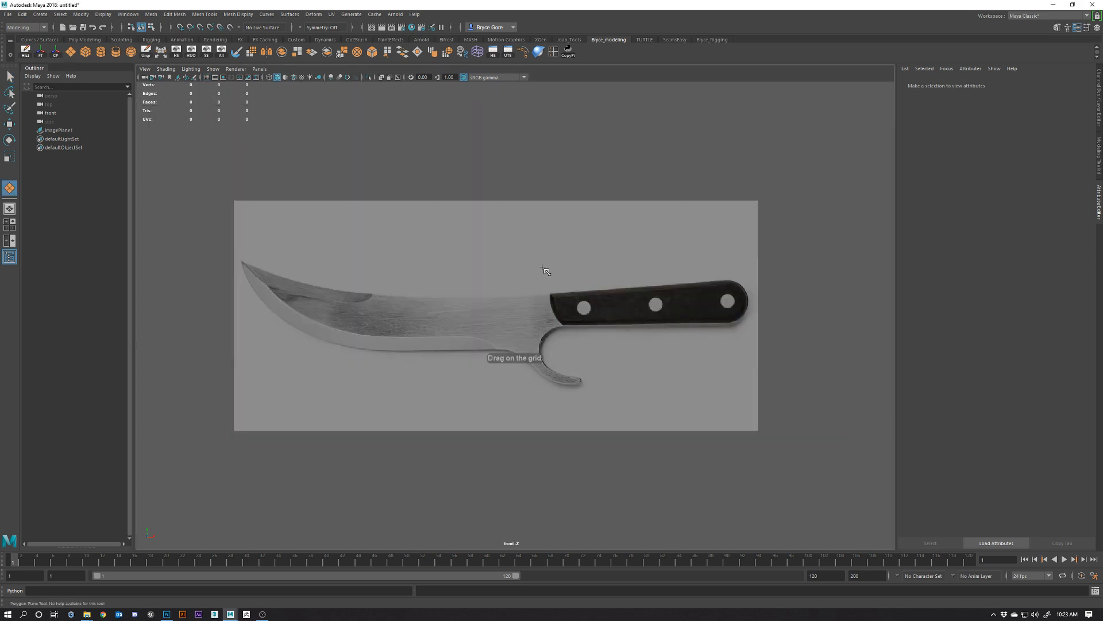
drag(542, 269, 689, 332)
Move the polygon plane forward along Z, clear of the image plane, and return to the full front view.
key(space)
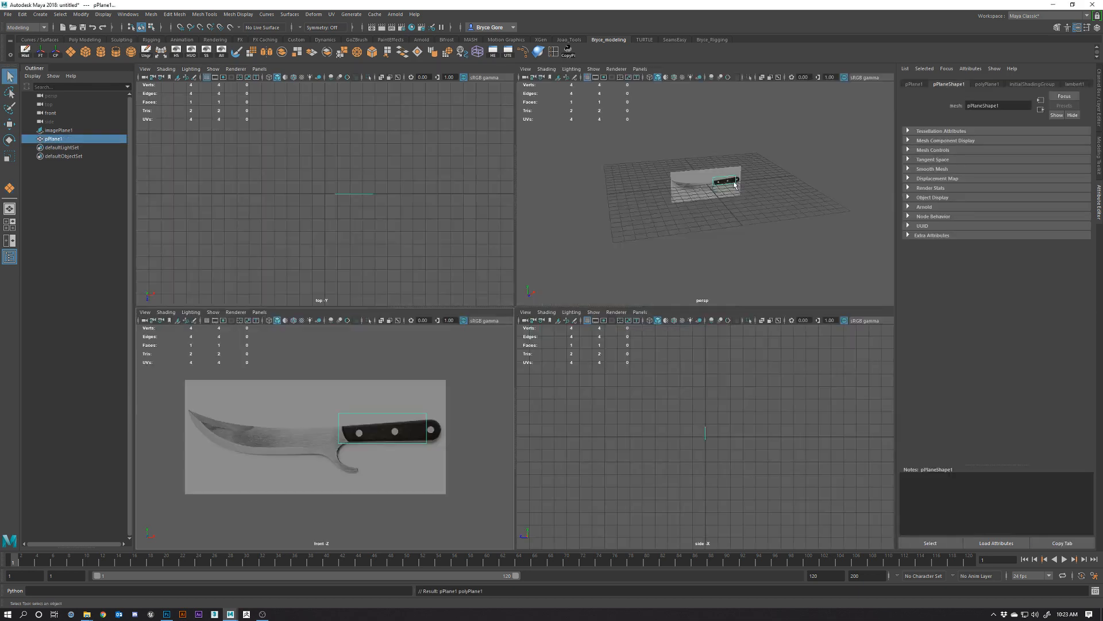
key(space)
scroll(660, 246, up, 5)
key(w)
alt+drag(582, 304, 630, 310)
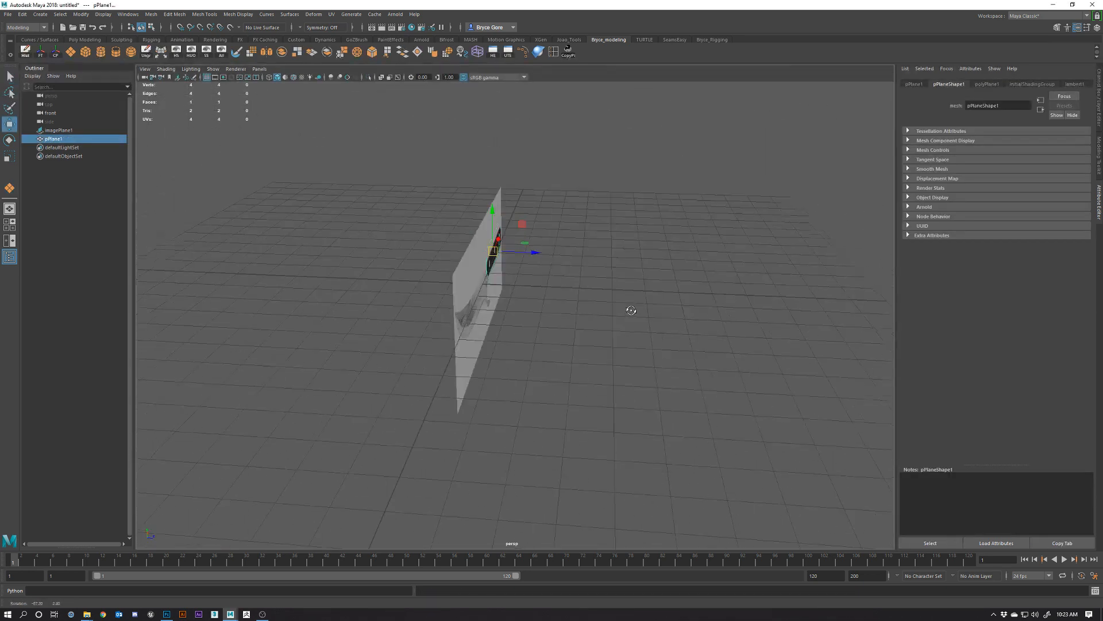
alt+drag(534, 271, 524, 288)
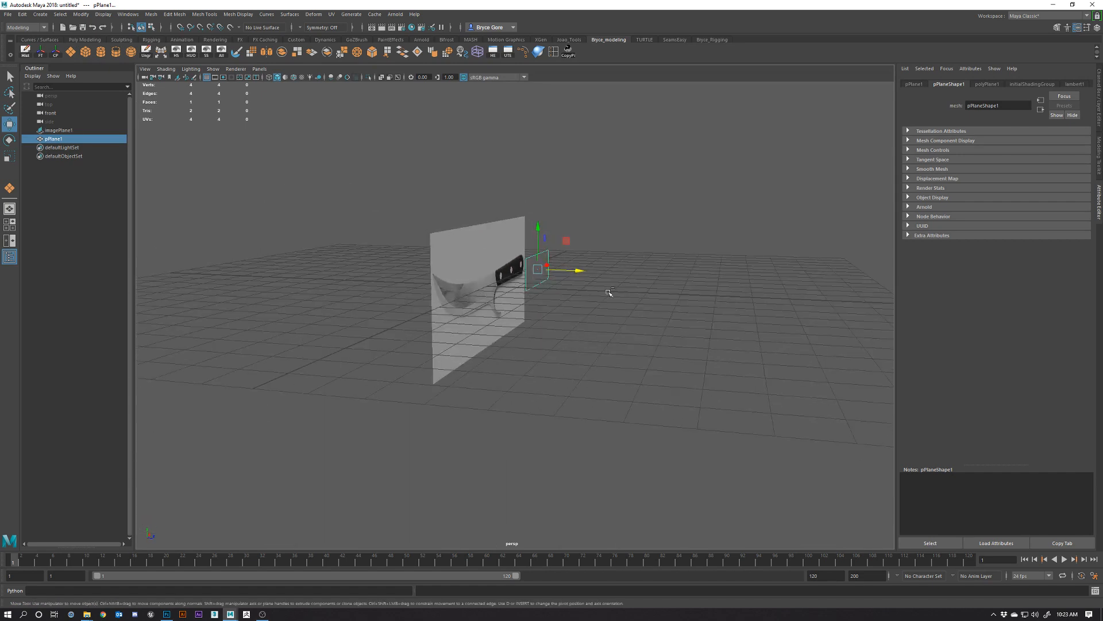
key(ctrl+z)
scroll(514, 270, up, 4)
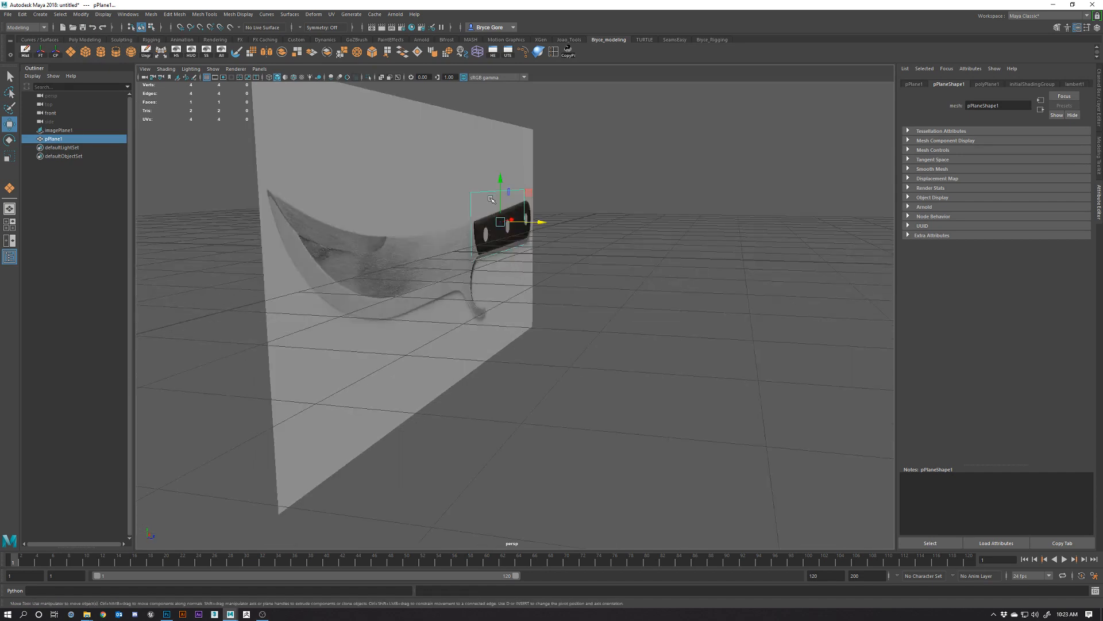
key(space)
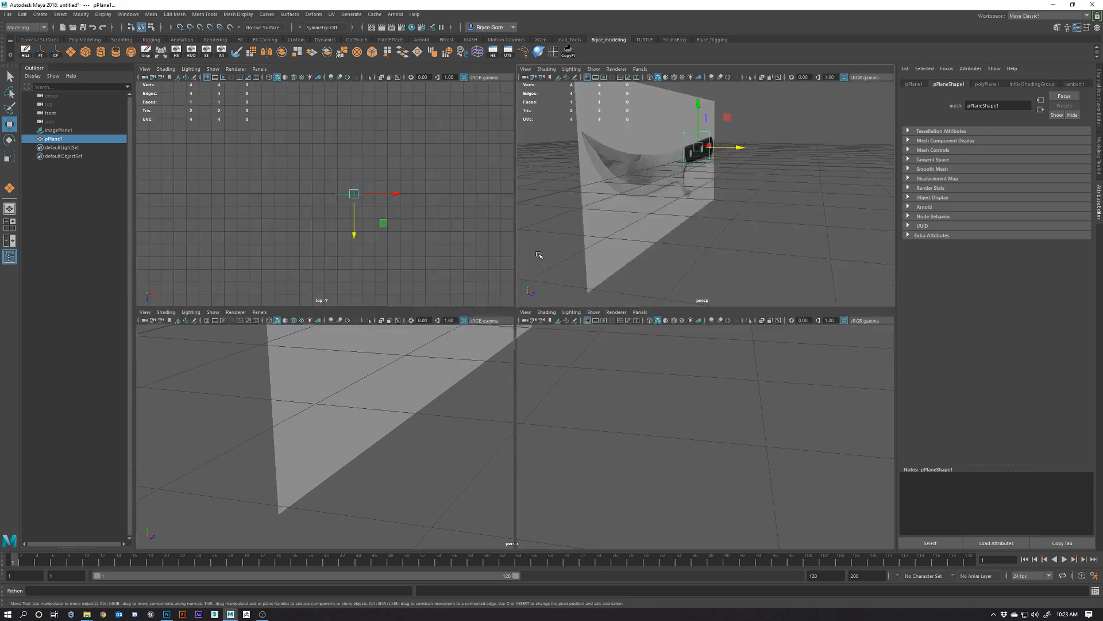
key(space)
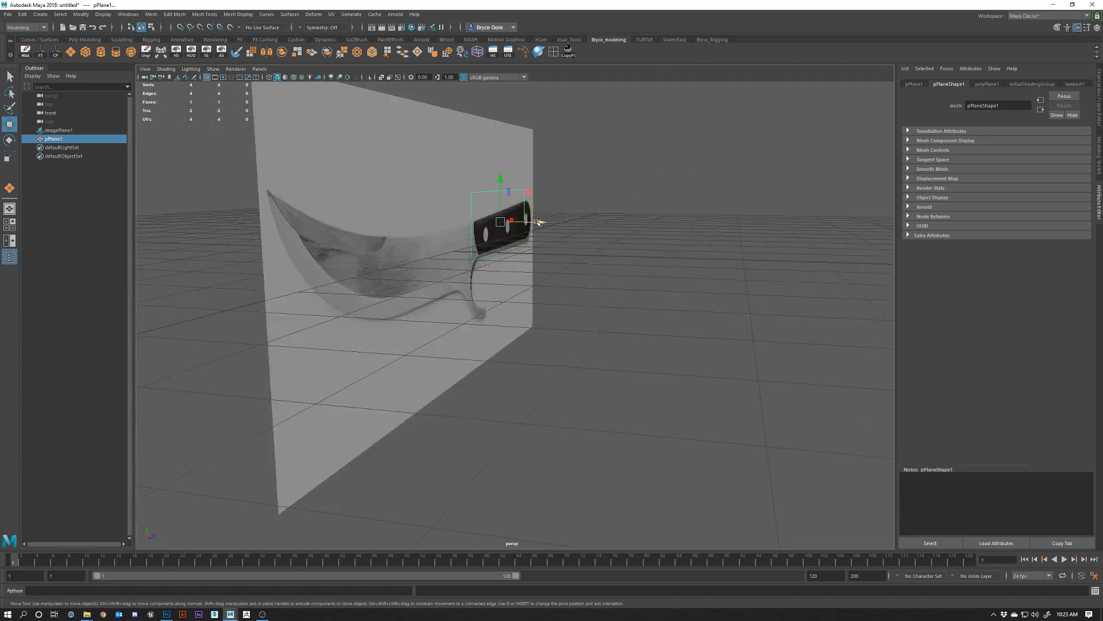
key(space)
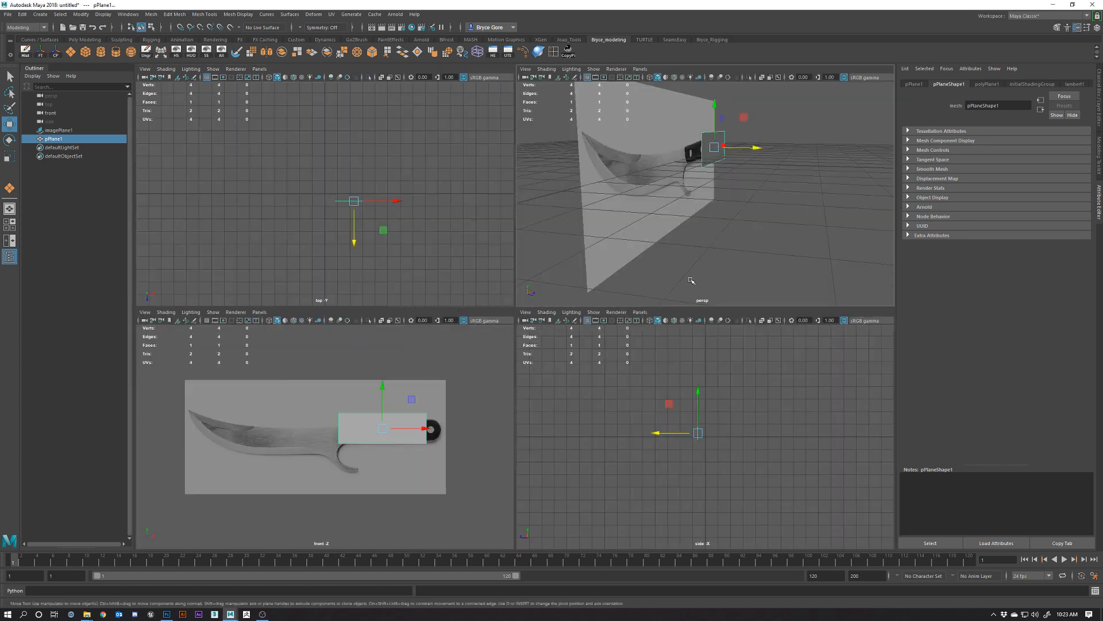
key(space)
Compare the polygon plane over the knife handle with X-Ray shading on and off in the front view.
scroll(648, 349, up, 2)
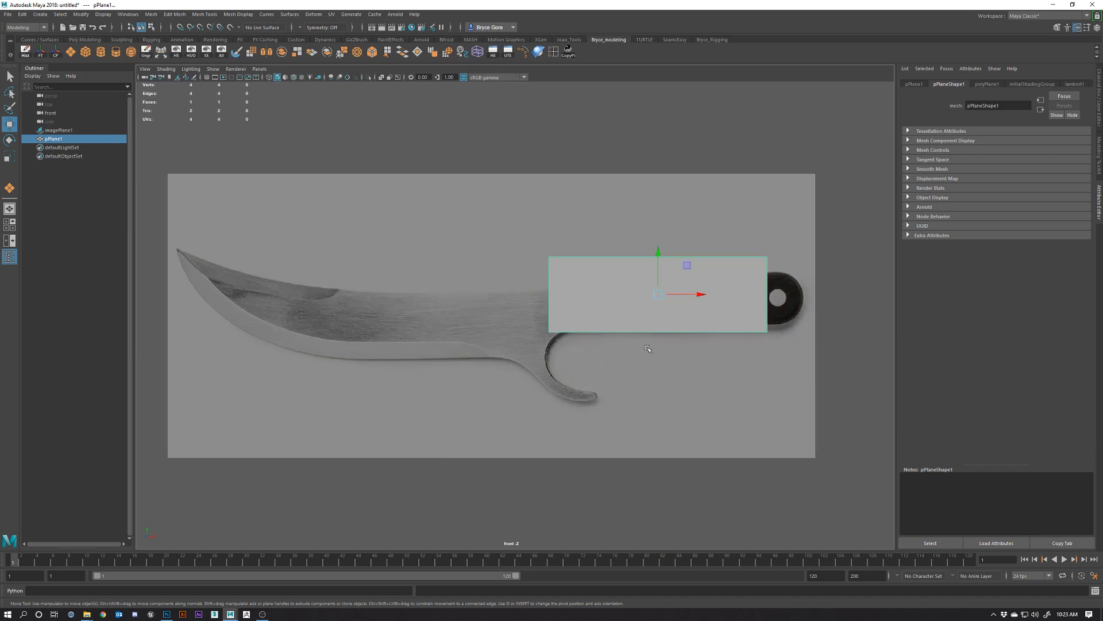
alt+middle_drag(647, 348, 517, 365)
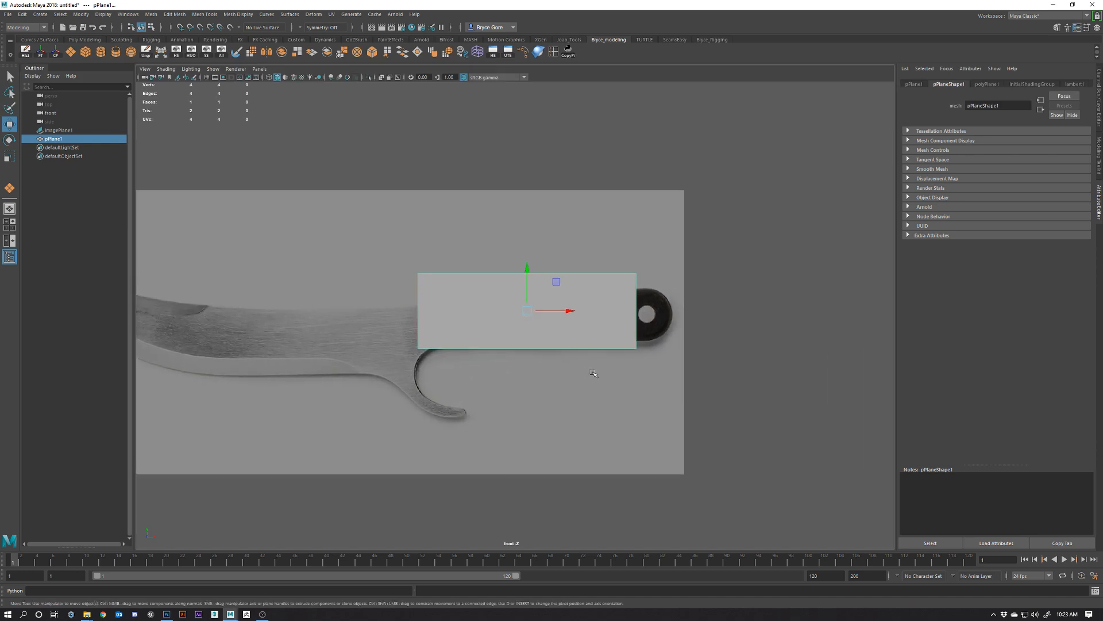
click(382, 78)
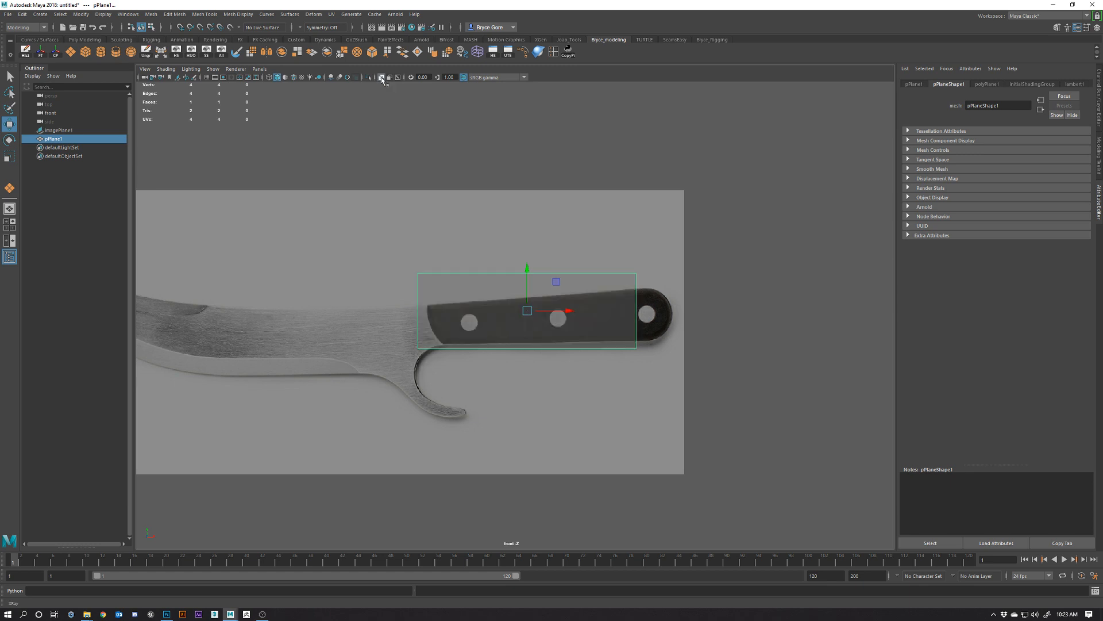
click(382, 79)
click(382, 78)
click(382, 78)
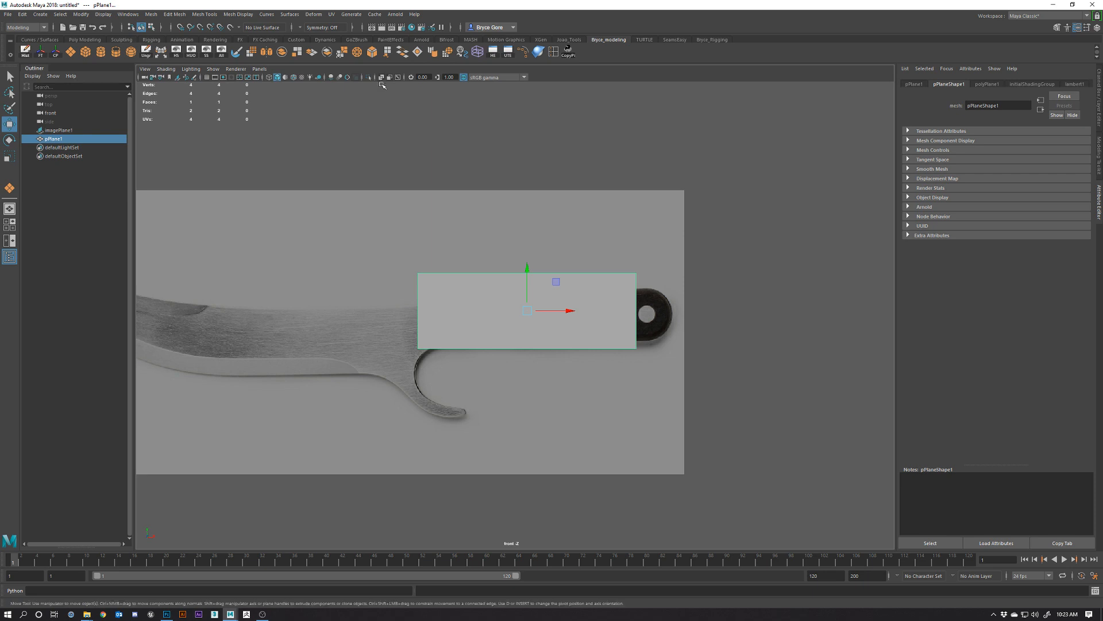
click(383, 80)
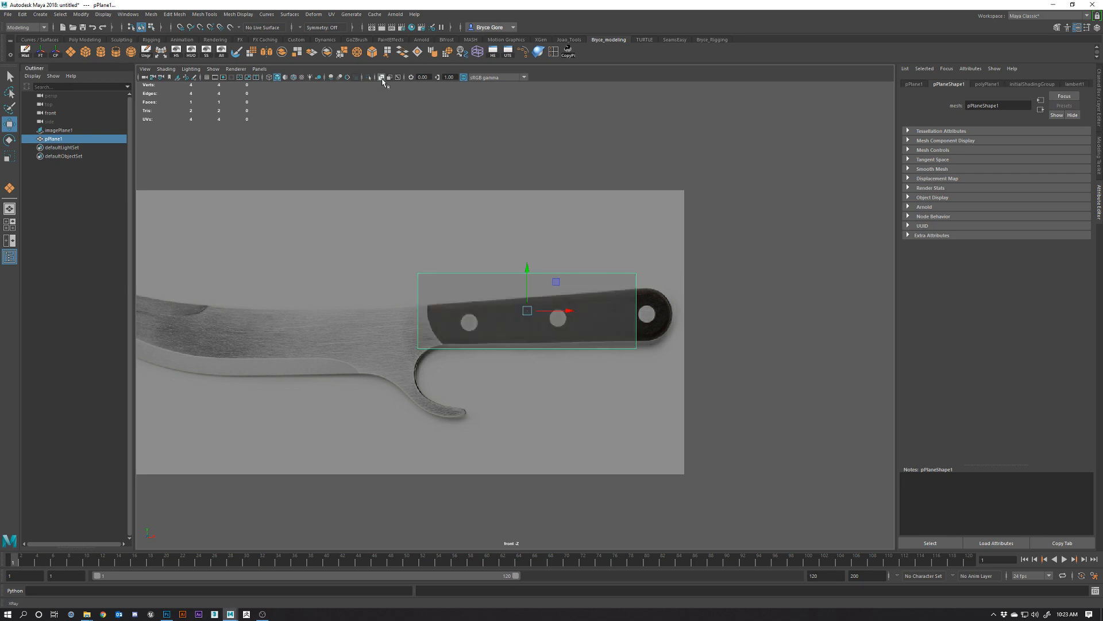
click(382, 78)
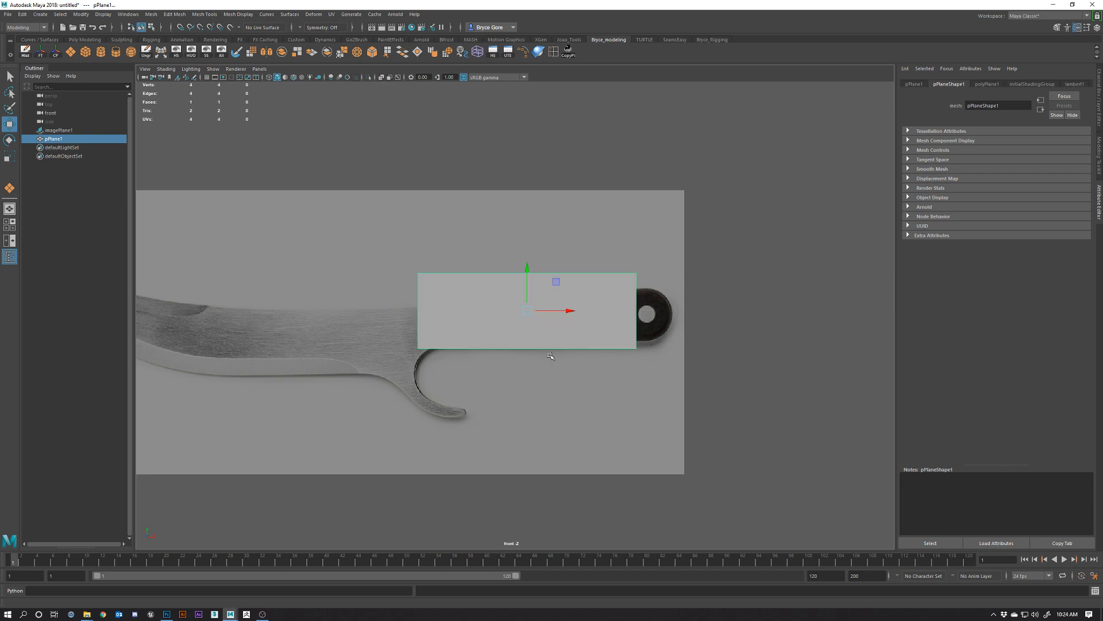
key(alt+x)
key(alt+x)
mouse_move(573, 321)
alt+middle_down()
mouse_move(508, 346)
mouse_move(578, 333)
alt+middle_up()
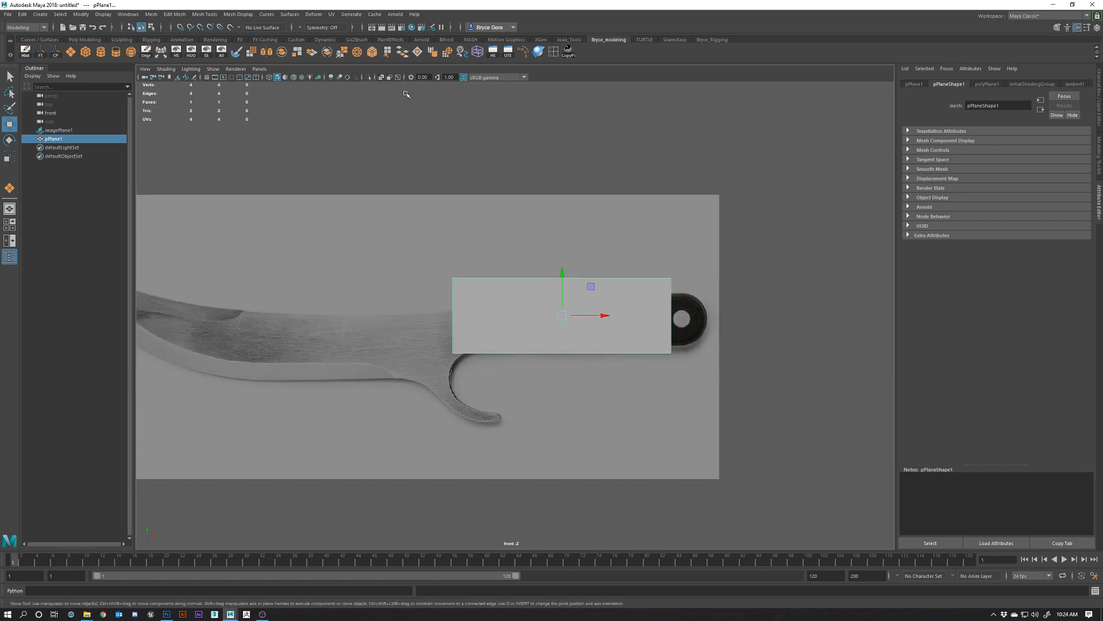
Turn on X-Ray shading in the front view so the handle photo shows through the polygon plane.
click(382, 77)
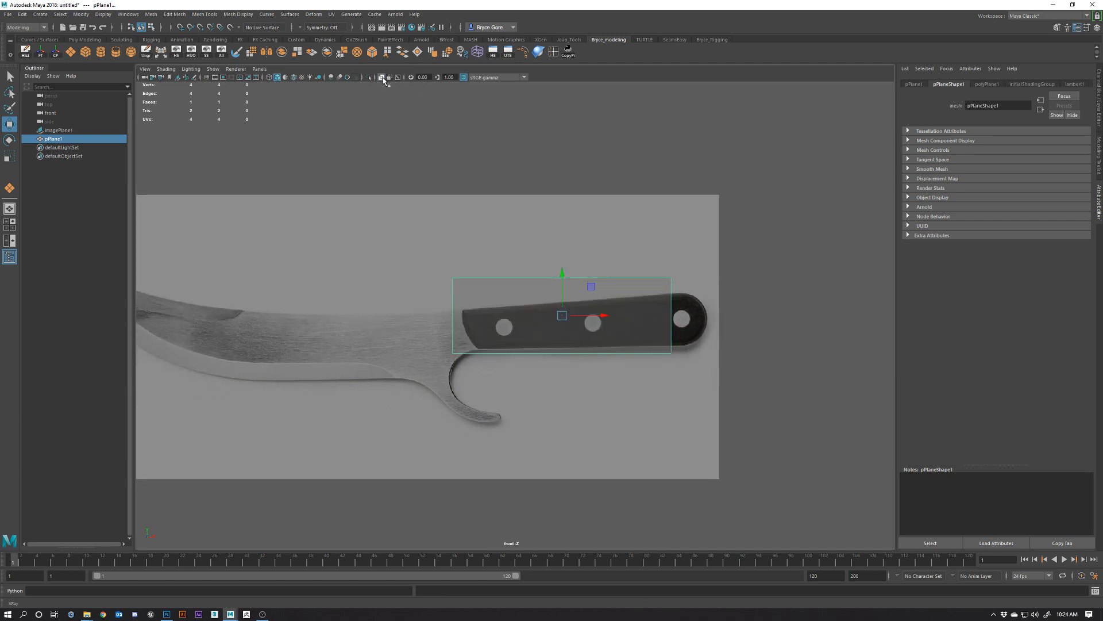
click(383, 77)
click(382, 77)
click(382, 77)
click(382, 78)
click(382, 78)
click(382, 78)
Switch the polygon plane to vertex editing and move its two blade-side vertices inward to the handle's front end.
scroll(570, 345, up, 2)
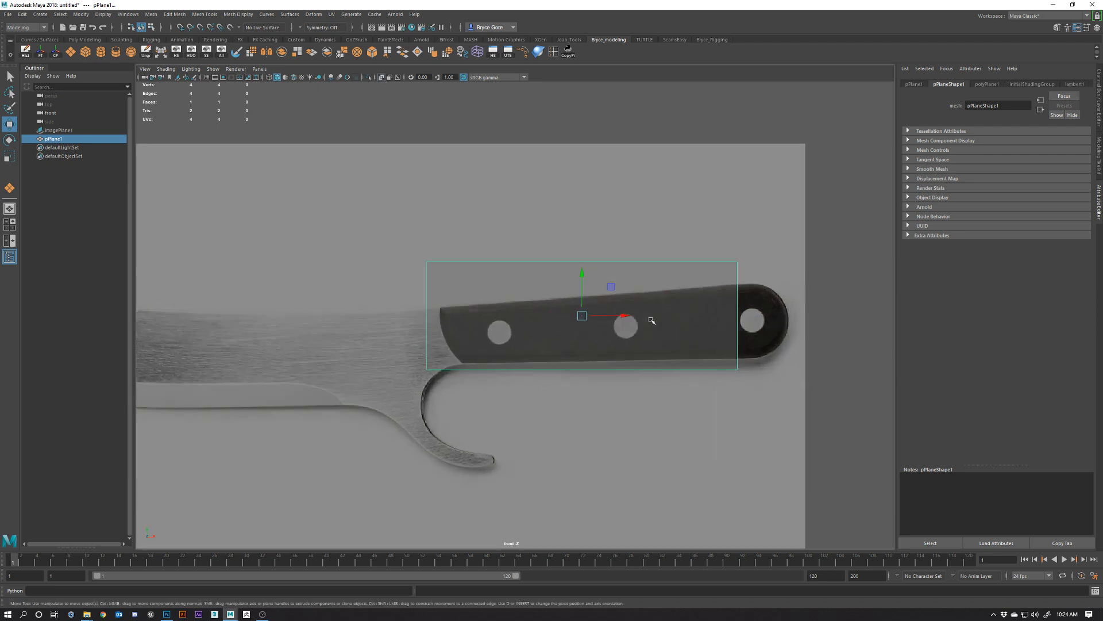
right_click(650, 306)
right_drag(650, 305, 620, 309)
scroll(677, 352, up, 1)
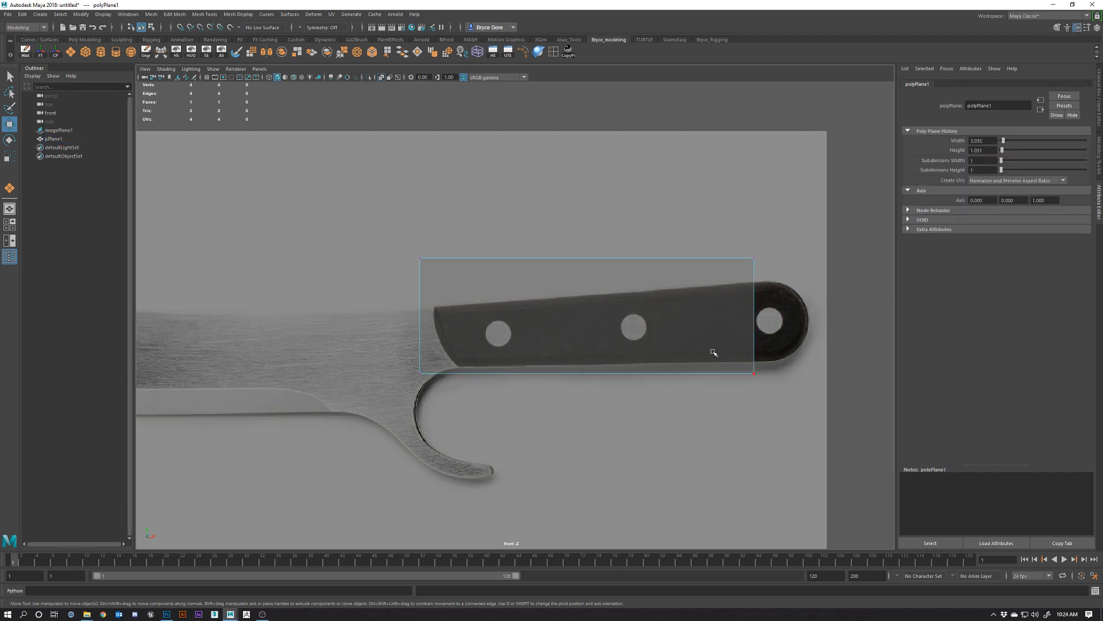
drag(396, 225, 464, 413)
drag(454, 316, 473, 316)
click(468, 411)
Move the plane's two upper vertices onto the handle's top edge, at its front corner and where the rounded butt begins.
drag(406, 228, 491, 305)
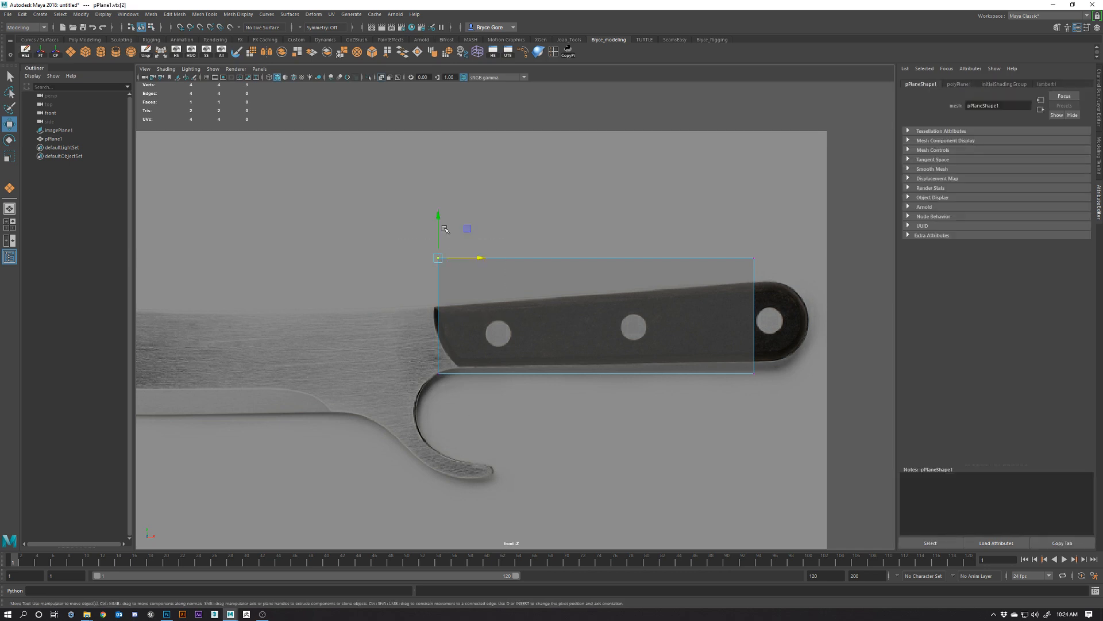
drag(435, 231, 433, 292)
drag(447, 252, 463, 275)
drag(713, 237, 756, 278)
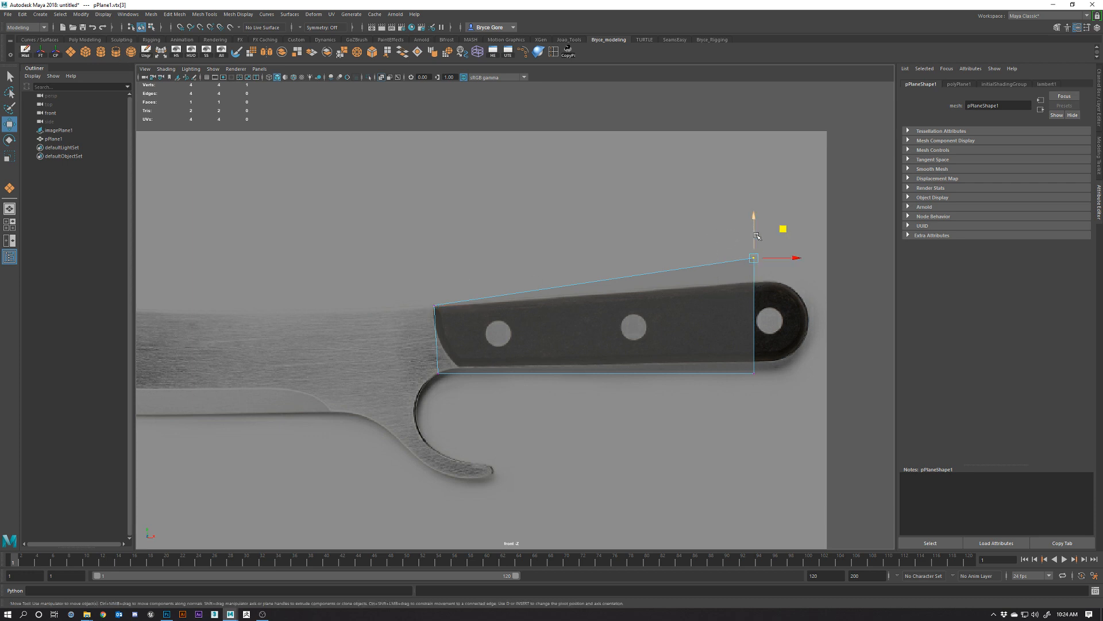
drag(782, 228, 799, 252)
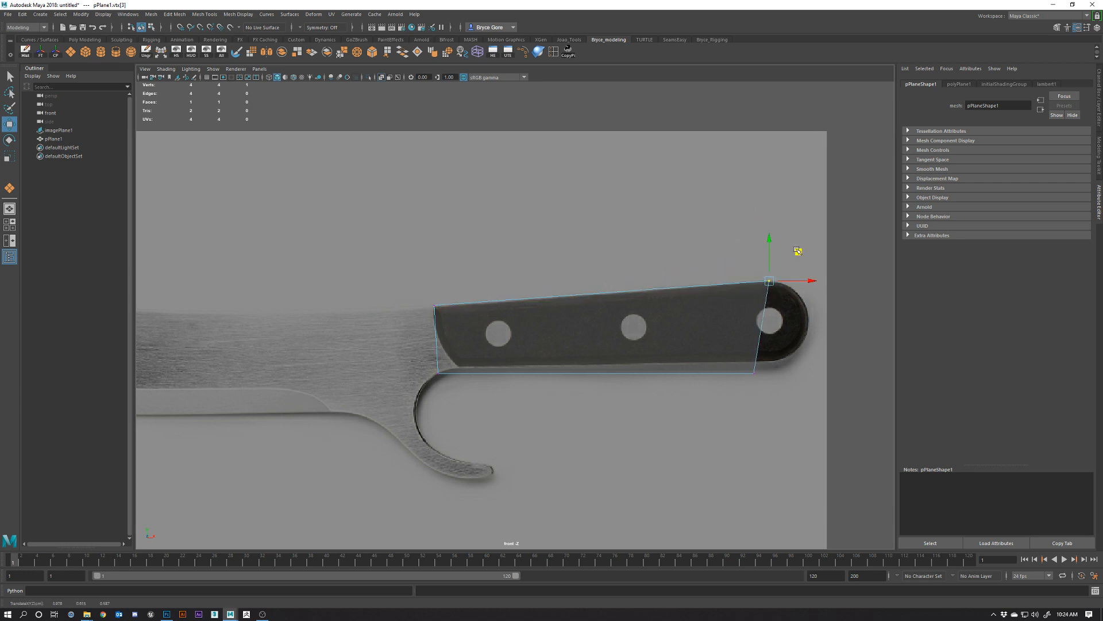
Move the plane's two lower vertices onto the handle's bottom edge, at the rounded butt and the front corner, then deselect.
drag(735, 353, 800, 335)
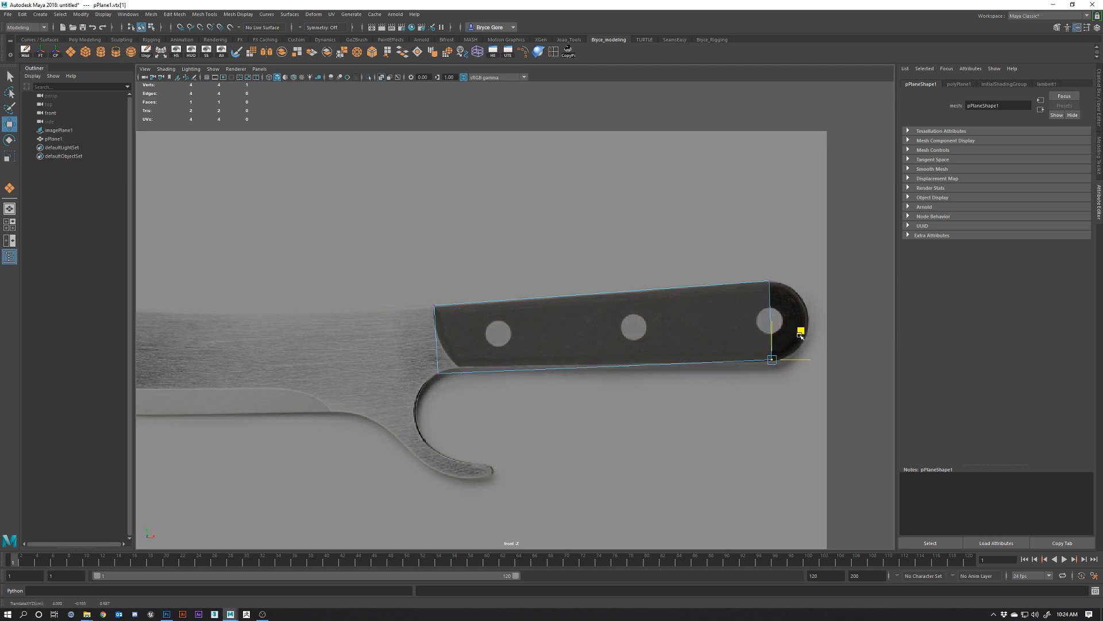
drag(409, 350, 464, 420)
drag(468, 347, 484, 339)
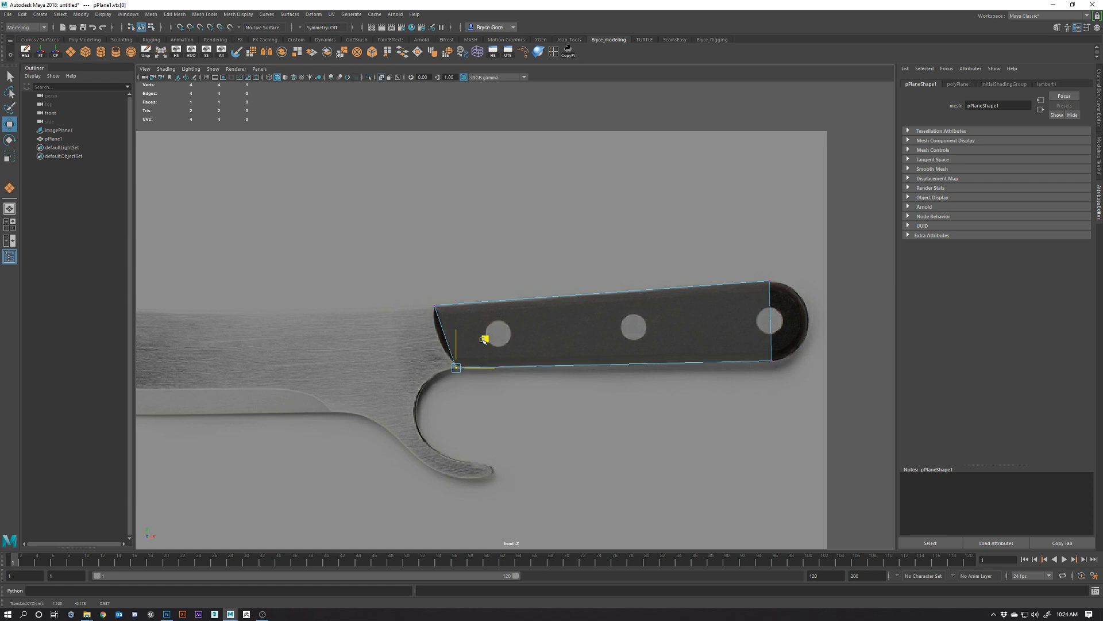
click(604, 366)
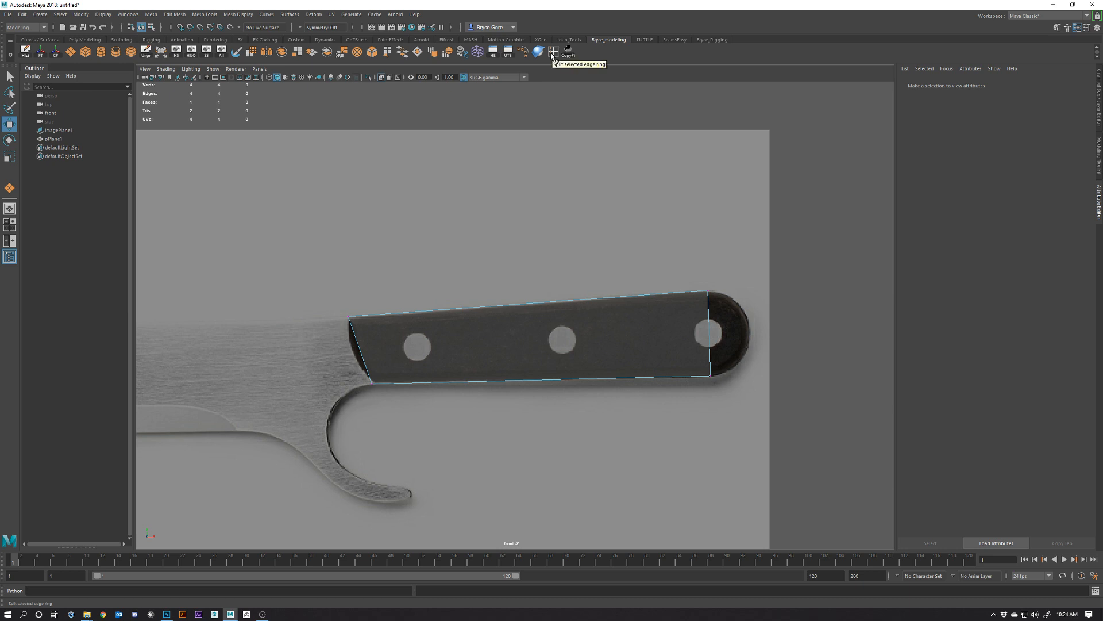
Show the Modeling Toolkit and switch the tool shelf to the Poly Modeling set.
click(1098, 155)
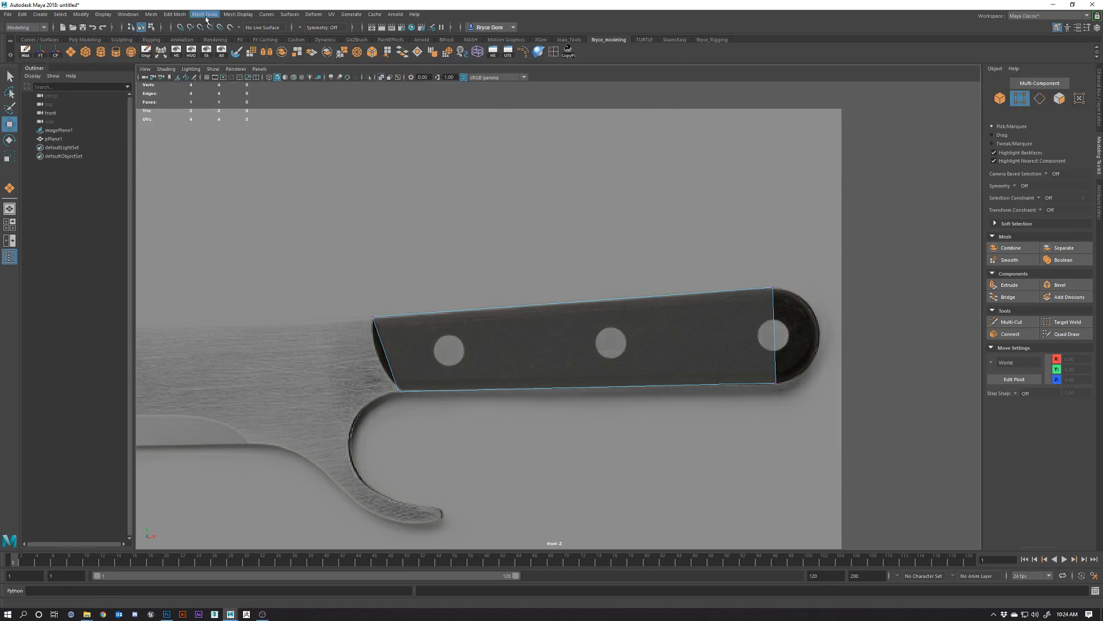
click(205, 16)
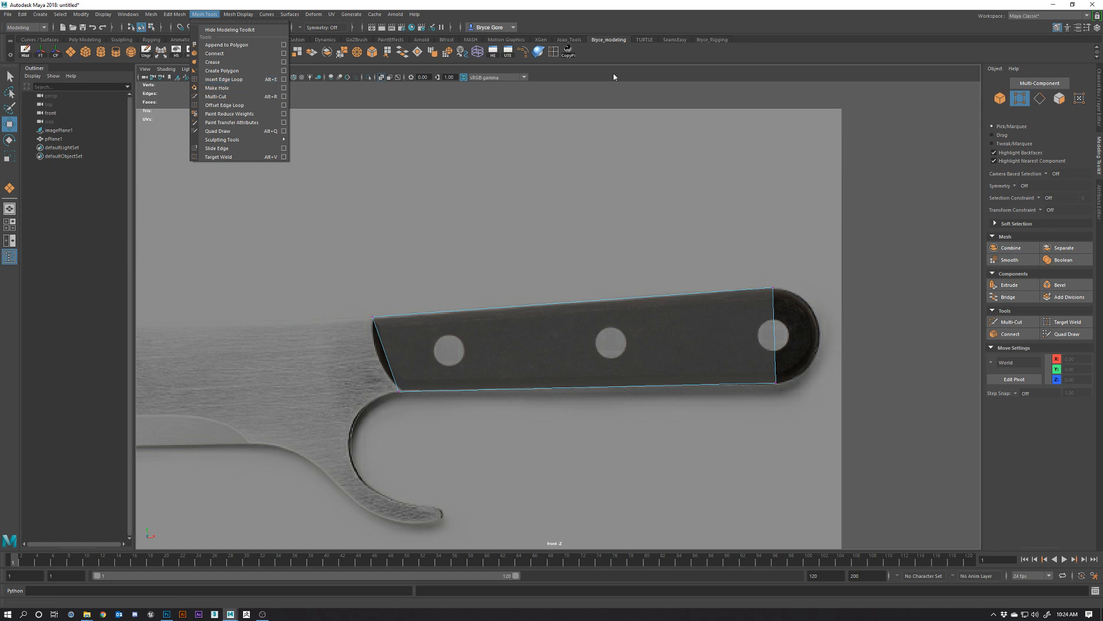
click(551, 57)
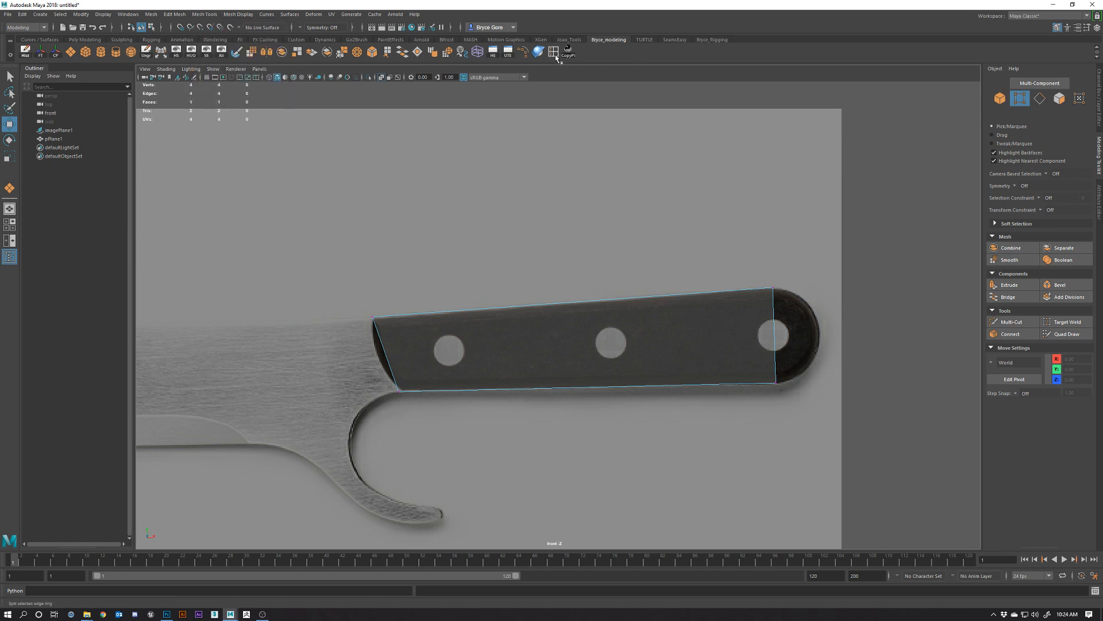
click(237, 13)
mouse_move(205, 14)
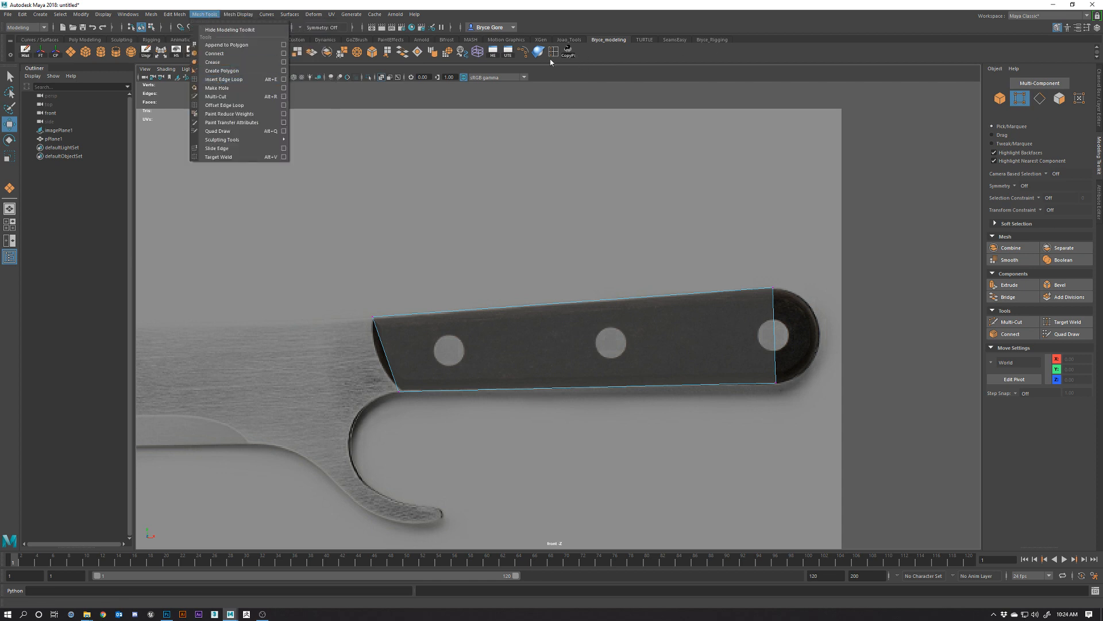
click(666, 58)
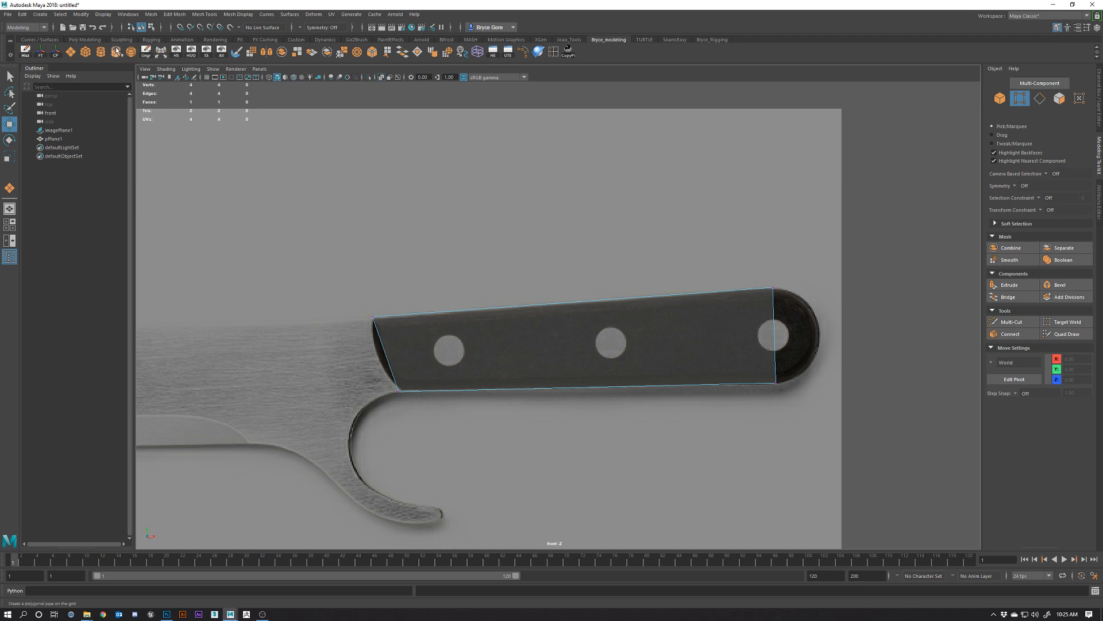
click(84, 40)
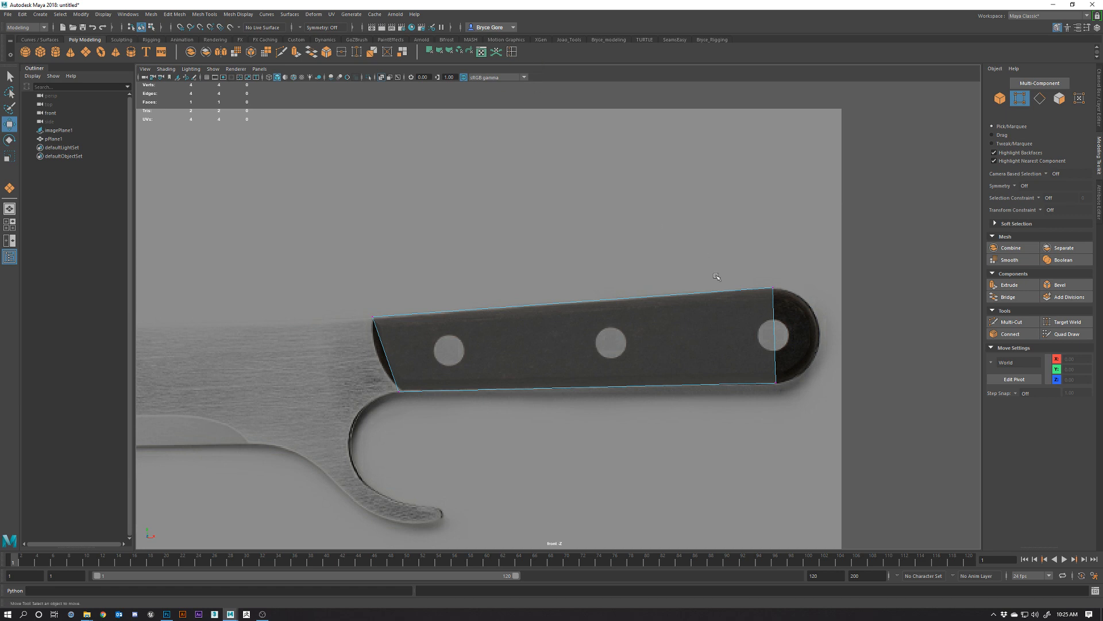
Insert an edge loop running lengthwise through the middle of the handle plane.
shift+right_drag(601, 350, 716, 345)
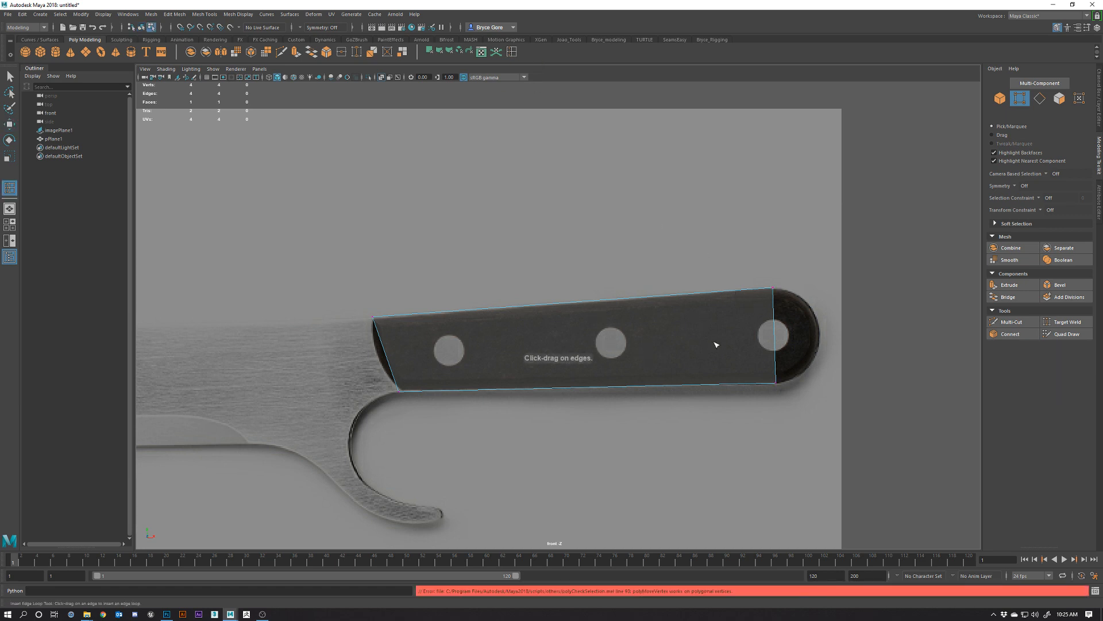
drag(780, 322, 780, 335)
key(w)
Move the new middle vertex at the plane's front end outward onto the handle's curved front edge.
right_drag(625, 332, 588, 336)
click(385, 353)
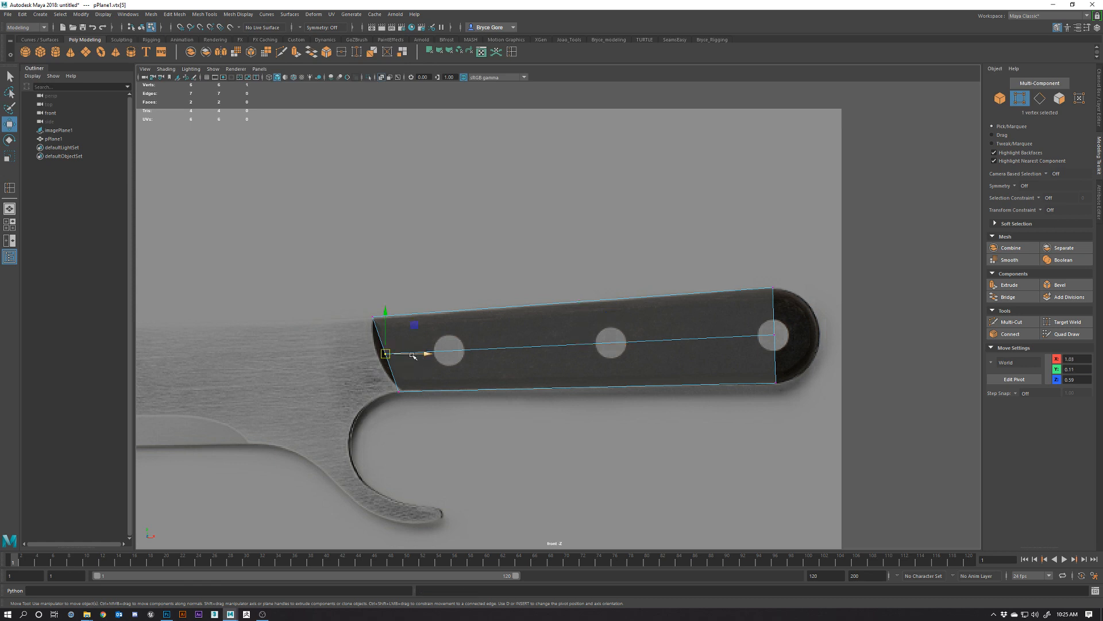
drag(413, 355, 402, 362)
Try pulling the plane's middle rear vertex out to the butt and inserting lengthwise edge loops above and below the centre line.
alt+middle_drag(788, 334, 692, 351)
click(647, 318)
middle_drag(647, 318, 695, 319)
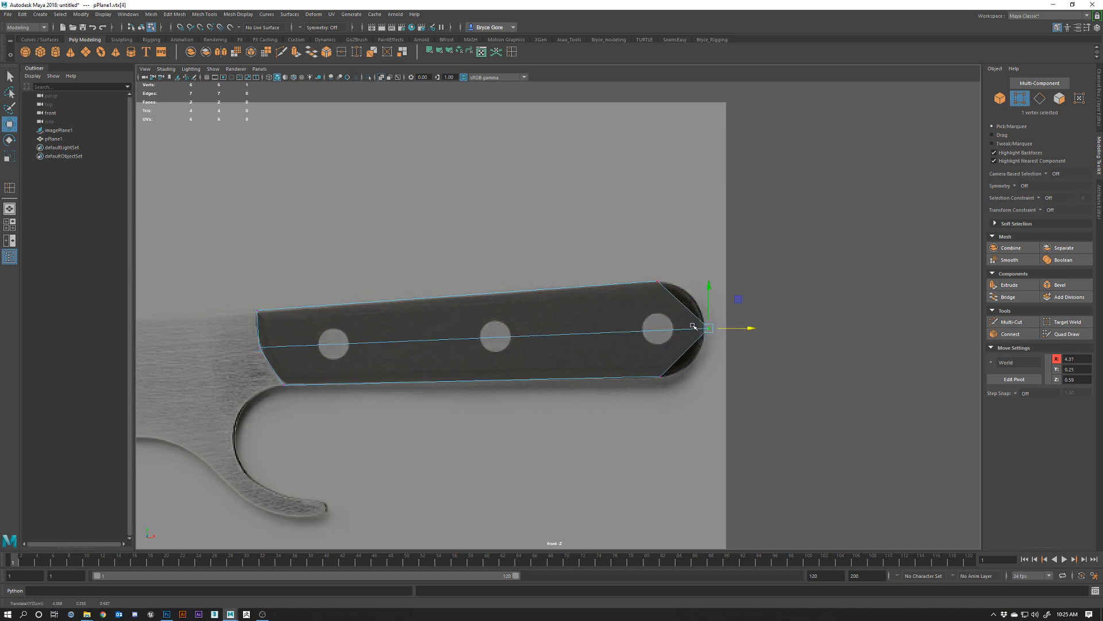
key(g)
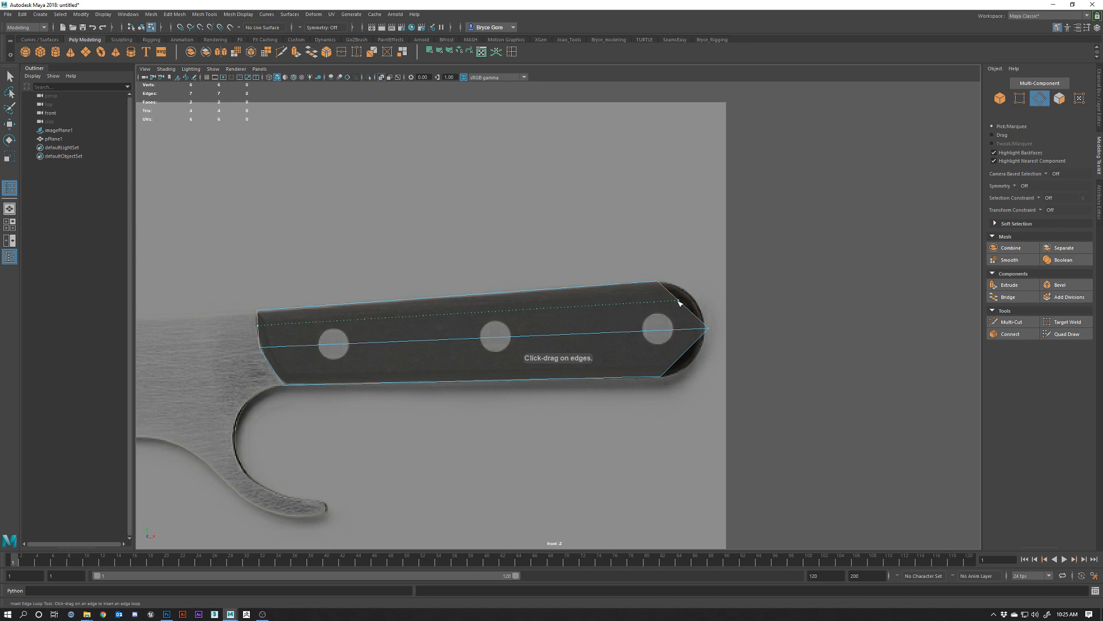
click(679, 302)
click(686, 352)
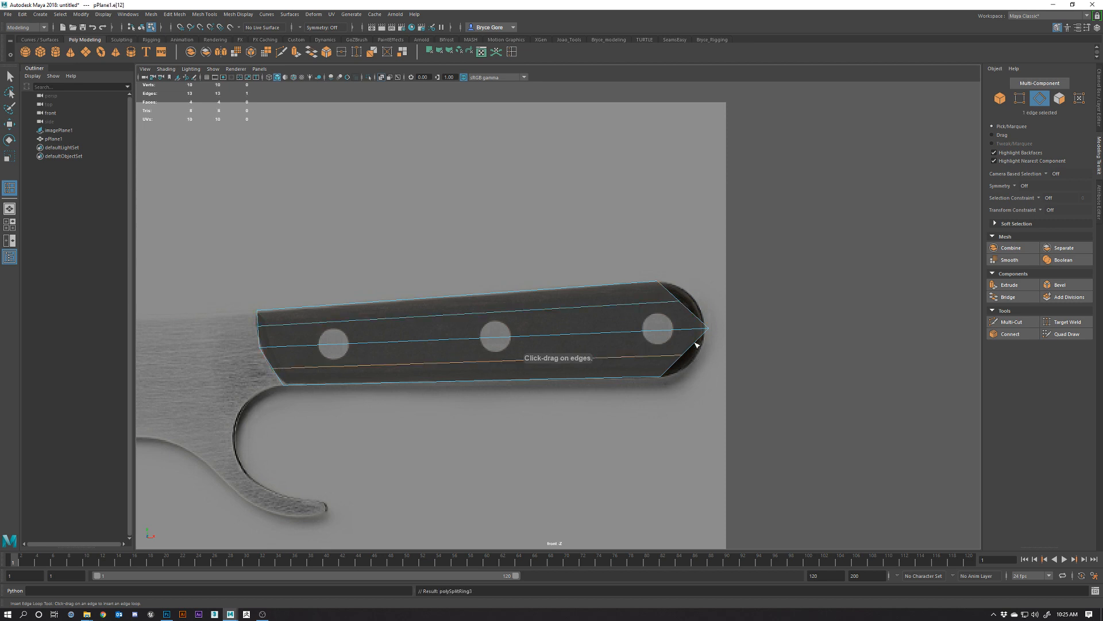
Try moving and spreading the two new rear vertices outward onto the butt's rounded outline.
right_drag(684, 335, 635, 337)
key(w)
click(684, 355)
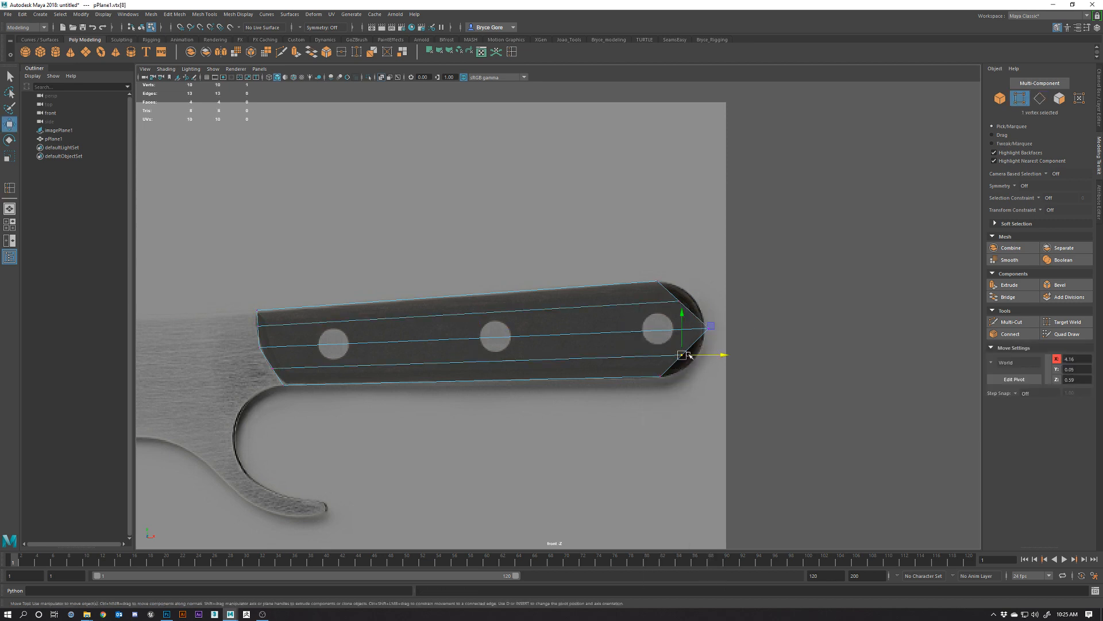
shift+click(696, 306)
drag(711, 327, 671, 315)
key(r)
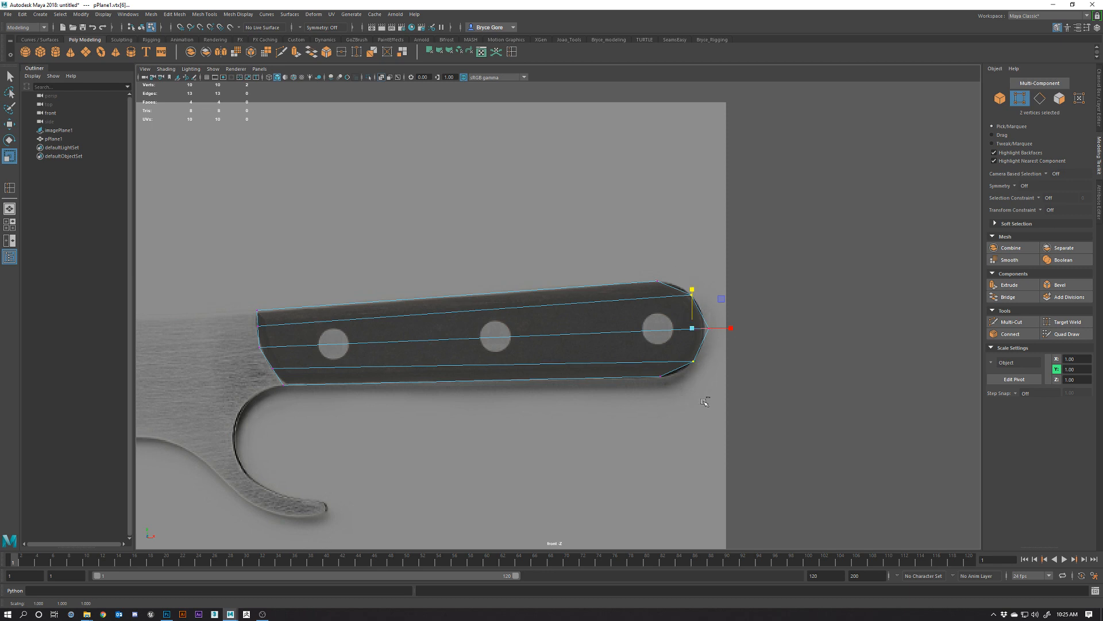
Undo the butt shaping, the two extra edge loops and the middle rear vertex move.
key(ctrl+z)
key(ctrl+z)
key(ctrl+z)
key(ctrl+z)
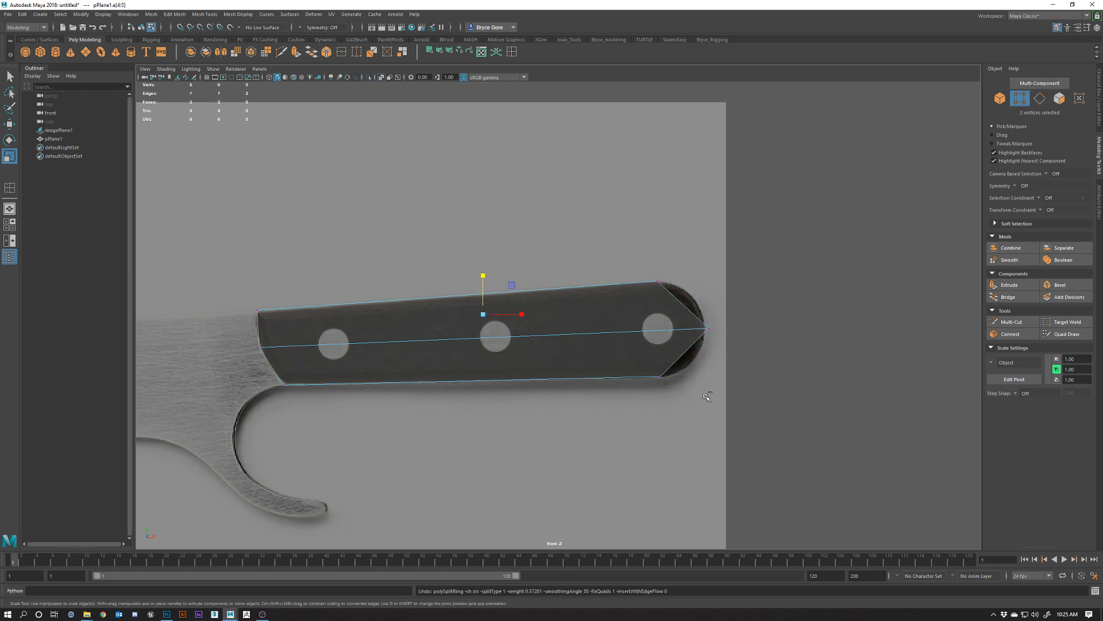
key(ctrl+z)
key(ctrl+z)
Extrude the plane's two rear edges outward to the end of the handle's rounded butt.
right_click(632, 297)
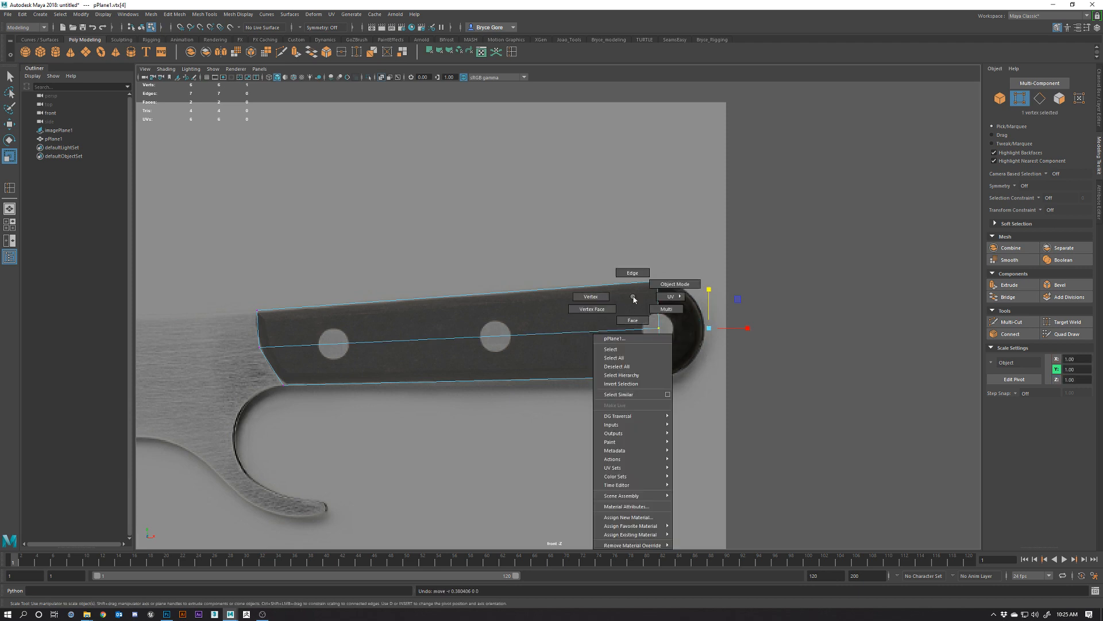
right_drag(632, 297, 633, 273)
click(658, 308)
shift+click(660, 358)
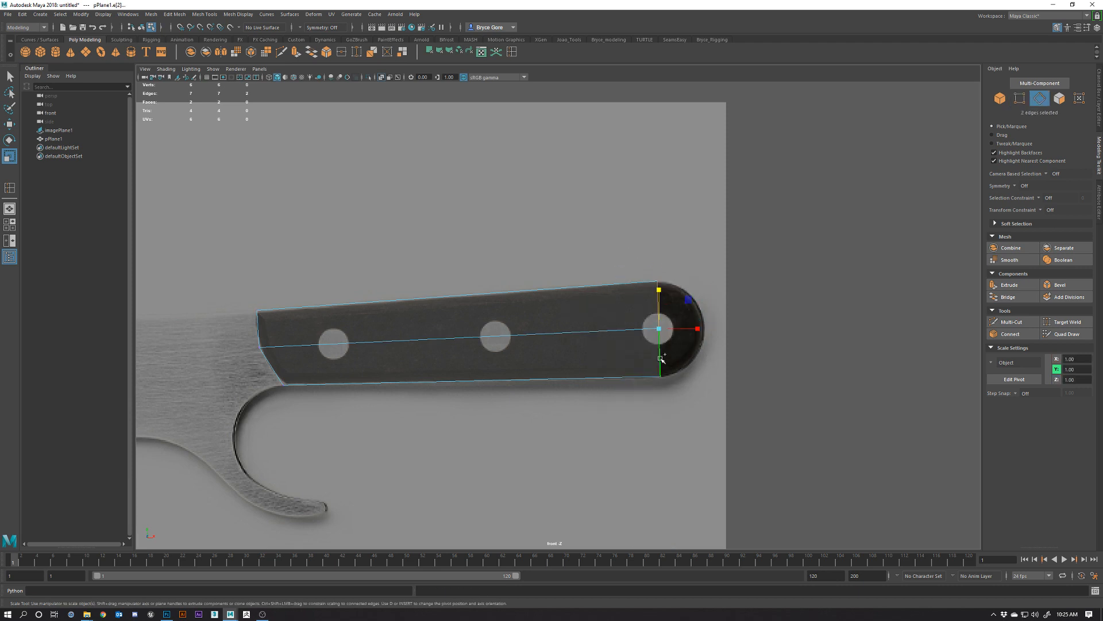
key(w)
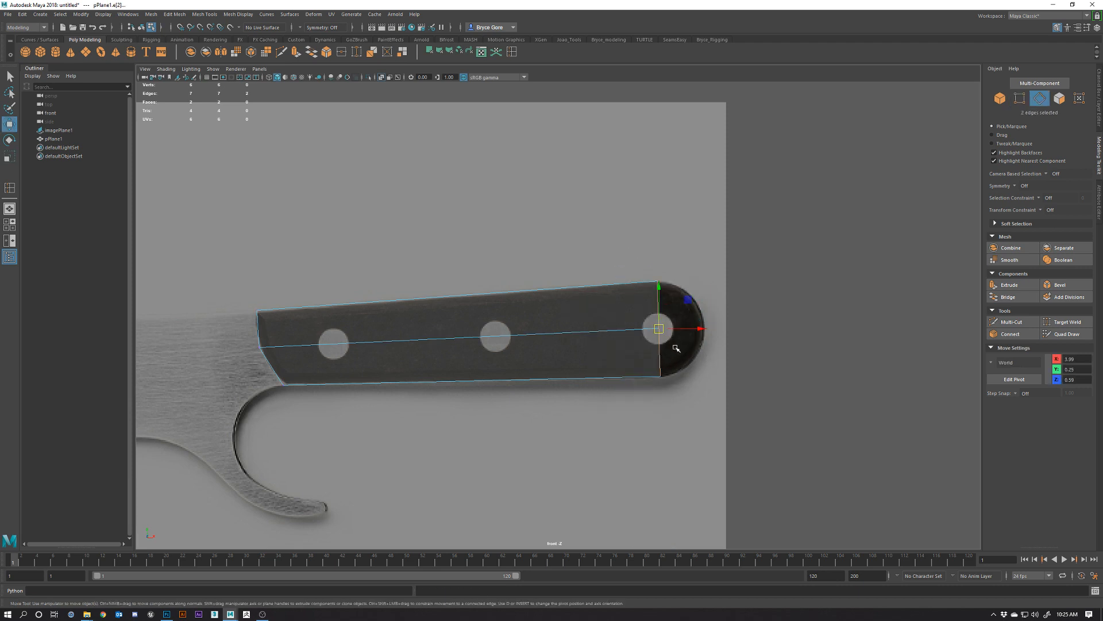
shift+drag(683, 333, 724, 341)
right_click(674, 313)
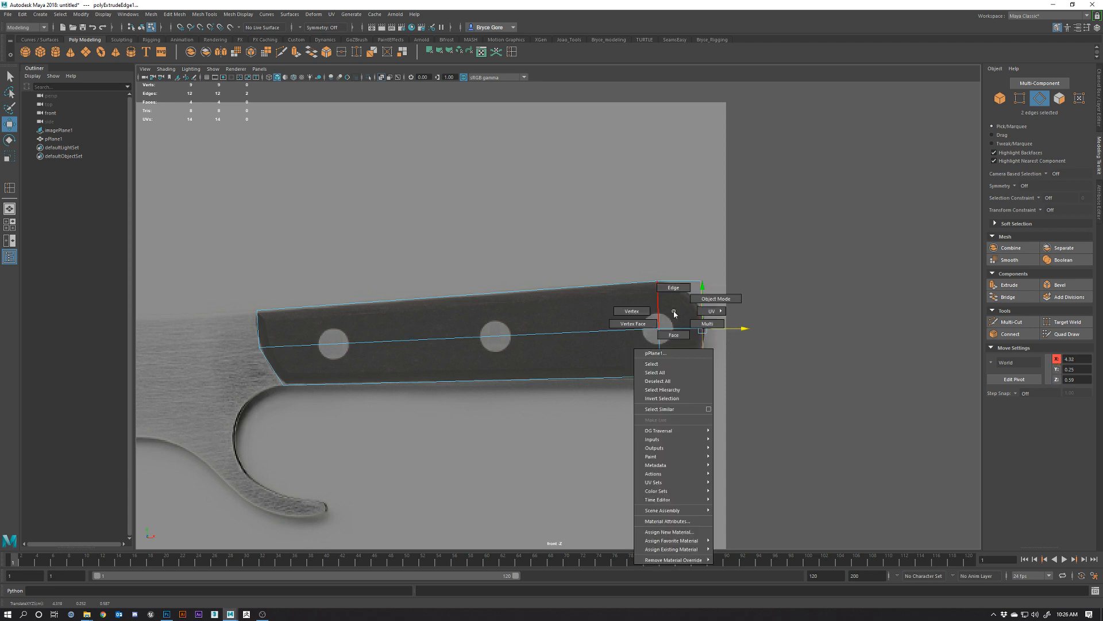
key(ctrl+z)
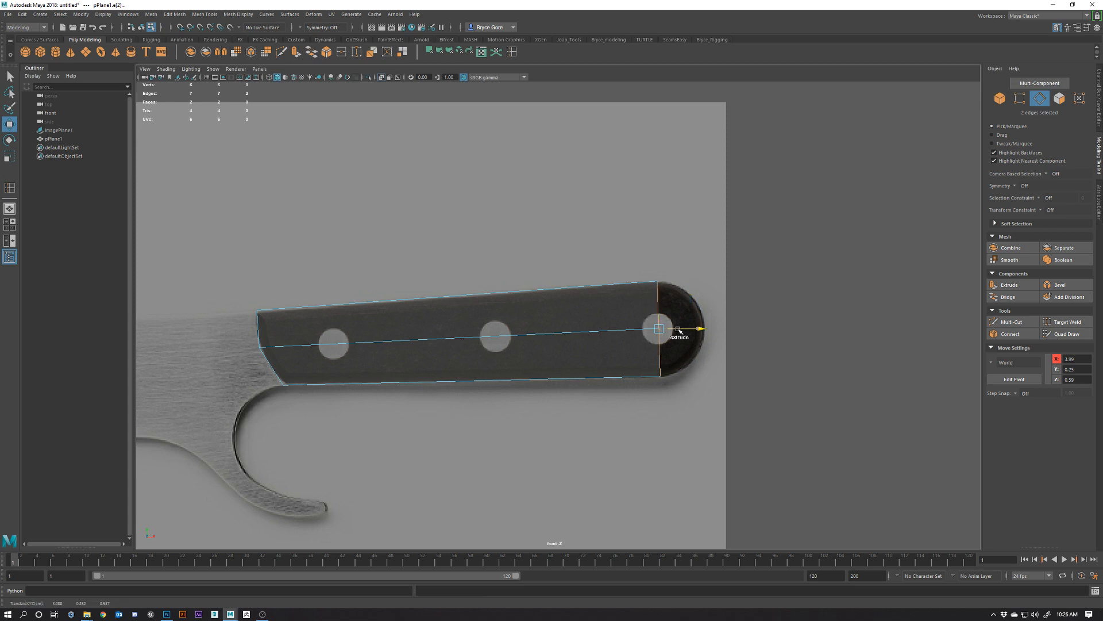
shift+drag(678, 329, 720, 335)
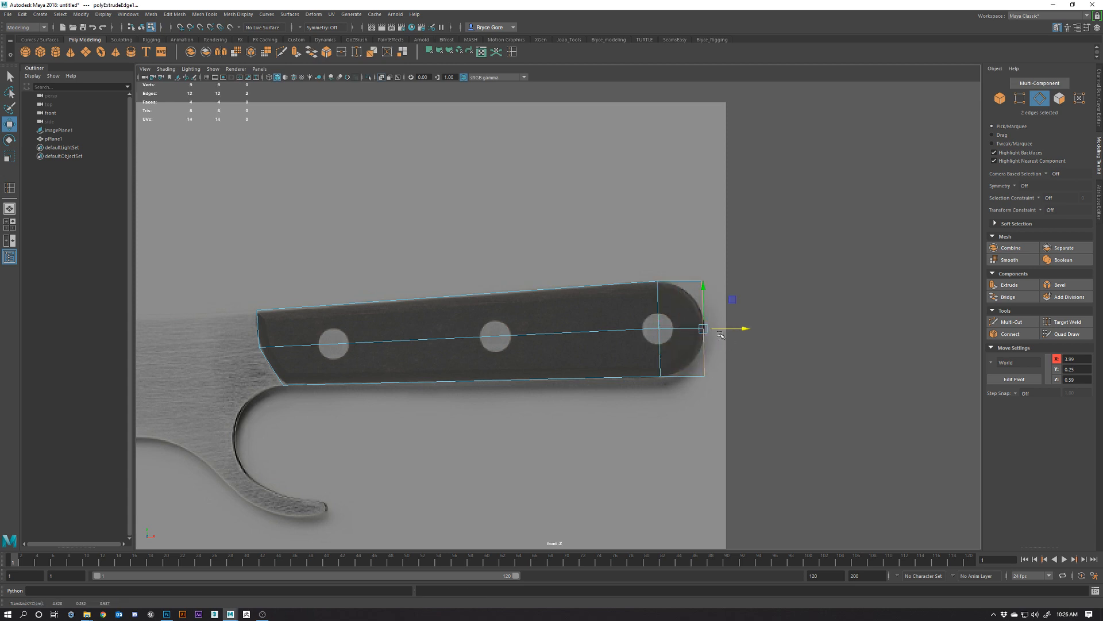
Move the extruded section's two outer corner vertices inward and scale them closer together to follow the rounded butt, then deselect.
right_drag(670, 302, 647, 300)
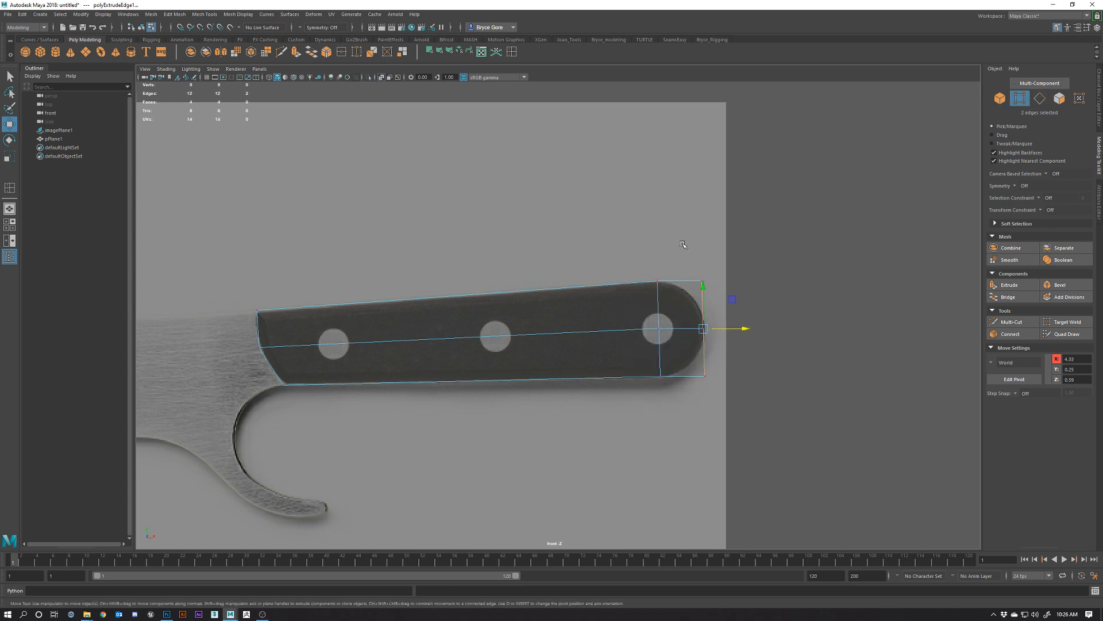
drag(692, 250, 718, 287)
shift+drag(724, 412, 681, 347)
drag(742, 328, 715, 329)
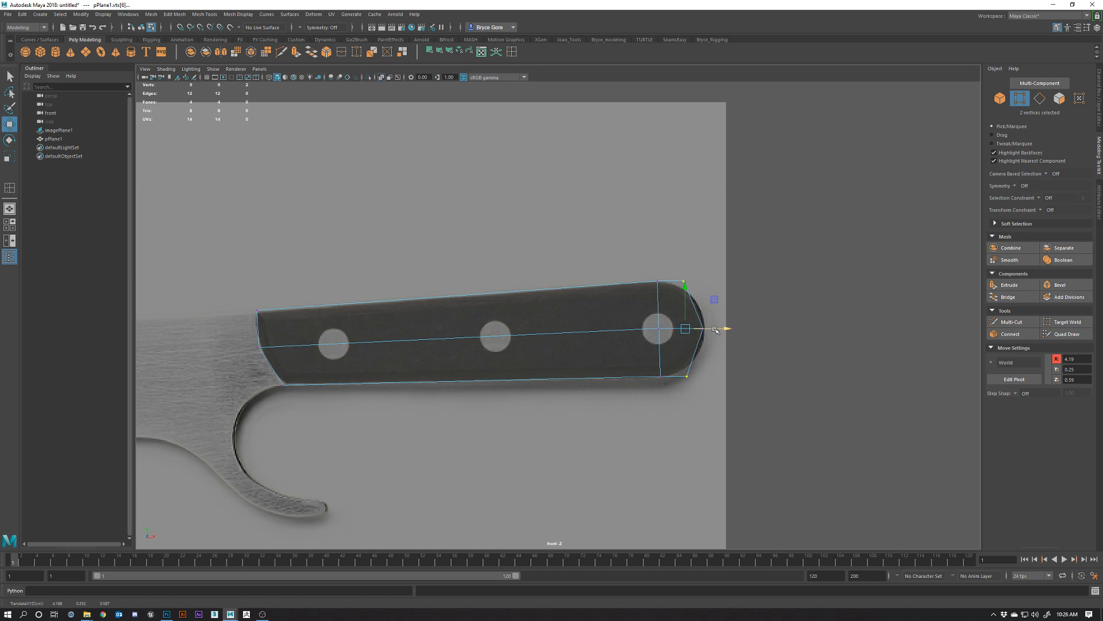
key(r)
drag(685, 281, 725, 328)
key(w)
click(685, 448)
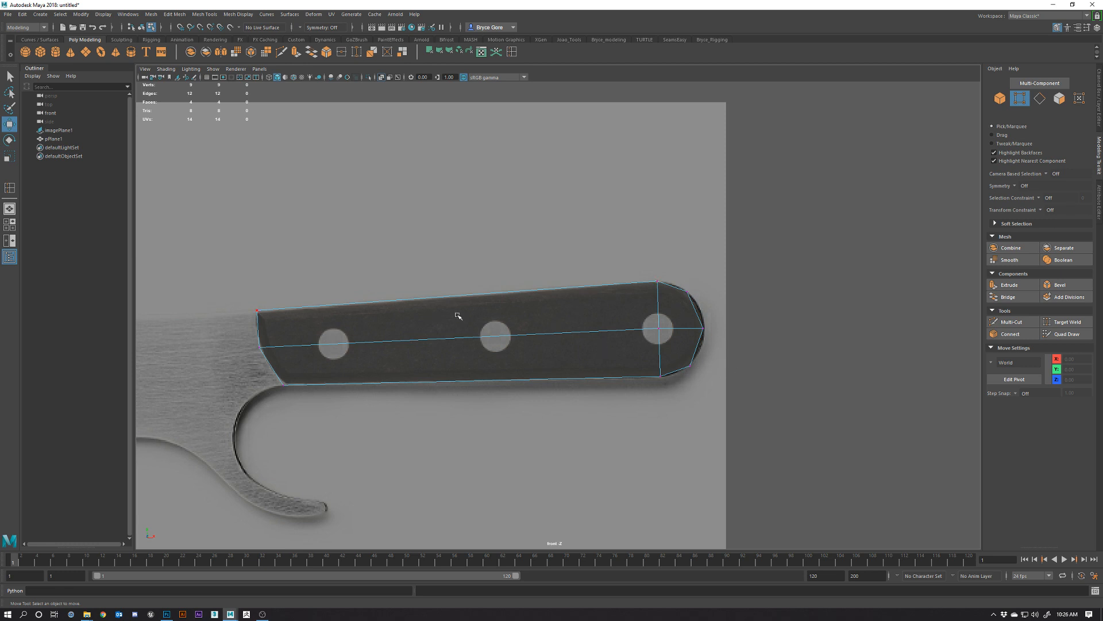
alt+middle_drag(426, 340, 485, 327)
right_drag(539, 354, 527, 323)
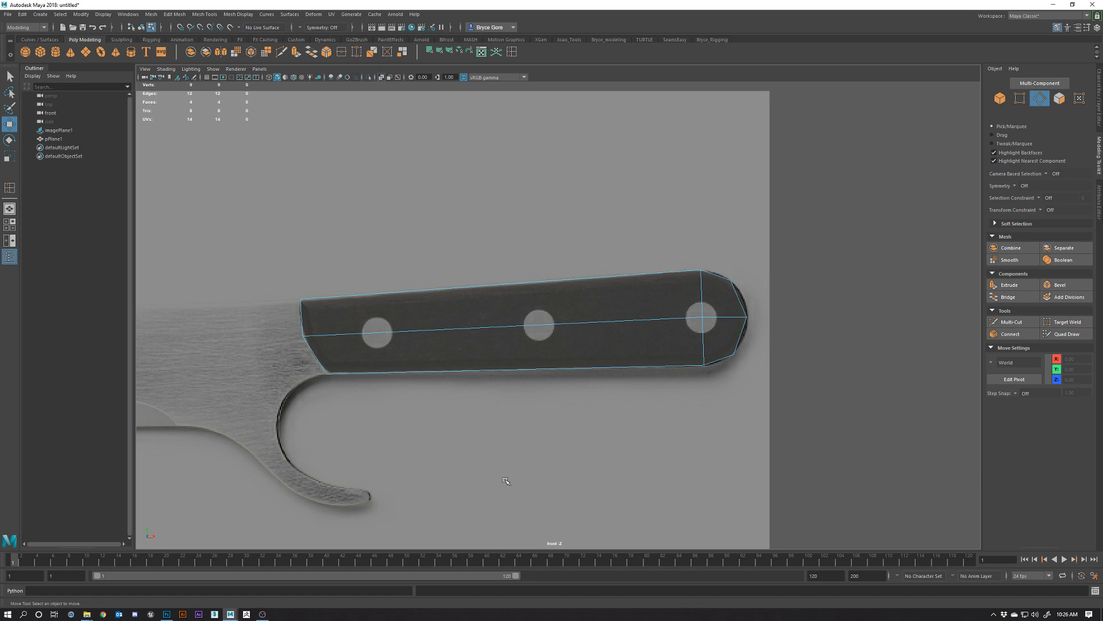
right_drag(615, 334, 614, 356)
click(570, 292)
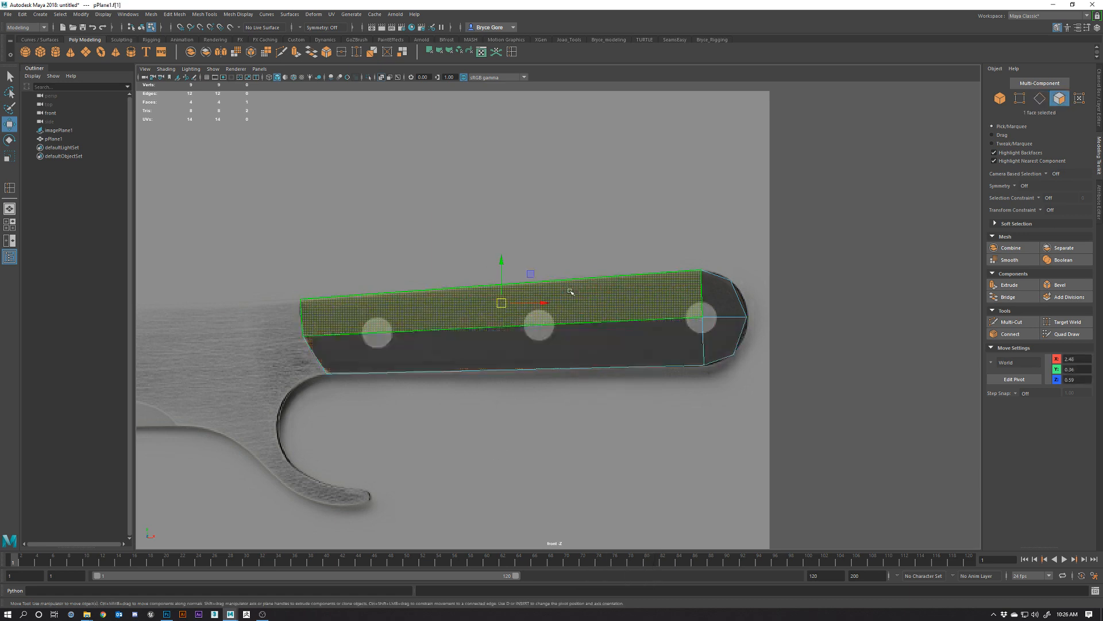
shift+click(585, 353)
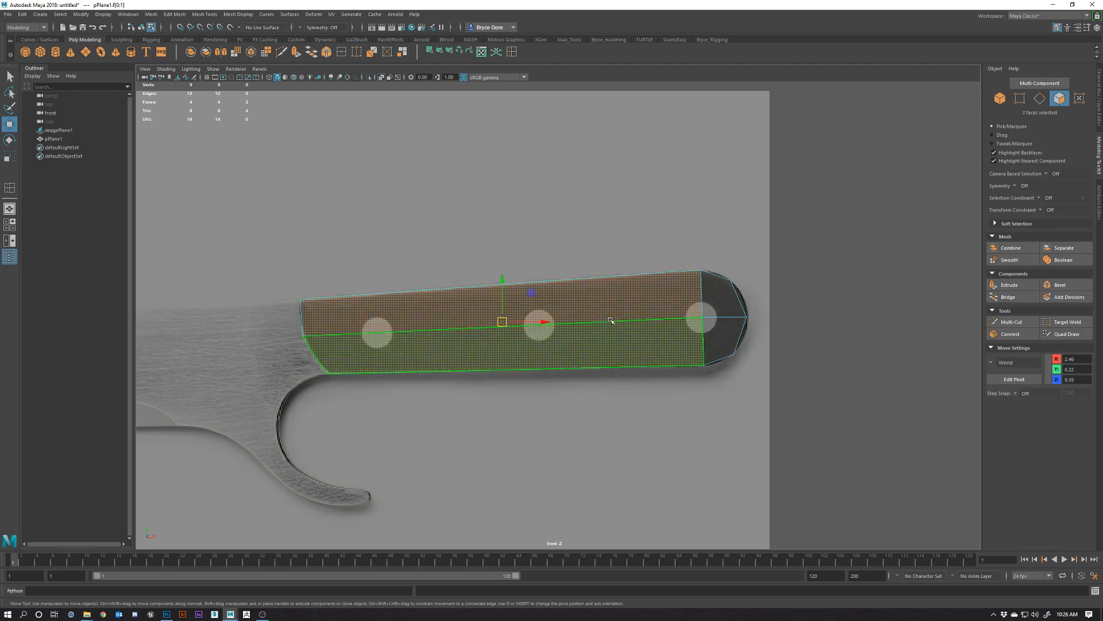
click(568, 377)
Connect the handle's three long lengthwise edges with 2 segments to add two crosswise cuts.
right_click(543, 342)
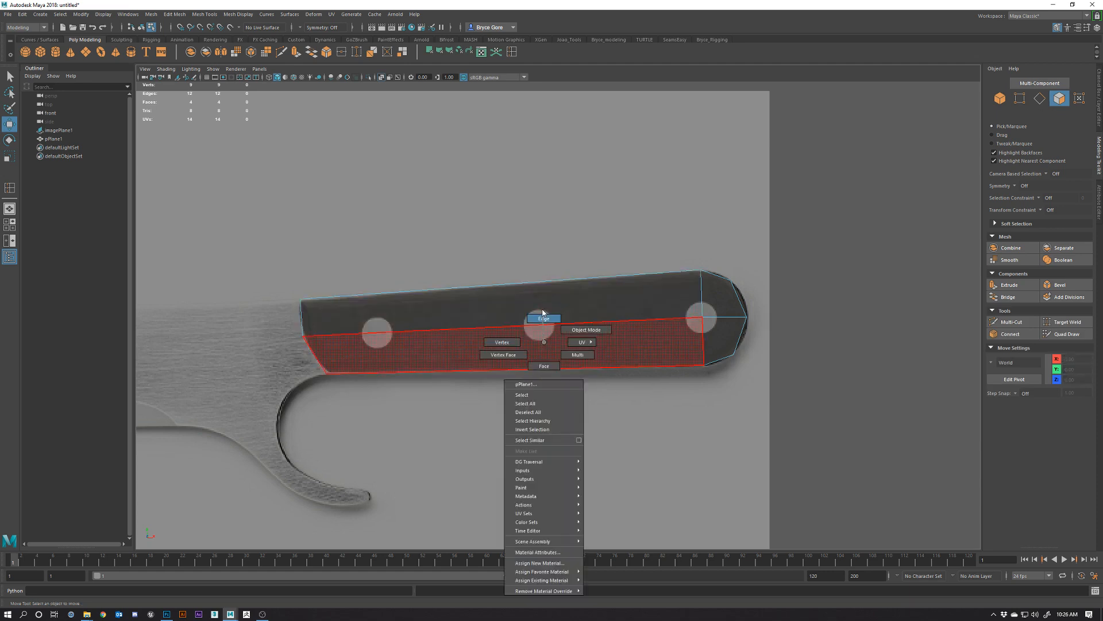
click(543, 318)
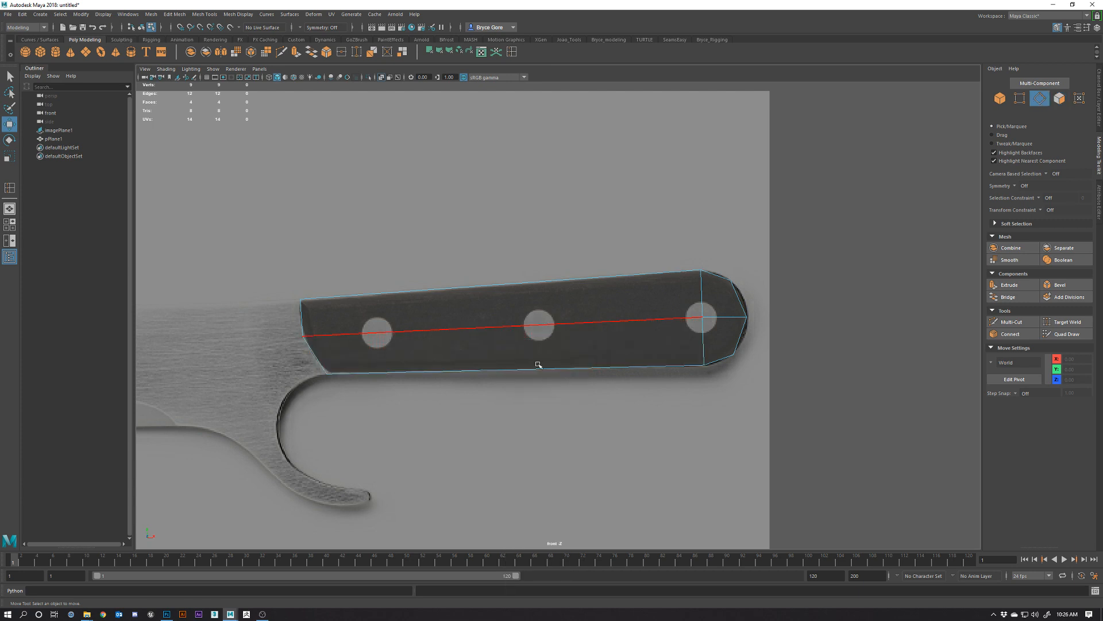
drag(500, 179, 531, 425)
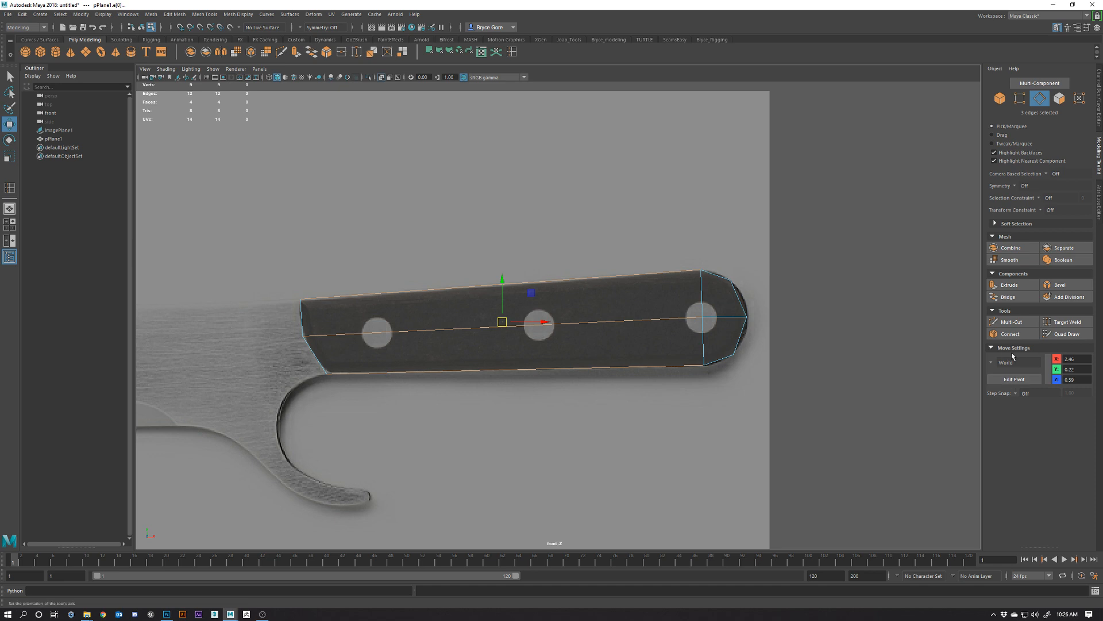
click(1010, 334)
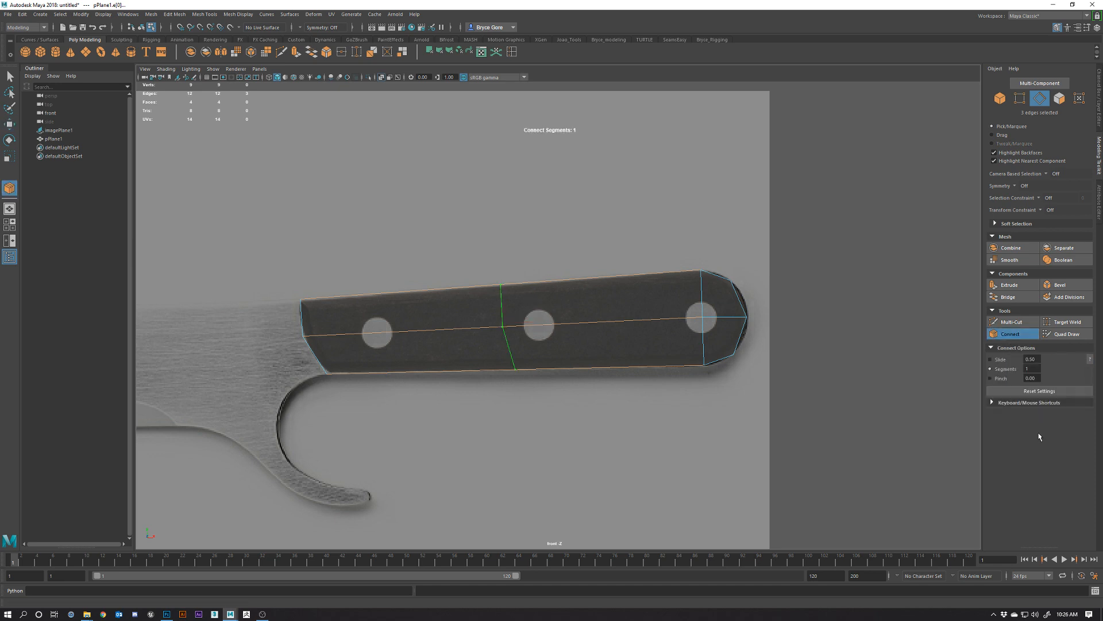
double_click(1032, 368)
key(Return)
key(ctrl+z)
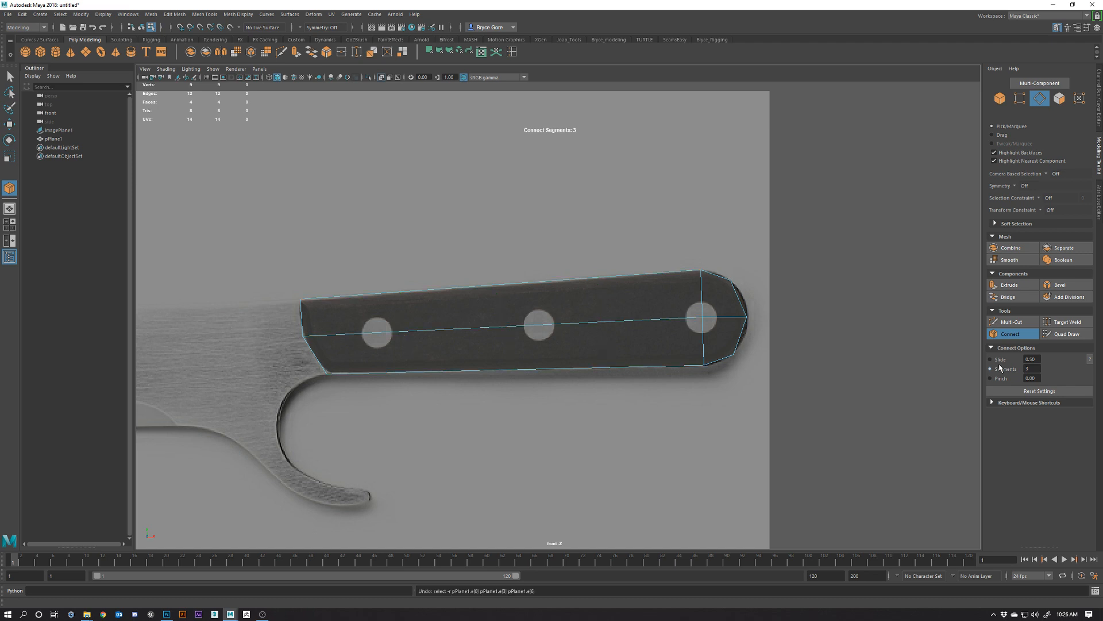
drag(563, 237, 612, 490)
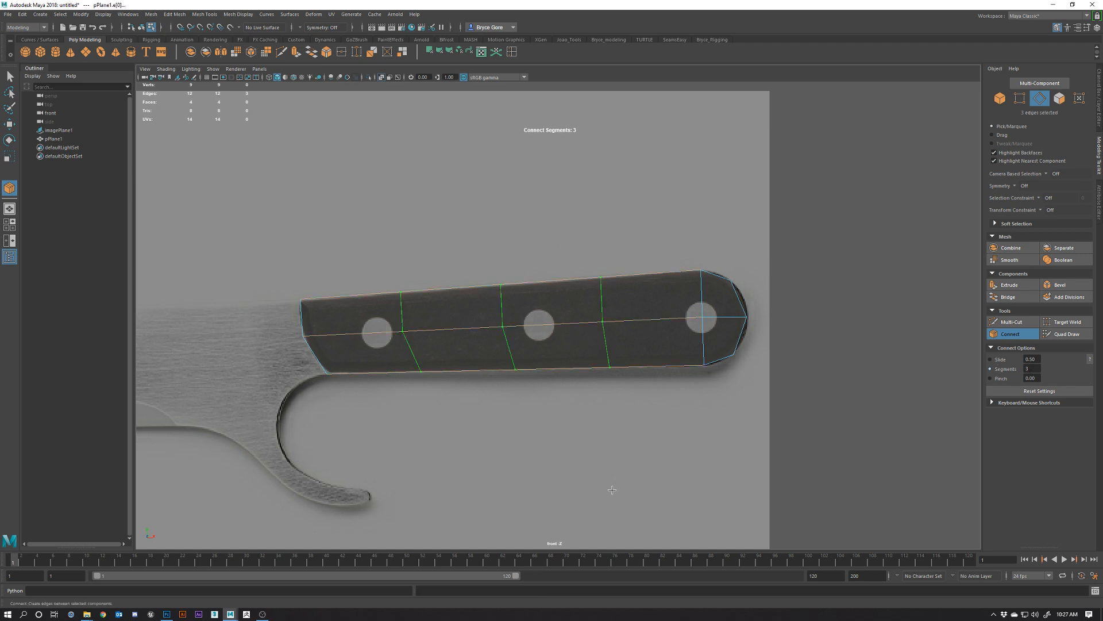
click(1031, 368)
key(Return)
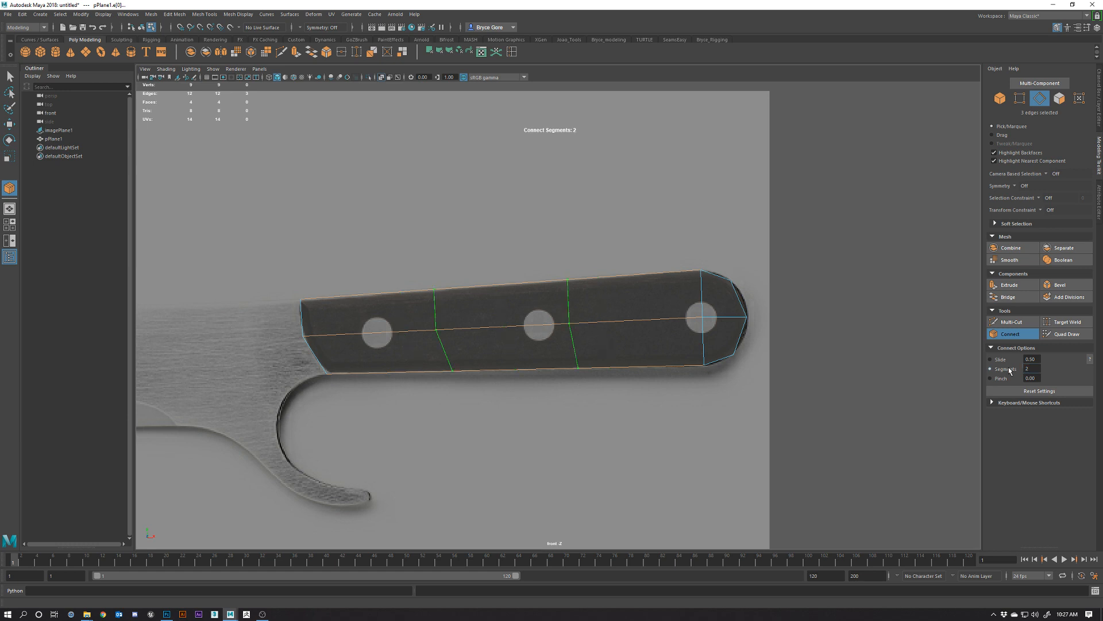
key(w)
scroll(554, 355, down, 5)
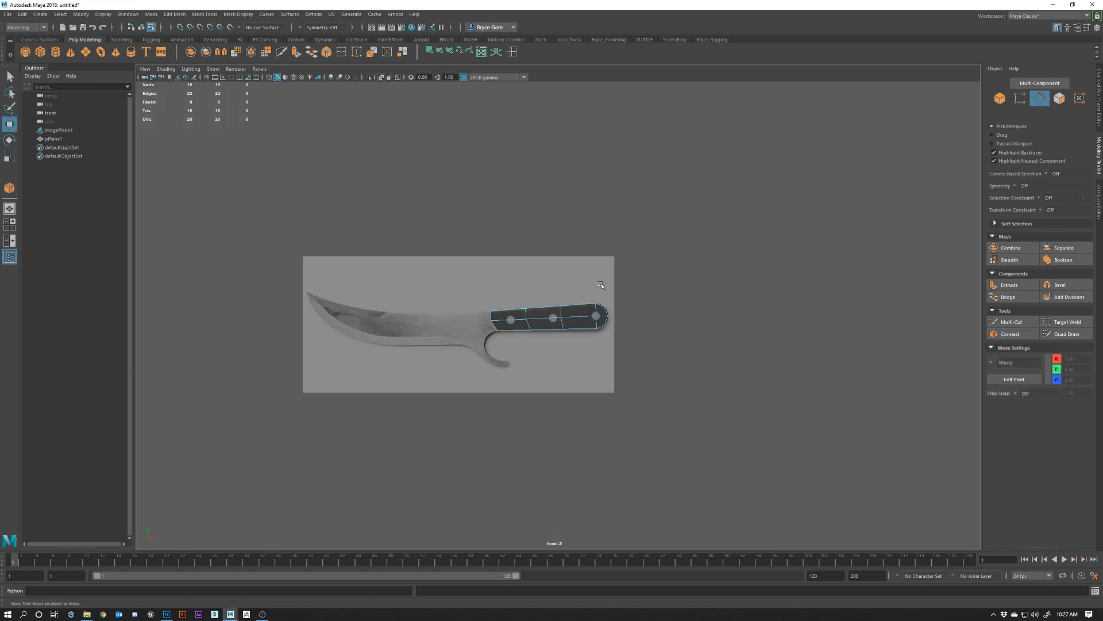
scroll(555, 355, up, 4)
scroll(549, 346, up, 6)
alt+middle_drag(434, 346, 701, 325)
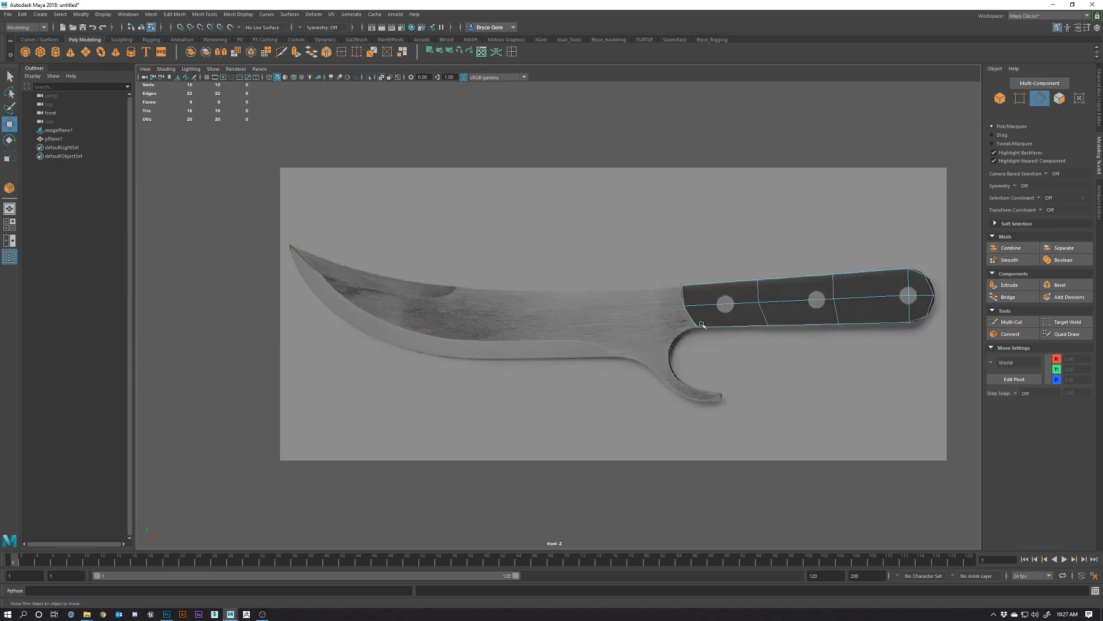
Extrude the upper front edge of the handle forward over the base of the blade, then deselect it.
alt+middle_drag(837, 321, 690, 310)
scroll(660, 345, up, 4)
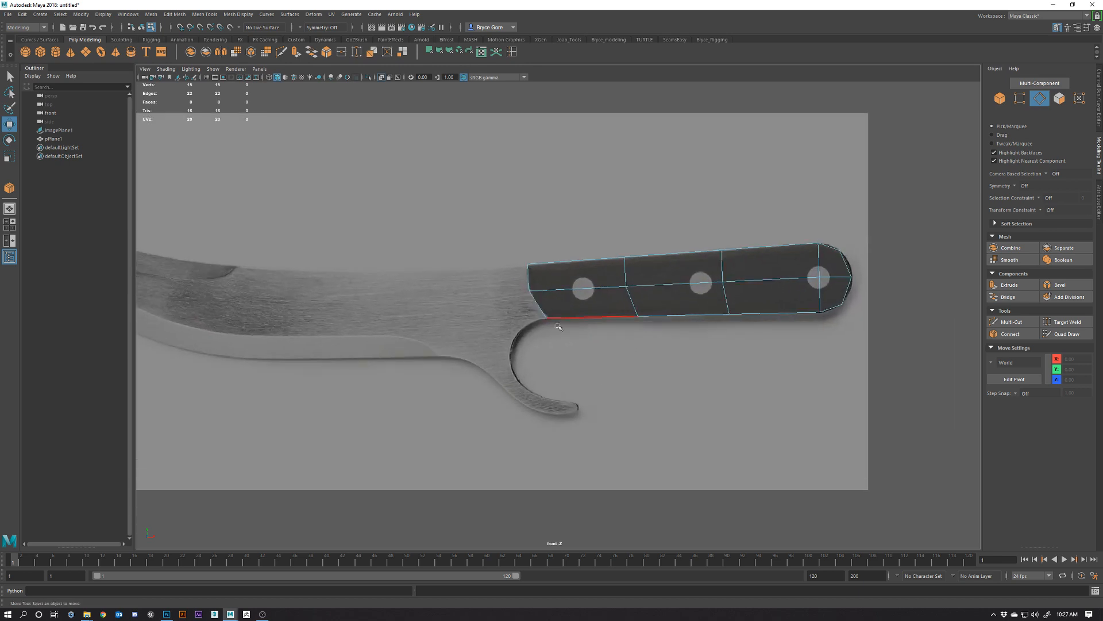
scroll(660, 345, down, 1)
scroll(500, 314, up, 1)
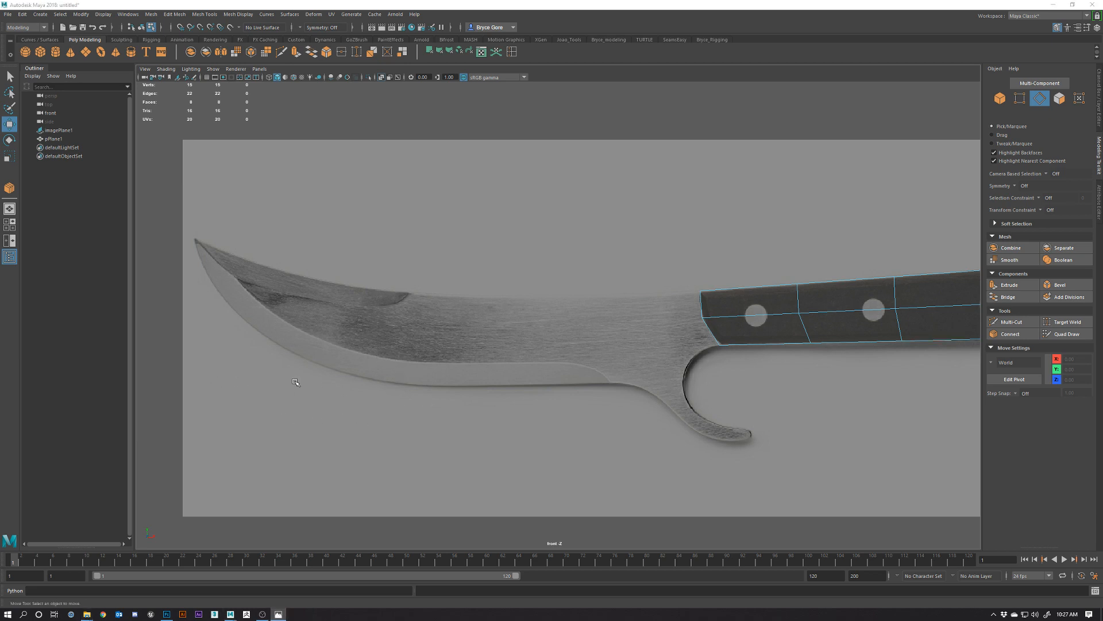
right_click(700, 304)
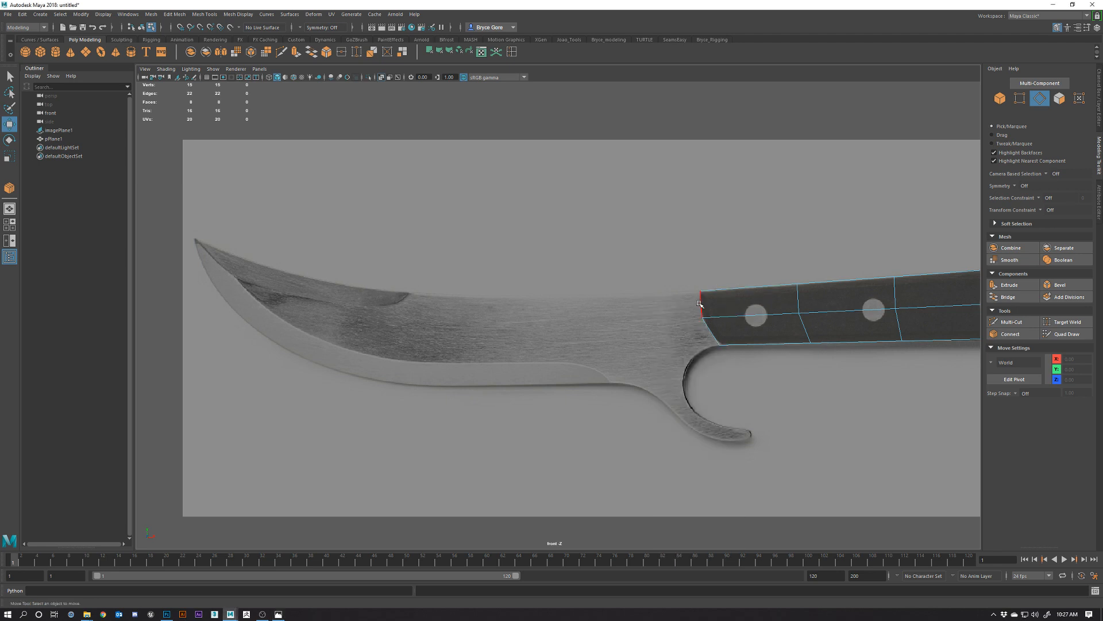
click(702, 304)
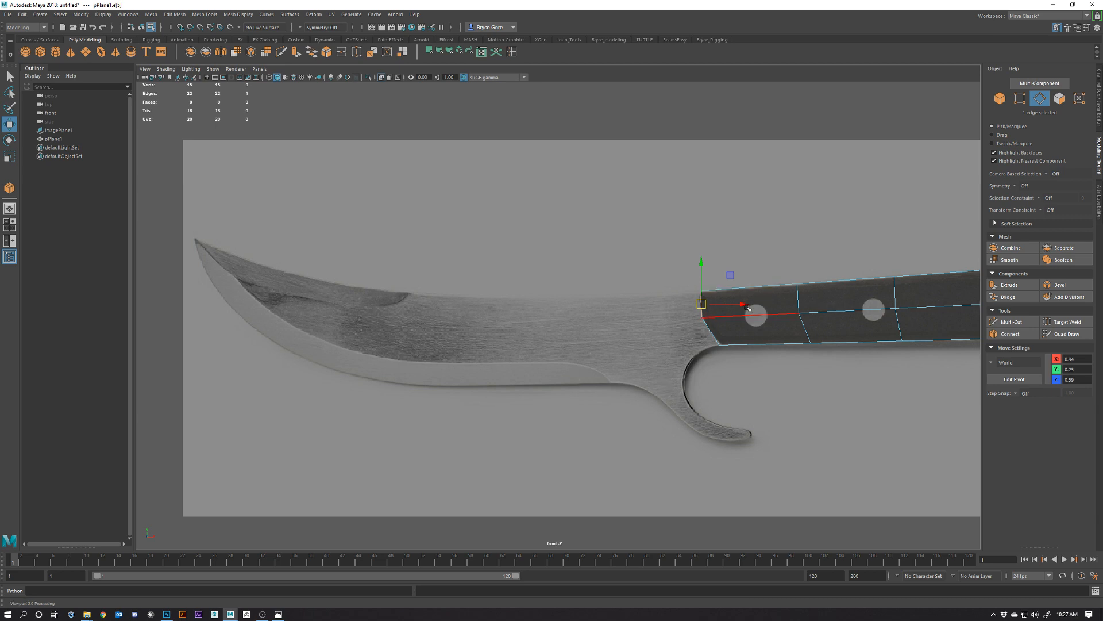
shift+drag(721, 306, 617, 309)
click(660, 324)
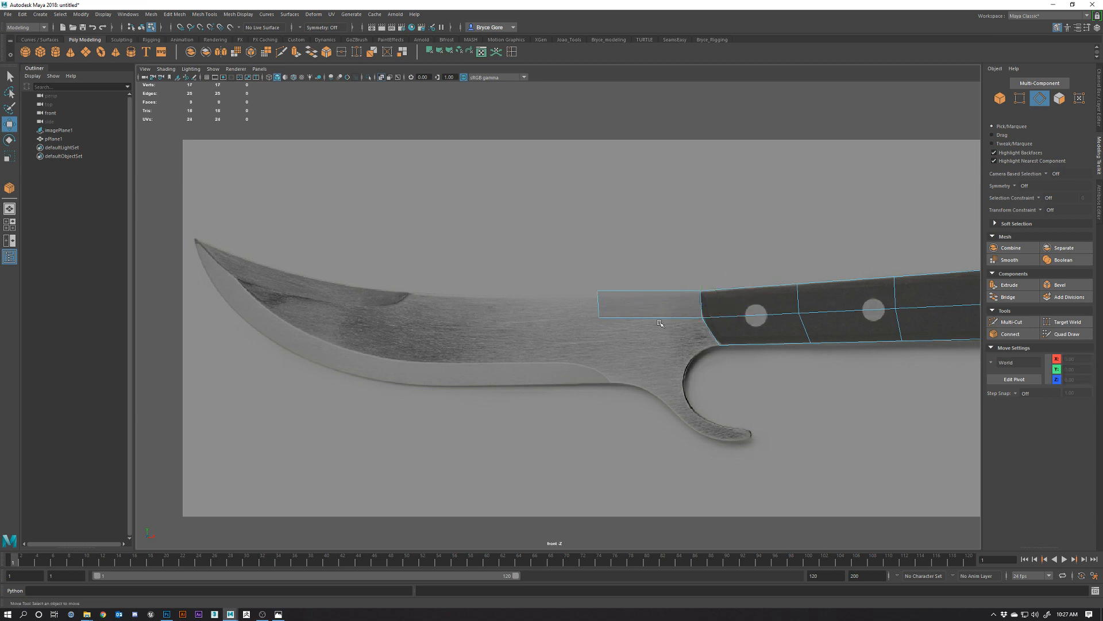
Move the extruded section's lower front vertex down to the bevel line and its upper front vertex onto the blade's spine.
right_drag(658, 300, 612, 302)
drag(576, 309, 606, 332)
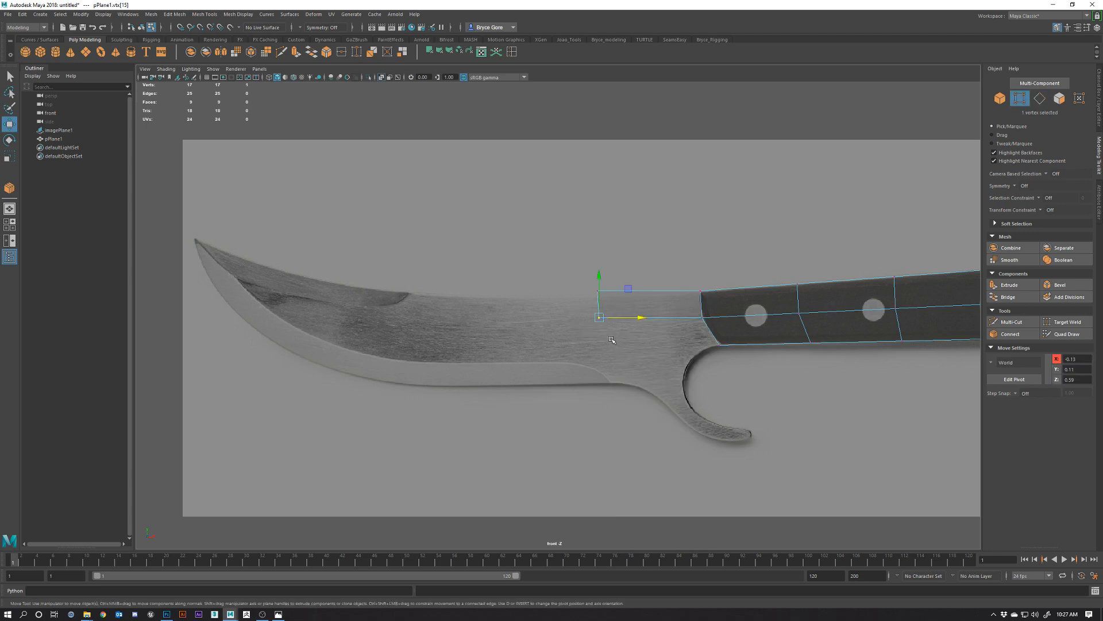
drag(598, 294, 570, 276)
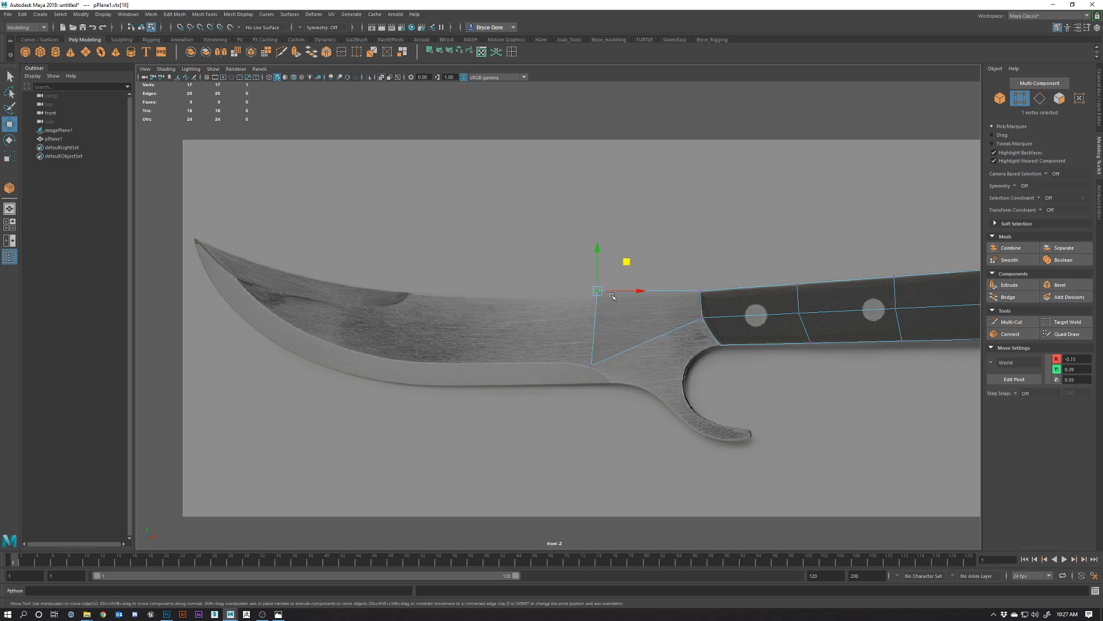
middle_drag(623, 262, 619, 267)
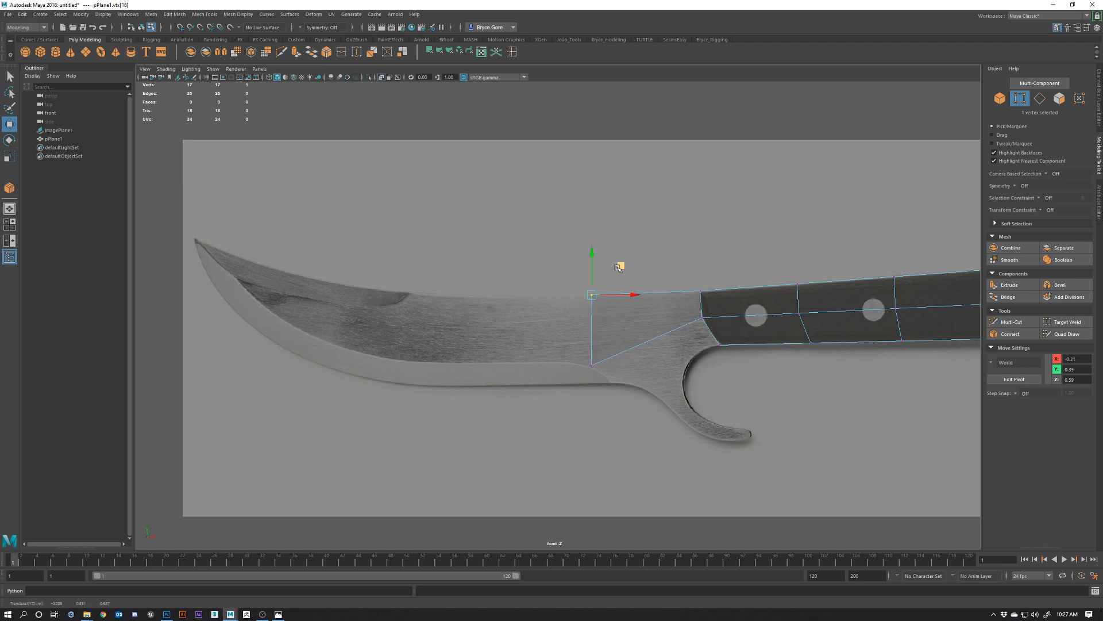
Inspect the handle and new blade section against the reference image from several angles in the perspective view.
right_click(747, 312)
click(787, 299)
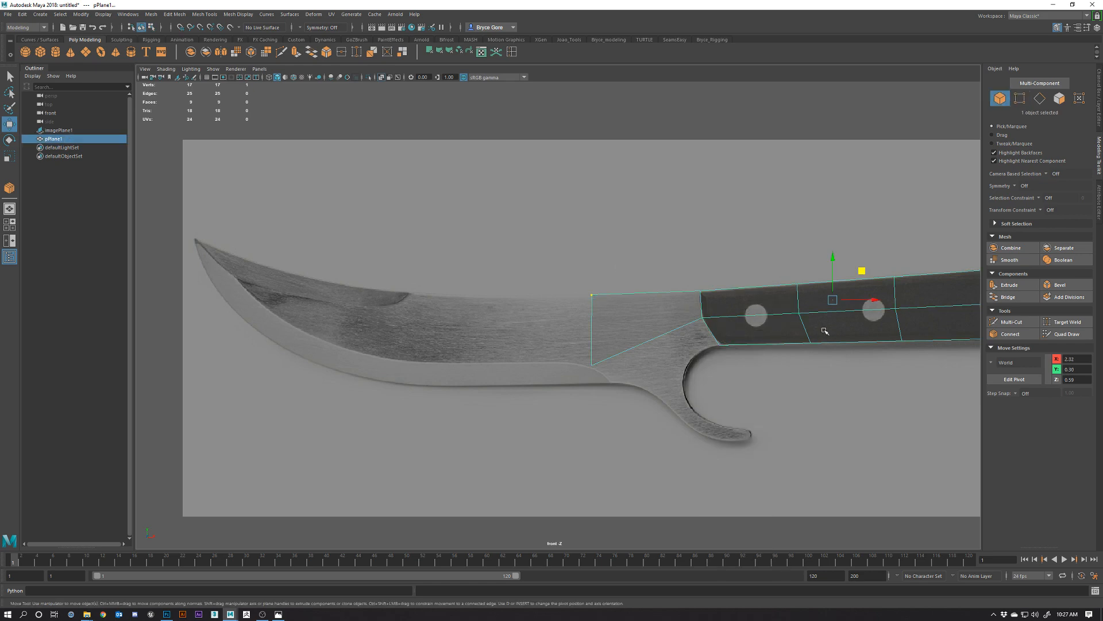
alt+middle_drag(826, 331, 686, 383)
key(space)
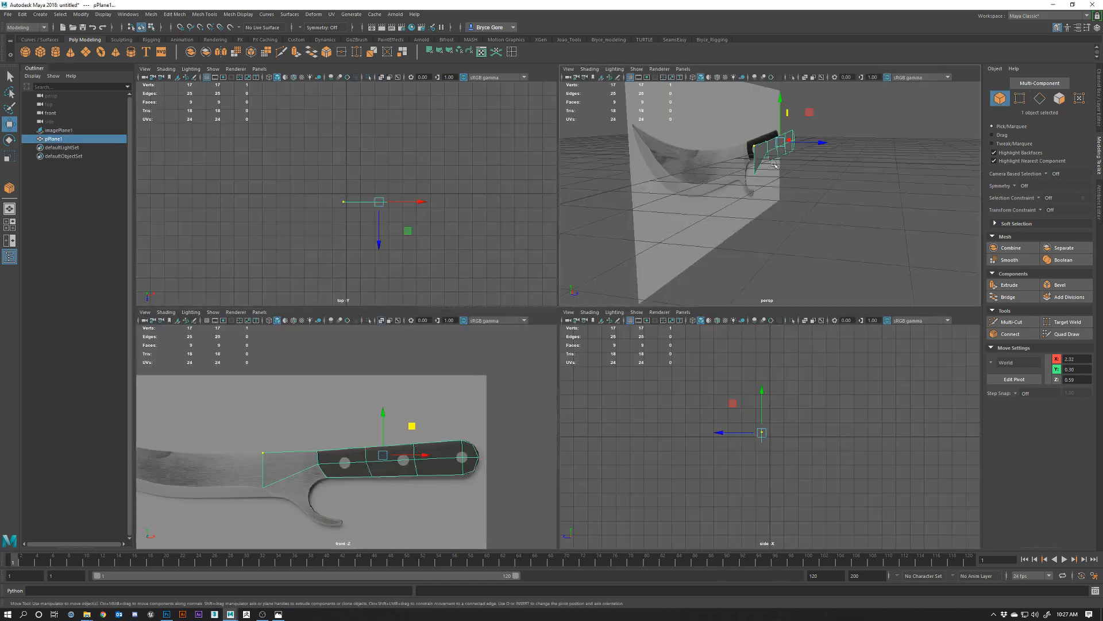
key(space)
alt+drag(738, 258, 645, 279)
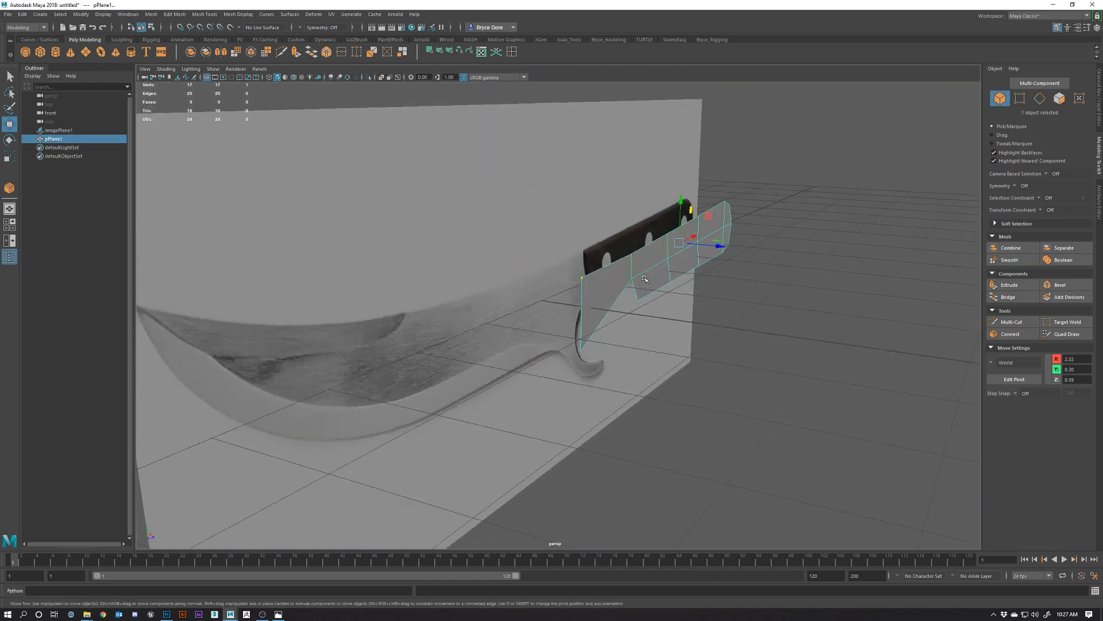
alt+drag(590, 313, 587, 351)
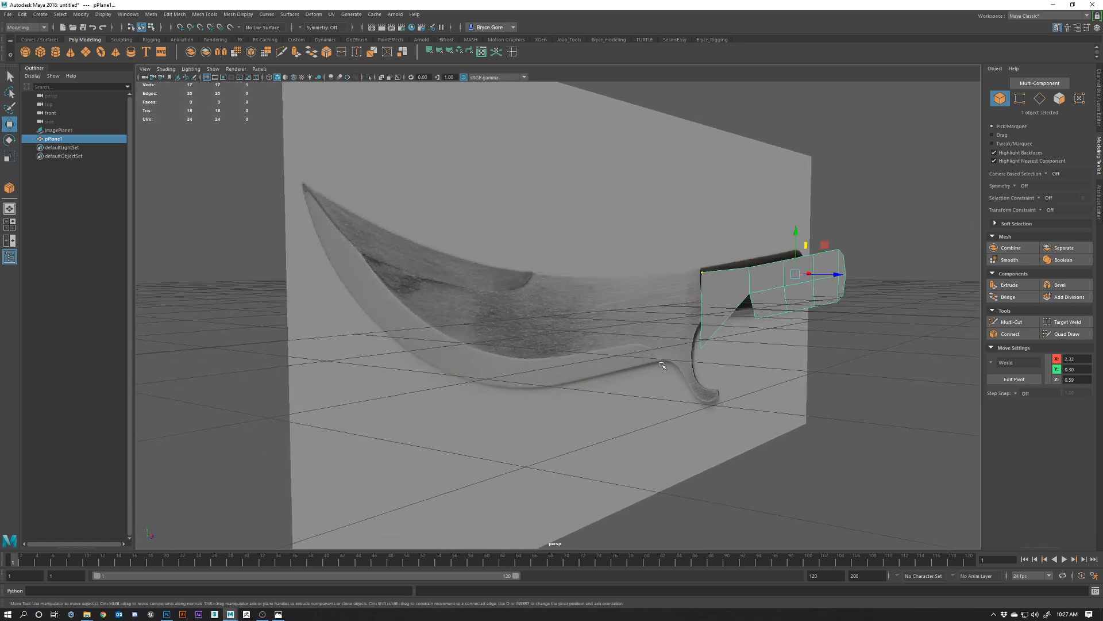
click(365, 259)
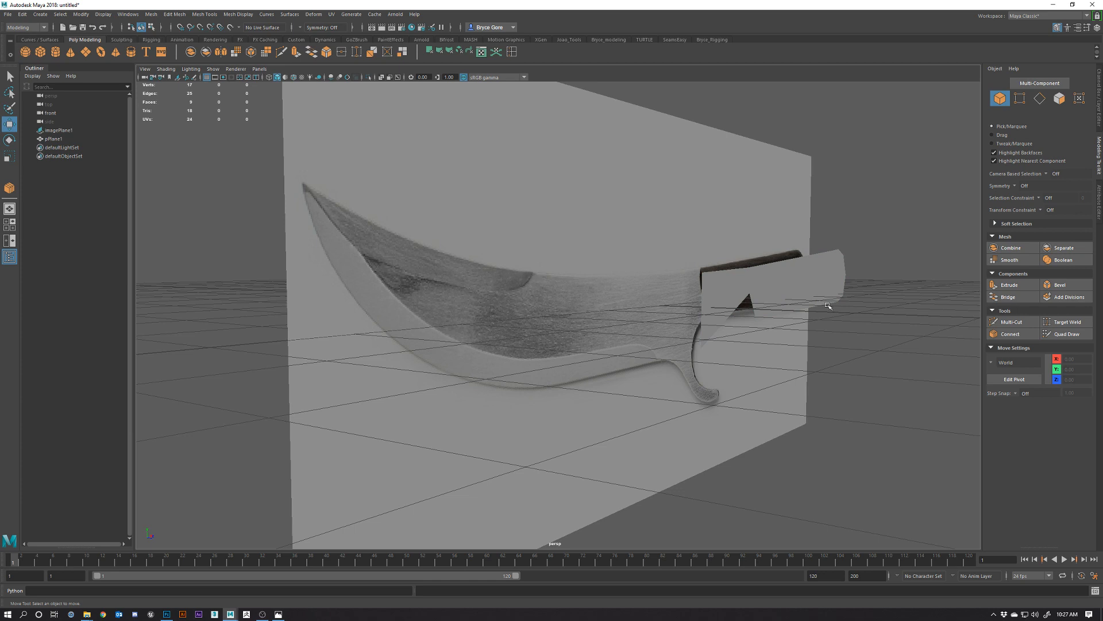
alt+drag(828, 306, 803, 342)
click(773, 337)
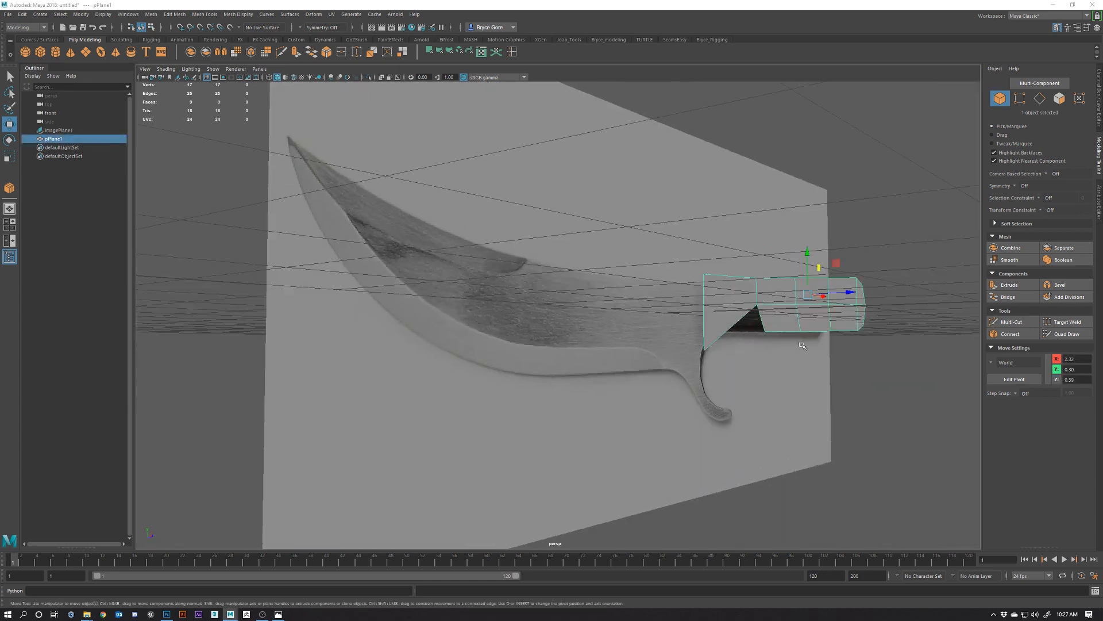
In the front view, lower the blade section's upper front vertex slightly onto the spine.
key(space)
alt+middle_drag(509, 441, 632, 412)
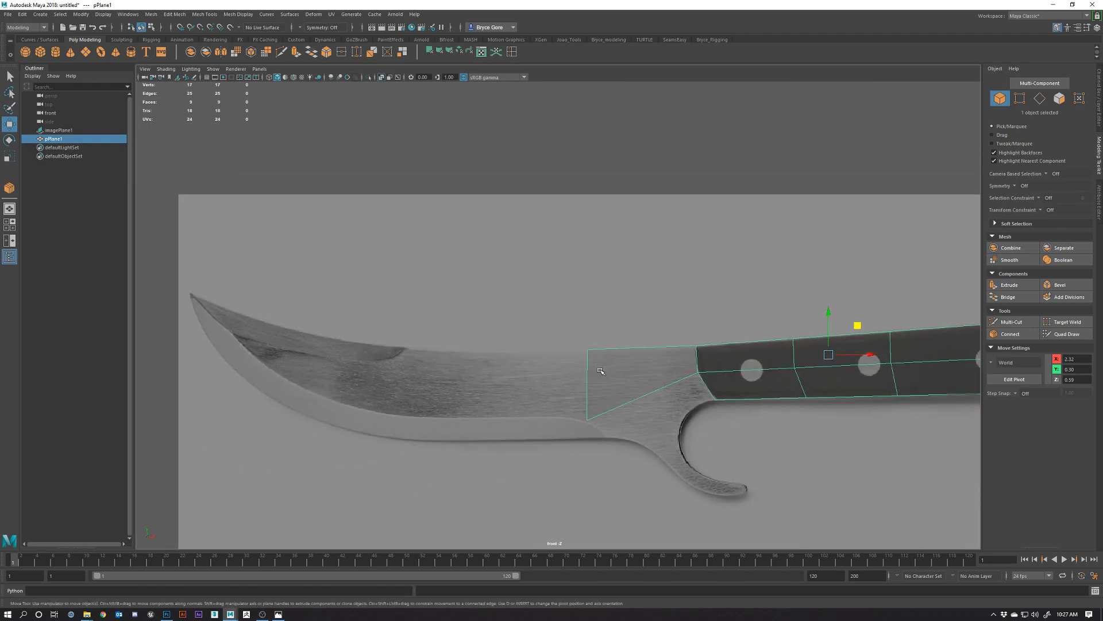
right_drag(595, 370, 572, 357)
click(592, 373)
click(587, 348)
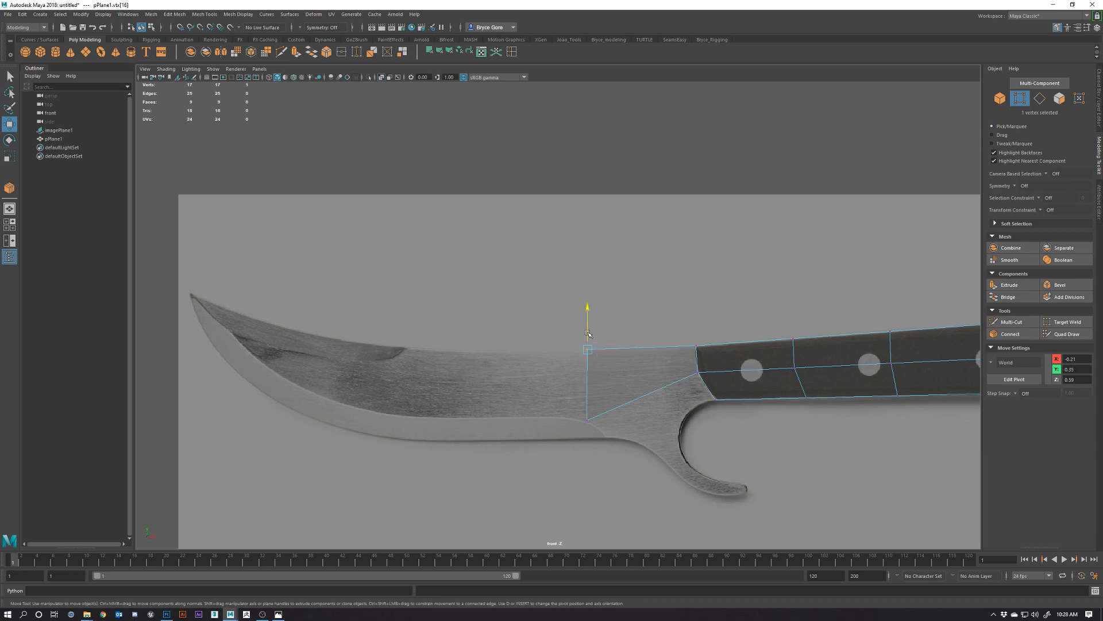
drag(587, 333, 588, 336)
Extrude the blade section's front edge forward to the step in the spine.
alt+middle_drag(614, 416, 672, 372)
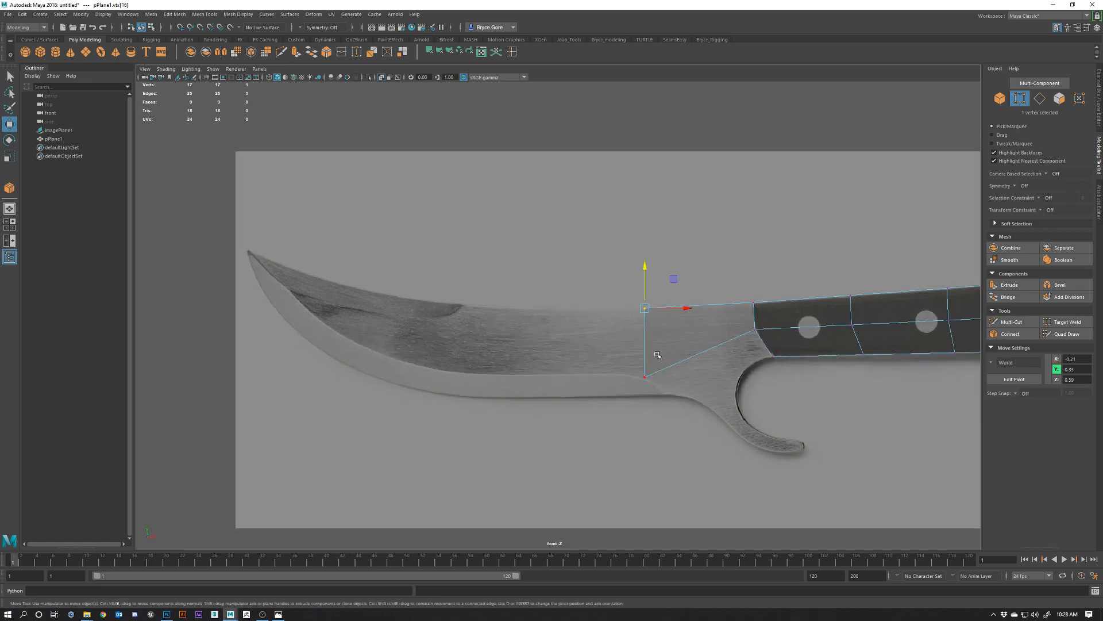
right_drag(657, 355, 662, 322)
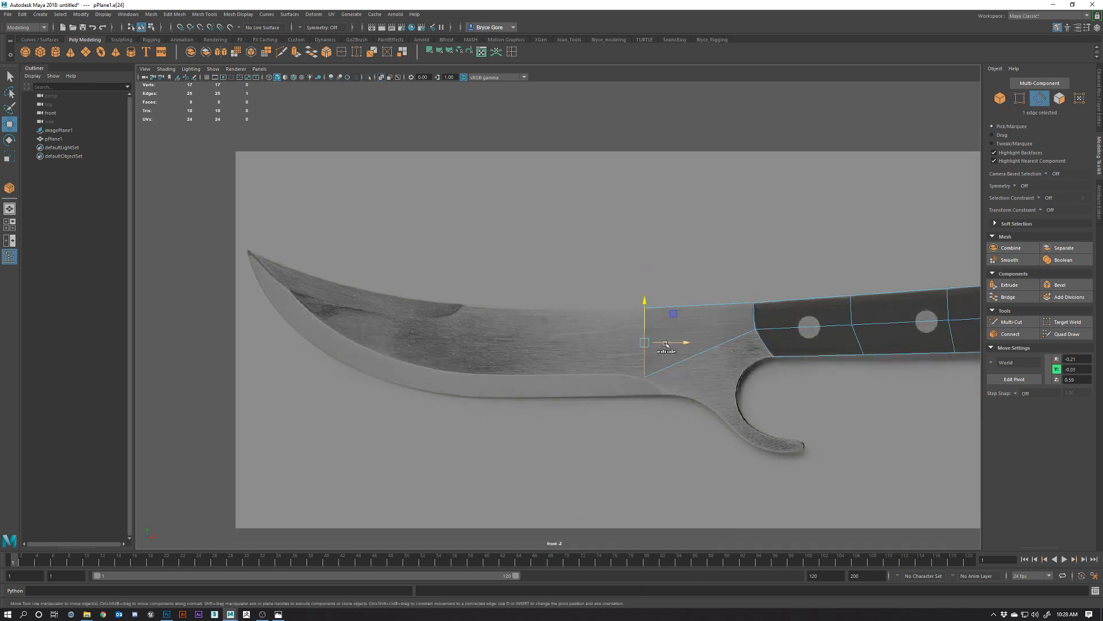
shift+drag(665, 344, 481, 344)
Align the new section's two front vertices with the corner at the spine and with the bevel line.
right_drag(540, 332, 498, 331)
click(461, 309)
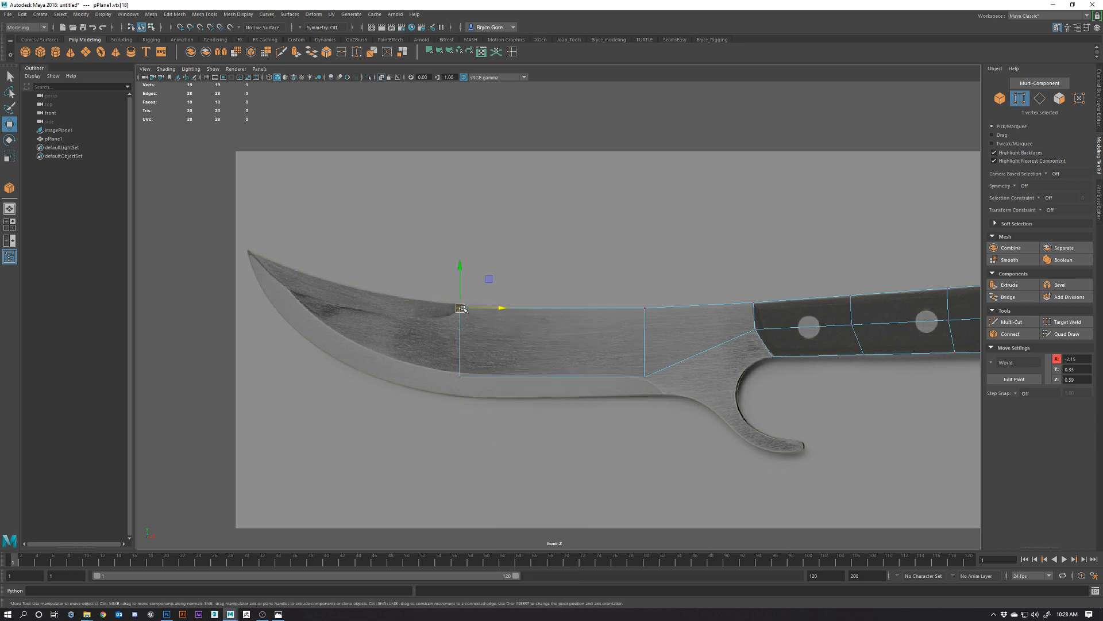
drag(462, 309, 460, 304)
drag(437, 365, 458, 394)
drag(488, 347, 482, 343)
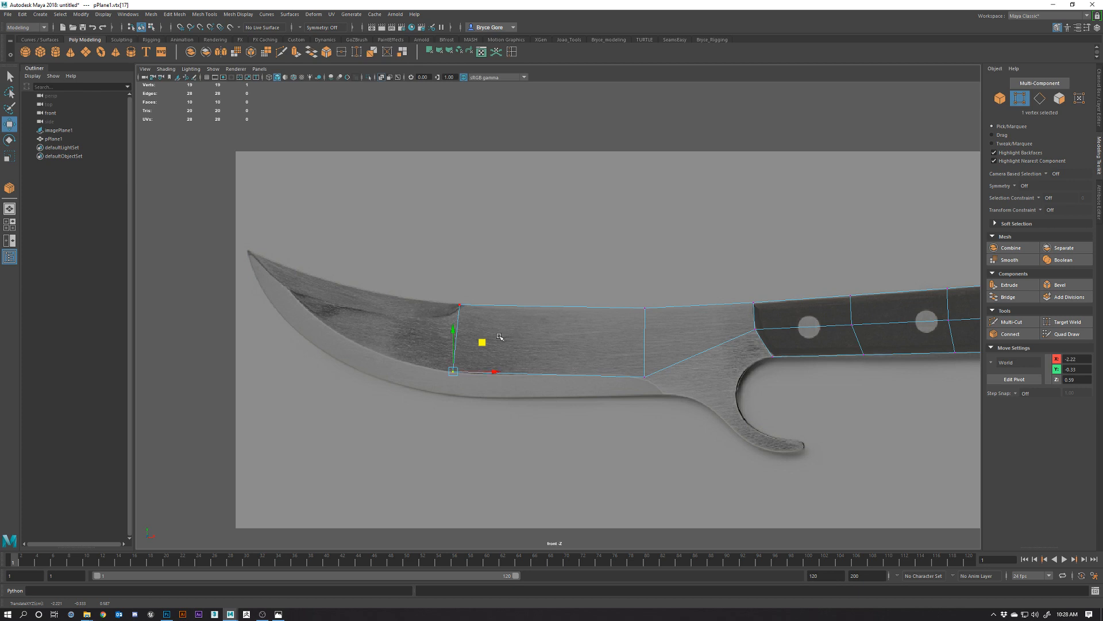
Extrude the middle blade section's lower edge down from the bevel line to the cutting edge.
alt+middle_drag(453, 337, 507, 338)
right_drag(507, 339, 511, 307)
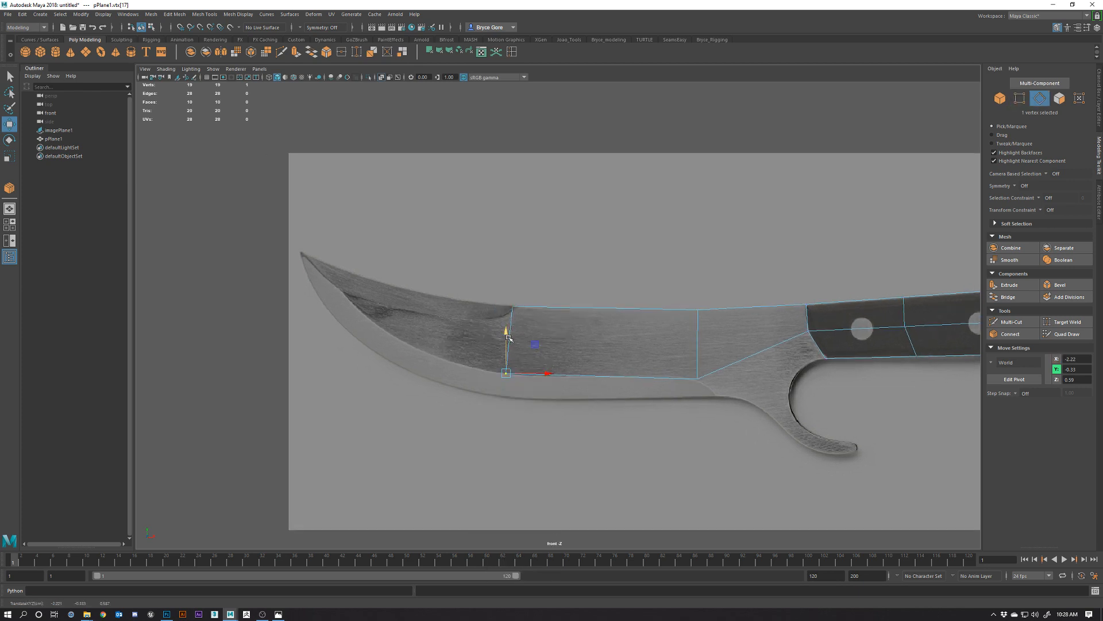
click(591, 375)
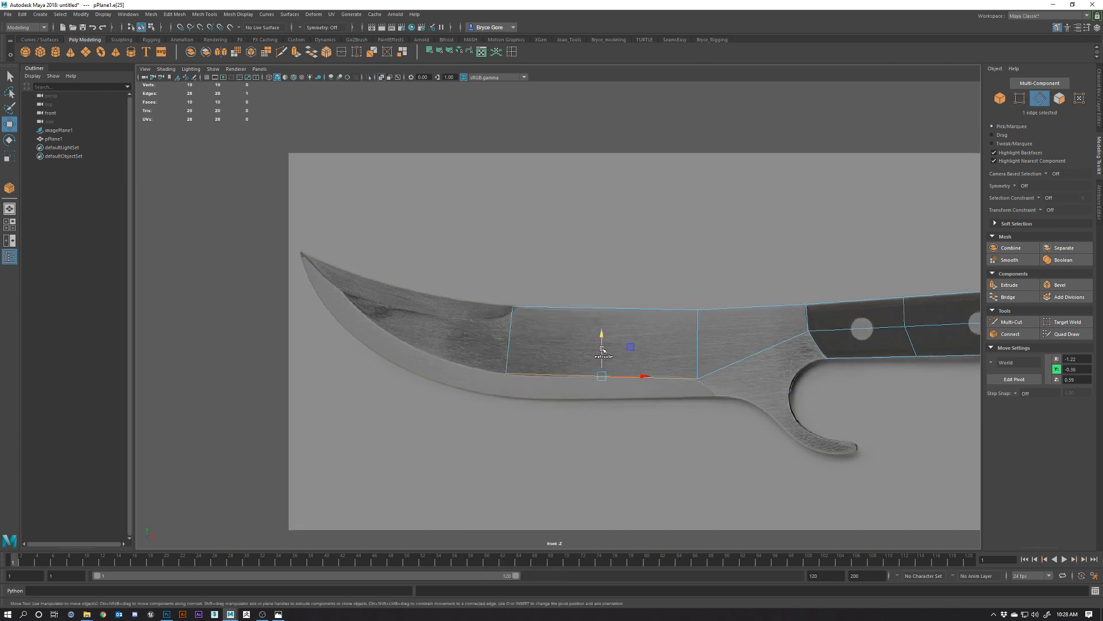
shift+drag(602, 348, 602, 369)
Adjust the two lower vertices of the bevel strip to follow the blade's cutting edge.
right_drag(648, 363, 594, 363)
click(506, 398)
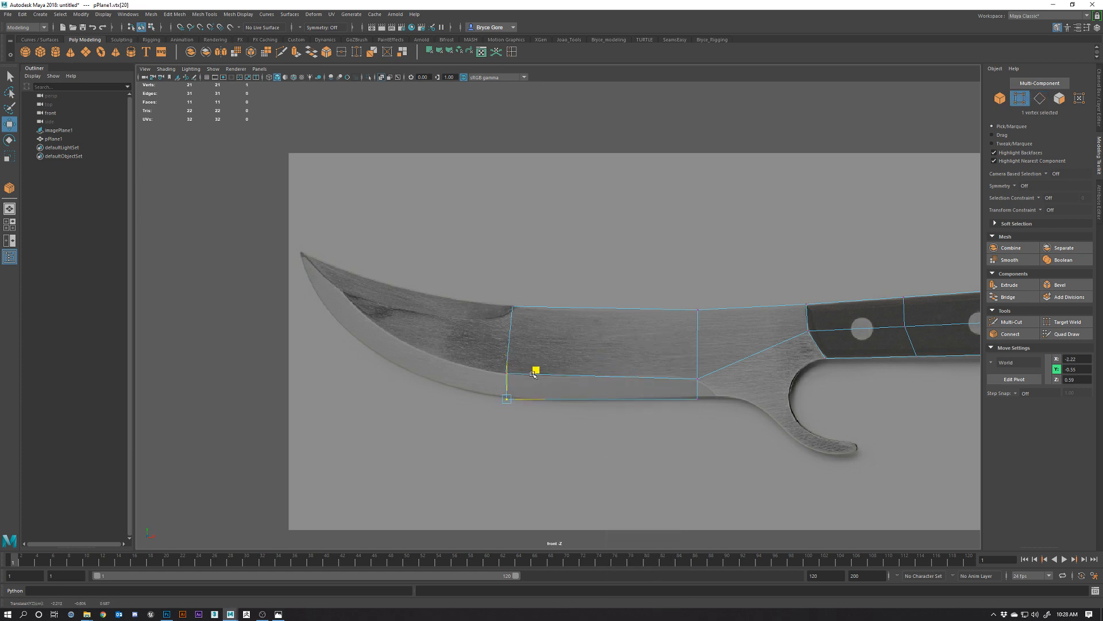
drag(533, 374, 532, 375)
click(697, 397)
mouse_move(726, 369)
mouse_down()
mouse_move(716, 370)
mouse_move(727, 370)
mouse_up()
Extrude the front edge of the blade face above the bevel strip toward the tip.
alt+middle_drag(528, 338, 647, 355)
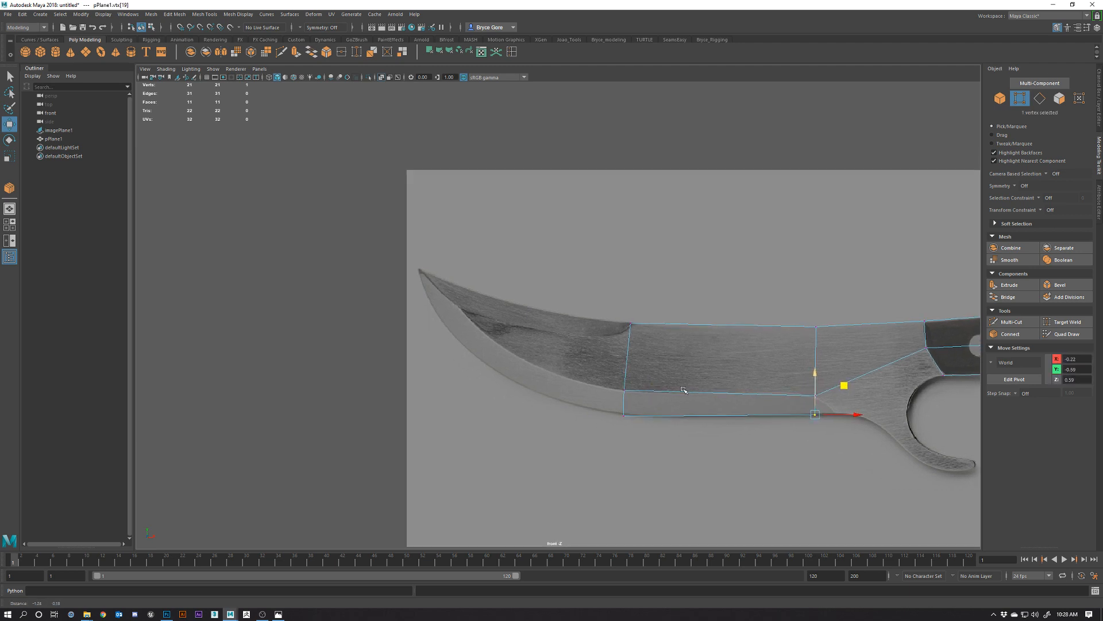
click(618, 361)
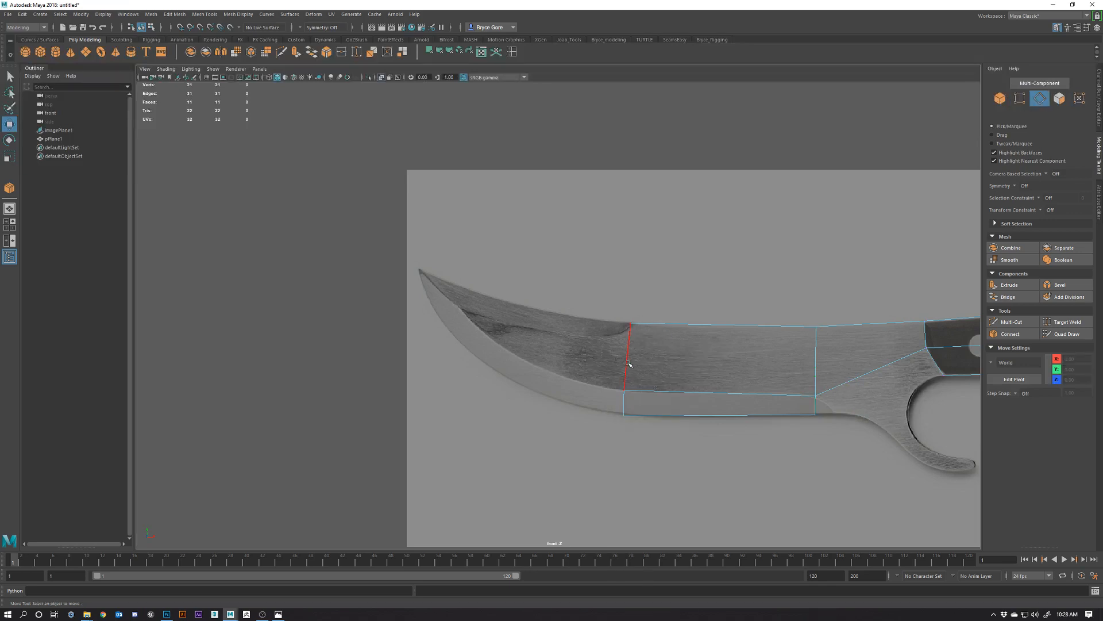
click(632, 366)
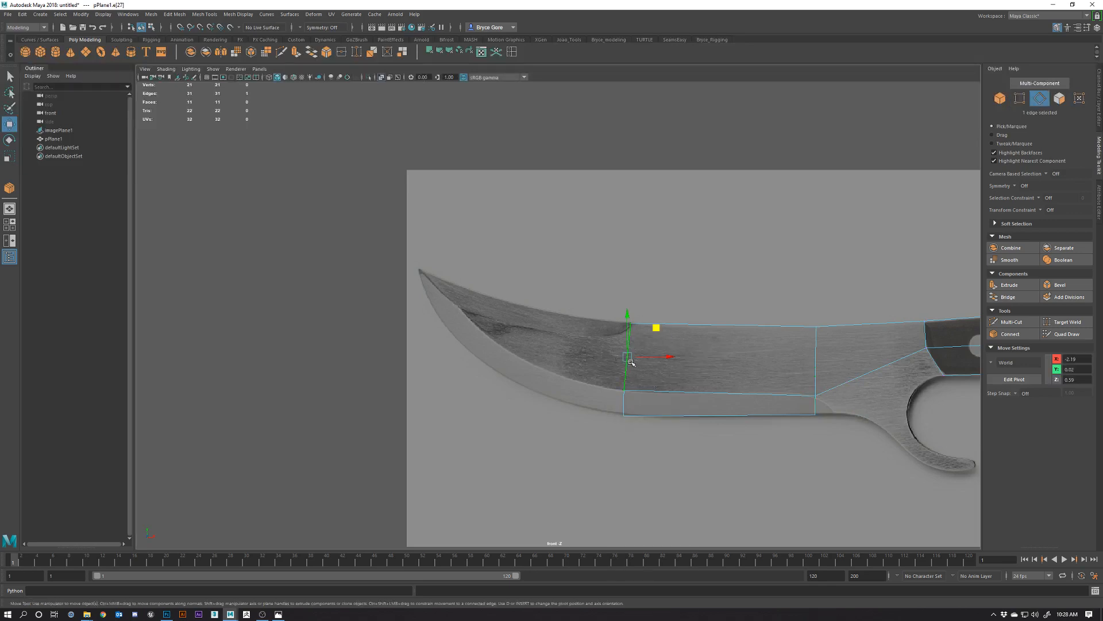
key(ctrl+e)
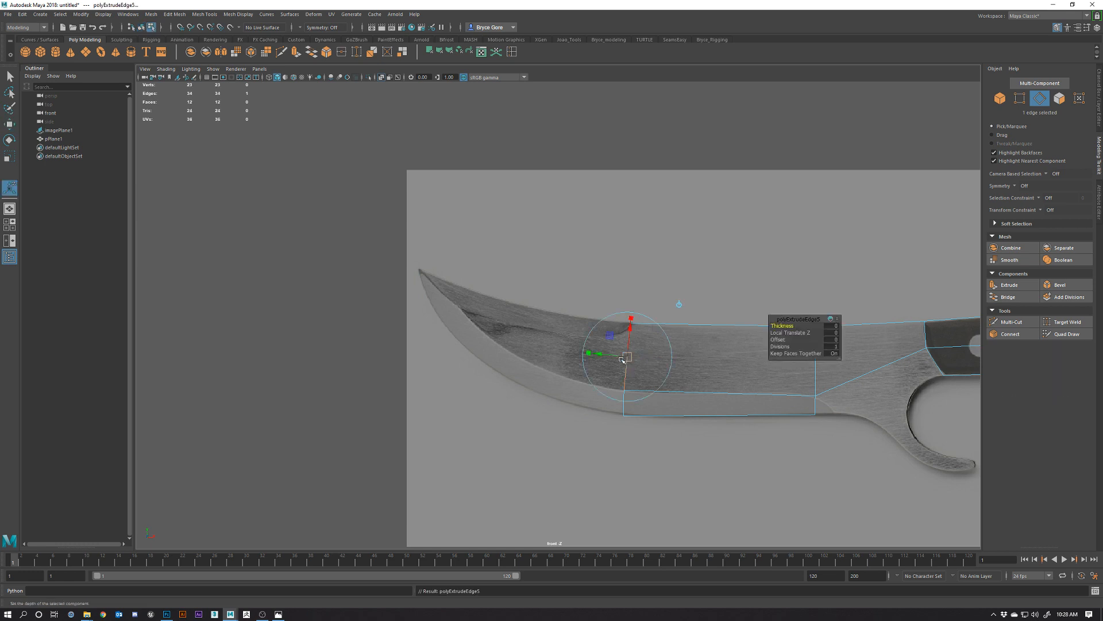
drag(600, 354, 543, 349)
Pull the extruded section's two front vertices back close to the previous edge, with the upper one just below the spine corner.
right_drag(627, 349, 585, 350)
drag(553, 295, 644, 309)
drag(552, 370, 629, 360)
Extrude the narrow section's front edge toward the tip, across the dark area of the blade.
right_drag(620, 356, 620, 332)
click(608, 369)
shift+drag(630, 362, 482, 333)
Move the new section's two front vertices to converge at the narrow end of the dark area, beside the bevel line.
right_drag(482, 334, 477, 319)
click(486, 307)
drag(516, 279, 518, 290)
click(474, 357)
drag(504, 332, 514, 303)
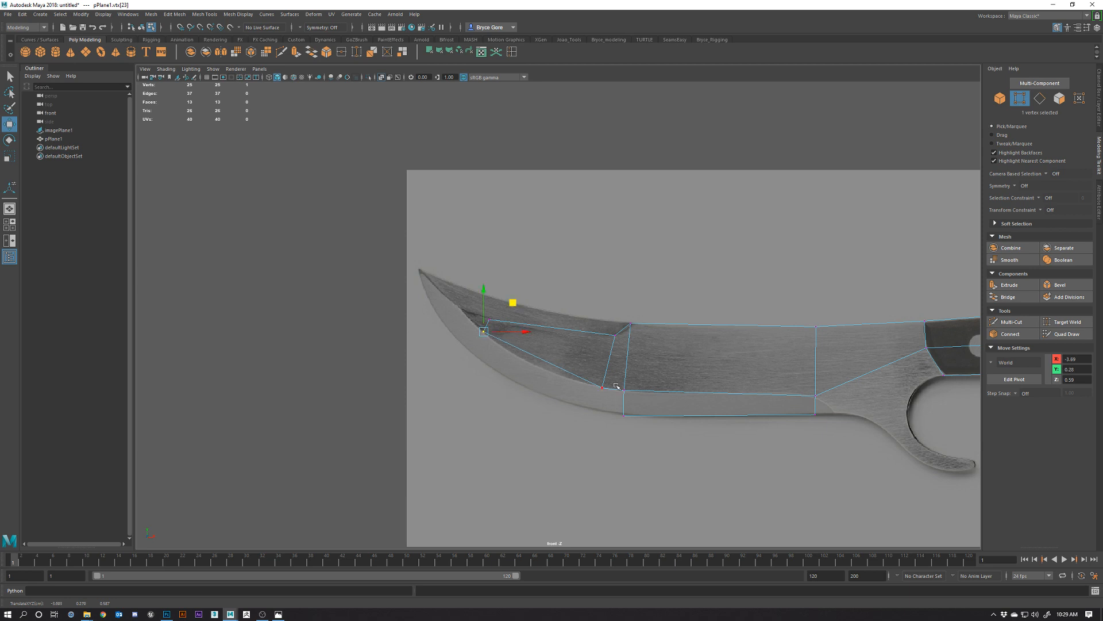
Extrude the upper edge of the front blade section upward to the spine.
alt+middle_drag(627, 379, 637, 363)
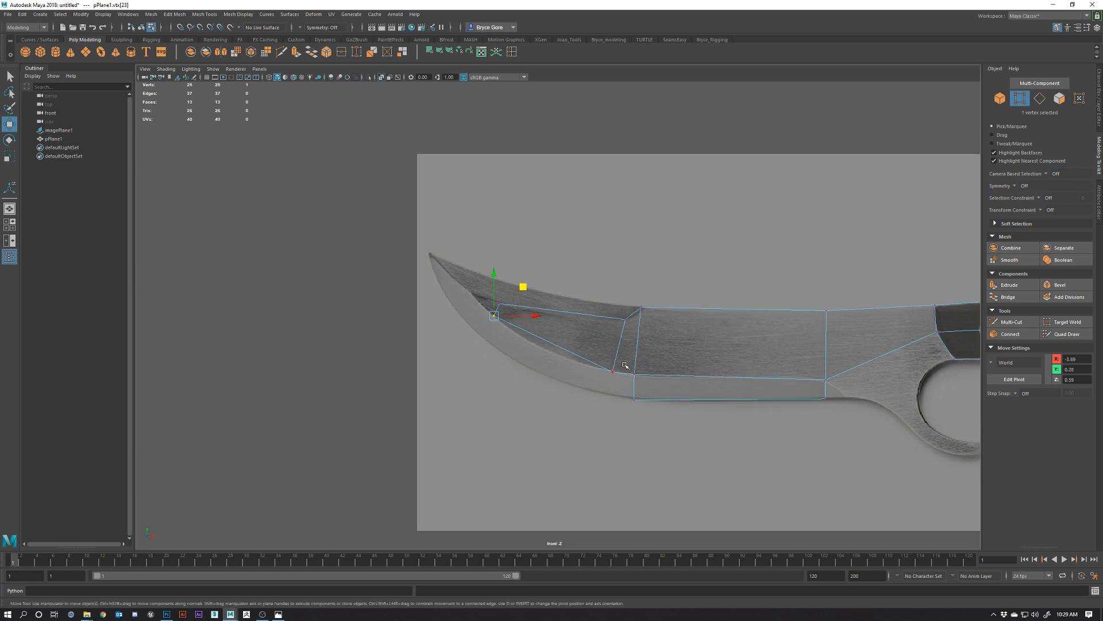
right_drag(624, 361, 629, 329)
click(555, 312)
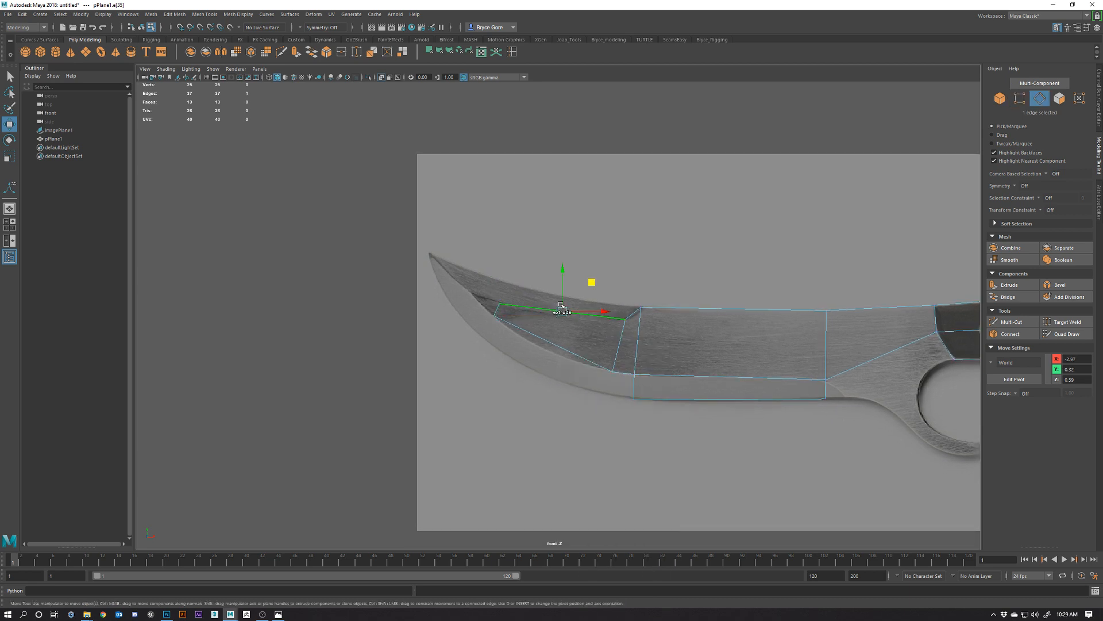
shift+drag(563, 287, 564, 264)
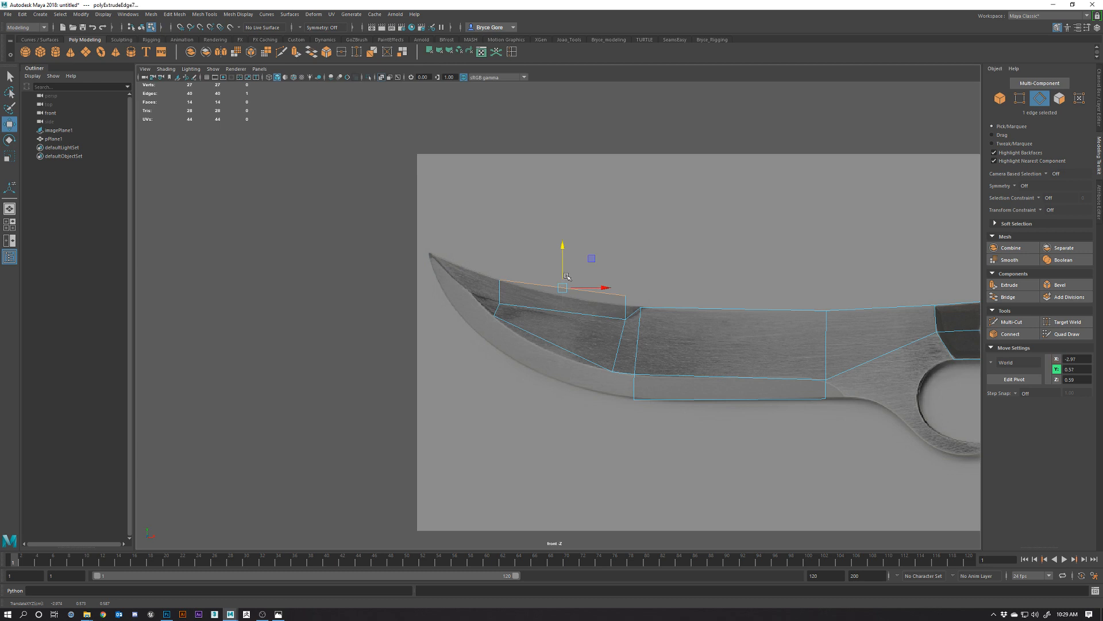
Move the two upper vertices of the new strip closer to the curved spine.
right_drag(553, 290, 506, 286)
click(507, 287)
drag(527, 252, 534, 255)
click(628, 301)
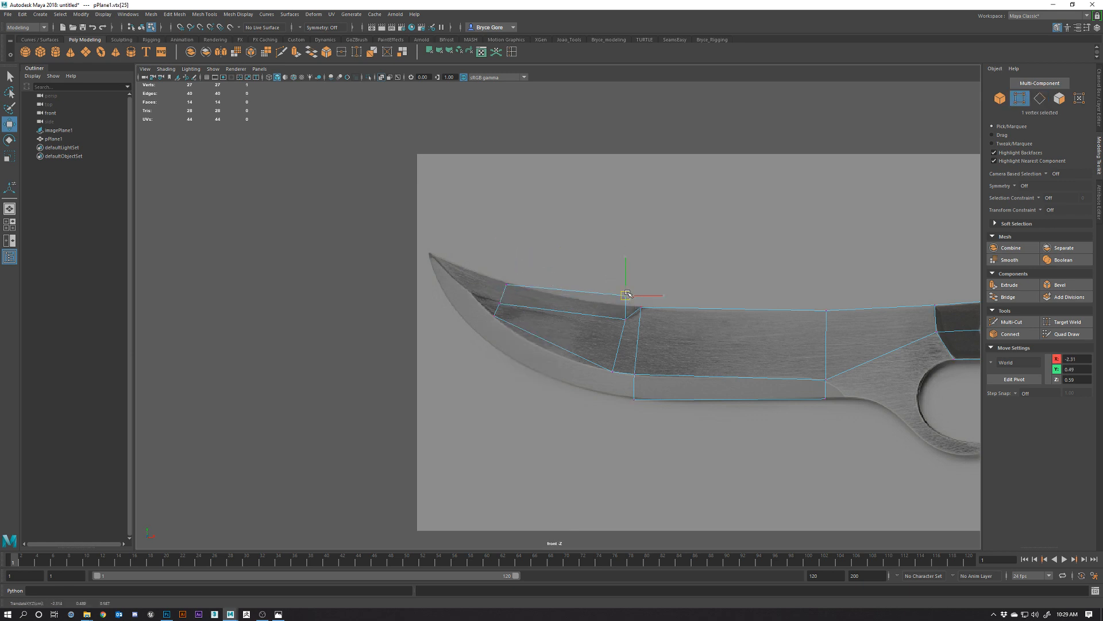
mouse_move(625, 297)
mouse_down()
mouse_move(623, 311)
mouse_move(639, 308)
mouse_move(624, 297)
mouse_up()
Target-weld the strip's loose upper rear vertex to the existing vertex at the spine corner, undoing a stray weld attempt.
click(1064, 323)
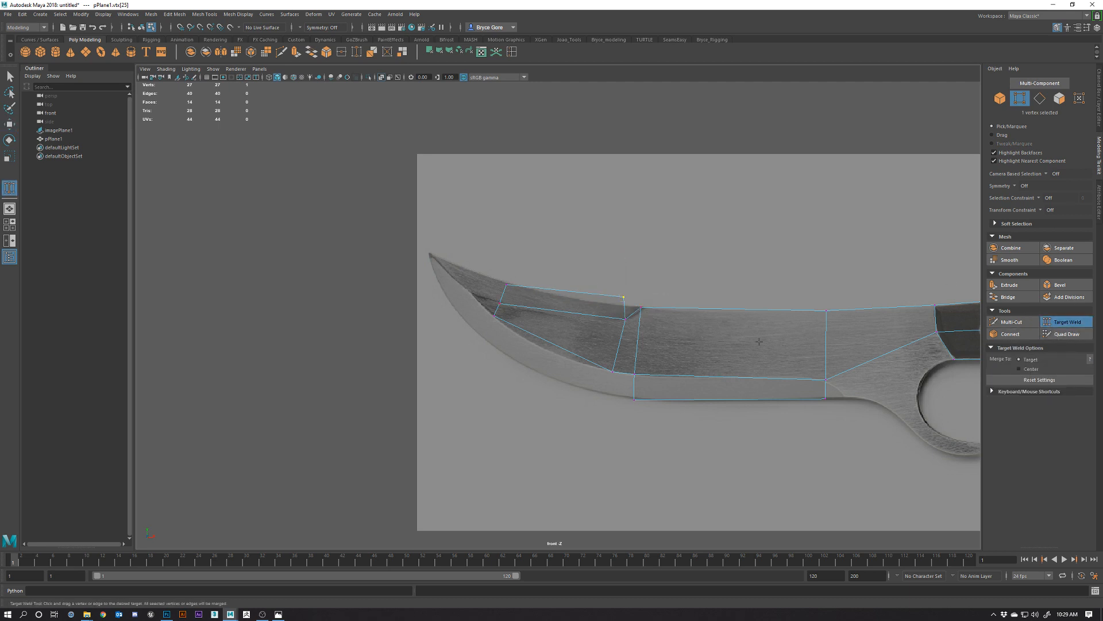
click(623, 296)
drag(645, 314, 645, 312)
key(ctrl+z)
drag(641, 307, 655, 313)
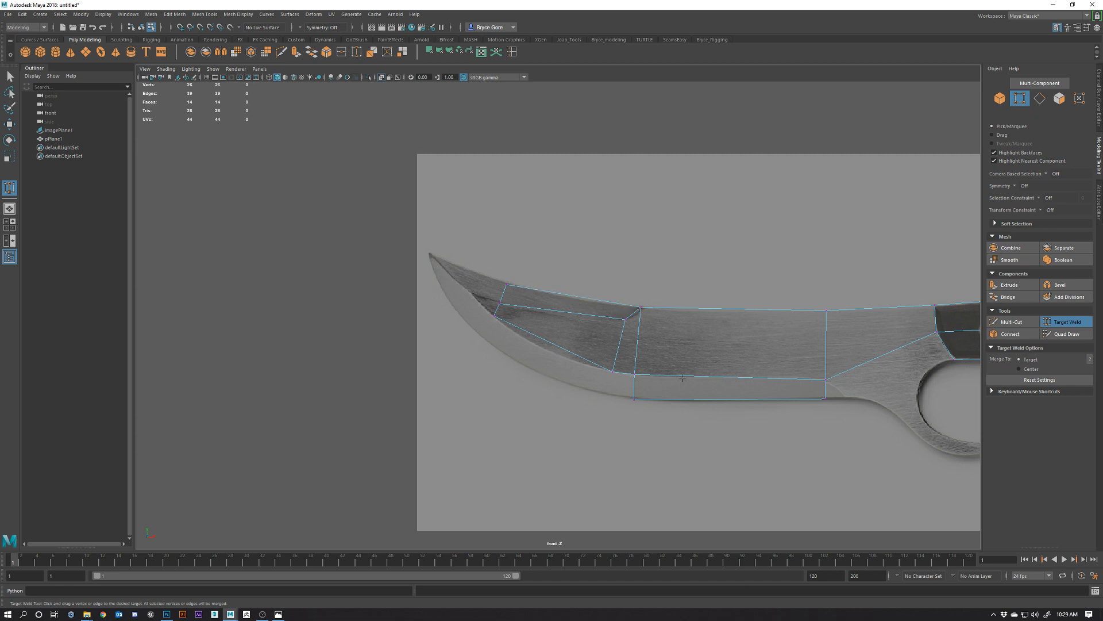
Move the welded spine corner vertex slightly up and toward the handle.
key(w)
click(641, 307)
drag(674, 274, 686, 265)
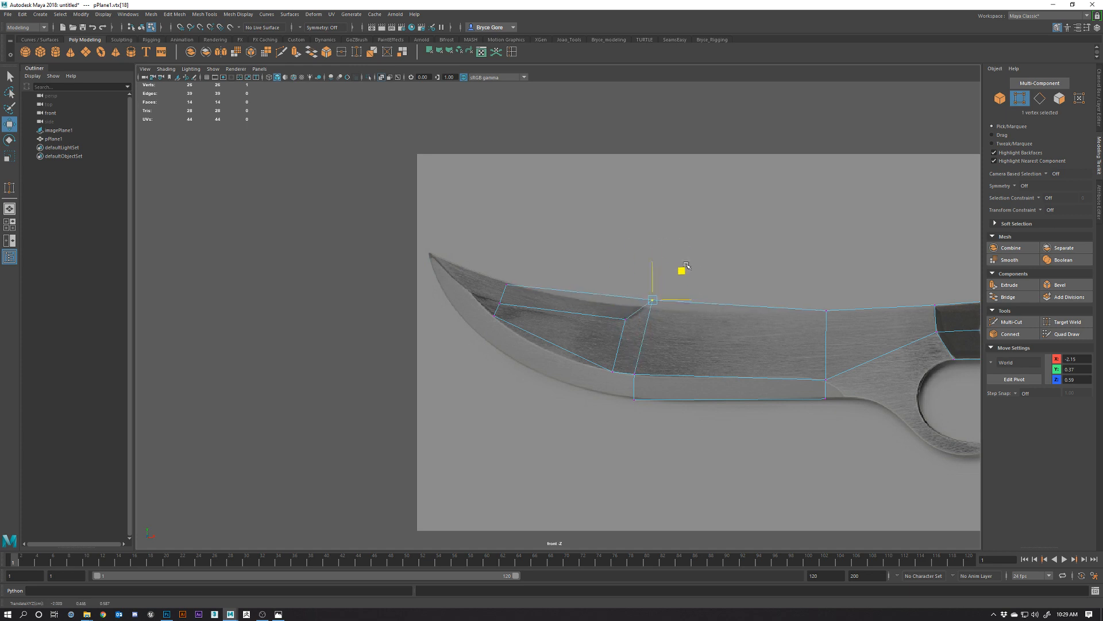
Undo the last spine corner vertex move and extrude the front section's two lower edges down to the blade's cutting edge.
key(ctrl+z)
click(560, 364)
right_drag(574, 324, 576, 293)
click(530, 334)
shift+click(627, 374)
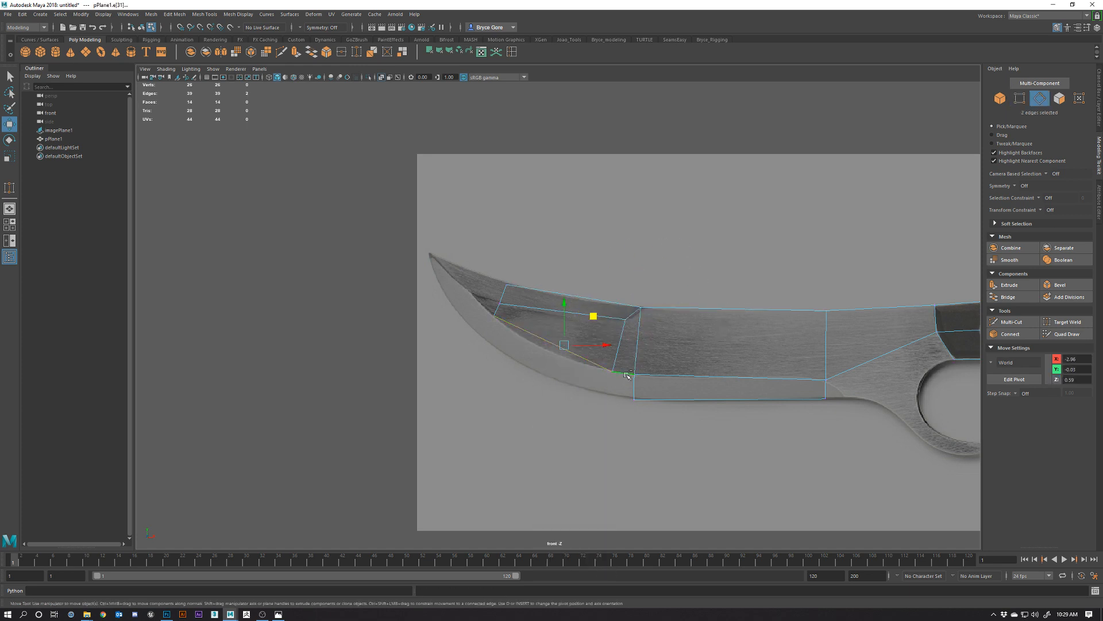
key(ctrl+e)
drag(617, 398, 615, 423)
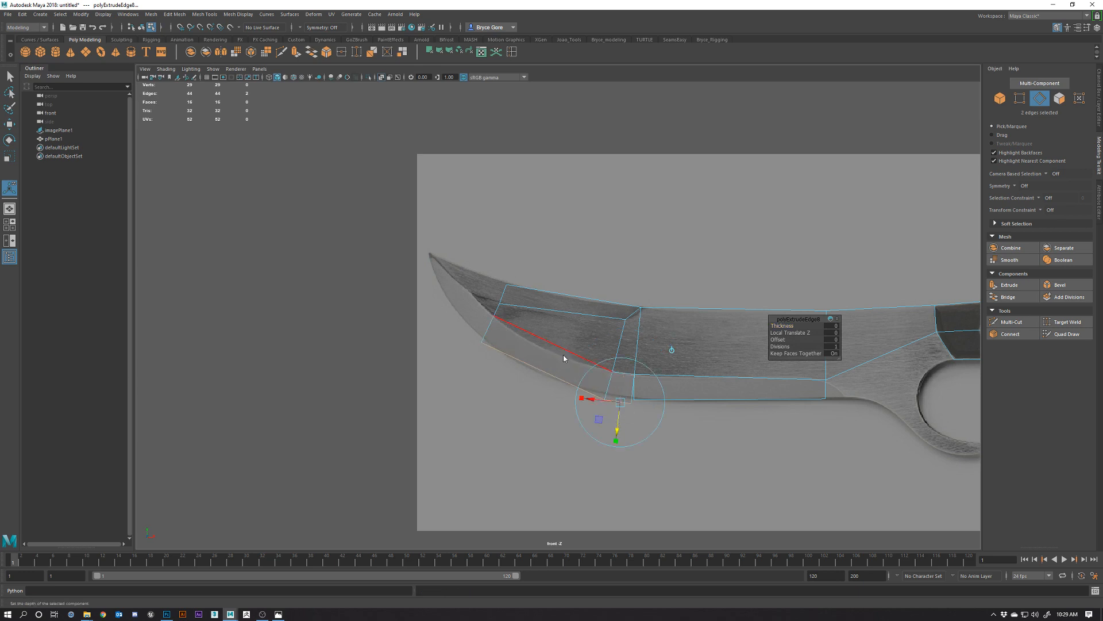
Target-weld the new lower strip's loose rear vertex to the existing cutting-edge corner vertex of the main blade section.
right_drag(563, 355, 496, 341)
key(w)
click(631, 403)
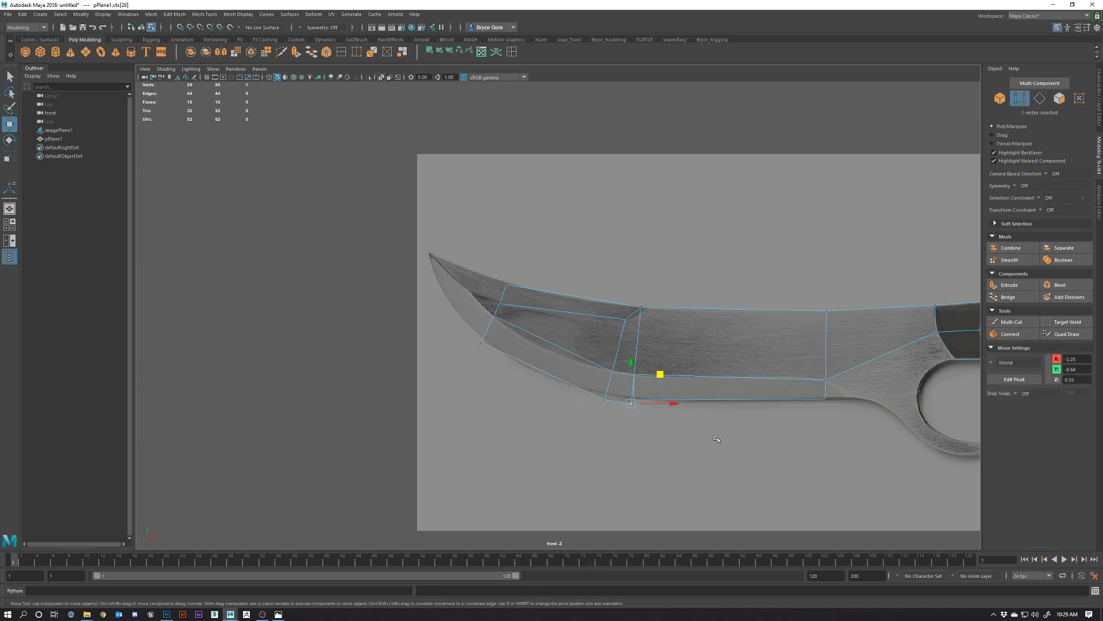
click(1066, 323)
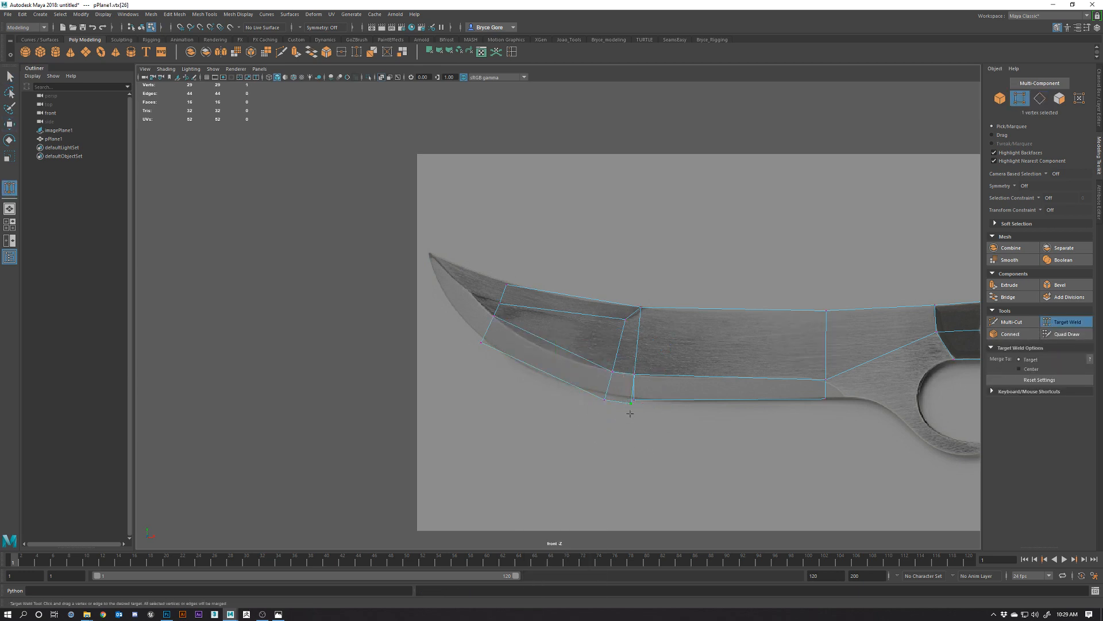
key(w)
drag(640, 395, 615, 426)
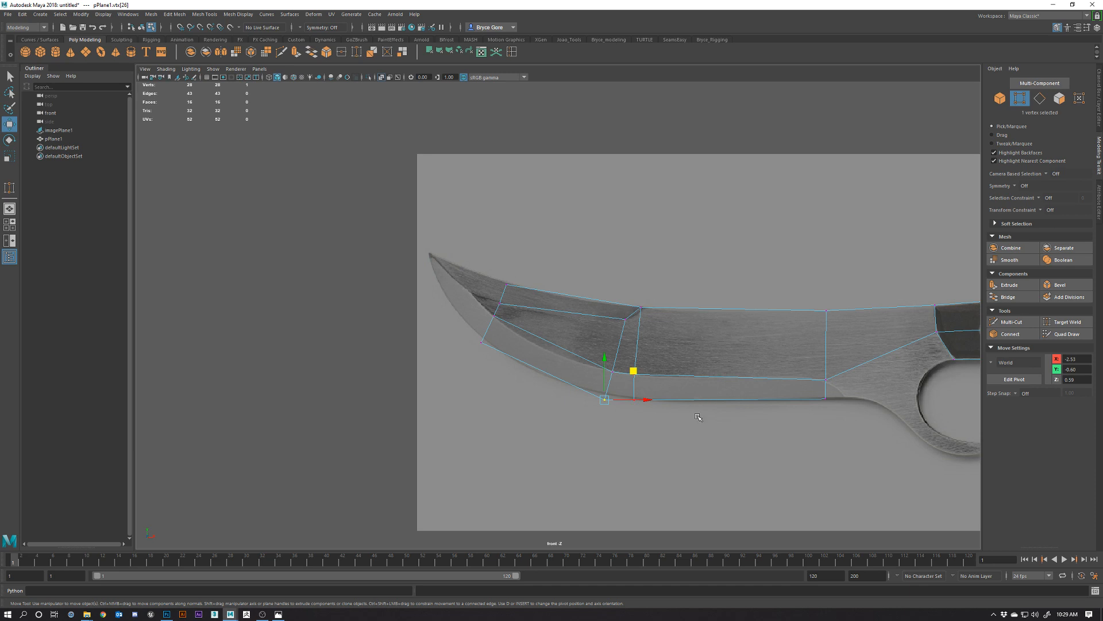
click(688, 433)
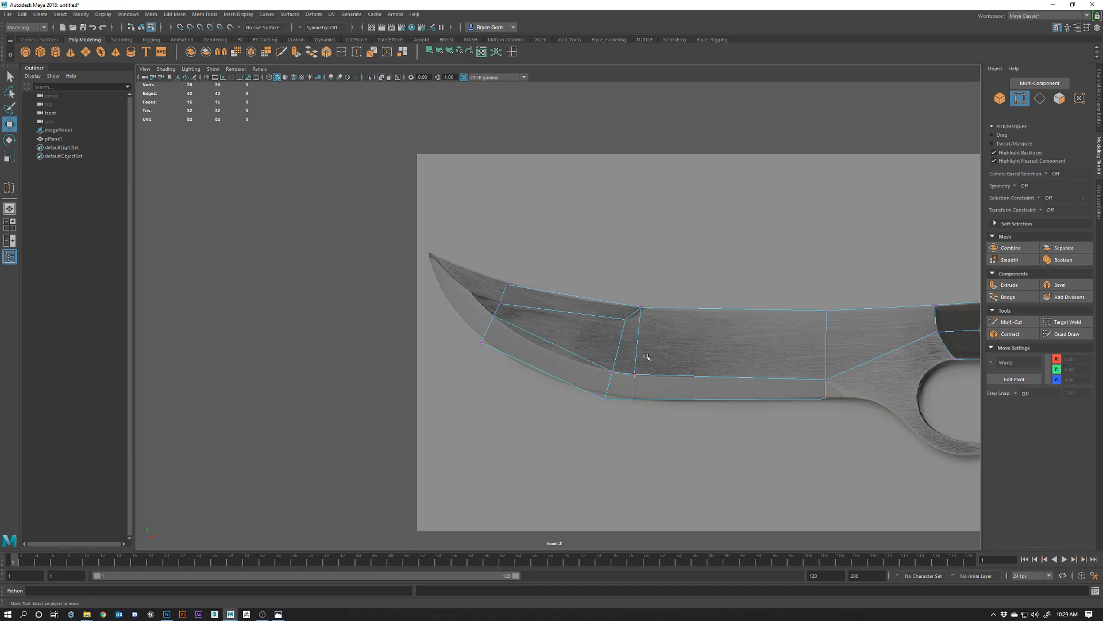
Extrude the front section's three end edges toward the tip and merge the two middle vertices of the new end.
right_drag(536, 325, 539, 292)
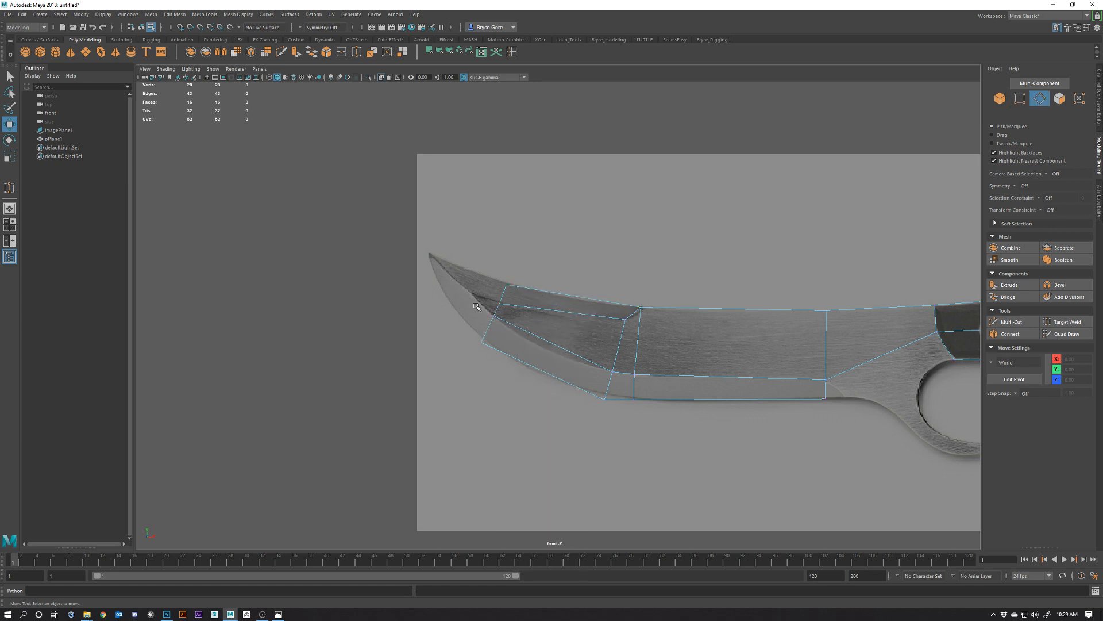
double_click(488, 326)
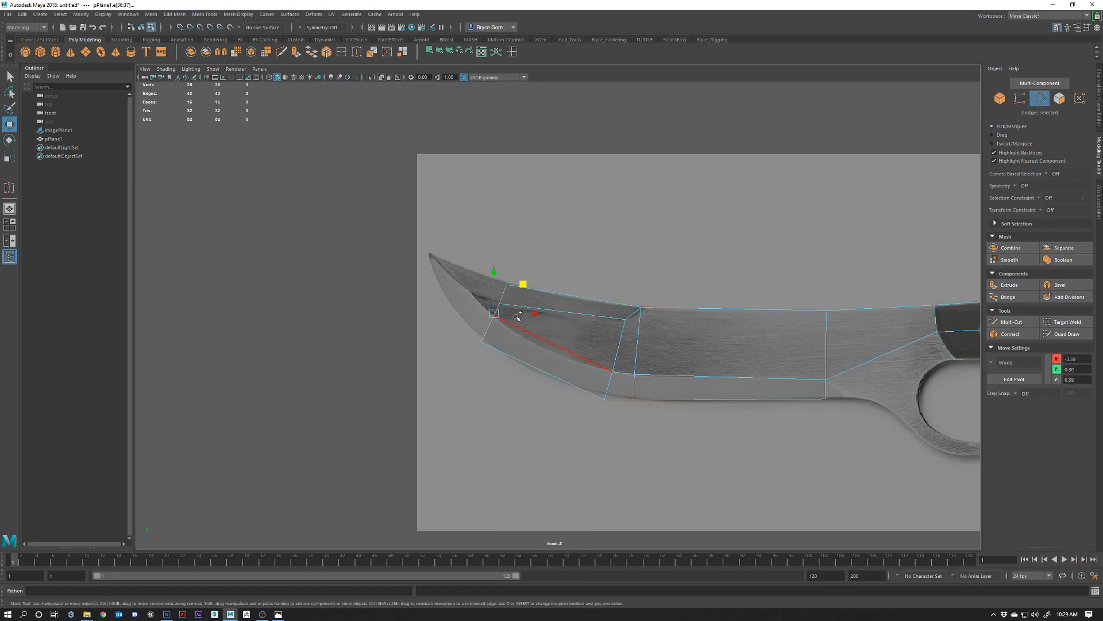
shift+drag(493, 313, 468, 297)
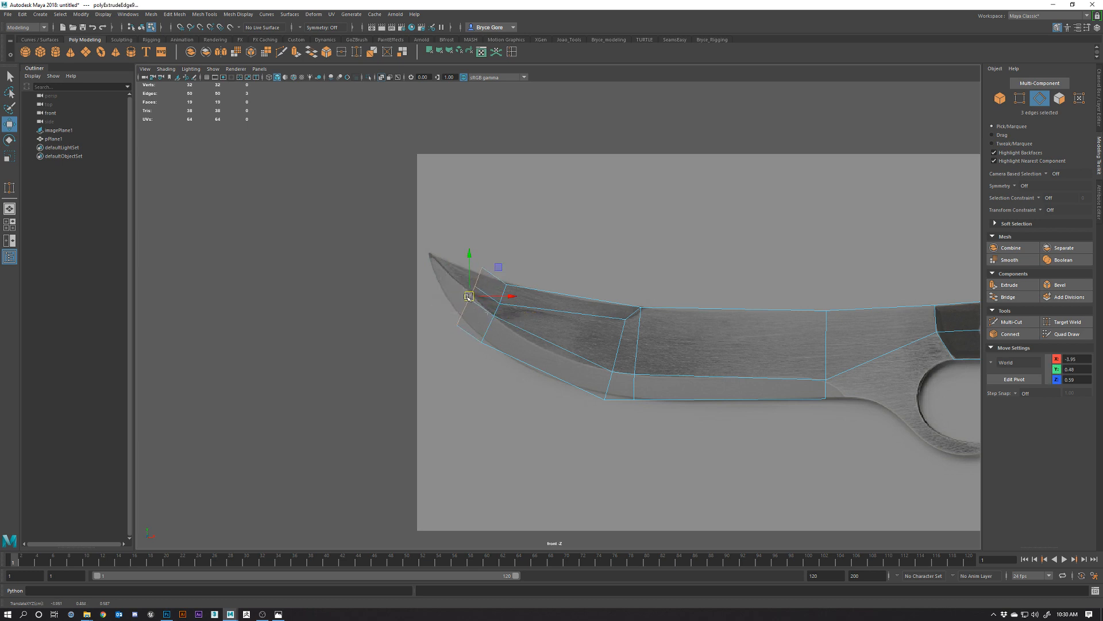
right_drag(483, 293, 450, 291)
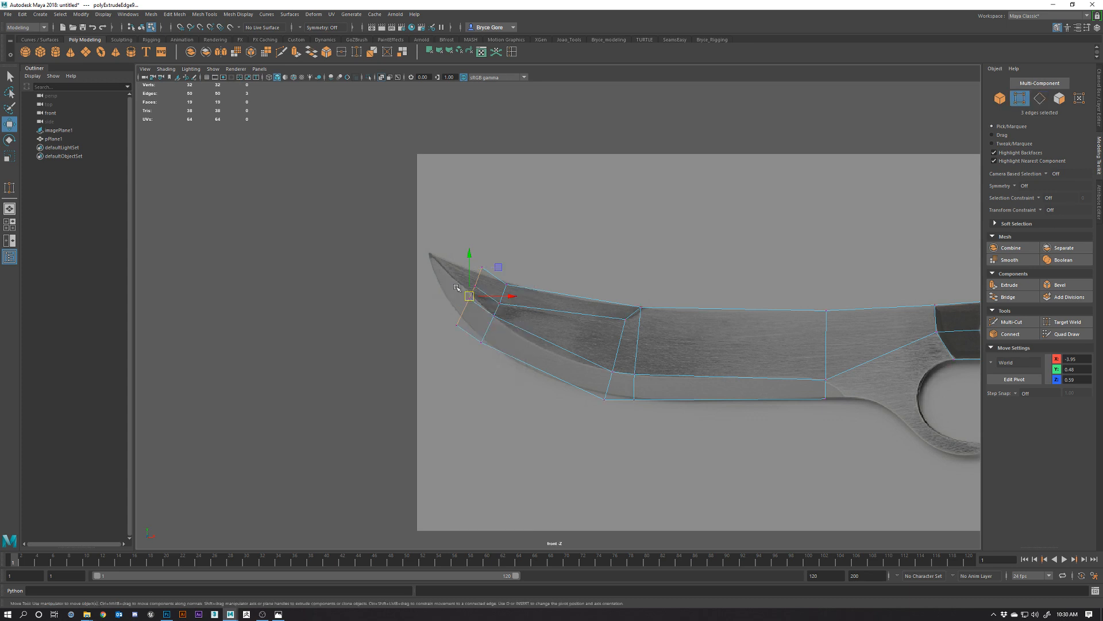
drag(451, 280, 472, 295)
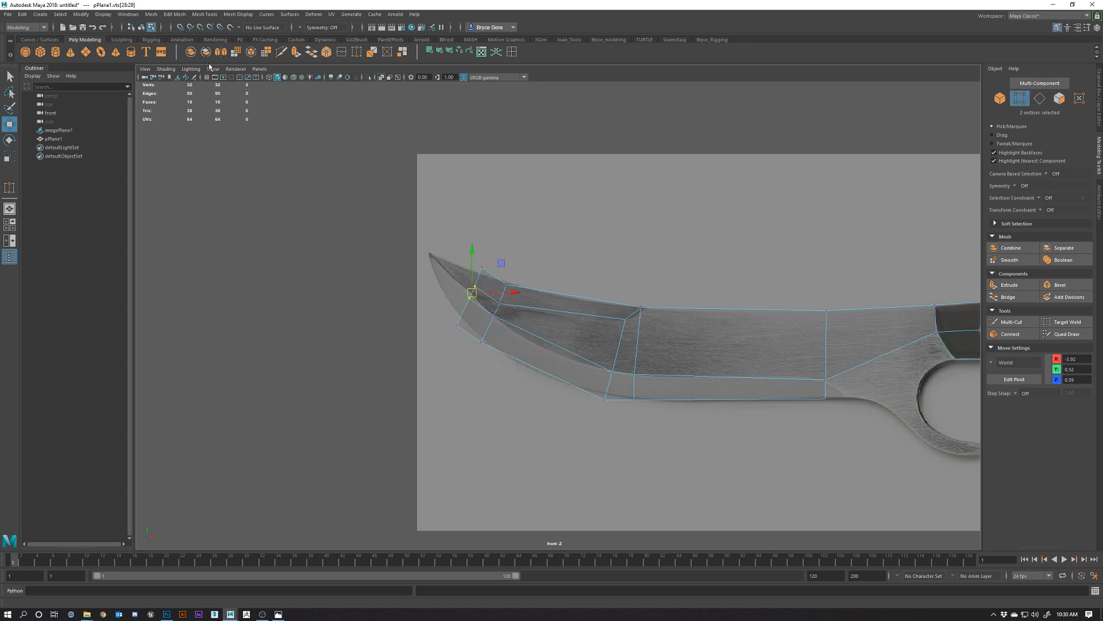
click(344, 54)
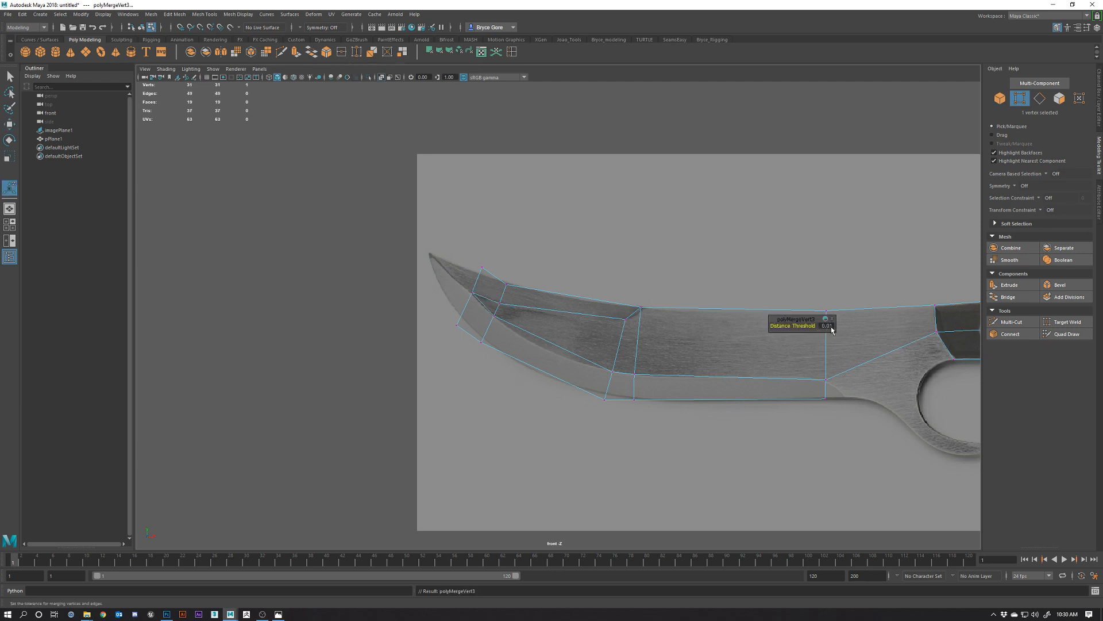
Move the new end's lower vertex up along the cutting edge and its upper vertex onto the spine outline.
scroll(465, 302, up, 3)
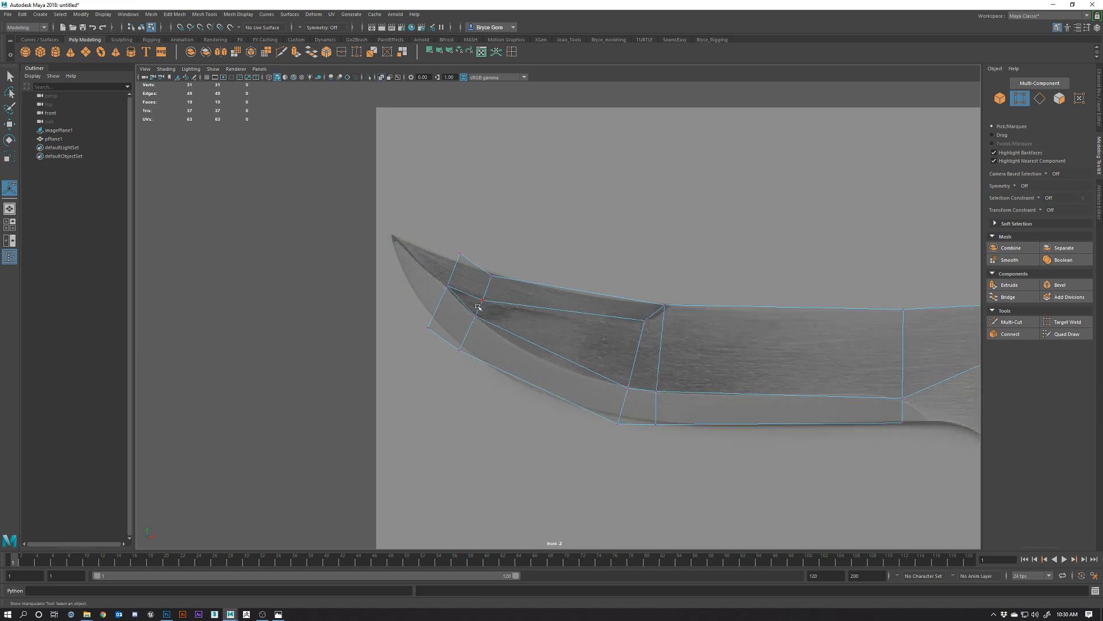
scroll(477, 310, down, 1)
drag(459, 318, 482, 342)
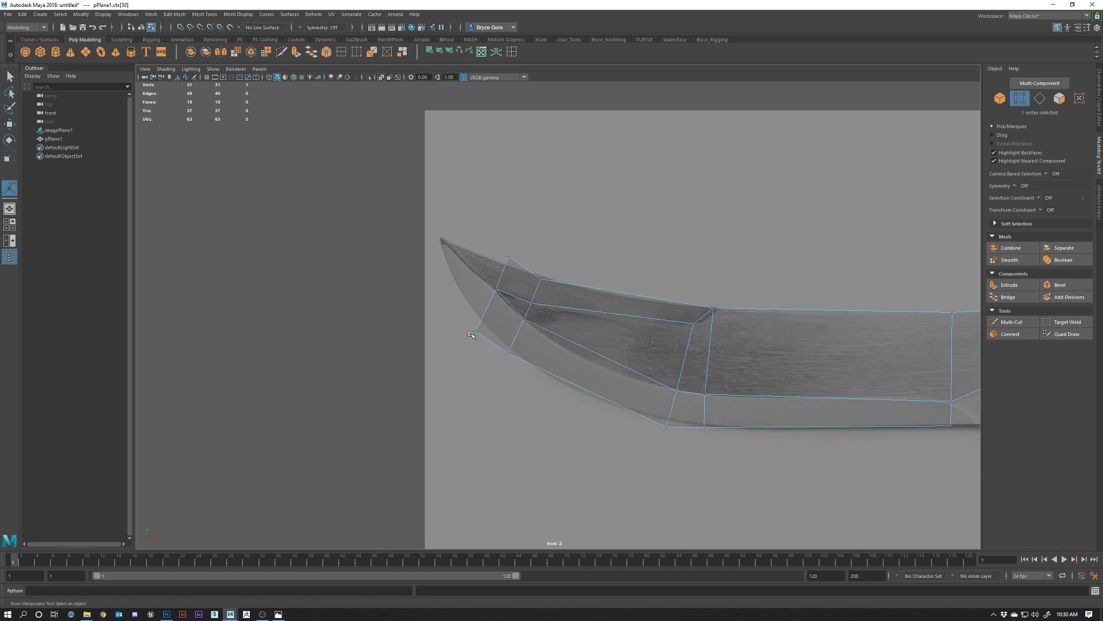
key(w)
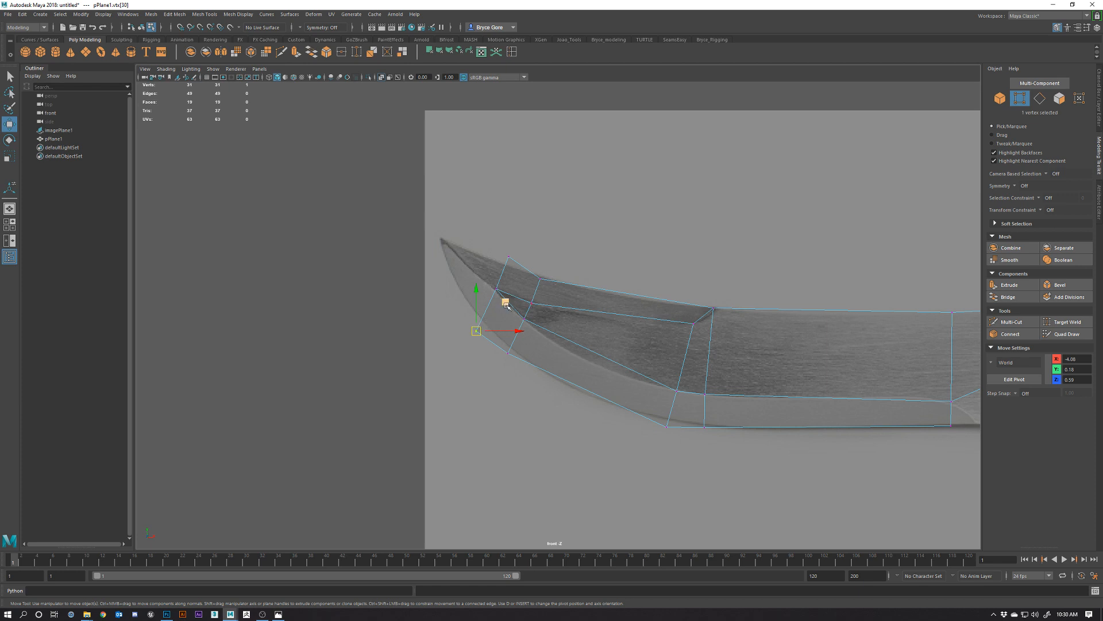
drag(506, 305, 493, 269)
drag(502, 237, 519, 264)
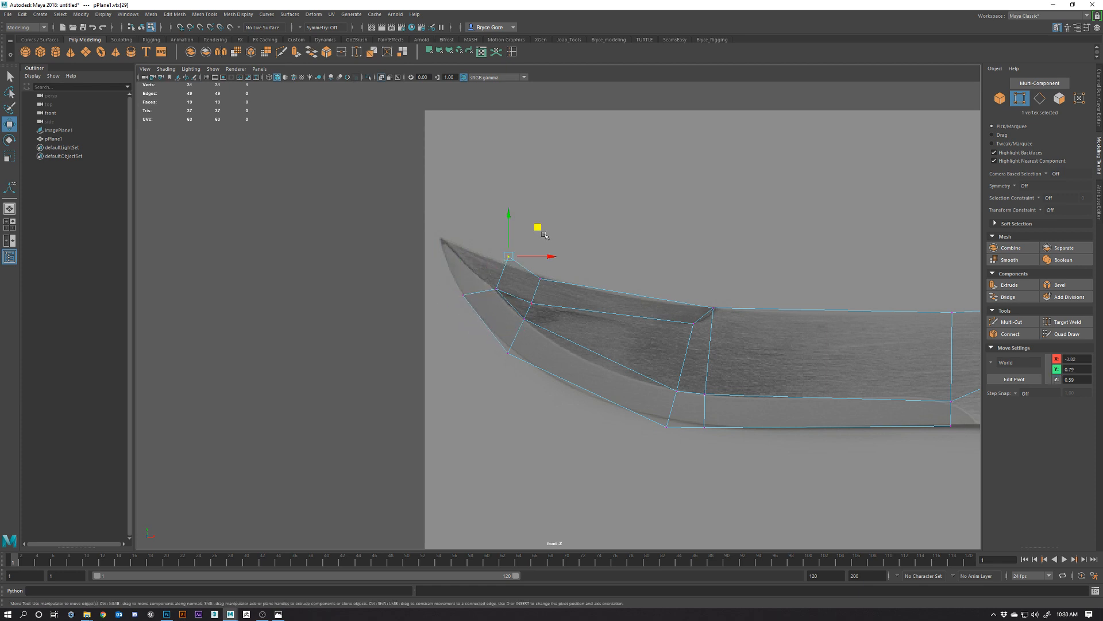
mouse_move(537, 227)
mouse_down()
mouse_move(502, 235)
mouse_move(526, 230)
mouse_up()
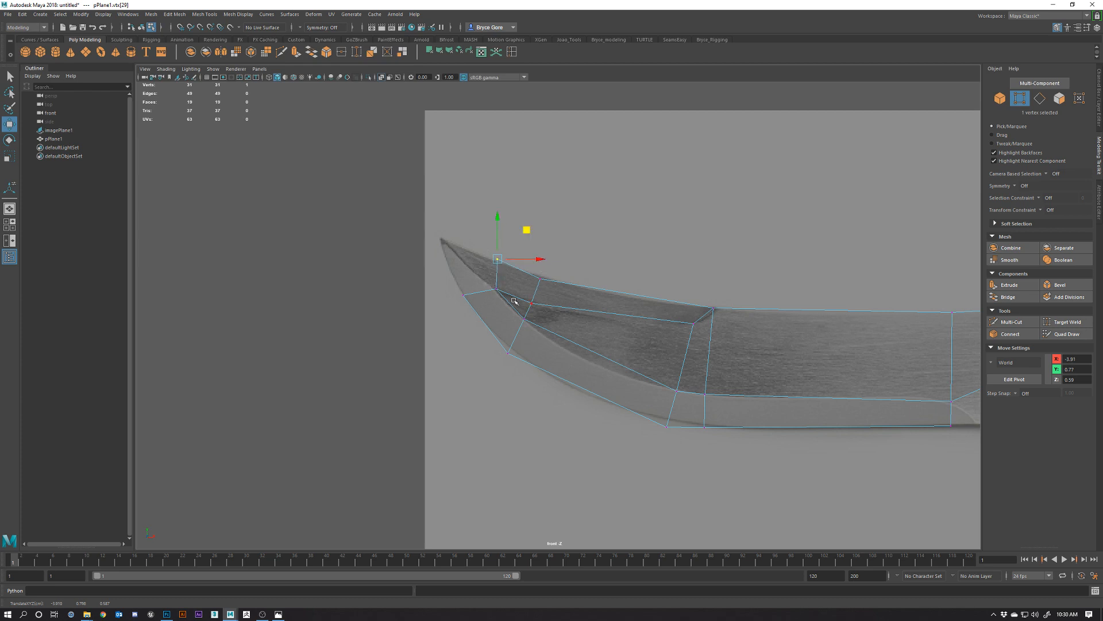
Extrude the two front end edges of the mesh toward the blade tip.
right_drag(522, 291, 521, 267)
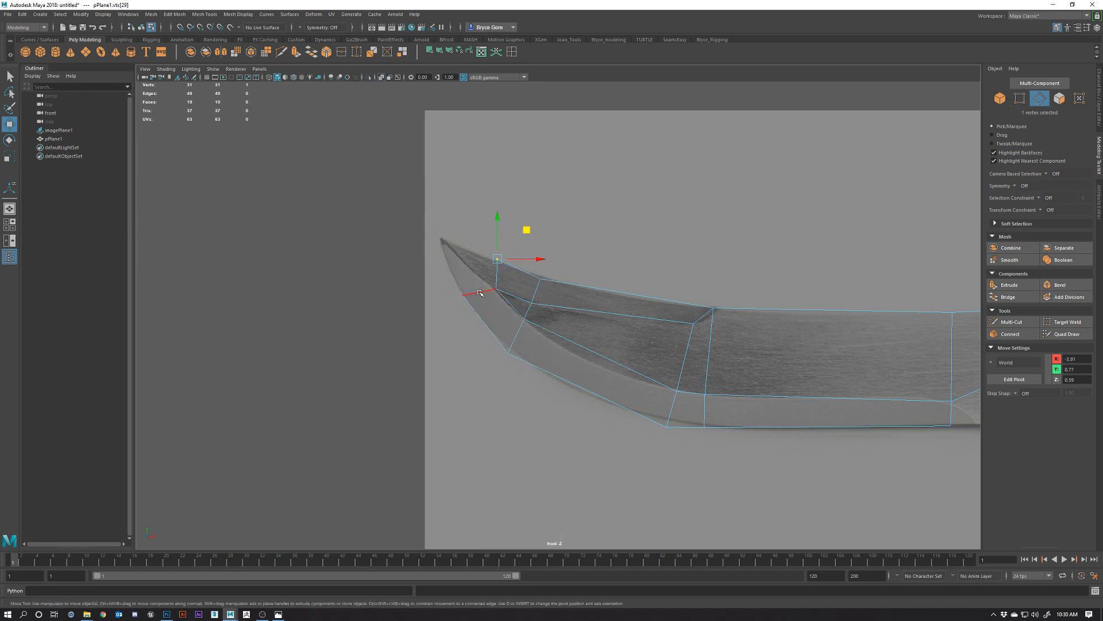
click(481, 293)
shift+click(498, 272)
key(ctrl+e)
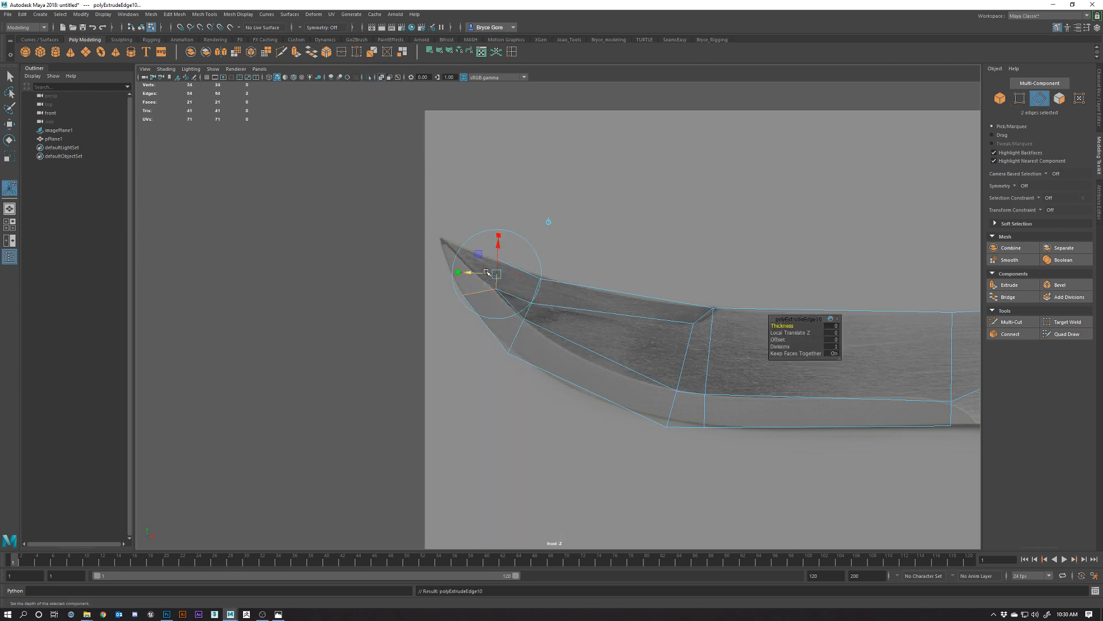
drag(483, 271, 444, 236)
Move the middle vertex of the extruded end onto the blade's pointed tip.
right_drag(492, 296, 457, 300)
click(572, 334)
key(w)
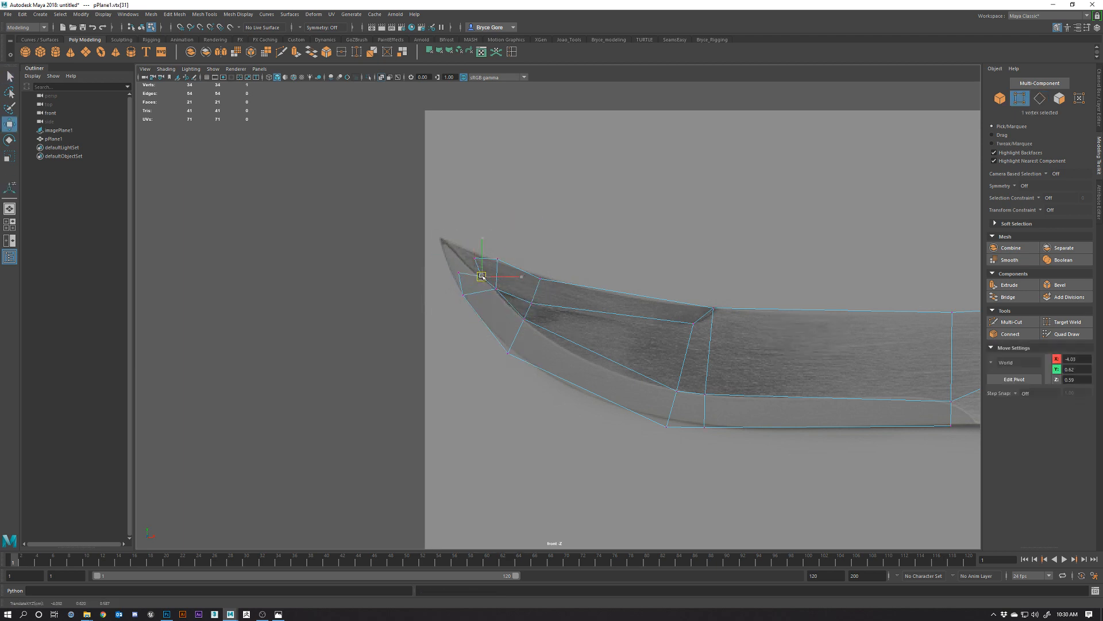
drag(482, 276, 442, 239)
Delete the extra vertices on the cutting edge and spine just behind the blade tip.
click(461, 274)
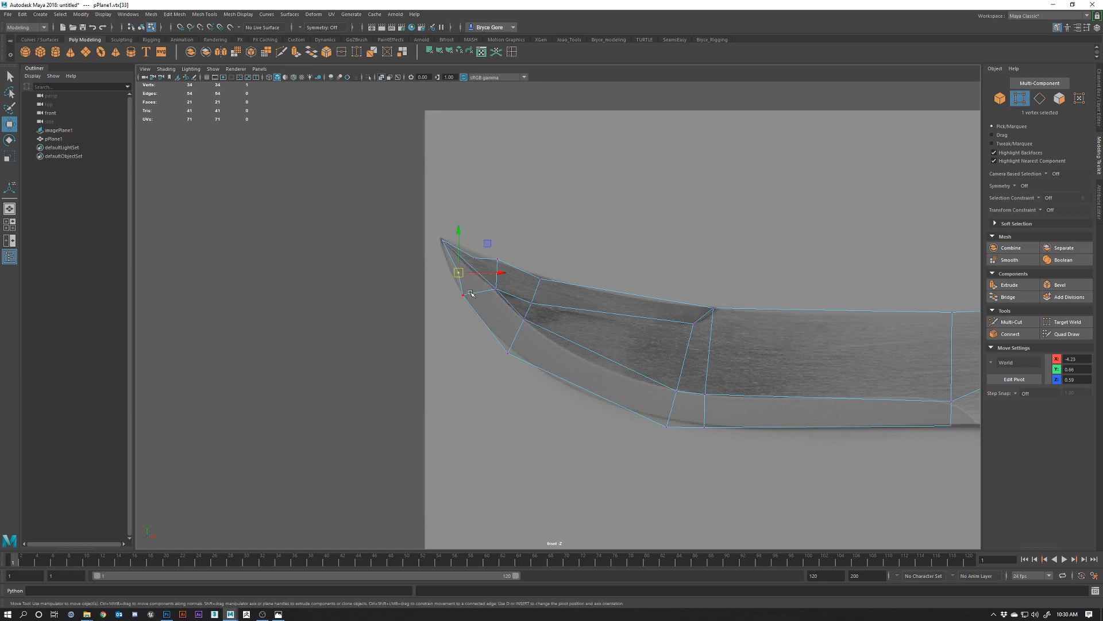
key(Delete)
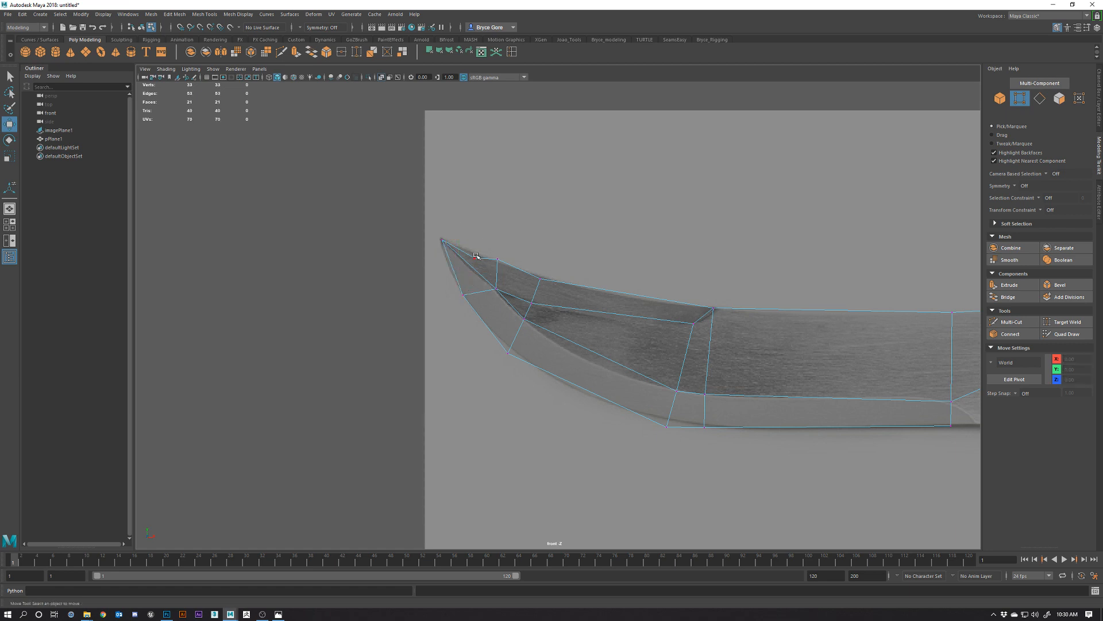
click(476, 257)
key(Delete)
Fit the tip vertex and the neighbouring spine and cutting-edge vertices to the blade outline in the reference photo.
click(495, 260)
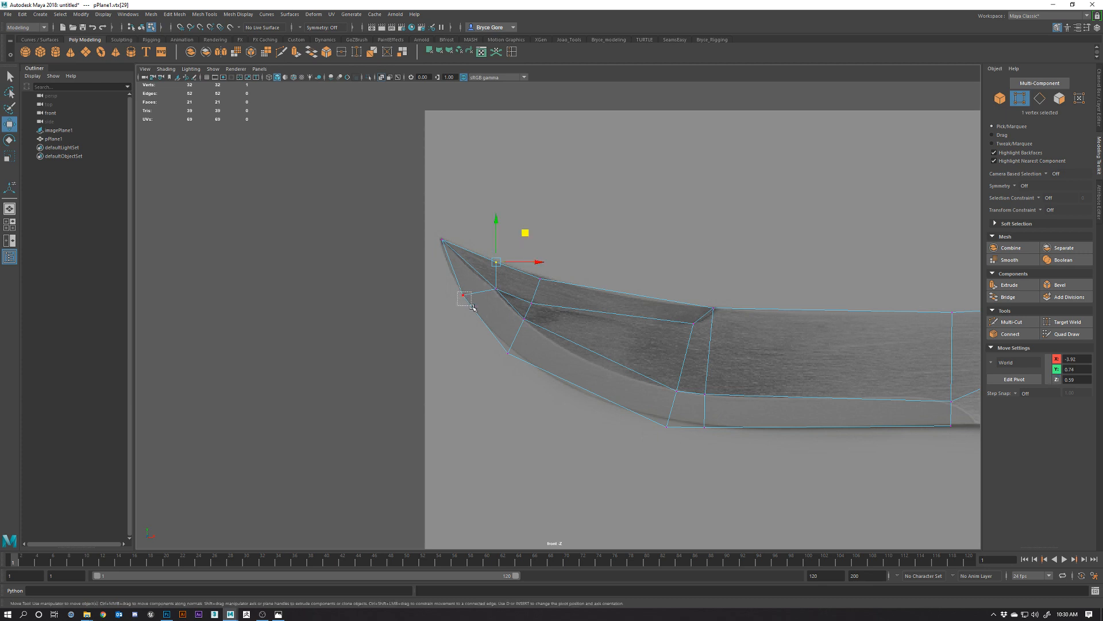
click(449, 246)
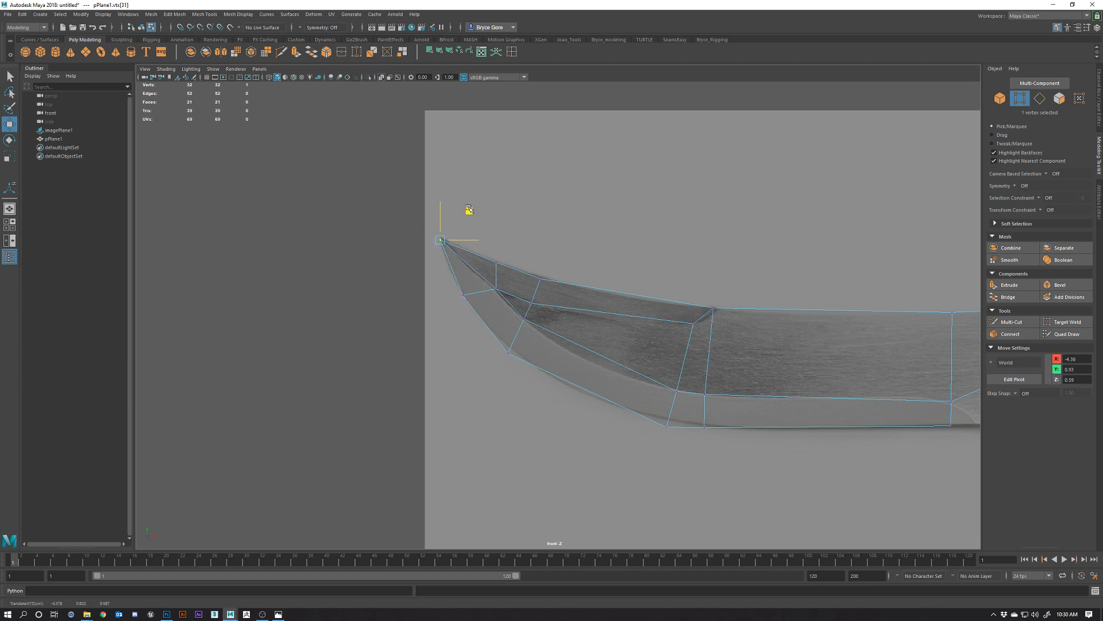
click(470, 299)
drag(493, 267, 495, 268)
click(509, 351)
drag(540, 326, 537, 321)
Adjust the second vertex row behind the tip, shifting its spine vertex toward the handle and fitting its cutting-edge and inner vertices.
click(538, 277)
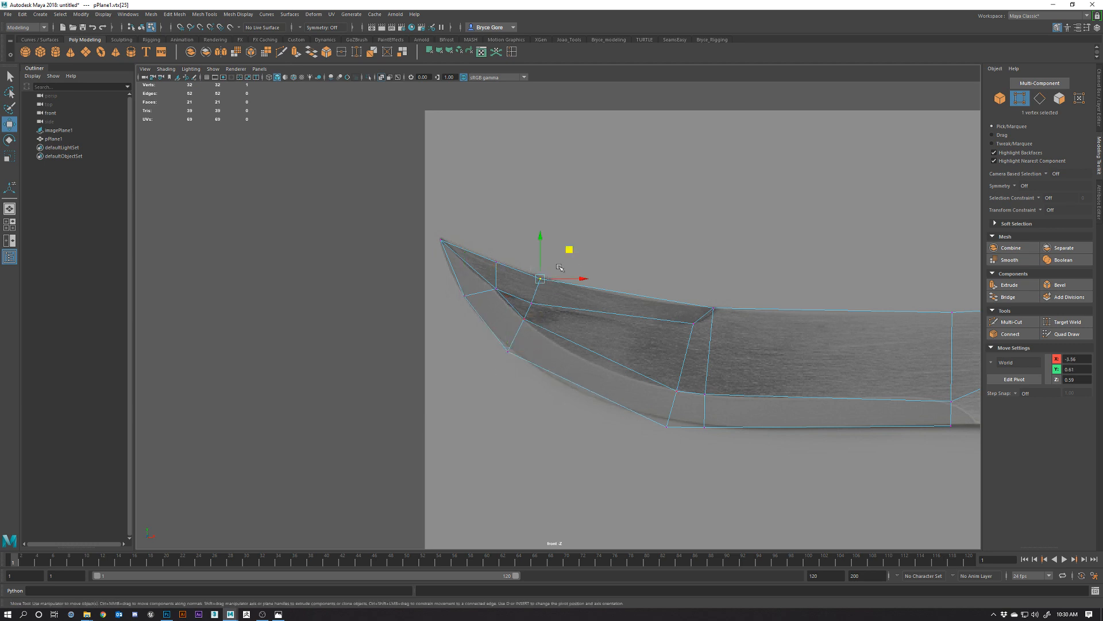
drag(564, 246, 583, 251)
click(508, 352)
mouse_move(538, 324)
mouse_down()
mouse_move(525, 320)
mouse_move(535, 315)
mouse_up()
click(532, 304)
drag(560, 274, 556, 293)
click(527, 322)
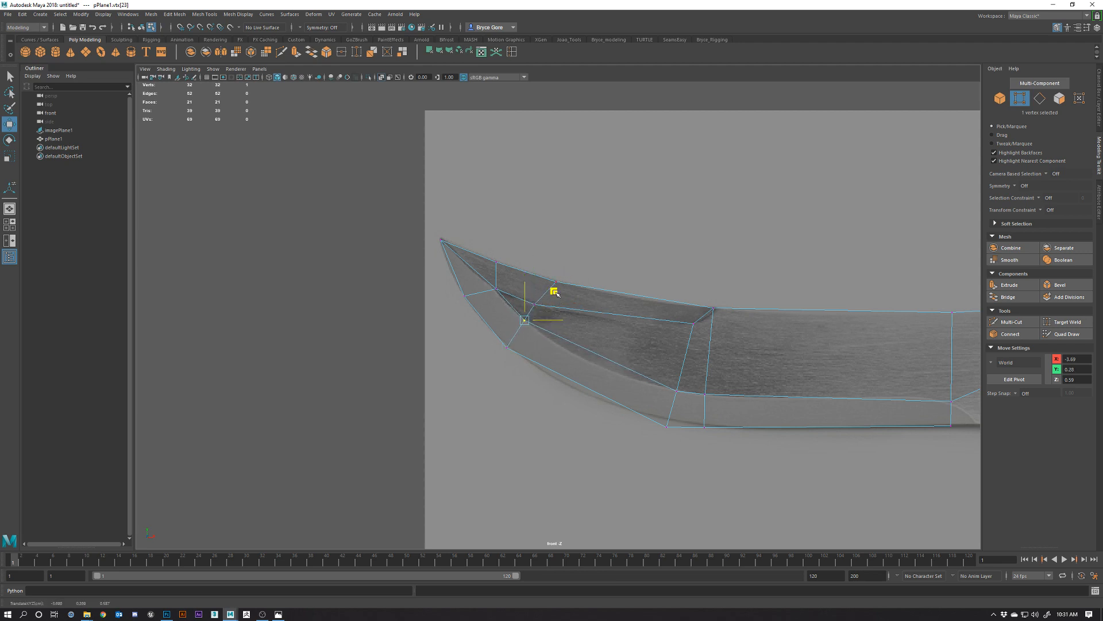
Insert an edge loop across the middle of the front blade section, from the spine to the cutting edge.
alt+right_drag(635, 378, 567, 334)
alt+middle_drag(566, 334, 548, 326)
alt+right_drag(638, 370, 688, 398)
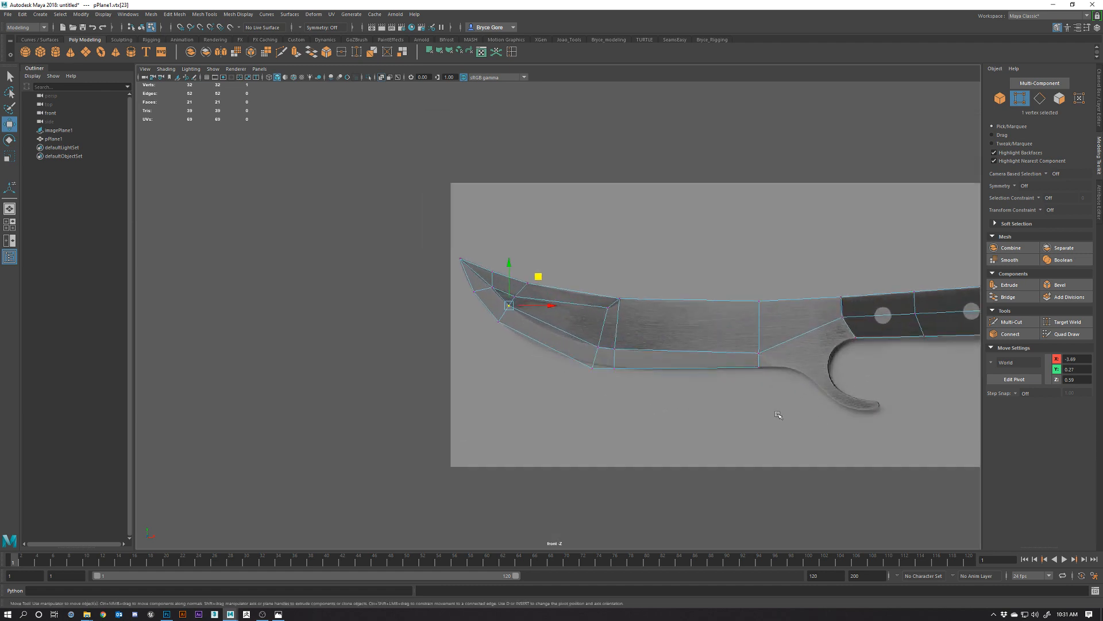
alt+middle_drag(688, 399, 674, 397)
scroll(586, 318, up, 1)
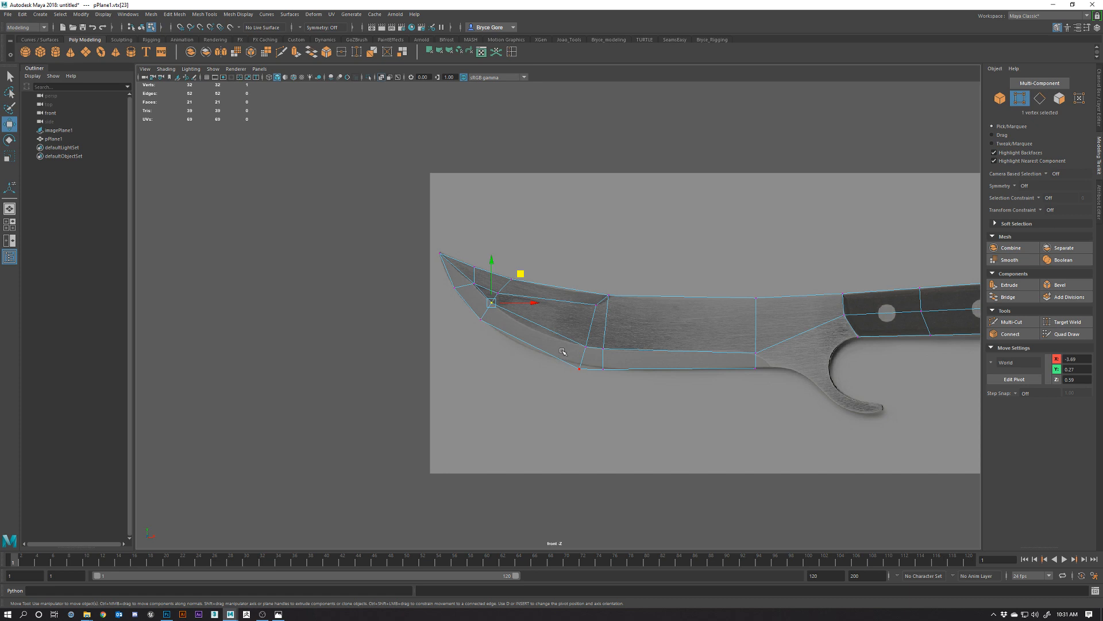
key(g)
drag(539, 328, 538, 327)
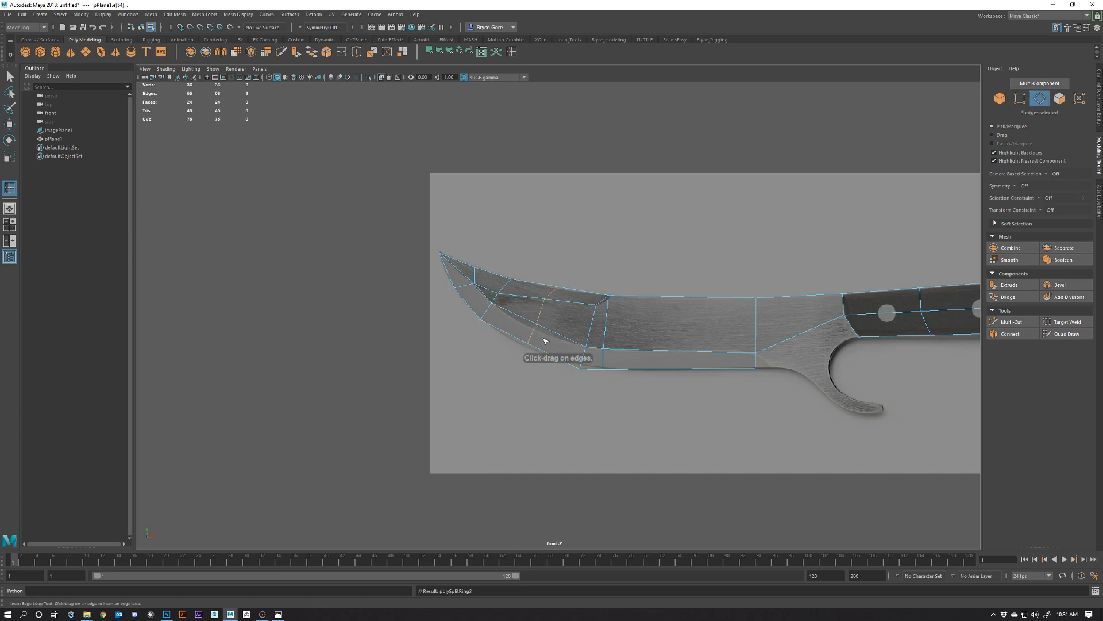
Move the new loop's lower and upper edge segments outward to follow the curved cutting edge and spine.
key(w)
right_drag(545, 338, 500, 331)
scroll(515, 336, up, 1)
click(543, 316)
middle_drag(543, 316, 547, 320)
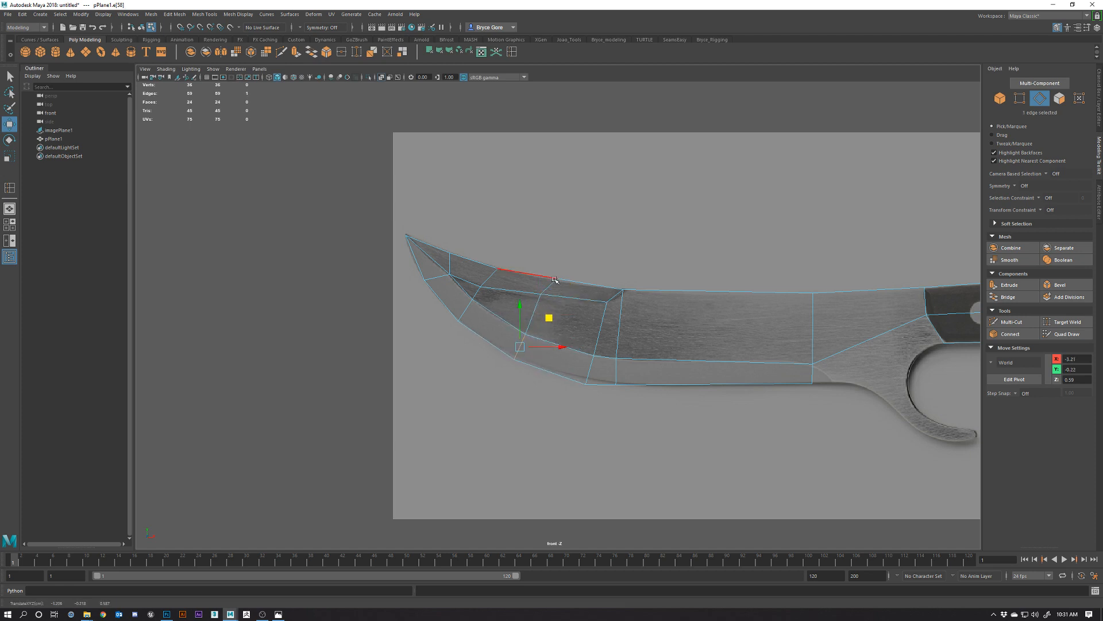
click(540, 311)
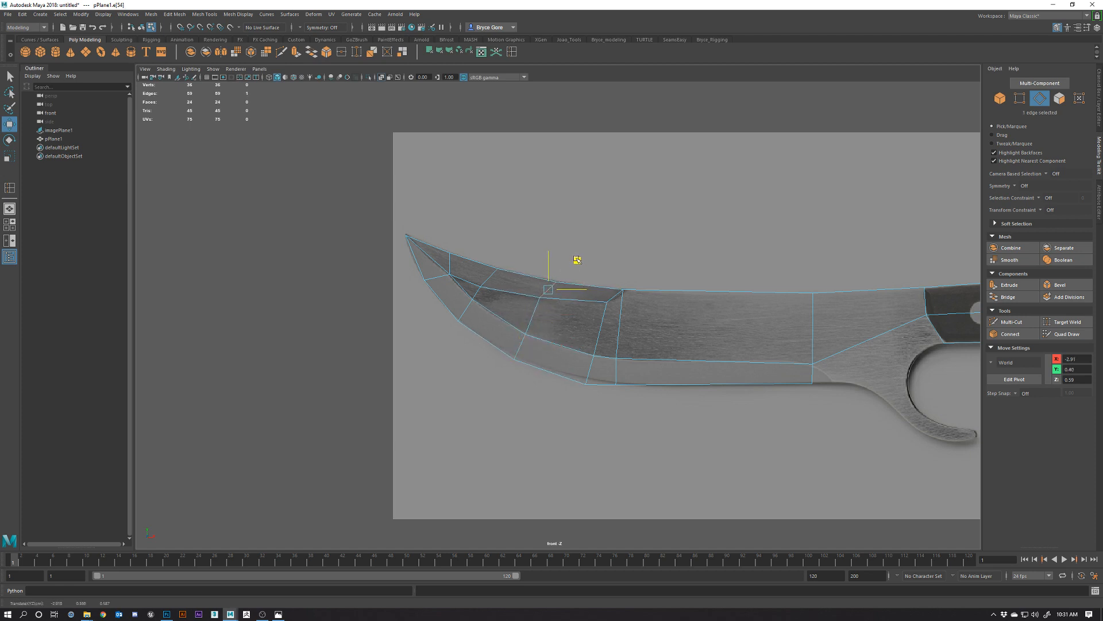
Nudge the inner upper vertex nearer the tip and move the new loop's spine vertex onto the blade outline.
right_drag(545, 310, 484, 294)
scroll(489, 293, up, 2)
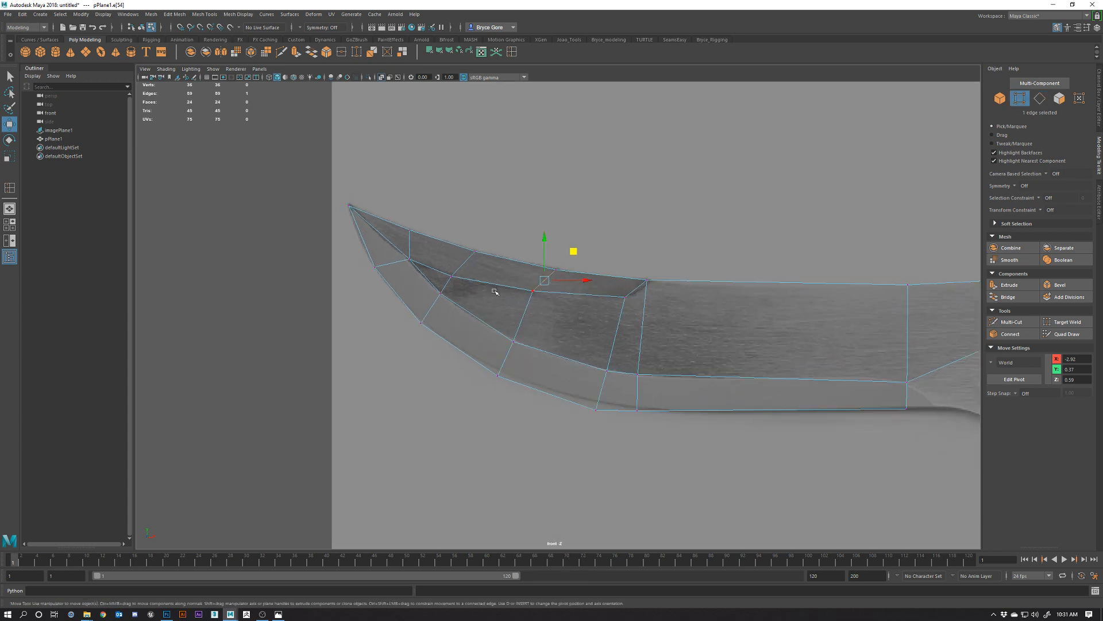
click(454, 276)
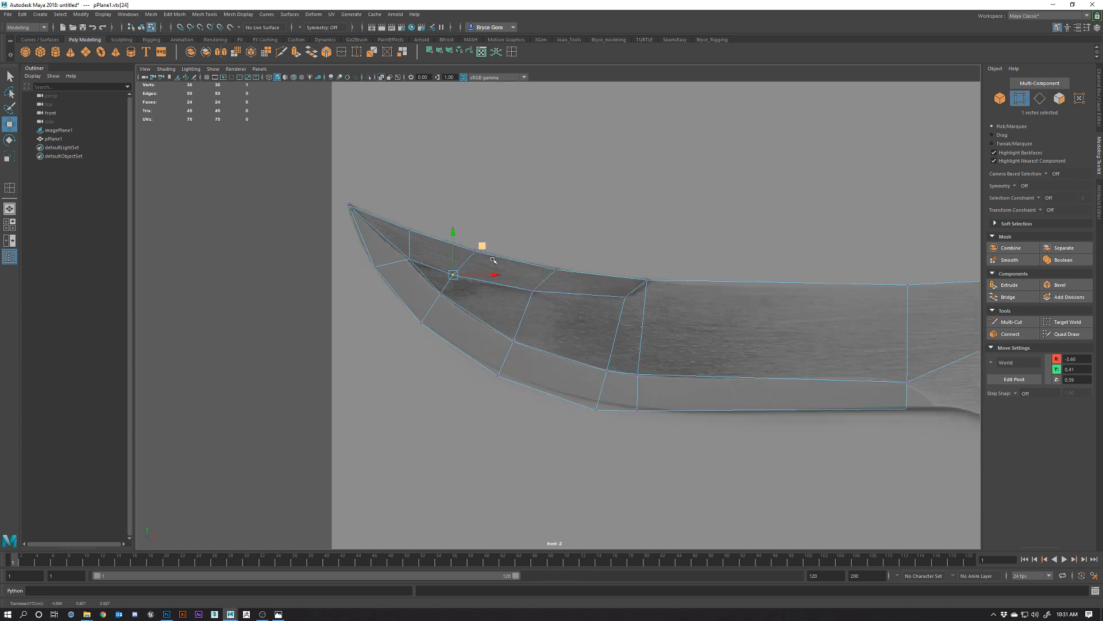
mouse_move(547, 260)
mouse_down()
mouse_move(571, 280)
mouse_move(547, 266)
mouse_up()
Fit the new loop's cutting-edge vertex and the next cutting-edge vertex toward the handle to the curved blade outline.
drag(487, 367, 518, 406)
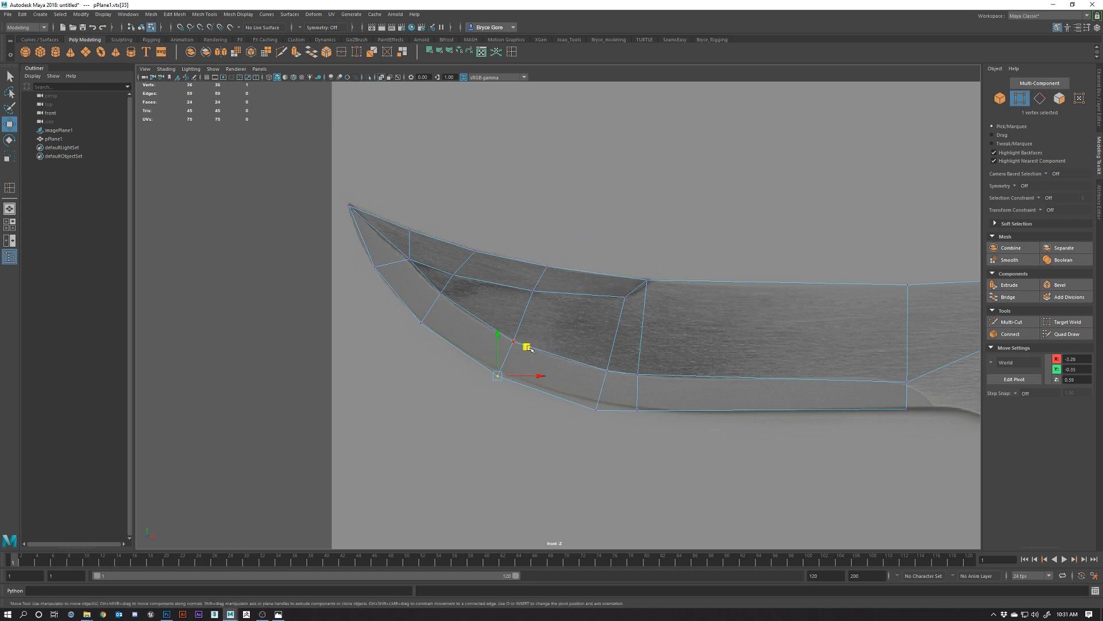
drag(528, 351, 532, 346)
drag(592, 420, 625, 371)
alt+middle_drag(683, 427, 564, 421)
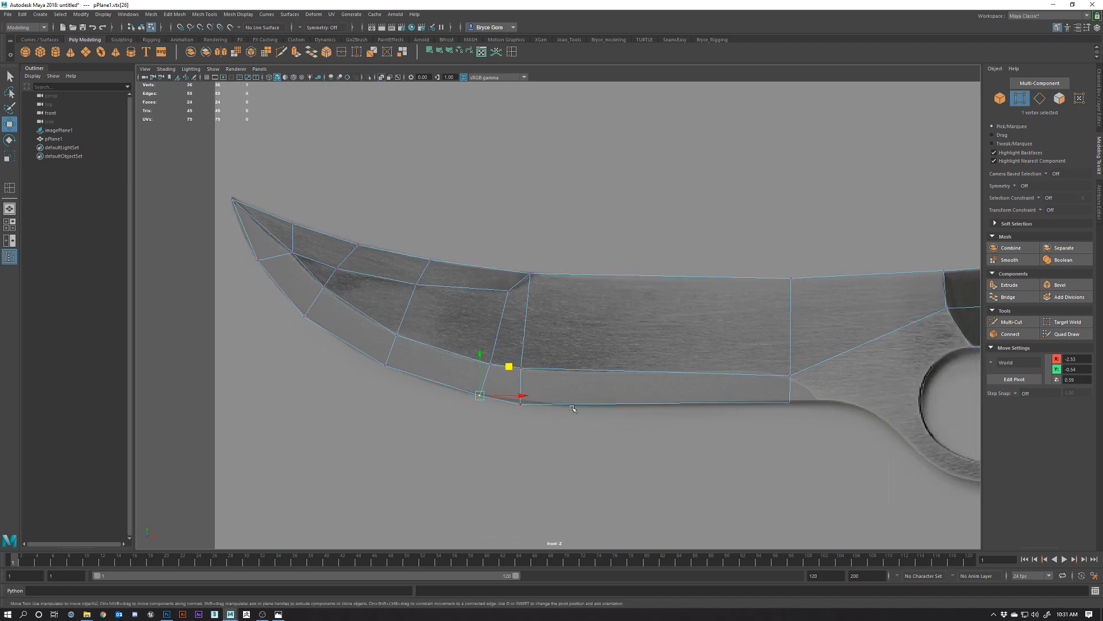
Target-weld the extra loop's lower inner vertex and cutting-edge vertex onto the neighbouring vertices toward the handle.
click(555, 434)
drag(520, 365, 531, 376)
drag(484, 364, 500, 378)
click(1067, 322)
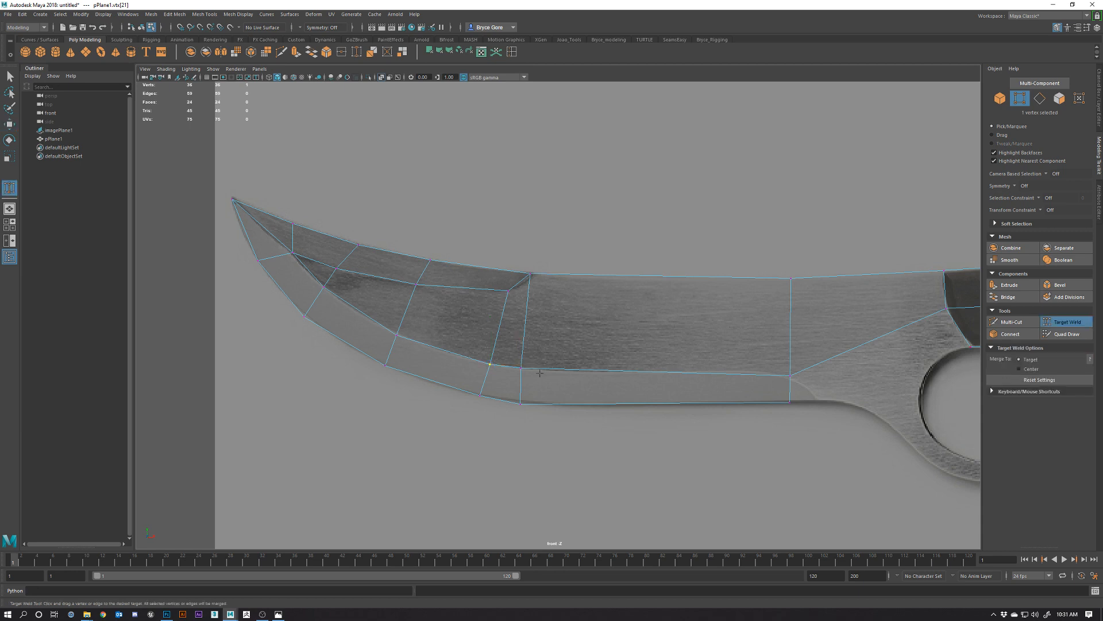
drag(490, 365, 520, 403)
key(w)
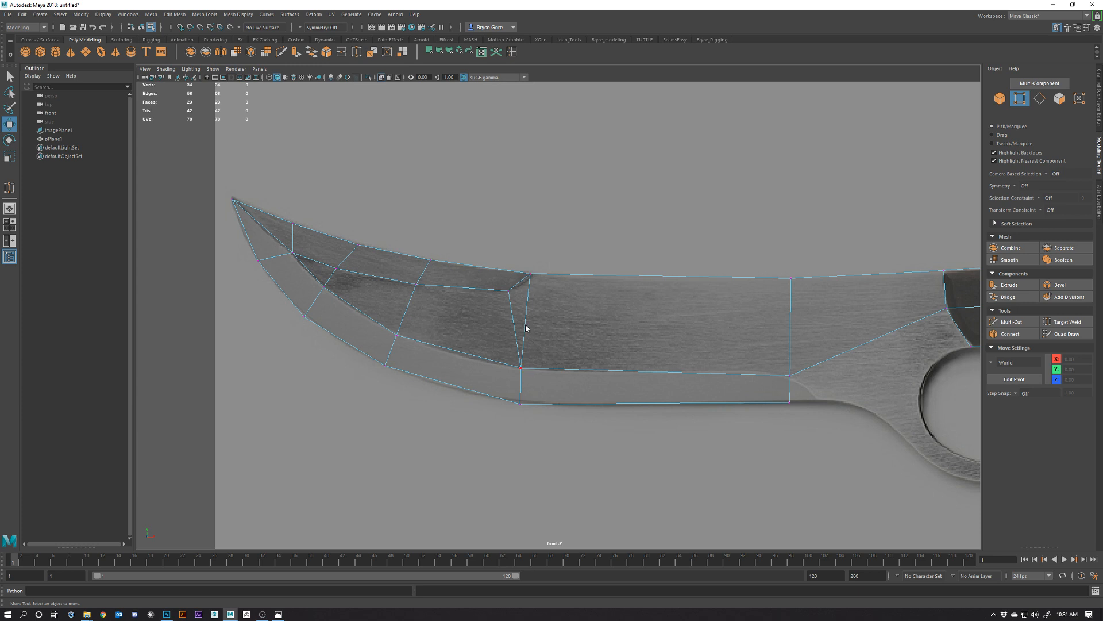
Cut a new slanted edge from the welded inner vertex up to the spine, slightly handle-side of the existing edge.
mouse_move(526, 328)
right_down()
mouse_move(525, 309)
mouse_move(528, 325)
right_up()
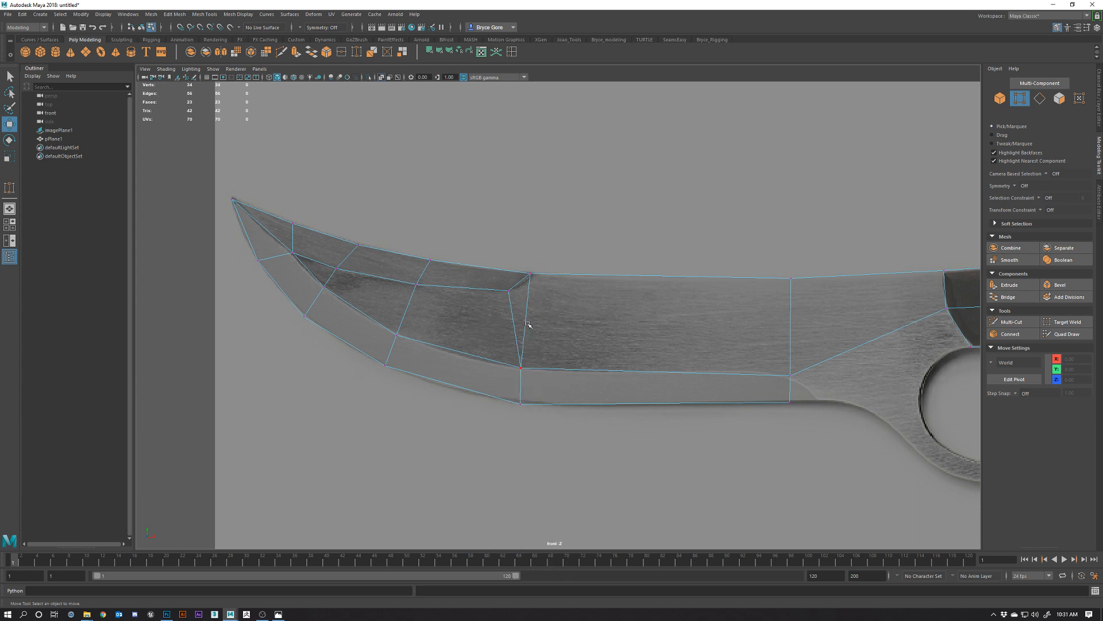
click(1016, 321)
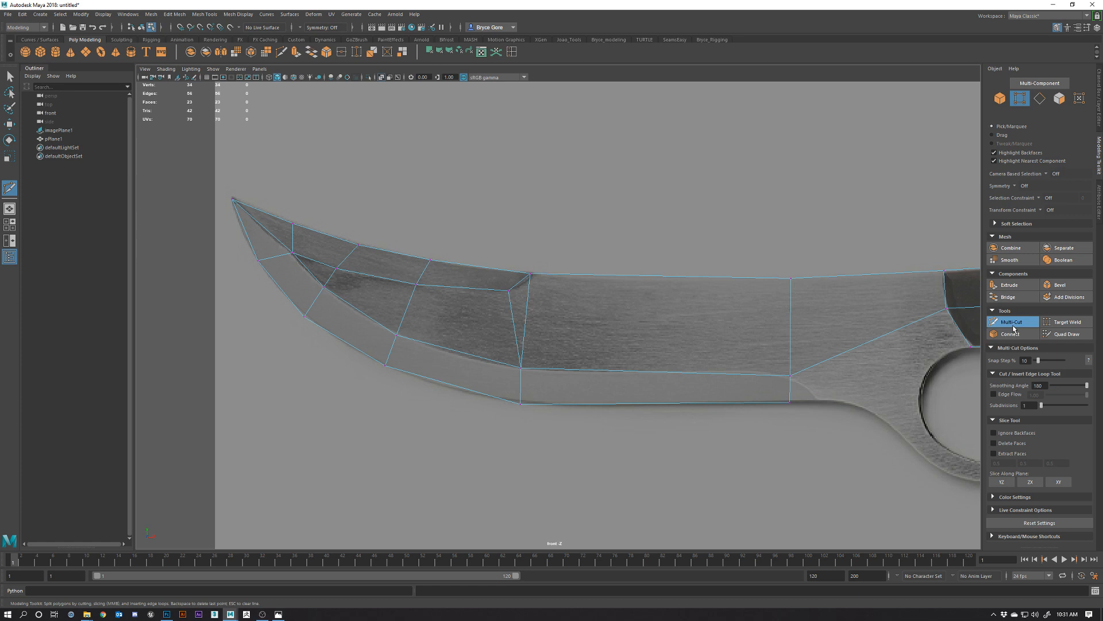
click(521, 368)
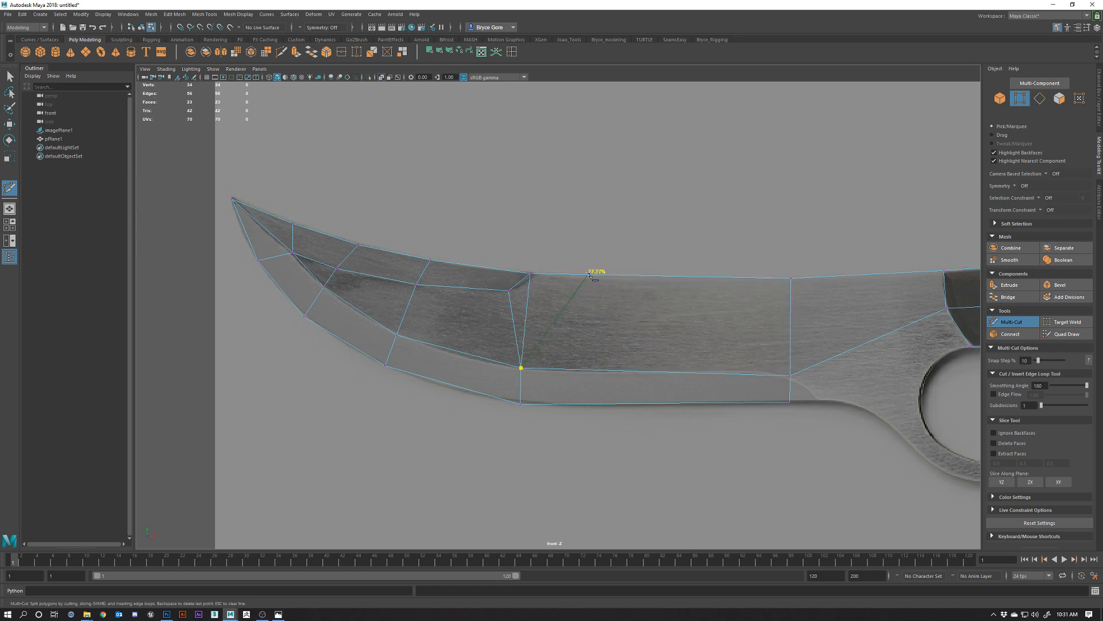
click(566, 273)
key(w)
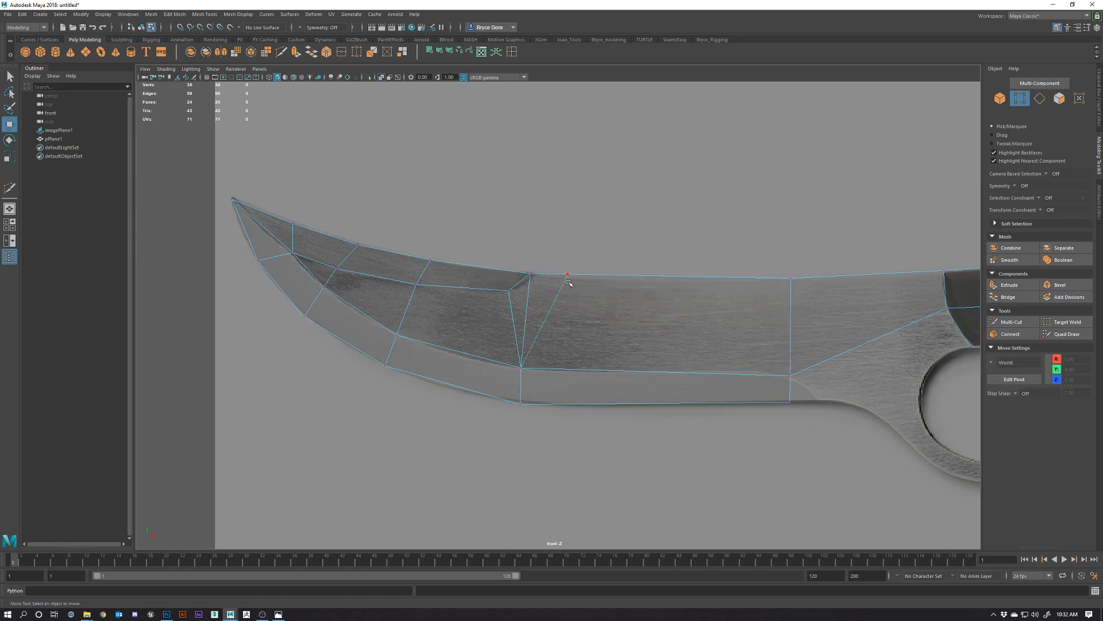
Delete the old edge running from the welded inner vertex to the spine corner, beside the new cut.
right_drag(561, 291, 529, 309)
click(529, 309)
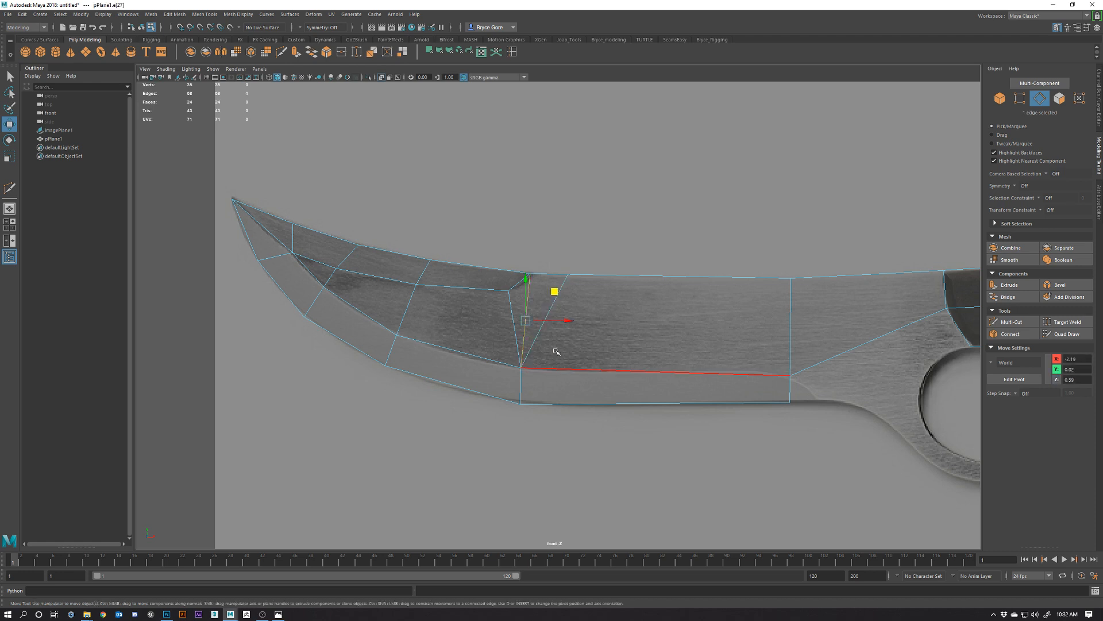
key(Delete)
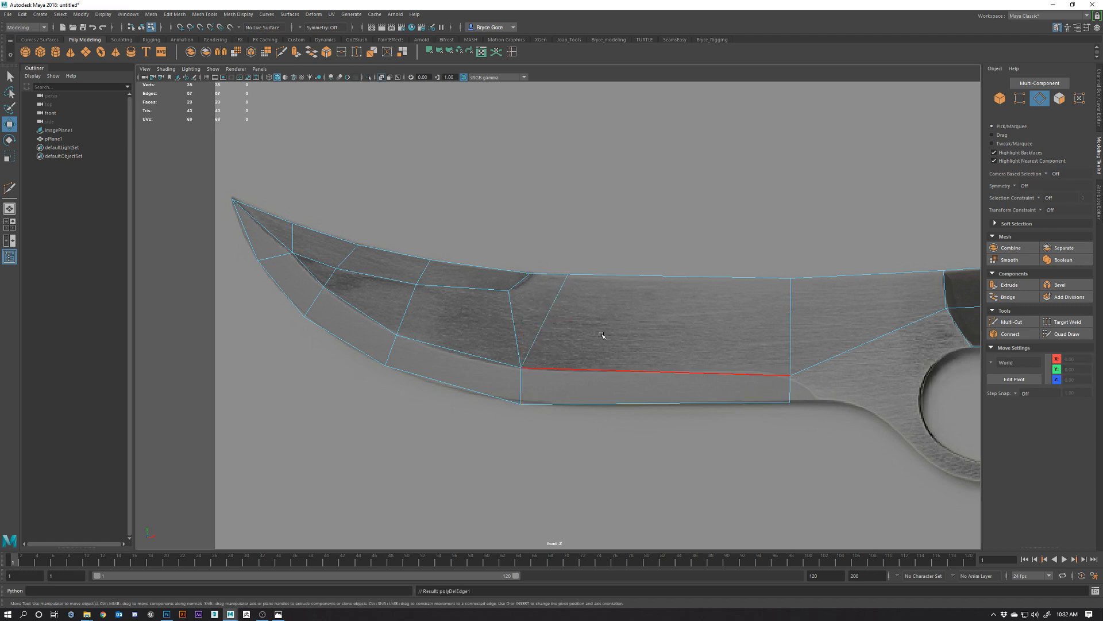
Insert an edge loop across the front blade section just before the welded vertices, from spine to cutting edge.
alt+right_drag(637, 384, 596, 443)
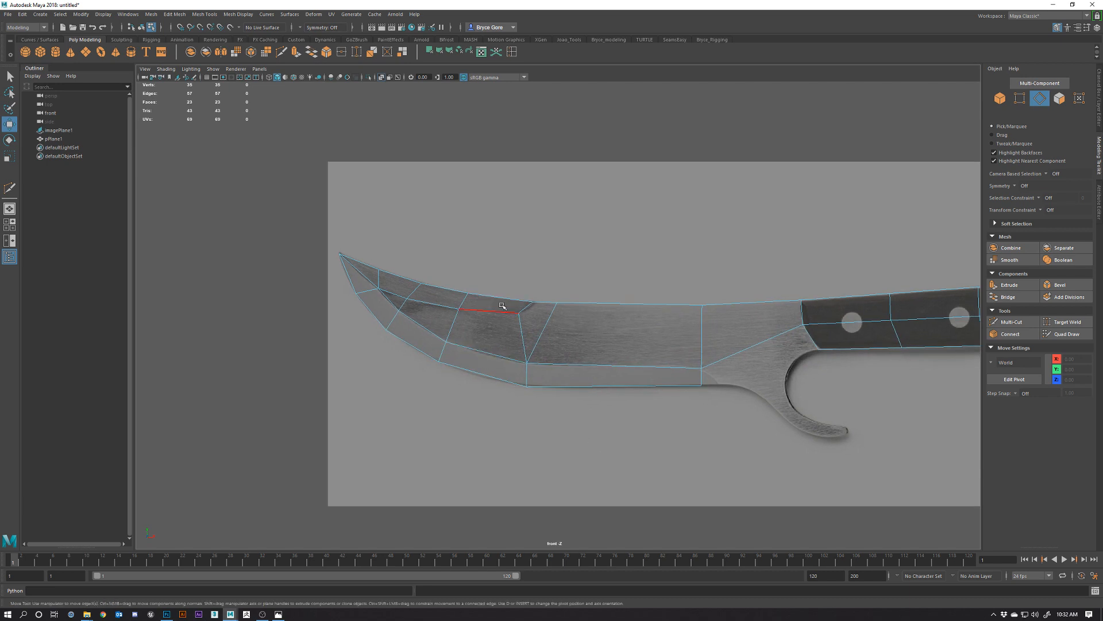
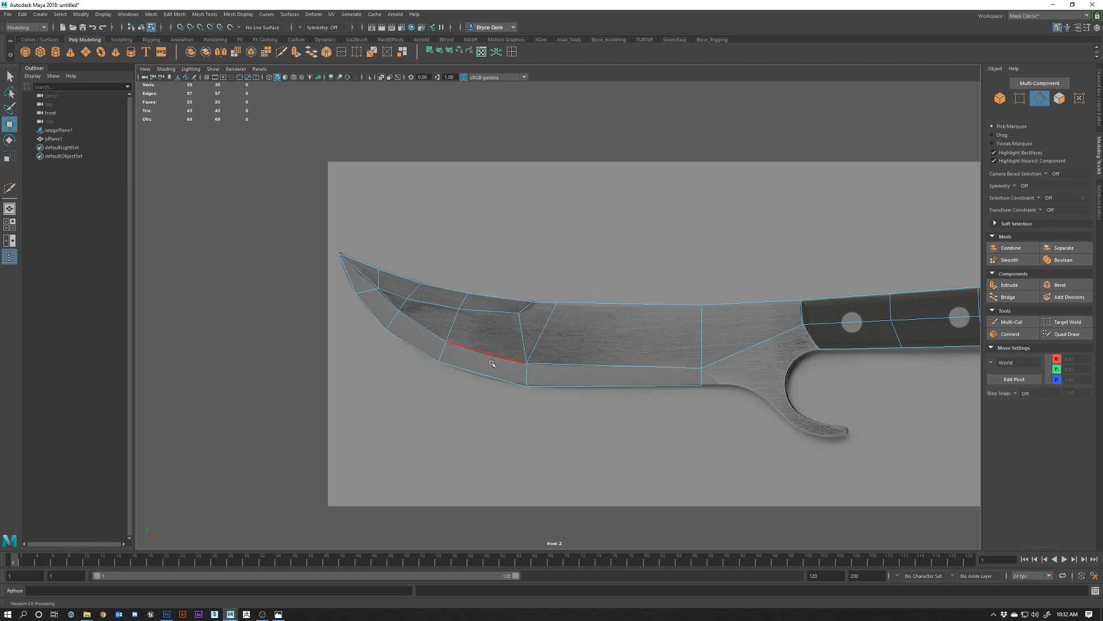
shift+right_drag(492, 379, 466, 371)
click(500, 314)
key(w)
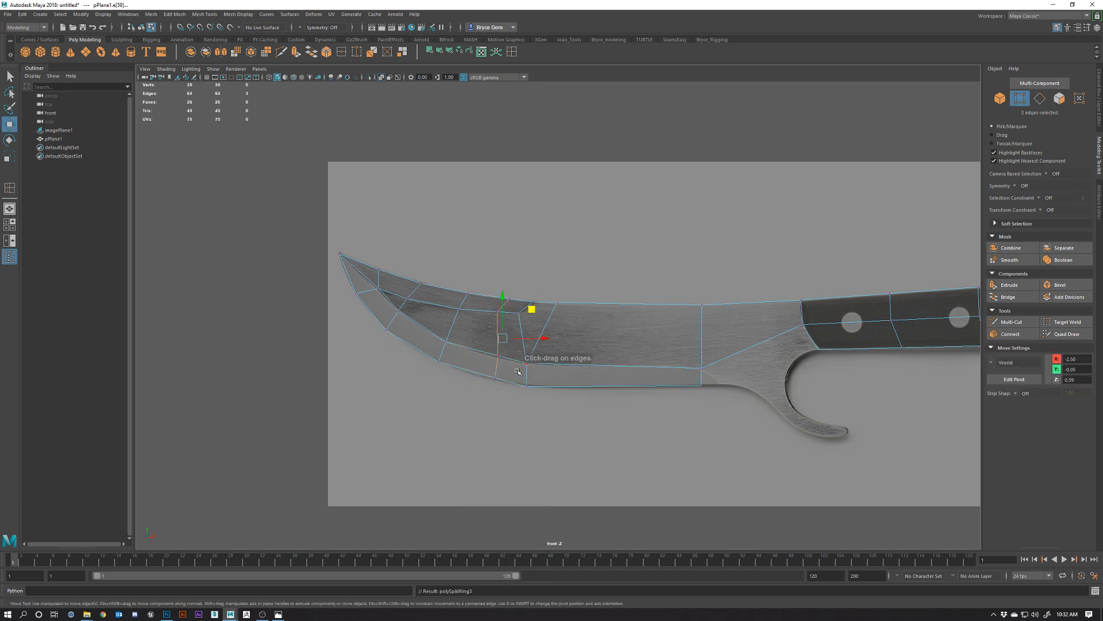
Move the new loop's lower two vertices toward the tip and fit them to the bevel line and cutting edge.
scroll(464, 369, up, 2)
drag(455, 365, 482, 425)
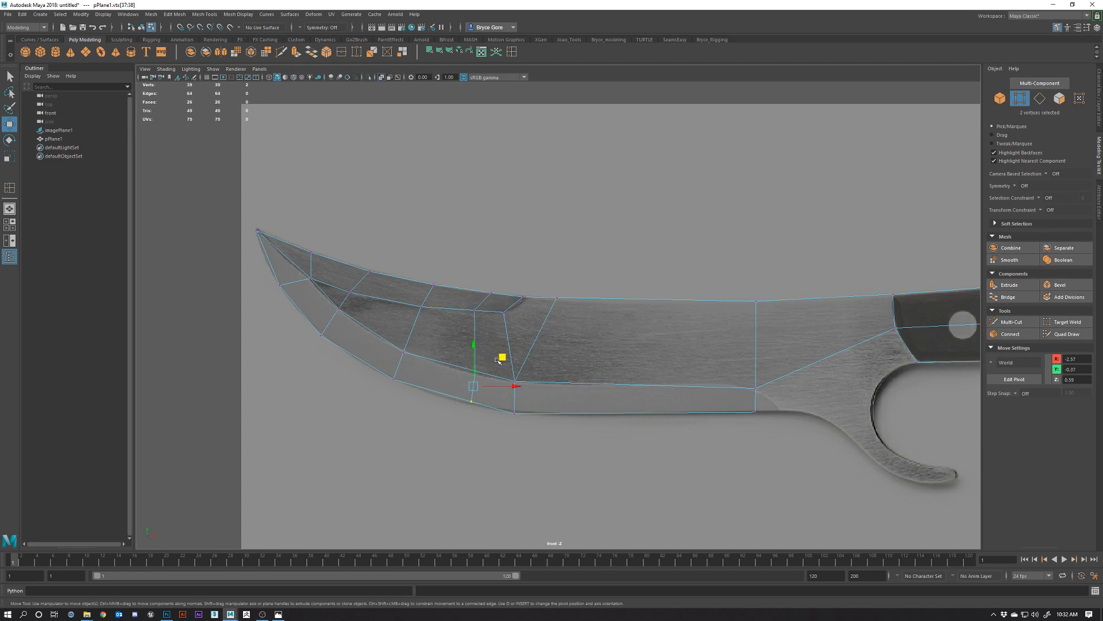
drag(500, 360, 483, 358)
click(443, 393)
drag(443, 393, 461, 416)
drag(482, 370, 481, 373)
Slide the lower and upper vertex pairs of the next loop toward the tip along the blade outline.
drag(386, 338, 412, 400)
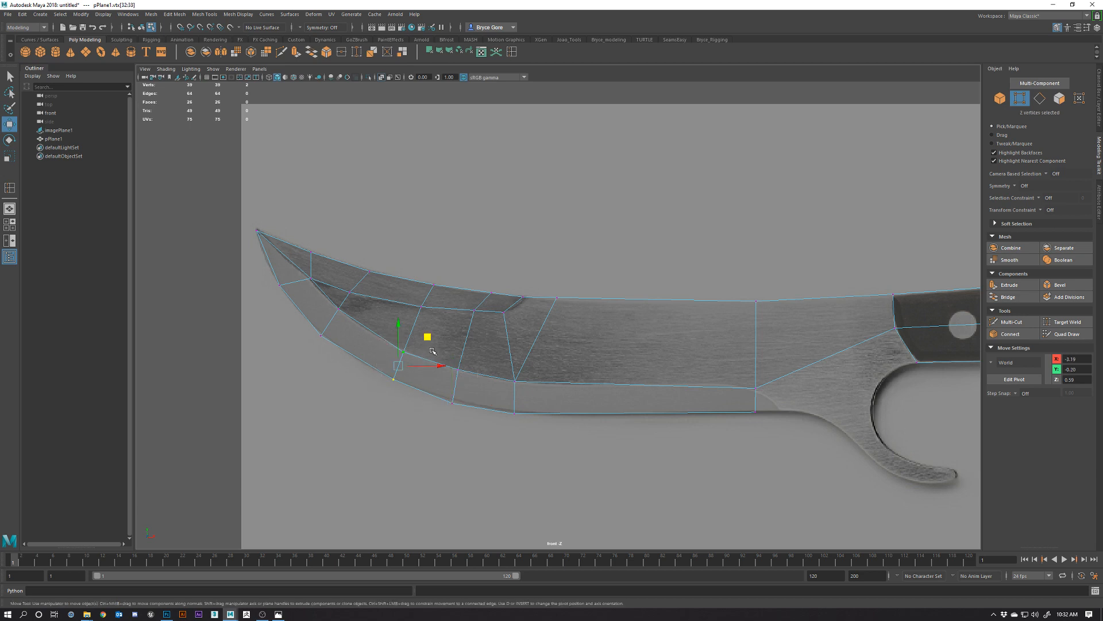
drag(429, 337, 421, 330)
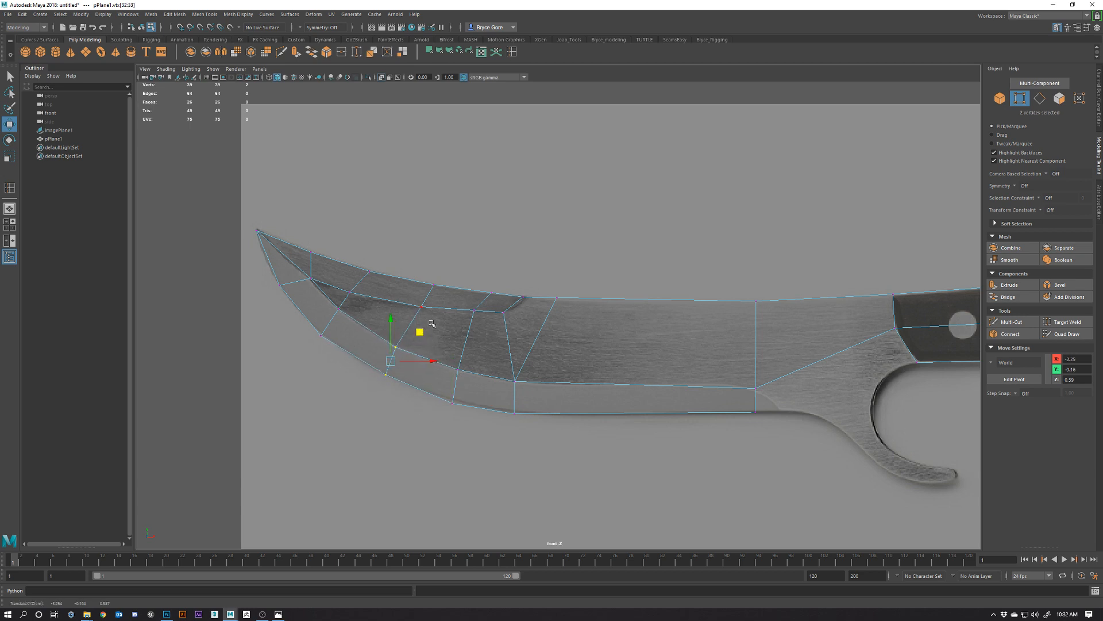
drag(416, 265, 446, 319)
drag(456, 267, 447, 264)
Reposition the newest loop's upper vertices and the adjacent inner corner vertex to follow the spine and bevel curve.
click(491, 293)
drag(525, 263, 510, 283)
click(501, 306)
click(474, 311)
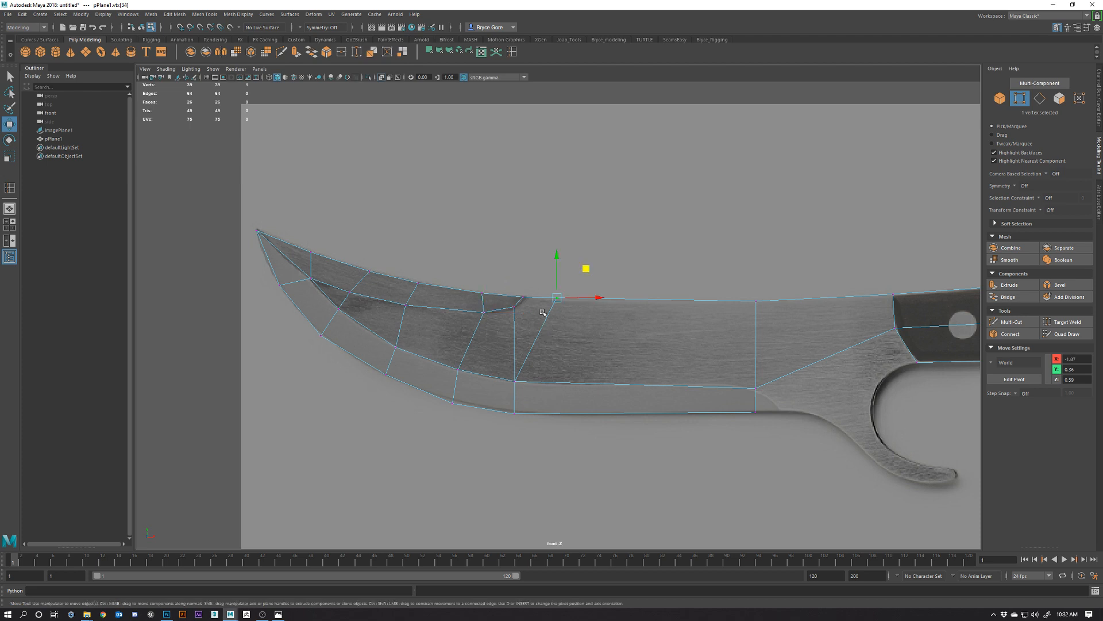
click(481, 293)
drag(509, 266, 511, 264)
Move the upper inner vertex and spine vertex of the next loop toward the tip slightly back toward the handle.
click(395, 298)
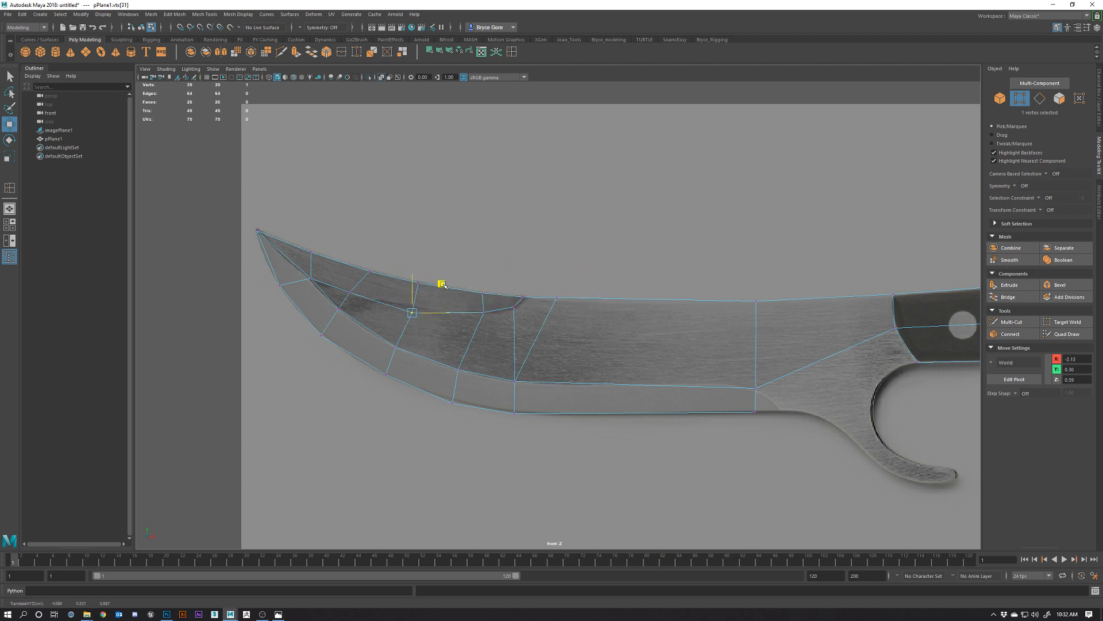
drag(435, 276, 455, 256)
click(446, 278)
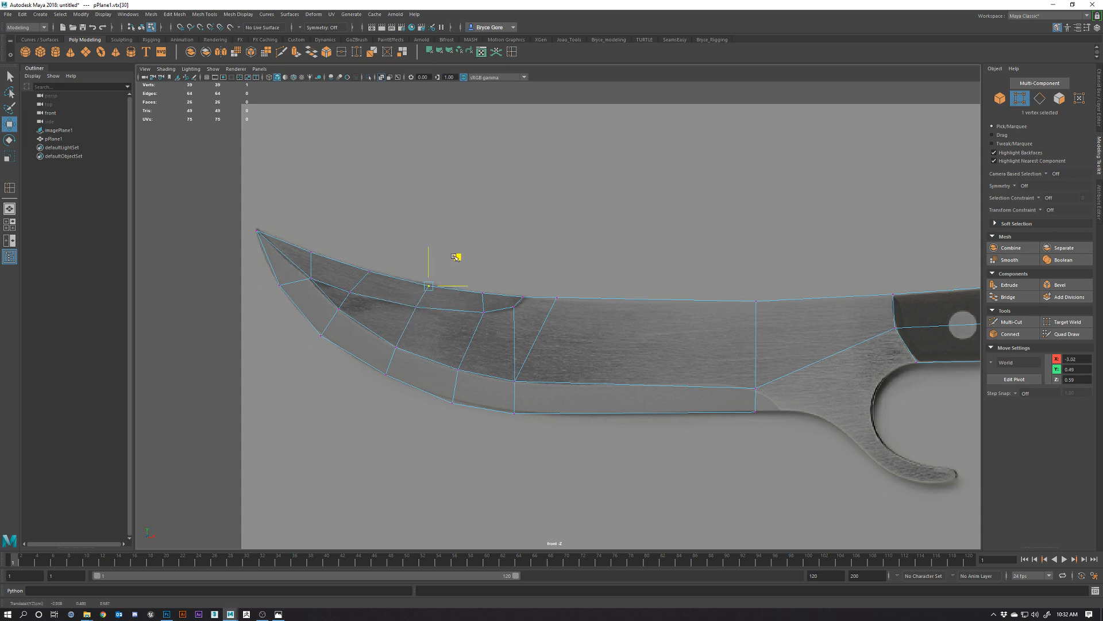
click(554, 253)
Shift the vertex pair at the cutting-edge bend toward the handle and fit its lower vertex to the blade outline.
scroll(485, 326, down, 5)
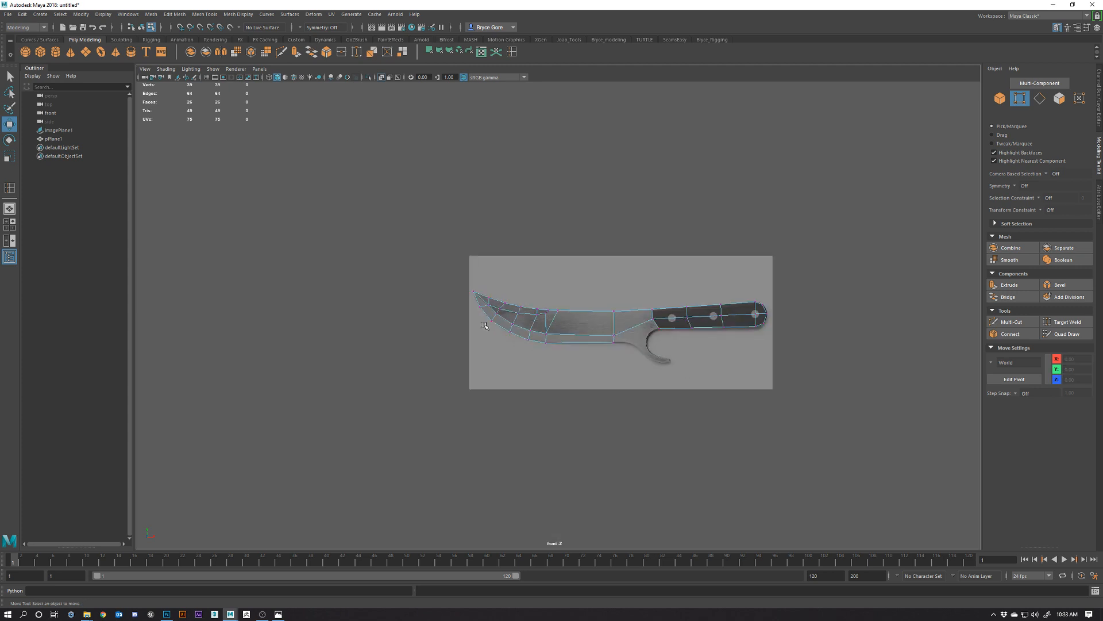
scroll(484, 326, up, 6)
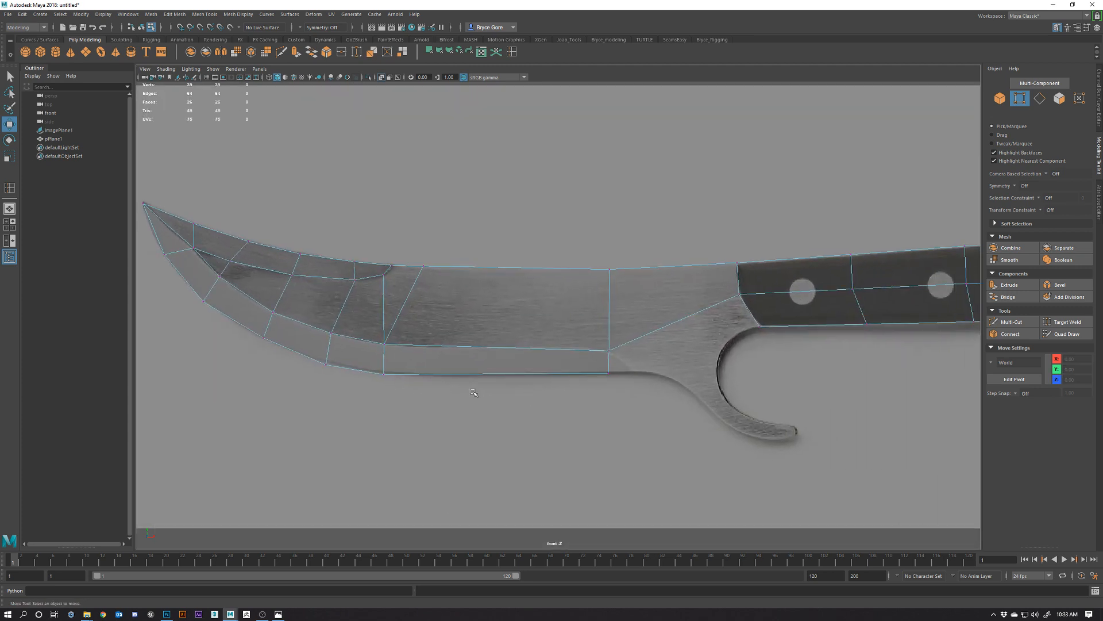
alt+middle_drag(483, 394, 541, 399)
drag(438, 340, 476, 416)
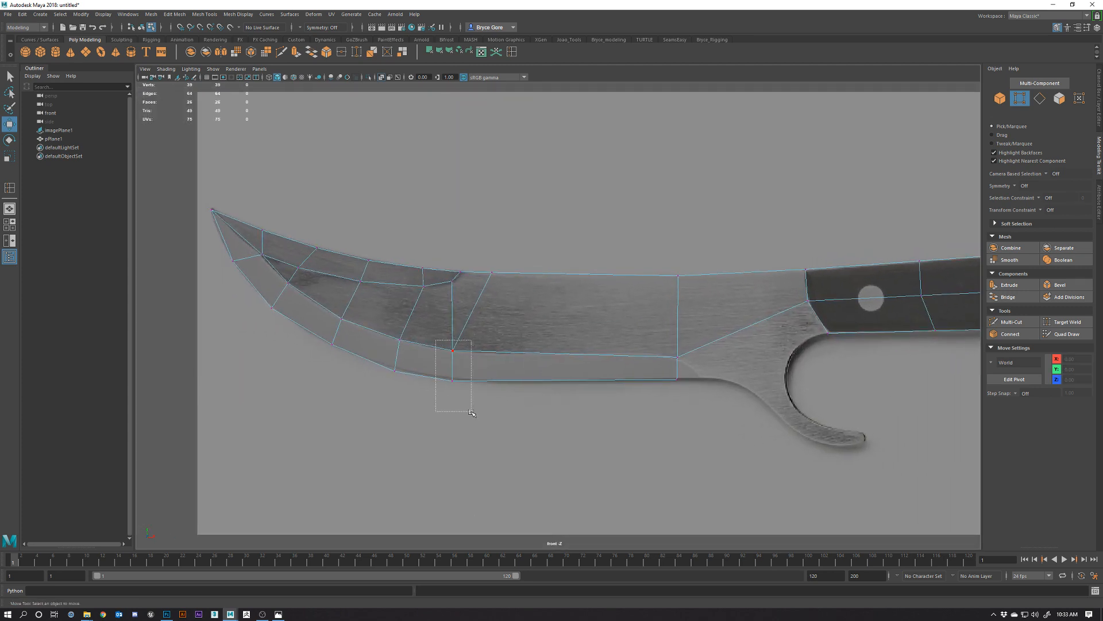
drag(478, 371, 492, 338)
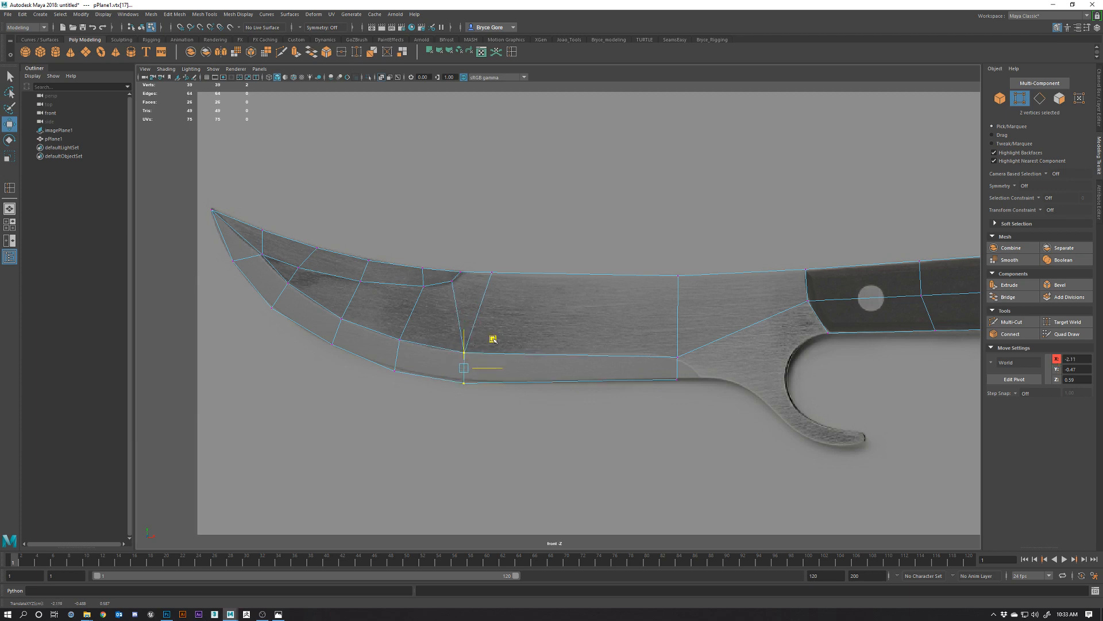
drag(483, 412, 488, 353)
alt+middle_drag(714, 438, 605, 438)
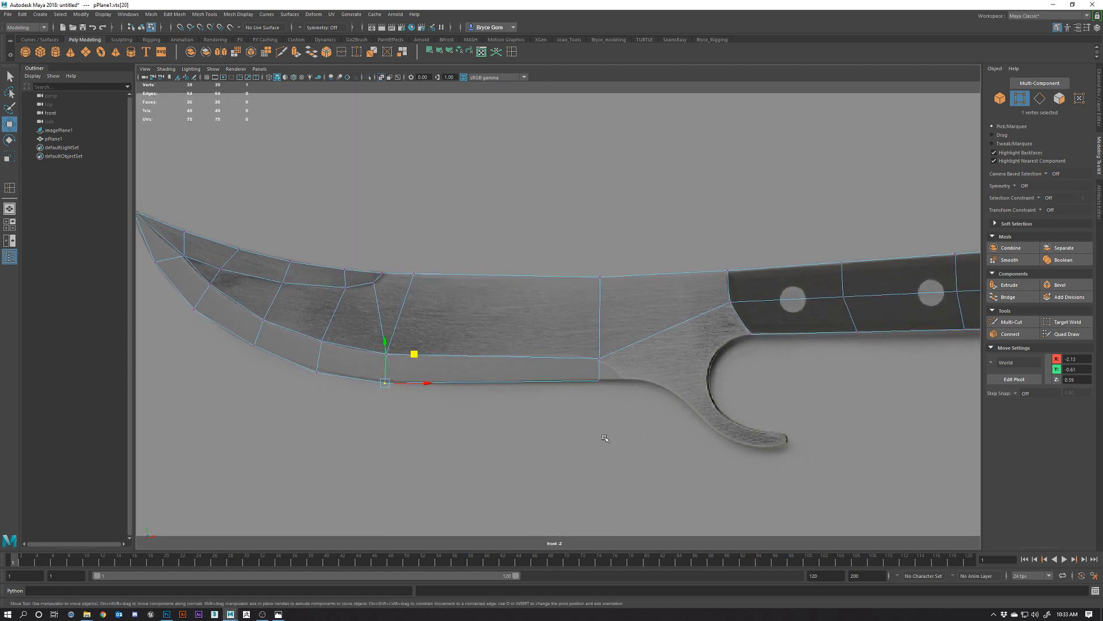
click(515, 489)
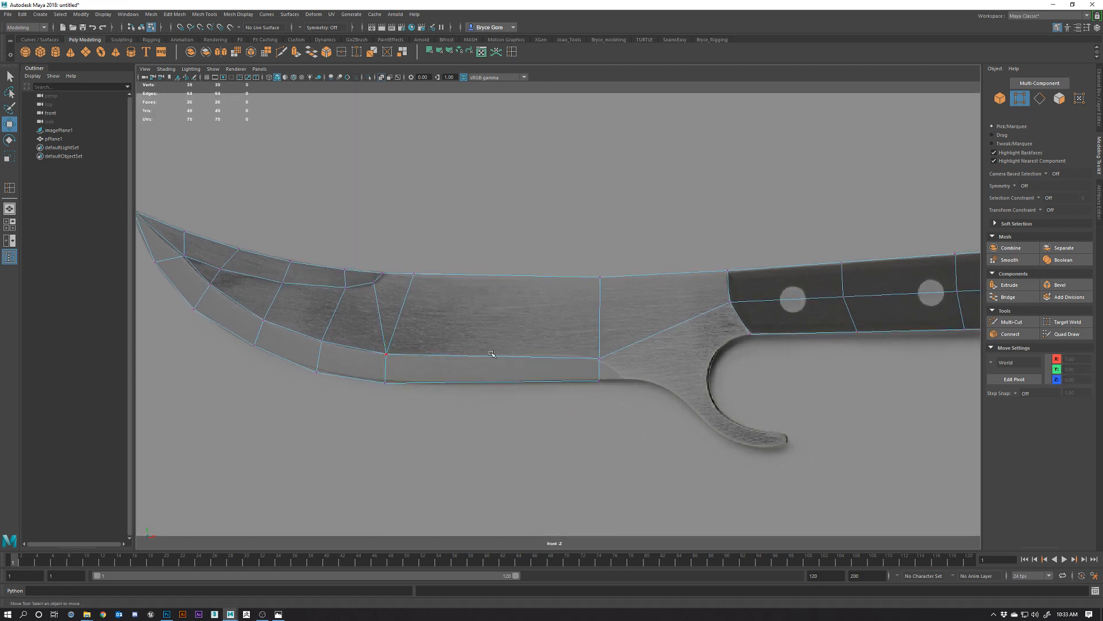
Insert an edge loop across the middle of the straight blade section, from the spine to the cutting edge.
key(g)
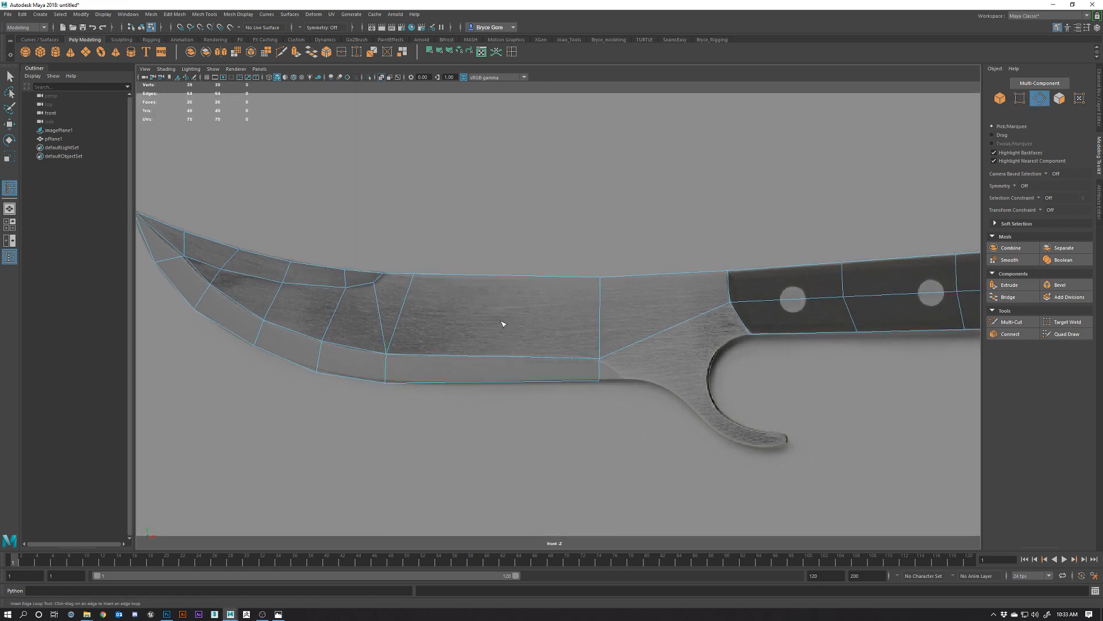
click(499, 276)
key(w)
click(512, 434)
scroll(502, 380, up, 2)
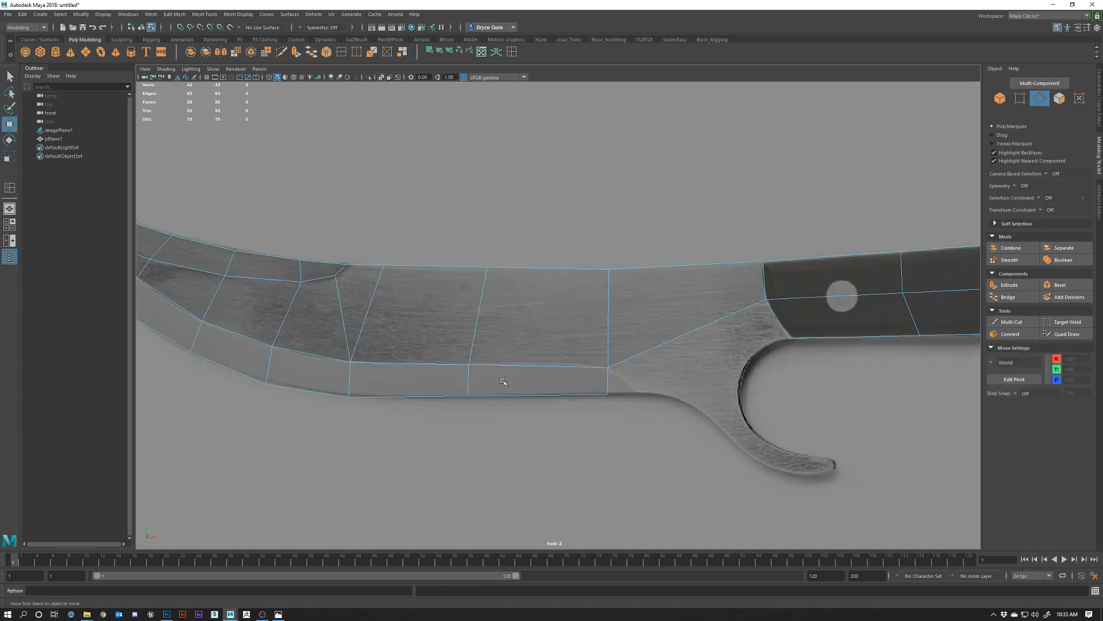
Lower the slanted cut's spine vertex and the new loop's spine vertex onto the blade's spine outline.
right_click(491, 333)
right_drag(490, 335, 445, 333)
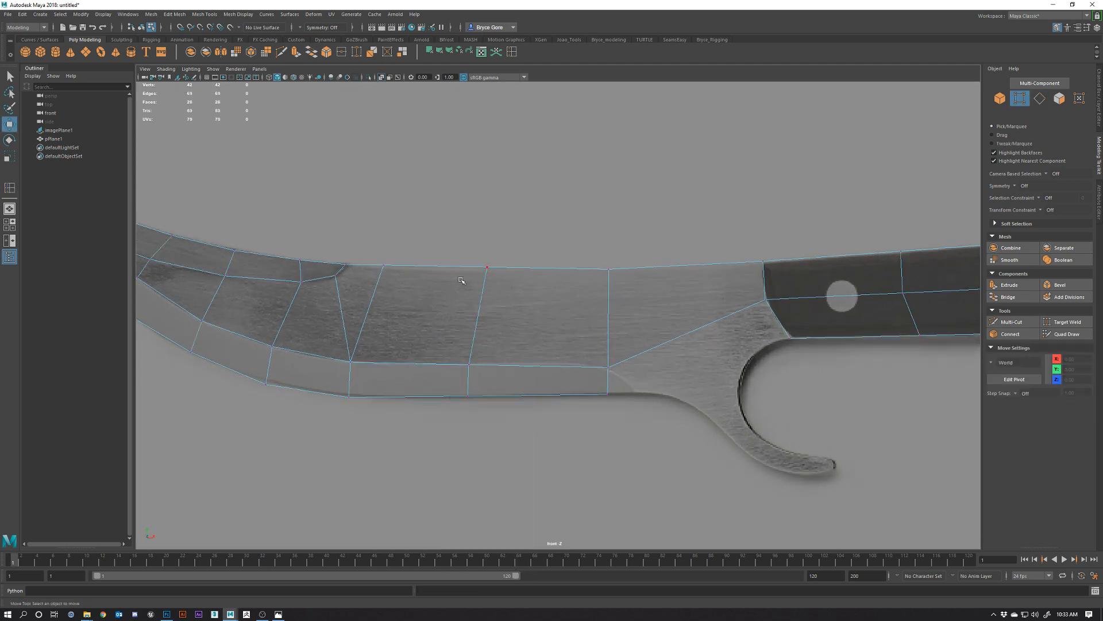
click(378, 256)
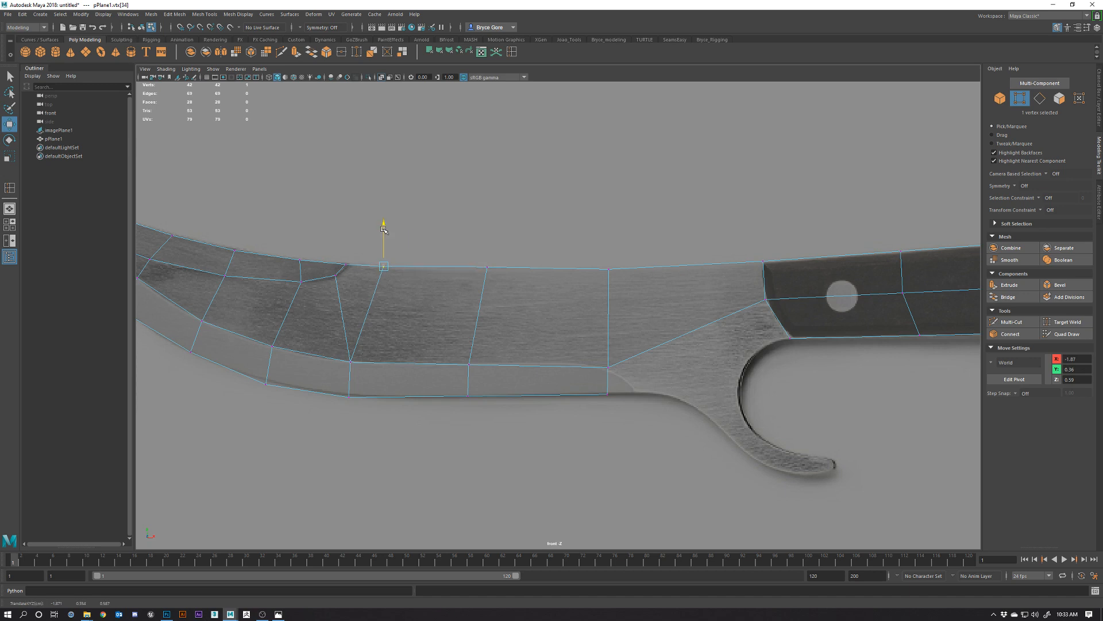
click(488, 253)
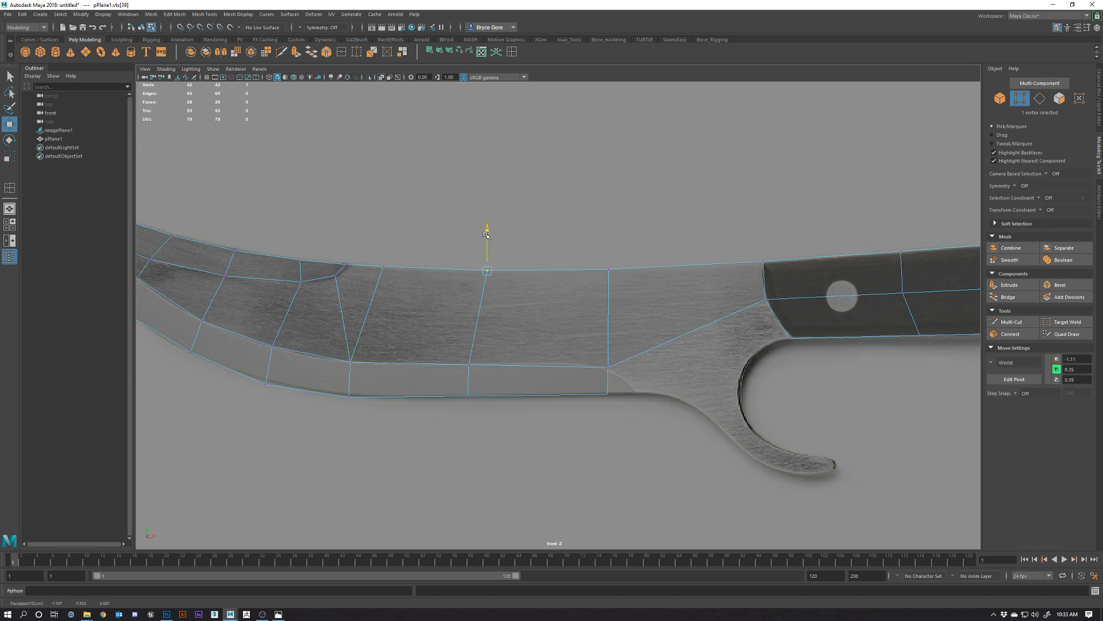
drag(486, 235, 486, 235)
click(536, 320)
Fit the new loop's cutting-edge vertex to the outline and raise the inner vertex at the blade's heel slightly.
scroll(540, 331, down, 12)
scroll(559, 374, up, 10)
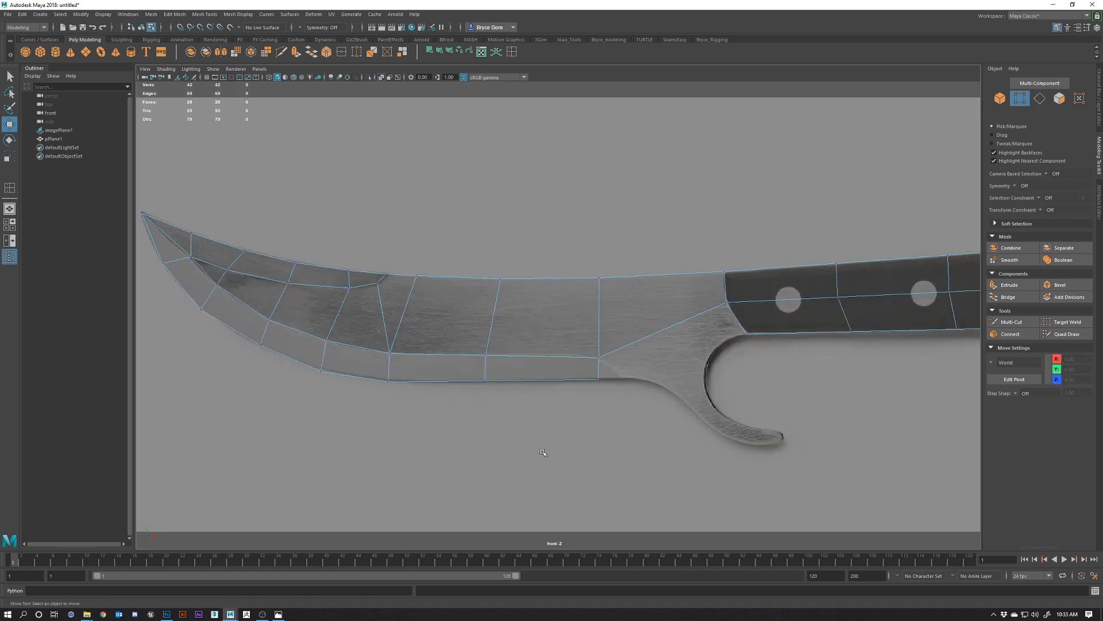
scroll(542, 452, up, 3)
click(437, 424)
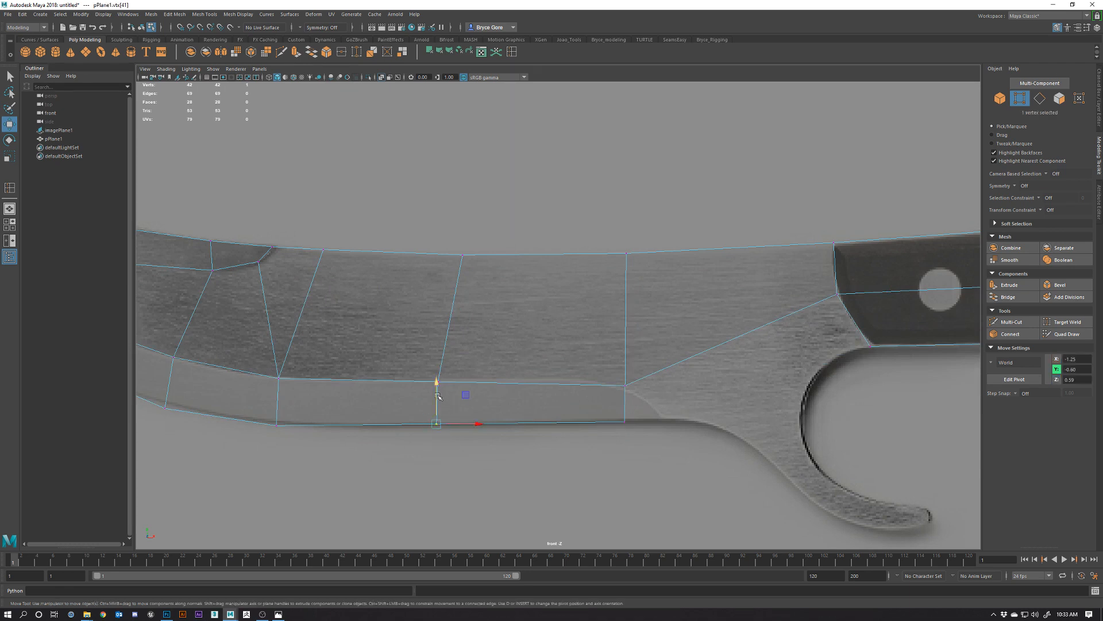
drag(438, 397, 437, 361)
click(596, 435)
alt+middle_drag(653, 429, 635, 428)
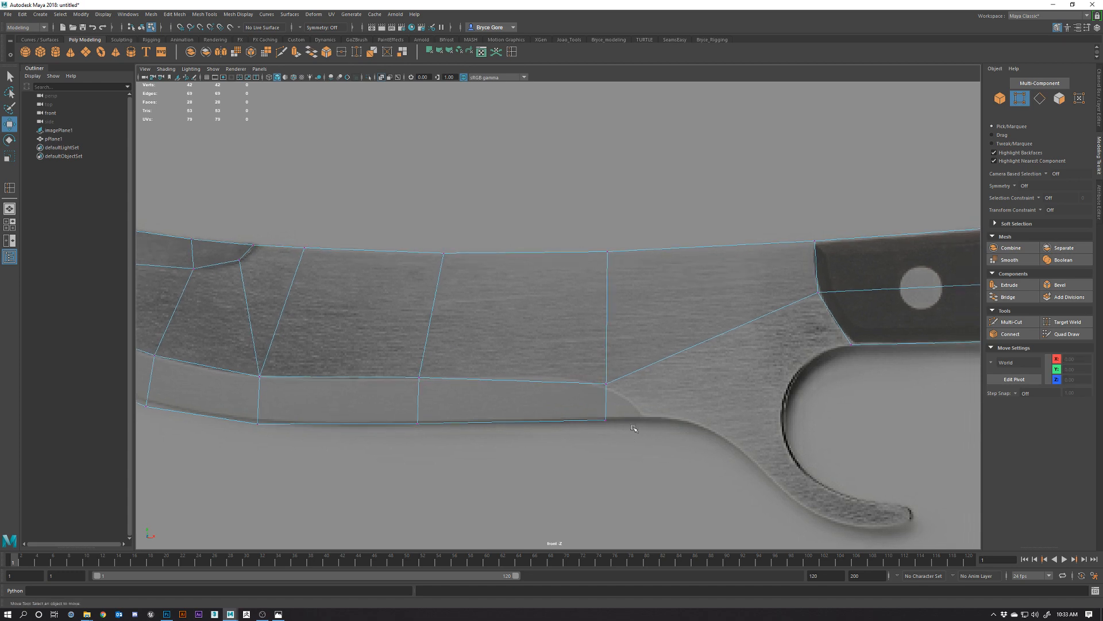
drag(574, 352, 628, 404)
drag(607, 363, 607, 357)
Delete the face joining the blade to the handle, and switch the mesh to edge selection.
alt+middle_drag(756, 420, 693, 428)
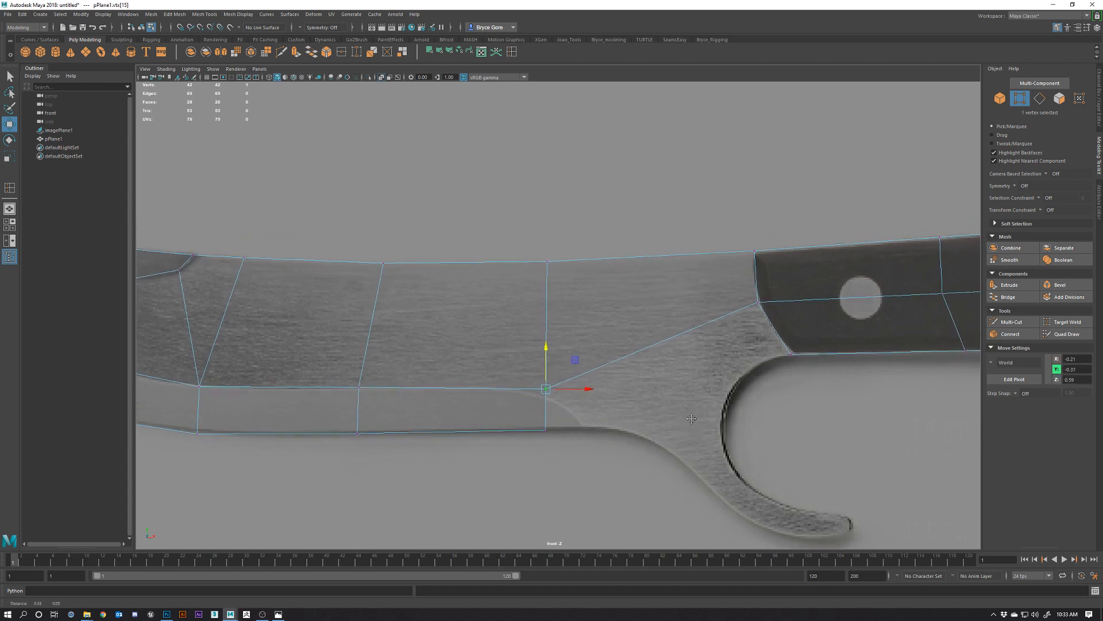
right_drag(623, 296, 626, 318)
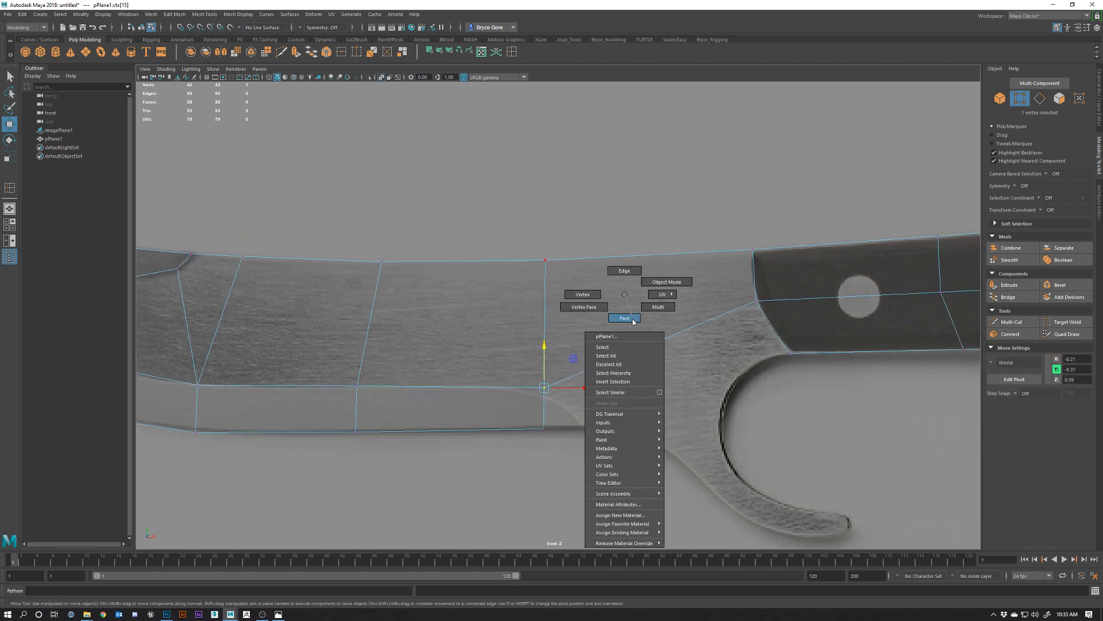
click(648, 276)
key(Delete)
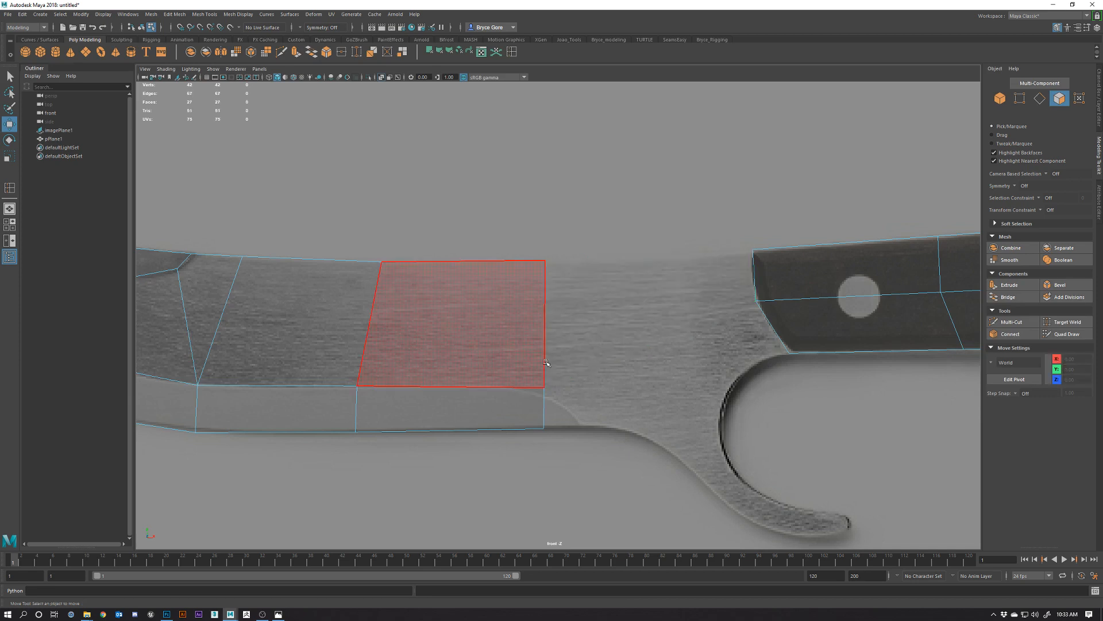
right_drag(520, 355, 523, 331)
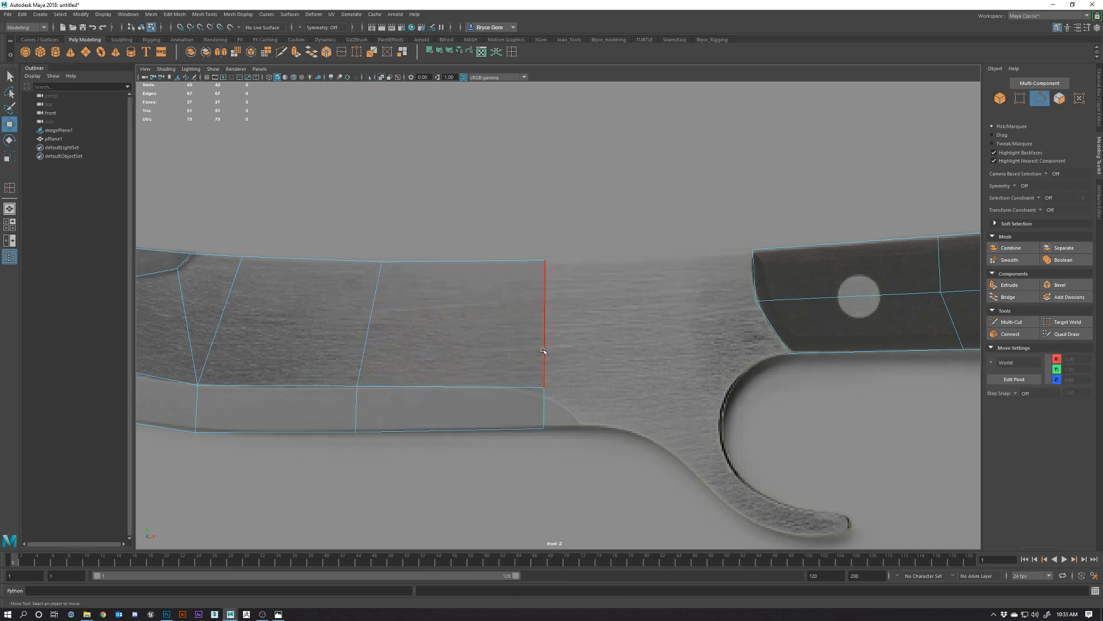
Examine the separated blade and handle meshes in the perspective view, and return to the front view.
click(545, 352)
shift+click(545, 406)
drag(582, 345, 546, 350)
click(620, 385)
scroll(621, 385, down, 6)
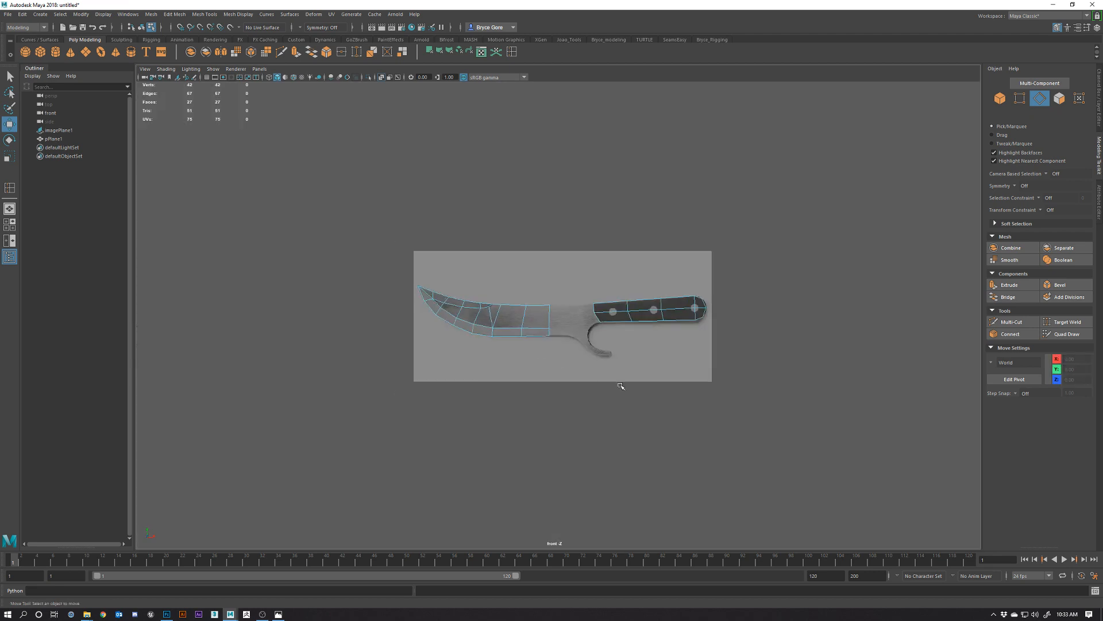
key(space)
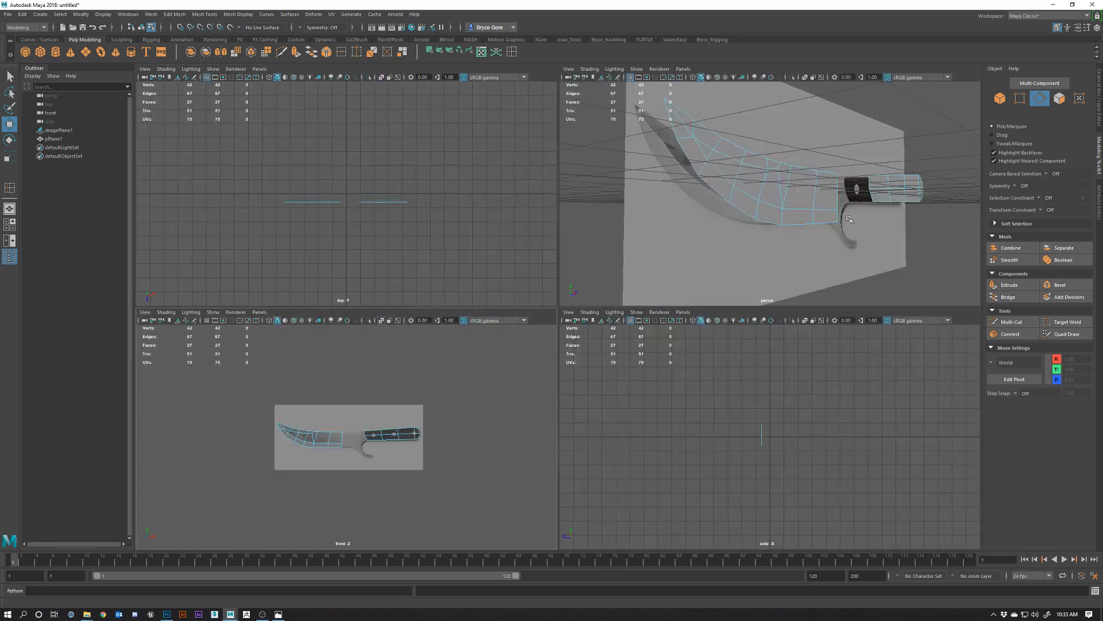
scroll(849, 219, up, 3)
key(space)
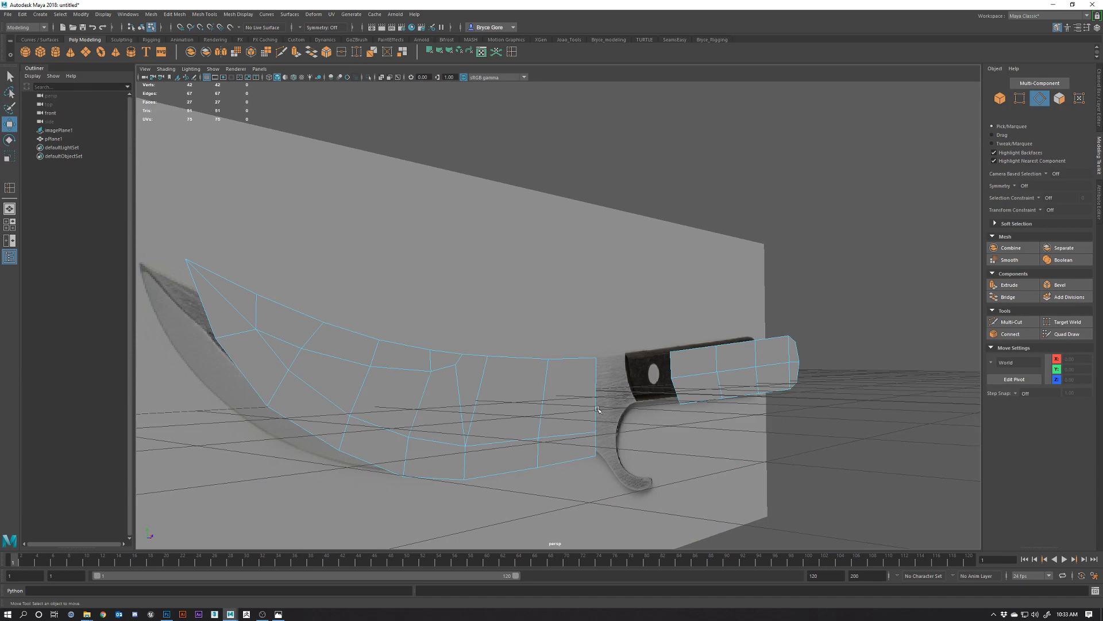
key(space)
key(space)
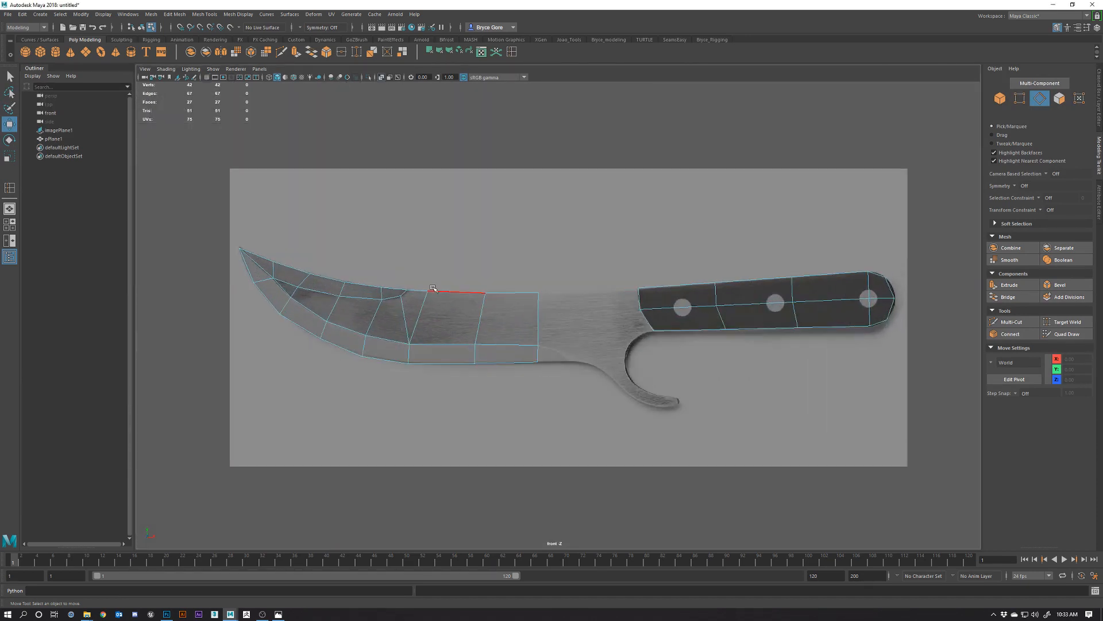
Extrude the cutting bevel's heel edge toward the guard and move its new upper vertex onto the bevel's curved end.
scroll(432, 288, up, 2)
right_click(506, 312)
click(538, 378)
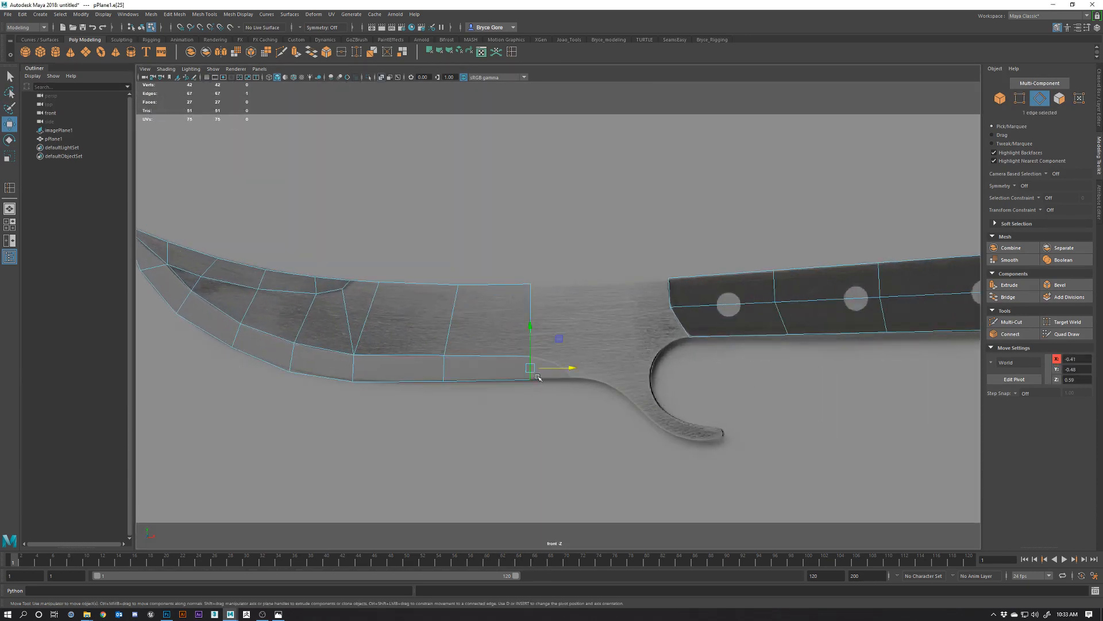
shift+drag(558, 368, 601, 368)
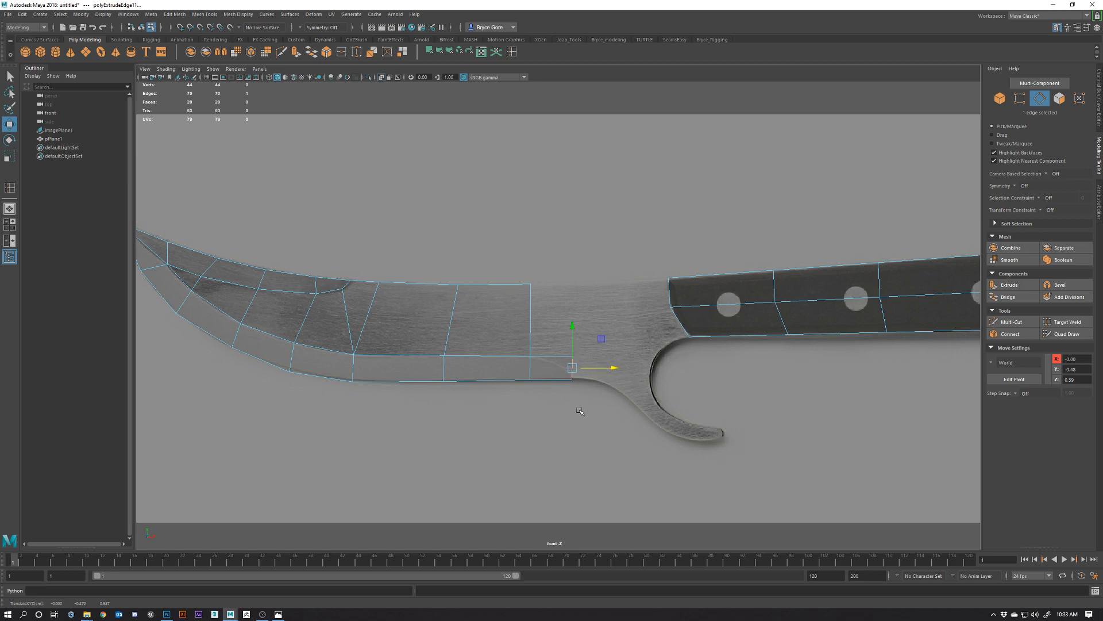
scroll(555, 385, up, 2)
right_drag(554, 385, 505, 368)
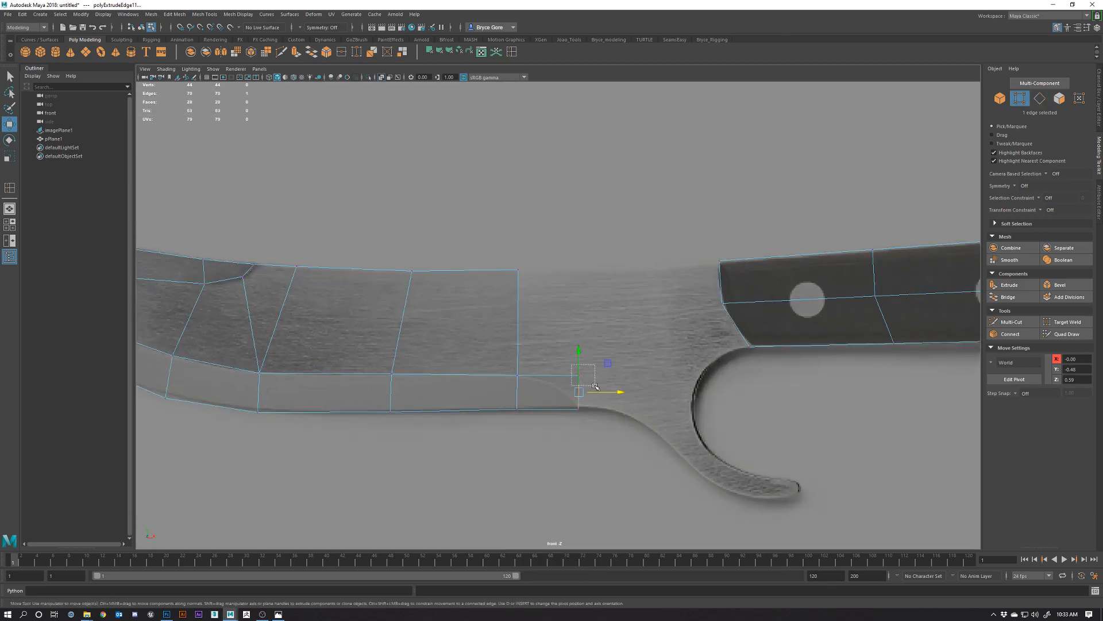
click(578, 375)
drag(608, 354, 589, 365)
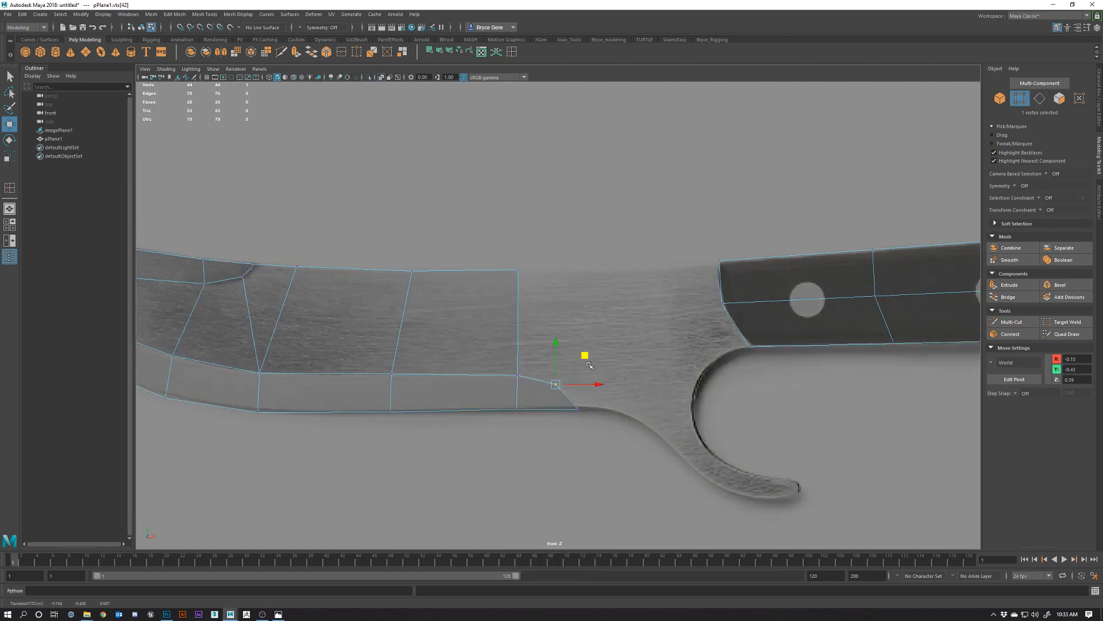
Select the strip of cutting-bevel faces from the blade tip to the heel to review its topology.
scroll(561, 432, down, 4)
scroll(563, 397, up, 3)
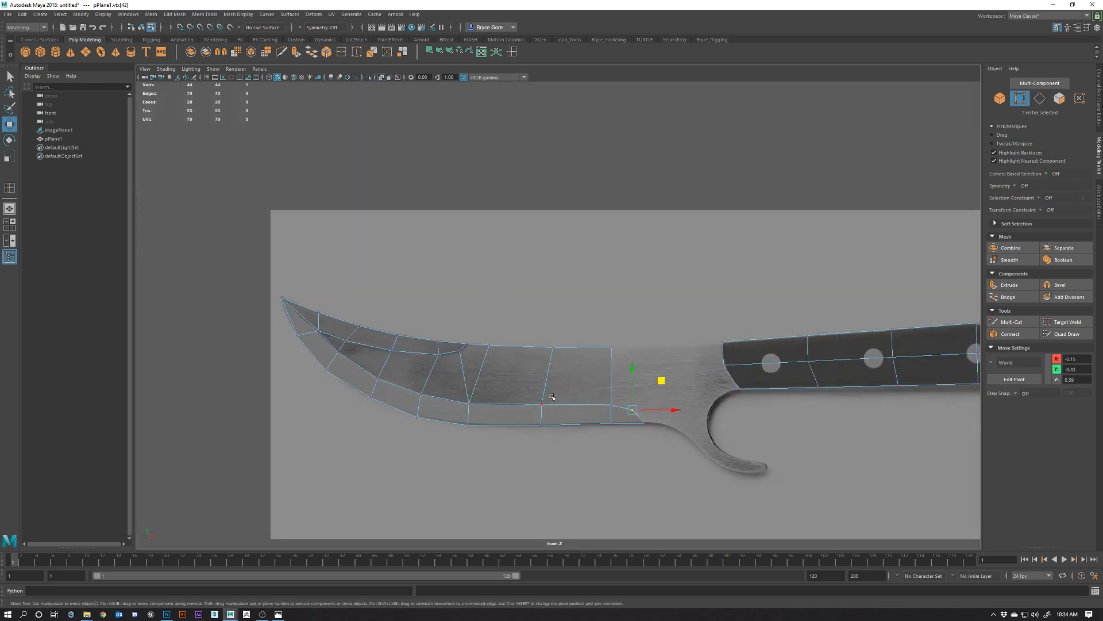
right_drag(551, 364, 551, 388)
click(624, 415)
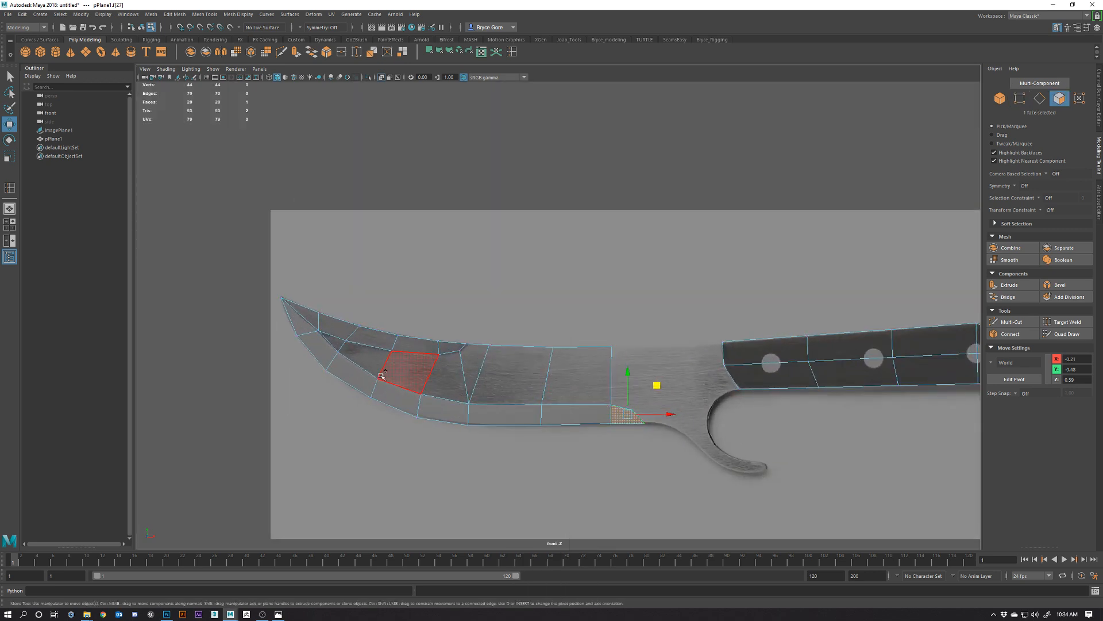
shift+double_click(310, 332)
double_click(345, 367)
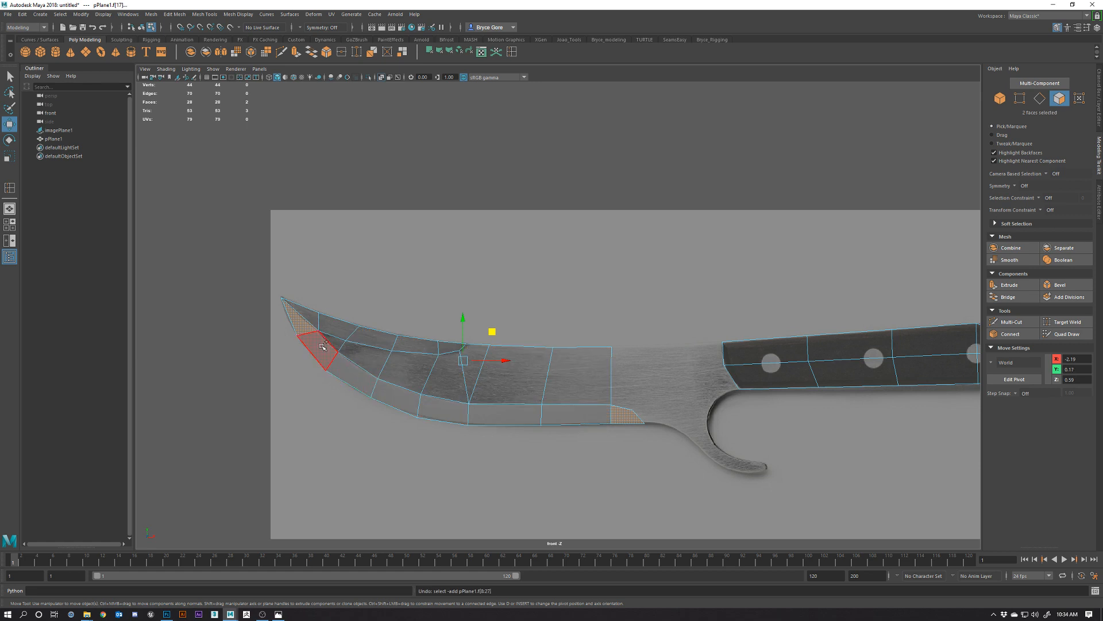
shift+click(504, 412)
shift+click(576, 414)
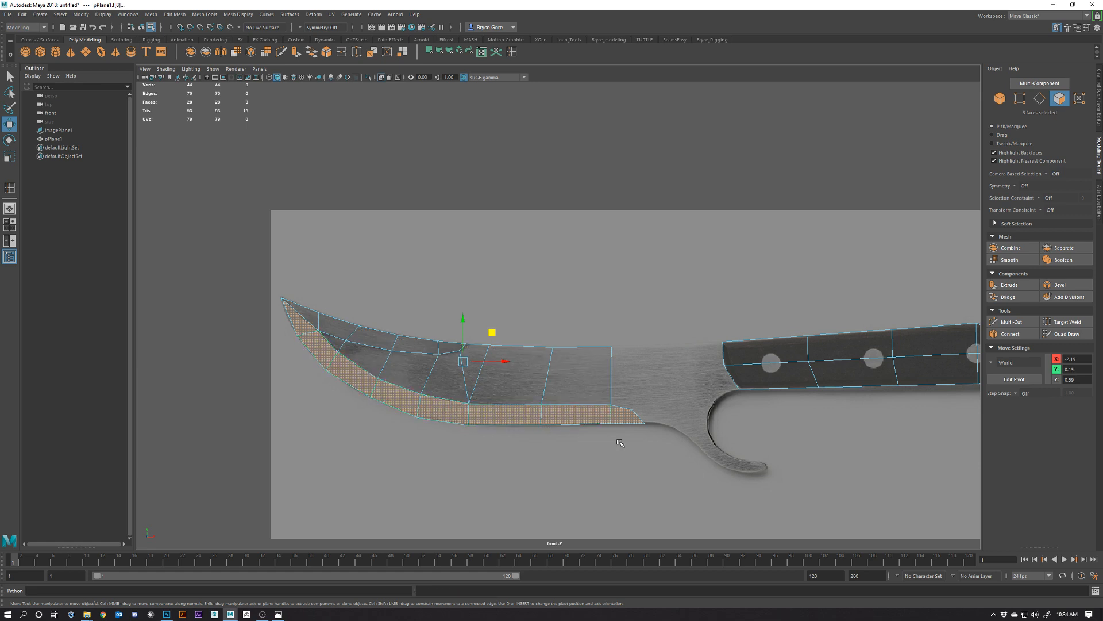
Select the row of false-edge faces along the spine near the blade tip to review that region.
click(308, 316)
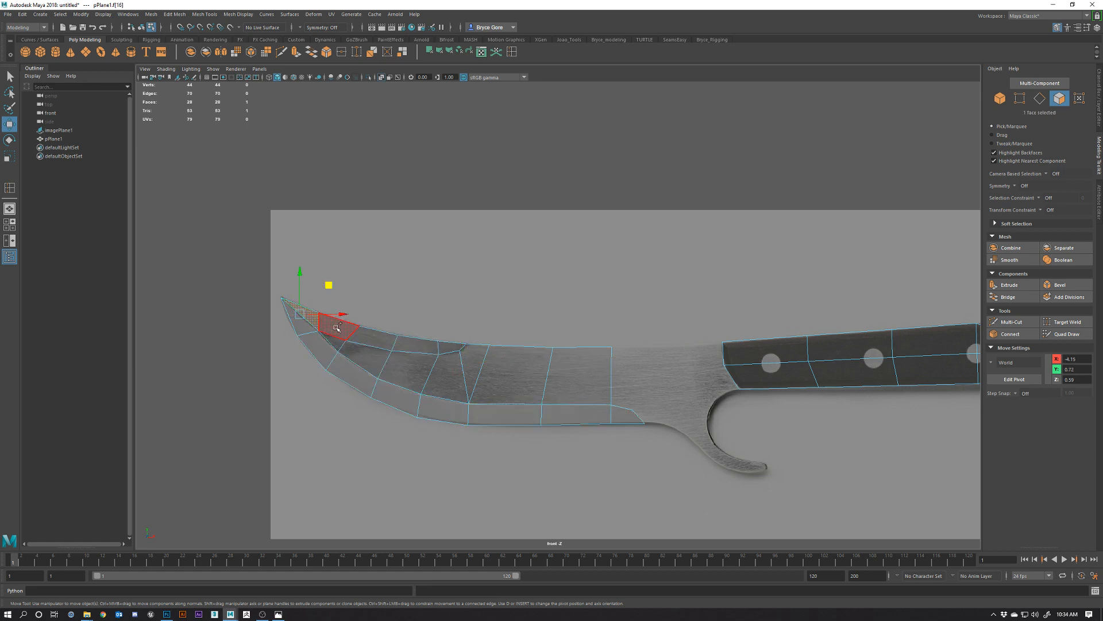
shift+click(373, 337)
shift+click(373, 337)
shift+click(414, 346)
shift+click(449, 357)
key(ctrl+z)
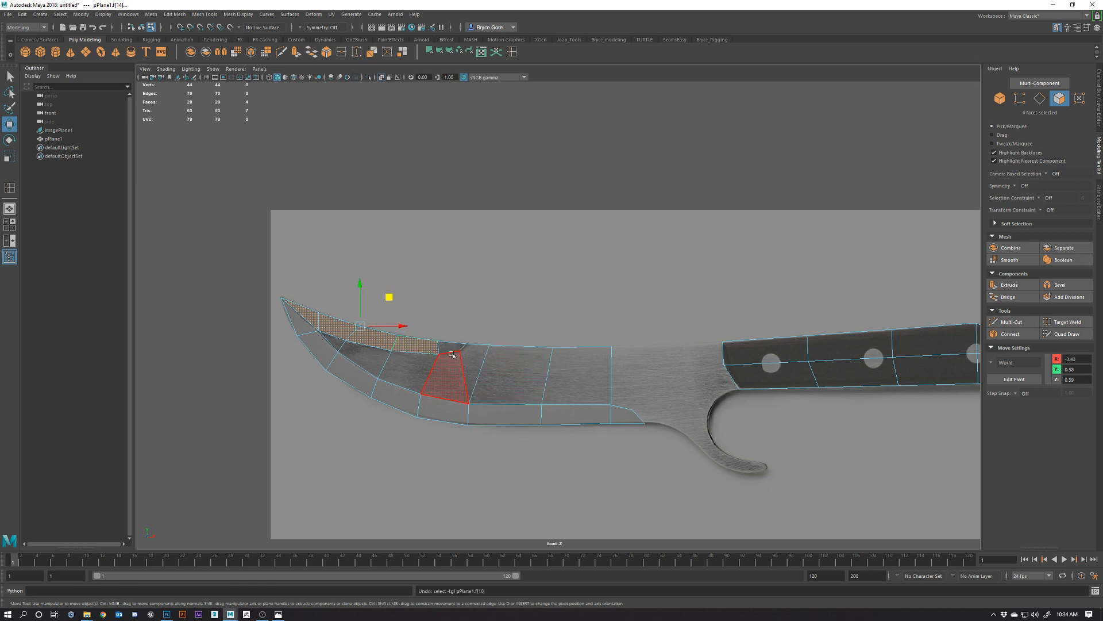
shift+click(451, 348)
Select the flat faces in the middle of the blade, from near the tip to its open end.
click(335, 343)
shift+click(364, 356)
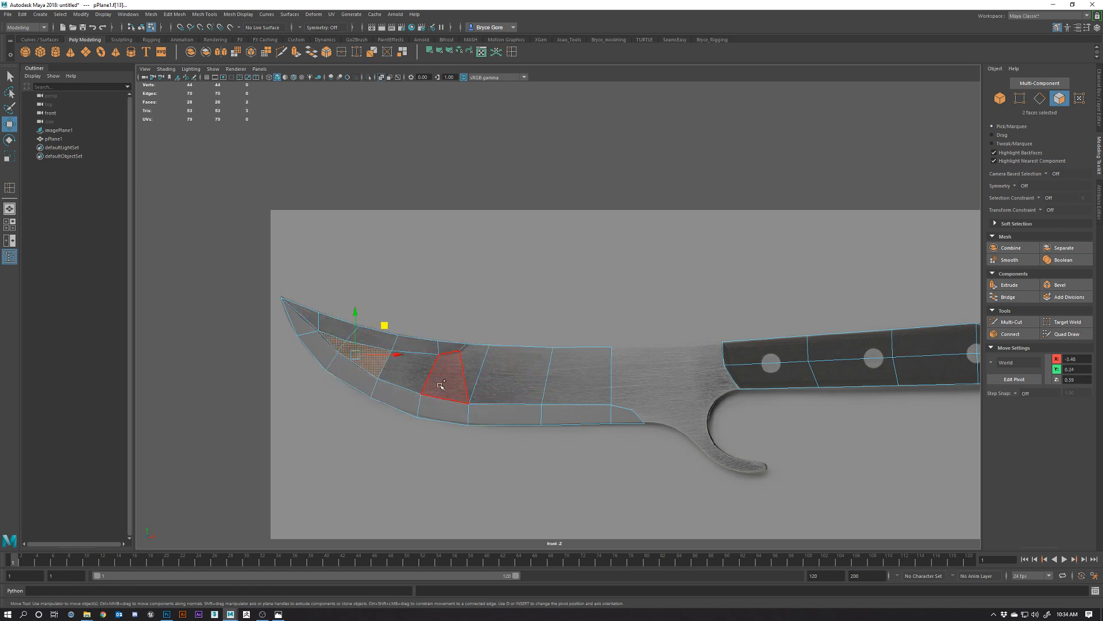
shift+click(442, 381)
shift+click(409, 371)
shift+click(473, 375)
shift+click(510, 380)
shift+click(586, 384)
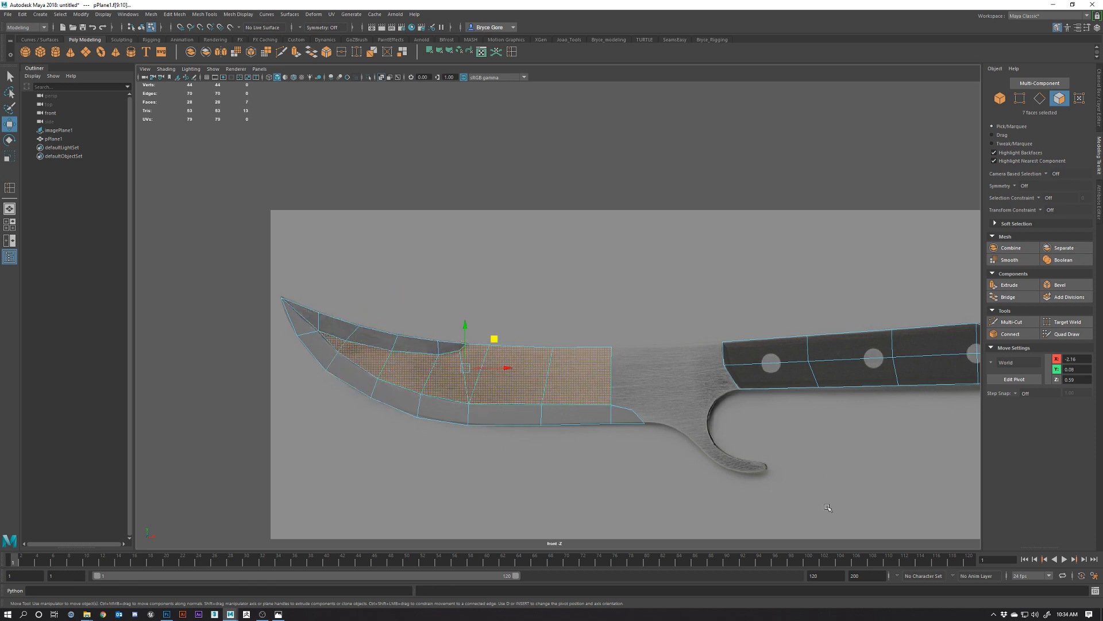
Select all the handle faces to review them as a separate region.
alt+middle_drag(748, 450, 623, 387)
drag(628, 281, 926, 401)
scroll(517, 402, up, 3)
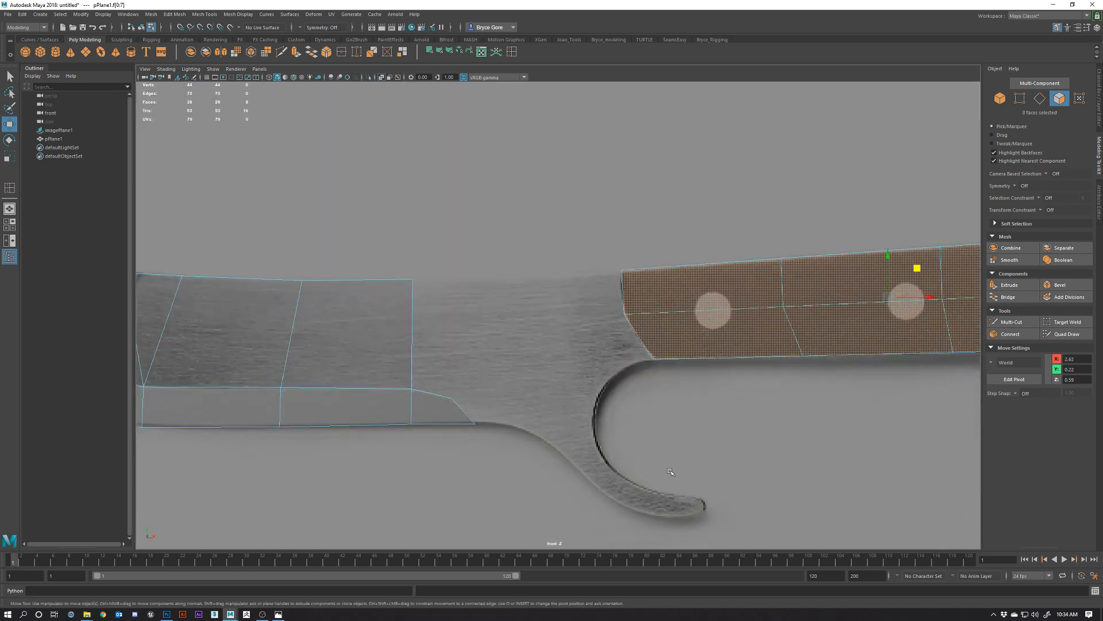
Extrude the open end edge of the blade's flat section toward the handle.
right_drag(513, 364, 555, 351)
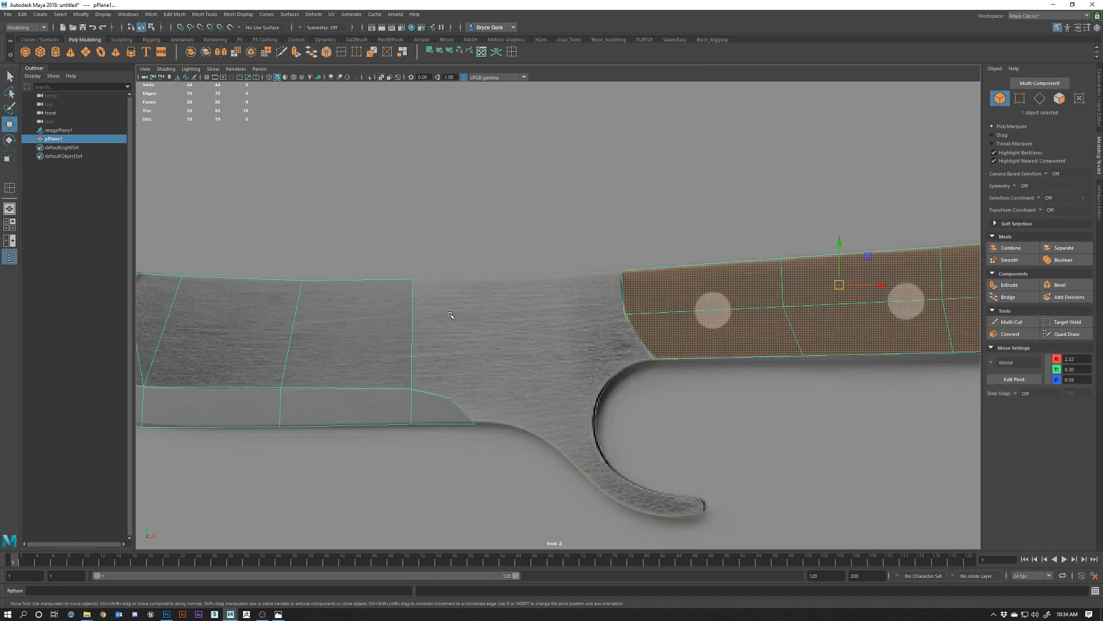
right_drag(392, 328, 392, 290)
click(409, 319)
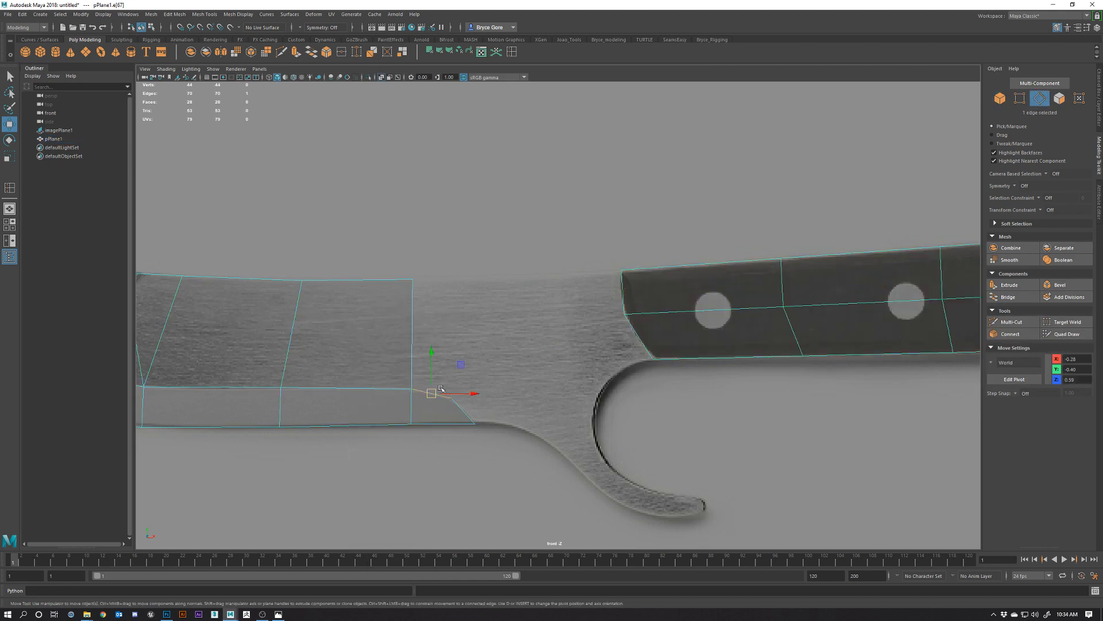
click(409, 316)
shift+drag(451, 333, 513, 334)
Weld the extruded edge's lower vertex to the bevel's upper corner and shift its spine vertex slightly toward the blade tip.
right_drag(457, 376, 412, 353)
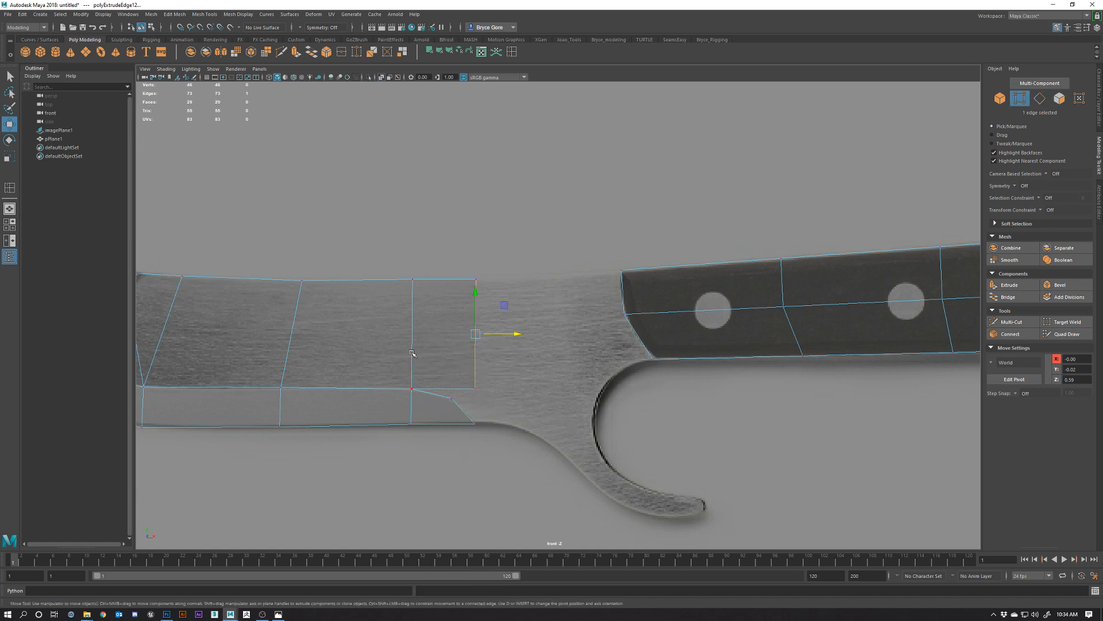
drag(460, 375, 452, 397)
key(g)
key(w)
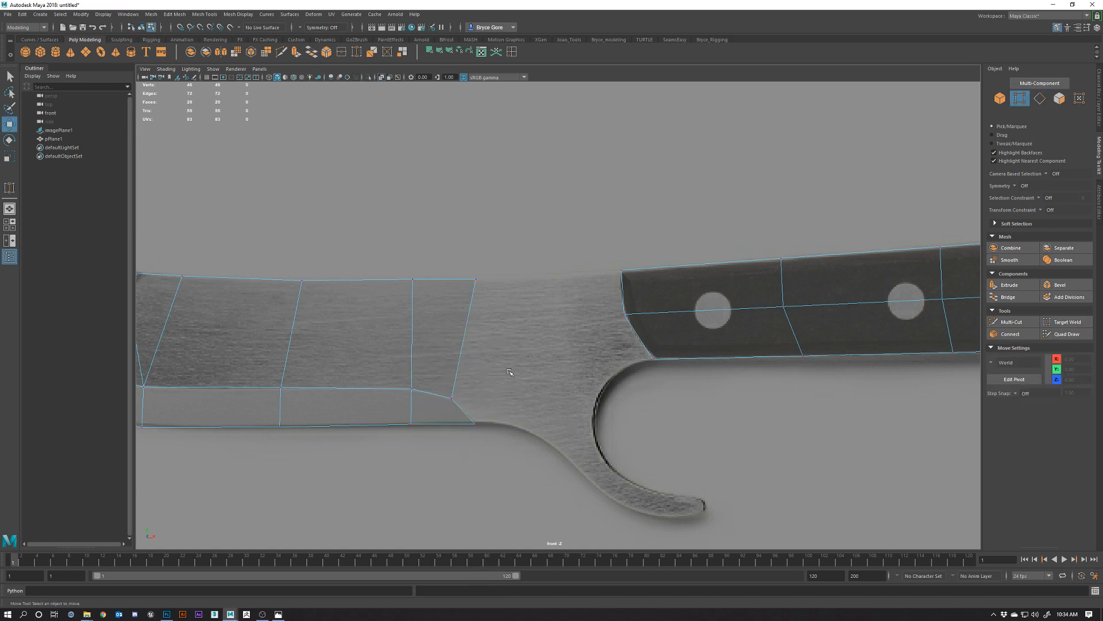
click(471, 271)
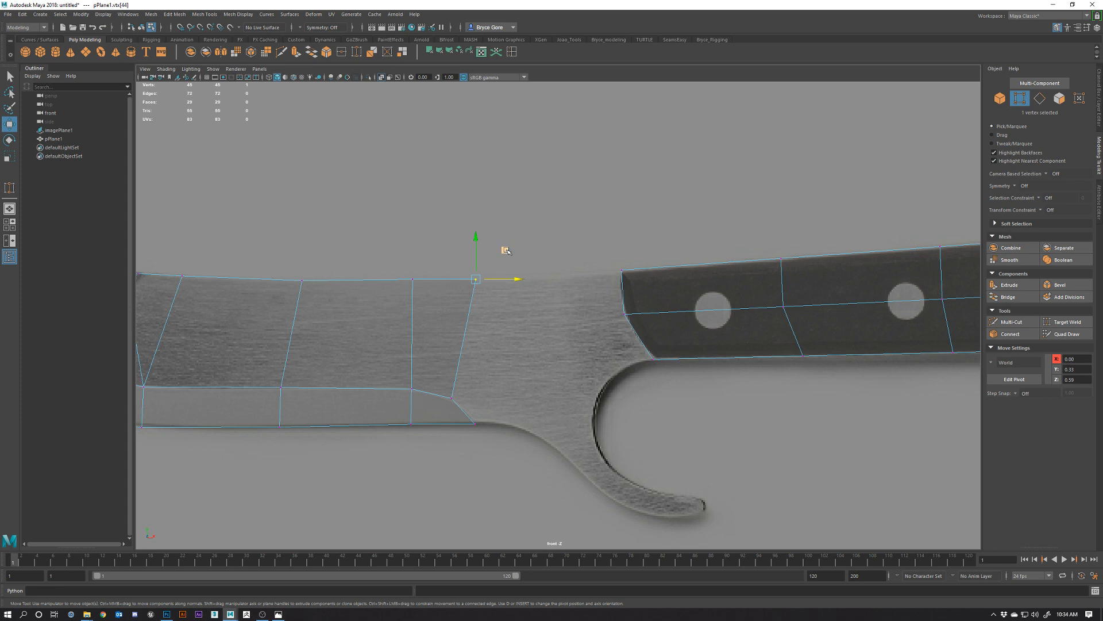
drag(506, 251, 490, 251)
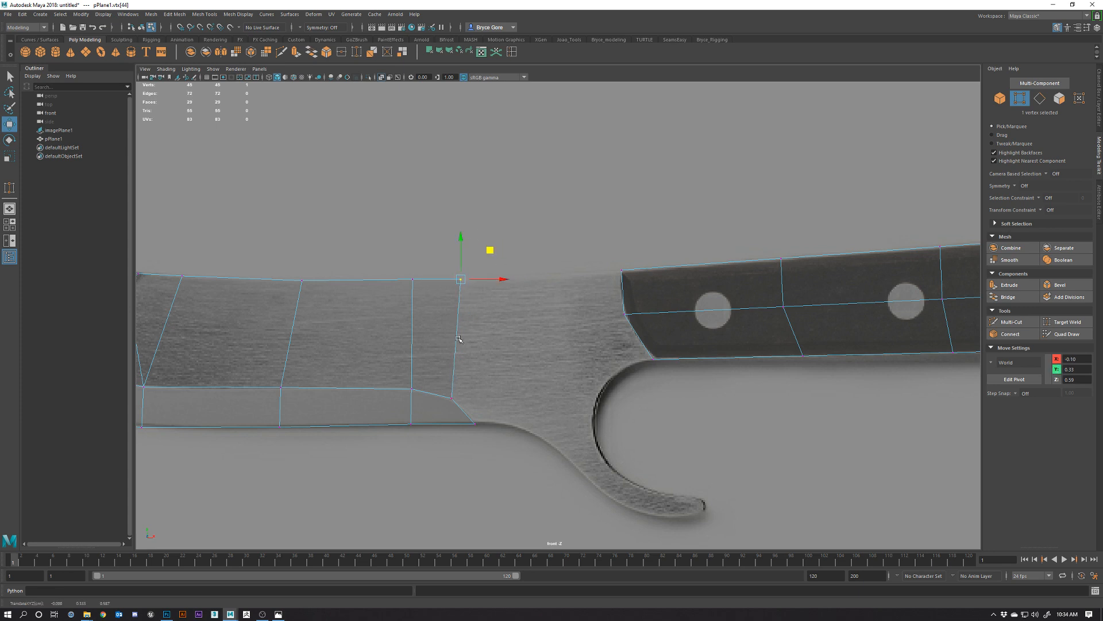
Bridge the blade's open end edge to the handle's upper front edge.
right_drag(626, 292, 625, 266)
click(623, 285)
shift+click(456, 343)
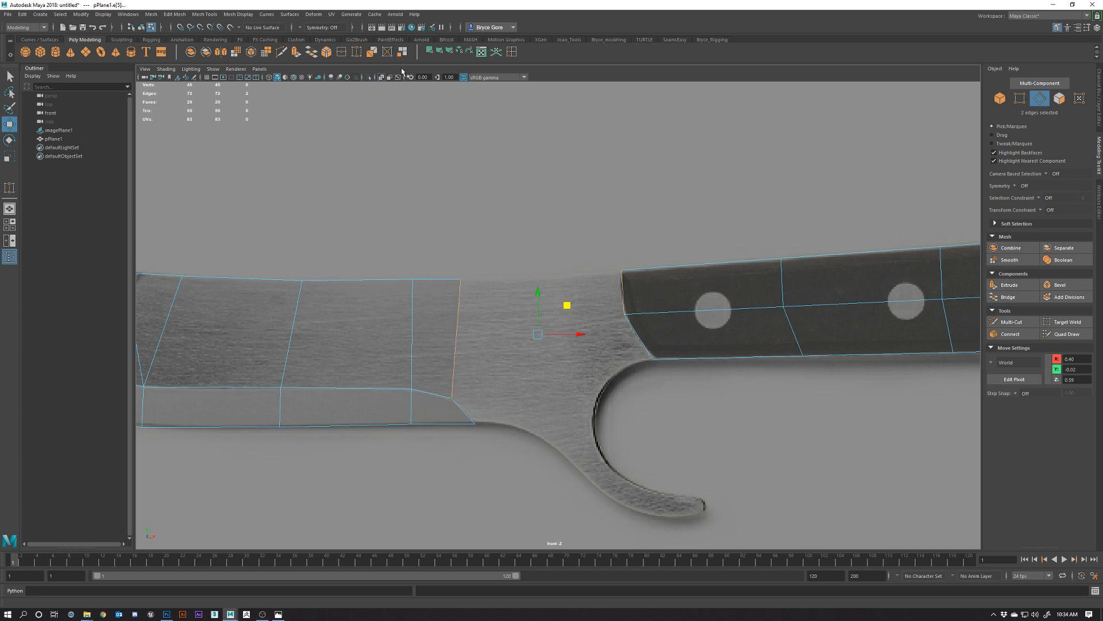
click(313, 55)
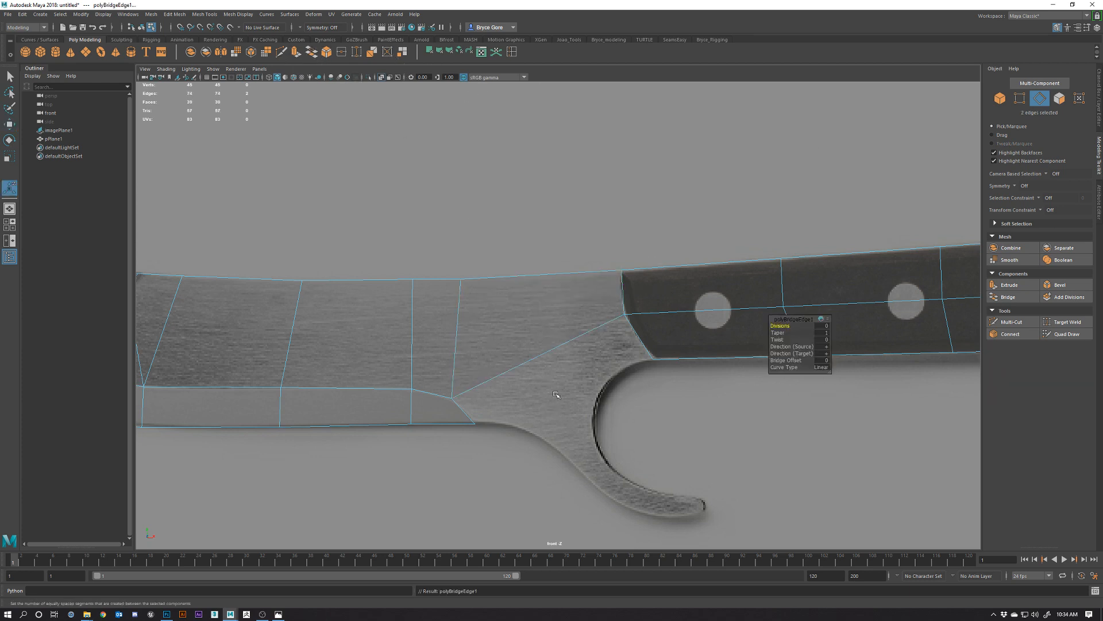
click(557, 394)
Extrude the bevel's slanted end edge toward the guard and place its new lower vertex on the guard's lower outline.
alt+middle_drag(562, 441, 459, 436)
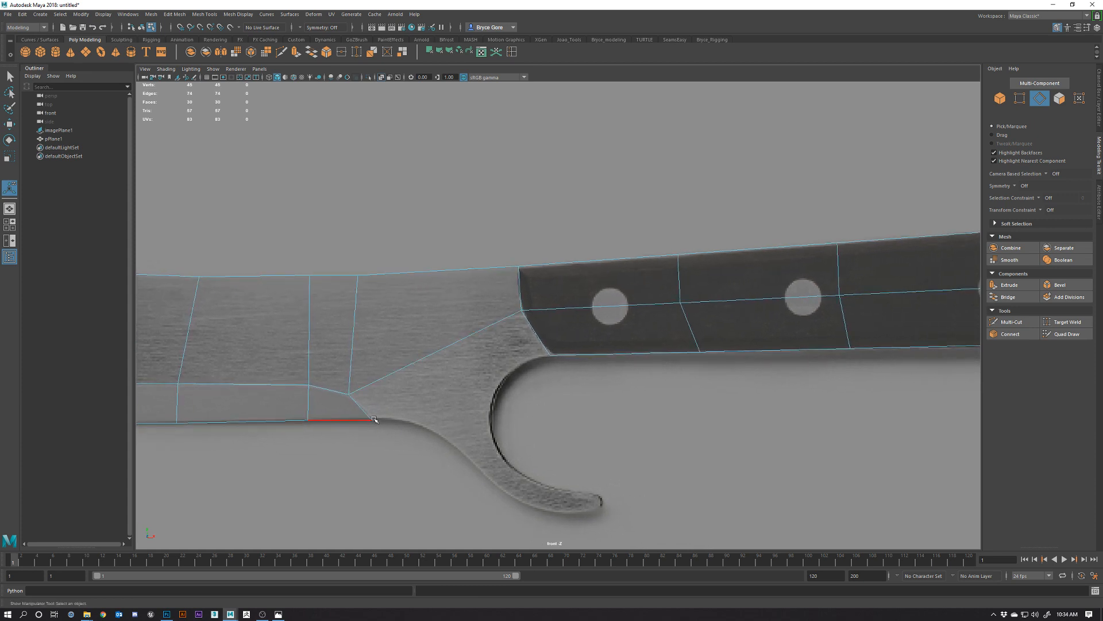
click(362, 407)
key(w)
shift+drag(388, 409, 447, 420)
right_drag(397, 379, 347, 375)
click(431, 421)
mouse_move(463, 390)
mouse_down()
mouse_move(431, 401)
mouse_move(437, 387)
mouse_move(443, 395)
mouse_up()
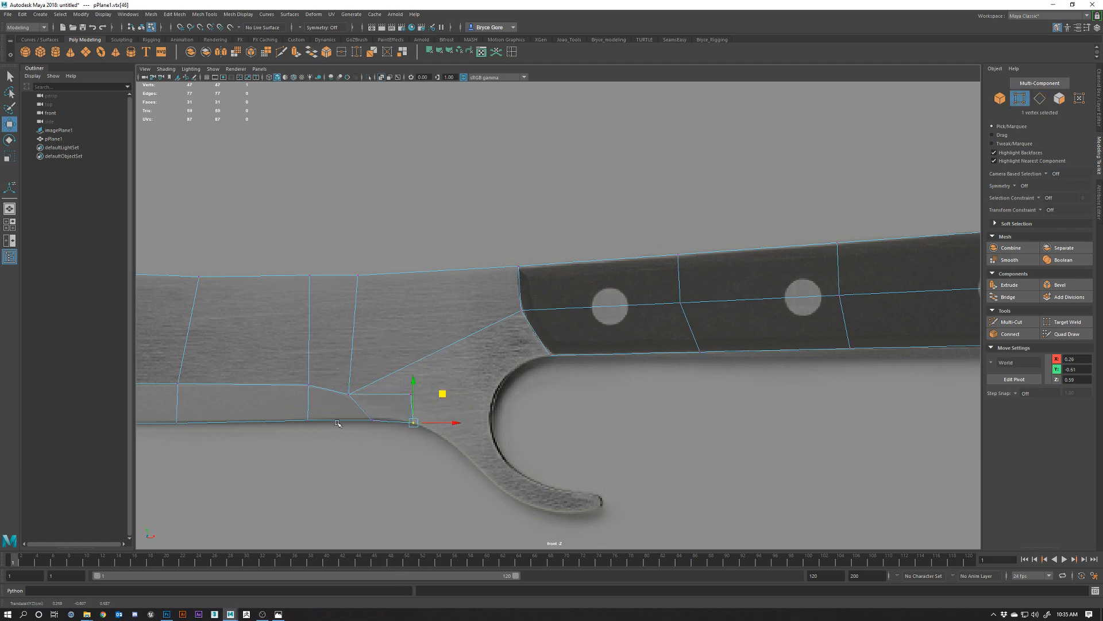
Adjust the bevel's lower heel vertex slightly and move the new strip's upper corner down toward the guard.
click(372, 418)
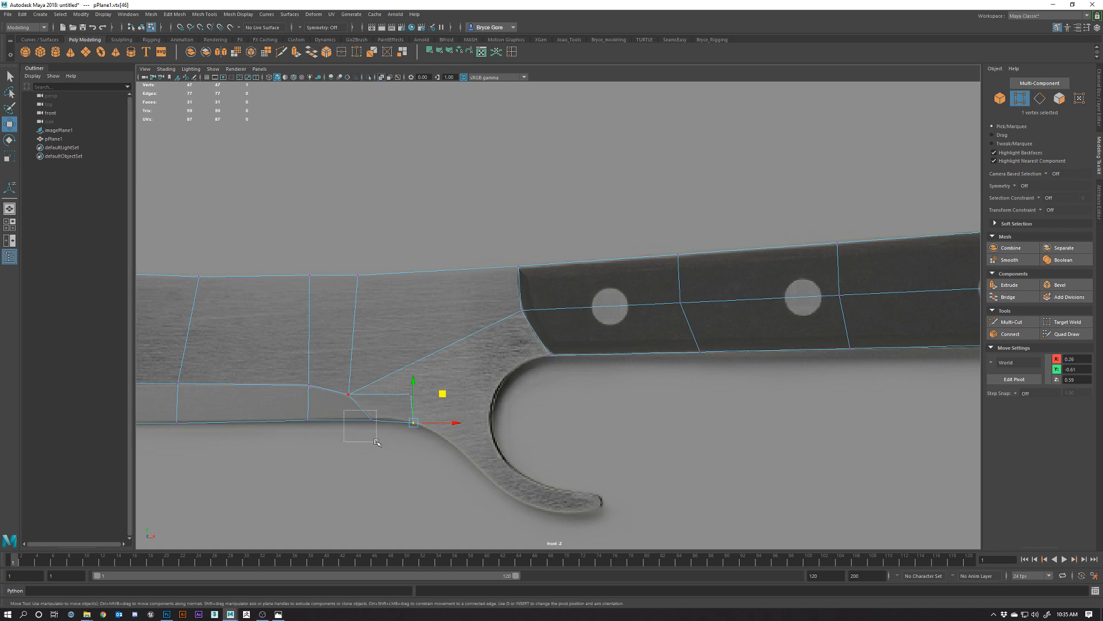
click(403, 389)
click(404, 388)
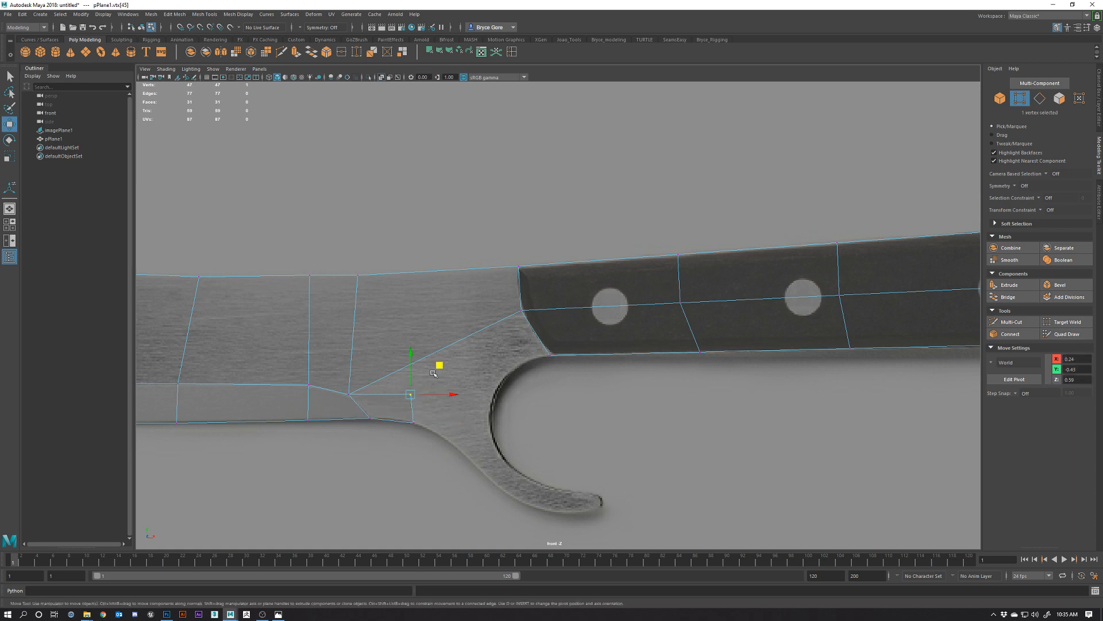
mouse_move(438, 364)
mouse_down()
mouse_move(448, 389)
mouse_move(449, 373)
mouse_up()
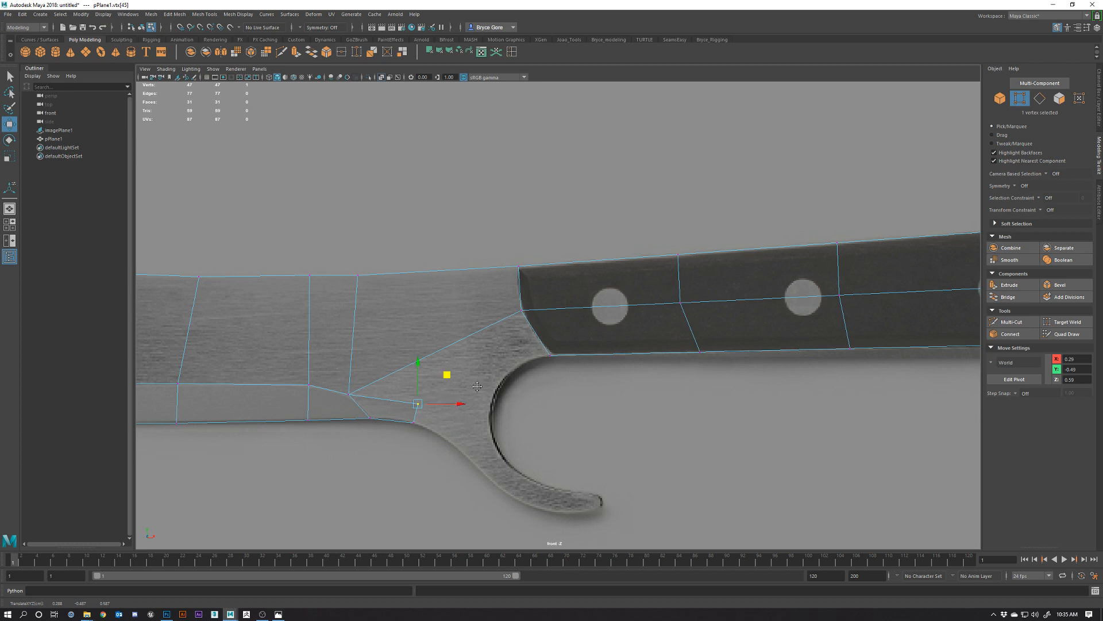
Extrude the handle's lower front edge toward the area above the guard's hook.
alt+middle_drag(476, 387, 449, 385)
right_drag(487, 338, 488, 316)
click(502, 327)
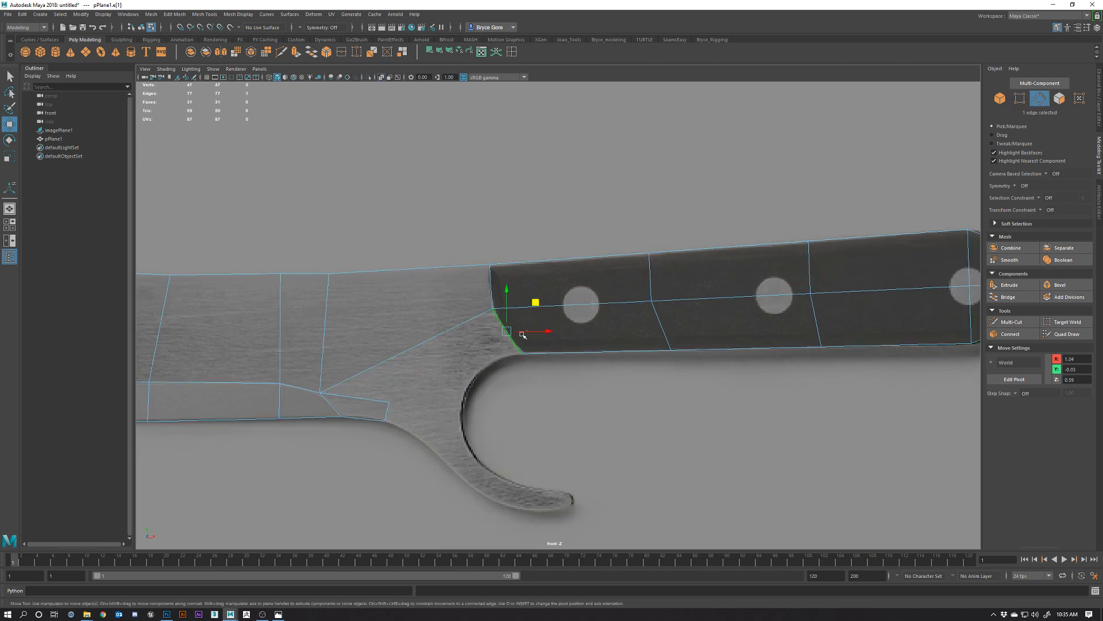
shift+drag(523, 334, 514, 353)
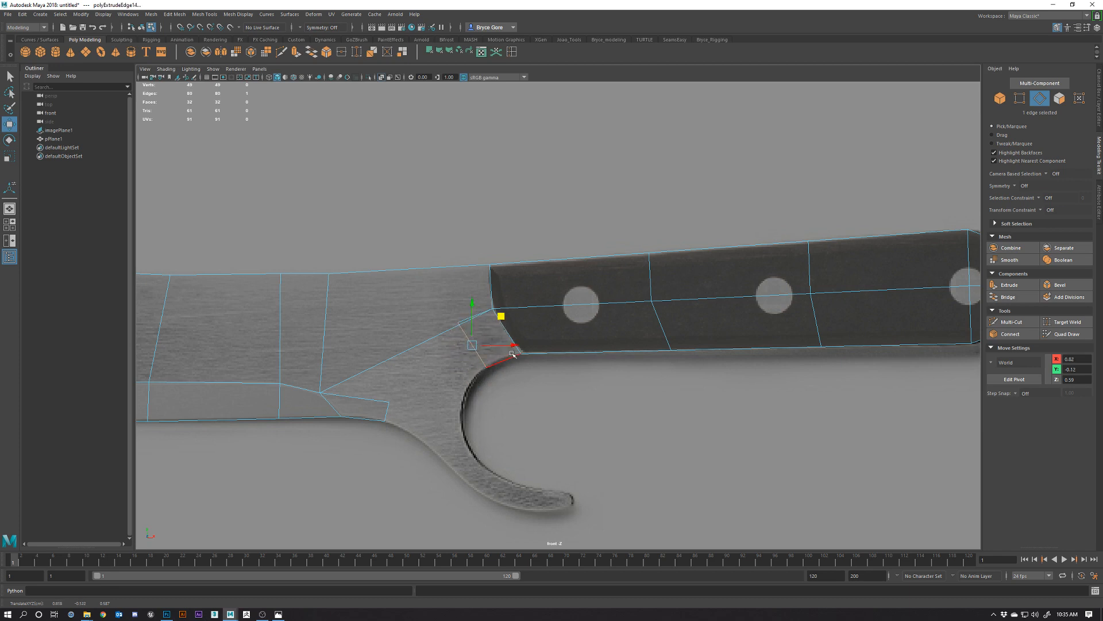
Place the extruded edge's lower vertex on the guard's inner curve and lower its upper vertex slightly.
right_drag(492, 361, 486, 369)
drag(542, 415, 493, 361)
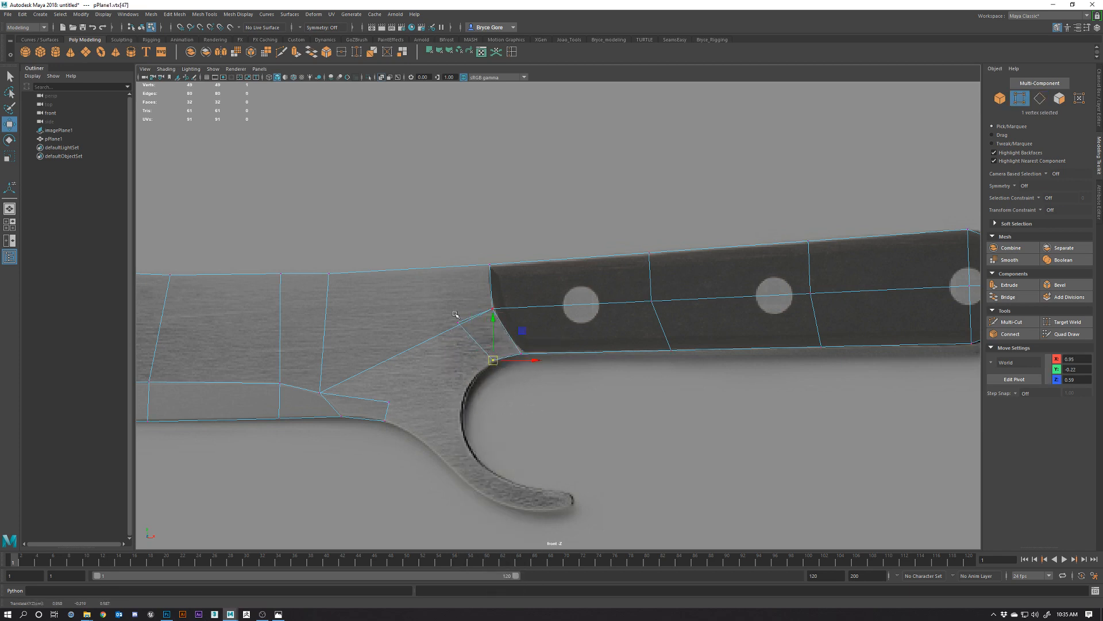
click(458, 322)
drag(486, 294, 489, 300)
Delete the bridged face between the blade and the handle, and return the mesh to edge selection.
right_drag(393, 299, 399, 321)
click(401, 291)
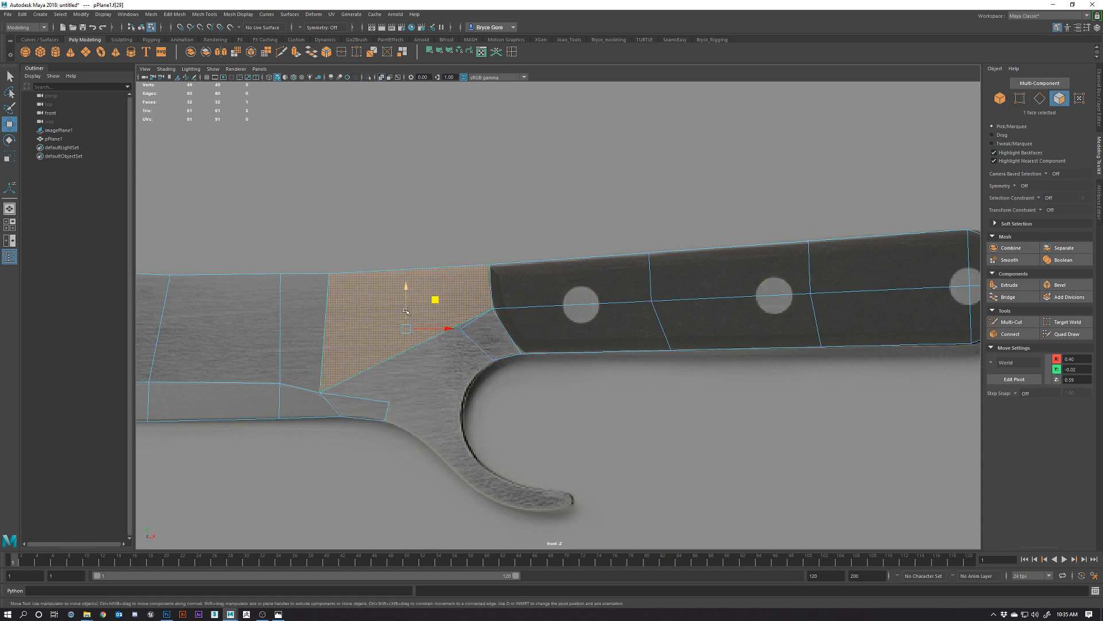
key(Delete)
right_drag(444, 389, 455, 362)
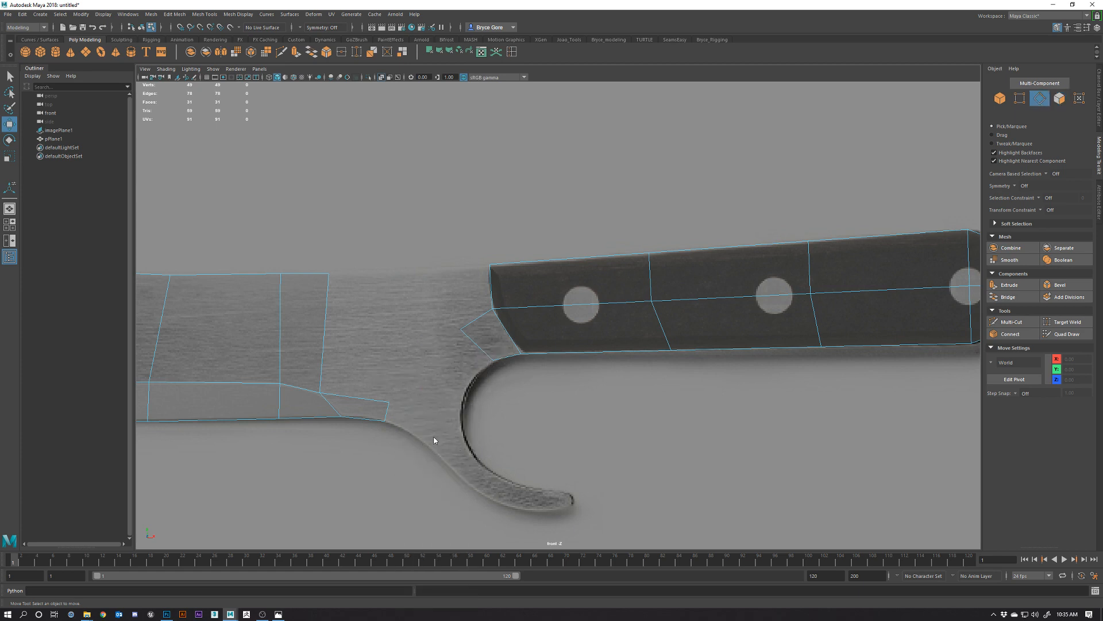
Extrude the bevel strip's end edge across to the guard's inner curve.
right_drag(434, 438, 434, 343)
click(398, 424)
shift+drag(412, 412, 496, 367)
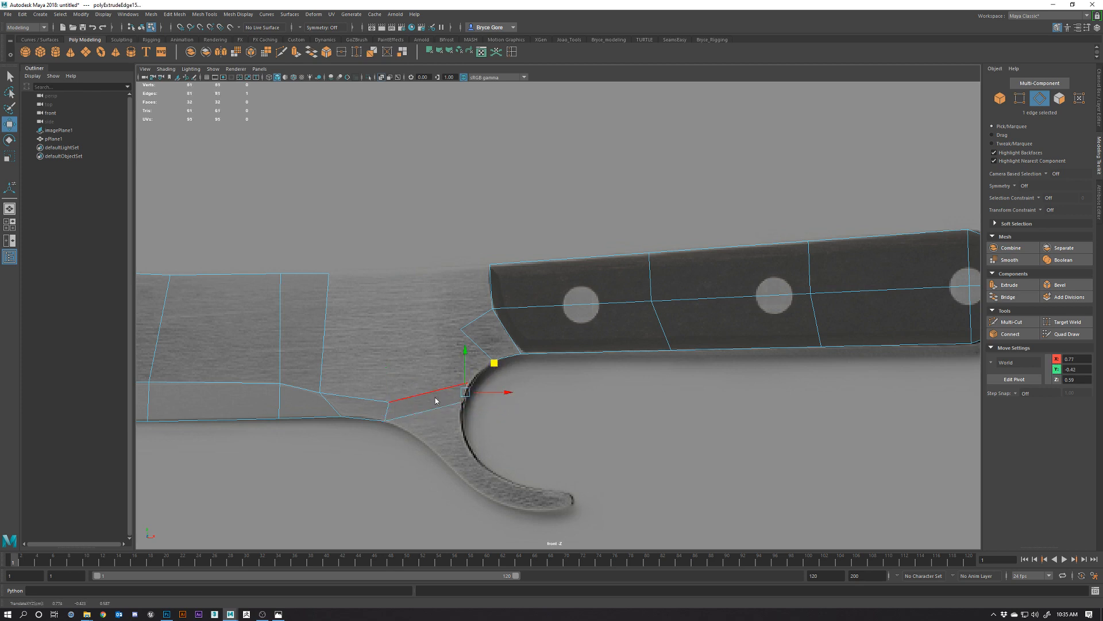
Extrude the new face's lower edge down toward the hook and delete the face above it, leaving a separate guard face.
right_drag(435, 400, 434, 341)
click(432, 414)
shift+drag(426, 412, 446, 429)
right_drag(414, 364, 413, 392)
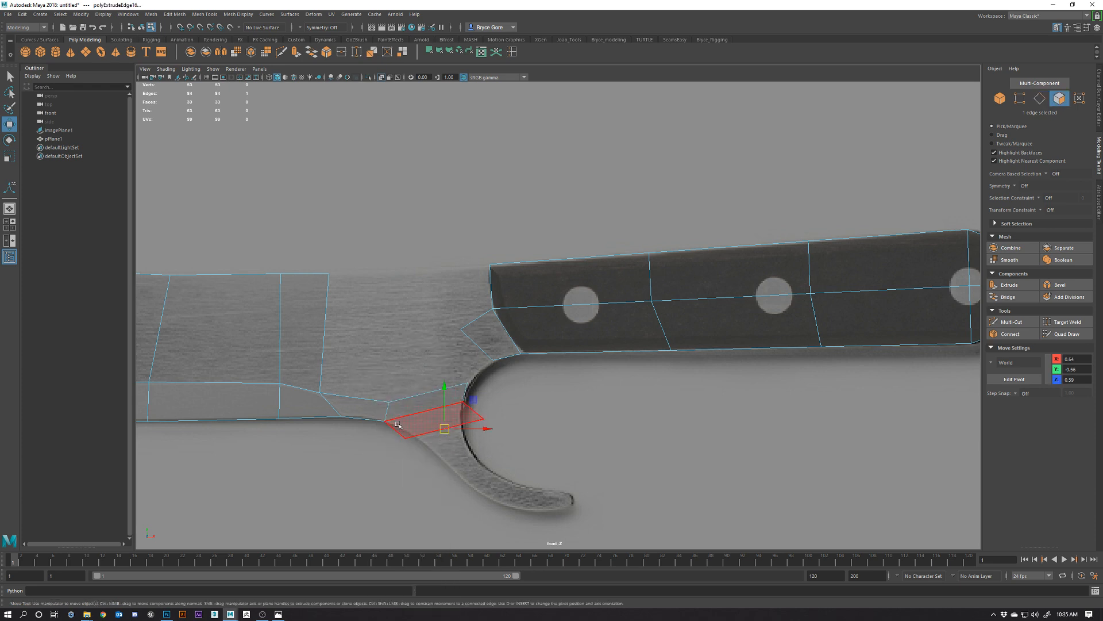
click(405, 407)
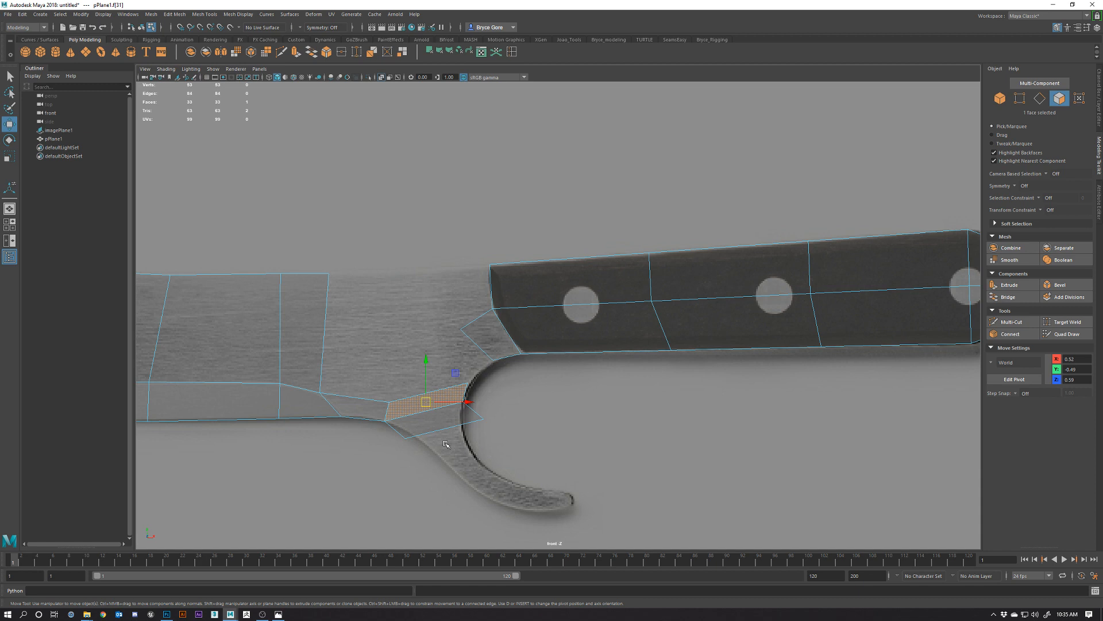
key(Delete)
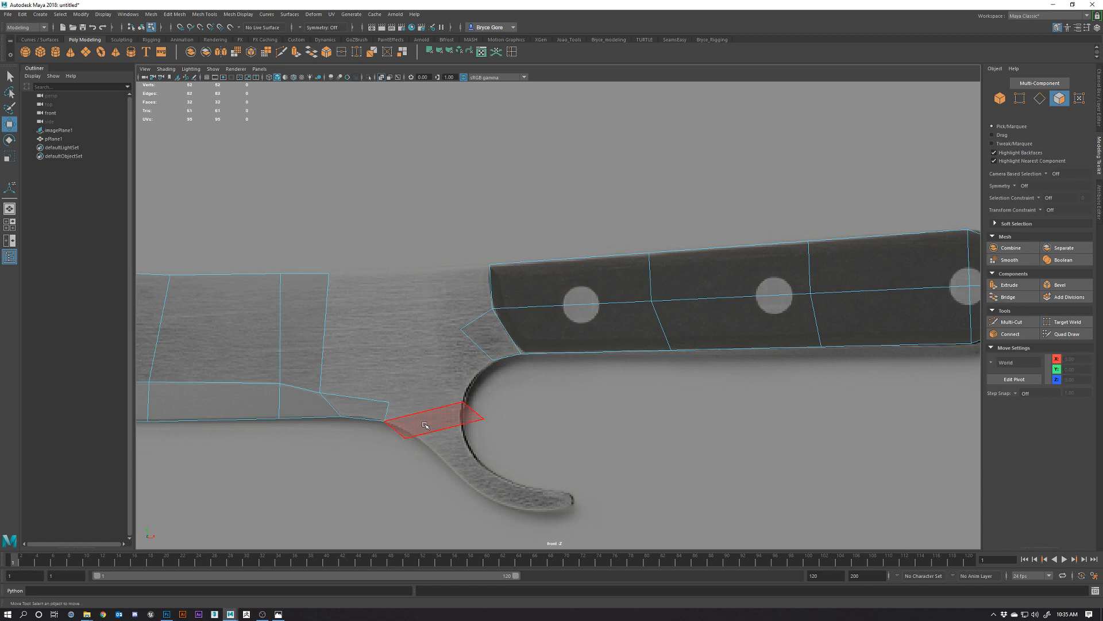
Insert an edge loop near the blade-side end of the separate guard face and delete the narrow face it cuts off.
key(g)
drag(417, 414, 400, 422)
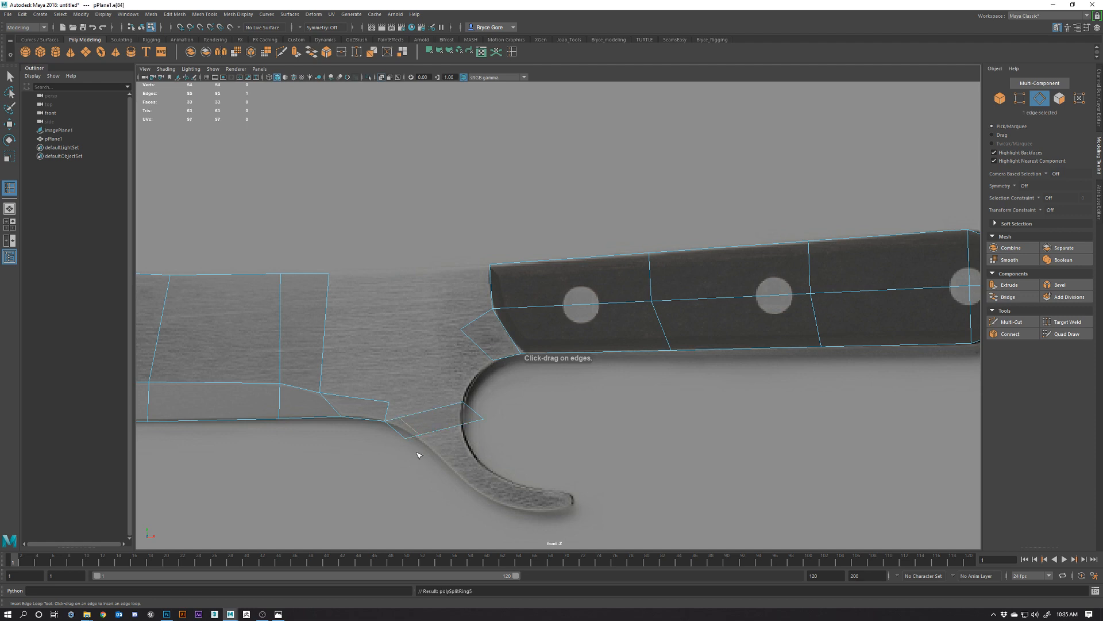
right_drag(420, 416, 419, 389)
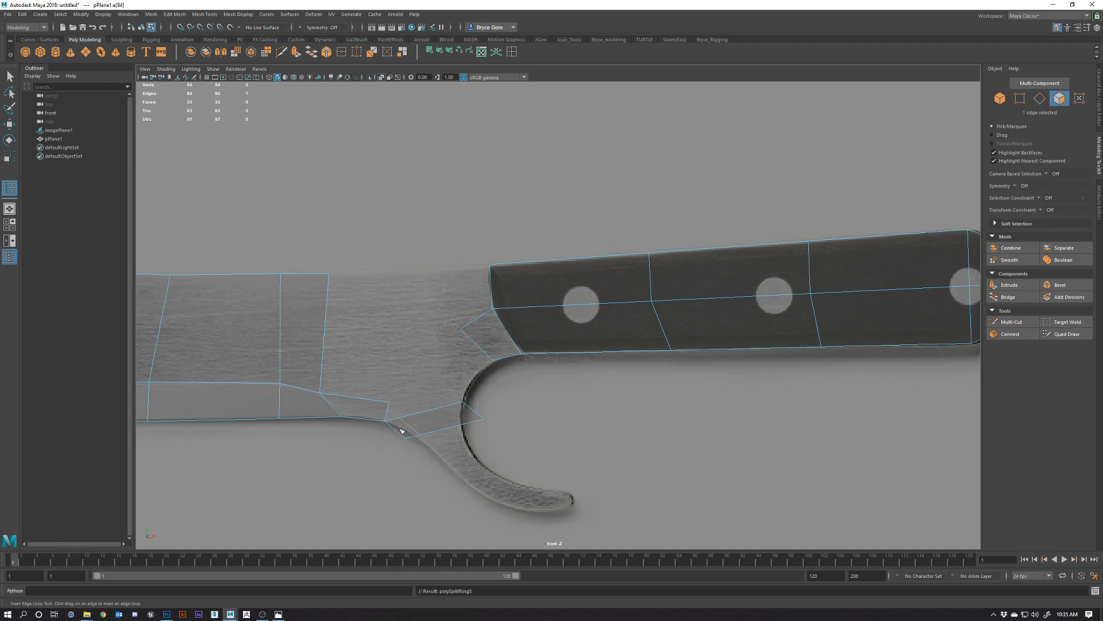
right_drag(401, 429, 377, 364)
key(w)
click(402, 430)
key(Delete)
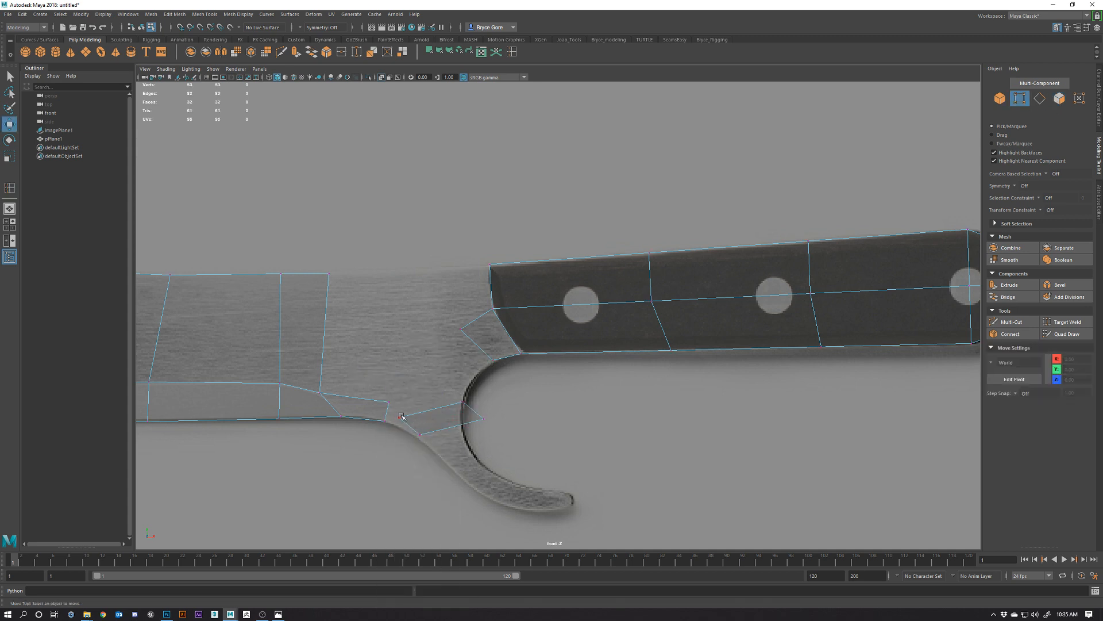
Fit the corner vertices of the separate guard face to the guard's outer edge and inner curve in the photo.
drag(407, 425, 407, 425)
drag(428, 389, 420, 391)
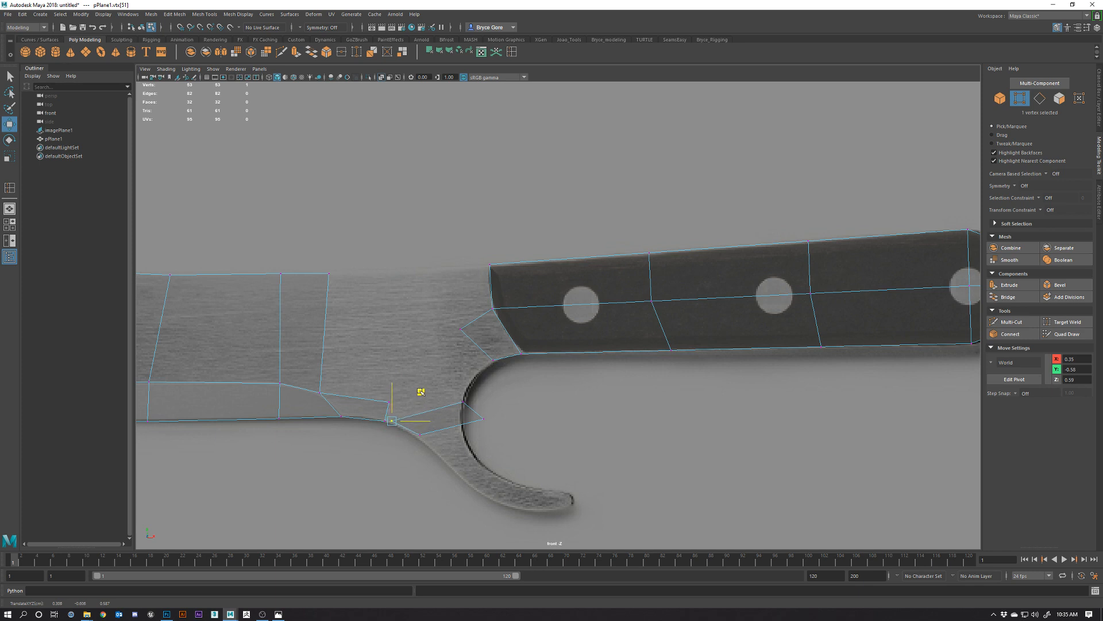
click(463, 403)
click(476, 413)
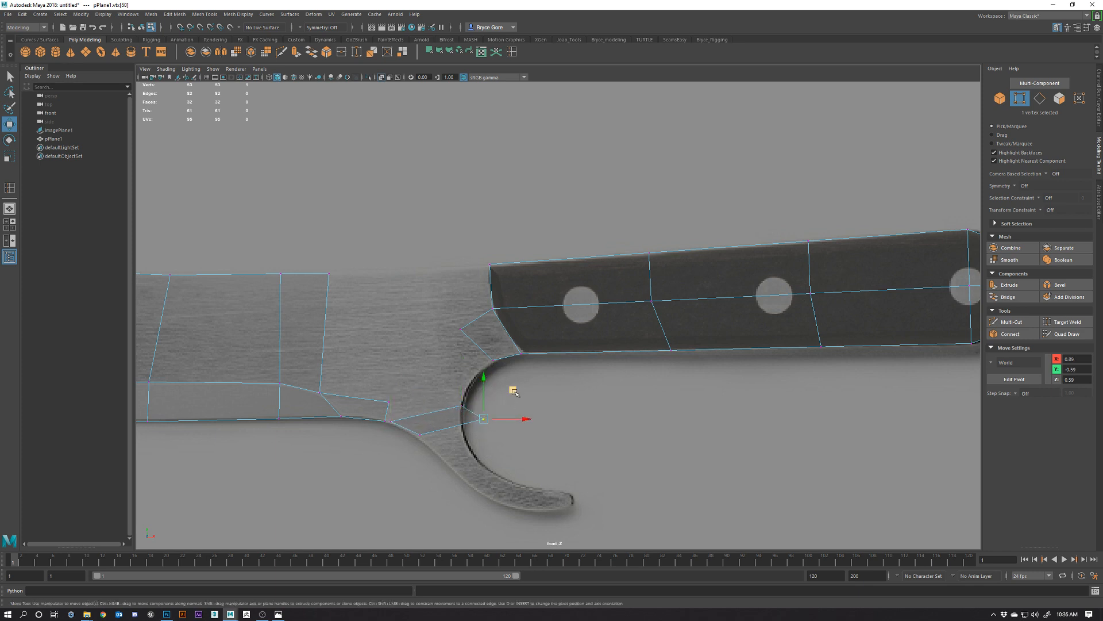
drag(514, 391, 490, 395)
drag(414, 432, 432, 452)
drag(449, 407, 448, 410)
click(457, 422)
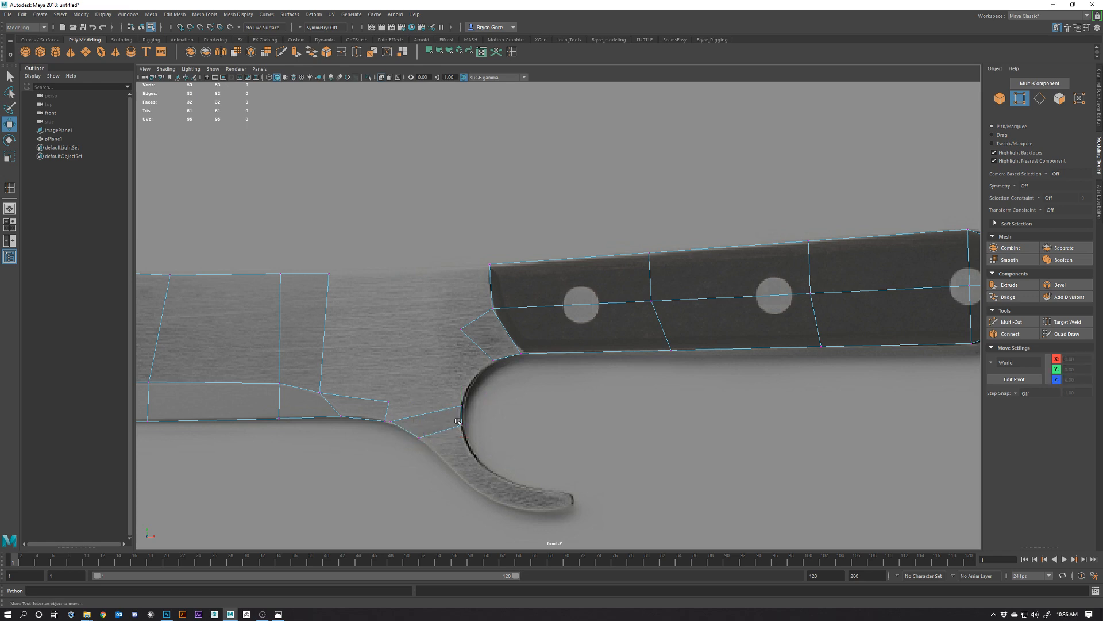
Extrude the guard face's lower edge further down into the hook.
right_drag(453, 421, 446, 343)
click(442, 431)
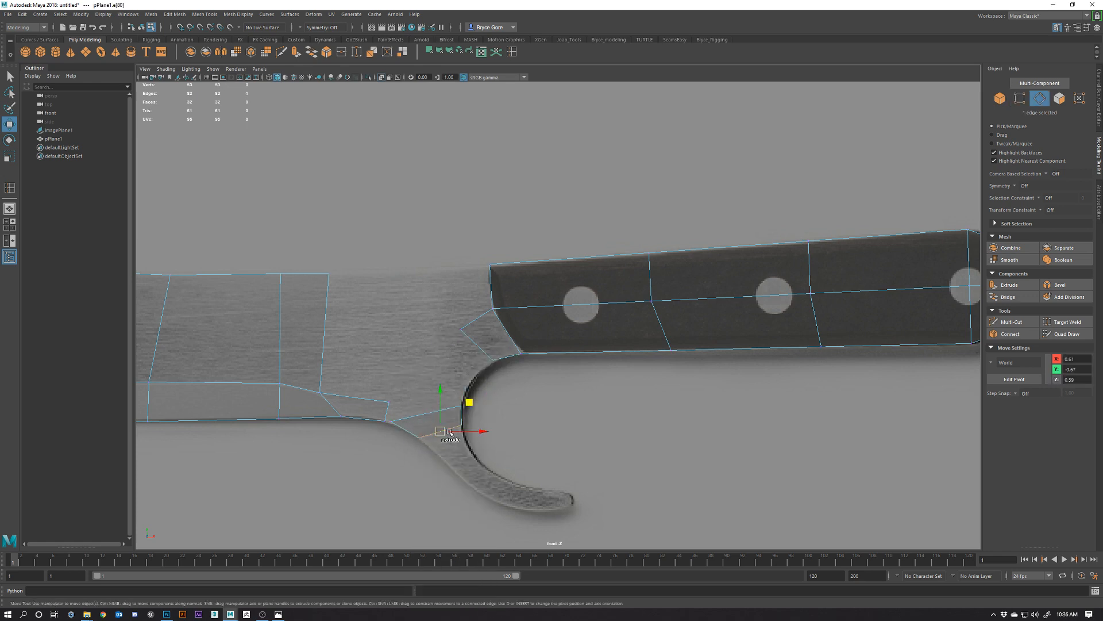
shift+drag(449, 432, 463, 457)
Place the extruded edge's two vertices on the outer and inner outlines of the hook.
right_drag(445, 363, 405, 364)
click(446, 463)
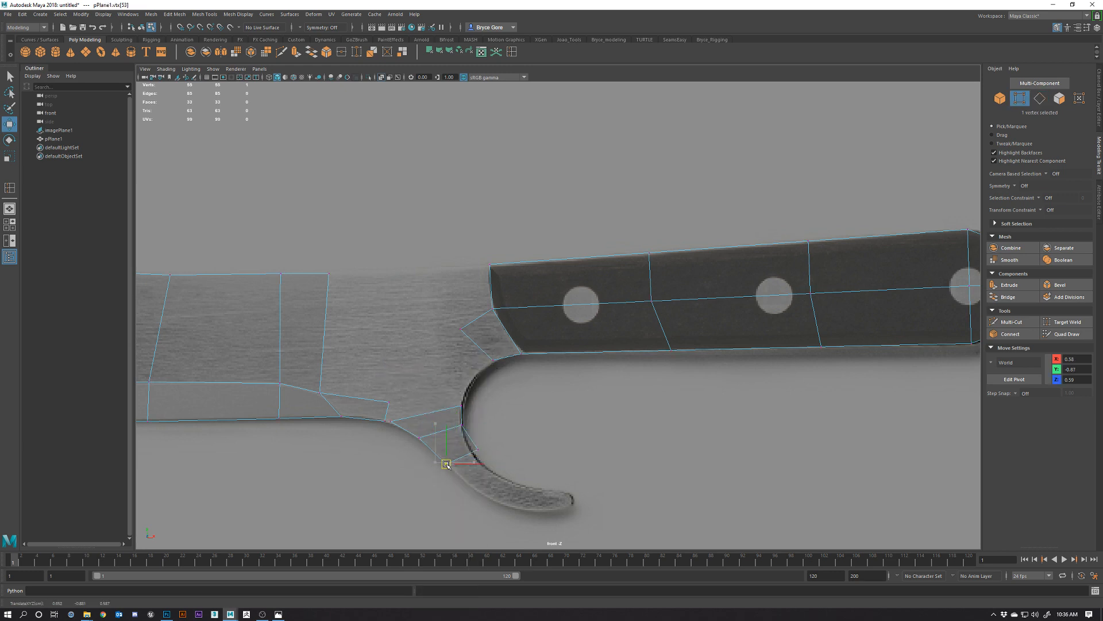
drag(487, 462, 463, 462)
click(509, 461)
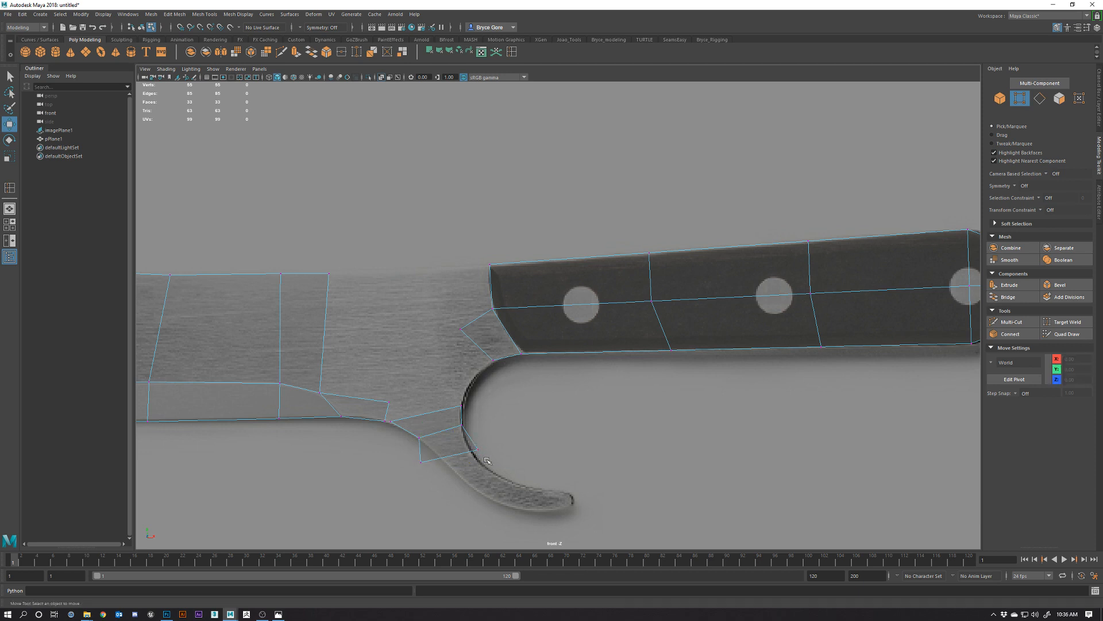
key(ctrl+z)
key(ctrl+z)
click(478, 450)
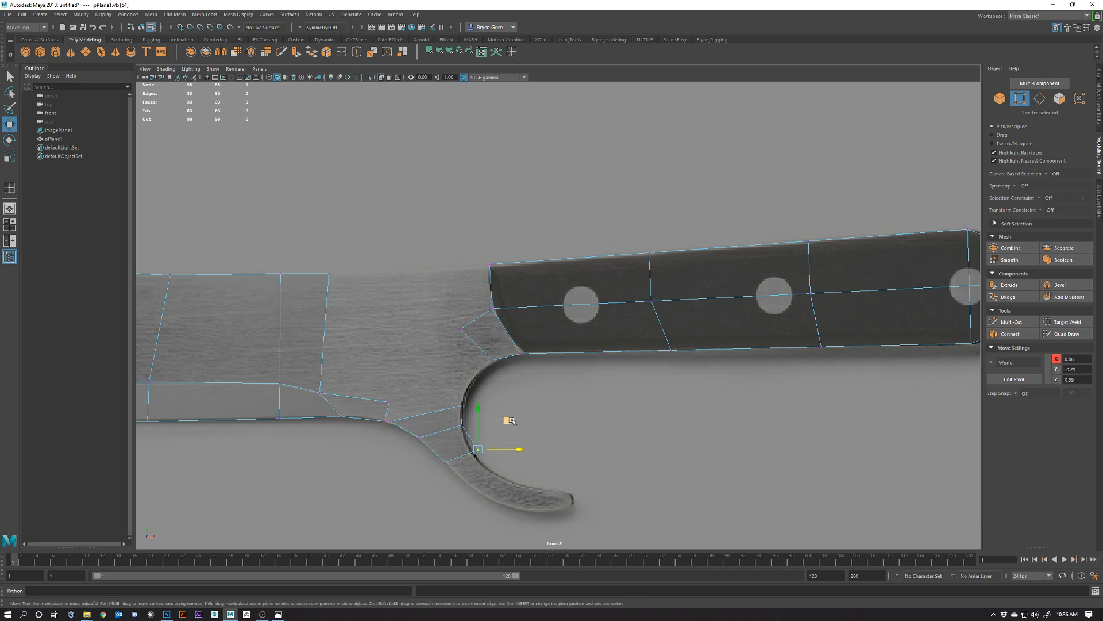
drag(511, 421, 501, 415)
Insert an edge loop lengthwise through the middle of the two guard faces.
right_drag(454, 424, 450, 407)
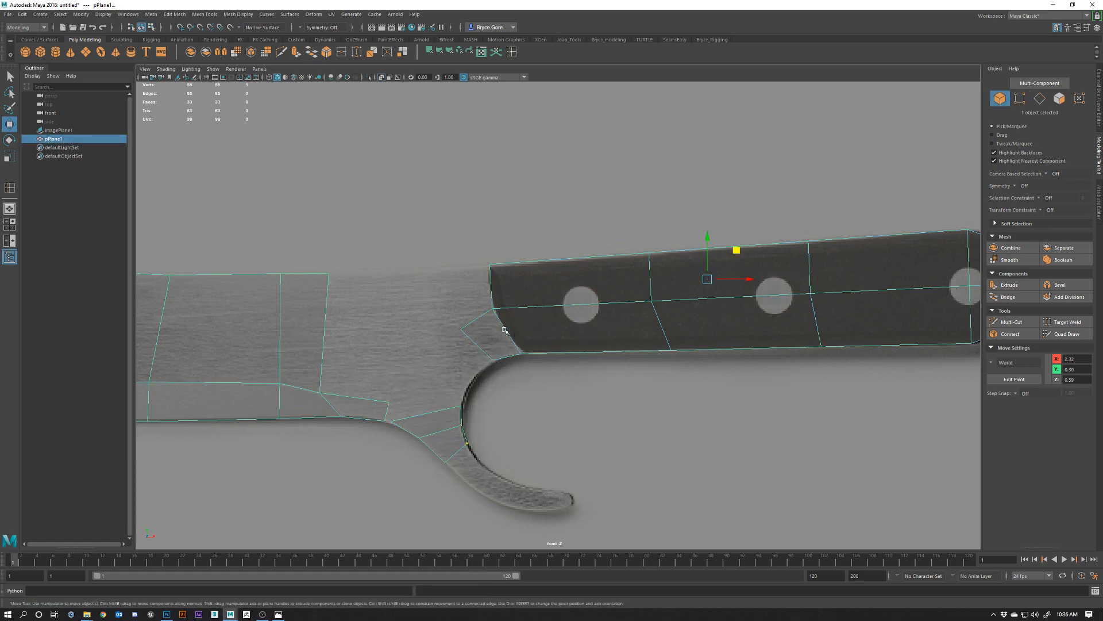
click(471, 473)
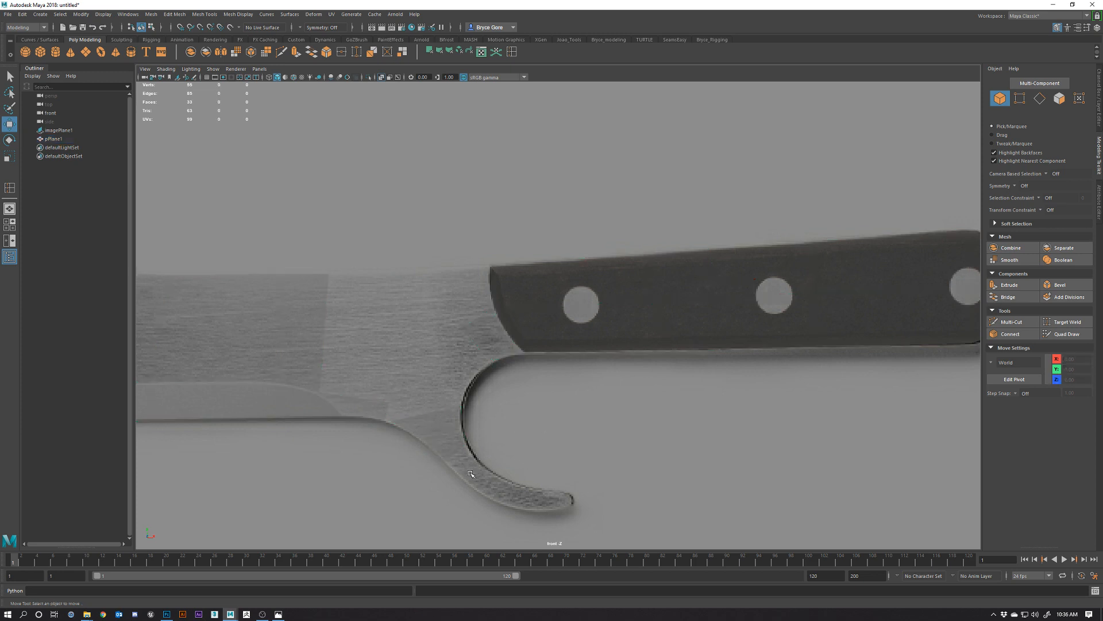
click(443, 428)
key(g)
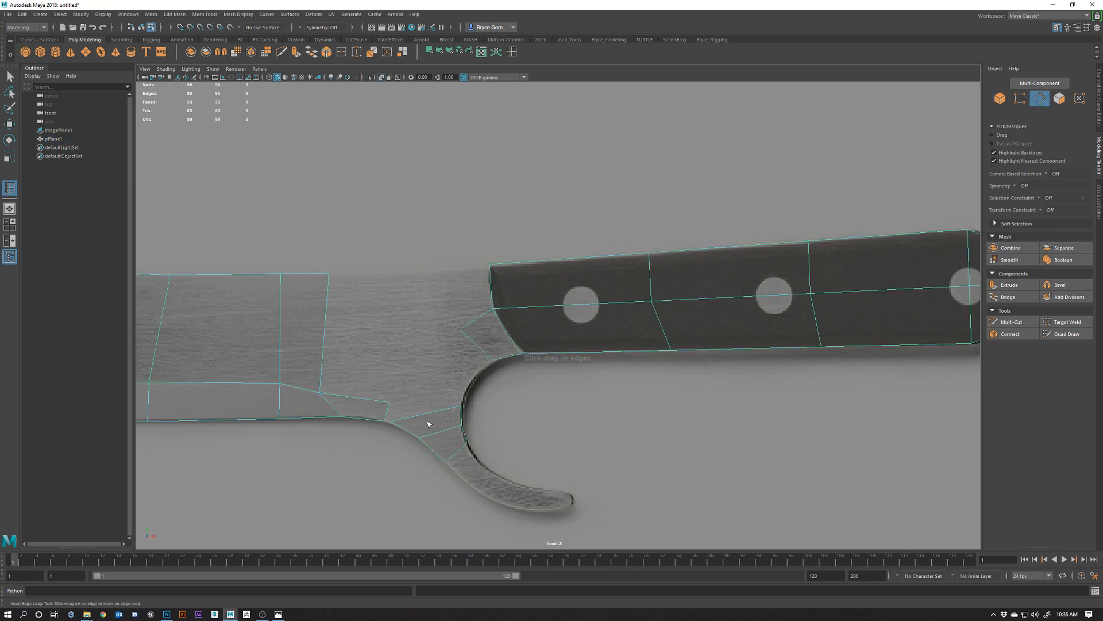
click(444, 434)
key(w)
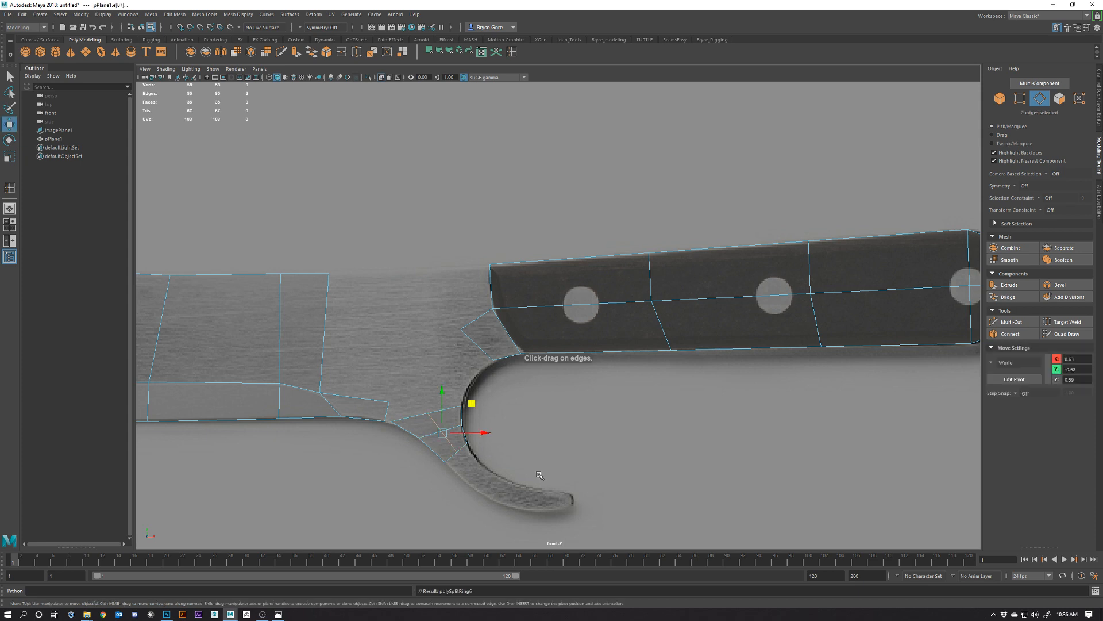
Target-weld the bevel strip's lower end vertex to the guard piece's front corner vertex.
right_drag(388, 411, 354, 374)
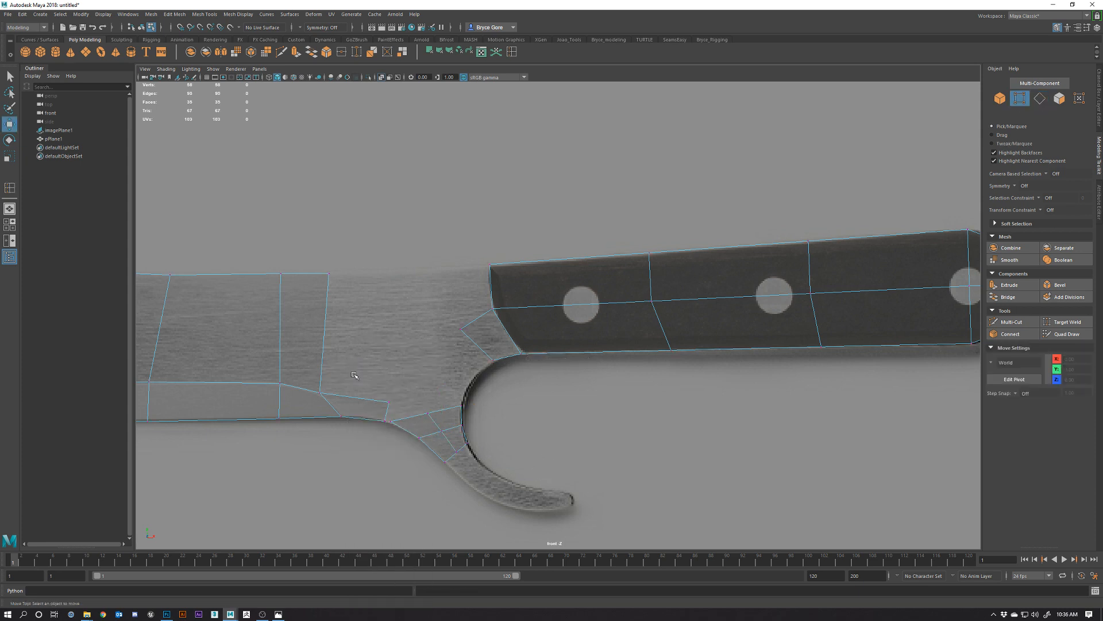
click(382, 416)
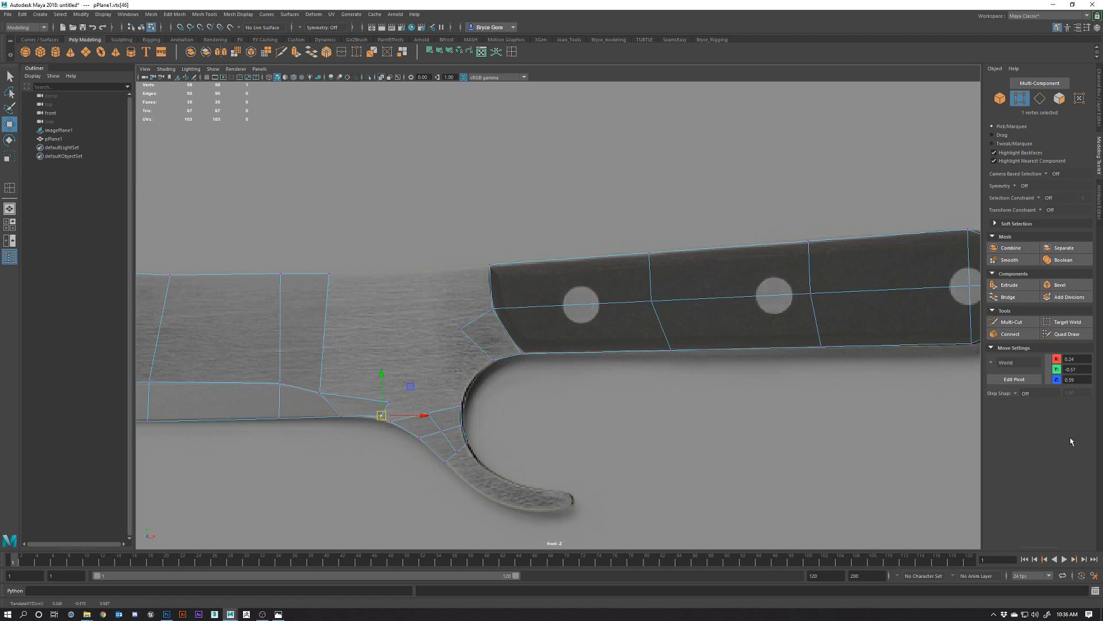
click(1068, 322)
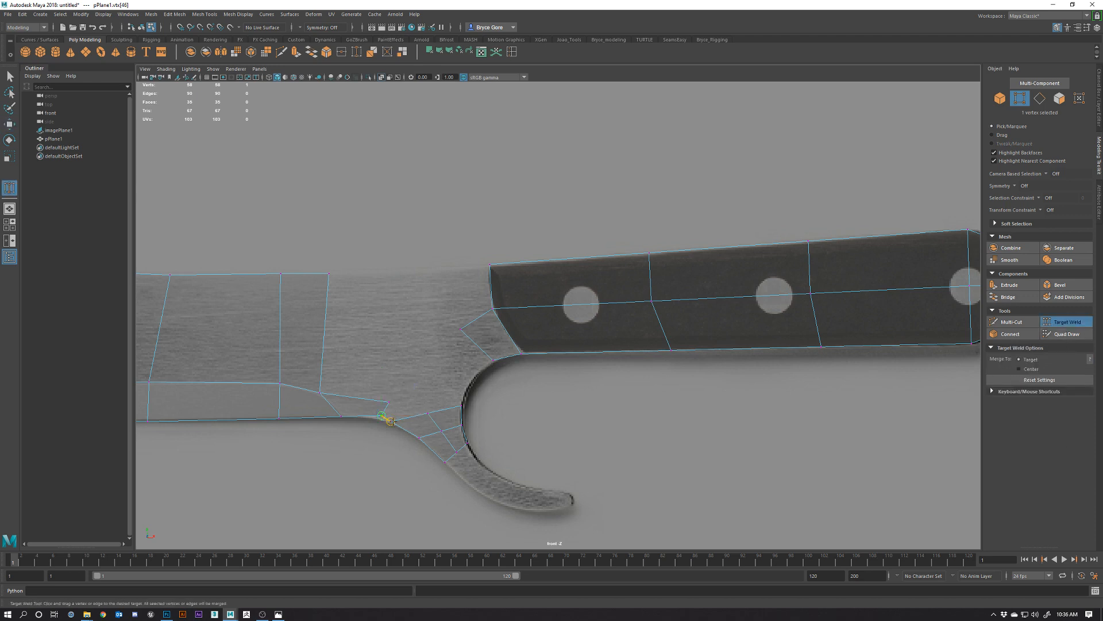
drag(390, 421, 391, 420)
Extrude the handle-side strip's end edge in two segments, following the inner curve down toward the guard piece.
shift+right_drag(444, 374, 475, 349)
drag(475, 348, 444, 389)
right_drag(466, 362, 451, 362)
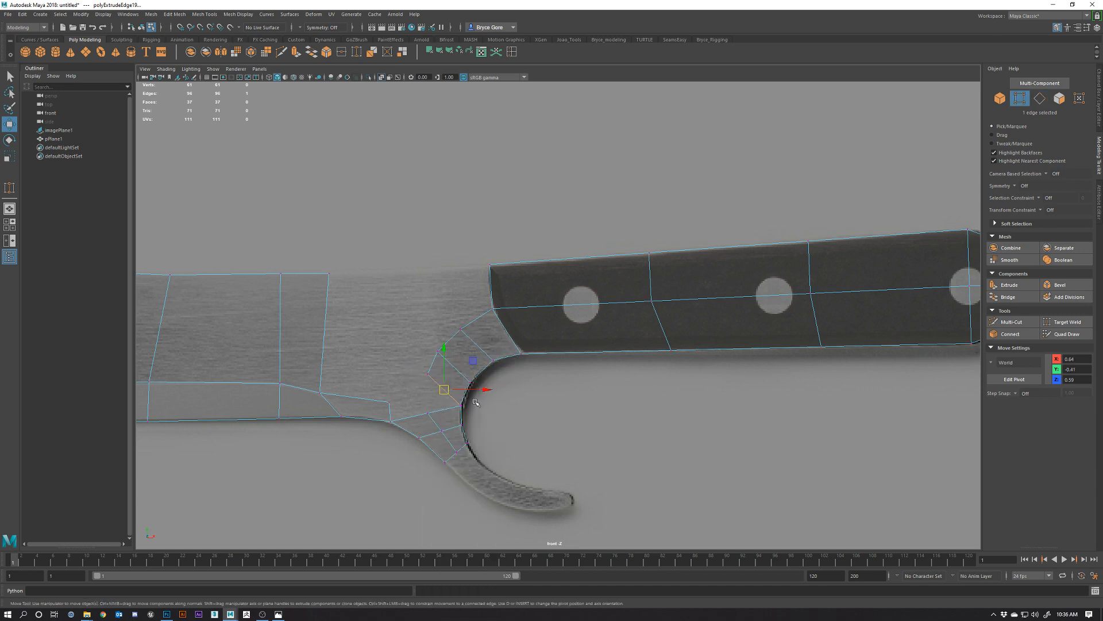
Place the extruded strip's lower inner vertex on the guard's inner curve and weld it to the guard piece's upper inner corner.
click(460, 404)
drag(461, 397, 459, 412)
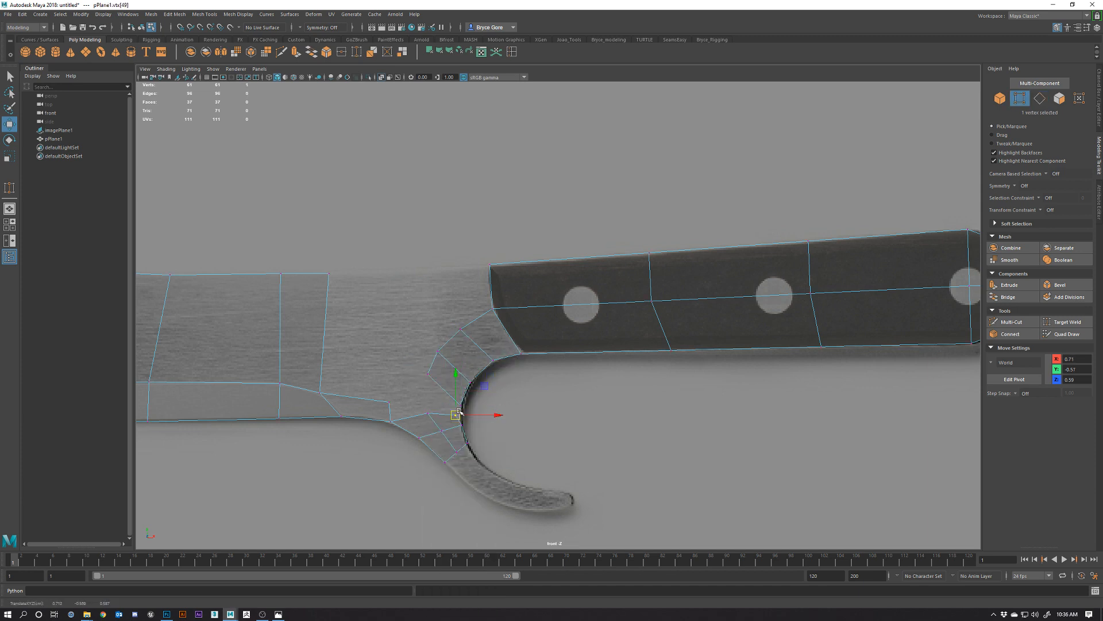
key(ctrl+z)
scroll(477, 428, up, 5)
click(386, 462)
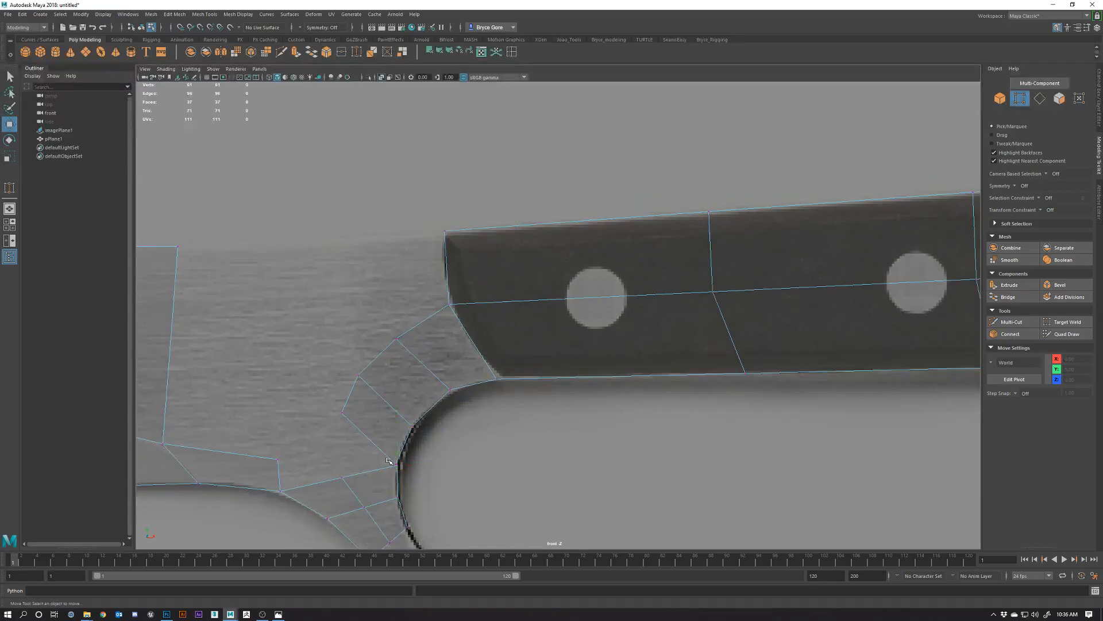
drag(396, 460, 408, 447)
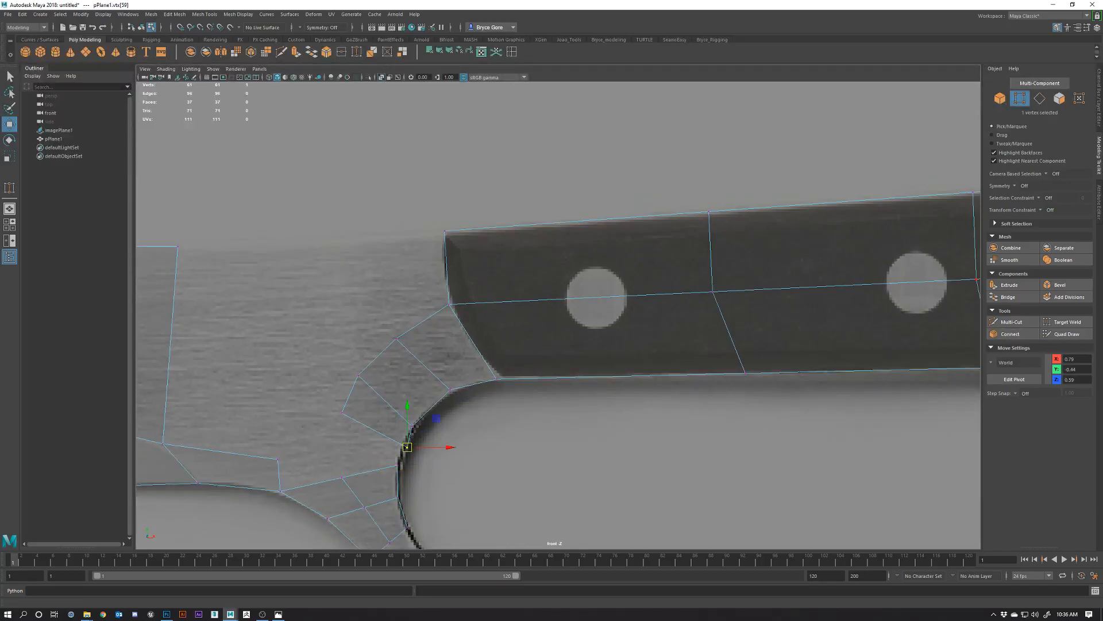
click(1075, 323)
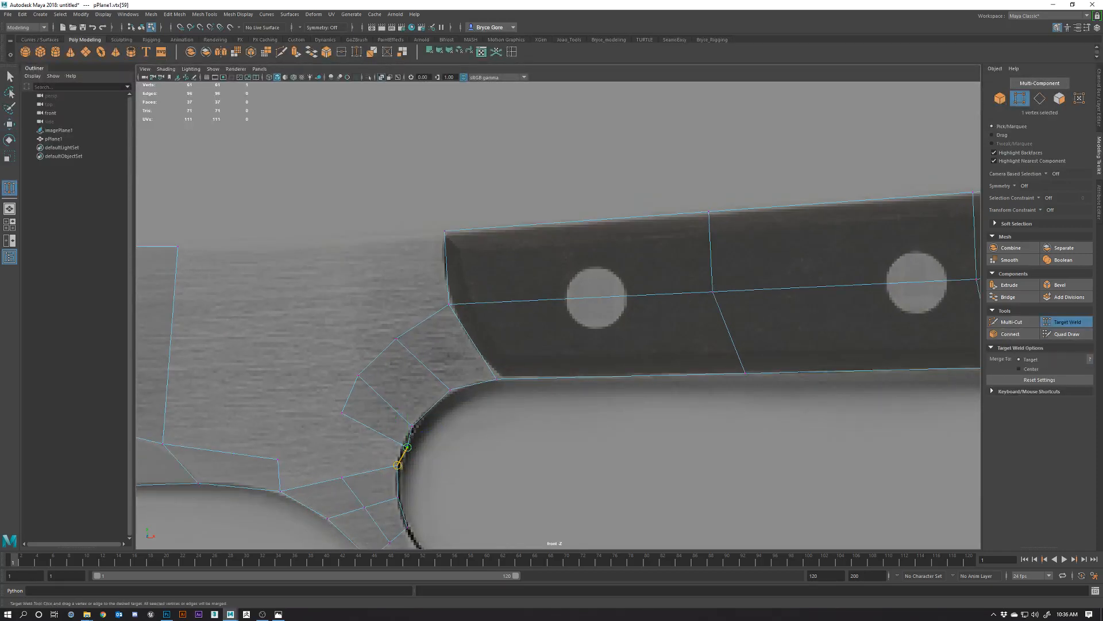
drag(407, 448, 397, 465)
key(w)
Fine-tune the handle-side strip's two inner vertices along the guard's inner curve.
alt+right_drag(539, 487, 590, 439)
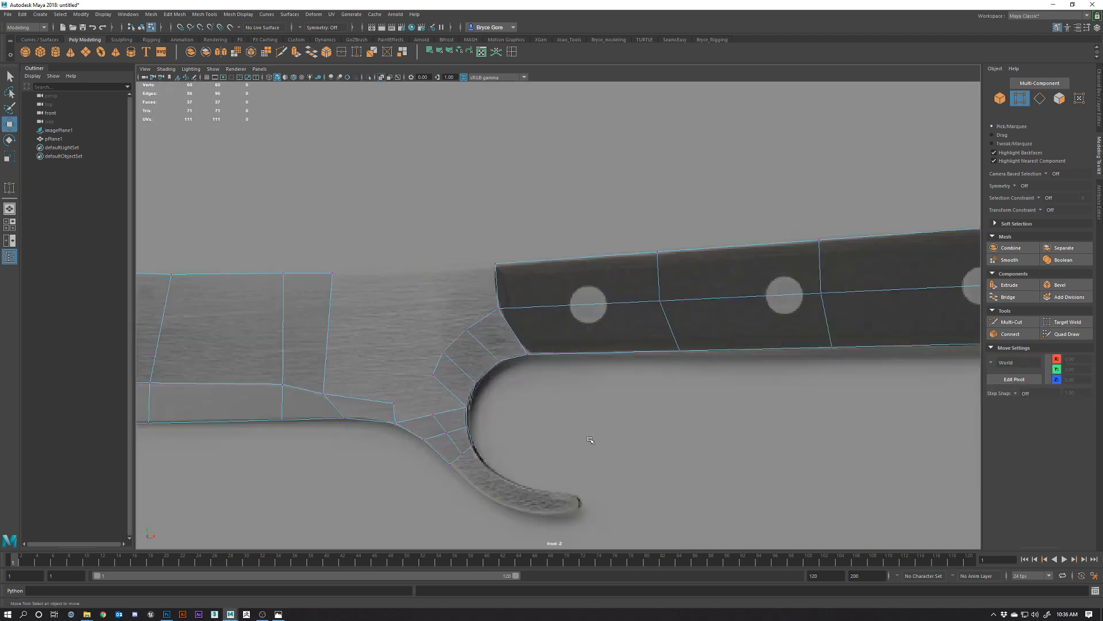
alt+middle_drag(590, 439, 704, 438)
alt+right_drag(635, 402, 653, 422)
alt+middle_drag(677, 442, 702, 449)
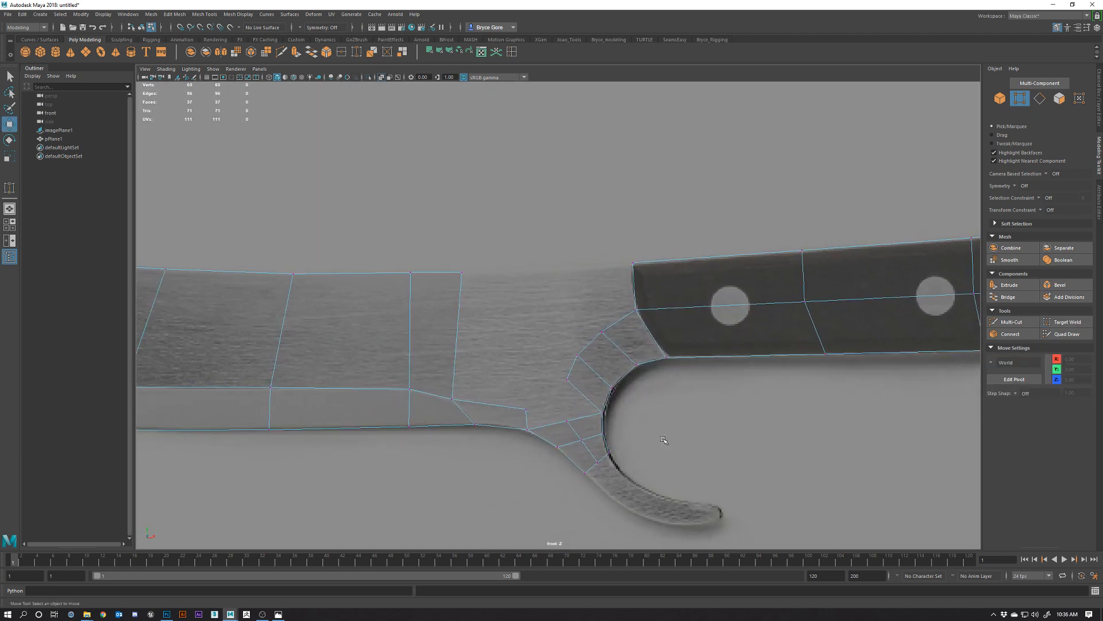
click(605, 381)
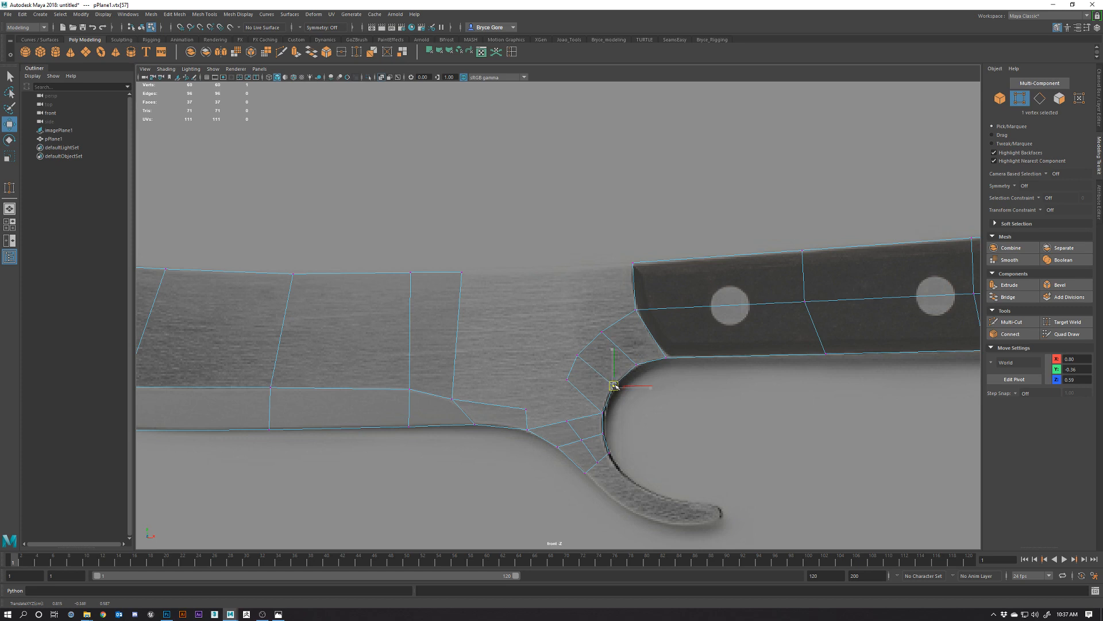
click(633, 360)
drag(638, 365, 637, 366)
Target-weld the handle-side strip's outer end vertex to the middle vertex on the guard piece's upper edge.
click(567, 379)
drag(567, 380, 567, 421)
click(1061, 324)
key(w)
Move the strip's next outer vertex slightly down toward the blade, and raise the bevel strip's upper end vertex.
click(578, 356)
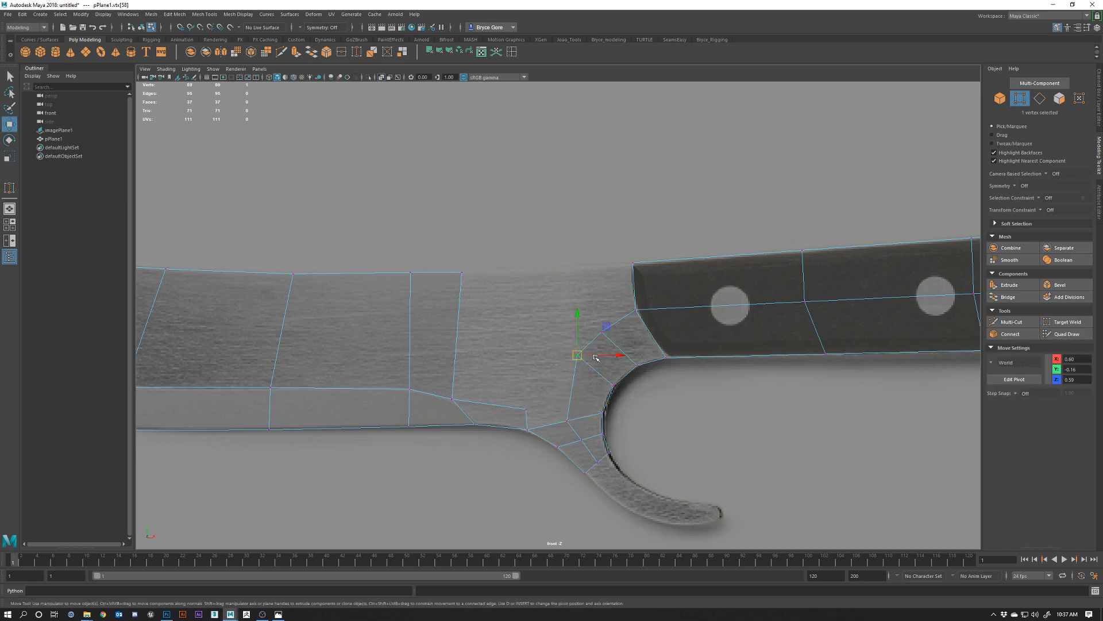
drag(578, 355, 571, 366)
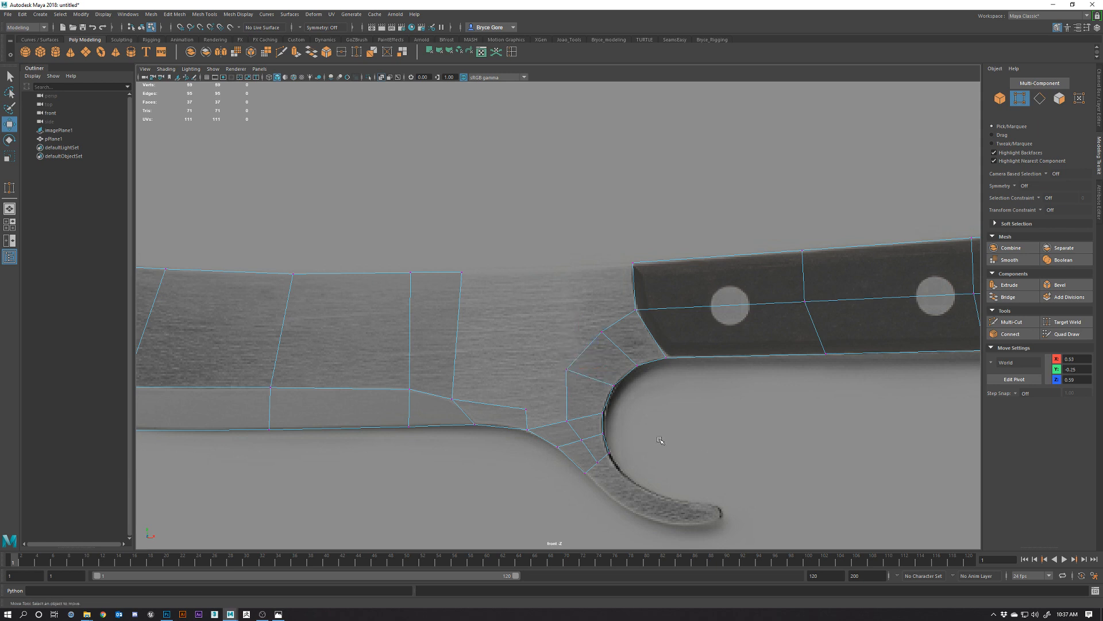
click(525, 408)
drag(525, 408, 513, 381)
right_drag(573, 403, 576, 344)
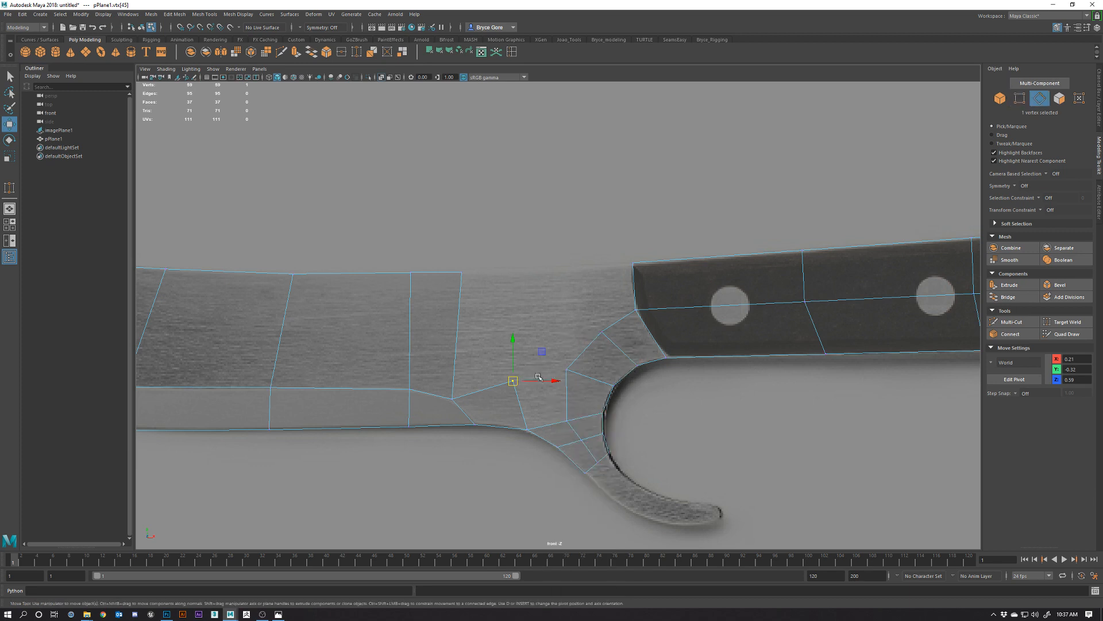
click(529, 394)
shift+click(567, 405)
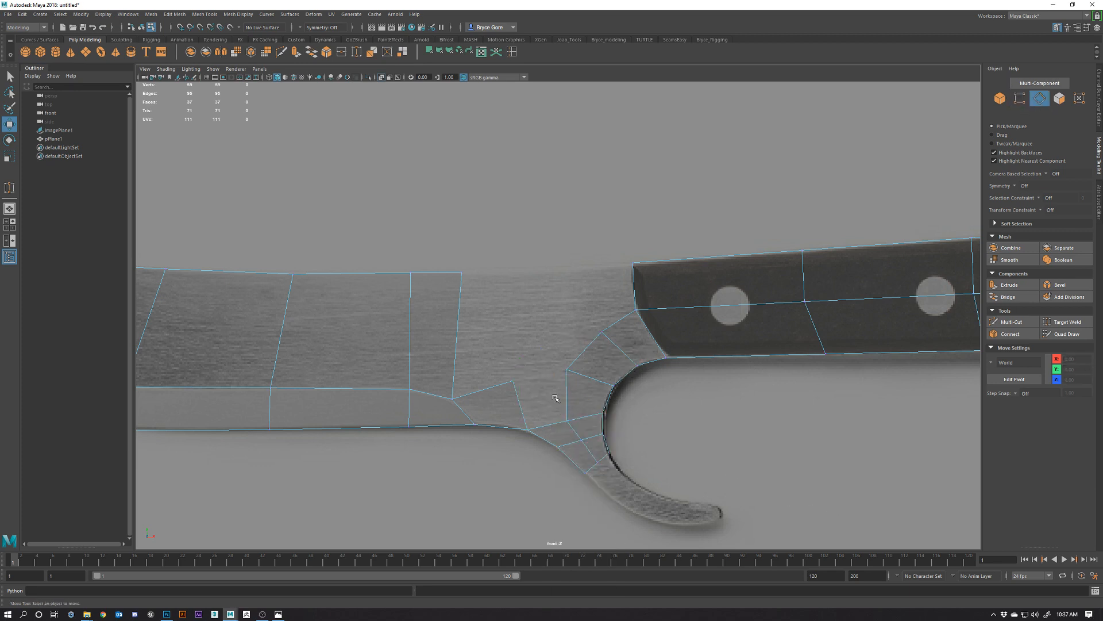
right_drag(498, 373, 492, 373)
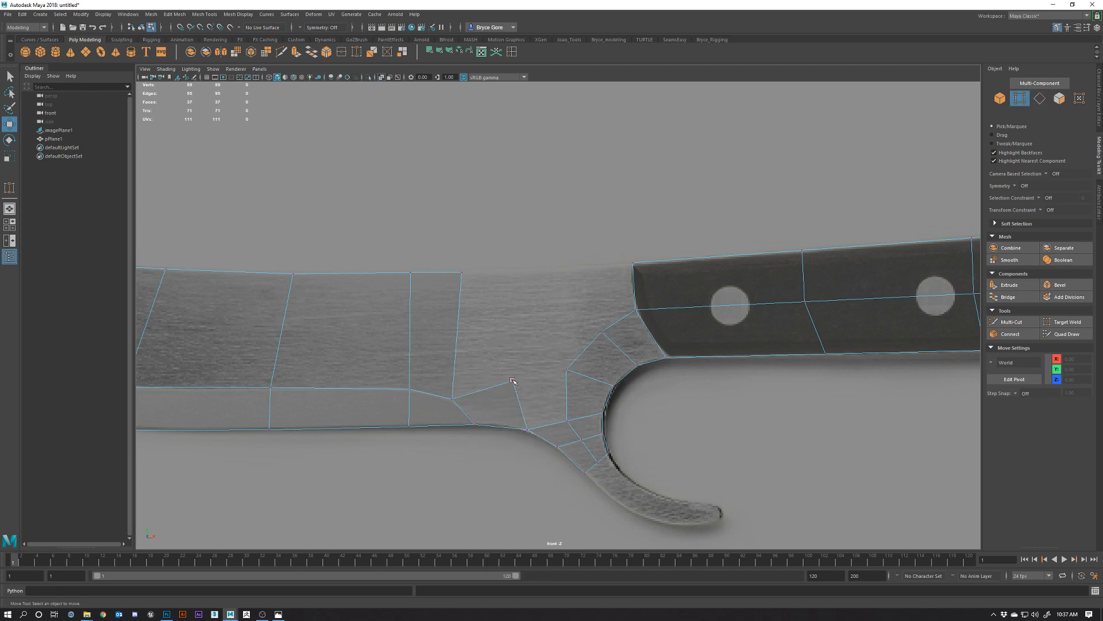
Target-weld the loose blade corner vertex onto the neighbouring inner vertex at the base of the guard.
click(513, 380)
key(y)
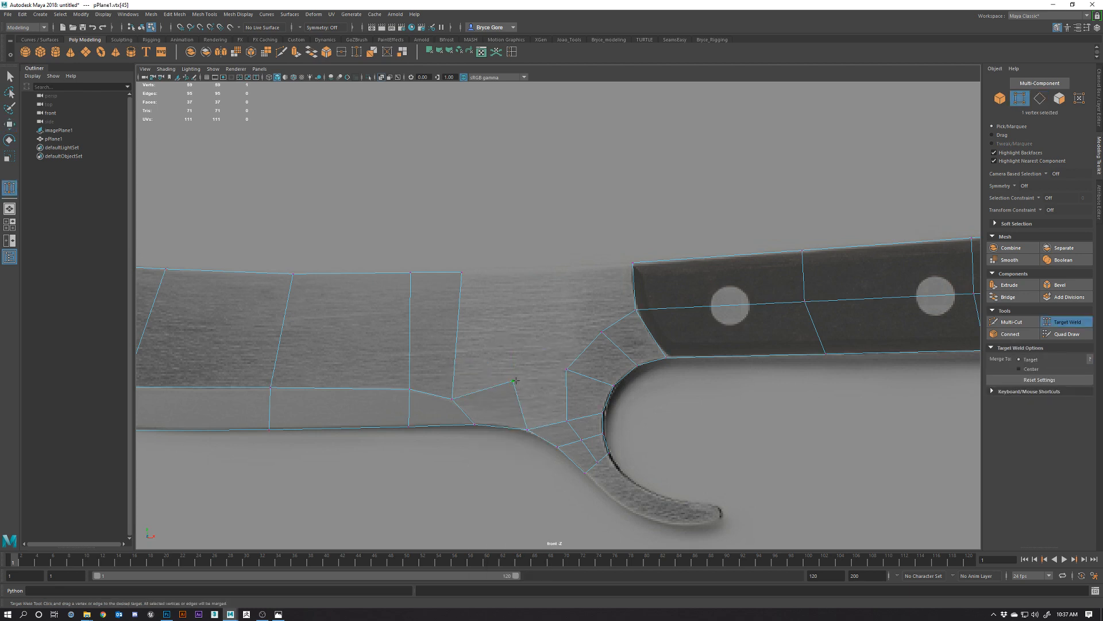
drag(514, 380, 567, 420)
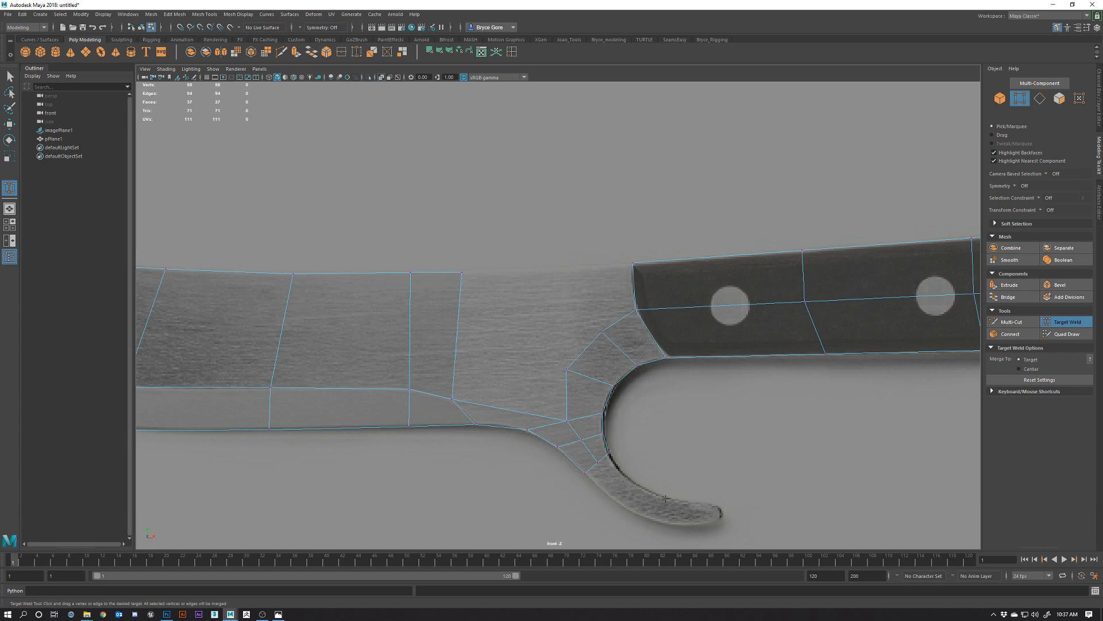
Move the welded junction vertex up and inward so the guard's edges radiate evenly between blade and finger hook.
key(w)
key(5)
click(527, 430)
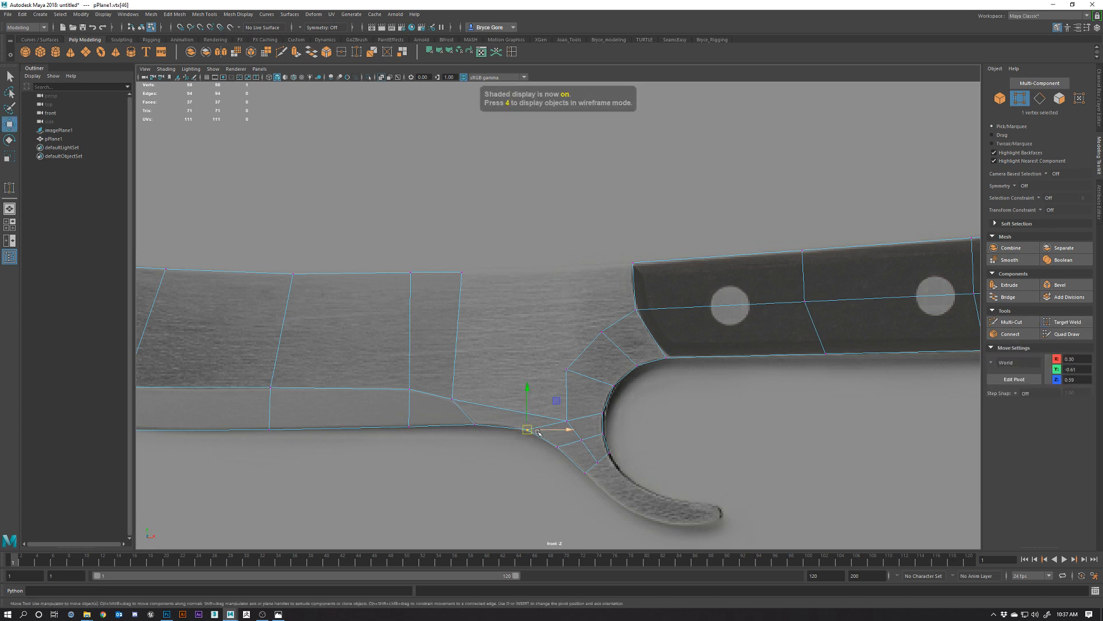
drag(529, 429, 547, 399)
click(568, 419)
click(689, 441)
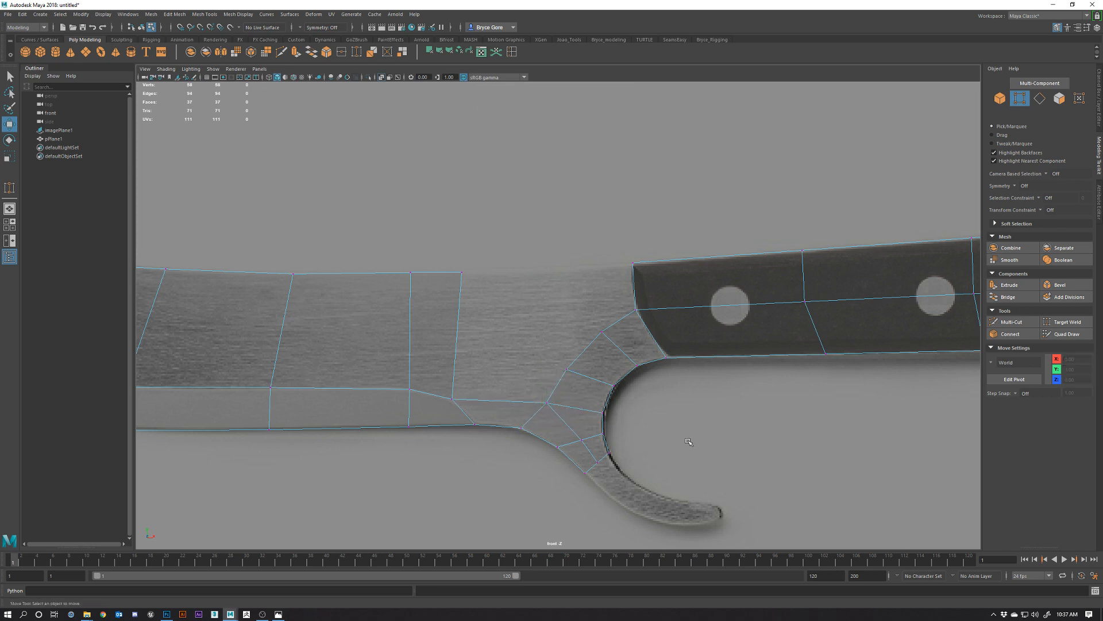
alt+middle_drag(538, 400, 549, 438)
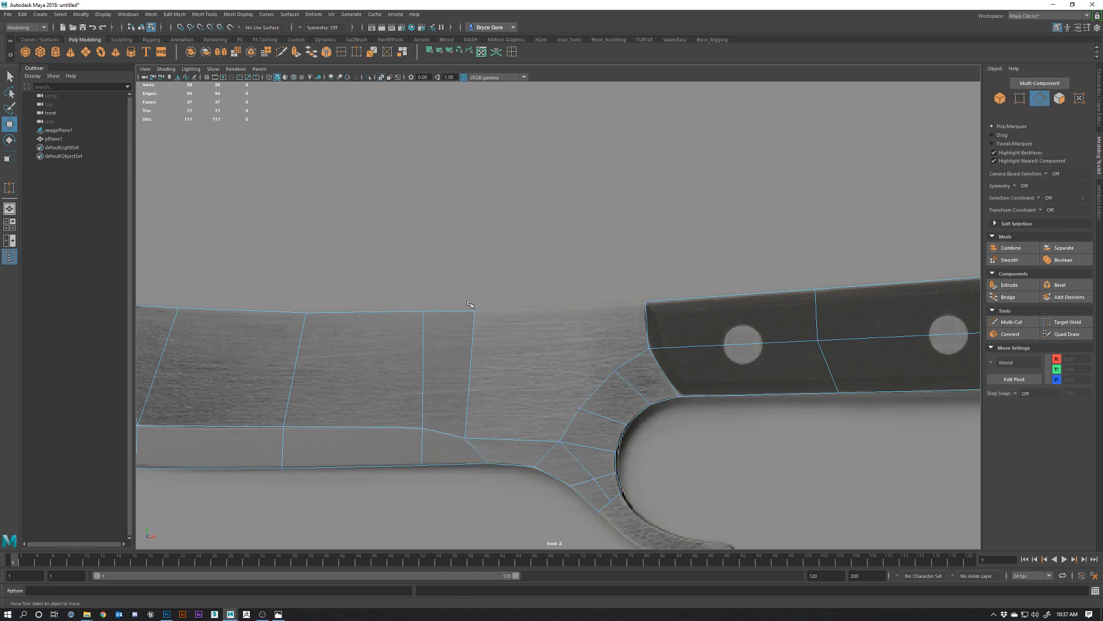
key(F10)
click(599, 388)
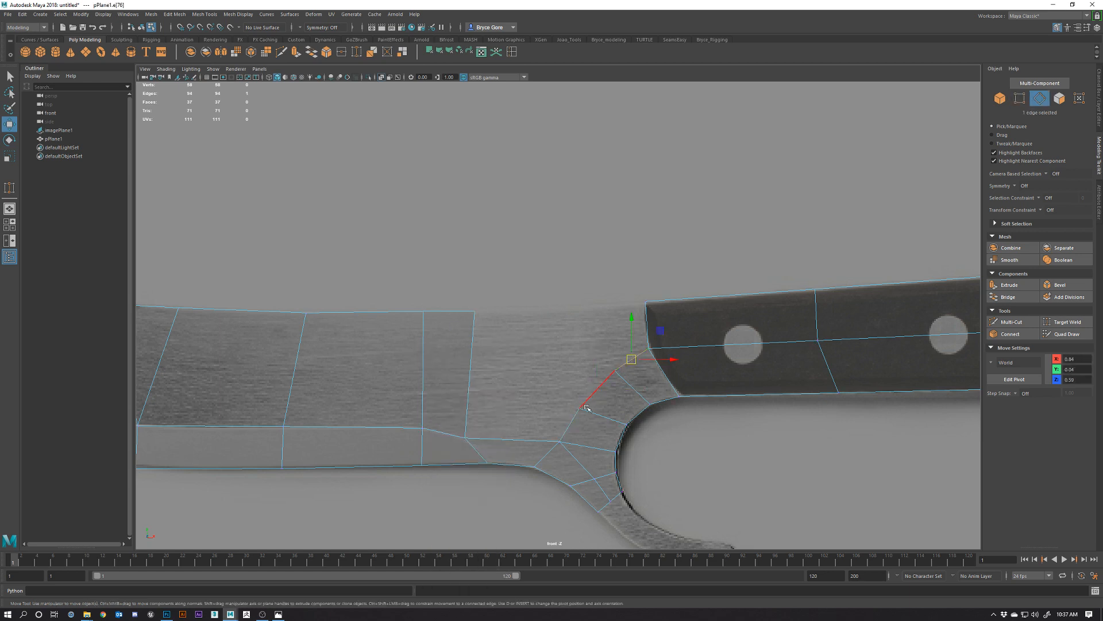
click(491, 368)
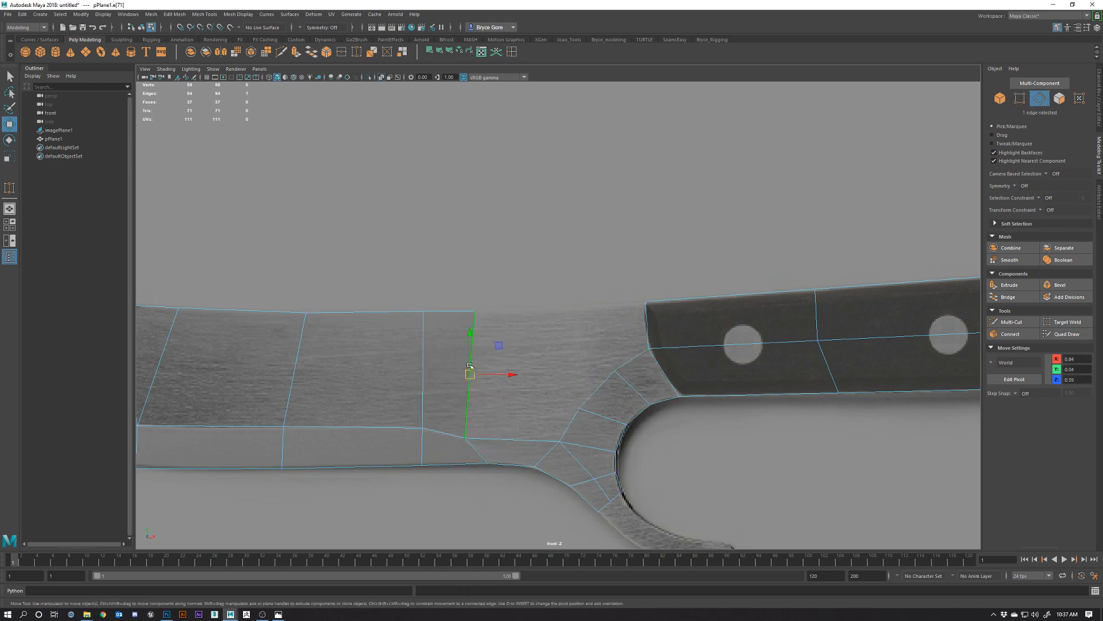
shift+click(565, 419)
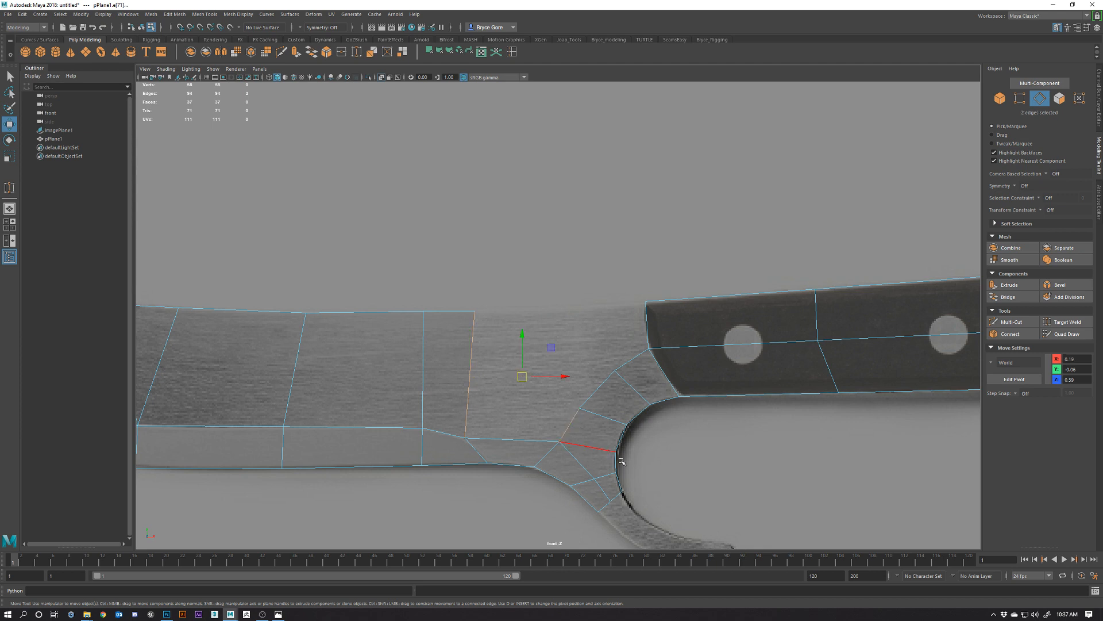
click(648, 344)
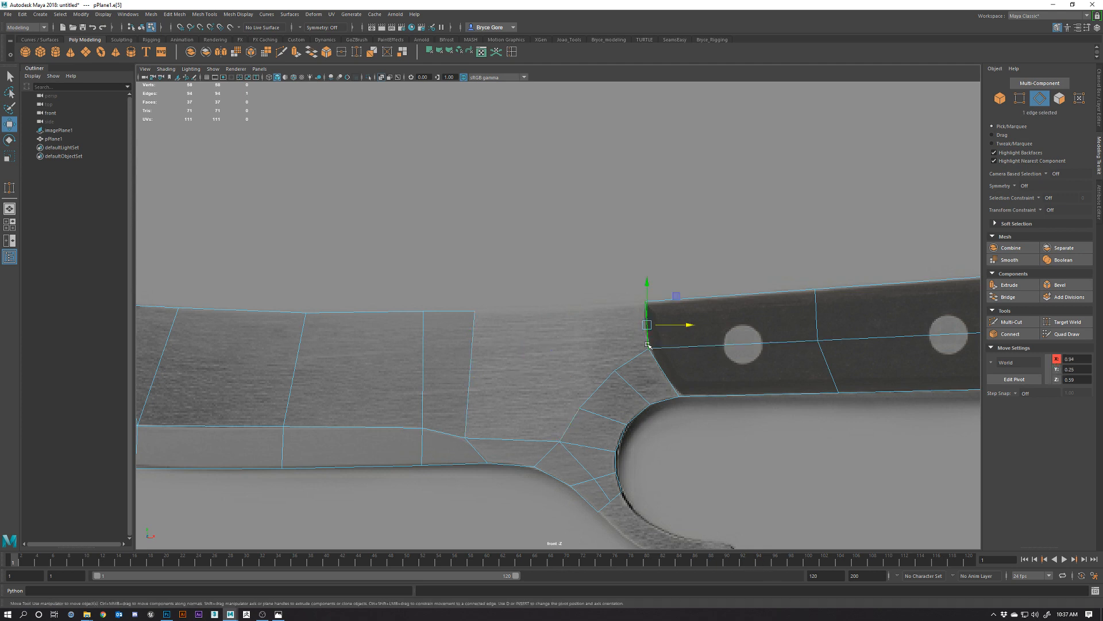
shift+click(595, 392)
shift+drag(621, 334, 626, 307)
key(ctrl+z)
key(ctrl+z)
Extrude the diagonal edge between guard and handle straight up, flatten it and align it with the knife's spine.
click(596, 392)
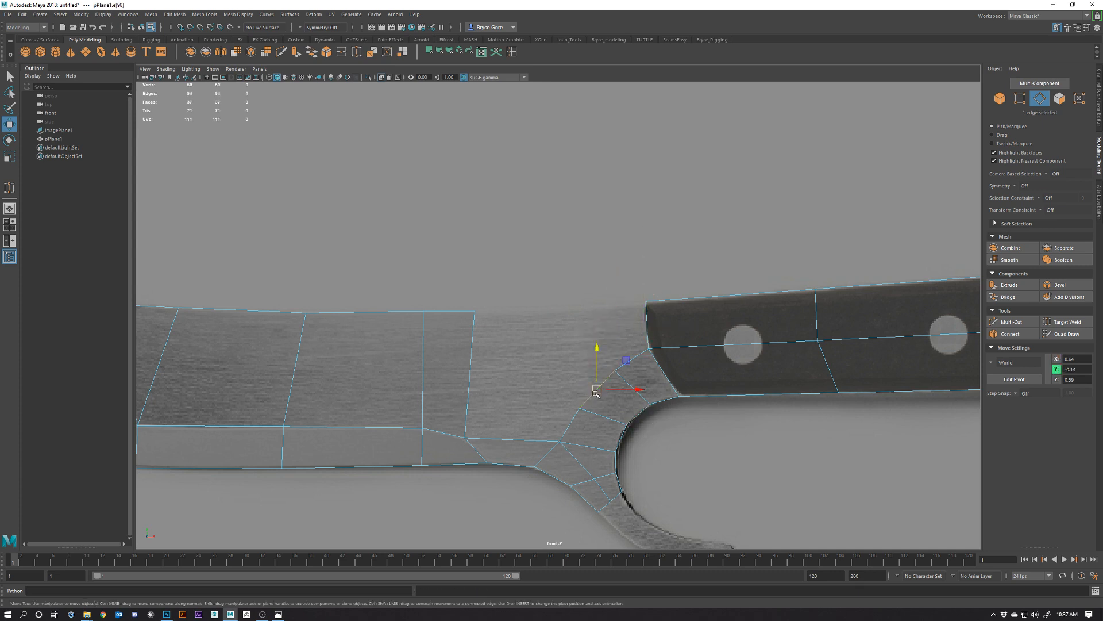
shift+drag(597, 373, 615, 613)
key(e)
key(r)
key(w)
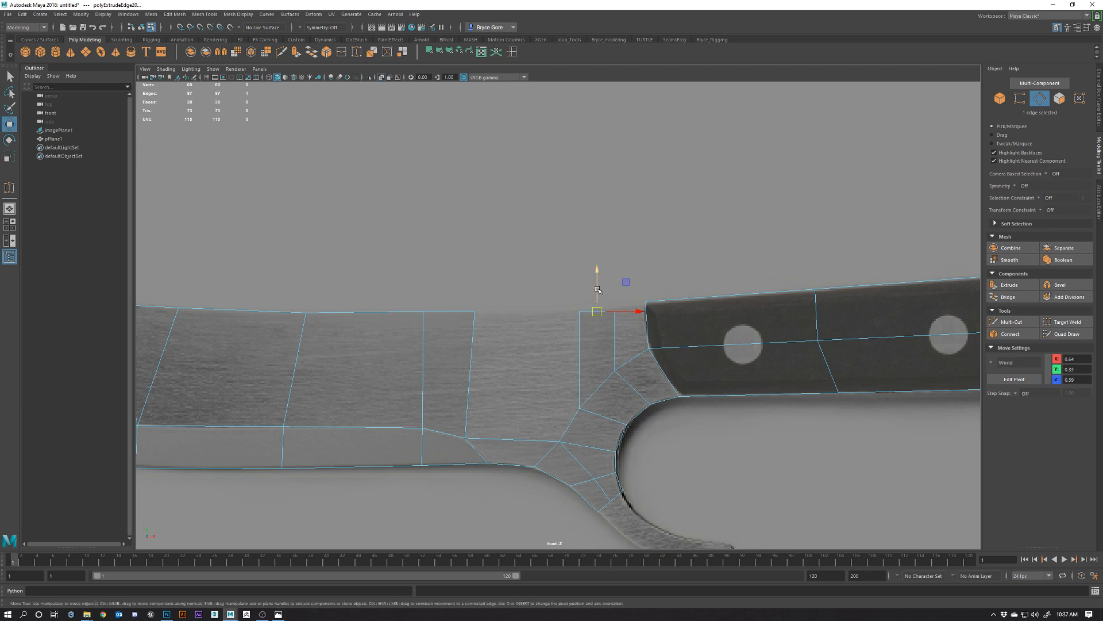
drag(598, 290, 598, 282)
Bridge the gaps on both sides of the new strip, to the handle's front edge and to the blade's end edge.
shift+click(645, 325)
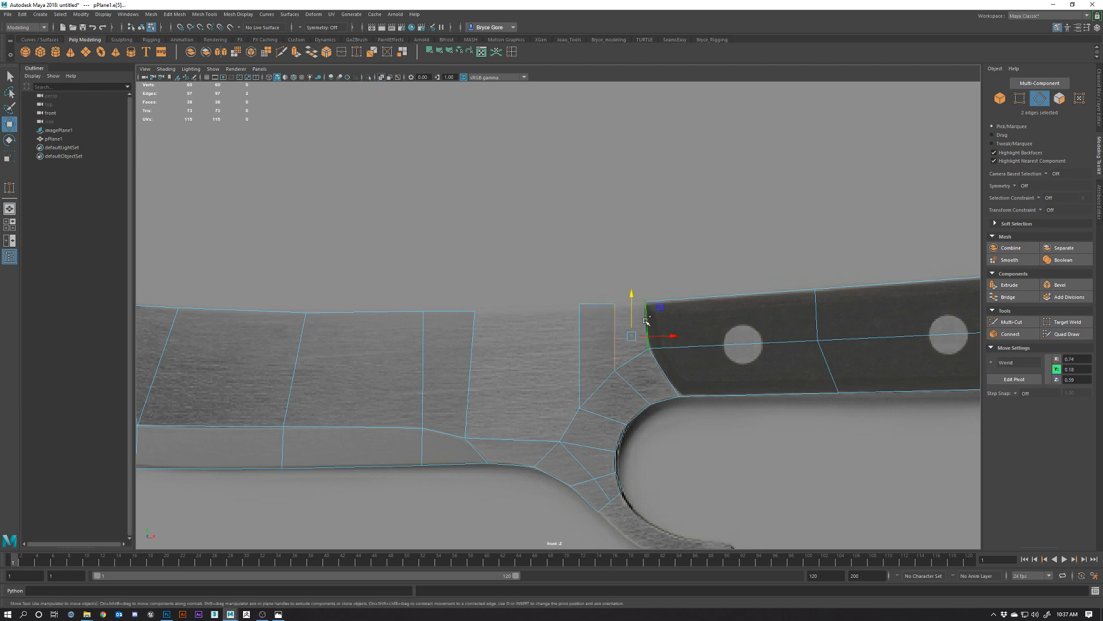
click(1008, 296)
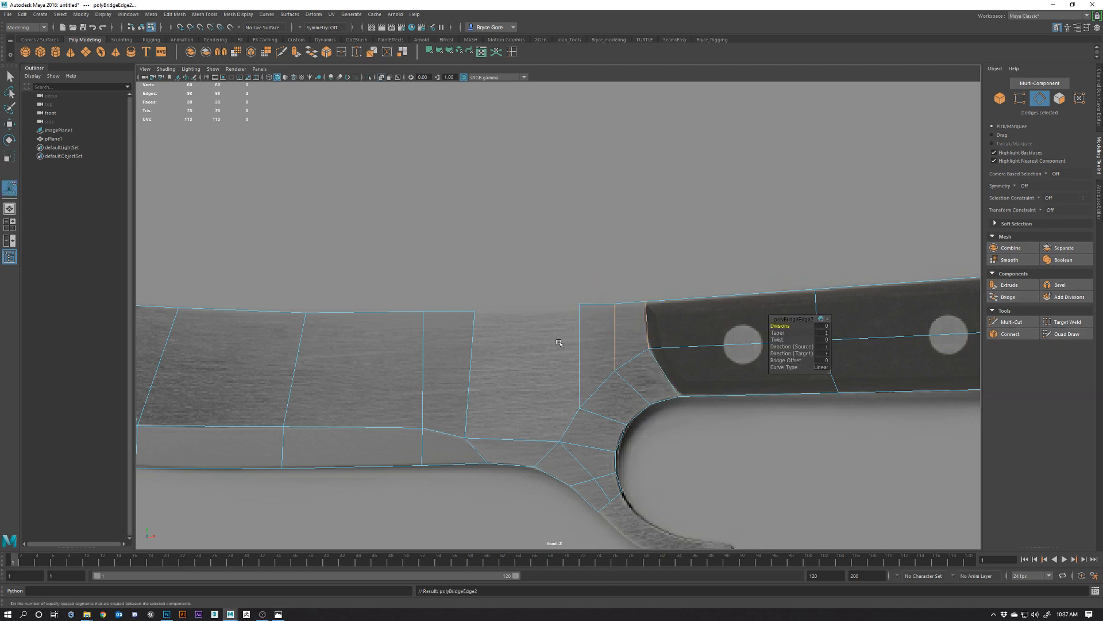
click(479, 357)
shift+click(580, 333)
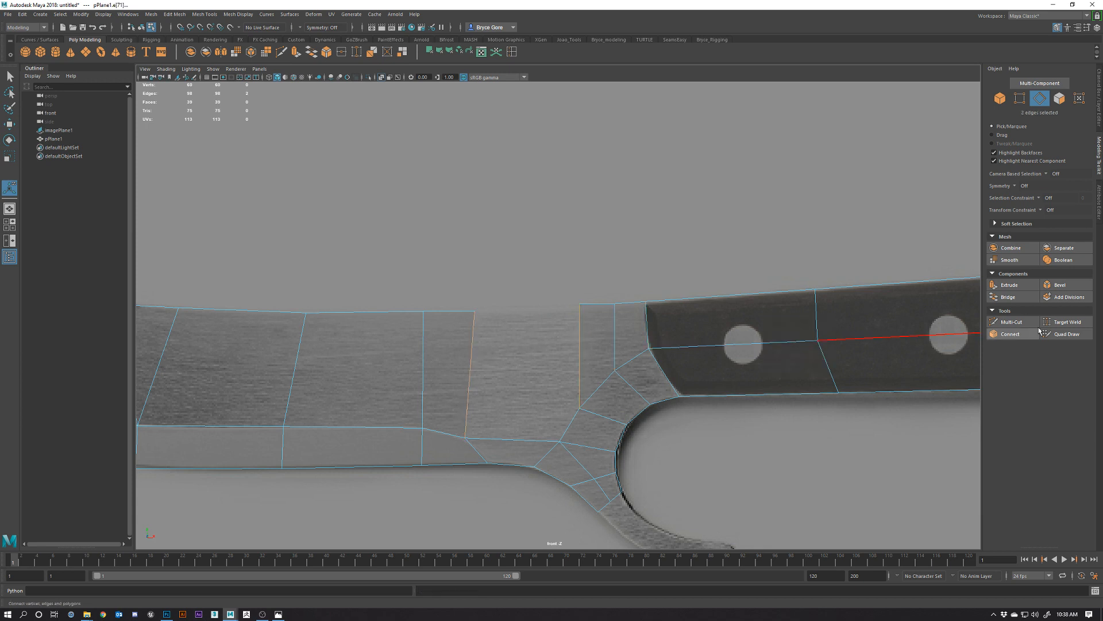
click(1008, 297)
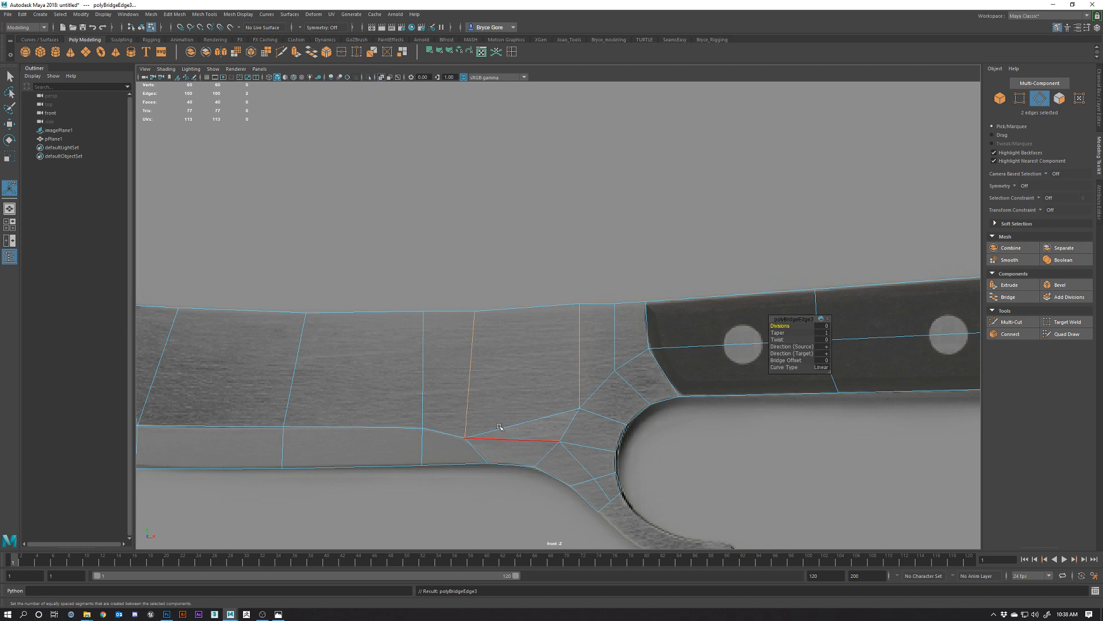
Slide vertices along the blade's spine toward the tip to space the columns near the handle more evenly.
right_drag(581, 335, 495, 328)
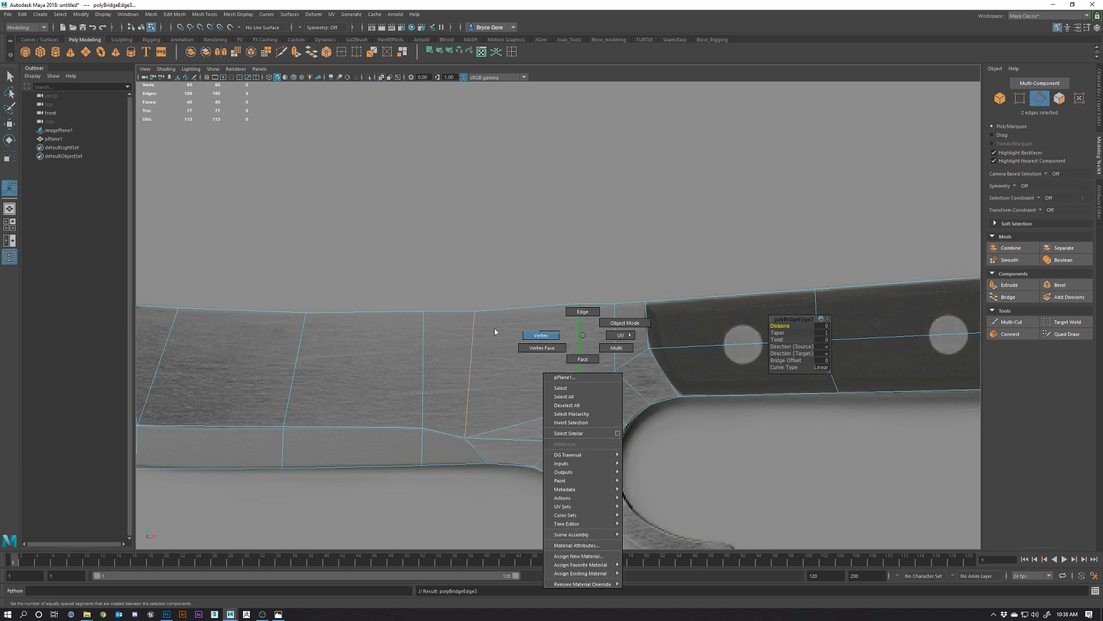
key(w)
drag(567, 282, 580, 321)
middle_drag(607, 278, 586, 281)
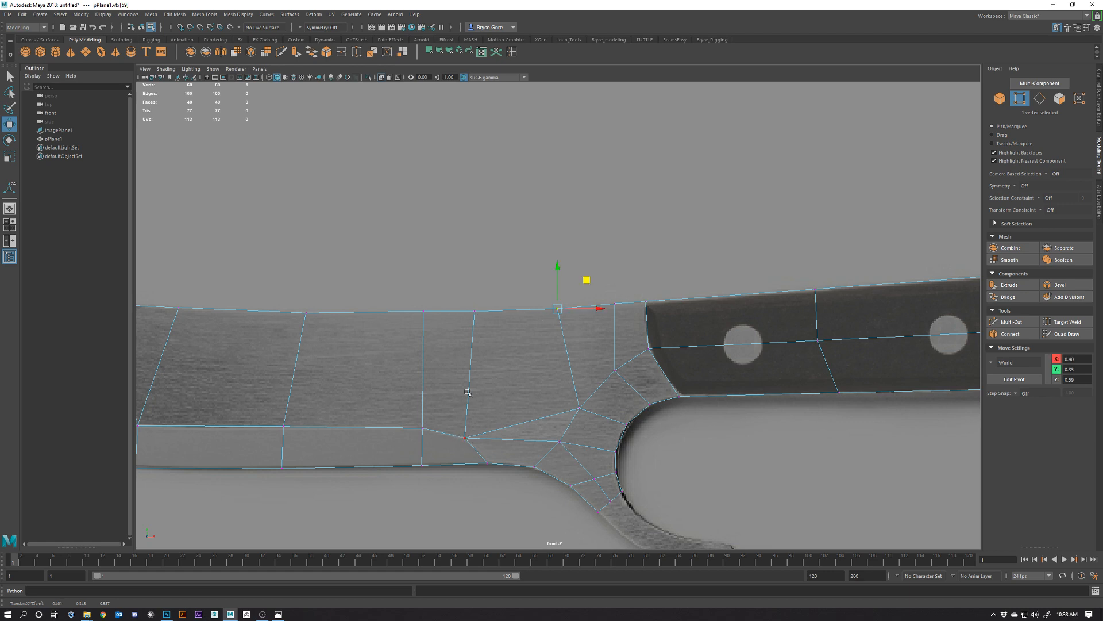
drag(411, 291, 440, 345)
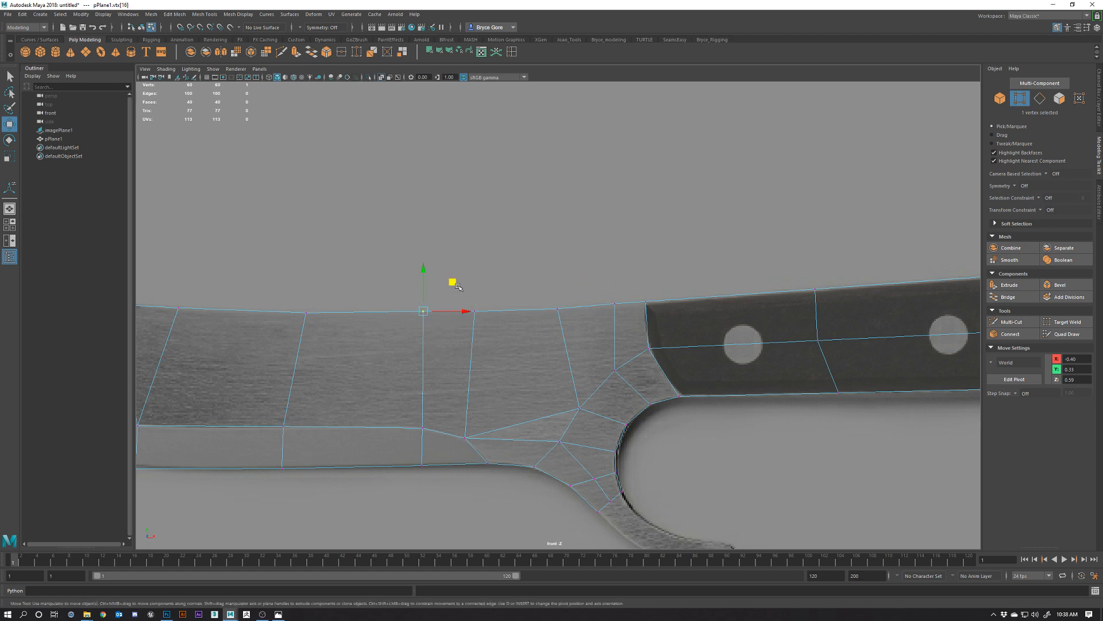
middle_drag(448, 278, 420, 278)
drag(420, 278, 486, 323)
drag(505, 281, 493, 280)
Reposition the inner vertex above the guard and fine-tune the nearby spine vertices to even out the polygon flow.
scroll(589, 417, down, 8)
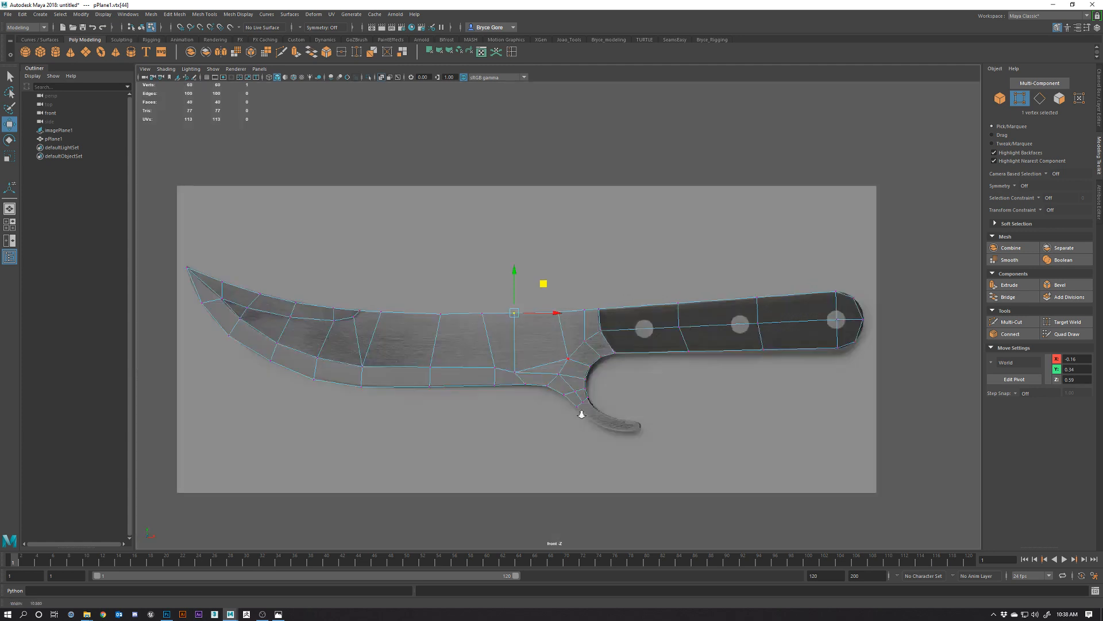
alt+right_drag(531, 330, 616, 374)
drag(562, 369, 577, 384)
drag(601, 343, 621, 277)
click(594, 350)
key(ctrl+z)
scroll(573, 285, up, 2)
click(557, 309)
click(605, 305)
click(556, 392)
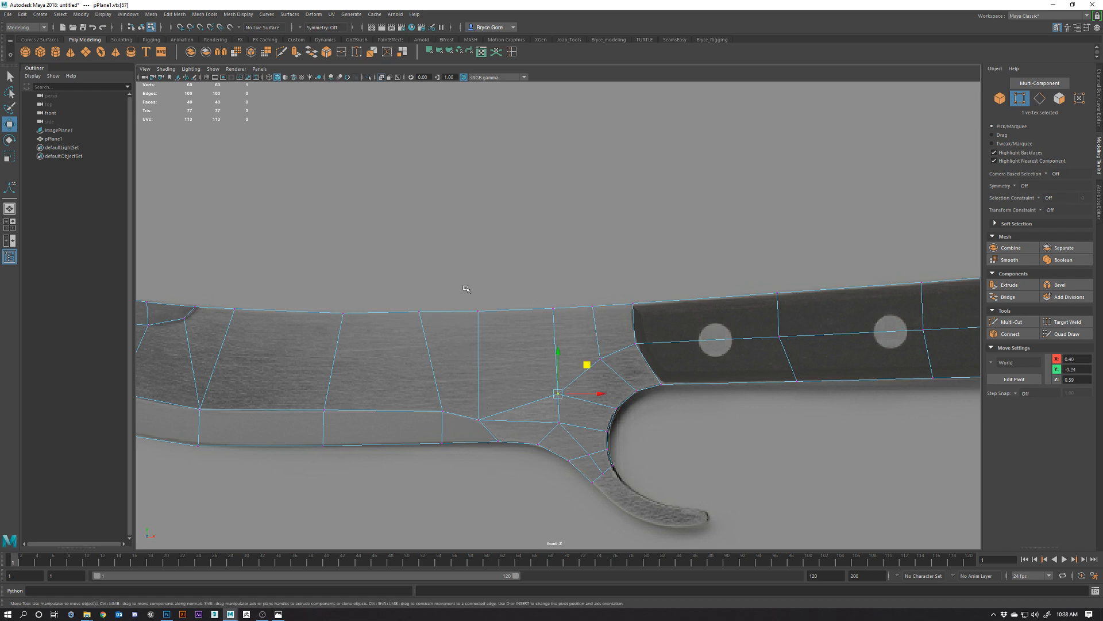
click(478, 310)
drag(507, 283, 514, 280)
Select the border edges of the triangular gap between blade and guard and fill the hole.
scroll(563, 362, down, 10)
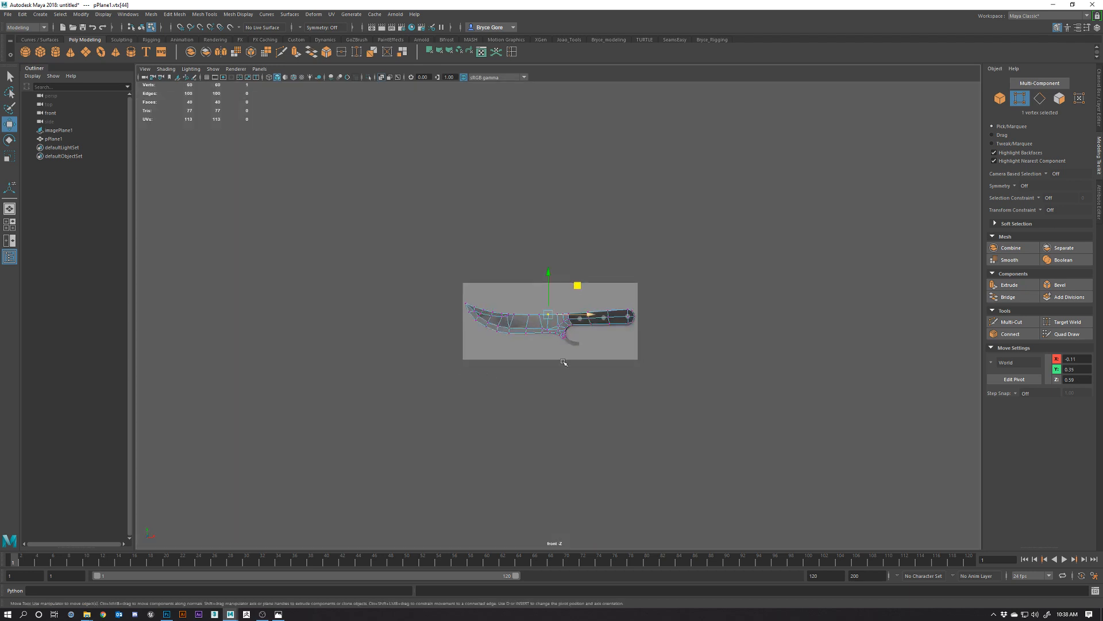
scroll(563, 362, up, 10)
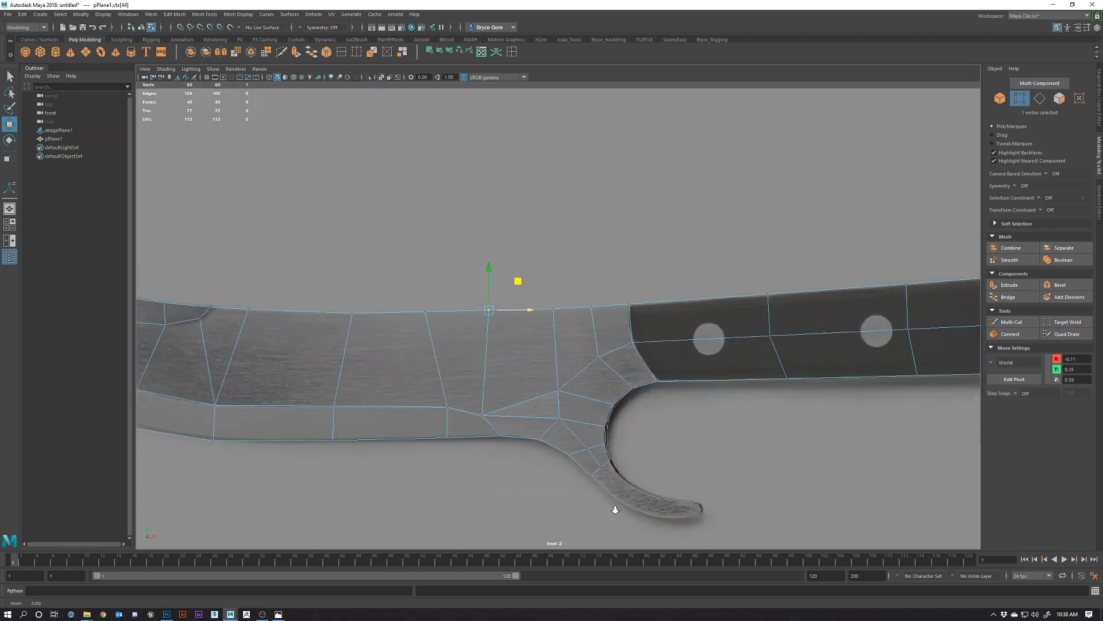
right_drag(566, 368, 579, 341)
click(541, 468)
click(575, 409)
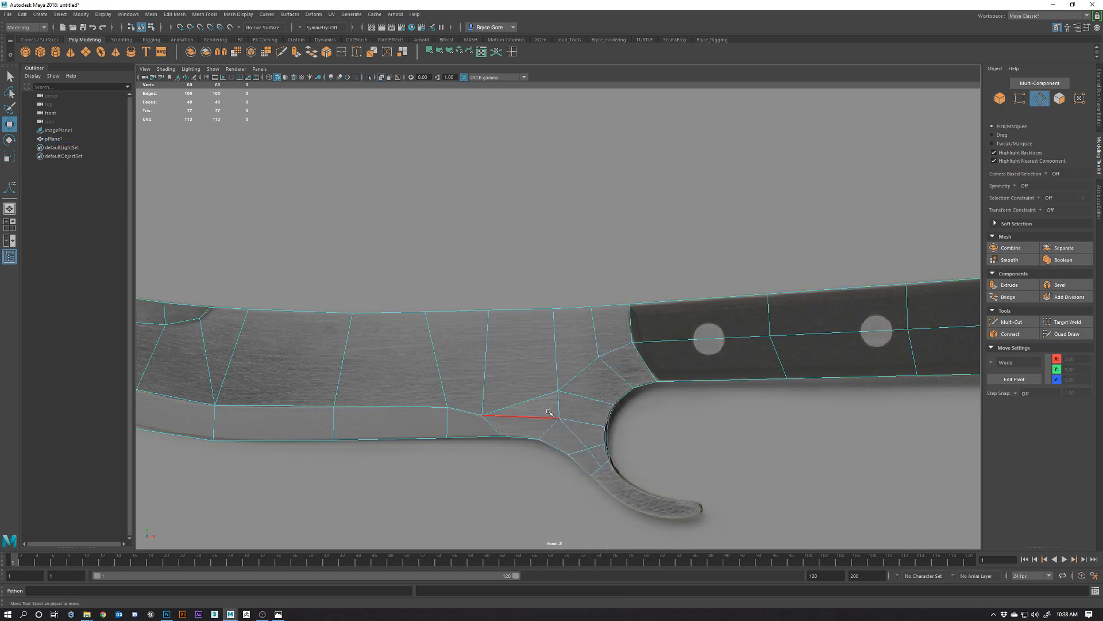
double_click(546, 395)
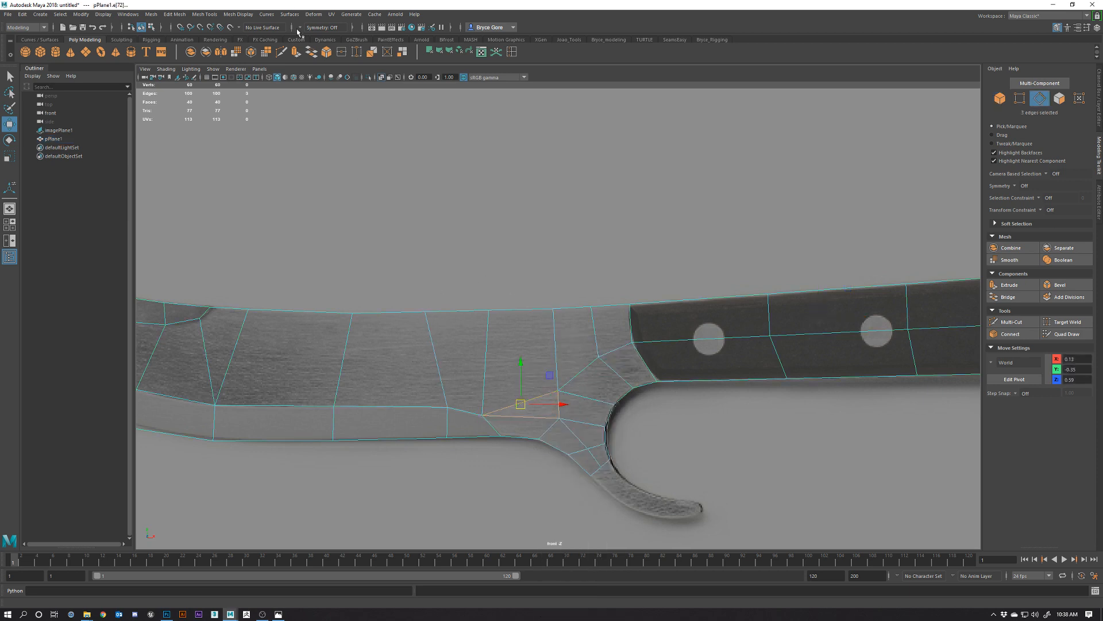
click(313, 55)
scroll(560, 426, up, 2)
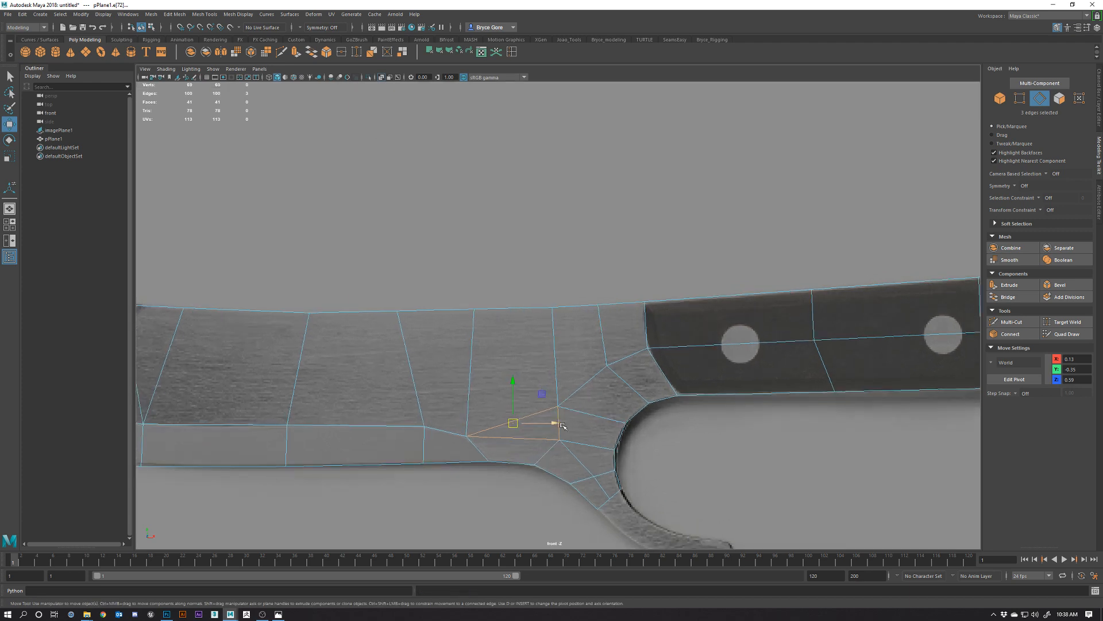
Inspect the whole mesh as an opaque surface with X-ray off and restore the X-ray display.
right_drag(561, 364, 602, 351)
key(alt+x)
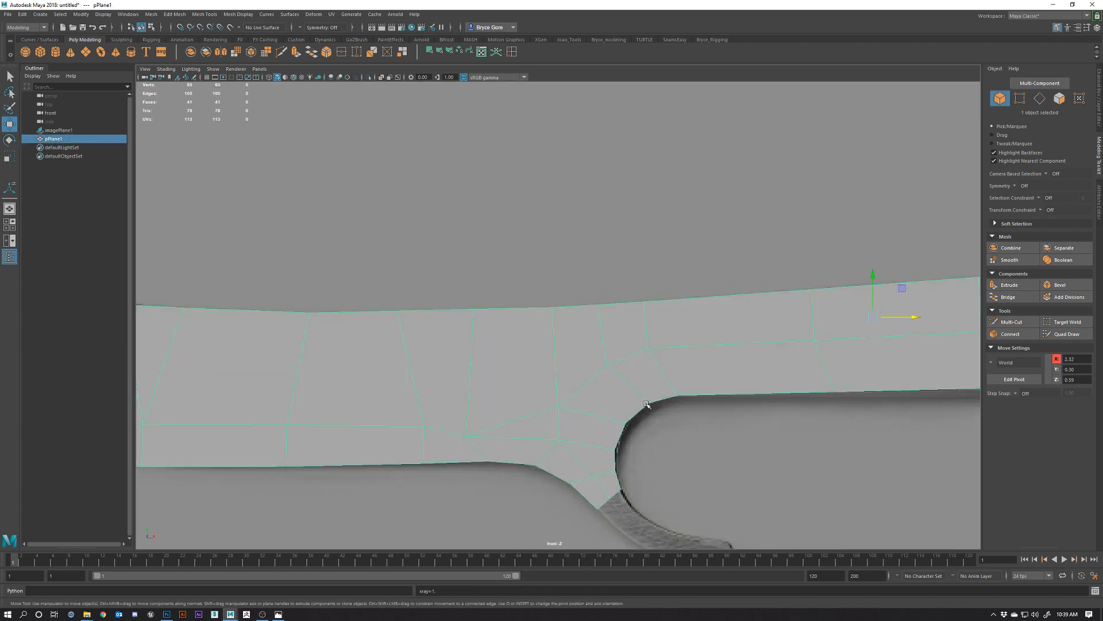
alt+middle_drag(773, 451, 767, 360)
mouse_move(767, 359)
alt+right_down()
mouse_move(559, 356)
mouse_move(717, 443)
alt+right_up()
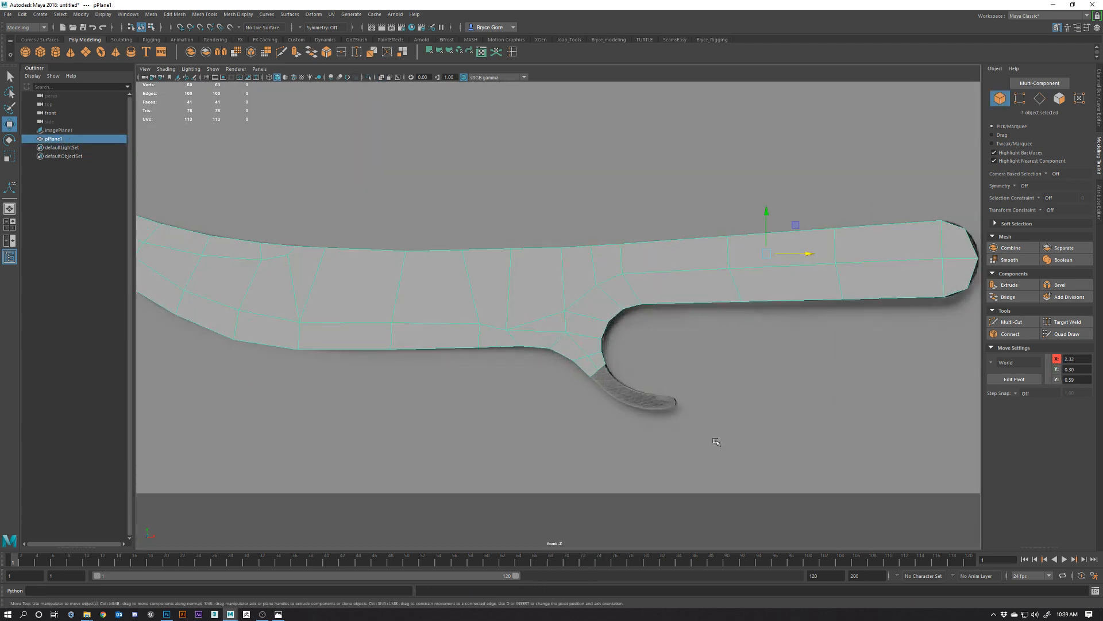
key(alt+x)
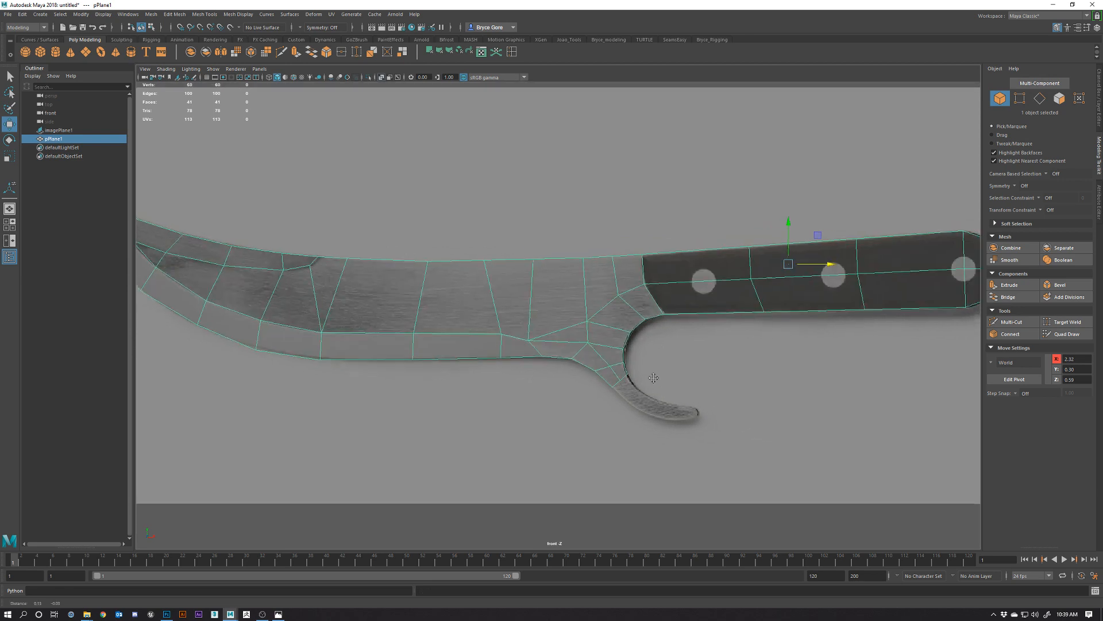
Extrude the two open edges at the end of the guard along the curve of the finger hook.
scroll(616, 419, up, 5)
right_drag(502, 364, 498, 328)
click(495, 395)
shift+click(511, 382)
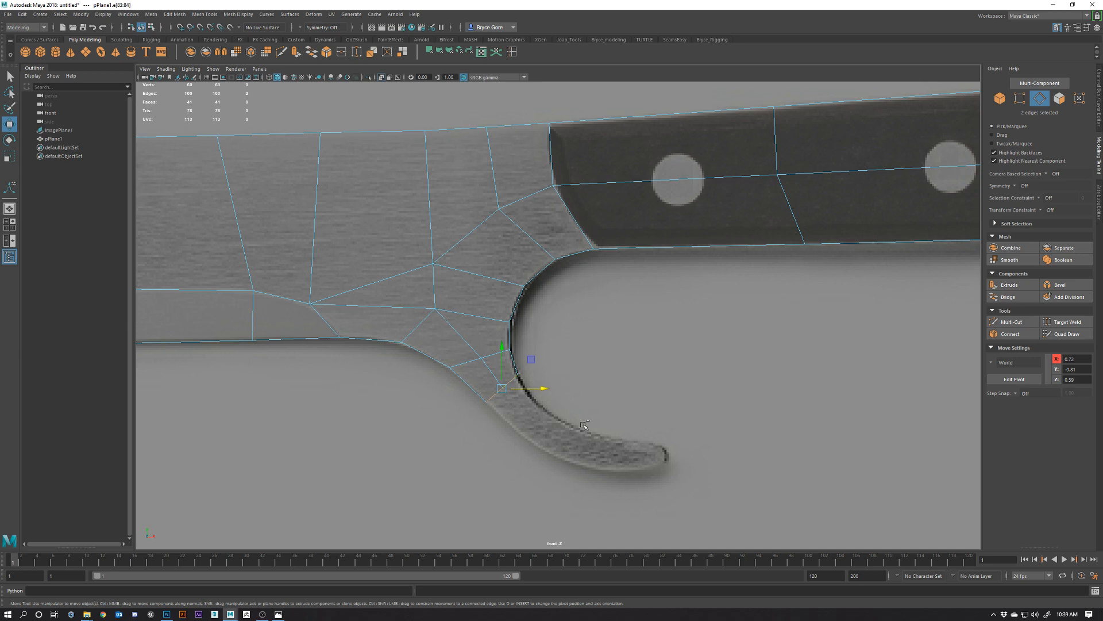
key(ctrl+e)
drag(501, 411, 632, 471)
Extrude another hook segment toward the tip and rotate and place its end edges to follow the reference.
key(ctrl+e)
key(w)
key(e)
key(w)
key(e)
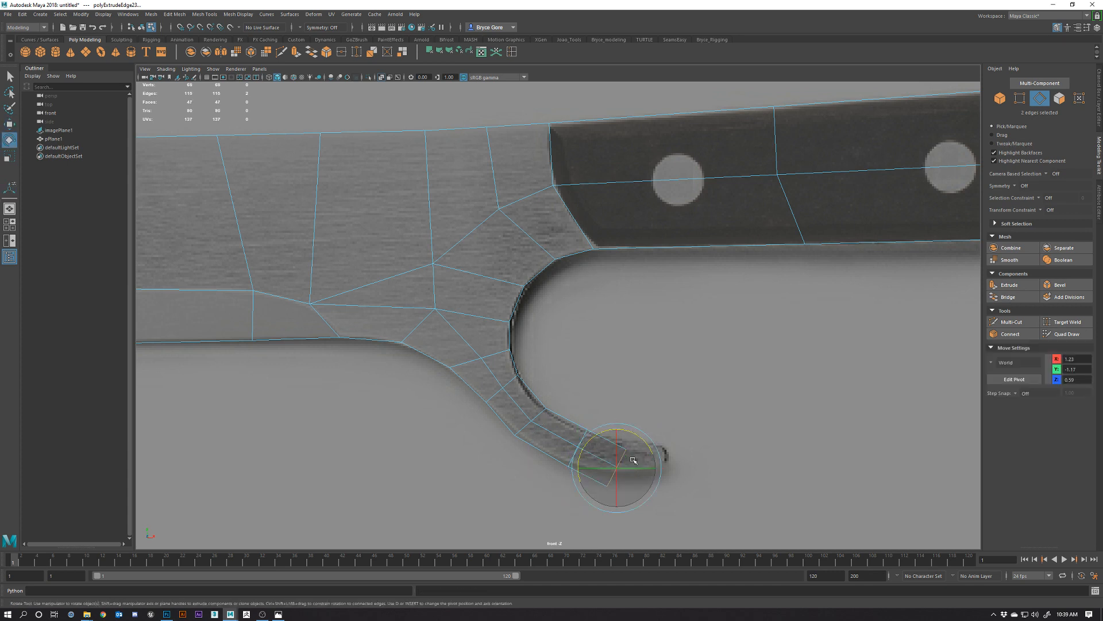
drag(617, 429, 636, 434)
key(w)
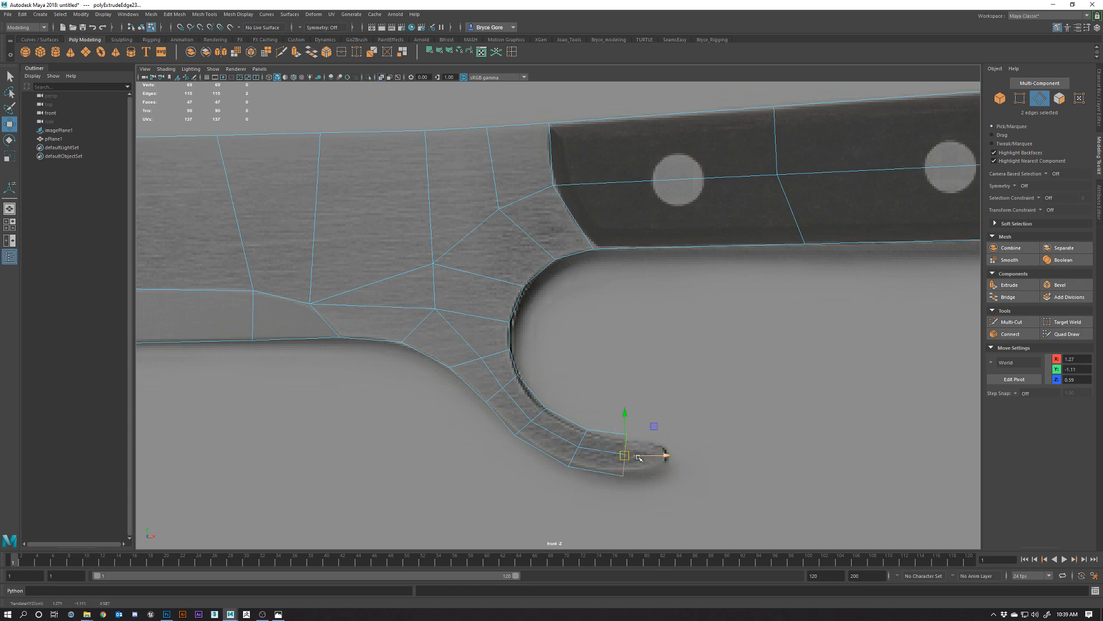
Extrude the hook's end edges one last segment out to the tip.
key(ctrl+e)
drag(642, 460, 679, 462)
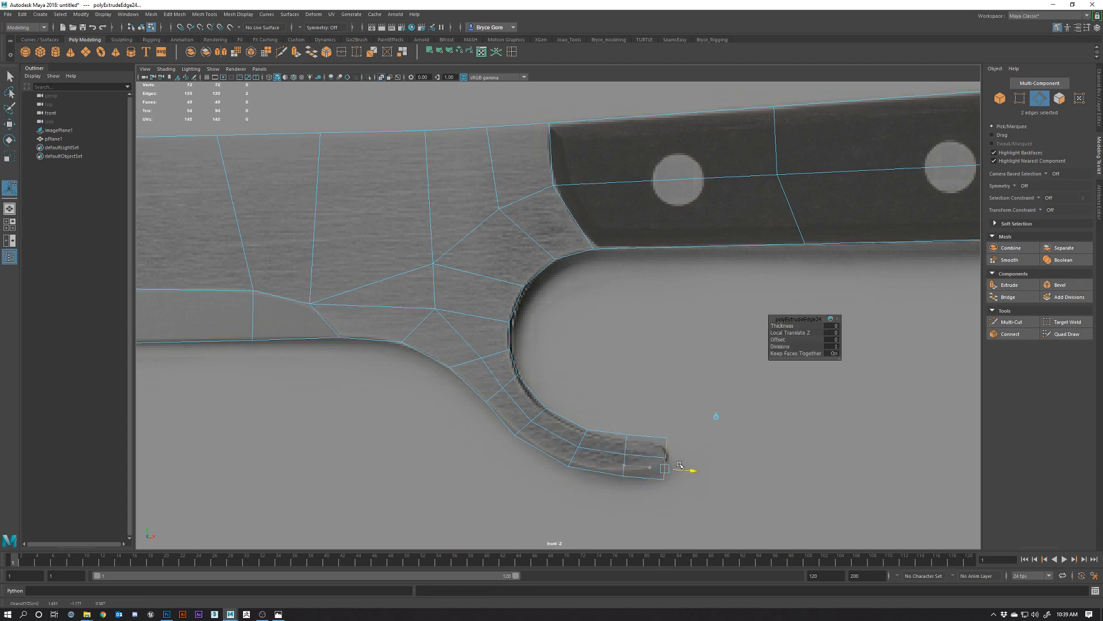
click(555, 470)
Move the outer corner vertices at the hook's end inward to round the tip to the reference outline.
right_drag(582, 363, 540, 364)
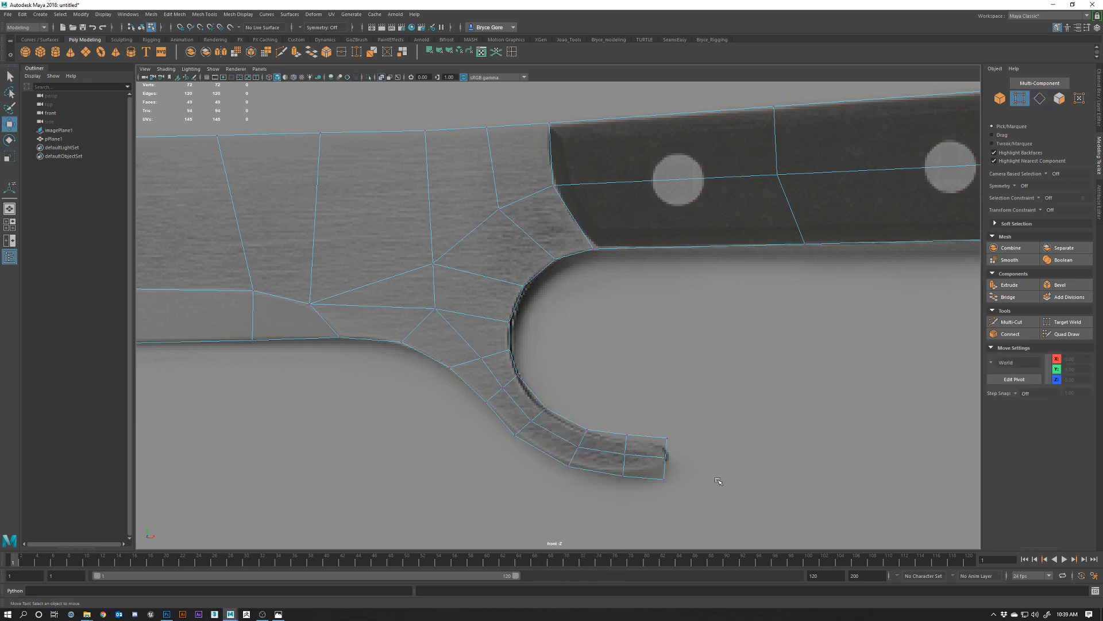
click(666, 437)
drag(673, 489, 699, 458)
key(e)
key(r)
key(w)
click(689, 497)
drag(629, 488, 623, 430)
drag(665, 472, 698, 469)
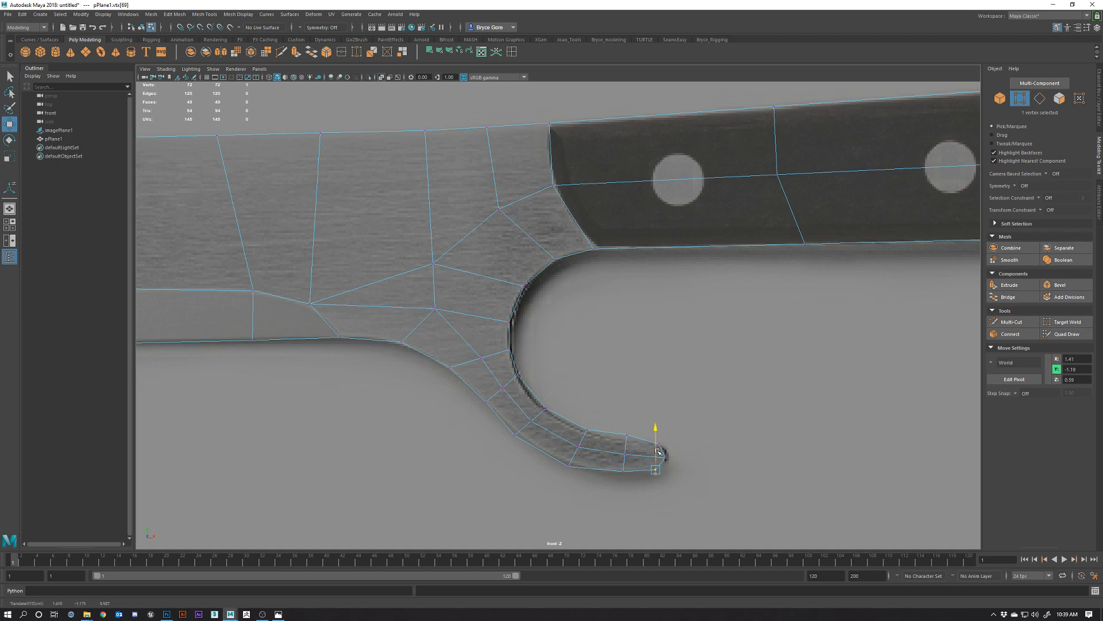
Reposition the vertices along the inner curve of the finger hook to follow the reference outline.
click(635, 441)
drag(628, 401, 630, 403)
click(596, 414)
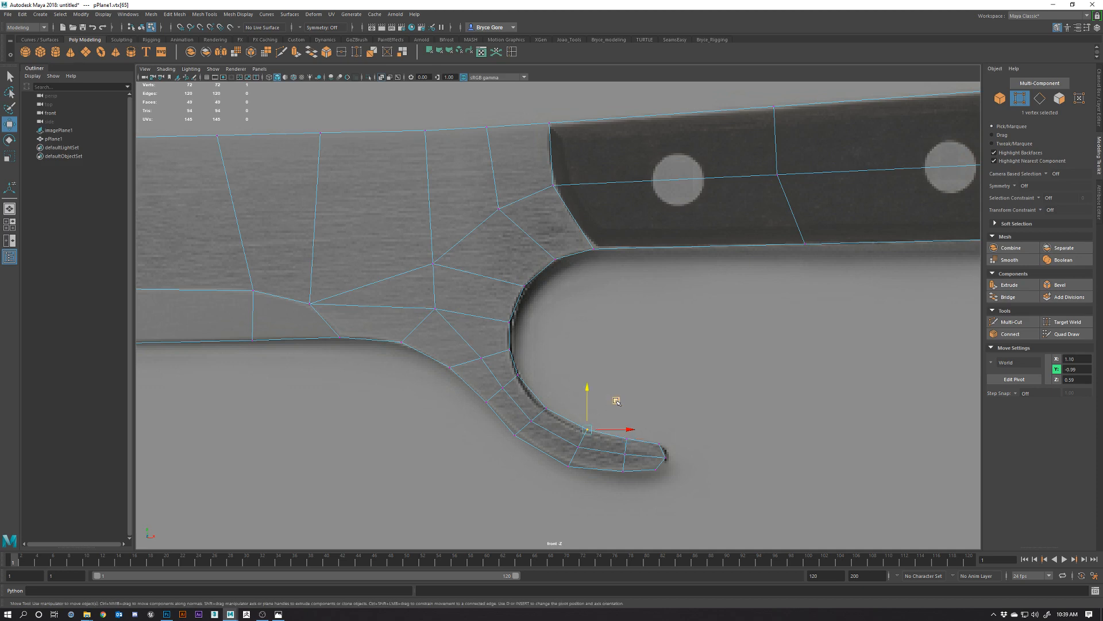
click(572, 393)
drag(576, 379, 547, 347)
click(546, 346)
Nudge the vertices along the outer edge of the finger hook to match the reference silhouette.
click(544, 404)
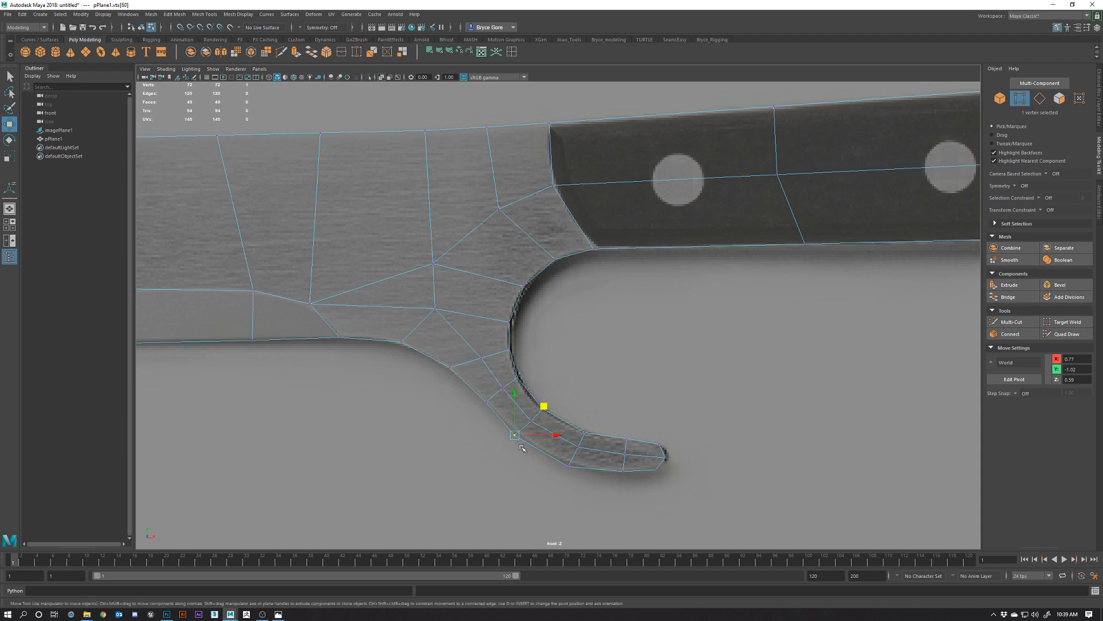
drag(545, 404, 547, 401)
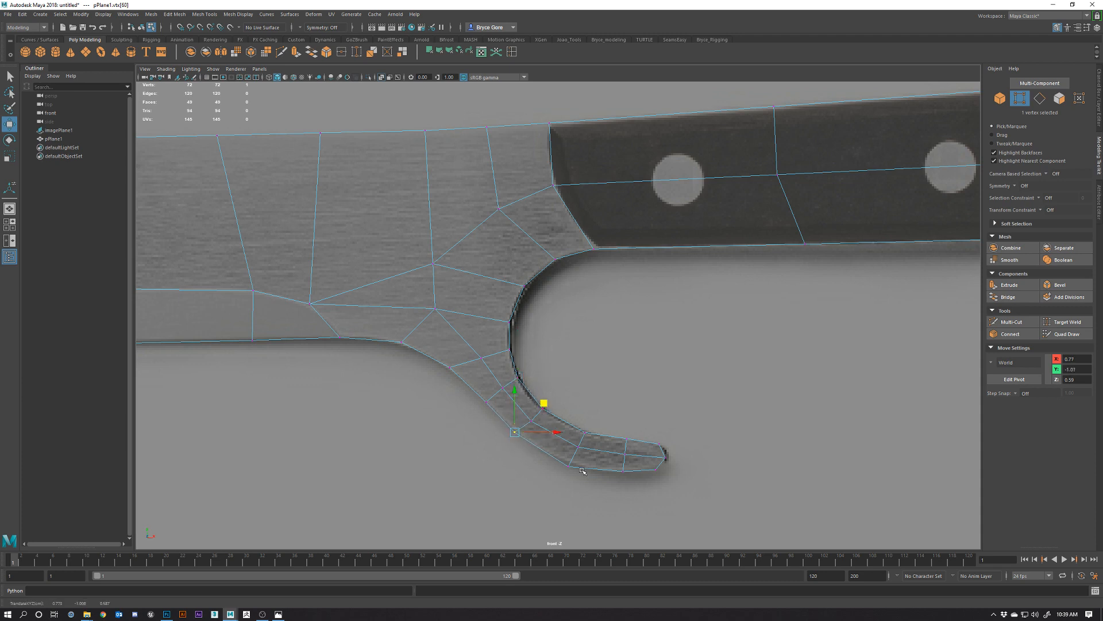
click(567, 465)
drag(596, 434, 596, 432)
click(719, 464)
Return to object mode and examine the whole flat knife mesh against the reference plane in the front and perspective views.
alt+right_drag(717, 464, 594, 432)
scroll(591, 335, up, 4)
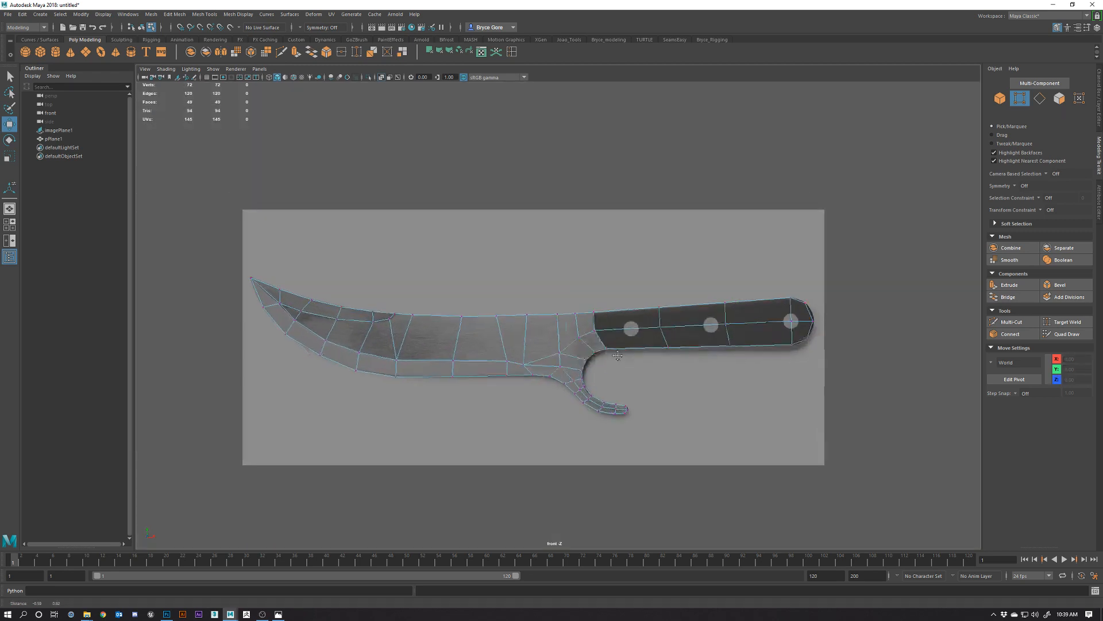
right_drag(577, 360, 621, 347)
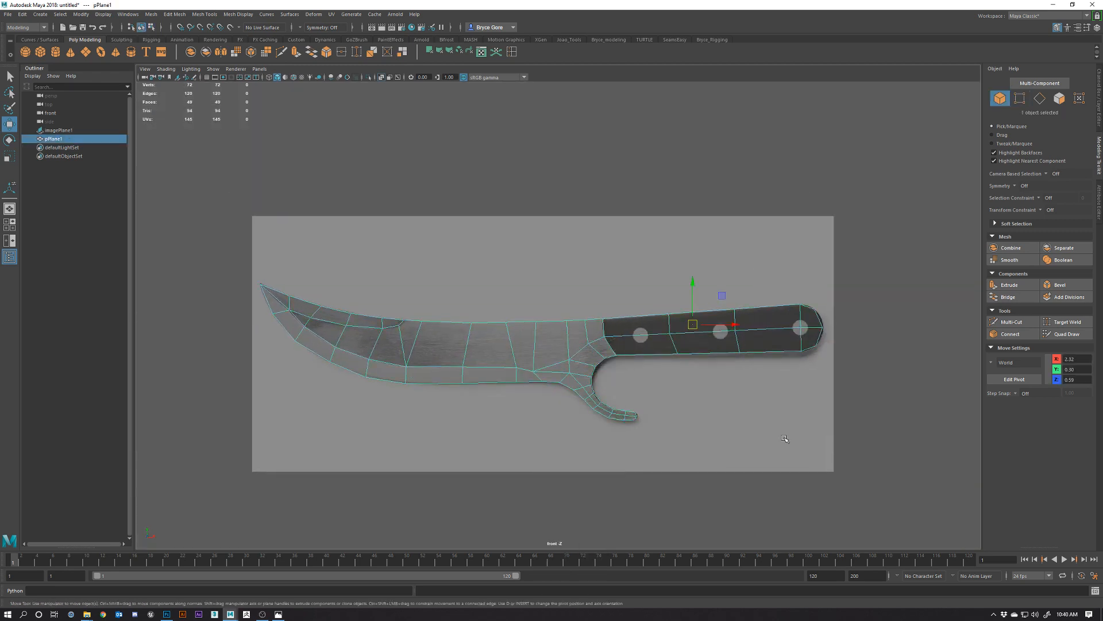
click(894, 389)
click(706, 311)
key(alt)
alt+drag(881, 424, 860, 430)
click(861, 430)
alt+right_drag(860, 430, 626, 400)
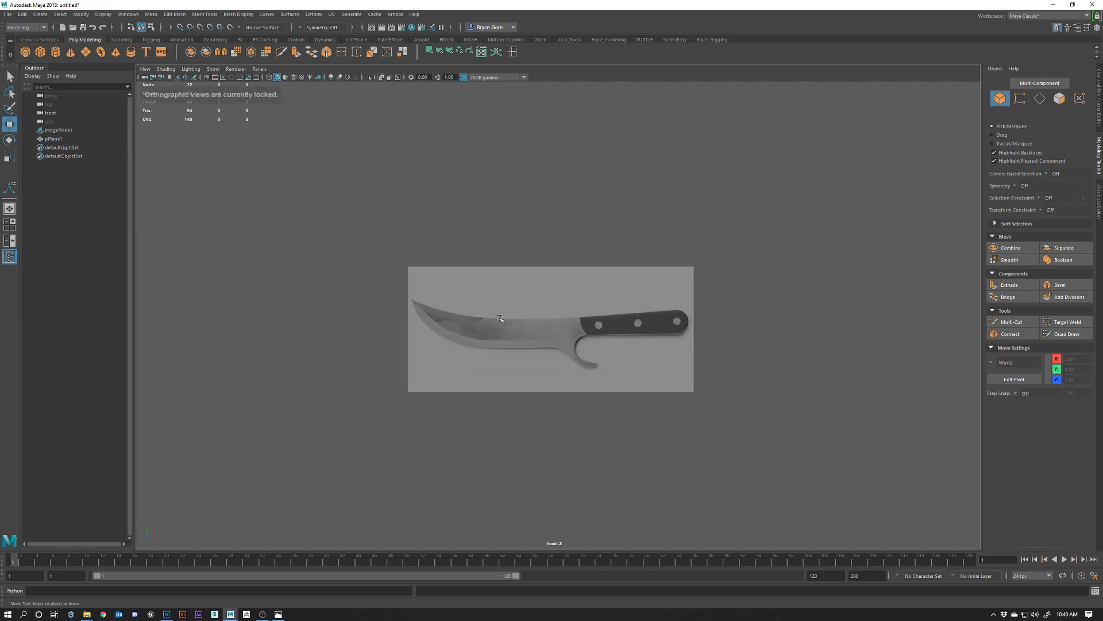
click(534, 340)
key(space)
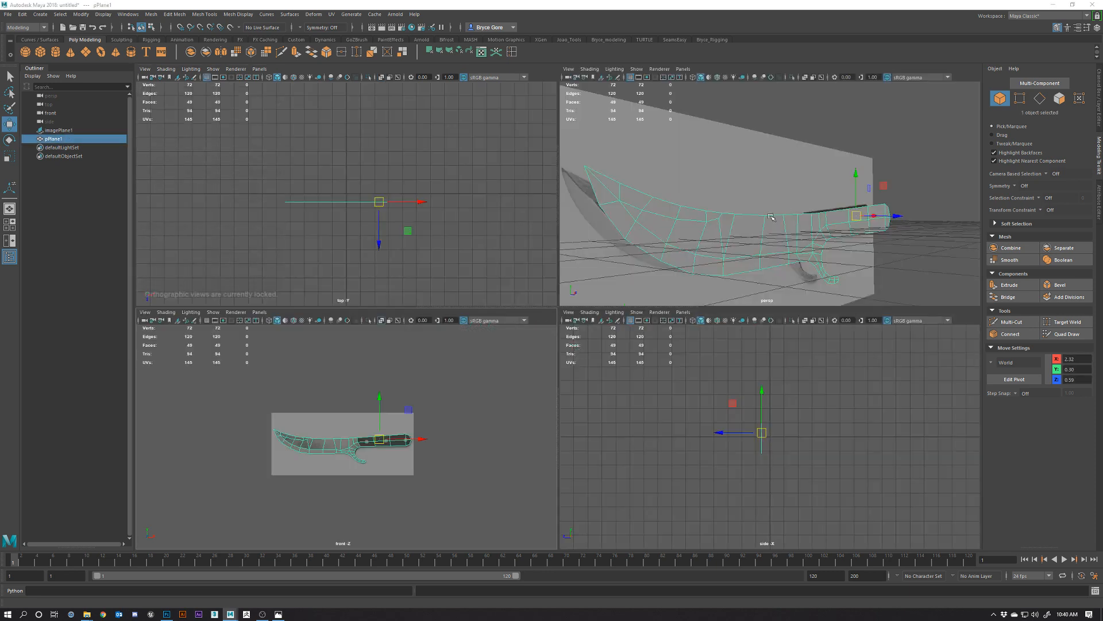
key(space)
alt+drag(690, 386, 646, 396)
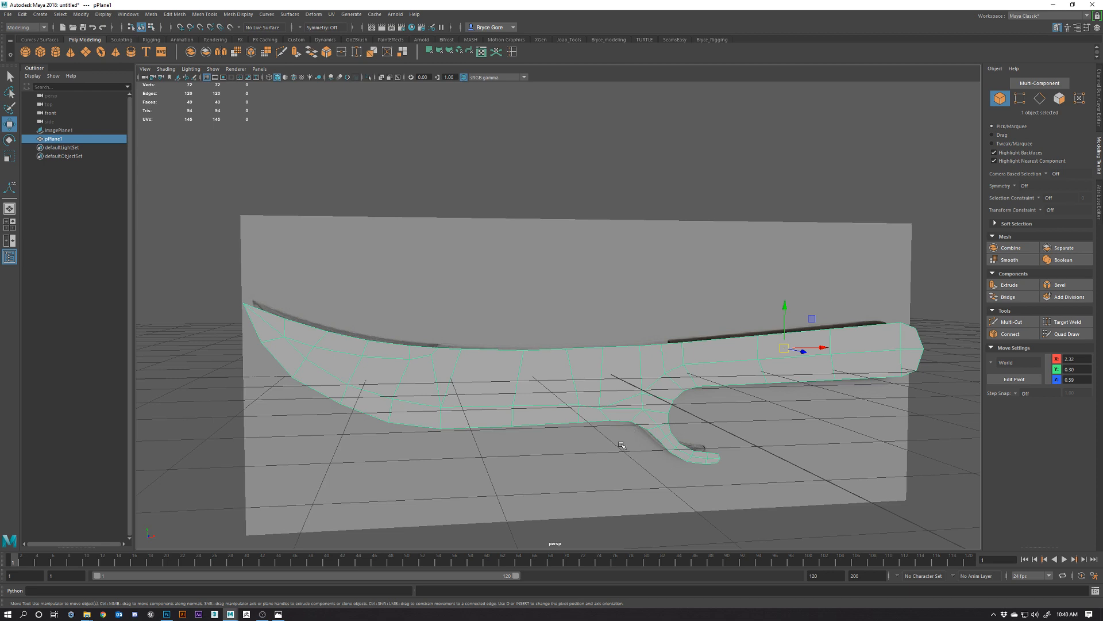
alt+drag(621, 445, 679, 337)
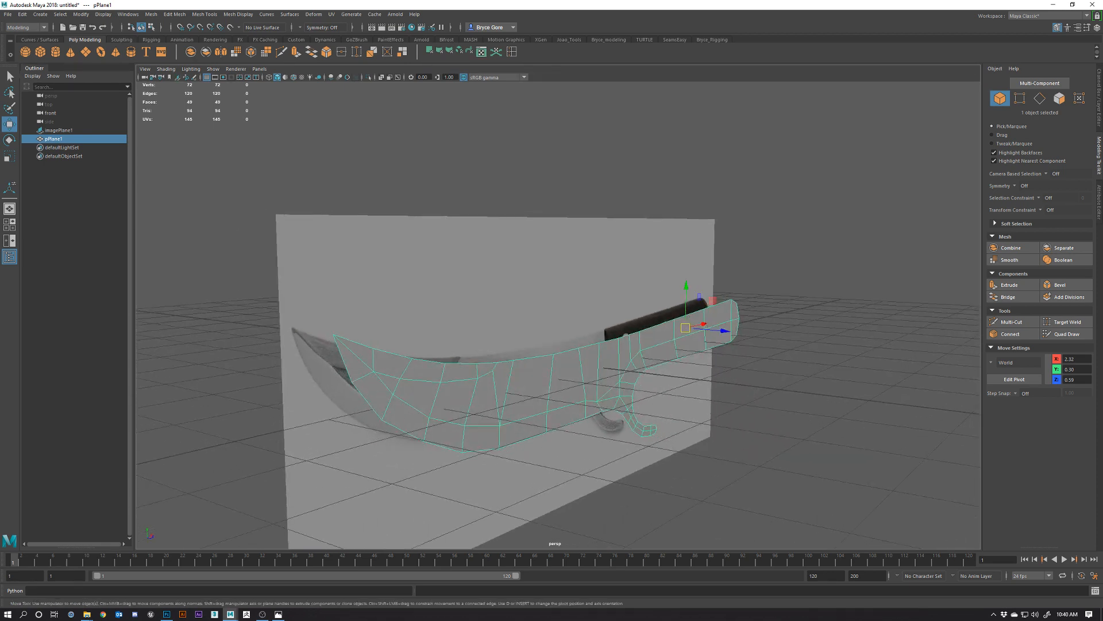
key(alt+Tab)
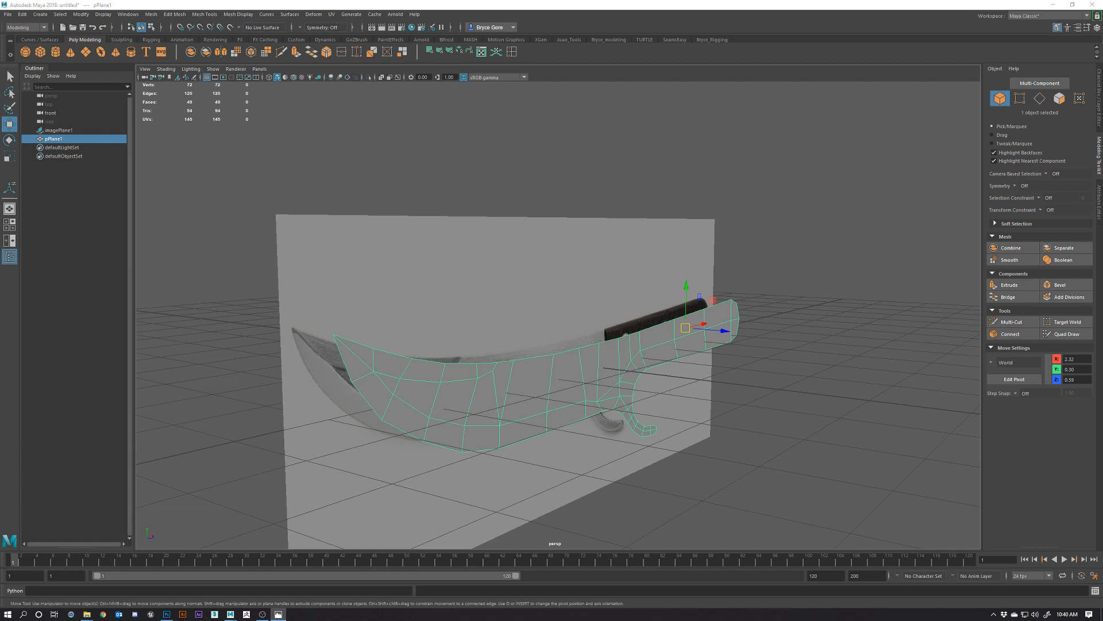
click(455, 290)
alt+drag(464, 296, 480, 288)
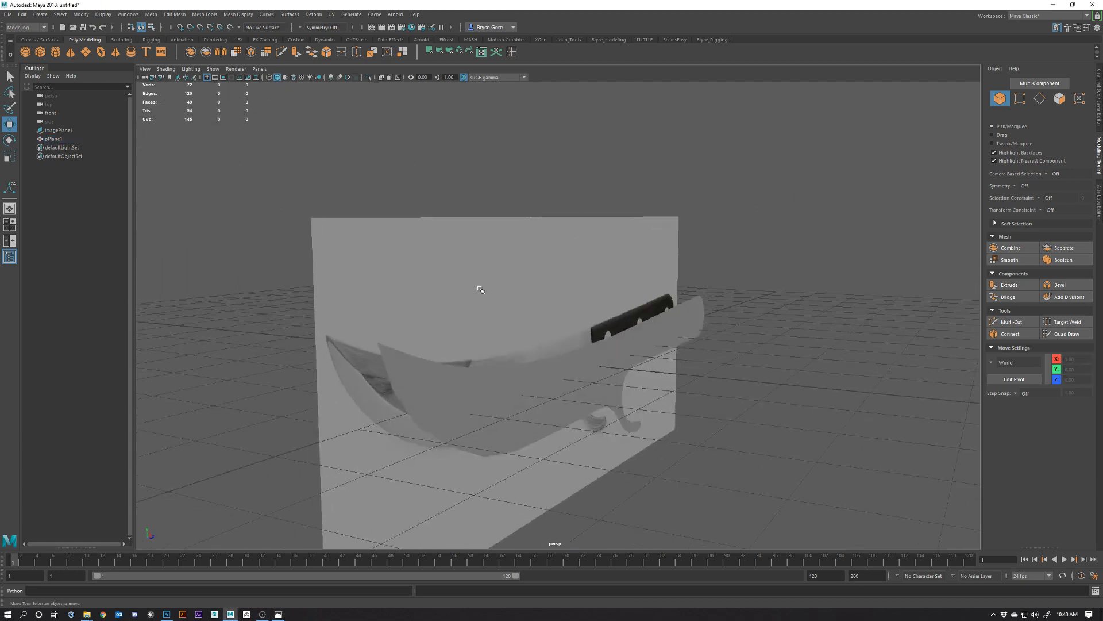
click(562, 381)
alt+drag(562, 381, 621, 460)
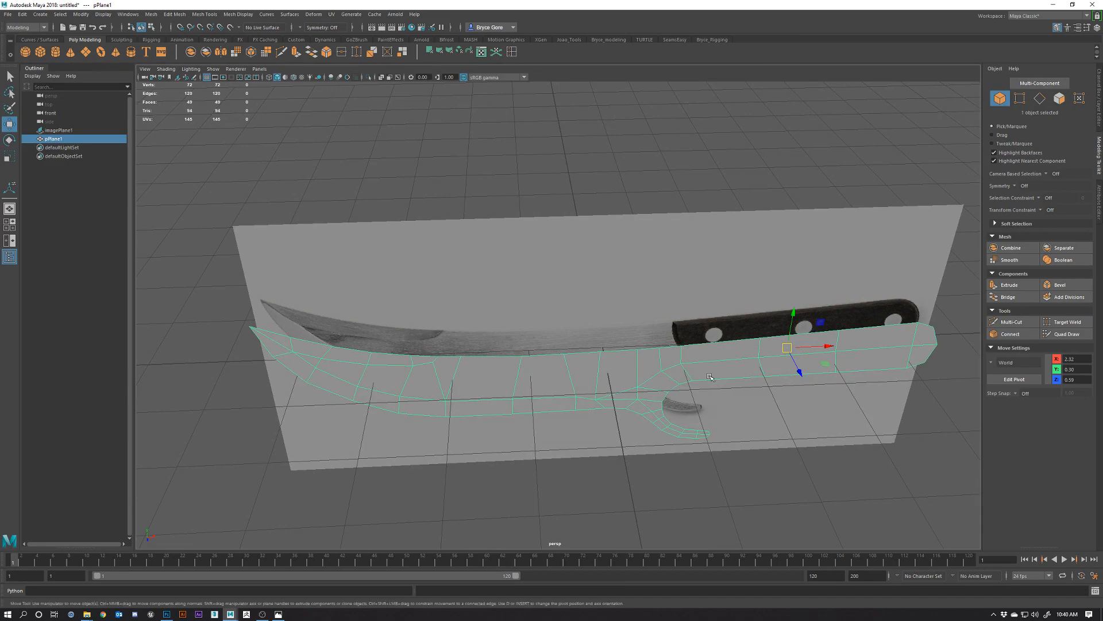
alt+drag(710, 377, 724, 448)
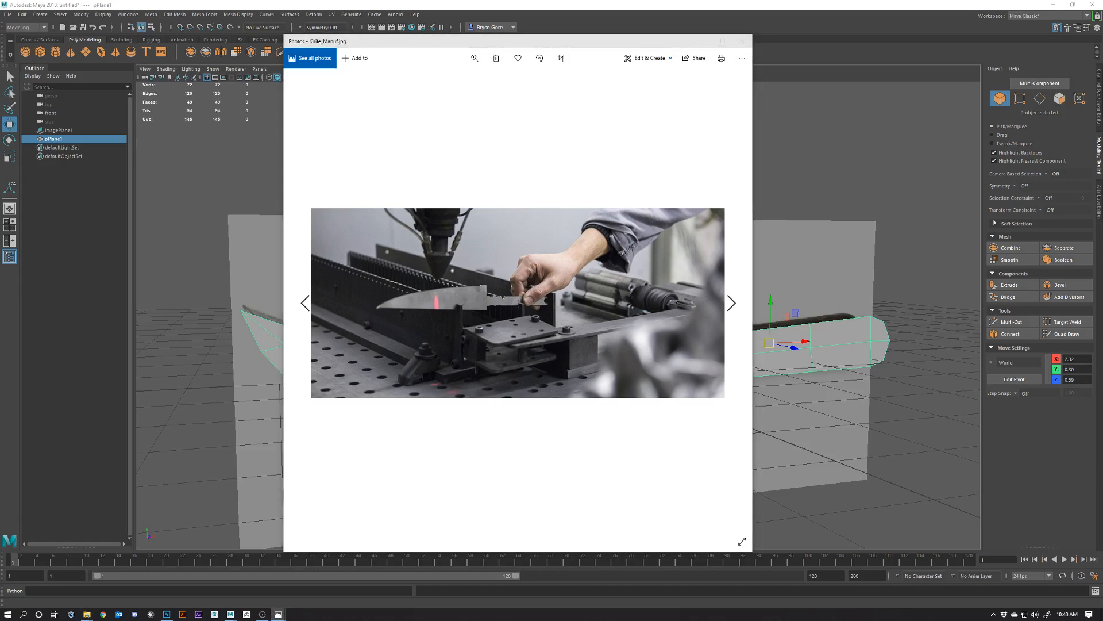
Compare the Knife_Manuf.jpg and Knife Anatomy.jpg images in Photos to study the blade and tang, and clear both windows away.
drag(616, 51, 843, 51)
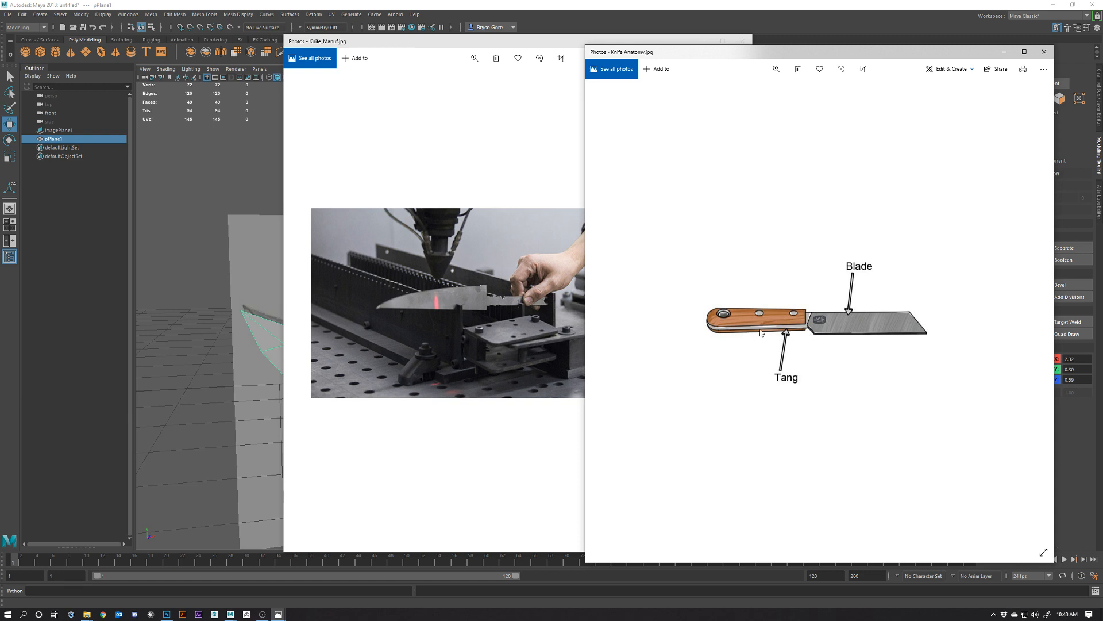
drag(485, 42, 389, 42)
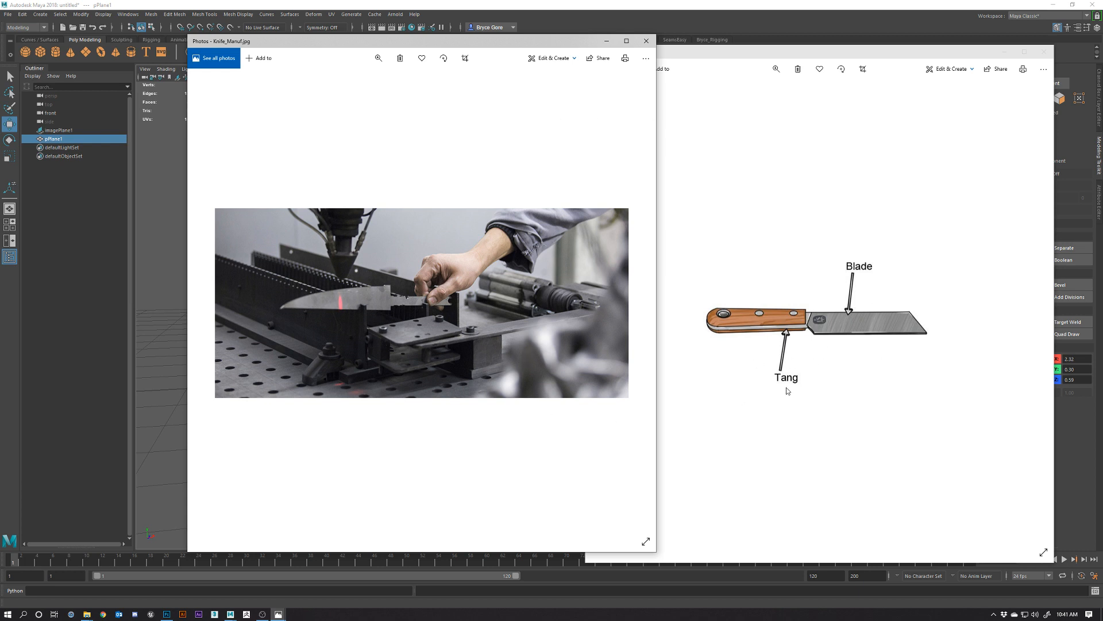
click(607, 41)
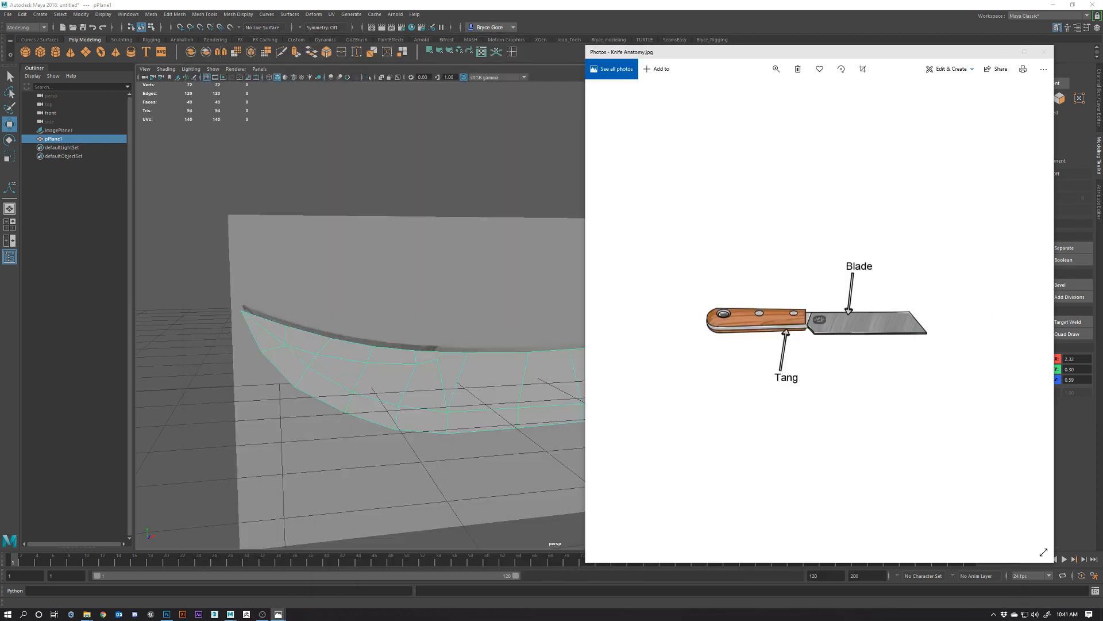
drag(917, 56, 1102, 115)
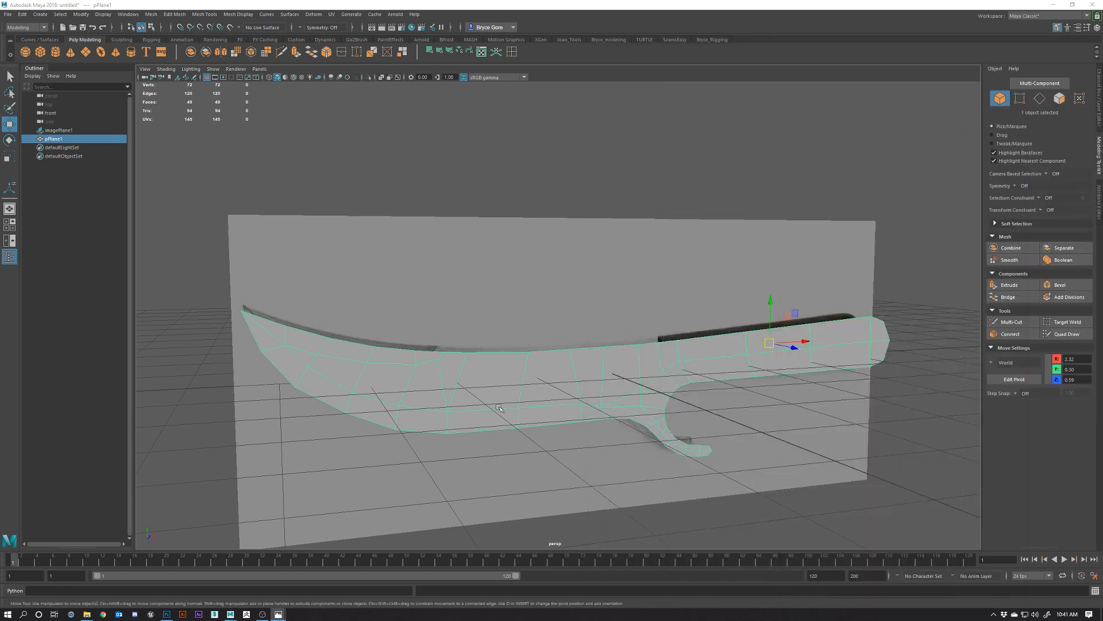
Examine the handle and guard of the flat mesh in perspective and up close in the front view.
alt+drag(474, 402, 569, 420)
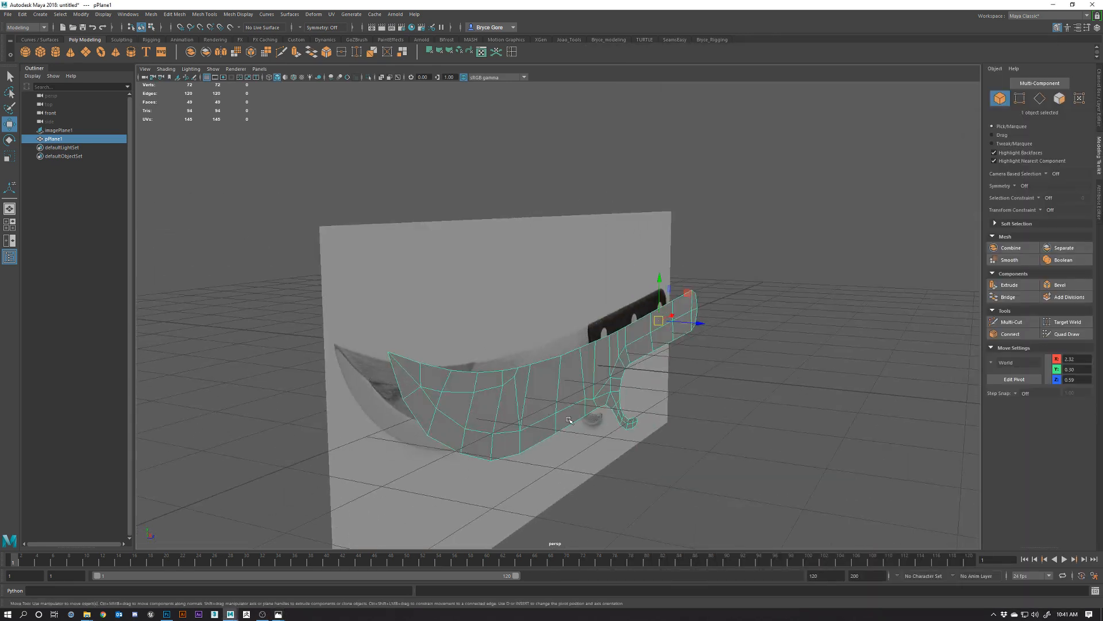
alt+drag(622, 382, 614, 393)
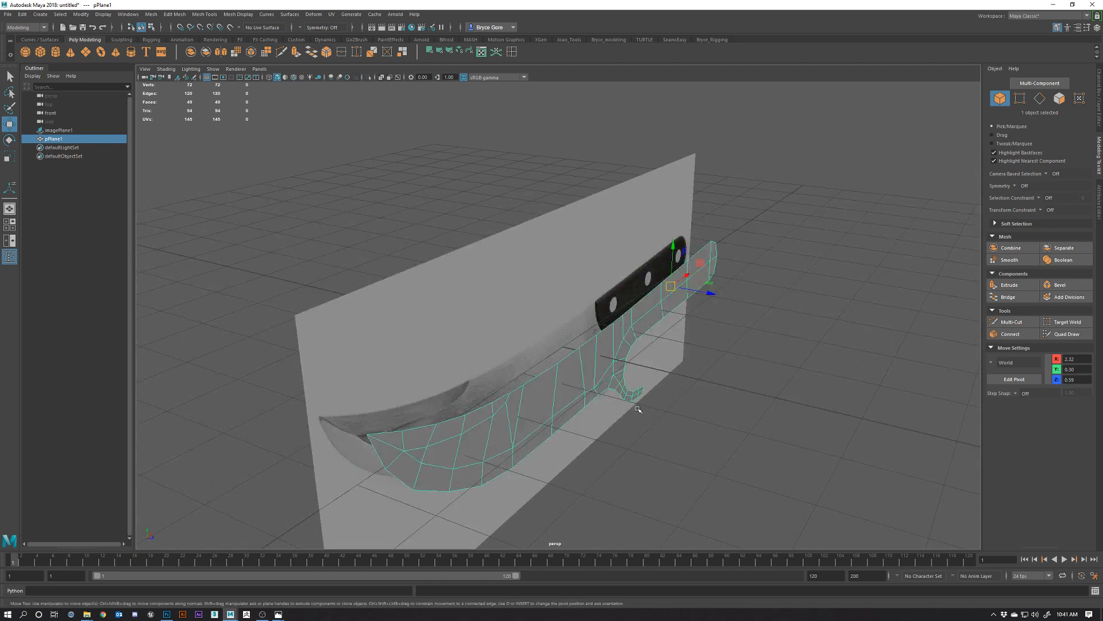
alt+drag(638, 409, 554, 398)
alt+drag(565, 397, 616, 398)
alt+middle_drag(726, 329, 628, 336)
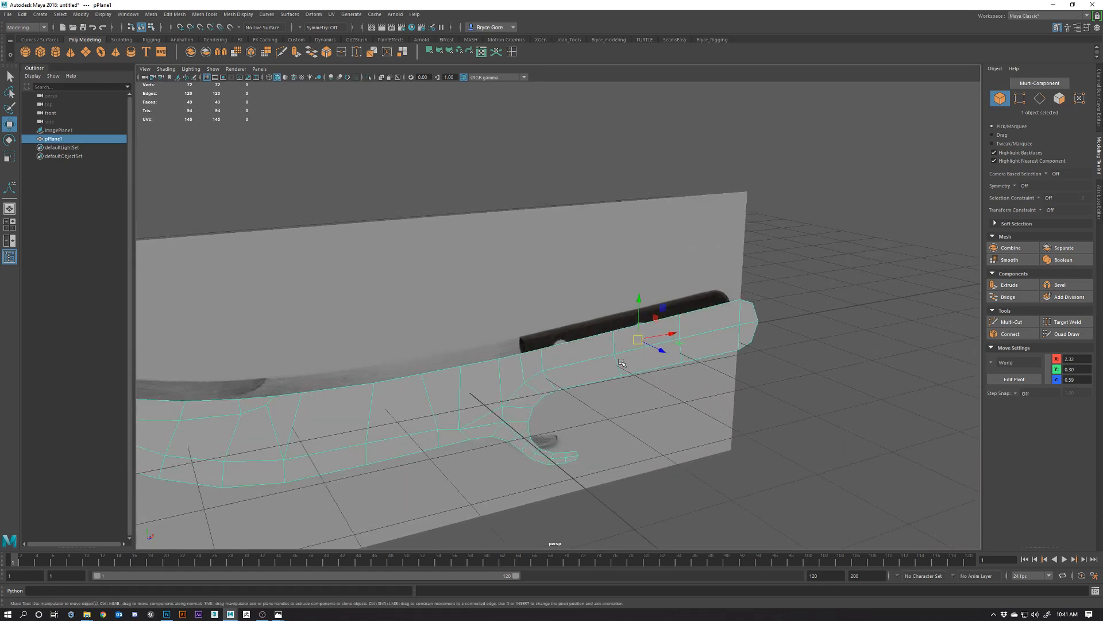
alt+drag(623, 364, 575, 371)
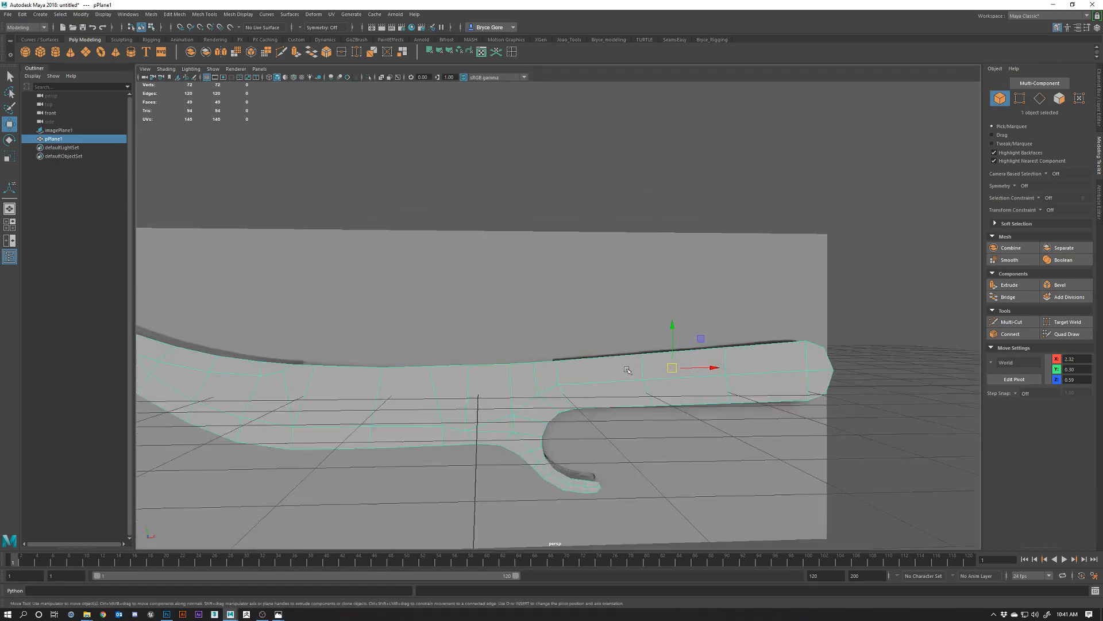
key(space)
key(space)
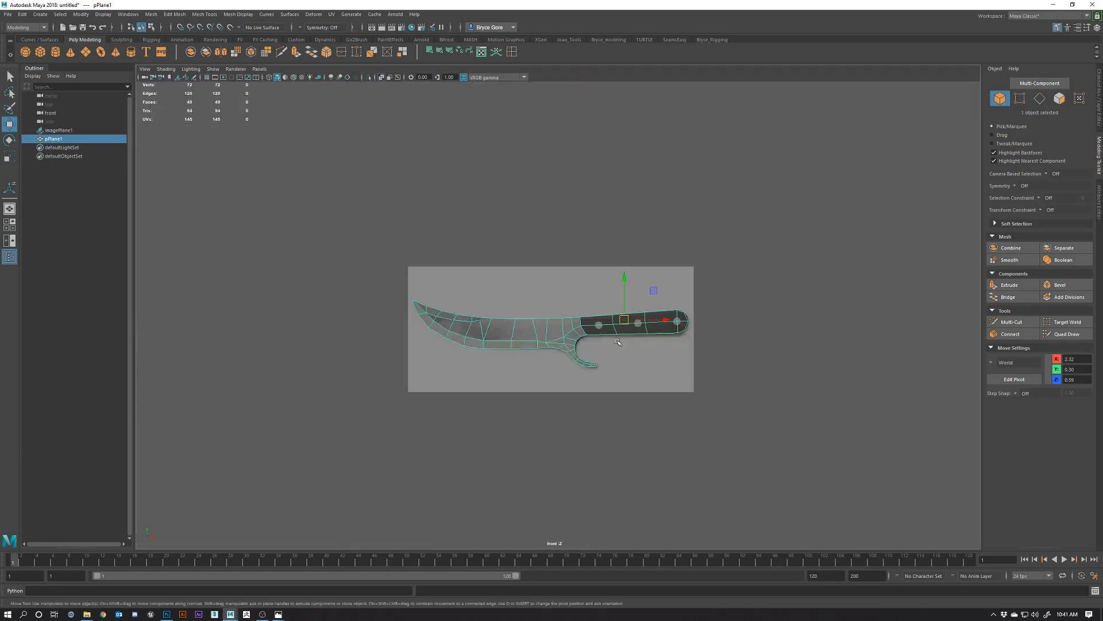
scroll(618, 342, up, 6)
alt+middle_drag(618, 342, 542, 374)
scroll(461, 320, up, 2)
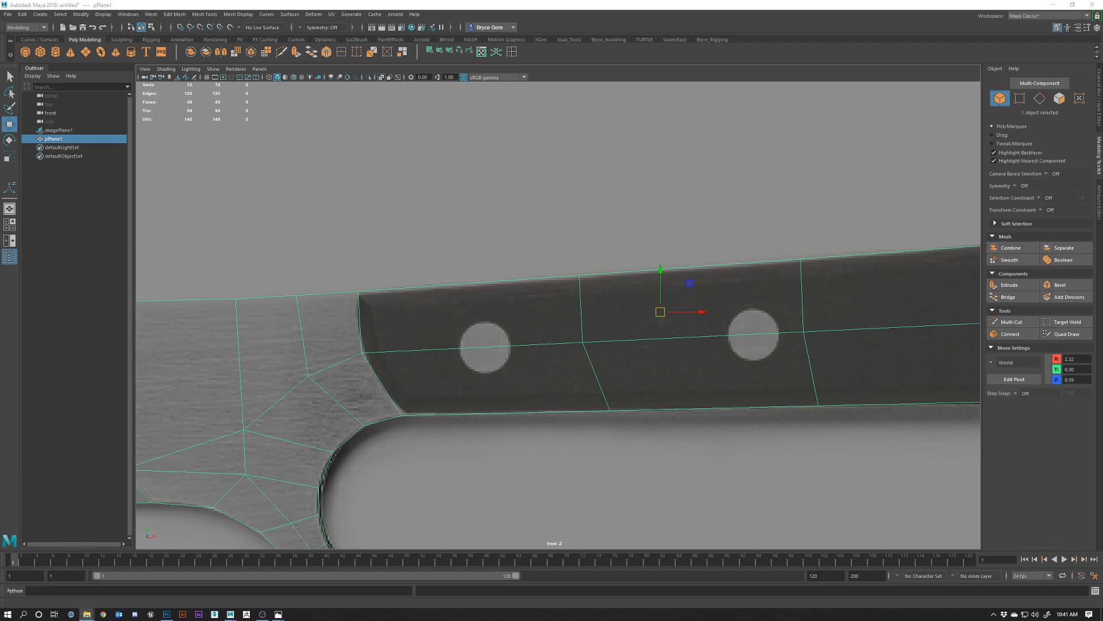
Examine the handle's edges where it meets the blade in the REF_Italian_Champagne_Knife.jpg photo, and close the photo.
drag(1102, 118, 621, 96)
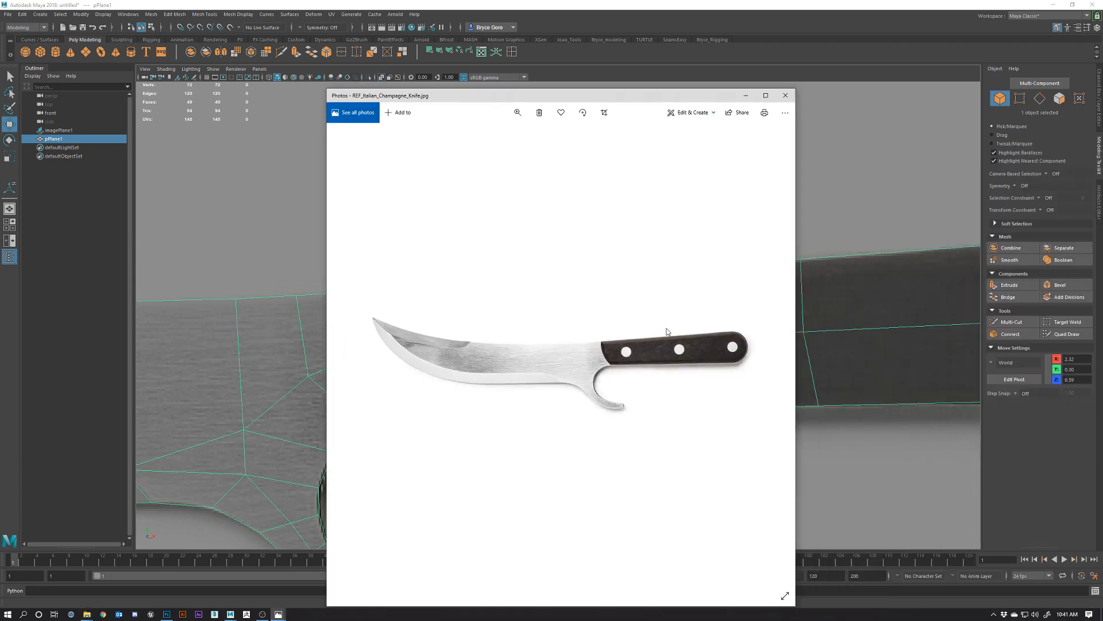
scroll(667, 329, up, 1)
scroll(667, 330, down, 1)
ctrl+scroll(681, 376, up, 5)
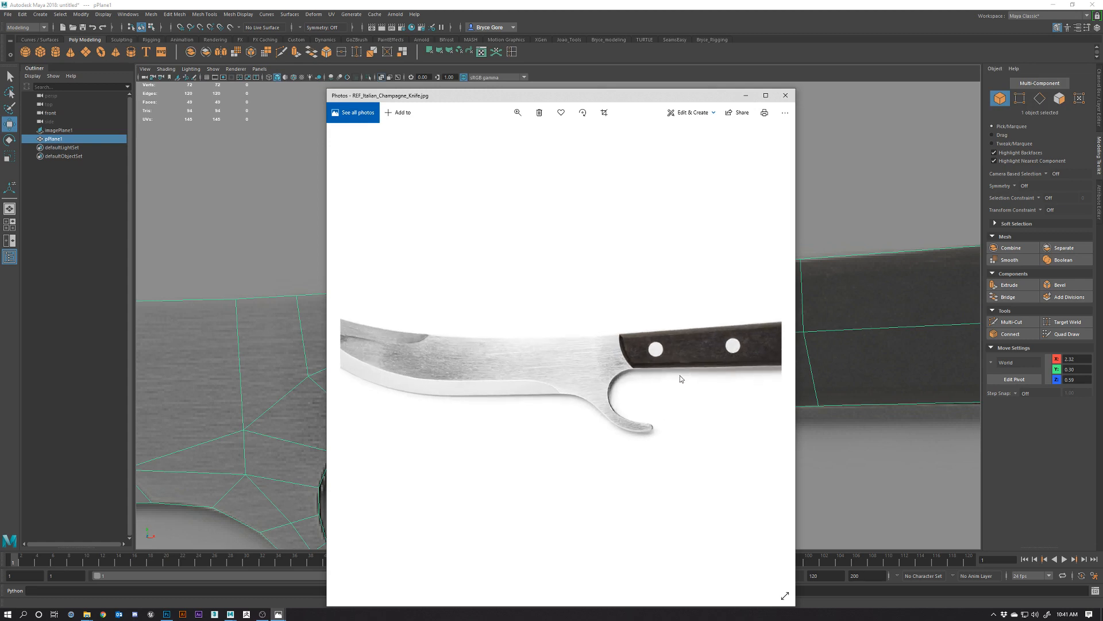
drag(648, 388, 367, 416)
drag(684, 358, 575, 389)
drag(469, 351, 557, 363)
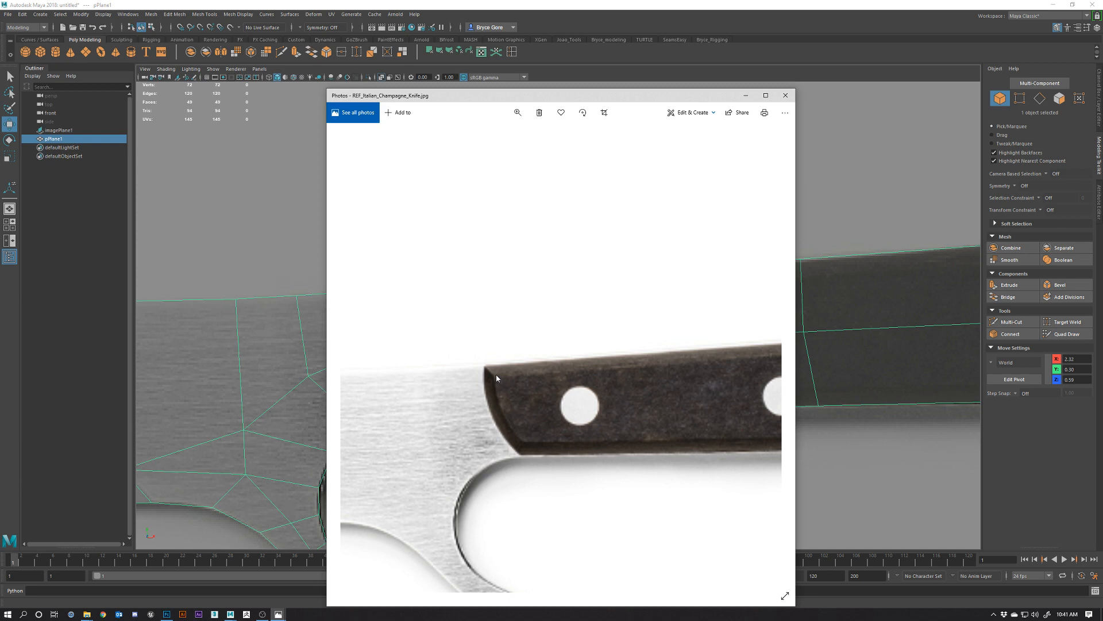
click(785, 96)
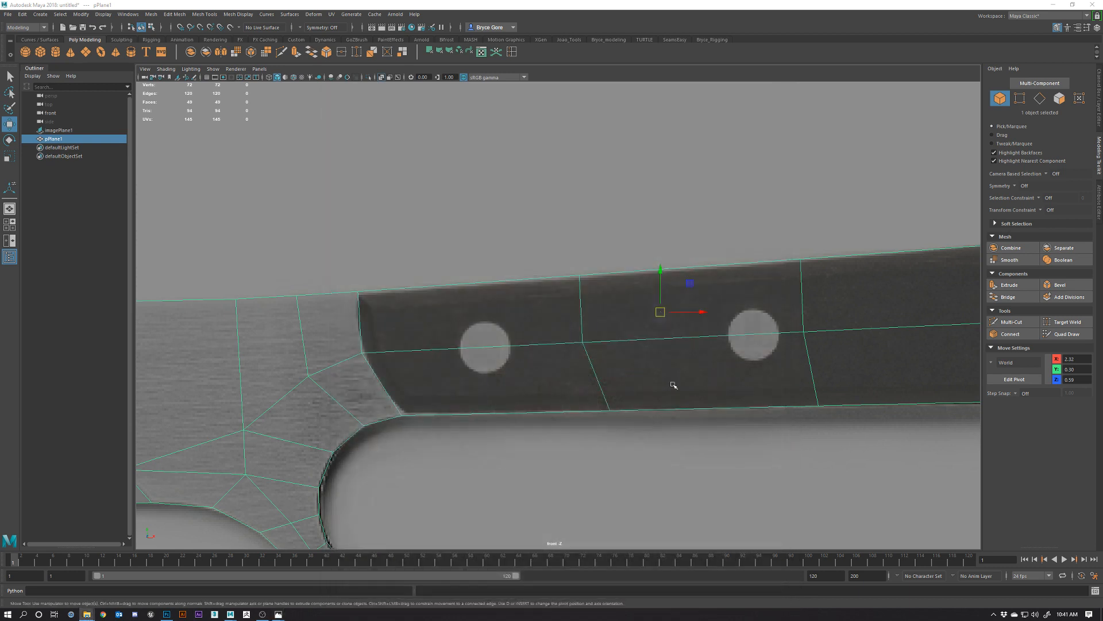
Extrude all eight faces covering the knife handle, including the rounded end, without adding thickness.
scroll(672, 385, down, 5)
scroll(611, 332, up, 8)
mouse_move(505, 310)
right_down()
mouse_move(505, 320)
mouse_move(488, 315)
right_up()
drag(488, 315, 518, 345)
shift+click(642, 349)
shift+click(643, 307)
shift+click(767, 306)
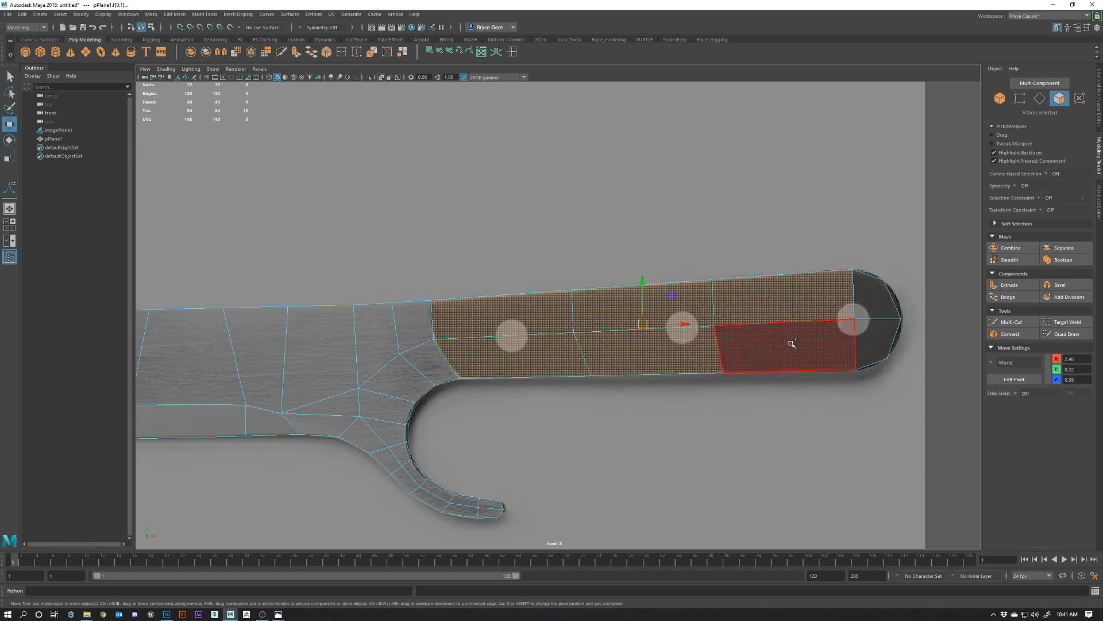
shift+click(790, 344)
shift+click(874, 341)
shift+click(878, 291)
key(ctrl+e)
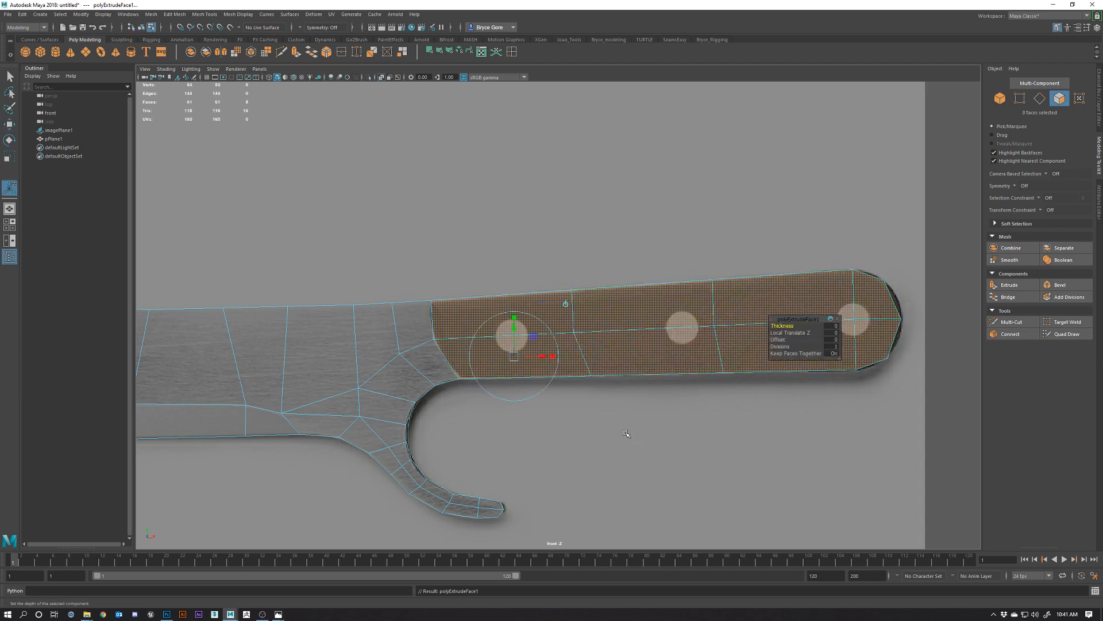
Scale the extruded handle faces inward overall and further in height to form a bevel border around the handle.
click(515, 318)
drag(515, 361, 503, 374)
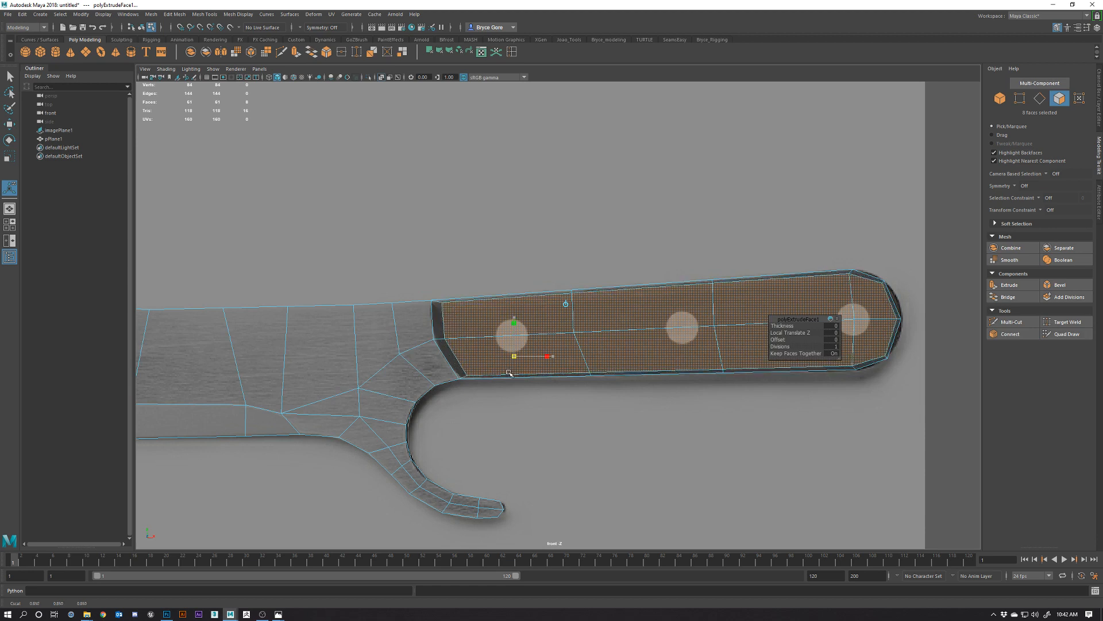
scroll(605, 382, up, 3)
alt+middle_drag(606, 383, 564, 369)
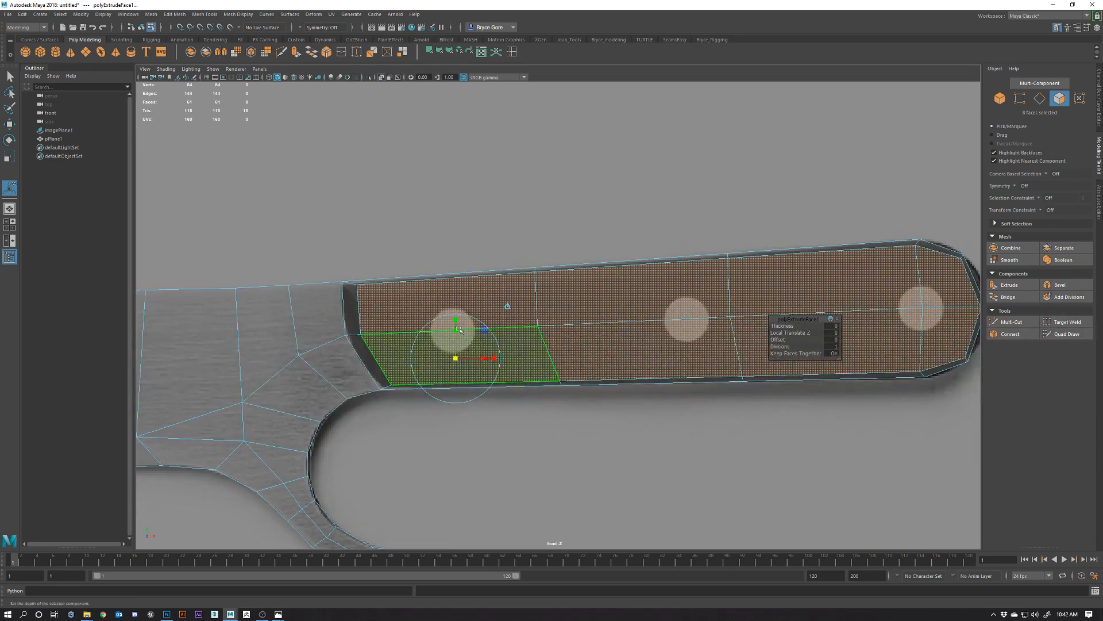
drag(456, 320, 457, 334)
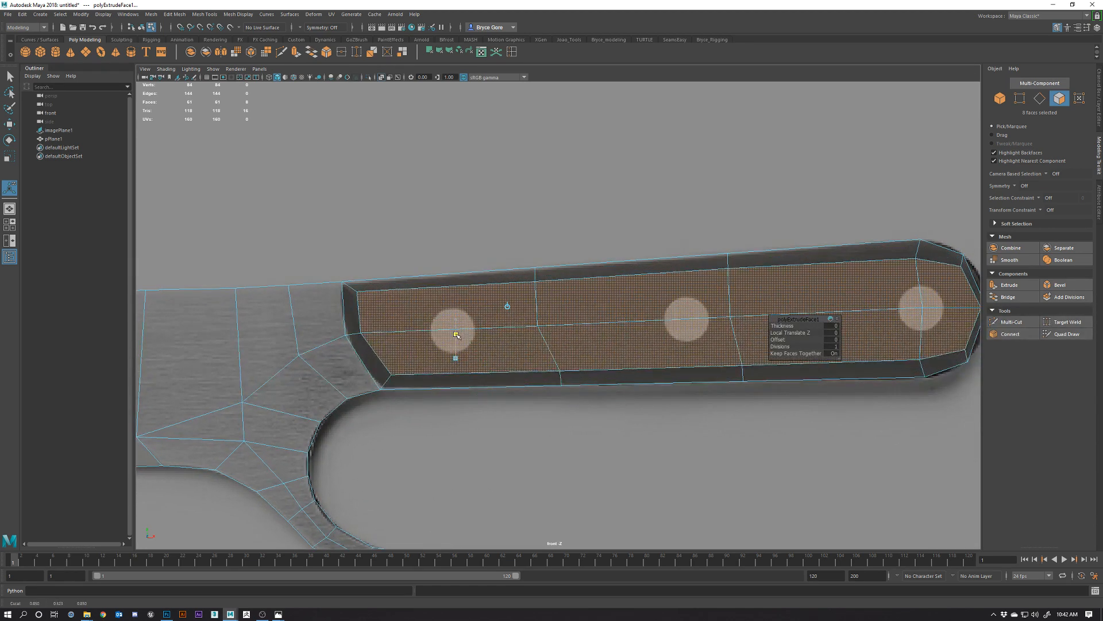
Shift the inset handle faces slightly to even out the border around them within the handle outline.
key(w)
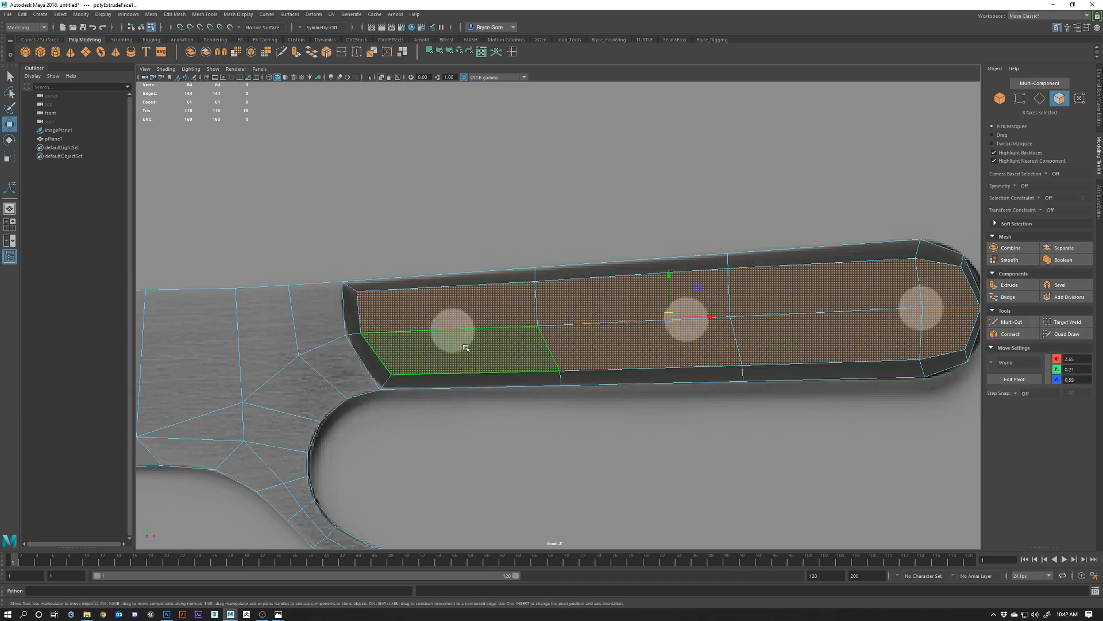
drag(697, 291, 697, 291)
alt+middle_drag(698, 291, 532, 288)
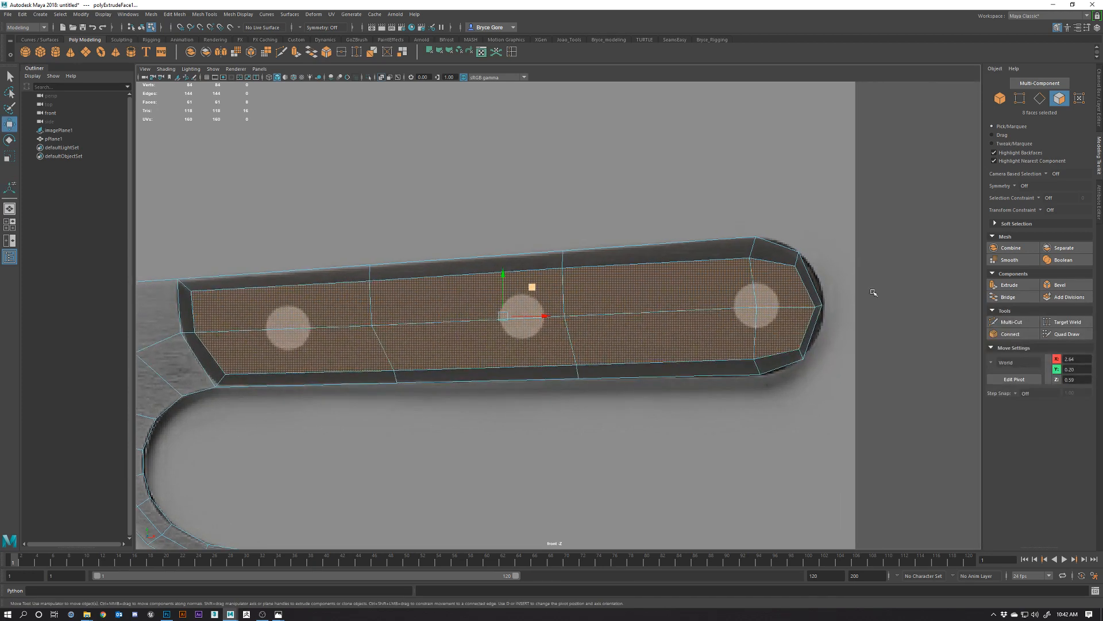
right_click(787, 302)
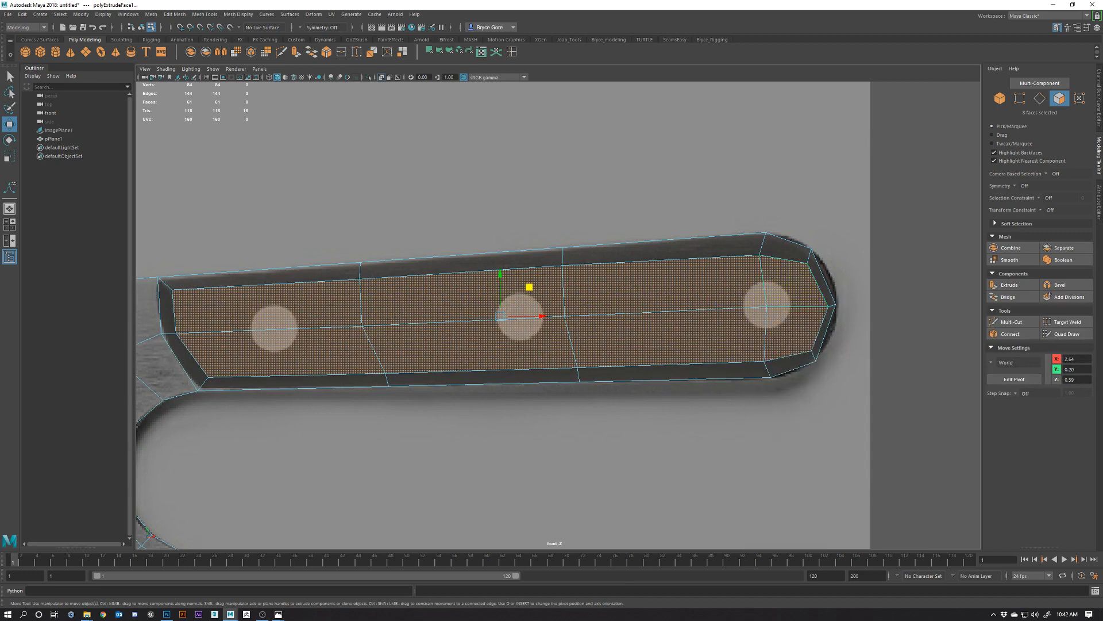
Check the handle's rounded end against the reference photo, and move the two innermost inset edges at that end inward to widen the bevel border.
key(alt+Tab)
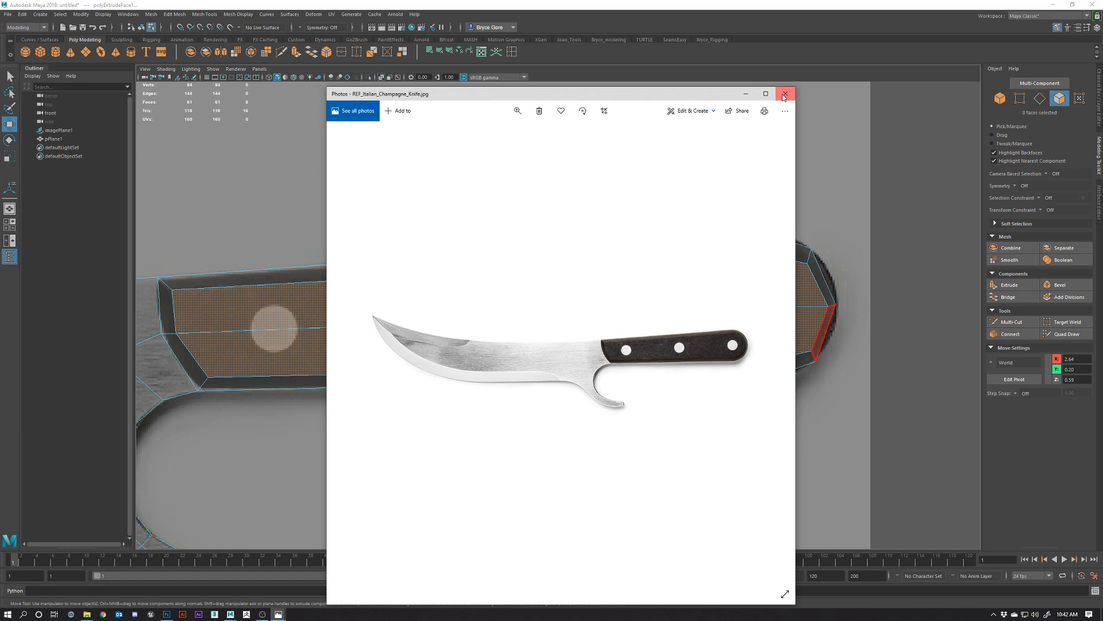
click(745, 93)
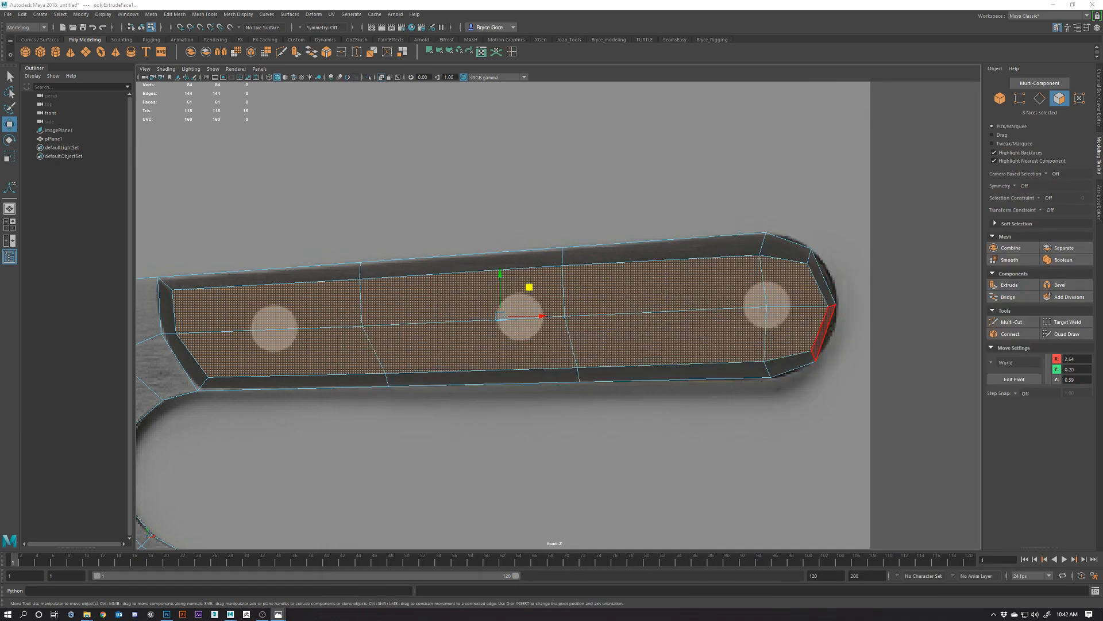
right_drag(767, 280, 766, 263)
click(813, 323)
shift+click(813, 323)
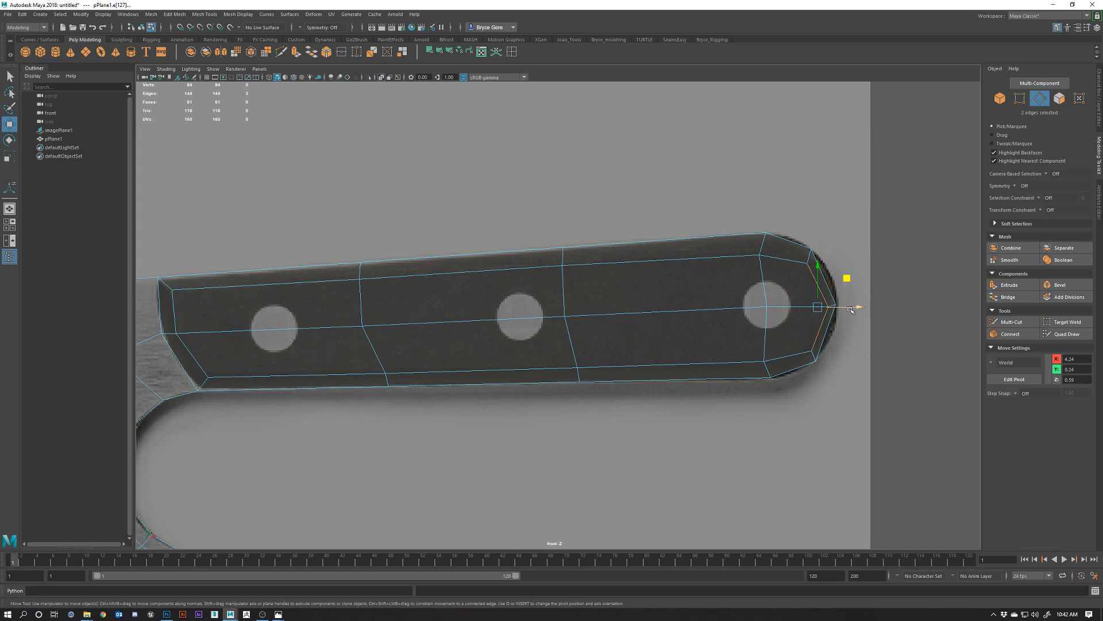
drag(851, 309, 834, 309)
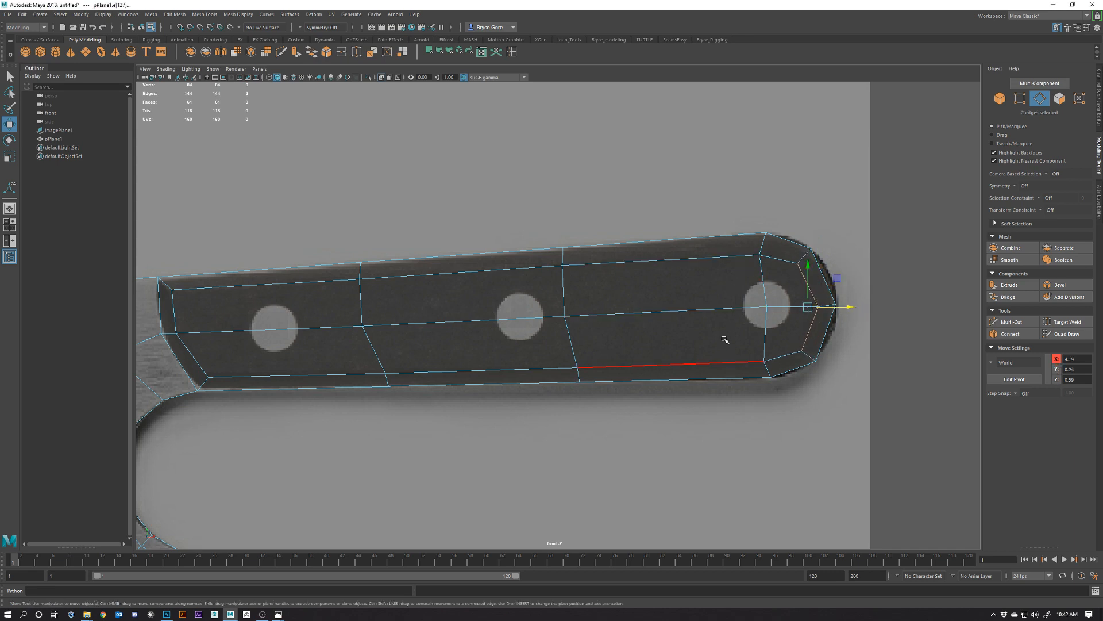
Pull the eight inset handle faces outward from the blade surface to raise the handle with a beveled edge.
key(space)
key(space)
alt+drag(575, 322, 693, 351)
alt+right_drag(693, 350, 736, 414)
alt+drag(736, 414, 712, 385)
right_drag(565, 330, 566, 353)
click(547, 353)
shift+click(563, 389)
shift+click(625, 368)
shift+click(643, 323)
shift+click(690, 317)
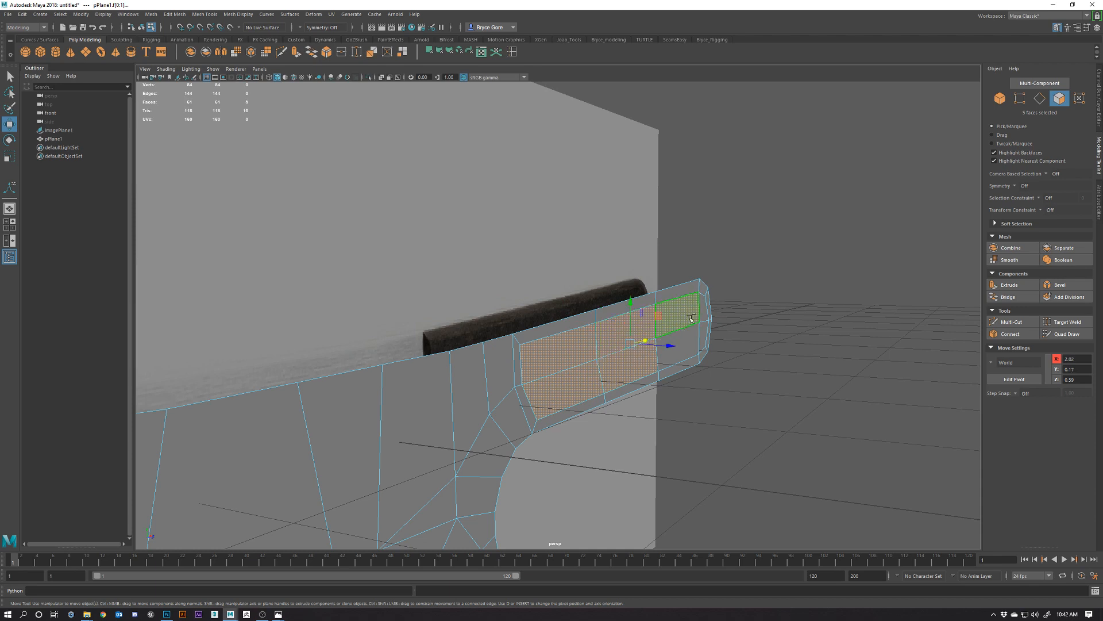
shift+click(684, 339)
shift+click(706, 334)
shift+click(705, 312)
alt+drag(695, 333, 416, 381)
alt+drag(697, 418, 583, 363)
Select all the raised handle's faces, including the bevel faces around its border.
click(531, 370)
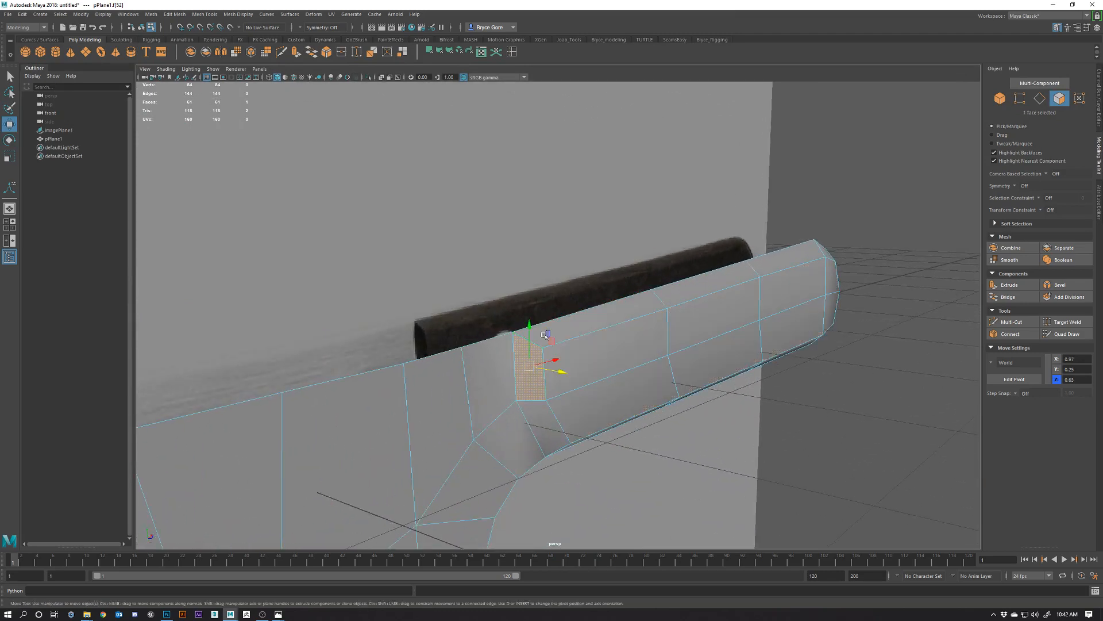
shift+double_click(562, 329)
shift+click(572, 357)
shift+click(631, 384)
shift+click(710, 356)
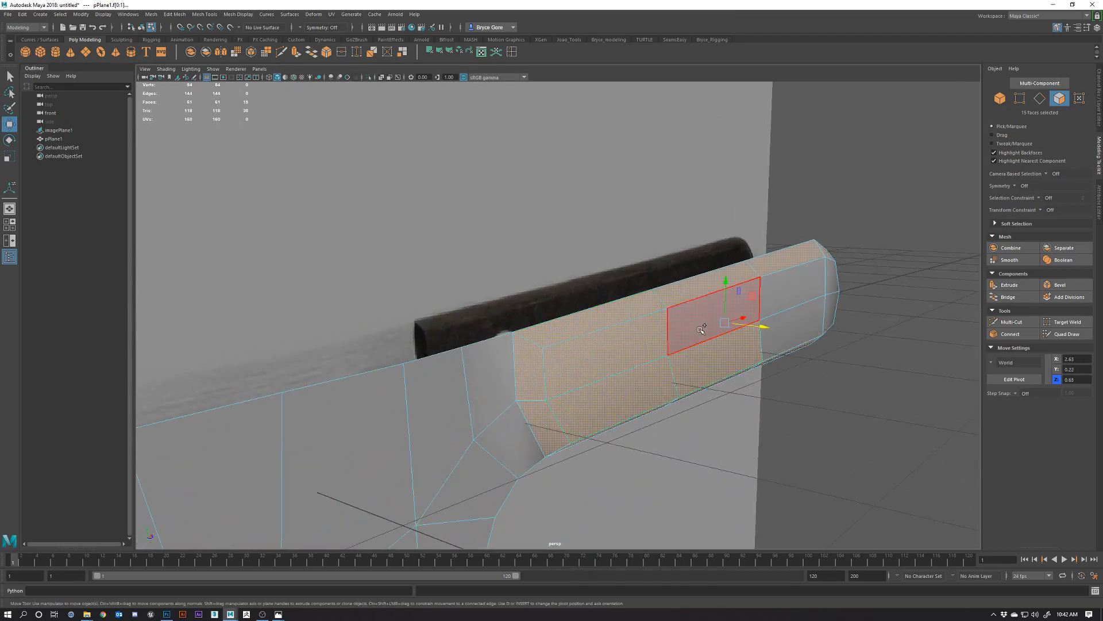
shift+click(702, 329)
shift+click(788, 294)
shift+click(806, 325)
shift+click(829, 311)
shift+click(831, 282)
alt+drag(797, 399, 756, 371)
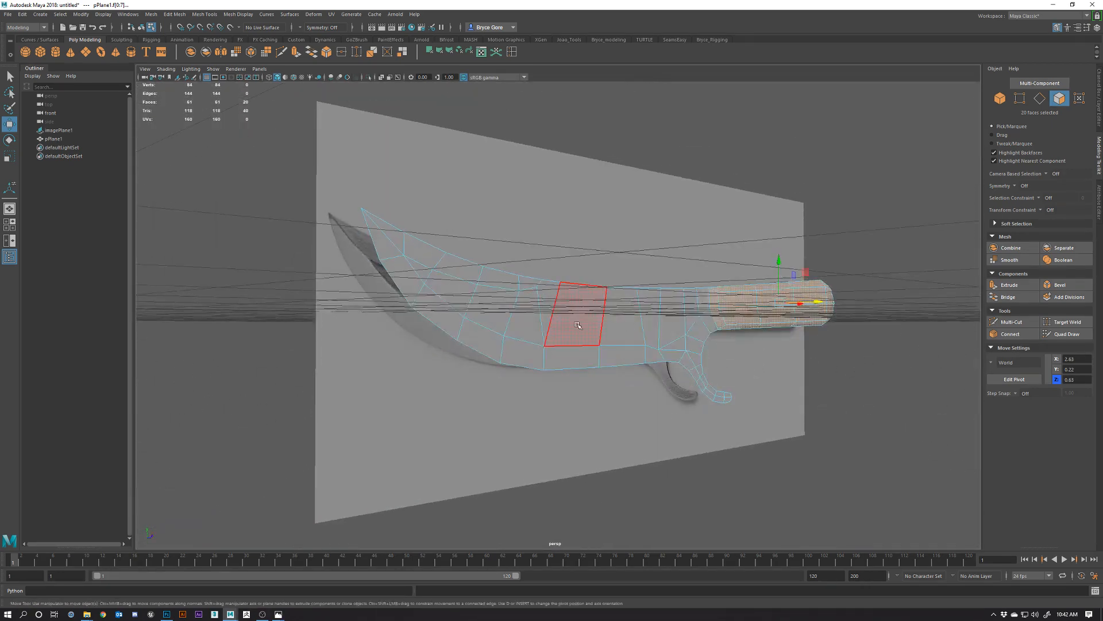
Try to extrude the knife's whole outer border edge loop backward for thickness, consulting the Knife Anatomy.jpg picture, and undo the extrusion.
right_drag(580, 313, 567, 290)
click(555, 284)
double_click(555, 284)
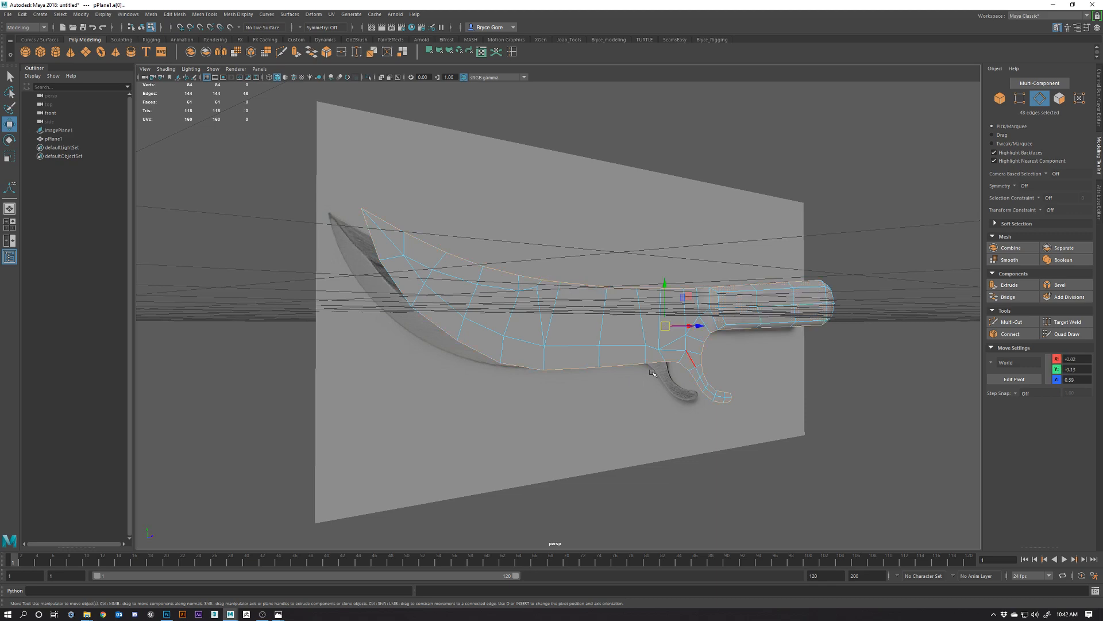
alt+drag(651, 372, 709, 402)
alt+right_drag(709, 311, 729, 302)
alt+middle_drag(729, 301, 654, 350)
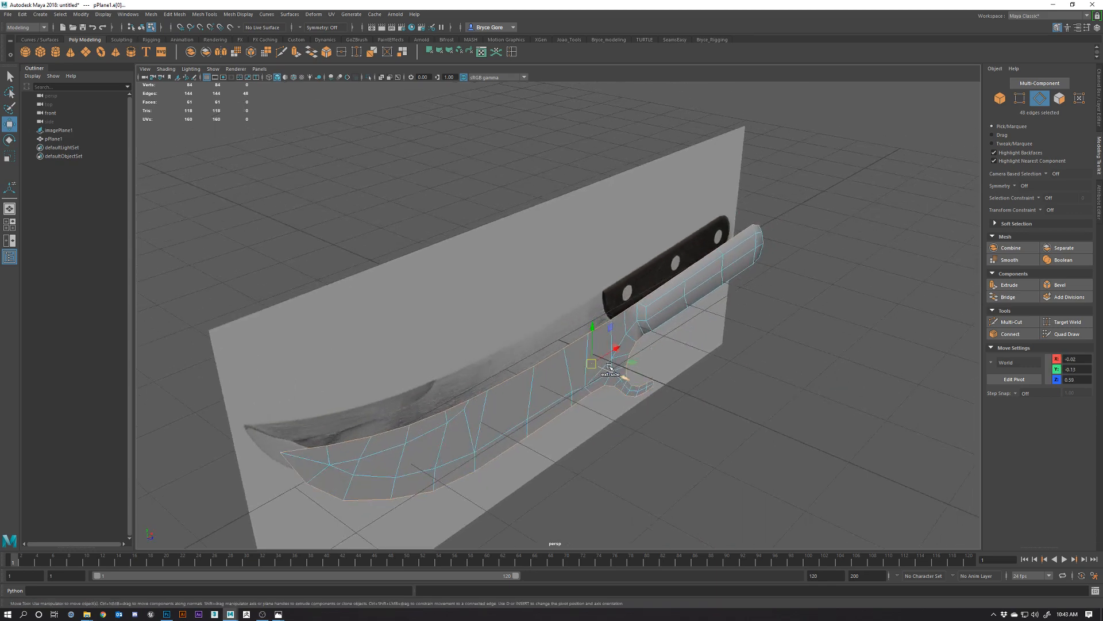
shift+drag(624, 377, 615, 371)
key(ctrl+z)
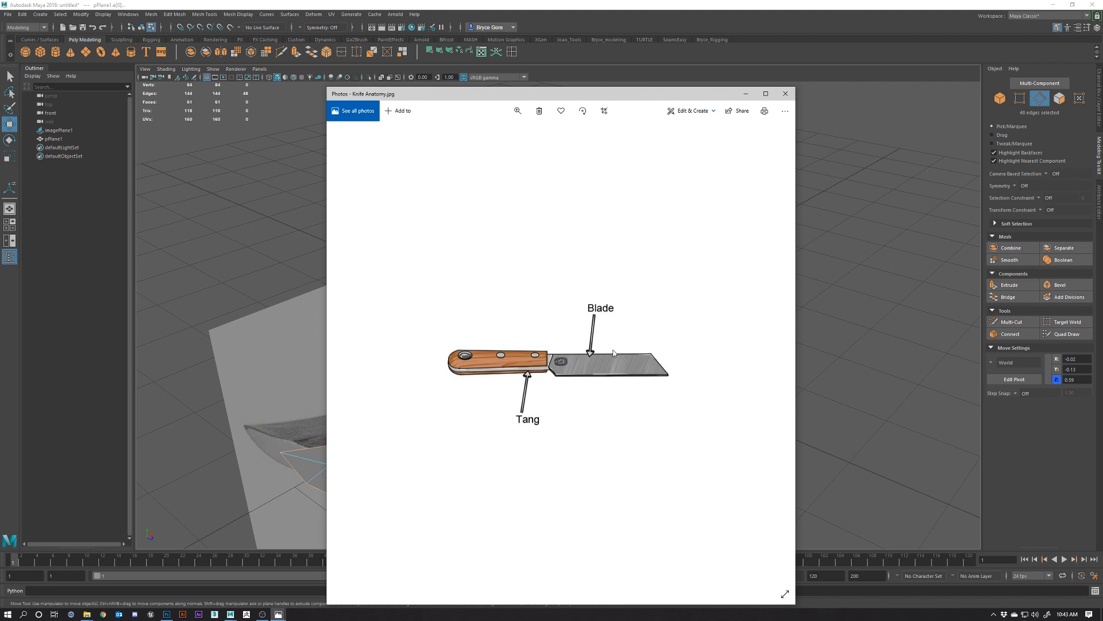
click(786, 94)
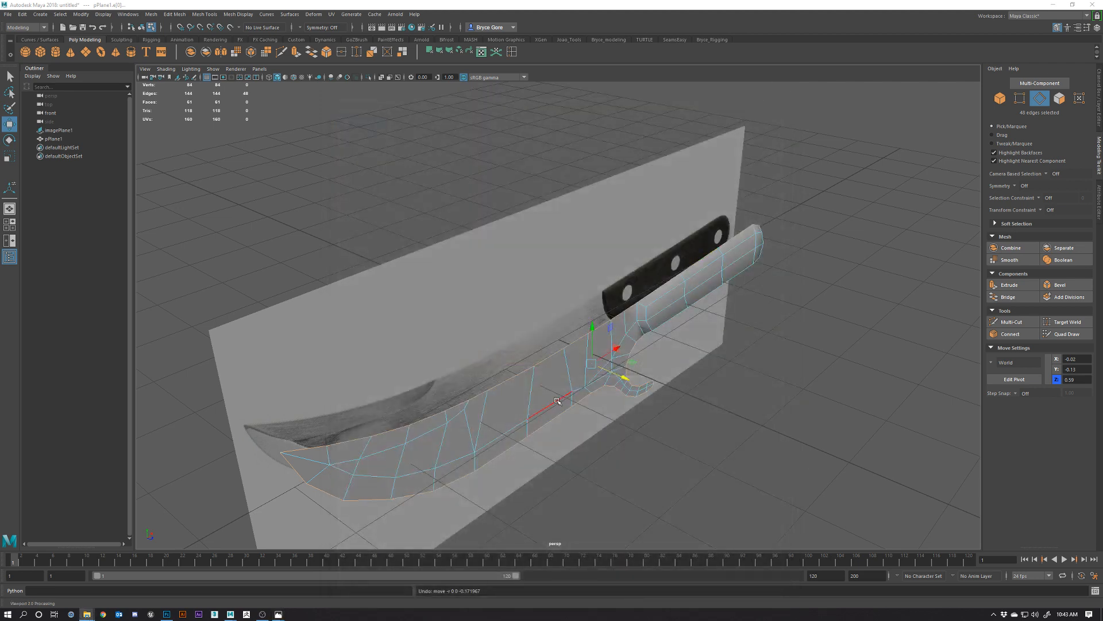
alt+drag(557, 401, 566, 427)
key(ctrl+z)
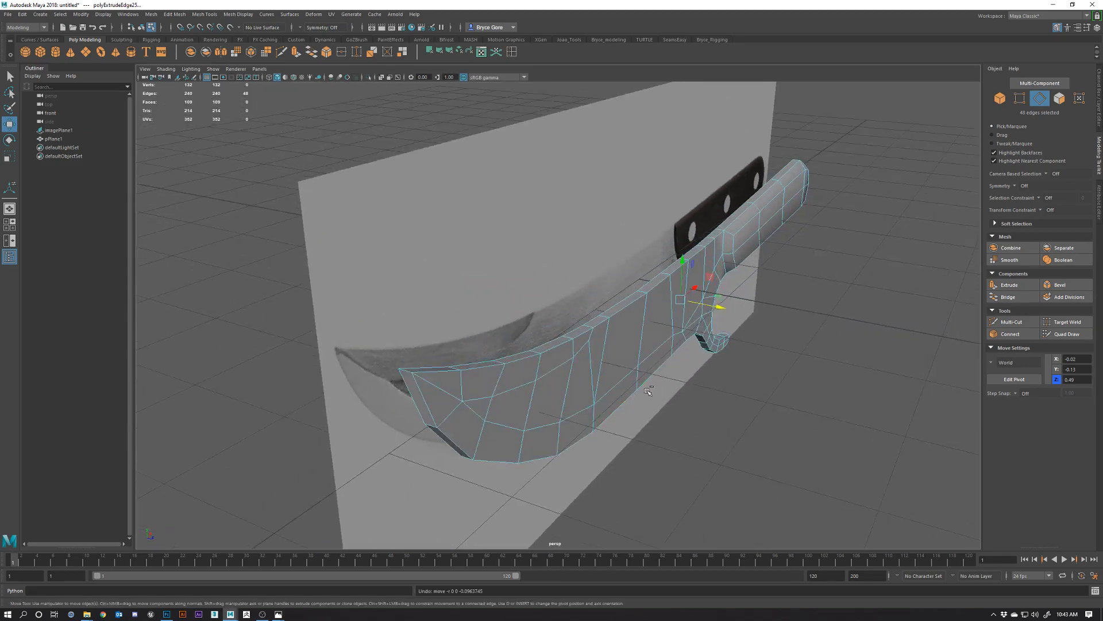
alt+drag(658, 334, 620, 332)
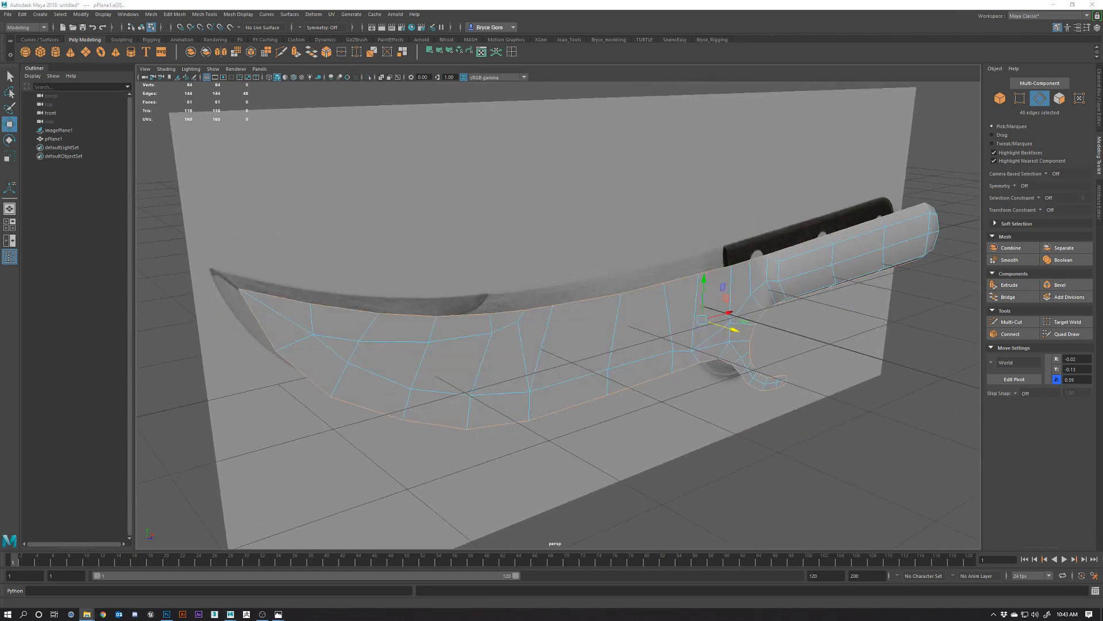
Examine the tang and blade in the Knife Anatomy.jpg picture, and close it.
key(alt+Tab)
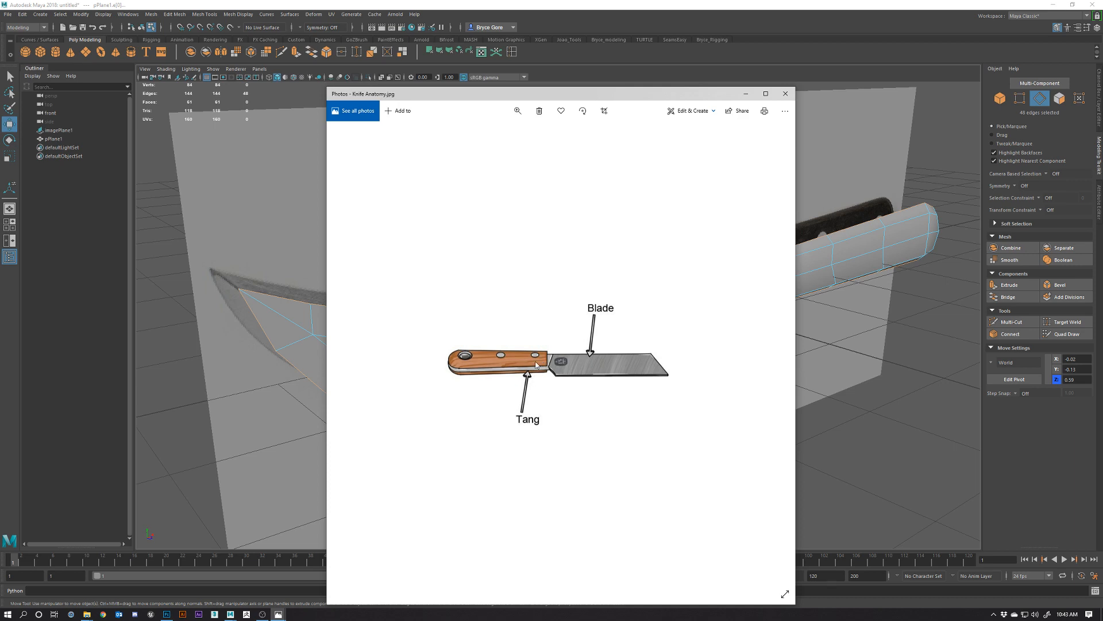
click(786, 93)
alt+drag(552, 356, 500, 402)
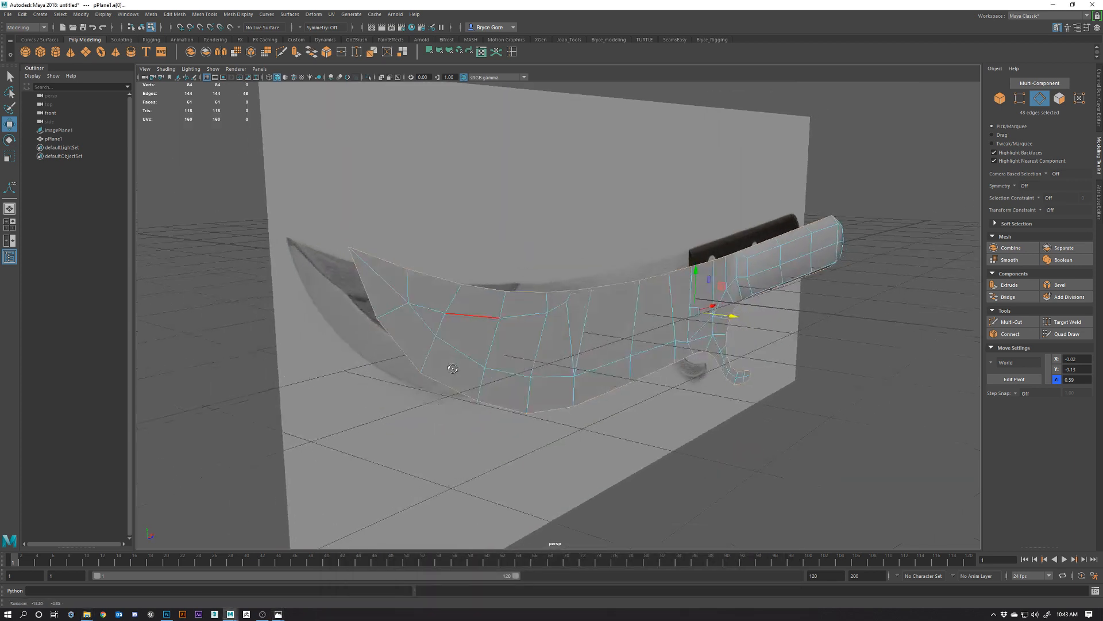
click(684, 359)
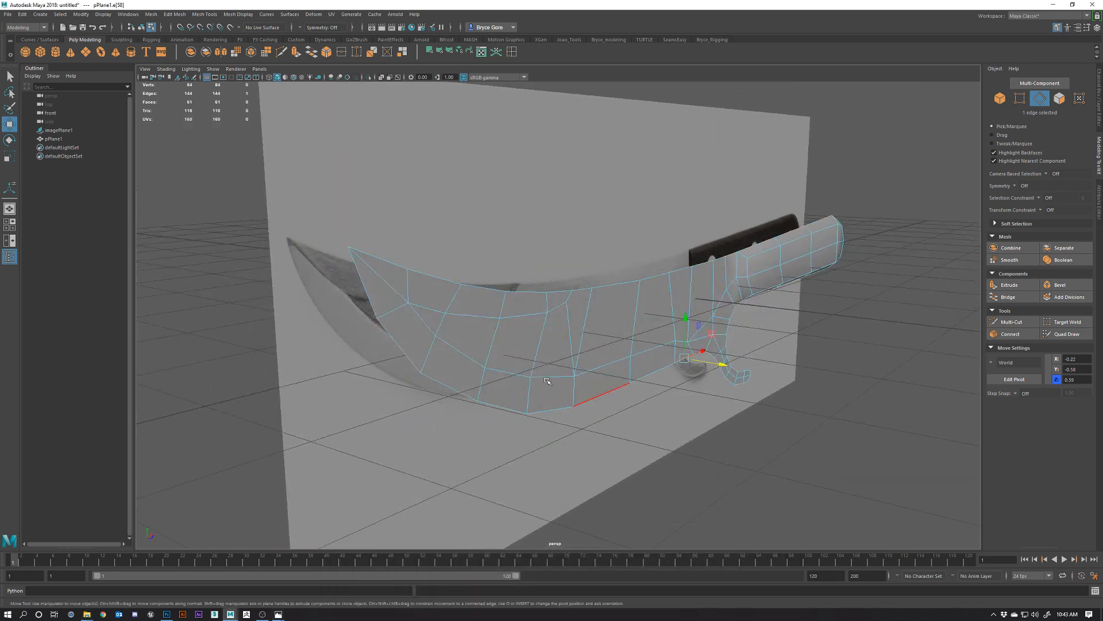
shift+double_click(358, 280)
mouse_move(607, 323)
shift+mouse_down()
mouse_move(574, 316)
mouse_move(587, 321)
shift+mouse_up()
alt+drag(738, 388, 685, 378)
Extrude the border edges around the guard, handle and rear spine backward into a thin strip, leaving out the blade's cutting edge and tip.
click(712, 368)
alt+middle_drag(758, 388, 619, 372)
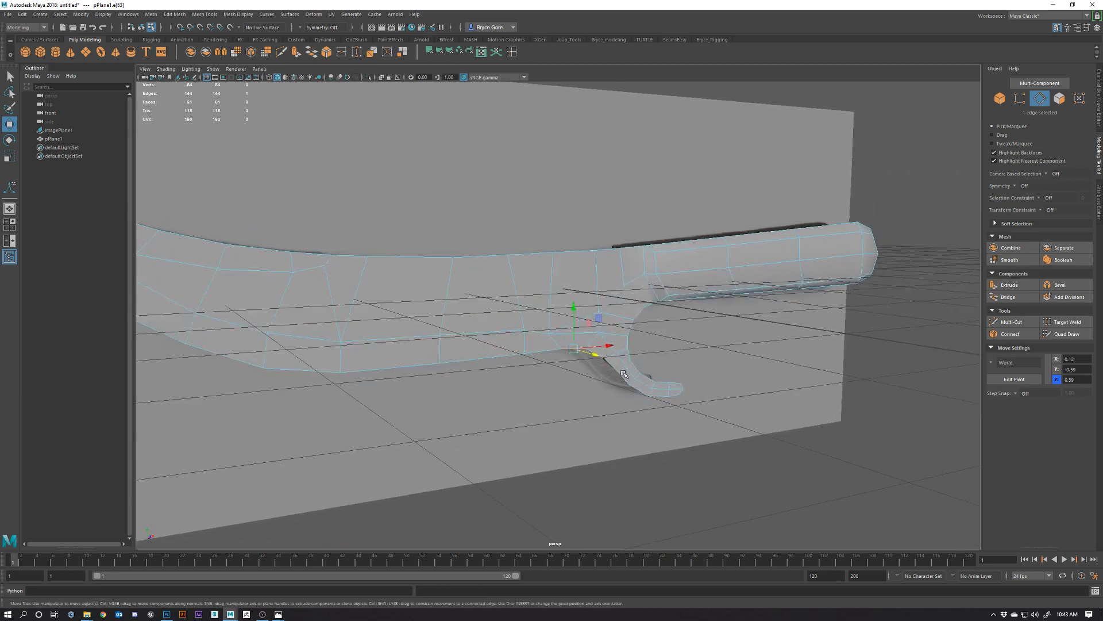
alt+drag(604, 349, 623, 360)
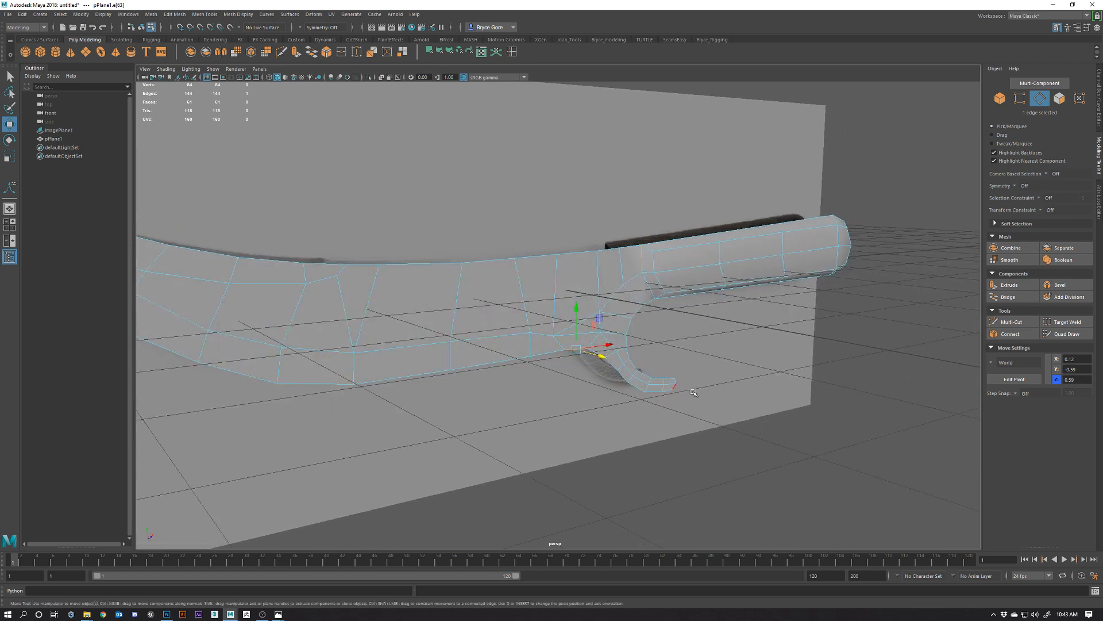
double_click(641, 310)
alt+drag(641, 309, 573, 342)
shift+double_click(589, 270)
alt+middle_drag(573, 343, 586, 338)
shift+double_click(466, 303)
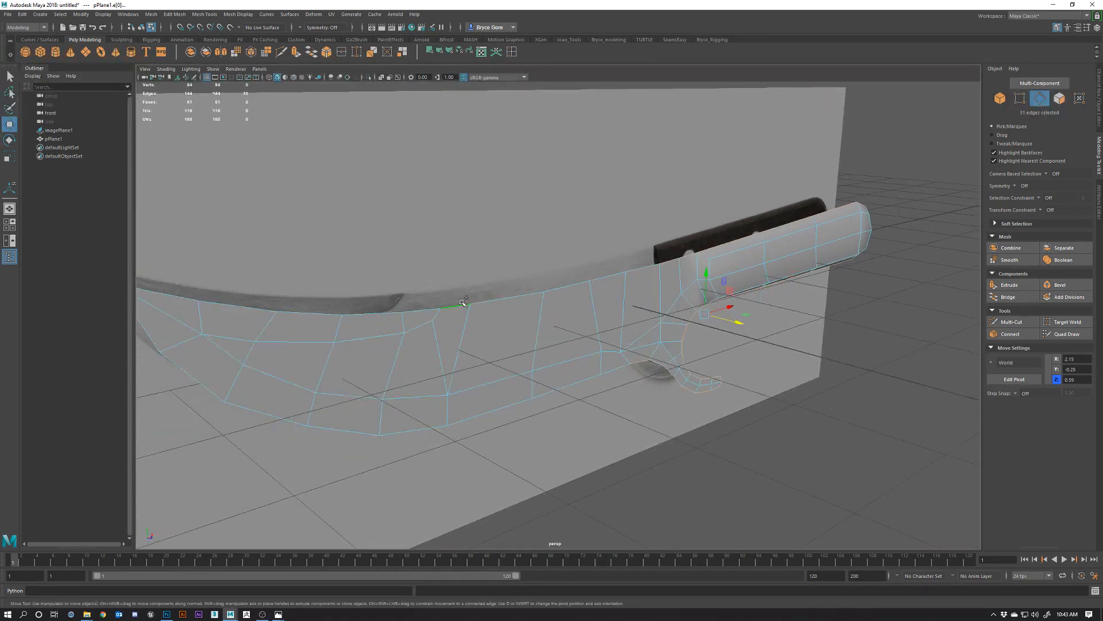
alt+drag(598, 323, 740, 336)
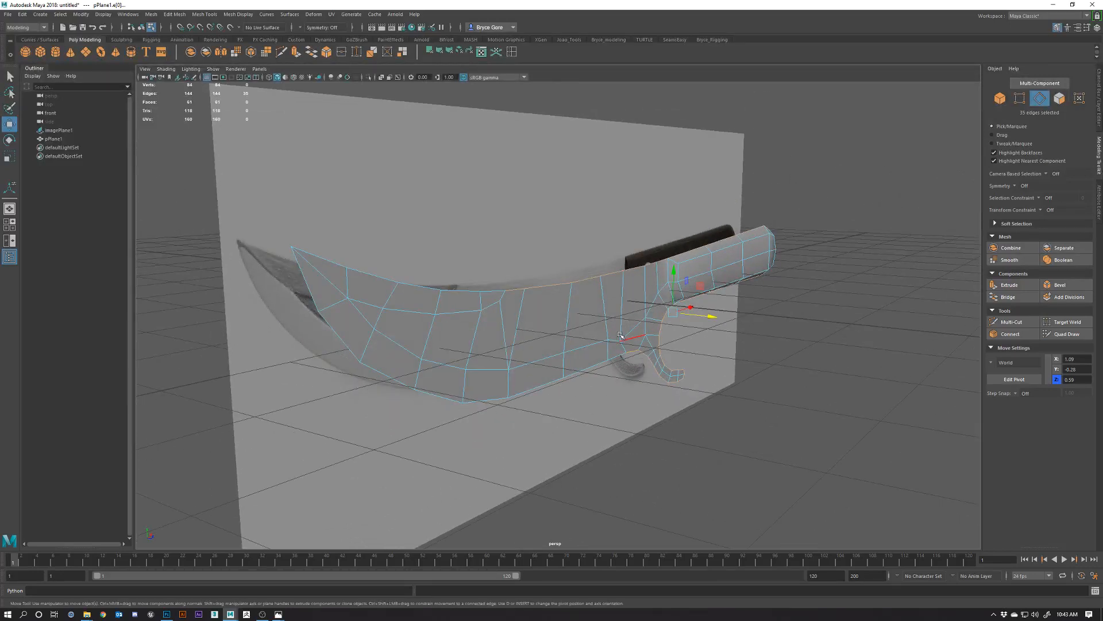
alt+drag(615, 313, 655, 355)
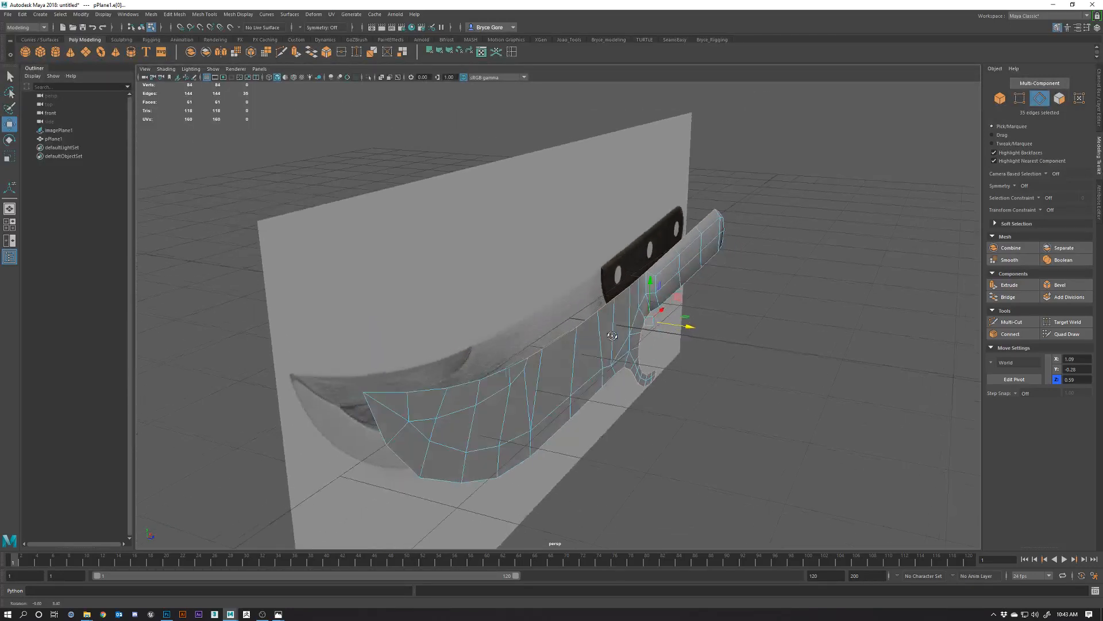
alt+right_drag(655, 355, 706, 345)
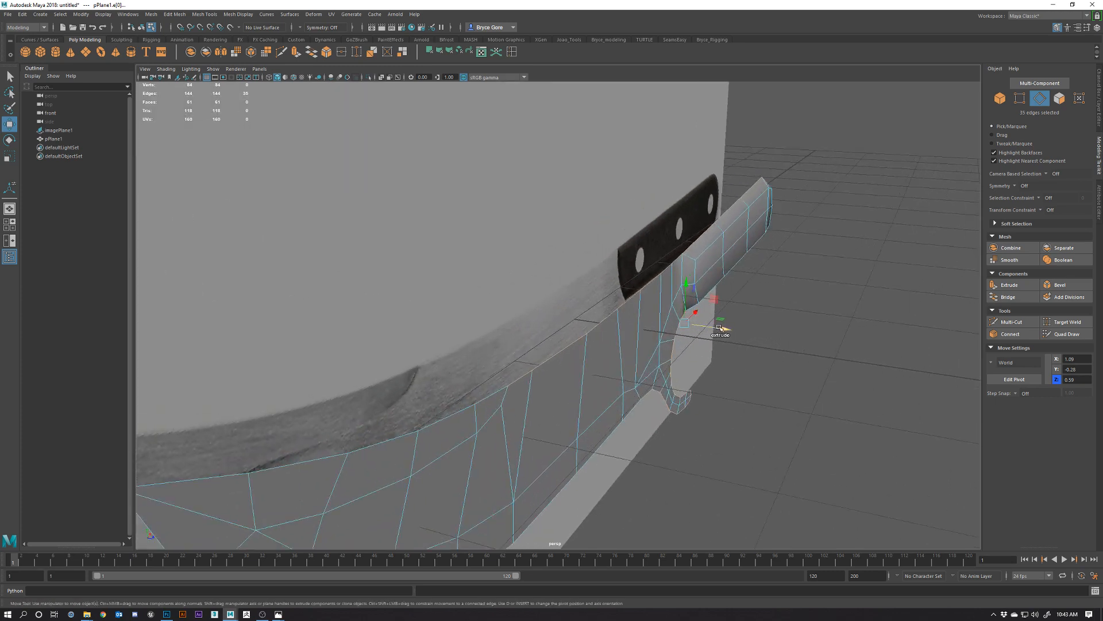
shift+drag(719, 327, 659, 318)
alt+drag(711, 396, 594, 333)
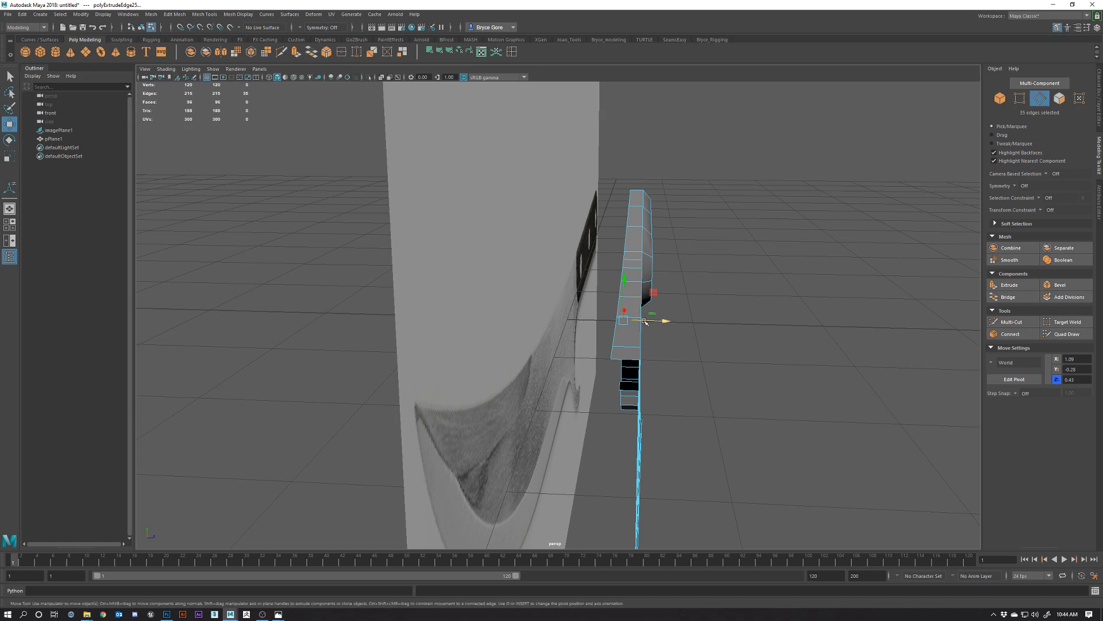
drag(644, 323, 694, 381)
Try to move the knife's whole open border loop in depth, undo the move, and clear the selection.
click(722, 397)
double_click(655, 375)
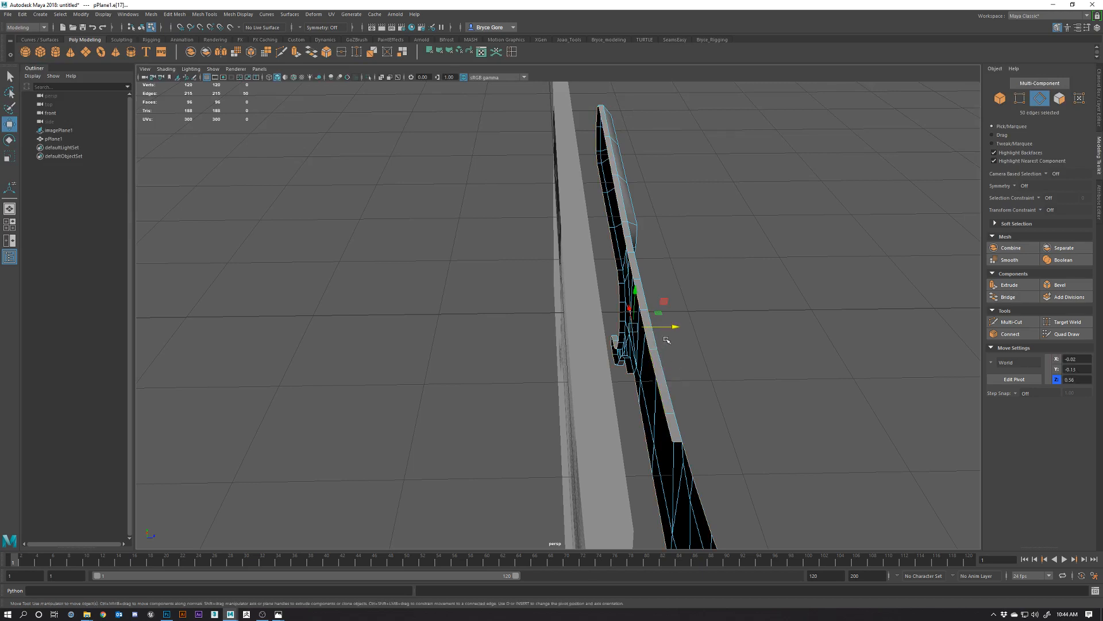
drag(664, 328, 663, 329)
alt+middle_drag(782, 408, 739, 321)
key(ctrl+z)
click(763, 390)
alt+right_drag(763, 389, 725, 370)
alt+drag(725, 370, 734, 324)
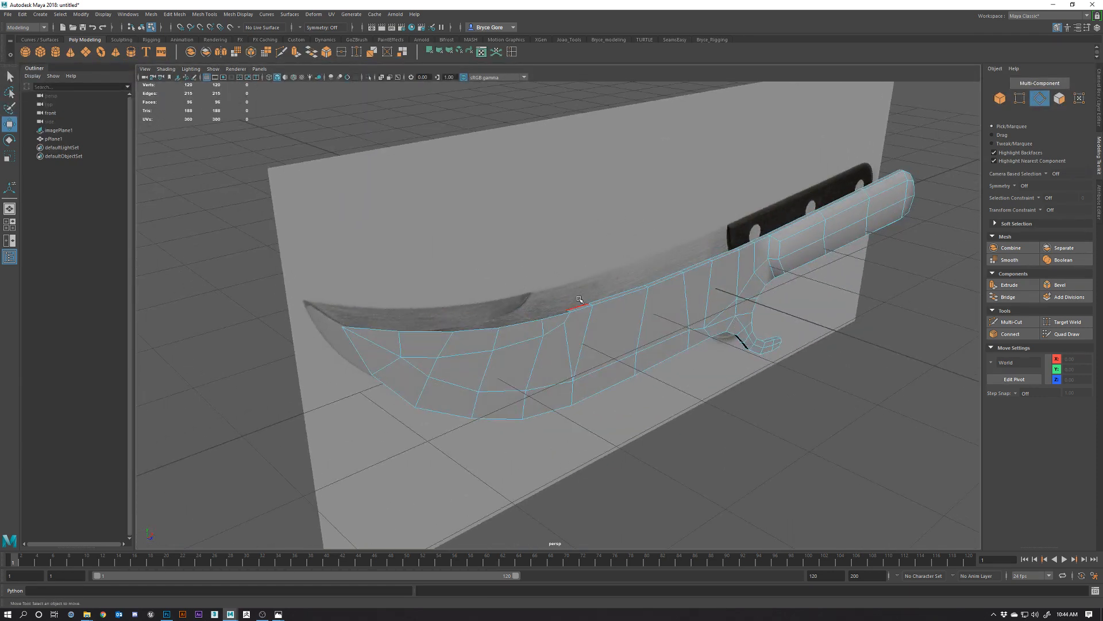
Hide the Ref display layer and turn off the viewport grid.
click(1099, 97)
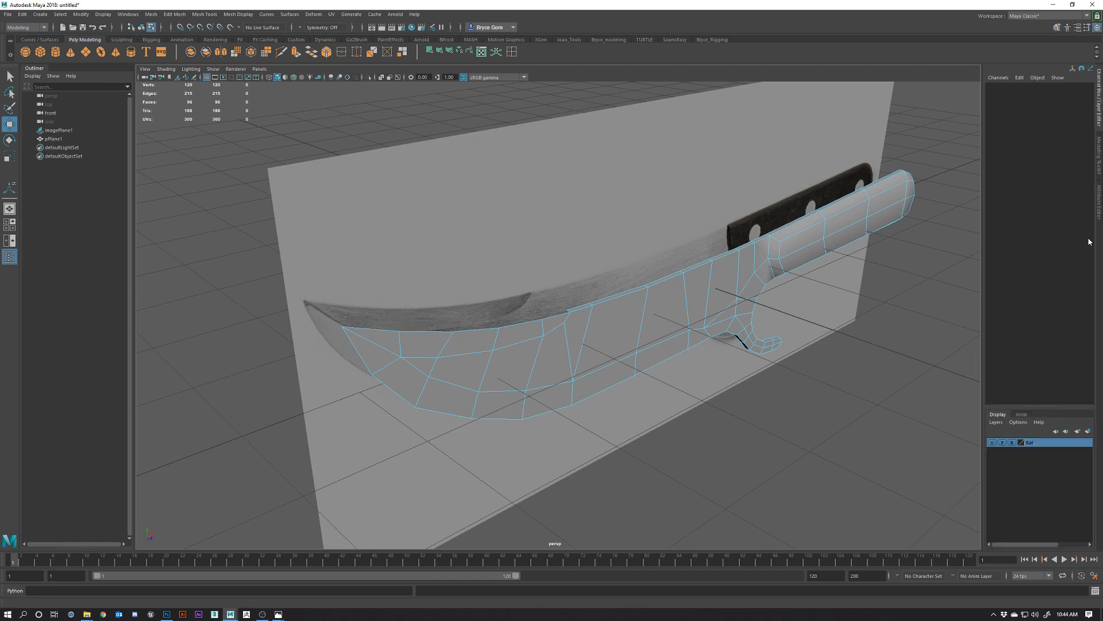
click(992, 442)
alt+drag(632, 345, 606, 341)
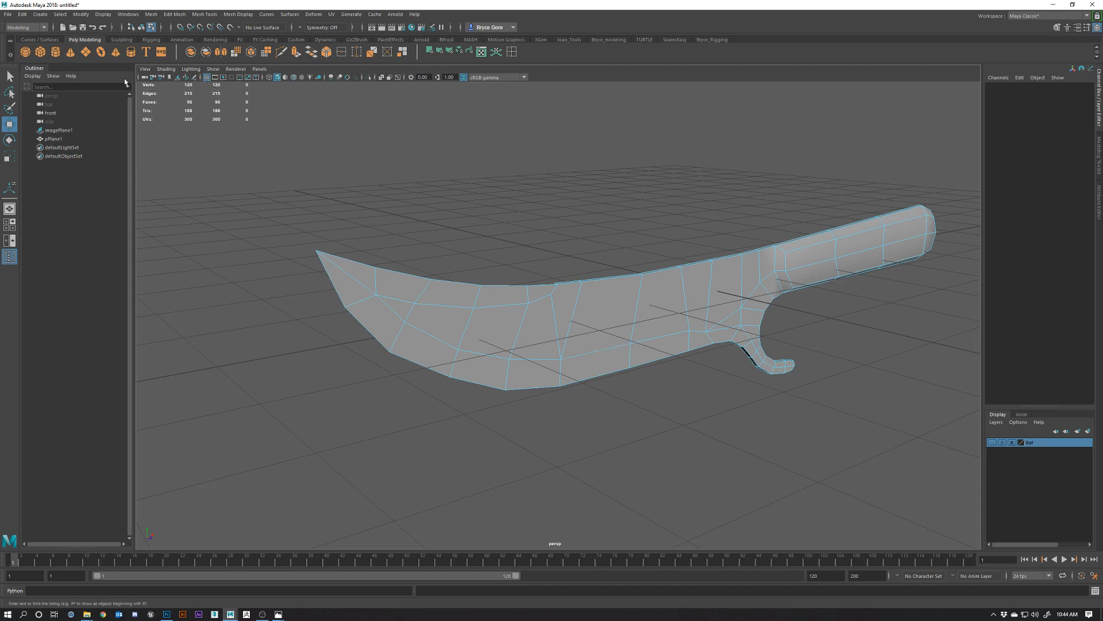
click(203, 77)
click(207, 80)
alt+drag(758, 385, 747, 343)
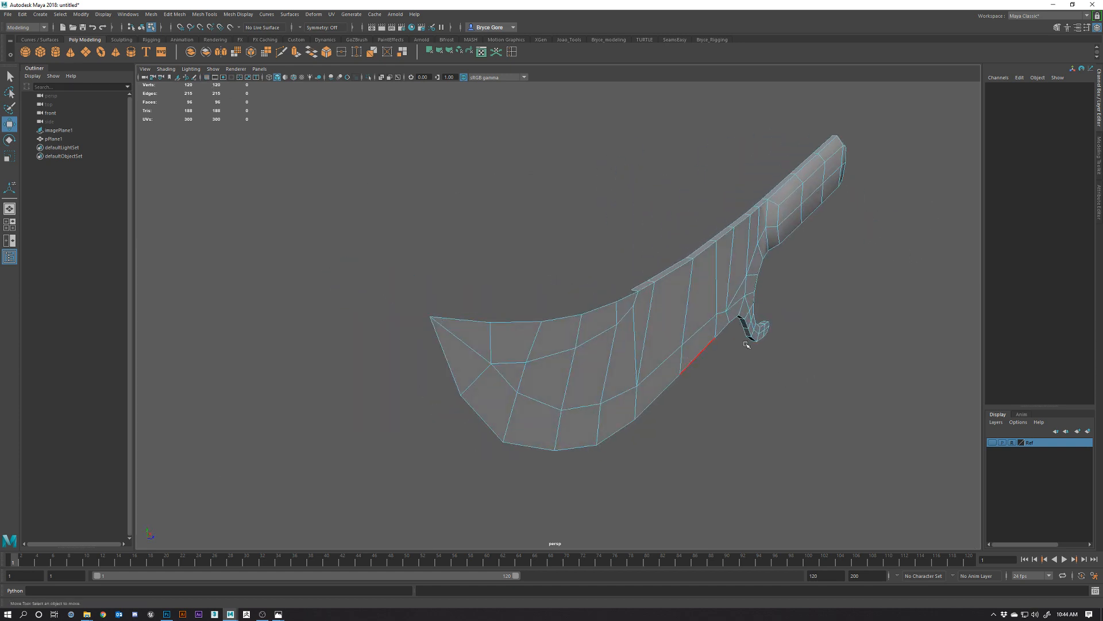
Examine the thickness of the extruded strip from the top view, and return to the perspective view of the spine.
key(space)
key(space)
alt+right_drag(347, 224, 394, 357)
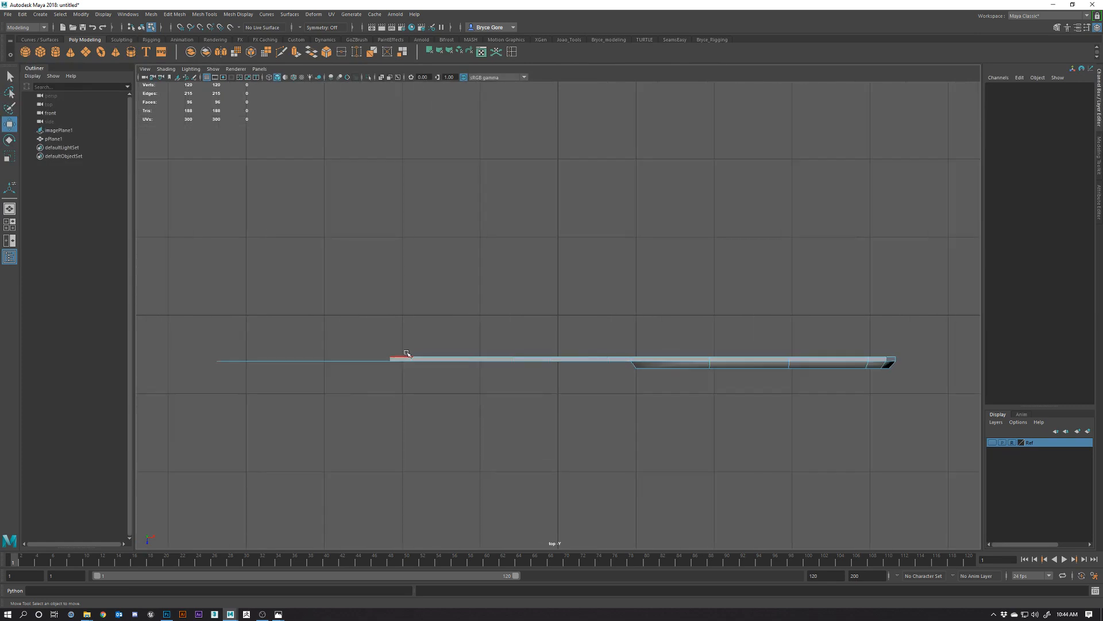
key(space)
key(space)
scroll(625, 304, up, 3)
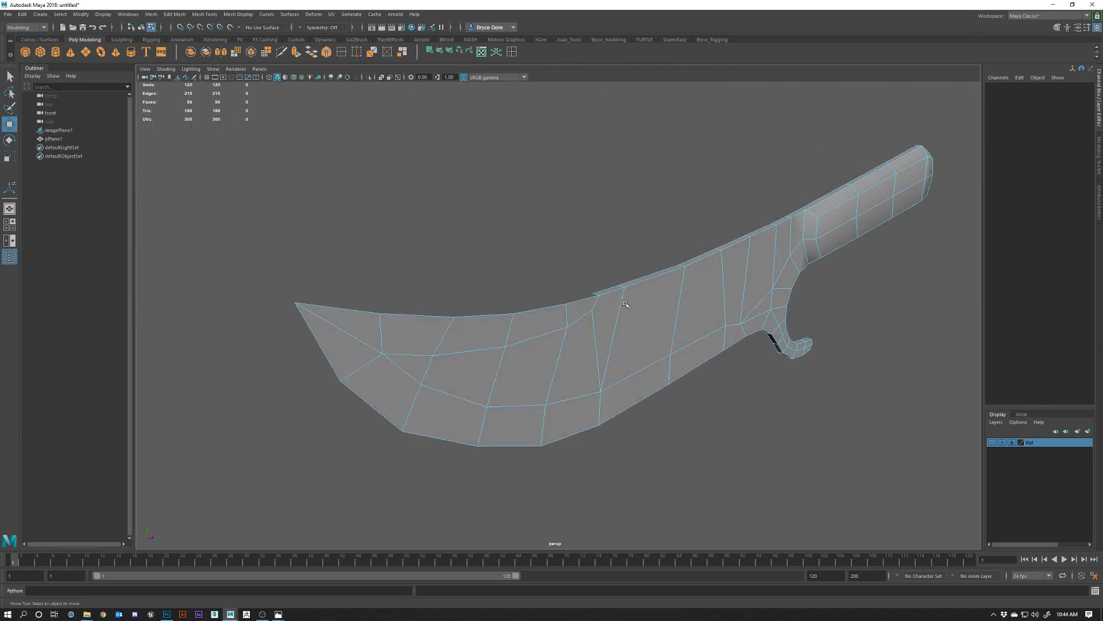
alt+drag(574, 306, 565, 312)
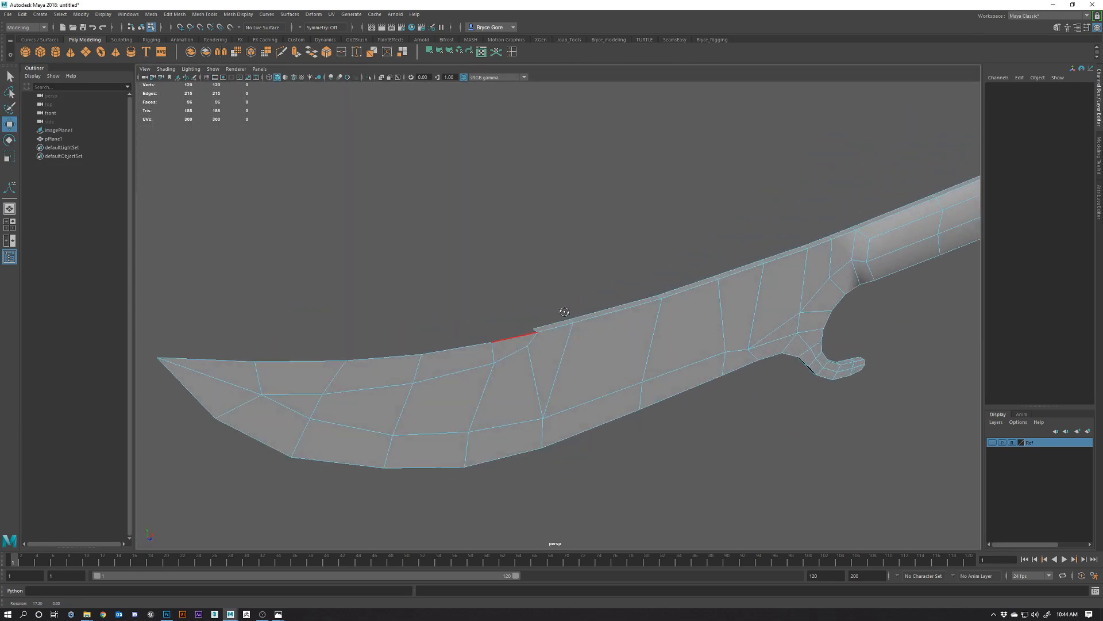
Select the blade's unextruded border edges around the cutting edge and tip, and move them backward in top view to the extruded strip's rear.
click(516, 341)
alt+drag(516, 341, 615, 418)
shift+click(690, 353)
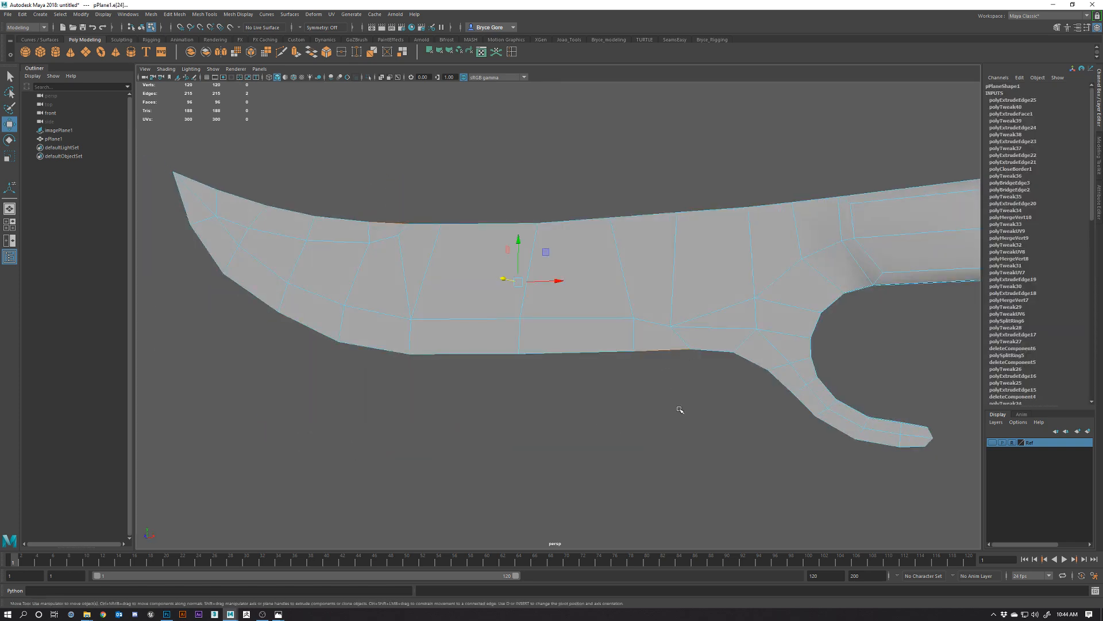
alt+drag(680, 408, 679, 284)
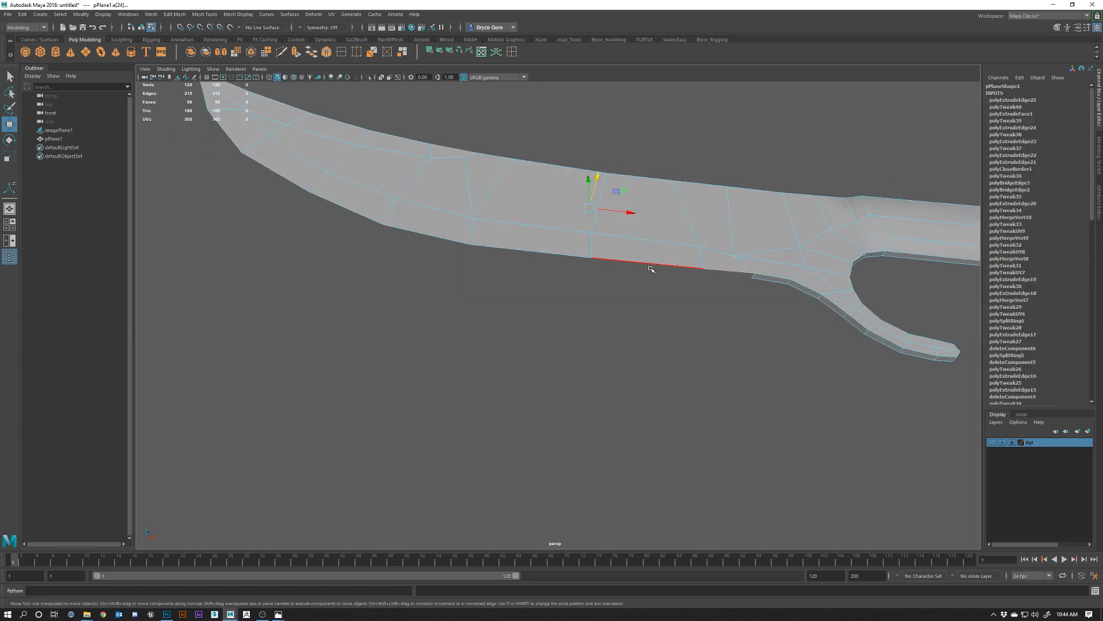
alt+drag(545, 286, 641, 352)
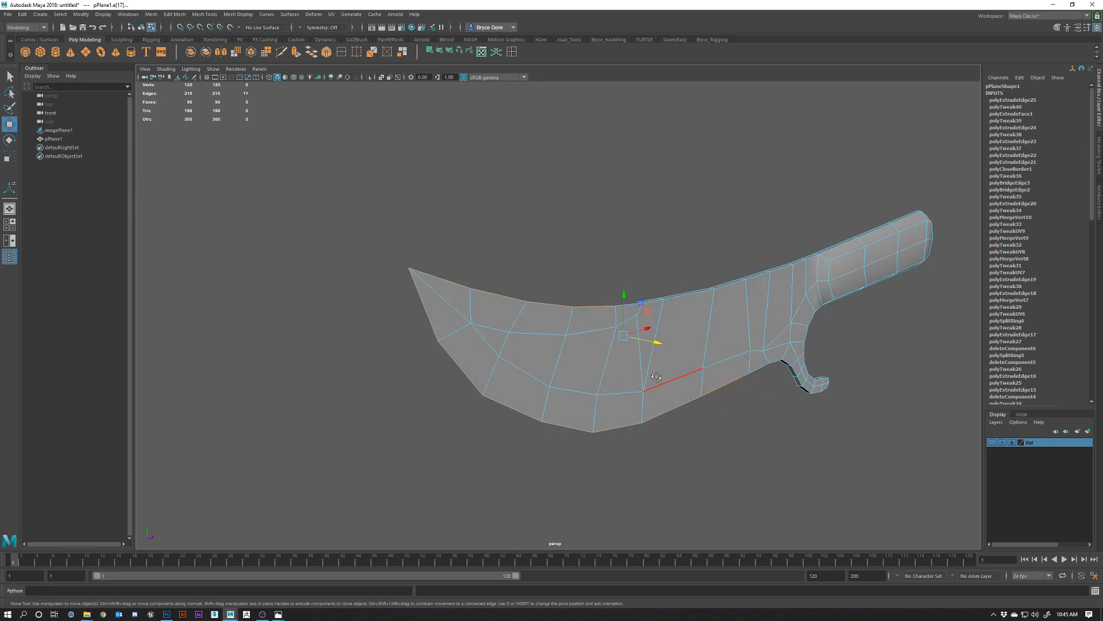
alt+drag(655, 377, 674, 383)
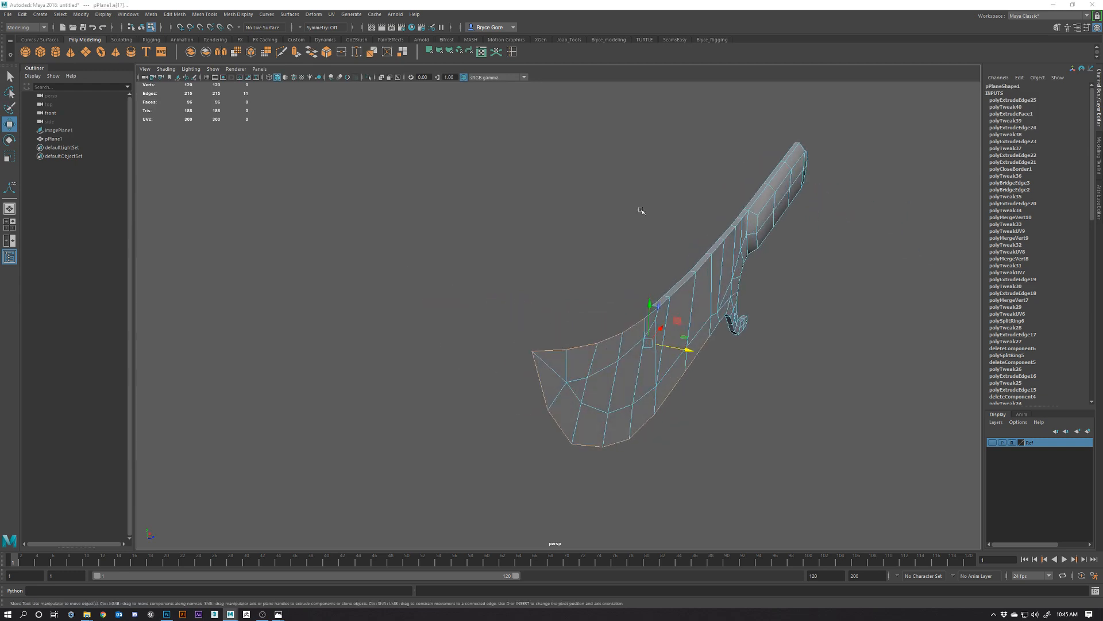
key(space)
key(space)
scroll(353, 437, up, 2)
alt+middle_drag(279, 445, 682, 367)
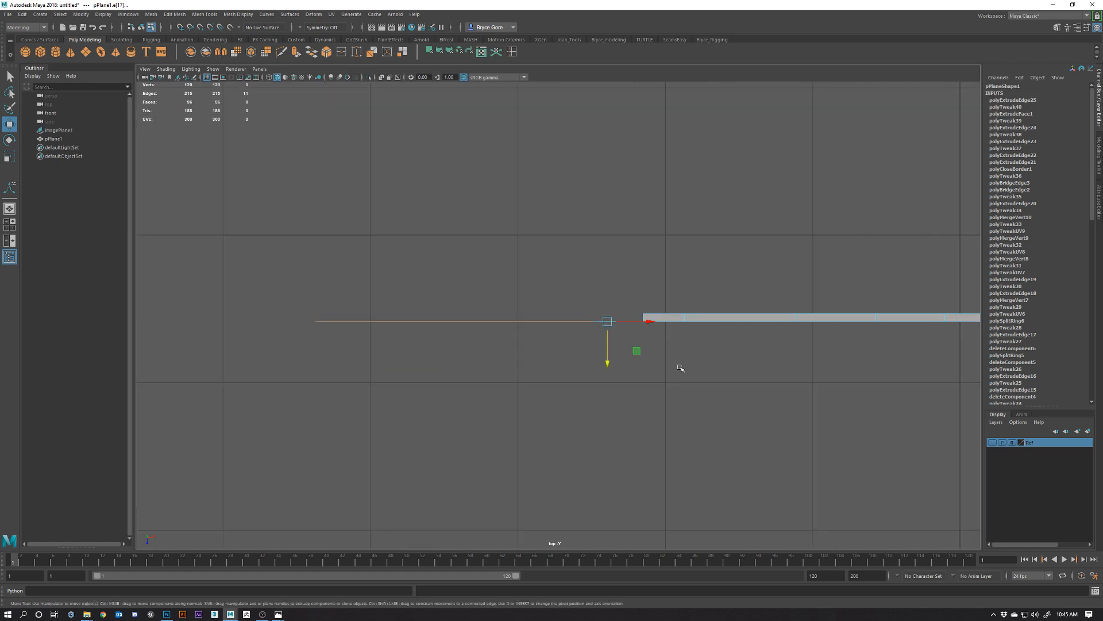
alt+right_drag(644, 344, 745, 372)
alt+middle_drag(745, 372, 630, 383)
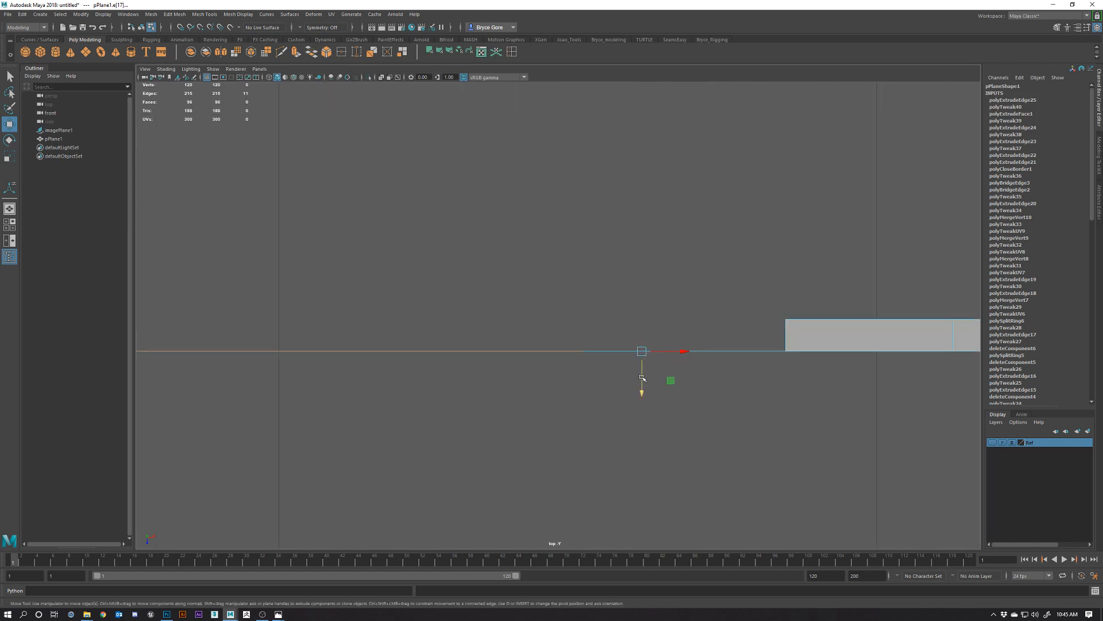
drag(641, 374, 641, 346)
Fine-tune the depth of the blade's border edges to line up with the strip's back edge, and clear the selection.
alt+right_drag(793, 347, 919, 343)
alt+middle_drag(815, 338, 249, 317)
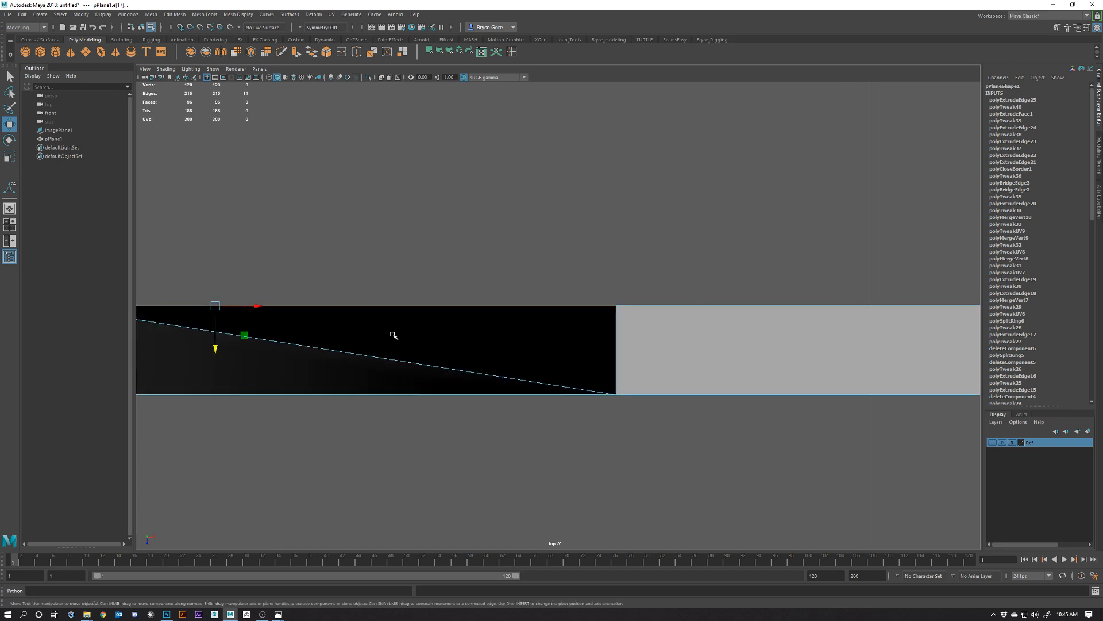
alt+right_drag(339, 335, 358, 336)
alt+middle_drag(358, 335, 574, 300)
drag(387, 305, 388, 304)
click(645, 493)
alt+right_drag(646, 488, 630, 322)
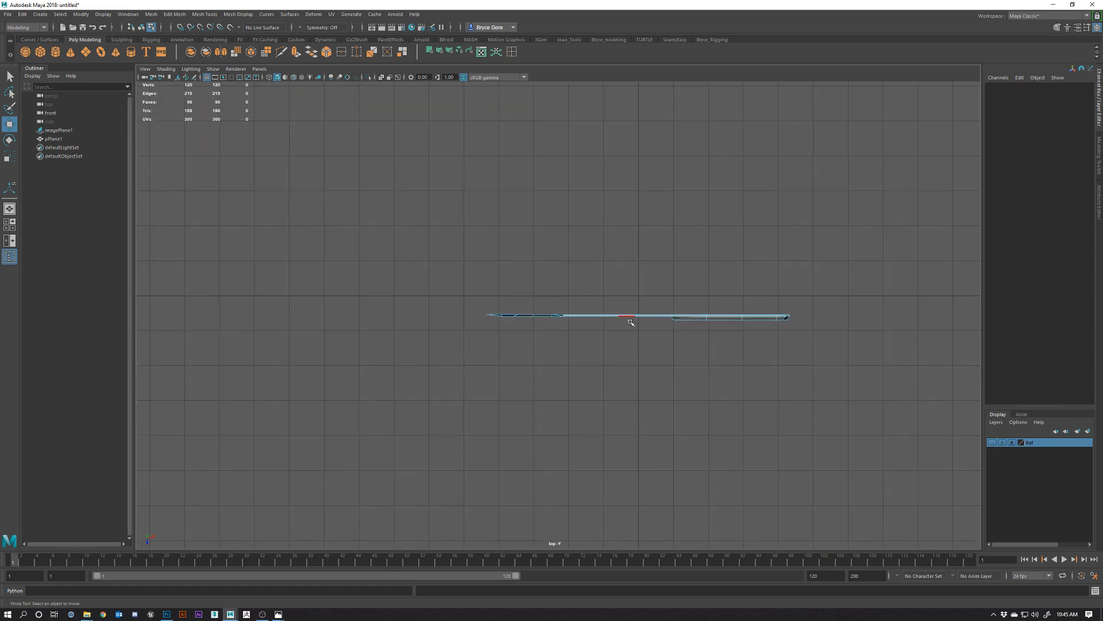
Select the knife's whole open border loop in perspective and move it slightly backward in depth.
key(space)
key(space)
alt+drag(812, 226, 676, 398)
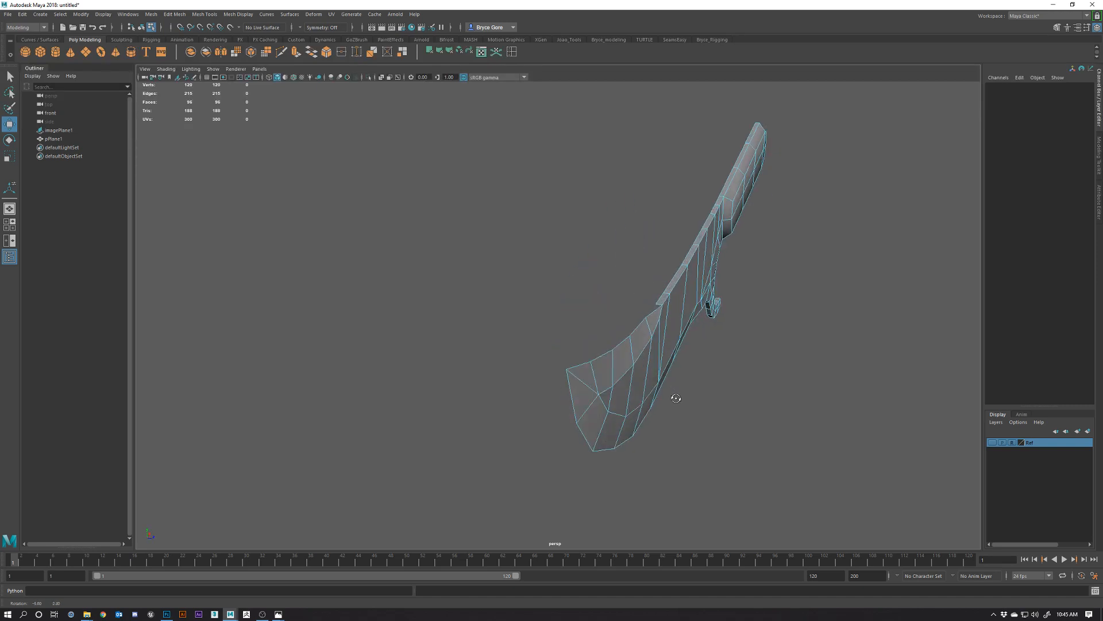
double_click(635, 331)
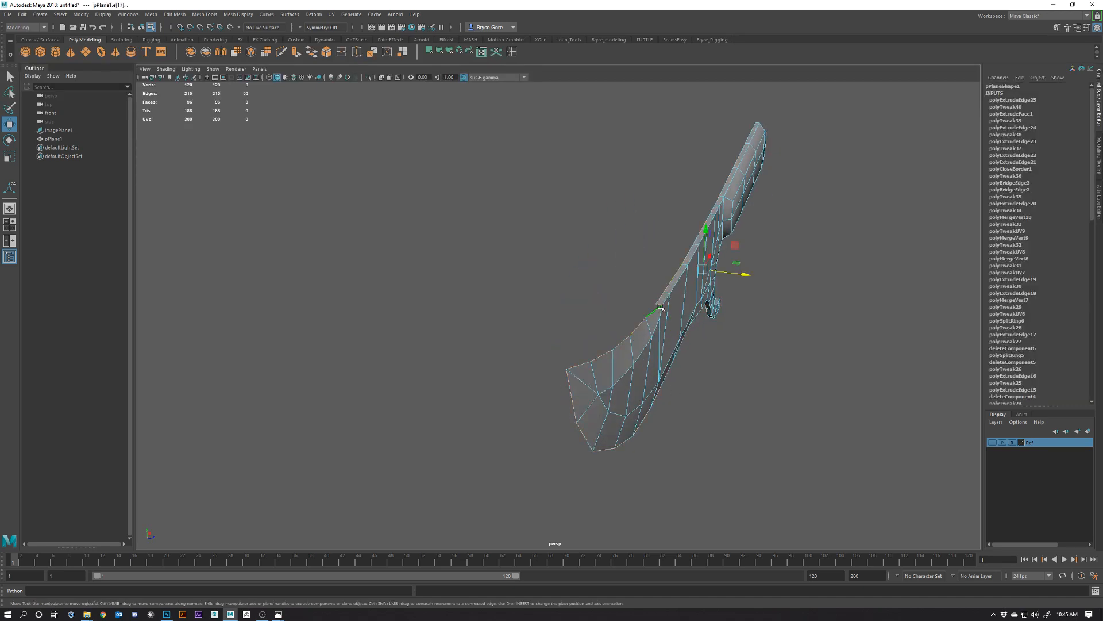
alt+drag(783, 384, 778, 317)
alt+drag(803, 367, 789, 344)
drag(717, 296, 715, 294)
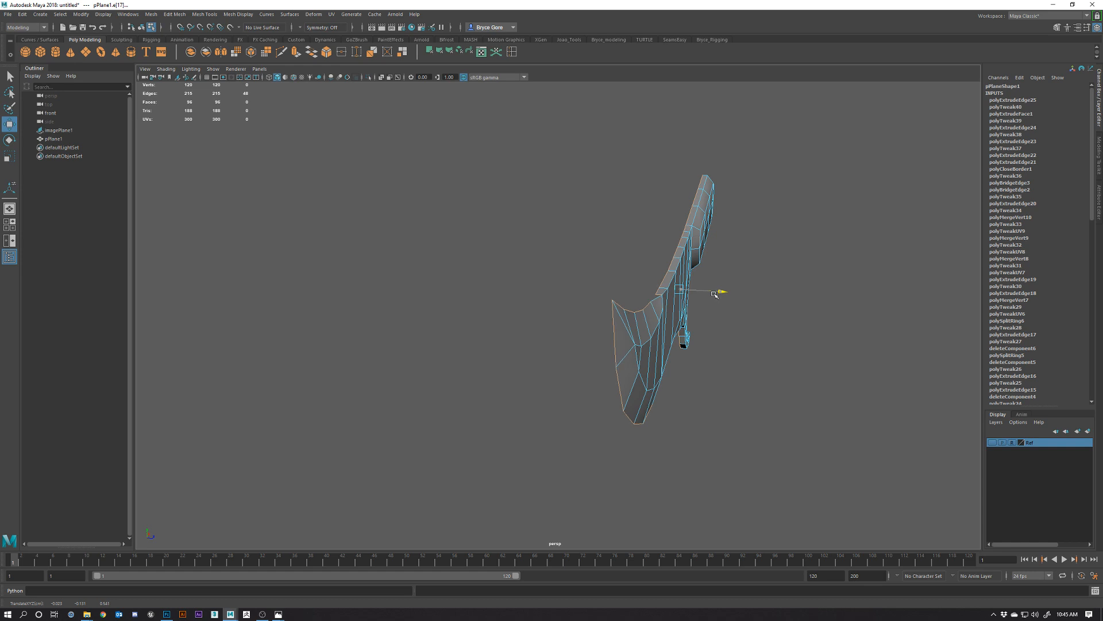
Select the eight raised front faces of the handle, move them slightly outward, and clear the selection.
alt+drag(776, 351, 739, 374)
alt+middle_drag(739, 374, 586, 366)
right_click(573, 305)
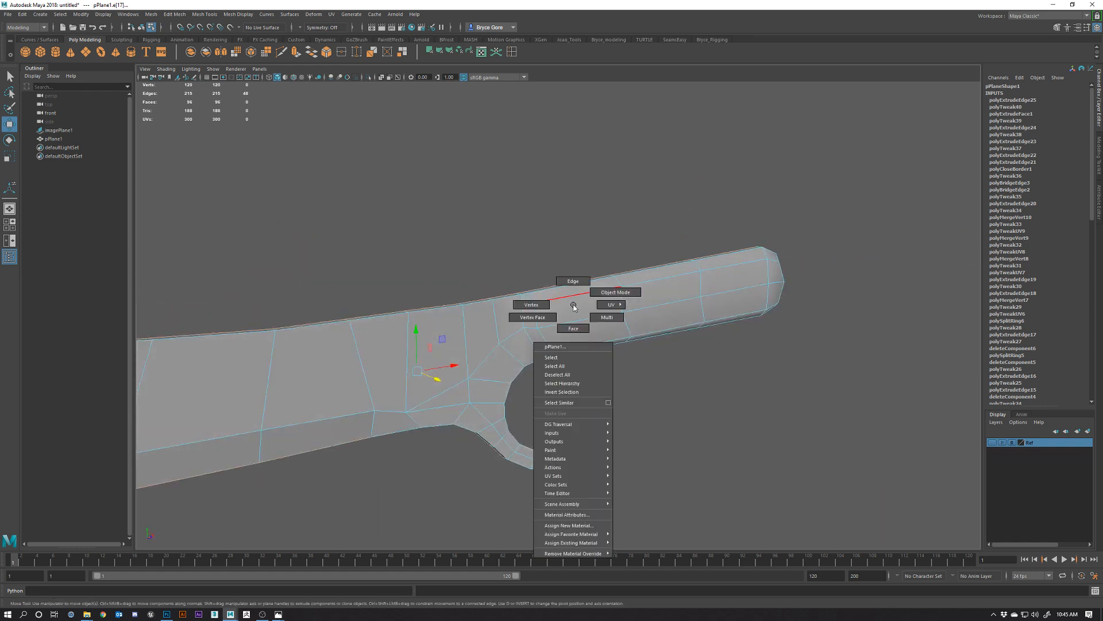
right_drag(574, 308, 574, 328)
click(577, 308)
shift+click(587, 327)
shift+click(659, 316)
shift+click(673, 292)
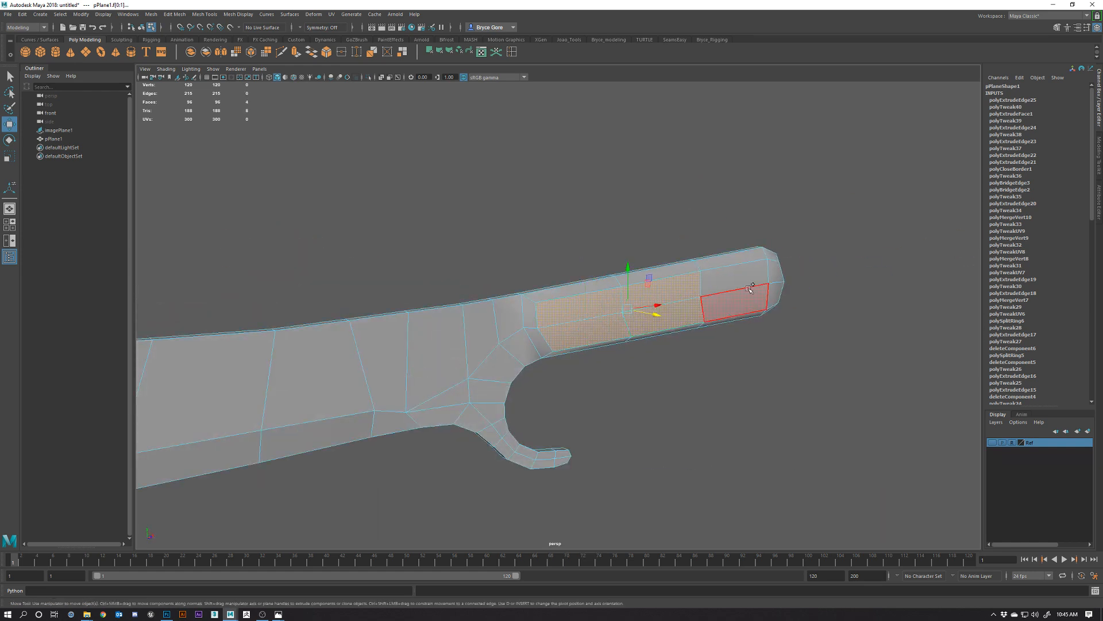
shift+click(745, 298)
shift+click(748, 274)
shift+click(774, 271)
shift+click(773, 294)
alt+drag(653, 351, 740, 353)
drag(596, 297, 598, 297)
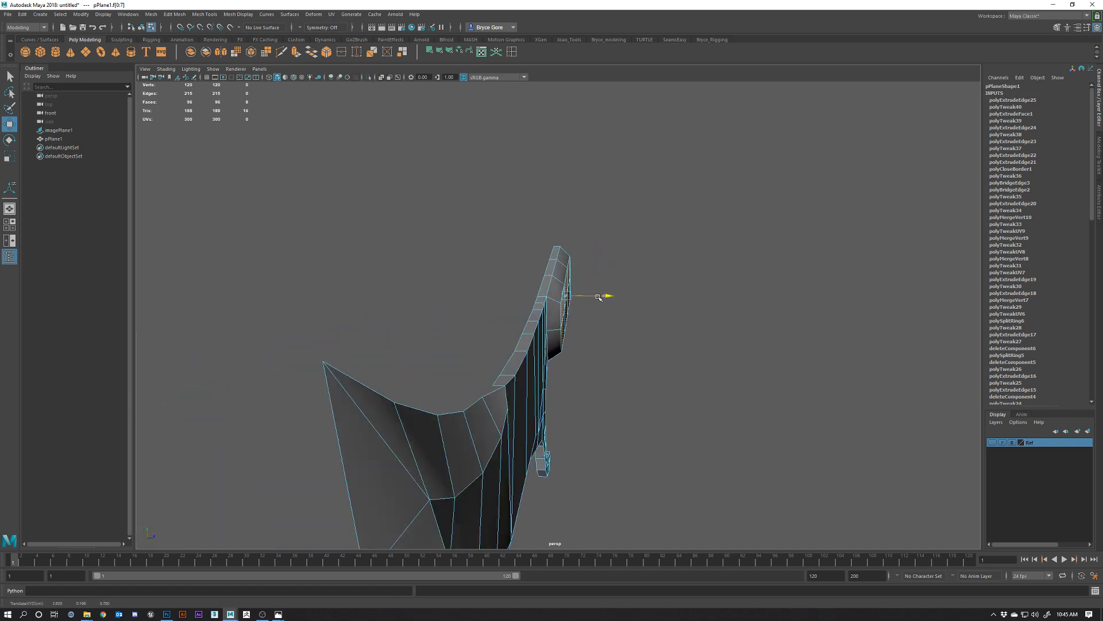
click(613, 384)
Examine the knife's thickness and shading in object mode from several angles.
scroll(613, 387, down, 6)
alt+drag(623, 408, 468, 394)
alt+middle_drag(338, 349, 472, 370)
alt+right_drag(471, 371, 513, 382)
alt+drag(513, 381, 583, 394)
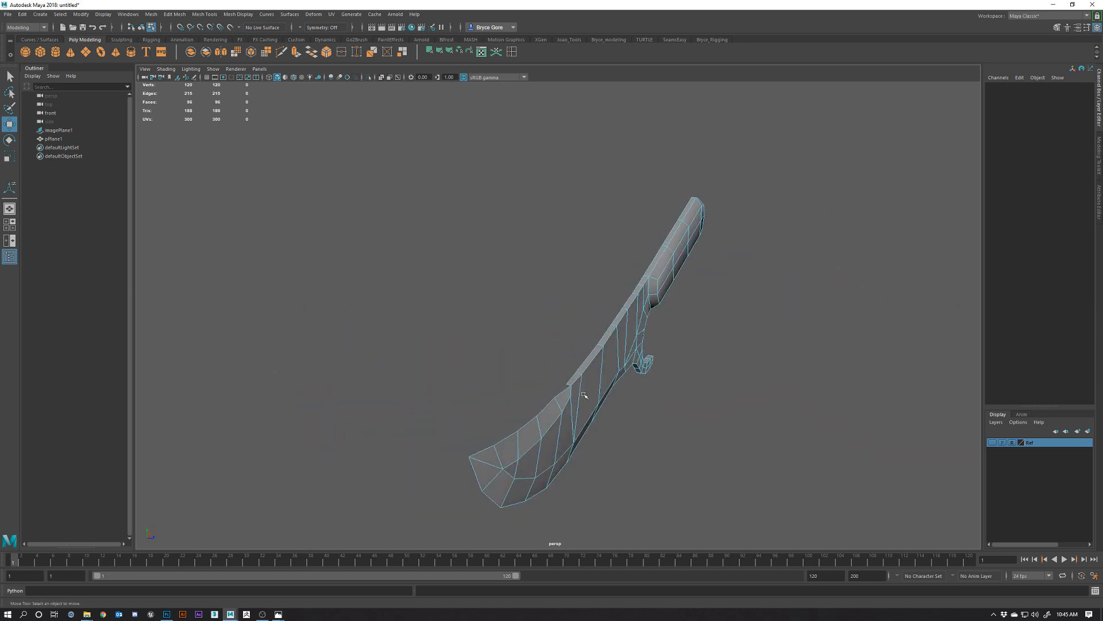
right_drag(629, 351, 674, 342)
click(674, 341)
alt+drag(677, 356, 660, 387)
scroll(623, 387, up, 3)
click(623, 388)
alt+middle_drag(611, 443, 645, 470)
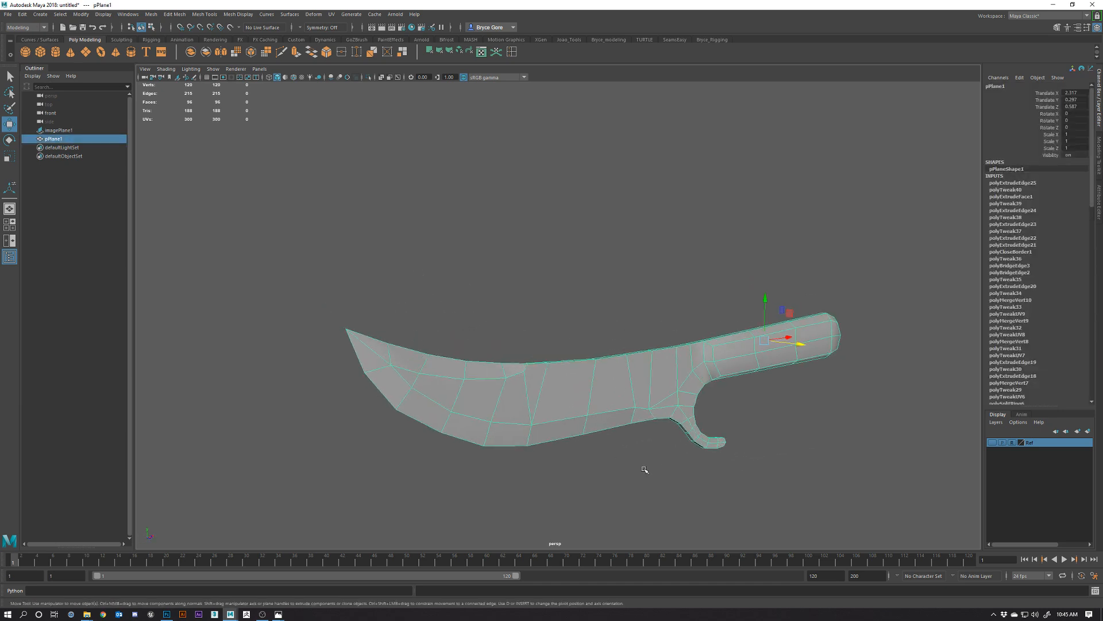
click(558, 262)
alt+drag(574, 477, 349, 395)
alt+drag(487, 371, 527, 410)
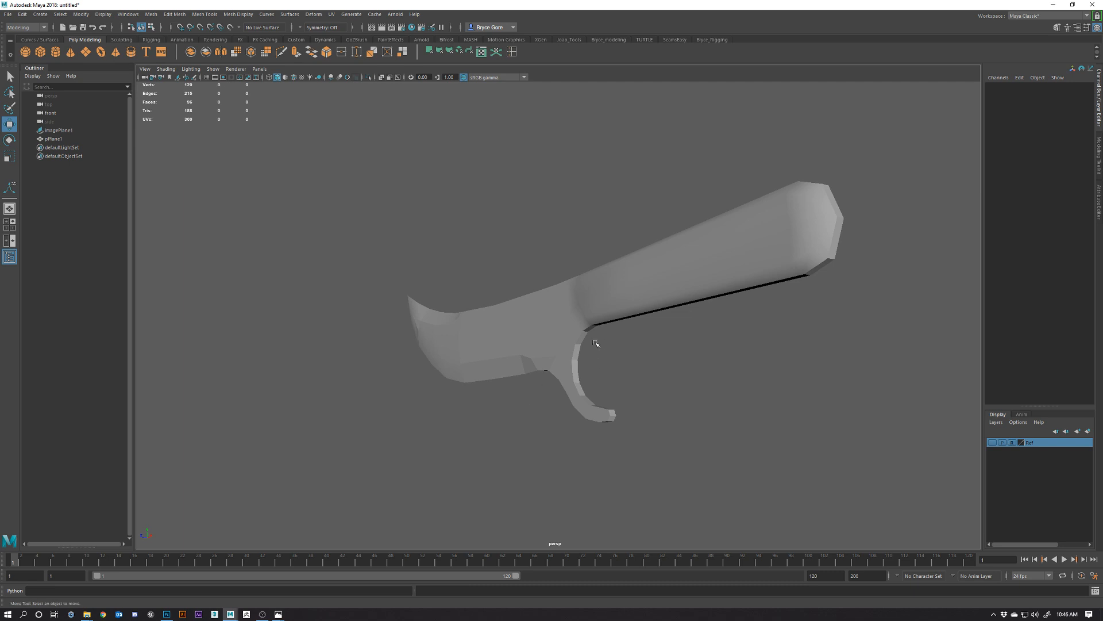
alt+drag(663, 438, 670, 461)
alt+middle_drag(670, 461, 696, 467)
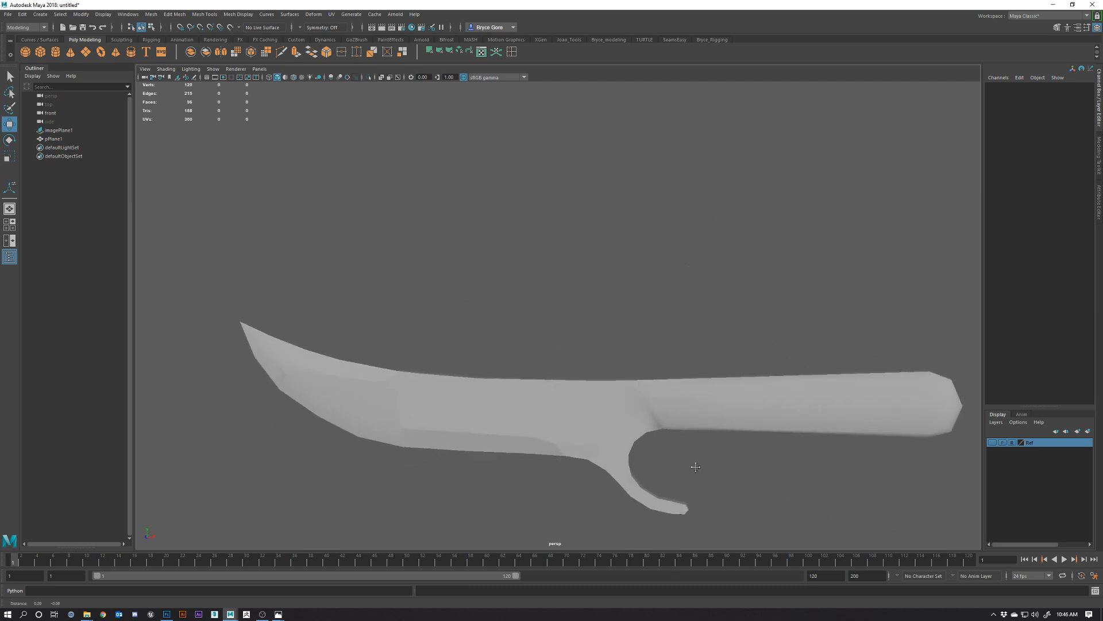
alt+drag(695, 467, 639, 462)
click(639, 461)
alt+drag(560, 467, 628, 449)
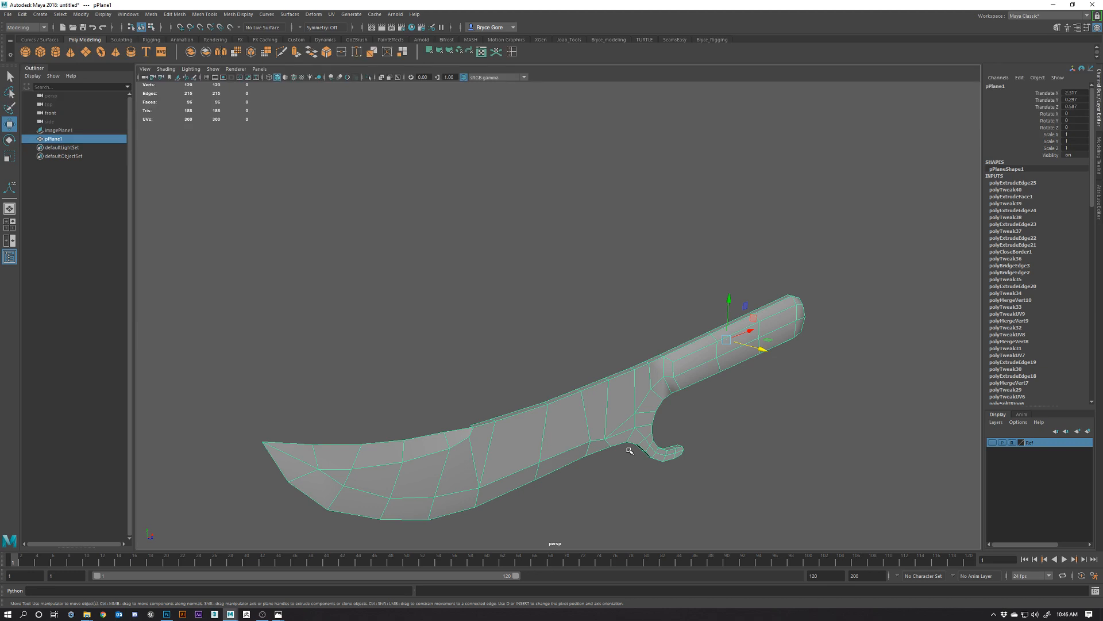
Select the eight raised front faces of the handle in face mode.
alt+drag(678, 414, 610, 396)
alt+middle_drag(691, 391, 624, 411)
right_drag(607, 365, 608, 386)
click(589, 379)
click(632, 394)
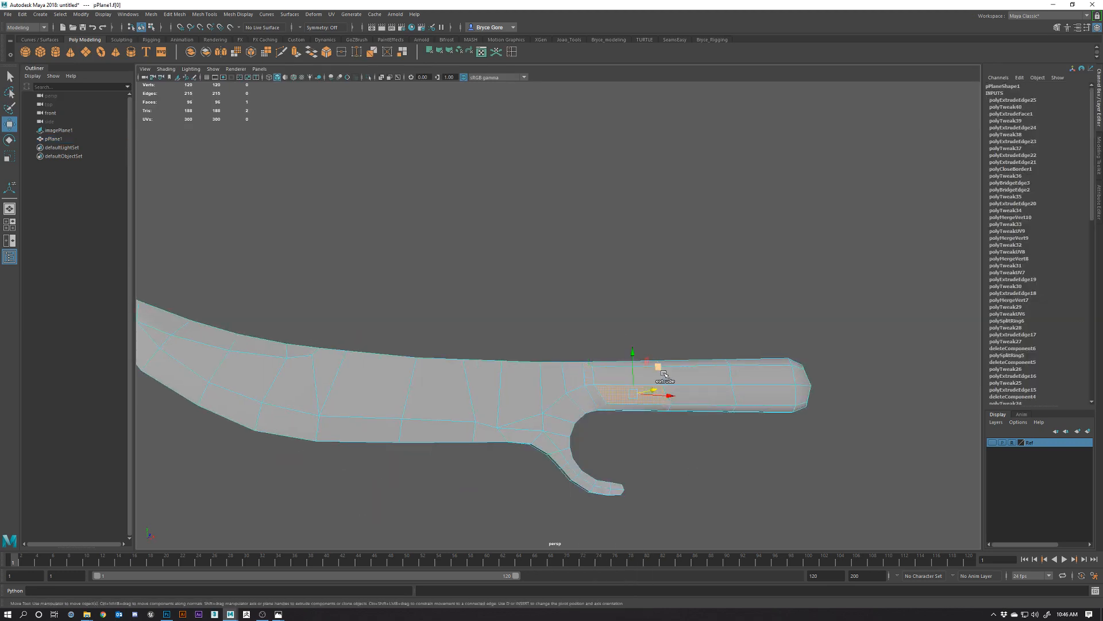
shift+click(642, 376)
shift+click(687, 377)
shift+click(707, 392)
shift+click(749, 392)
shift+click(764, 377)
shift+click(802, 378)
shift+click(805, 394)
alt+drag(821, 413, 636, 461)
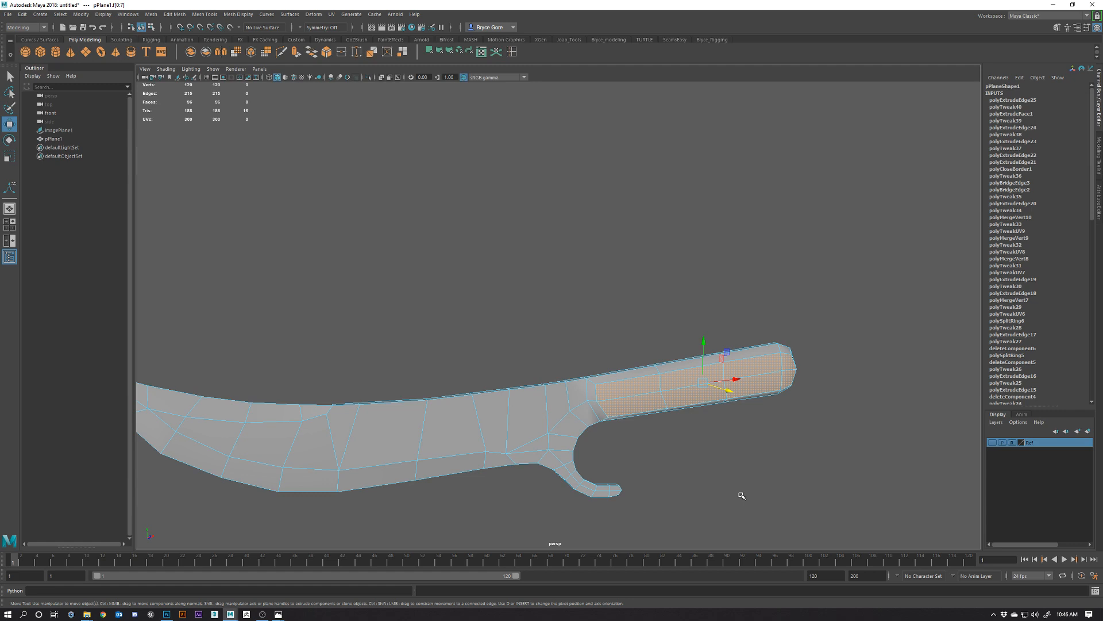
Try to grow the selection to the handle's side faces and soften their edges, checking the shading in object mode.
key(shift+period)
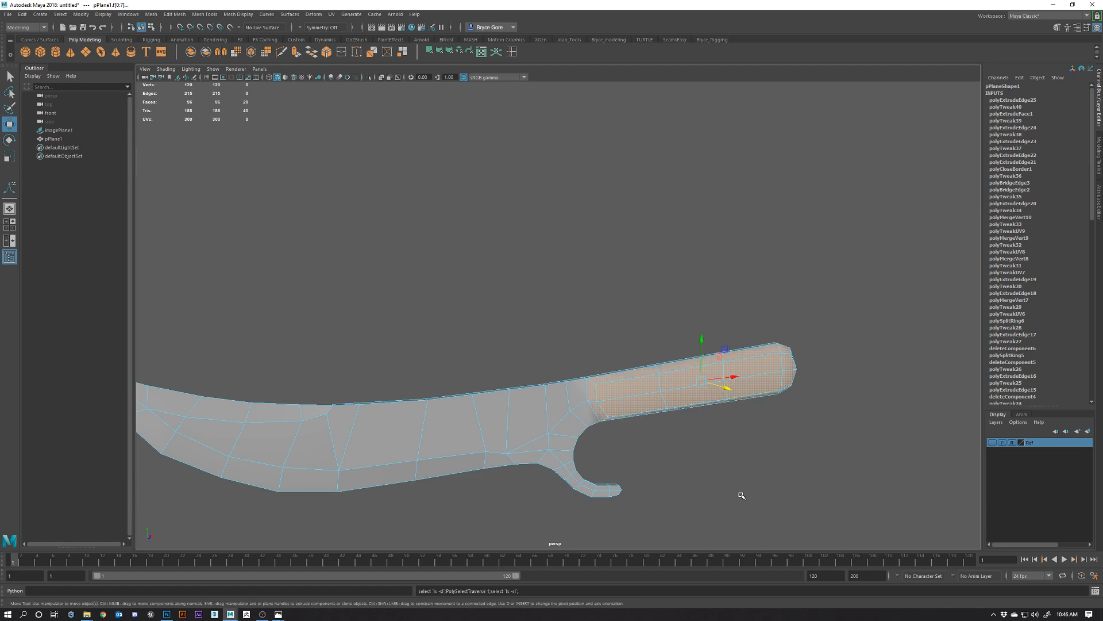
alt+drag(715, 422, 648, 410)
alt+drag(739, 446, 739, 402)
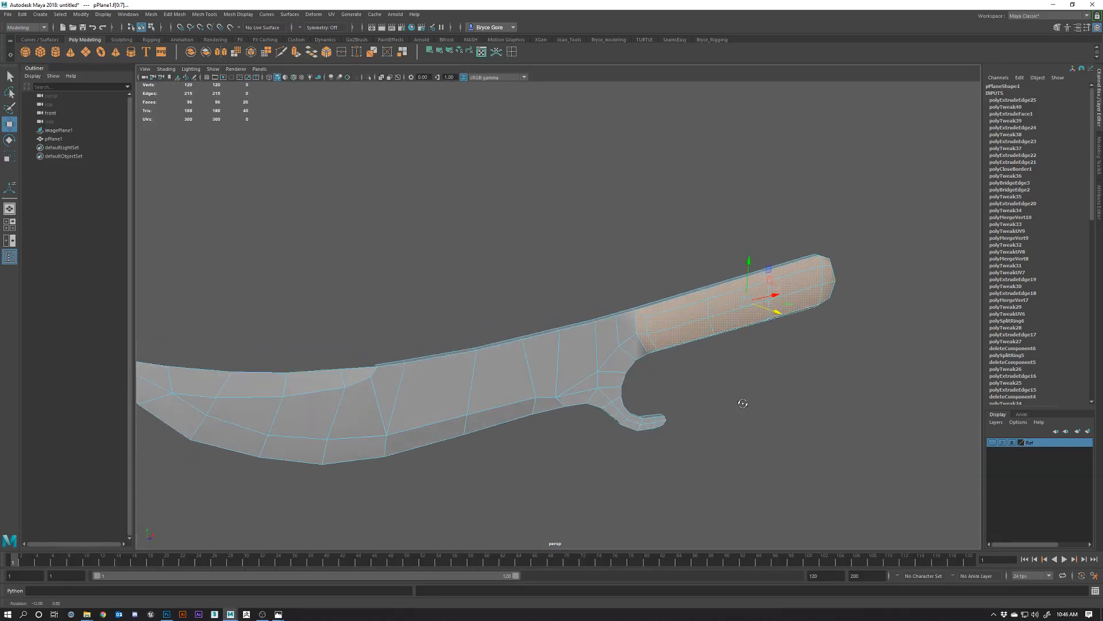
alt+middle_drag(736, 407, 758, 400)
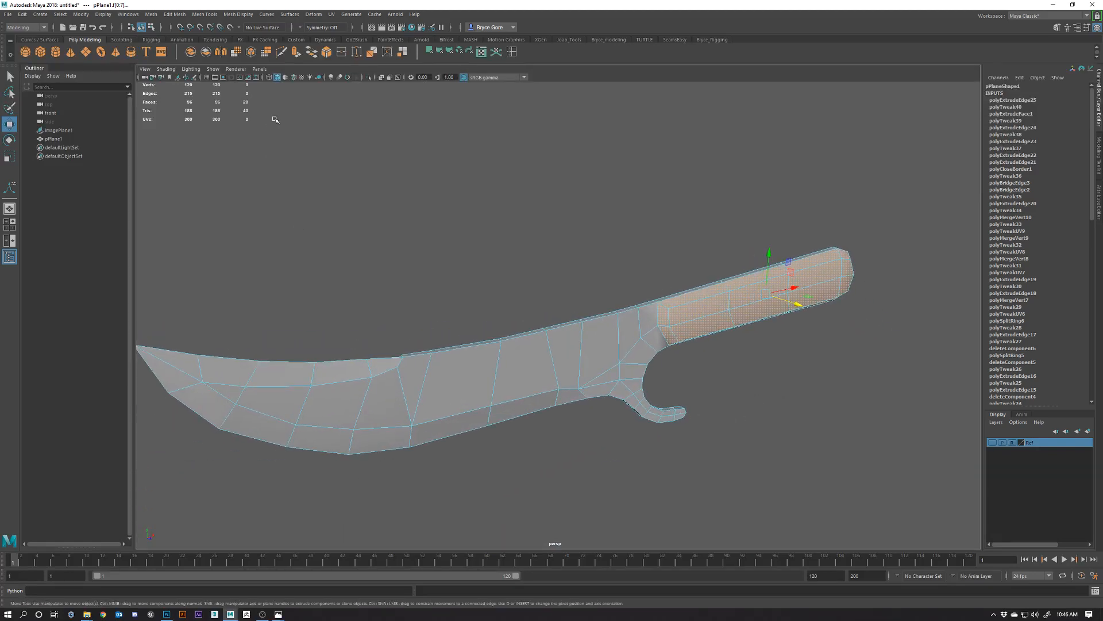
click(238, 14)
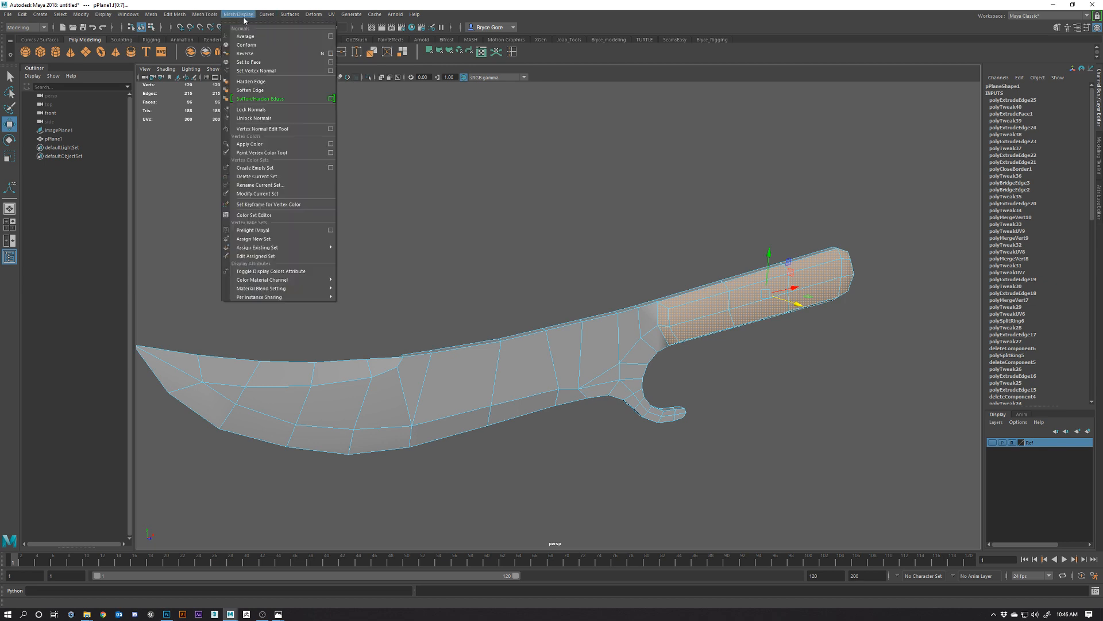
click(260, 91)
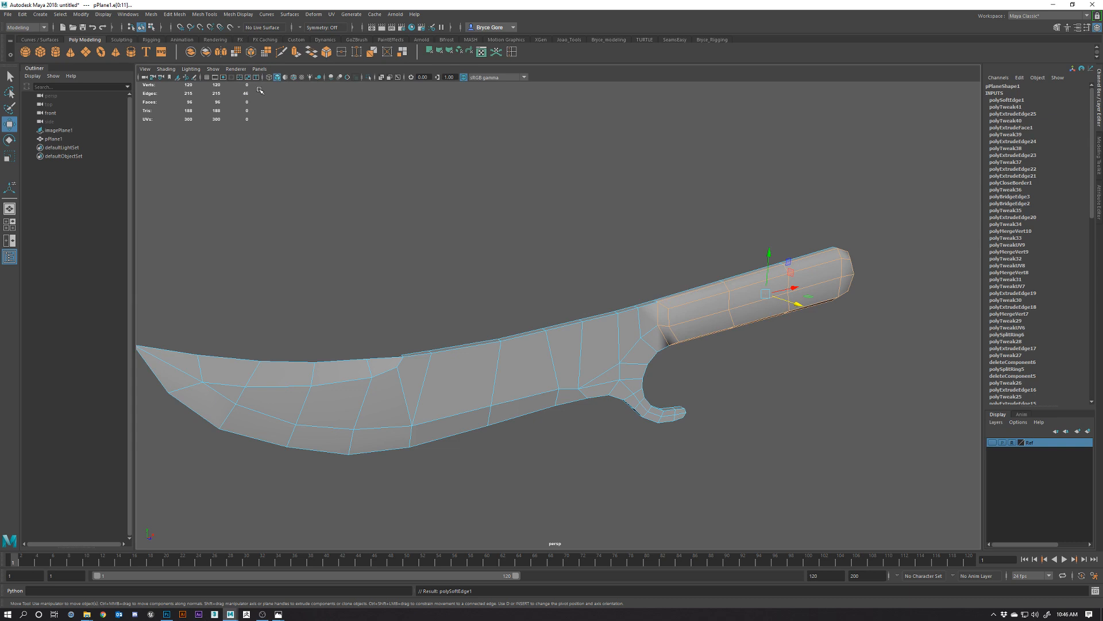
click(551, 261)
scroll(725, 322, up, 3)
right_drag(755, 314, 801, 300)
click(811, 378)
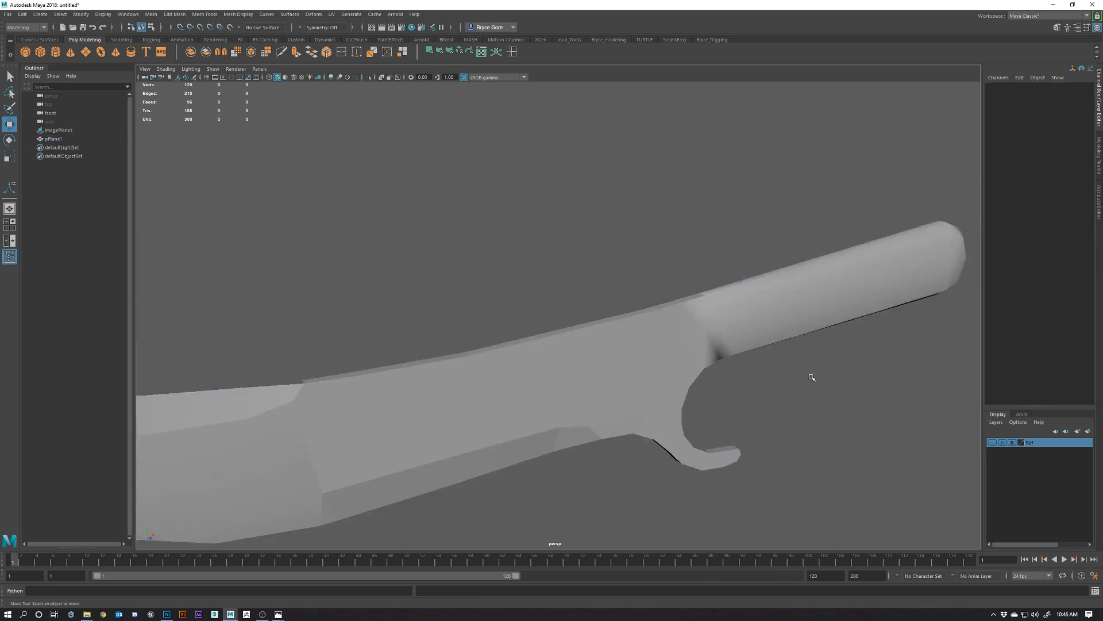
alt+drag(811, 378, 648, 290)
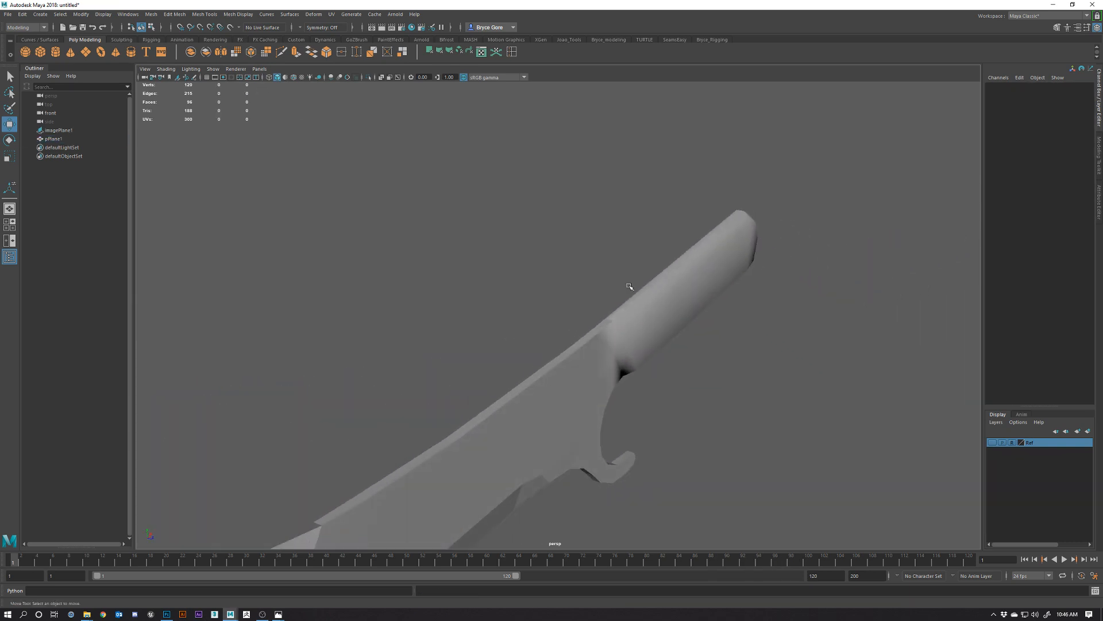
Undo the edge softening and the grown selection, back to the handle's eight raised front faces.
key(ctrl+z)
key(ctrl+z)
key(ctrl+z)
key(ctrl+z)
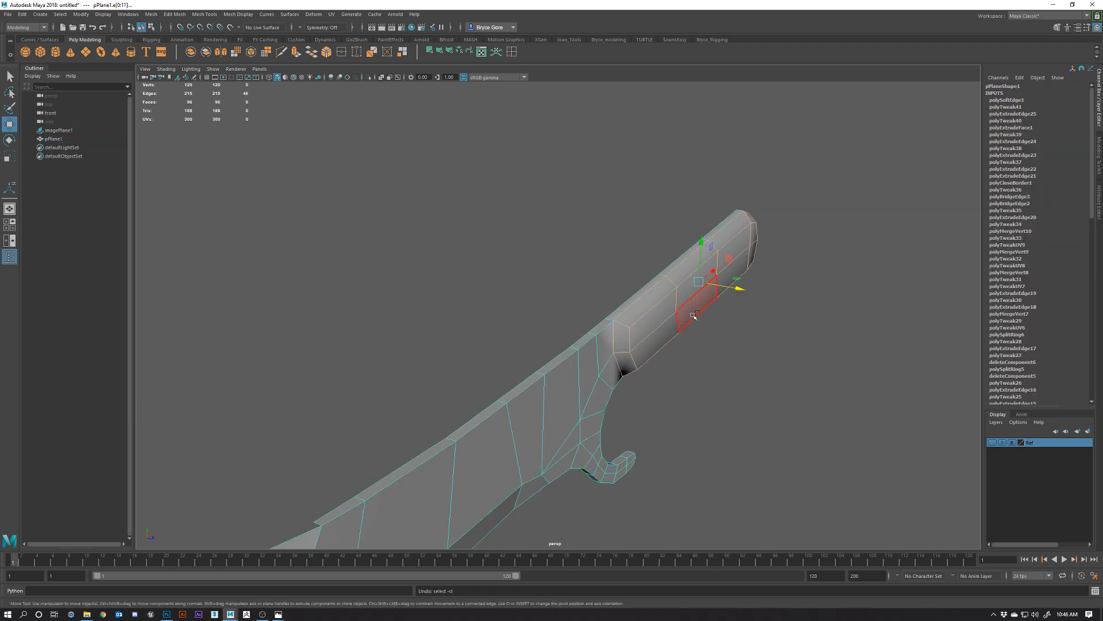
alt+drag(670, 330, 685, 341)
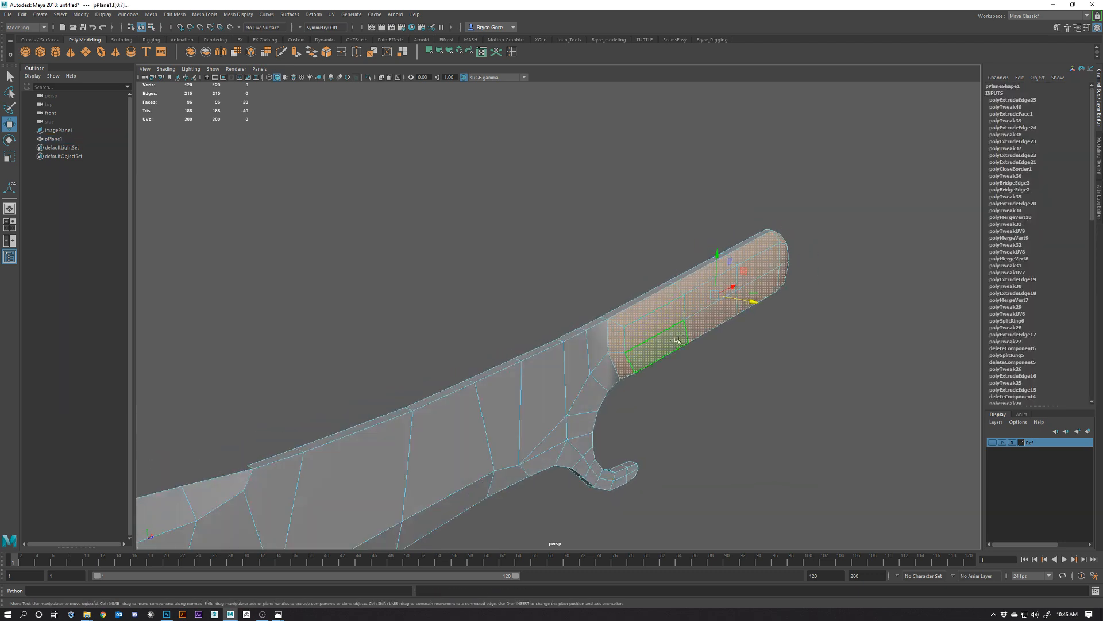
key(ctrl+z)
Soften the edges of the handle's eight raised front faces only.
mouse_move(736, 385)
alt+mouse_down()
mouse_move(762, 390)
mouse_move(751, 381)
alt+mouse_up()
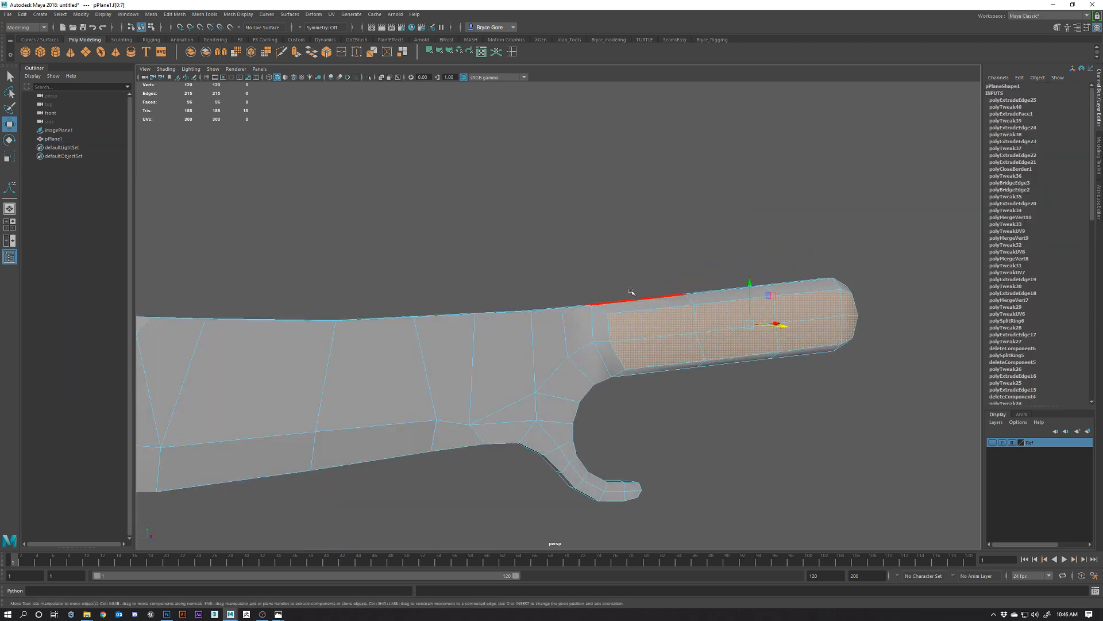
alt+drag(680, 331, 688, 373)
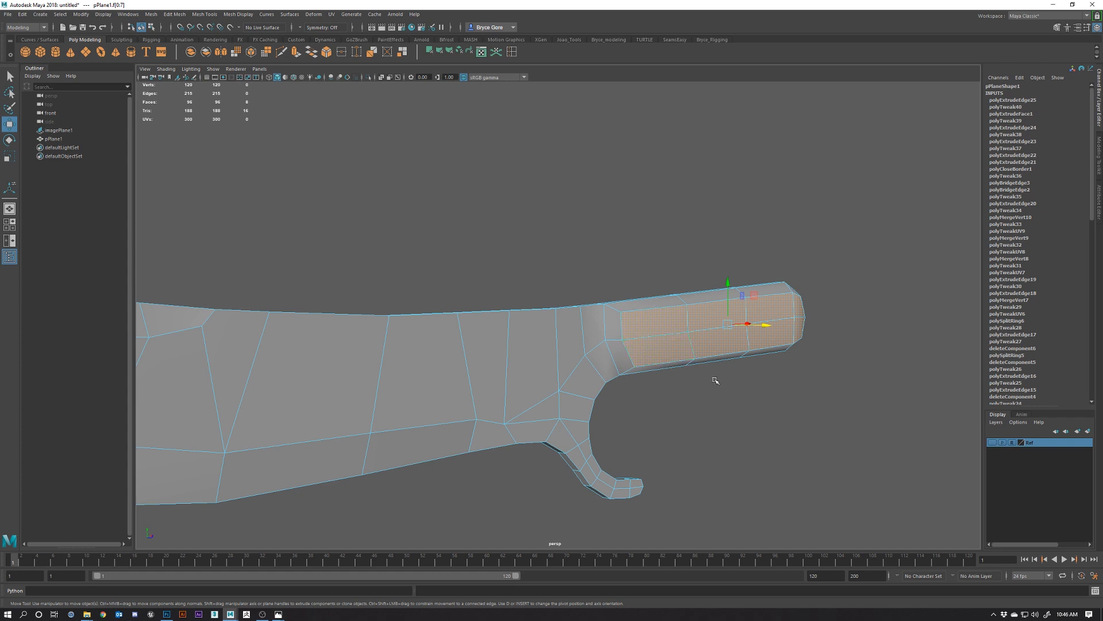
alt+drag(730, 411, 655, 403)
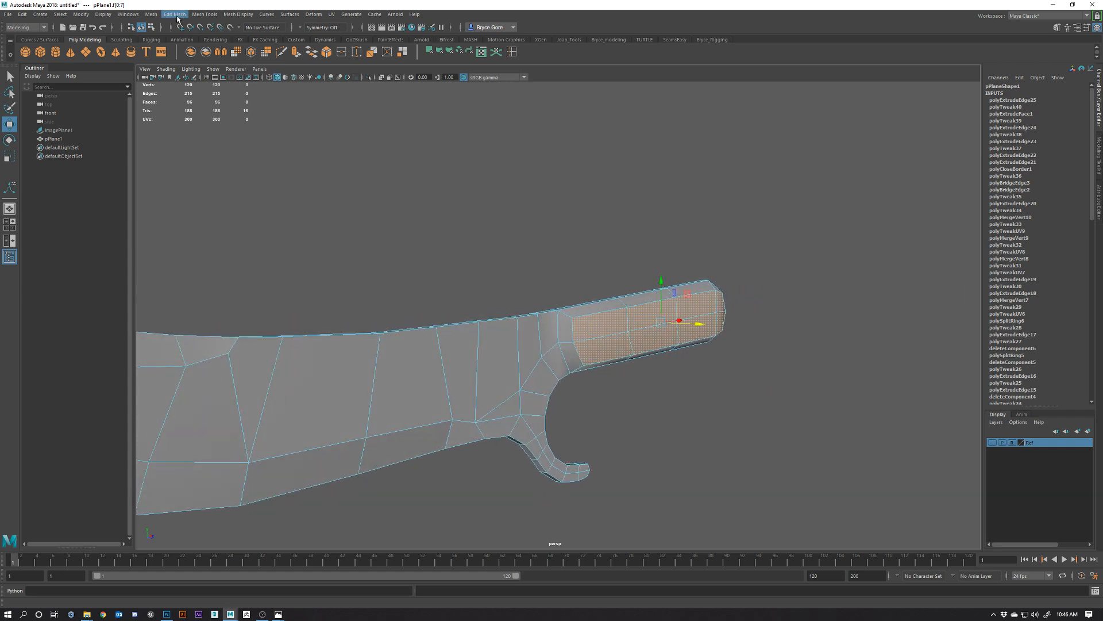
click(239, 15)
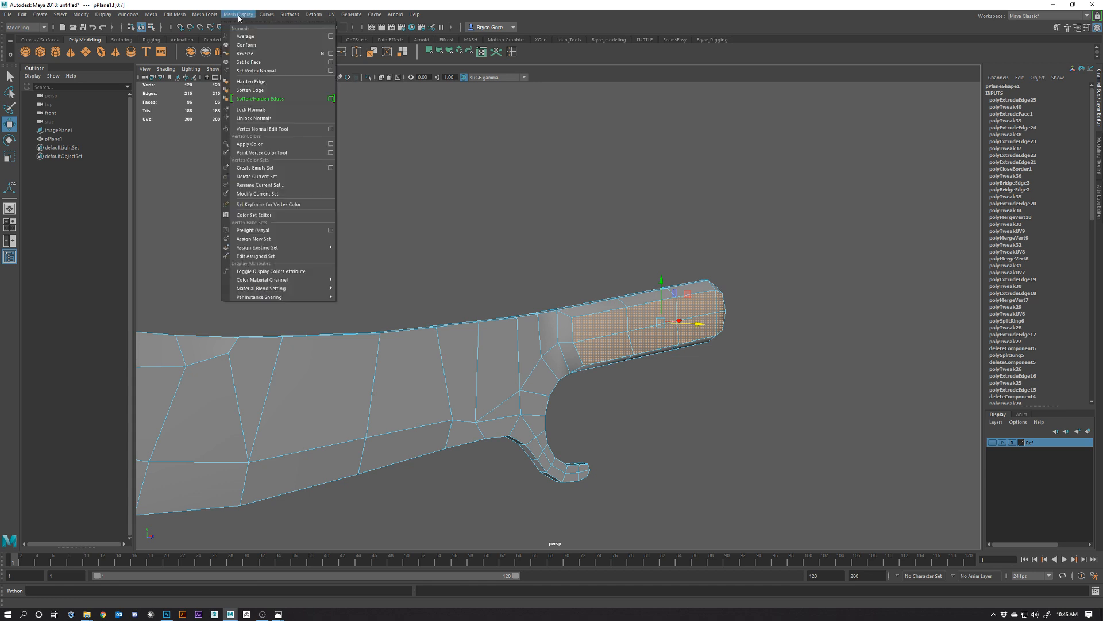
click(265, 91)
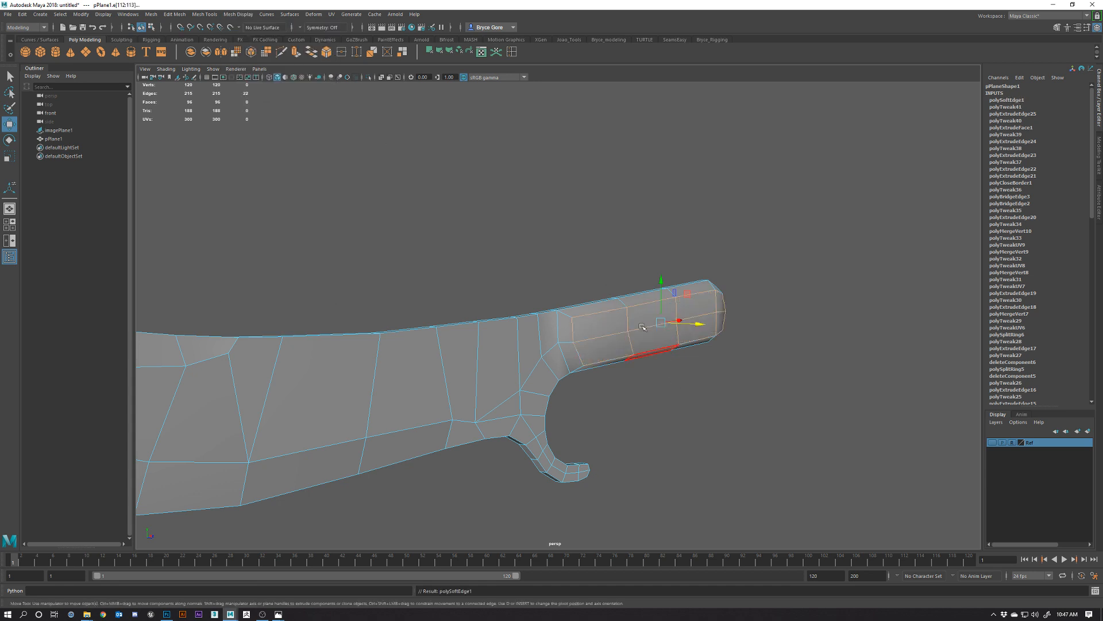
Harden the edge loop bordering the handle's raised front faces and check the shading in object mode.
right_drag(611, 314, 652, 300)
click(716, 431)
mouse_move(689, 408)
alt+mouse_down()
mouse_move(639, 406)
mouse_move(677, 411)
alt+mouse_up()
click(607, 320)
right_drag(580, 336, 579, 311)
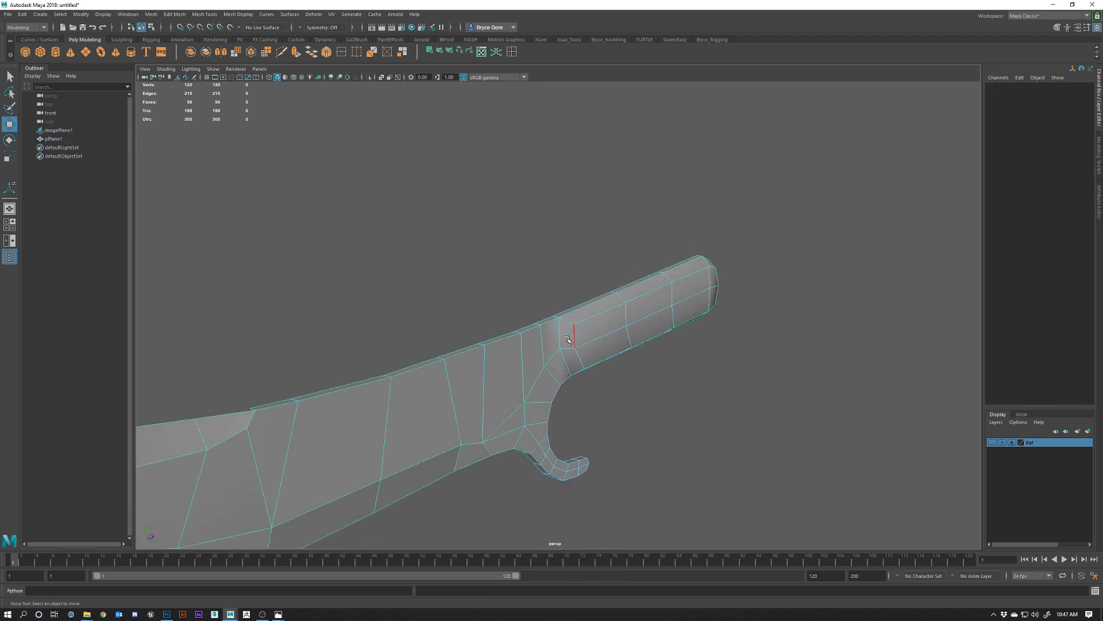
click(561, 336)
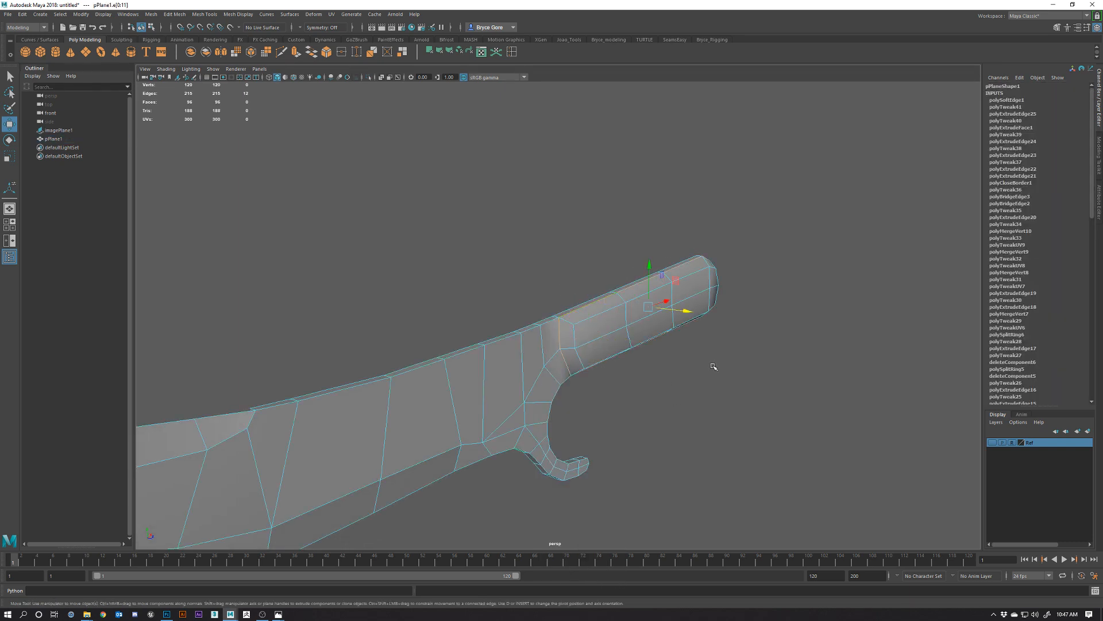
alt+drag(714, 366, 596, 338)
alt+drag(800, 232, 834, 230)
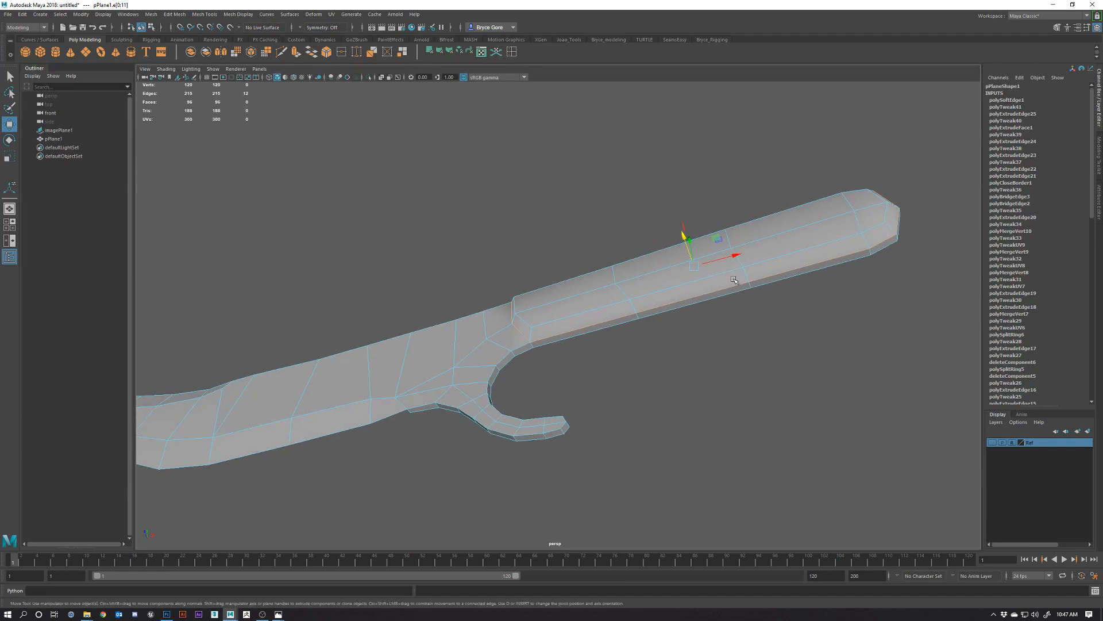
click(234, 15)
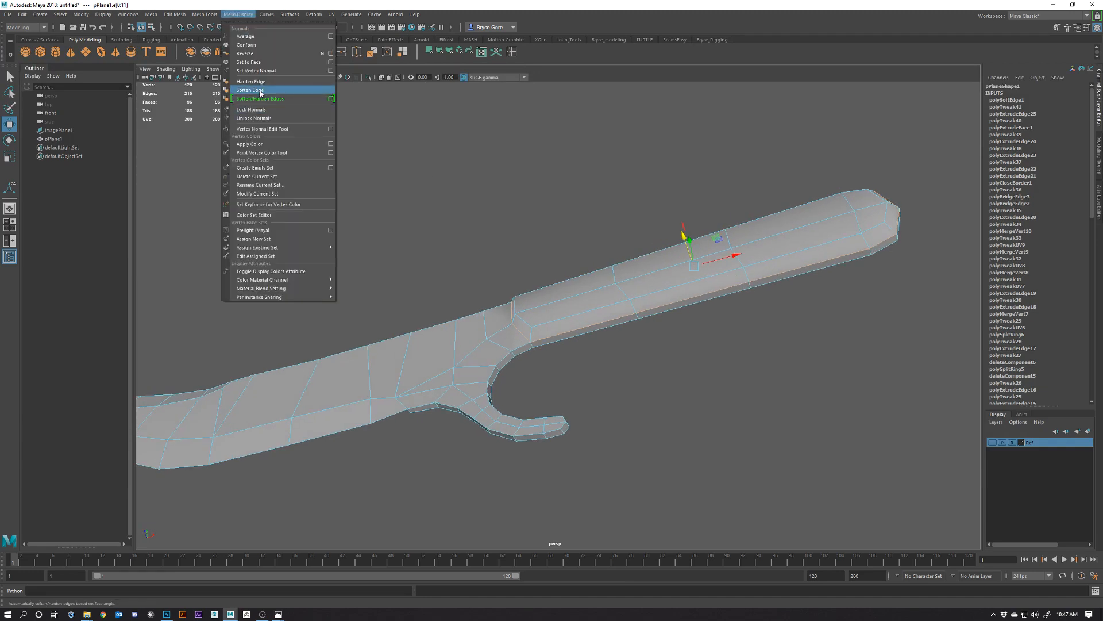
click(247, 82)
alt+drag(649, 285, 603, 313)
right_drag(603, 313, 646, 303)
alt+drag(653, 246, 583, 329)
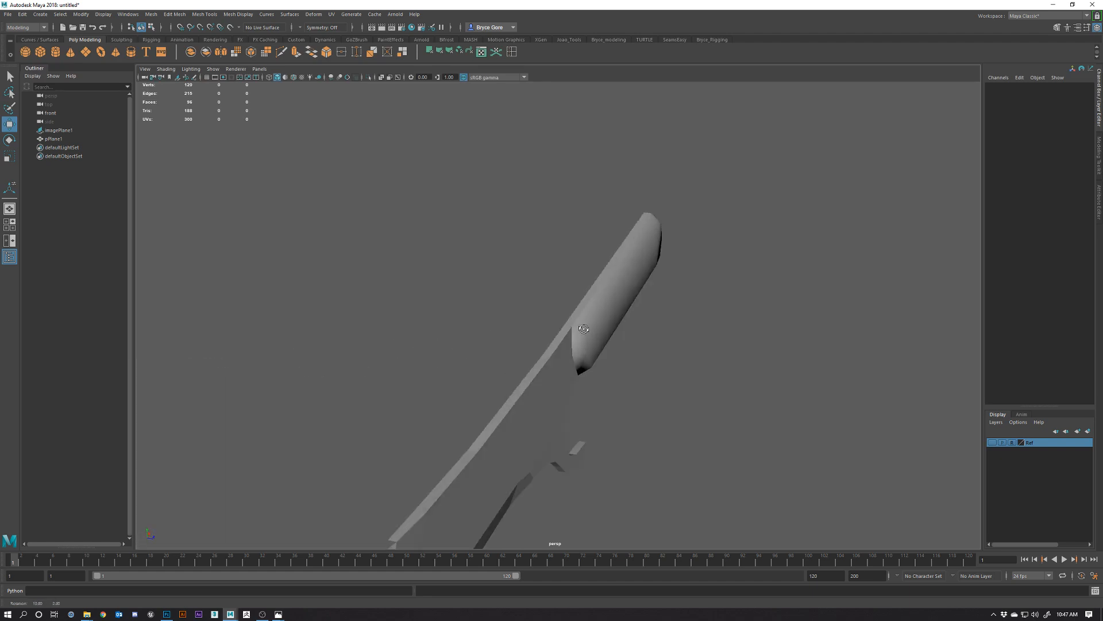
Select the loop of side faces running along the spine, handle and guard, and soften their edges.
right_drag(600, 320, 633, 239)
alt+drag(634, 239, 576, 287)
right_drag(605, 221, 605, 245)
click(597, 234)
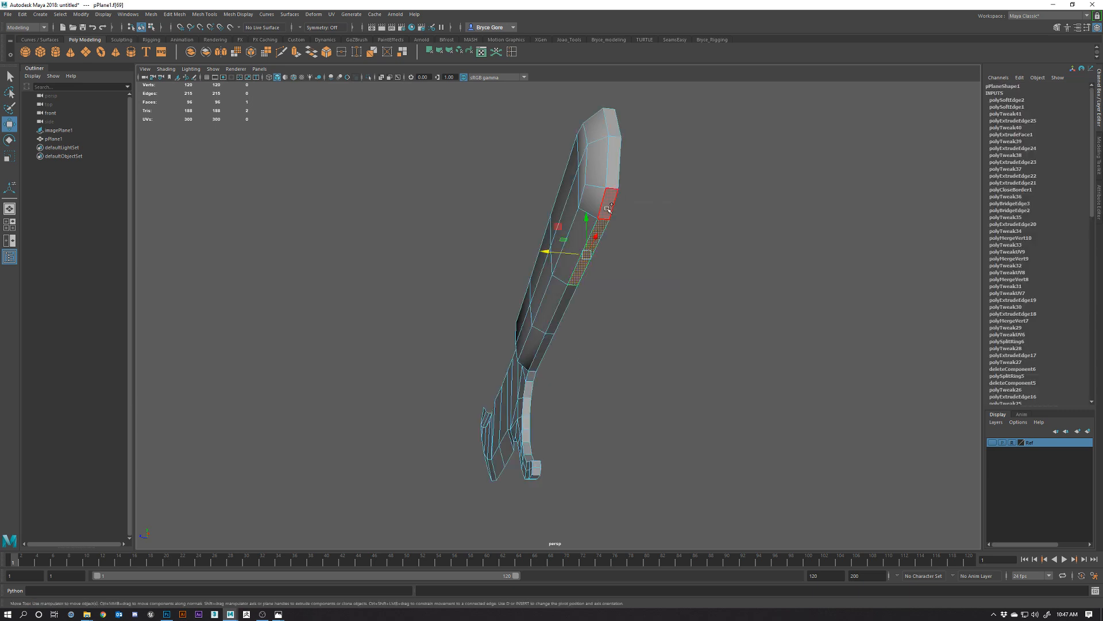
shift+double_click(608, 204)
alt+drag(609, 351, 709, 384)
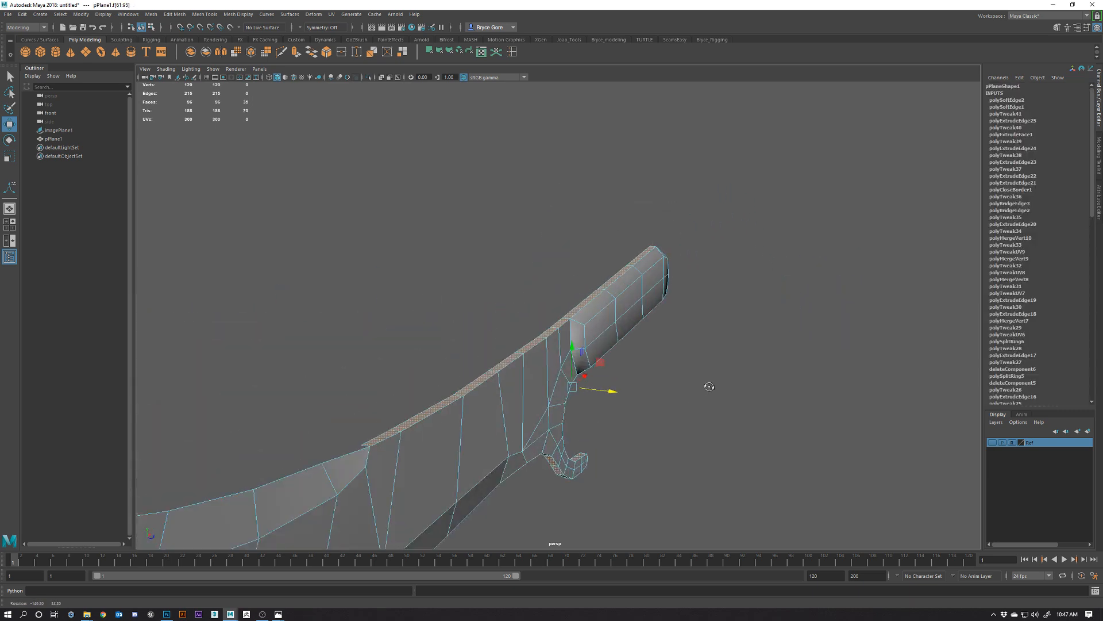
alt+drag(682, 439, 475, 393)
click(633, 307)
click(551, 286)
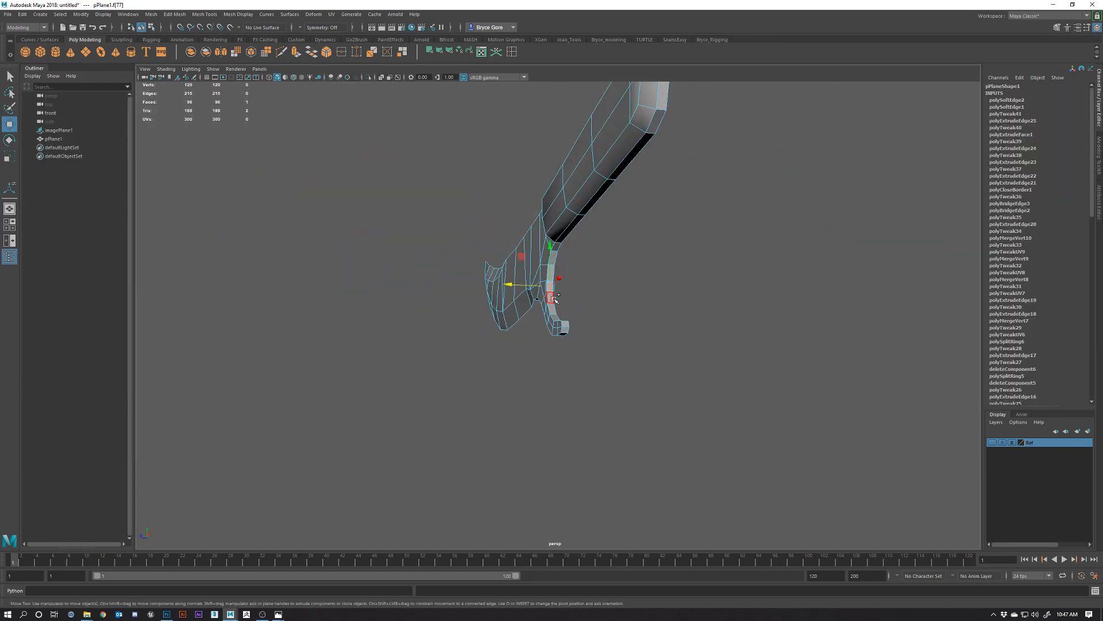
double_click(554, 300)
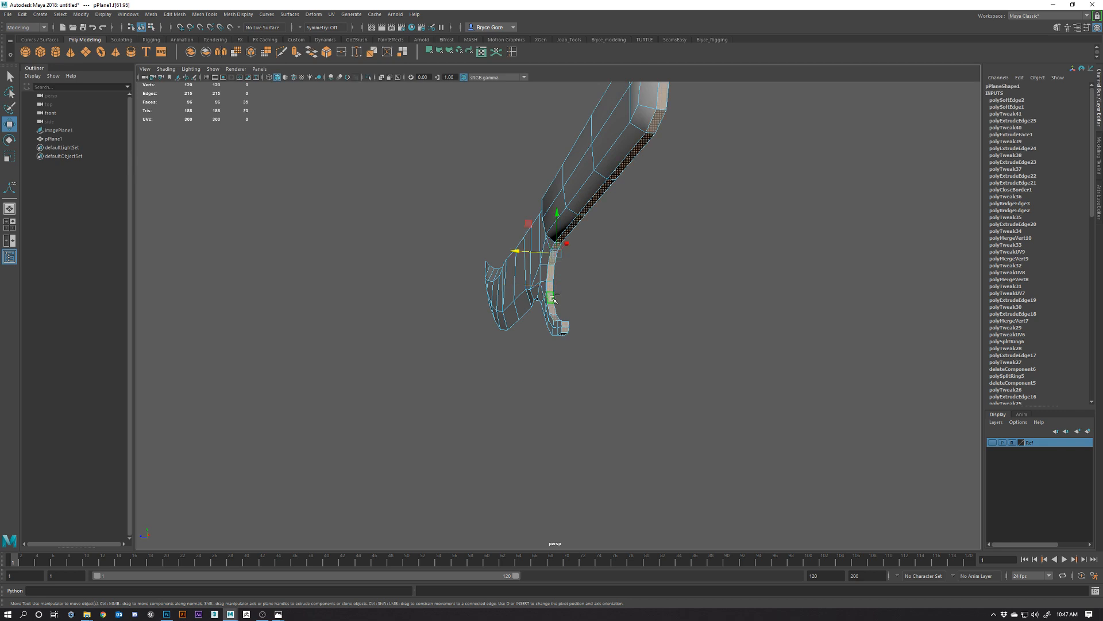
alt+drag(635, 304, 653, 349)
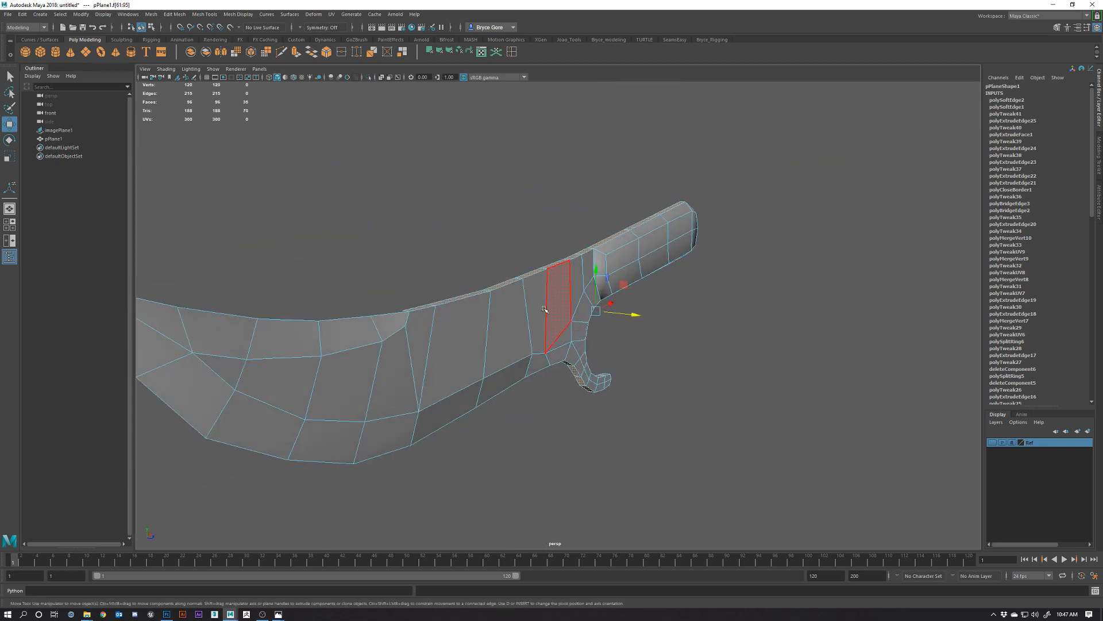
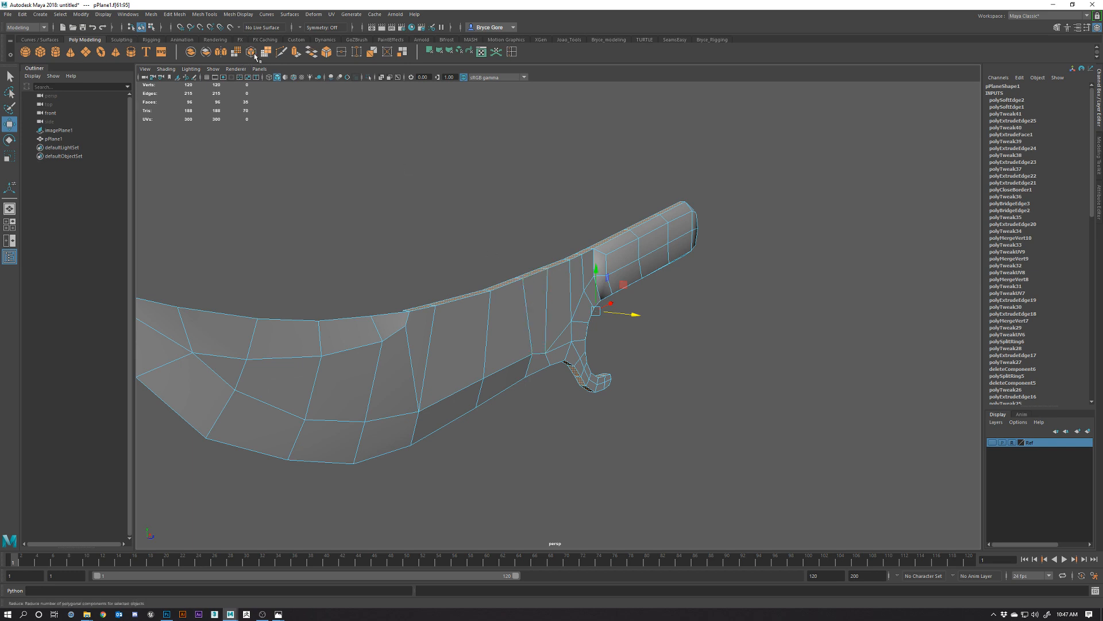
click(210, 19)
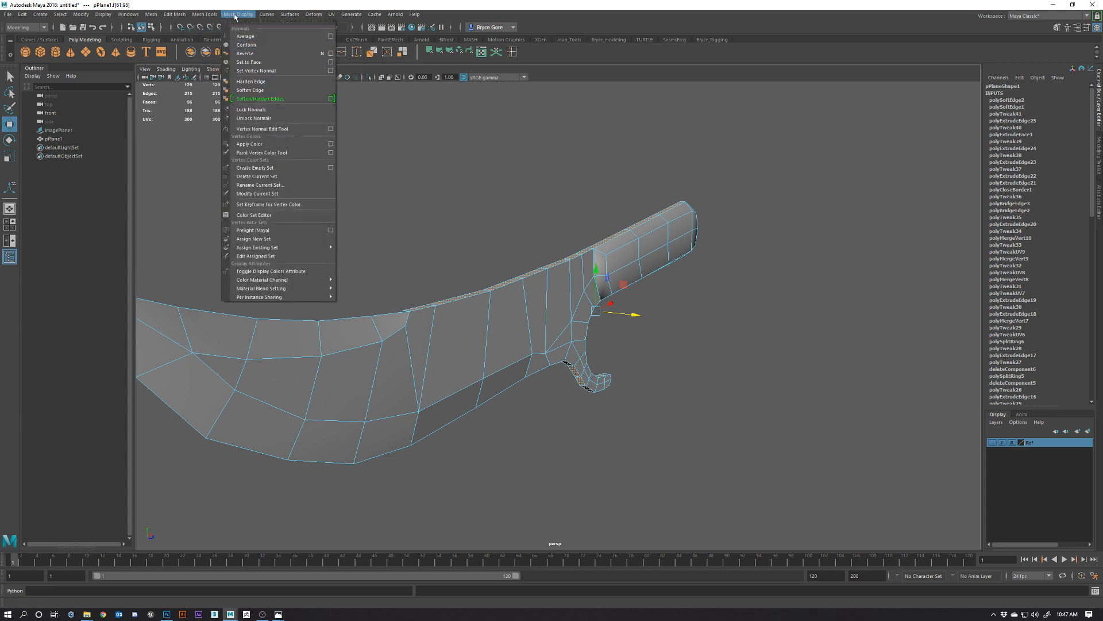
click(256, 90)
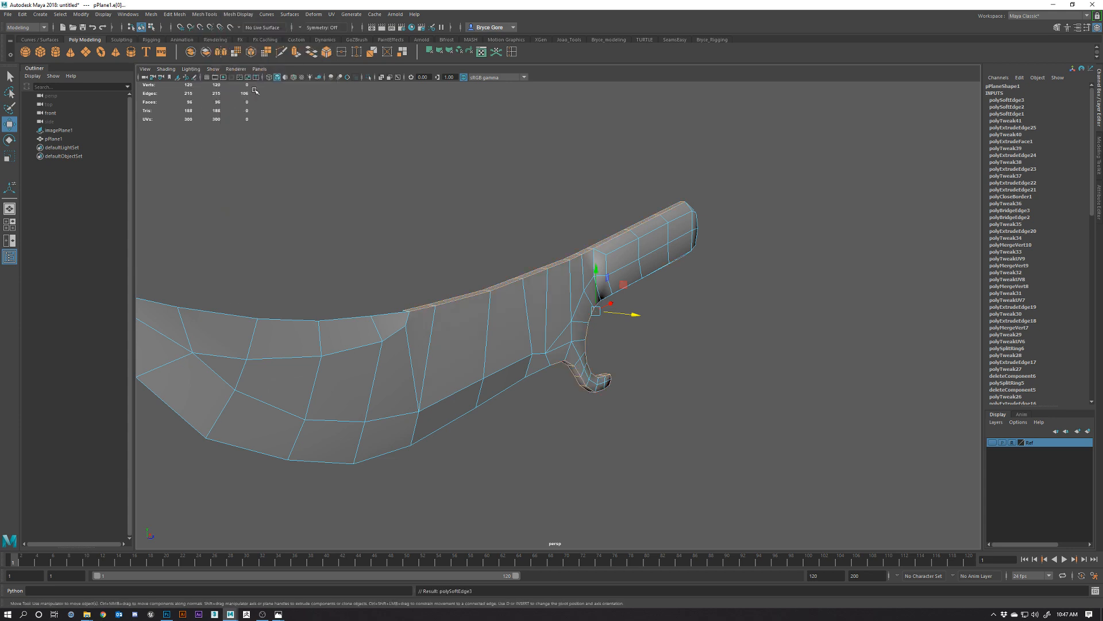
Check the softened side shading of the handle and guard in object mode.
alt+drag(722, 303, 637, 280)
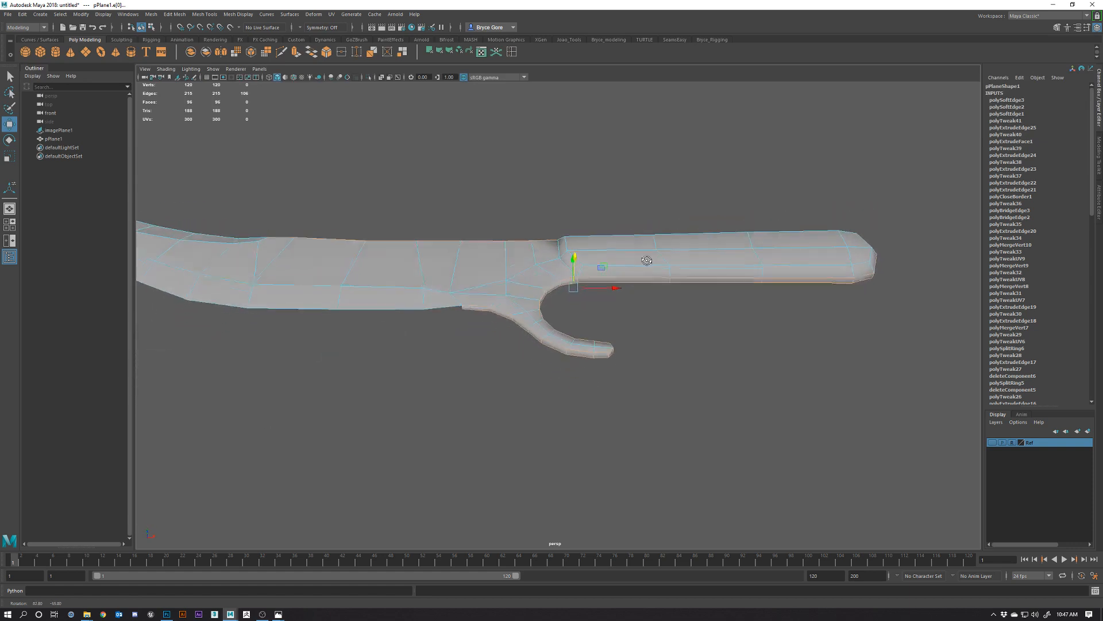
click(653, 322)
alt+drag(653, 322, 532, 357)
right_drag(501, 318, 542, 303)
click(597, 376)
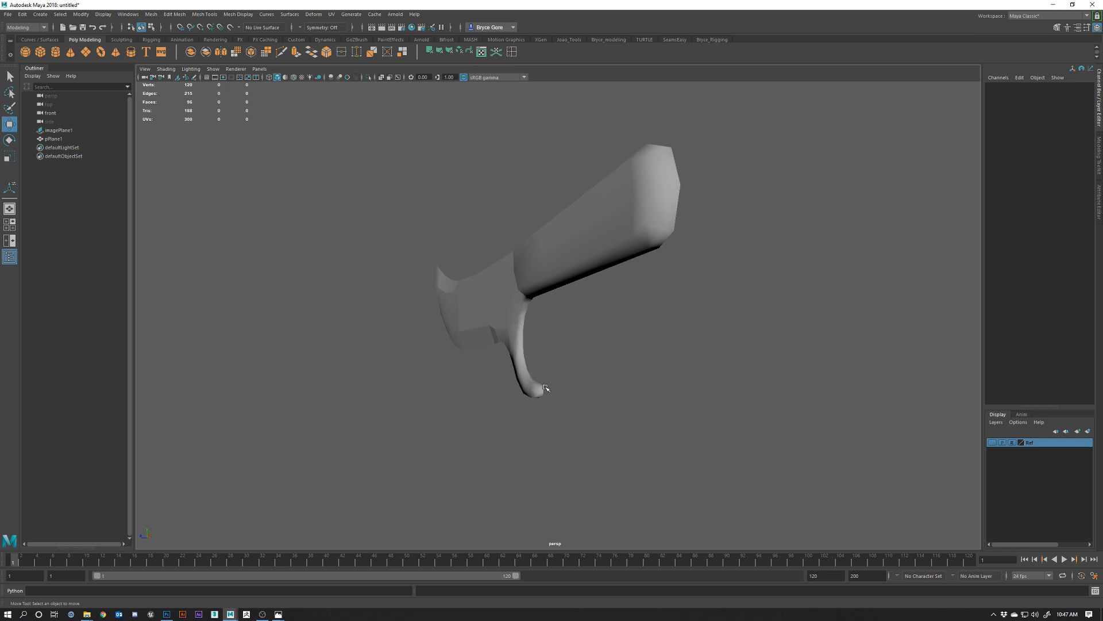
alt+drag(546, 388, 546, 306)
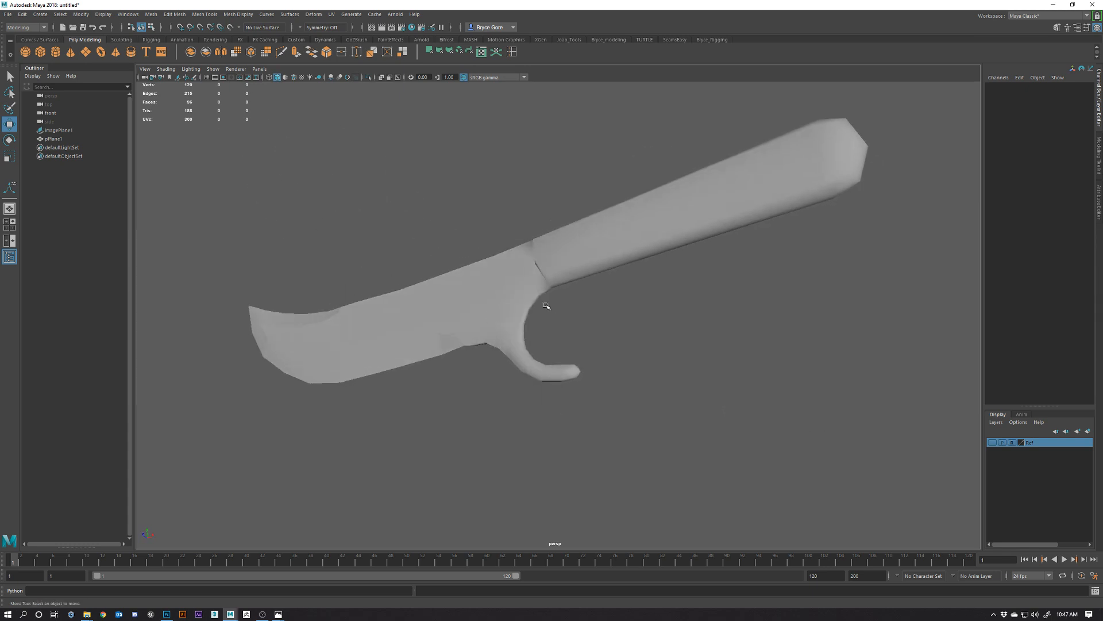
Select the edge loops bordering the side faces along the spine, handle and guard, and harden them.
click(525, 275)
double_click(525, 309)
alt+drag(550, 331, 504, 302)
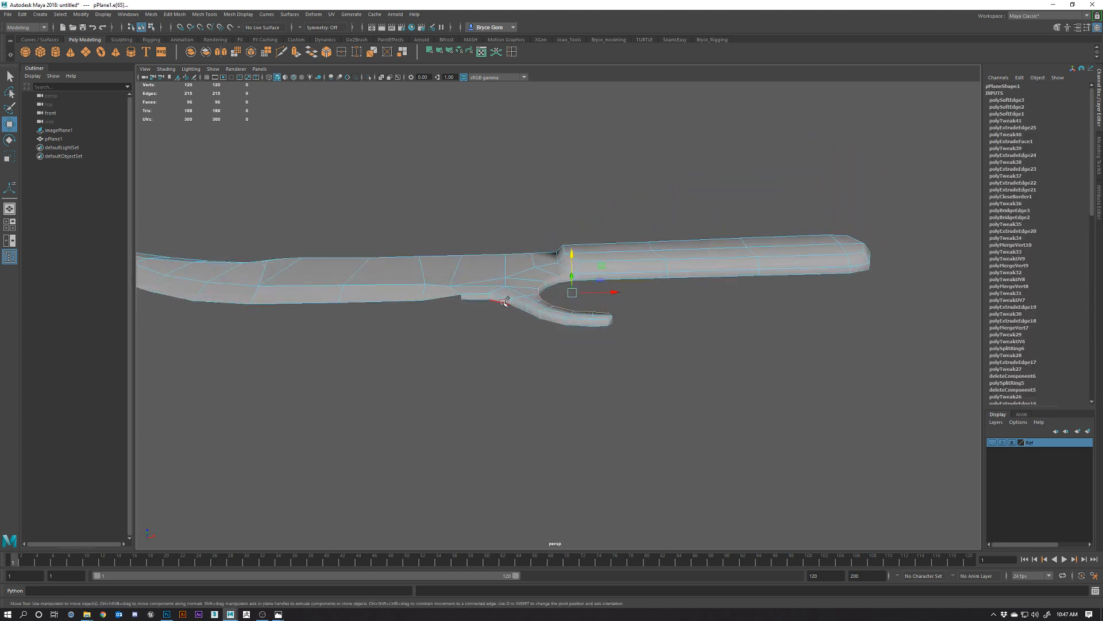
alt+drag(626, 319, 613, 337)
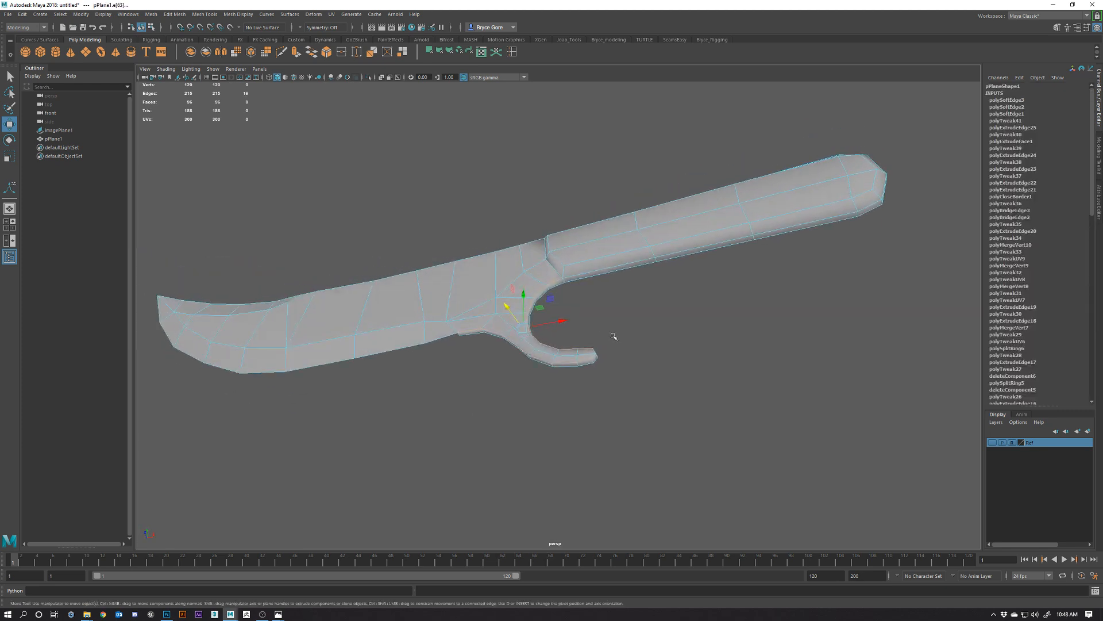
shift+double_click(587, 270)
alt+drag(587, 270, 547, 297)
shift+double_click(534, 309)
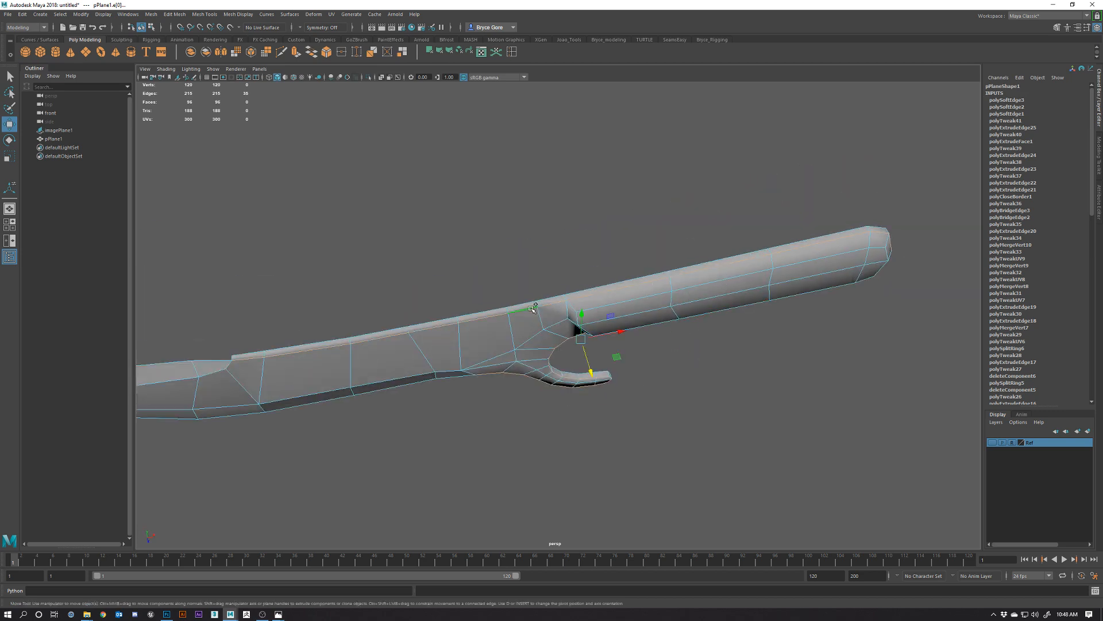
alt+middle_drag(429, 380, 560, 371)
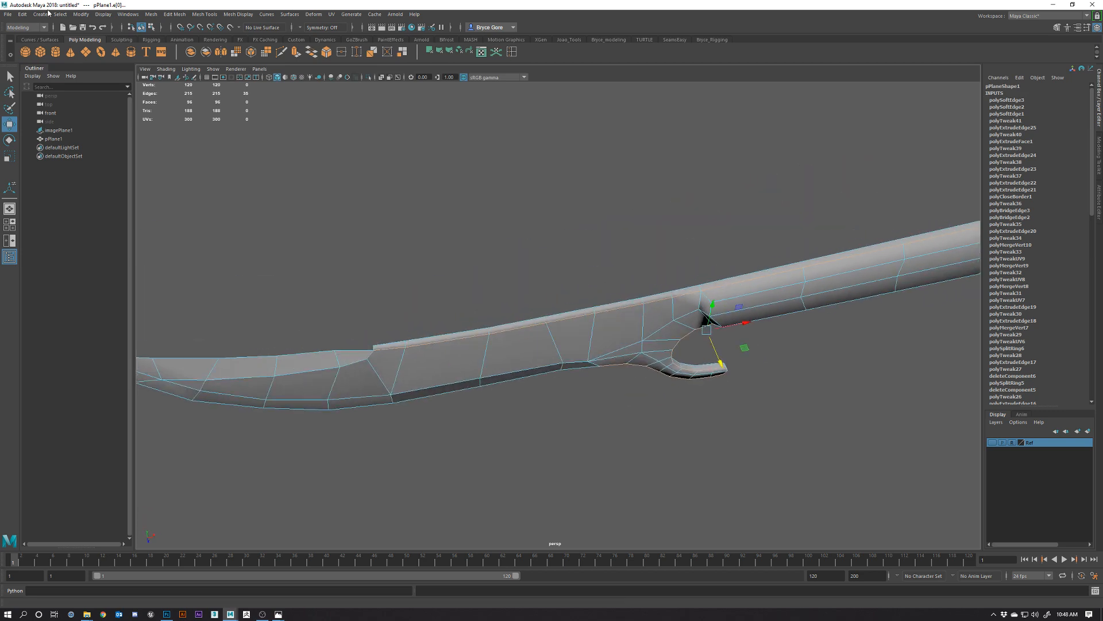
click(208, 17)
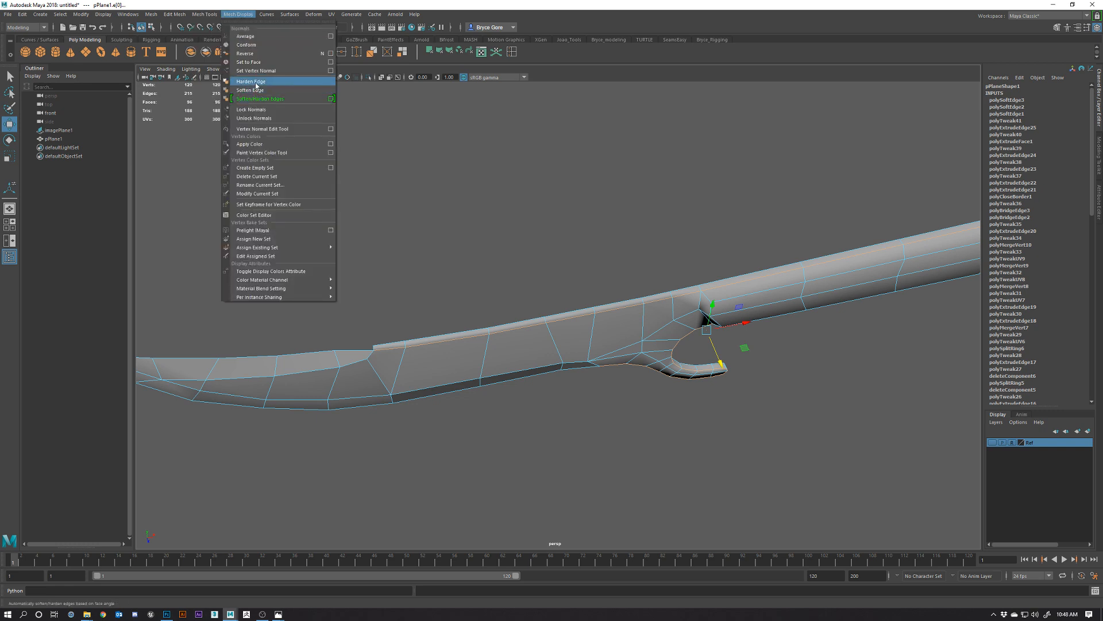
click(256, 86)
key(f)
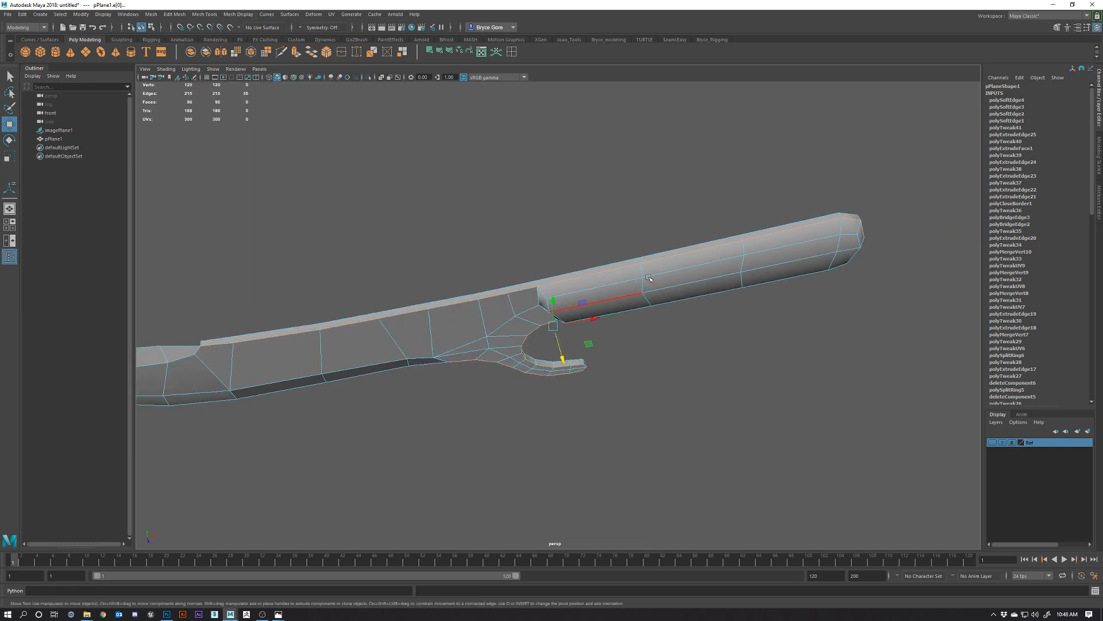
click(615, 324)
alt+drag(616, 324, 495, 343)
click(505, 290)
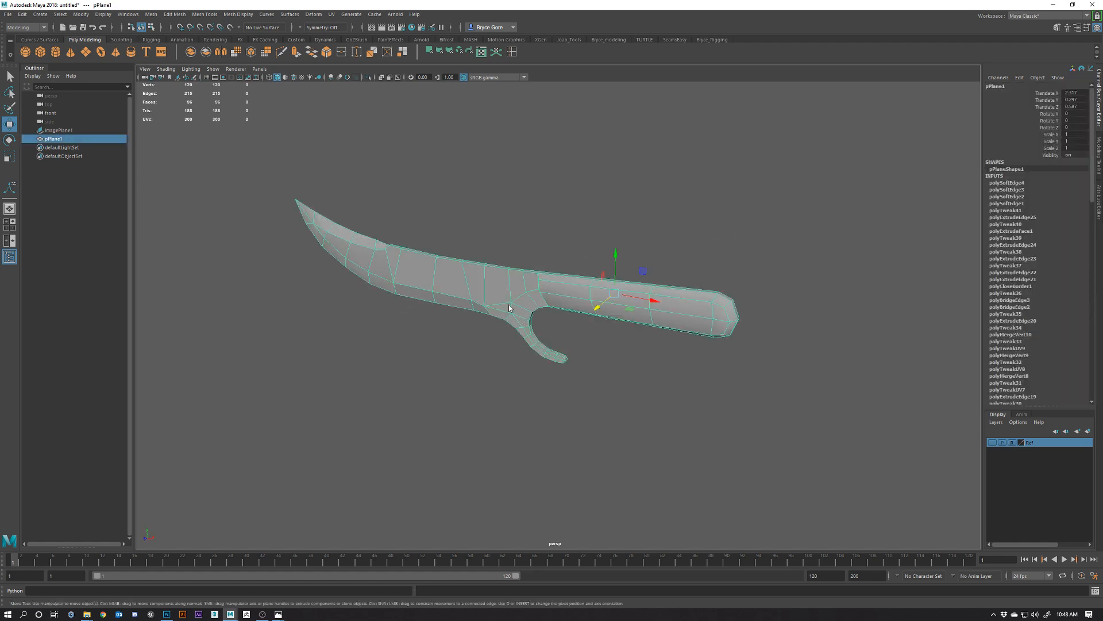
right_drag(508, 305, 510, 328)
scroll(505, 323, up, 4)
click(477, 302)
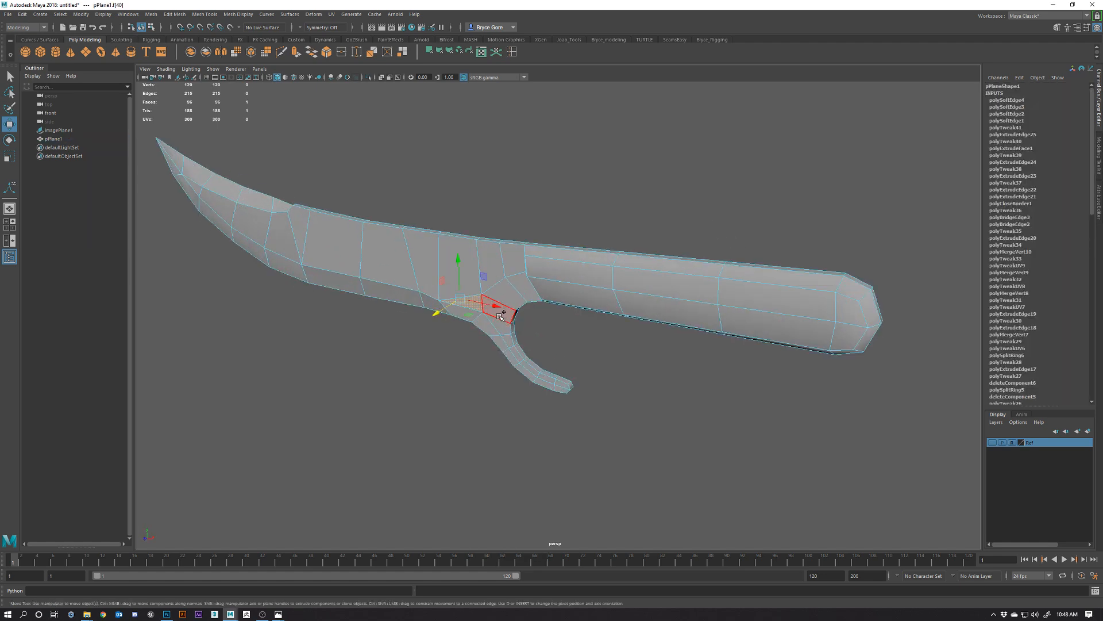
alt+drag(476, 323, 487, 320)
Soften the two edges where the guard branches off the blade and check the shading in object mode.
right_drag(490, 319, 483, 332)
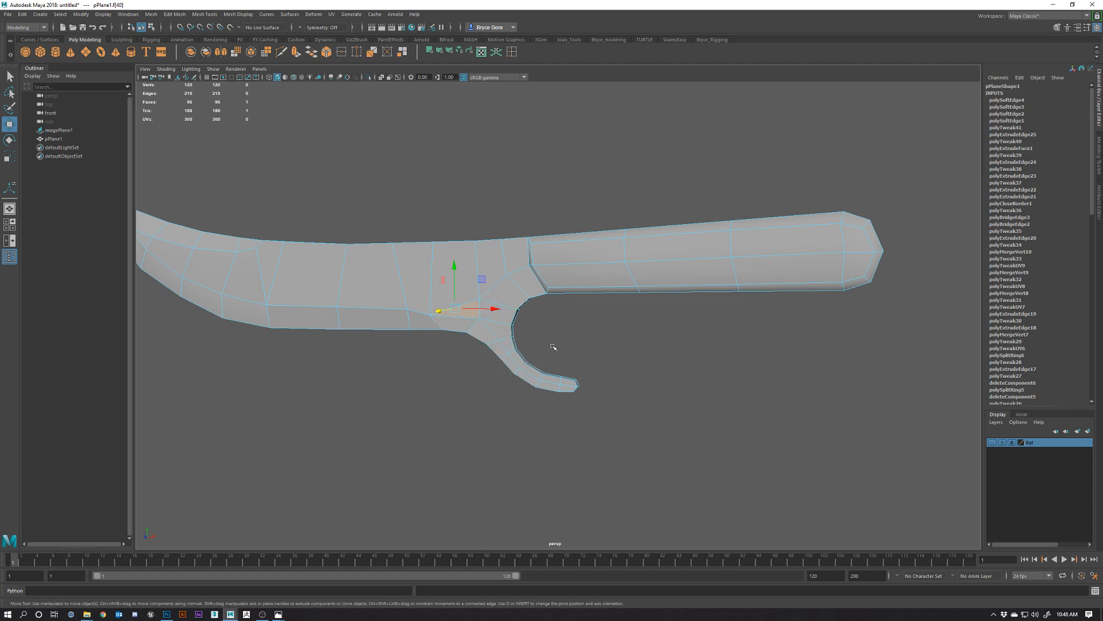
alt+drag(481, 333, 460, 326)
click(459, 318)
shift+click(495, 325)
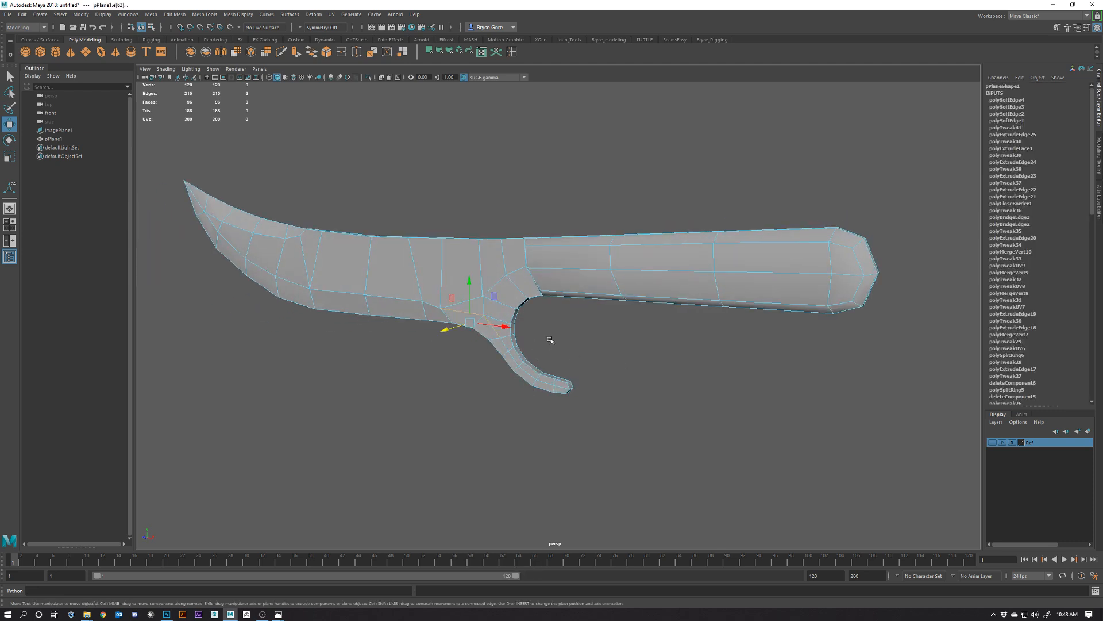
alt+drag(548, 338, 531, 343)
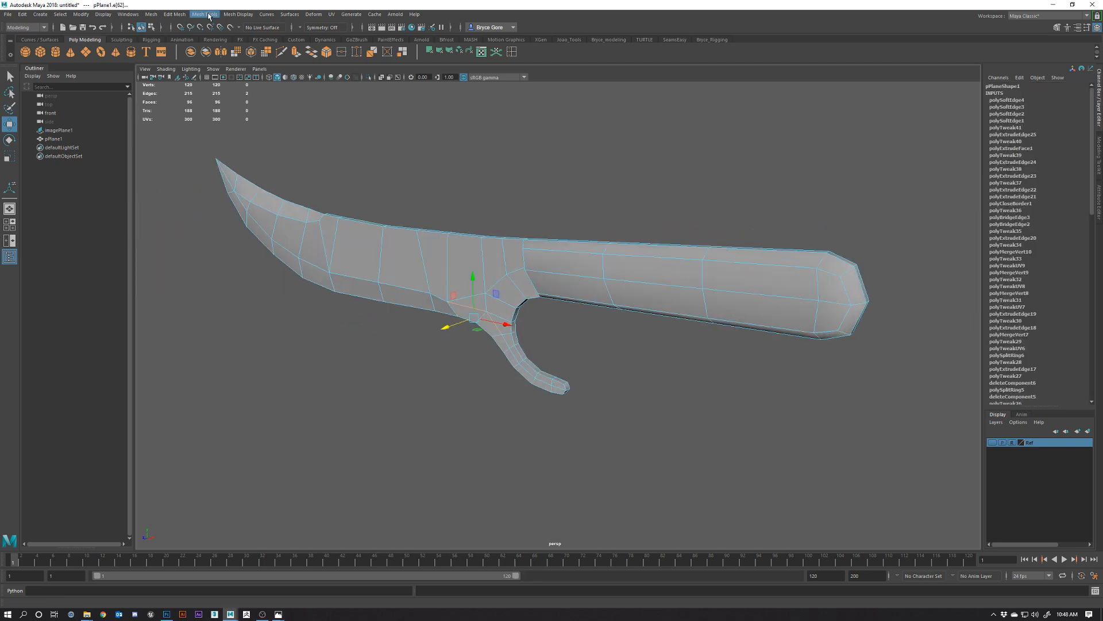
click(209, 16)
mouse_move(237, 14)
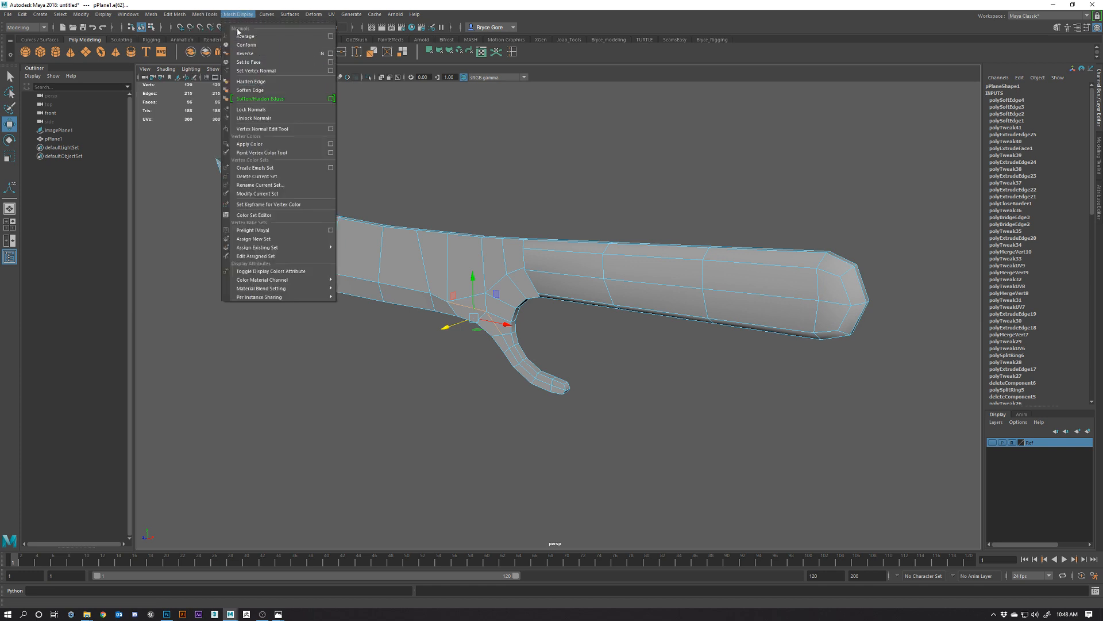
click(251, 91)
alt+drag(549, 372, 473, 296)
key(F8)
click(551, 332)
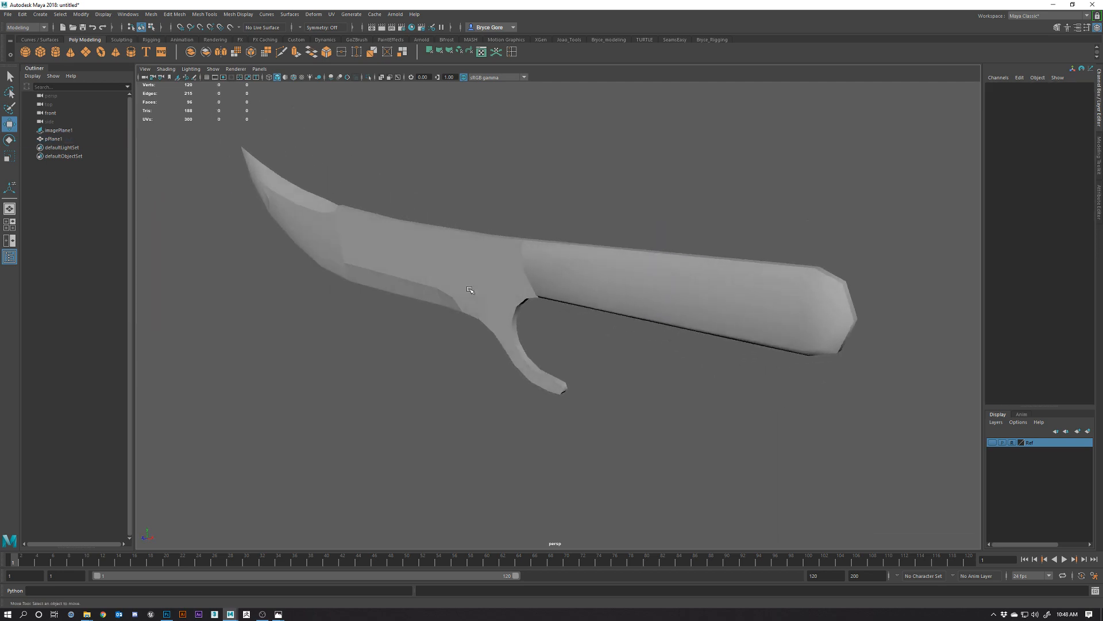
Add the Harden Edge and Soften Edge commands to the Poly Modeling shelf and clear the edge selection.
alt+right_drag(473, 296, 479, 360)
alt+middle_drag(479, 361, 534, 373)
click(472, 317)
right_drag(471, 320, 465, 297)
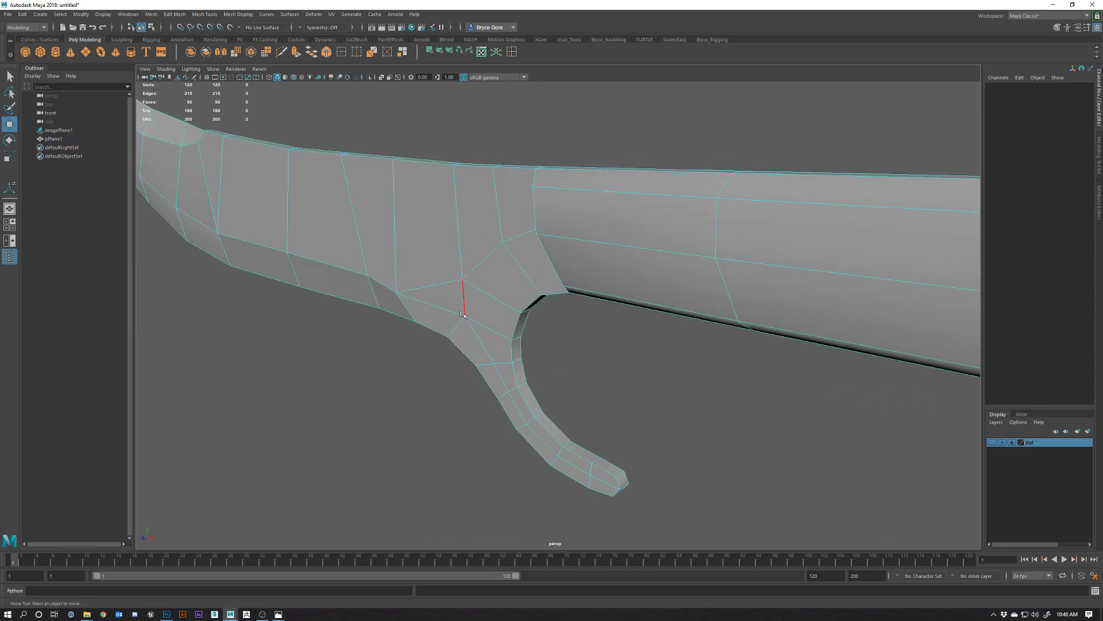
click(453, 326)
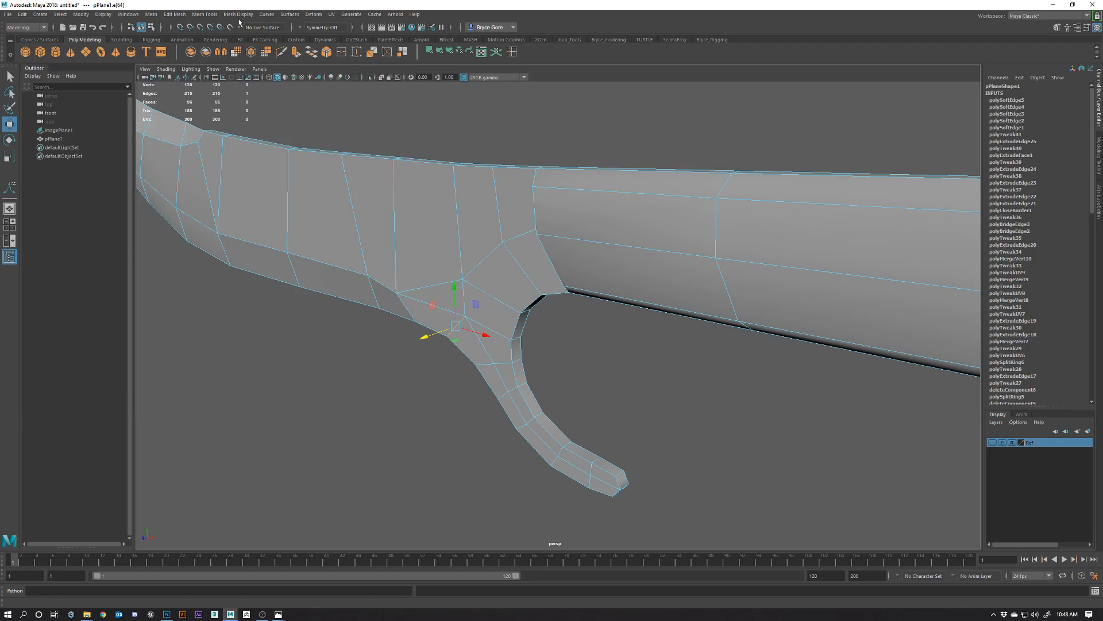
click(205, 15)
mouse_move(242, 16)
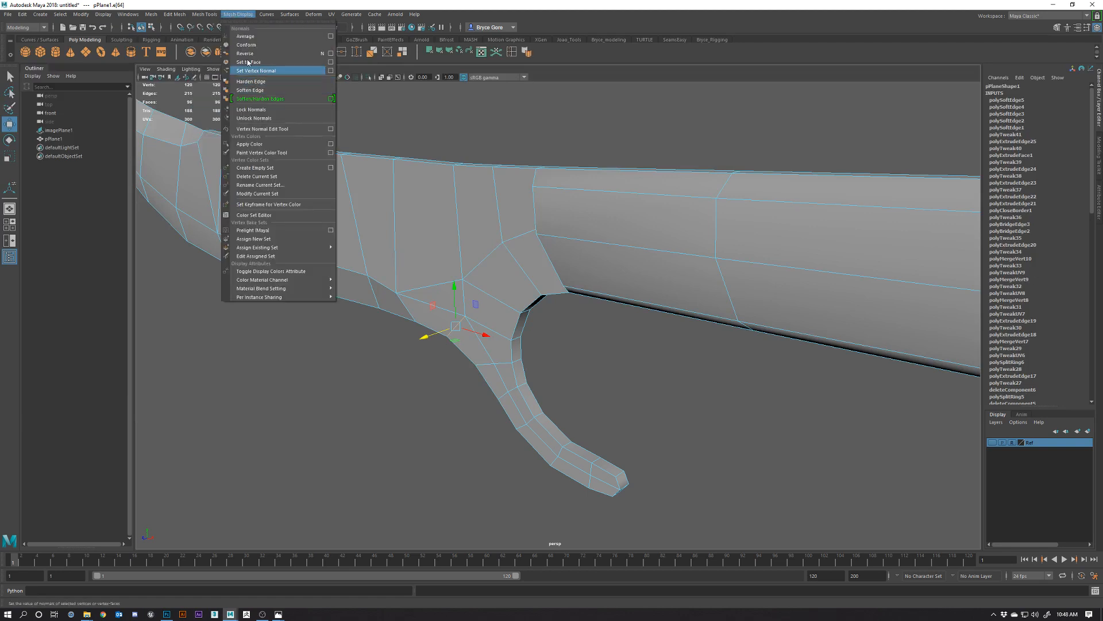
click(604, 106)
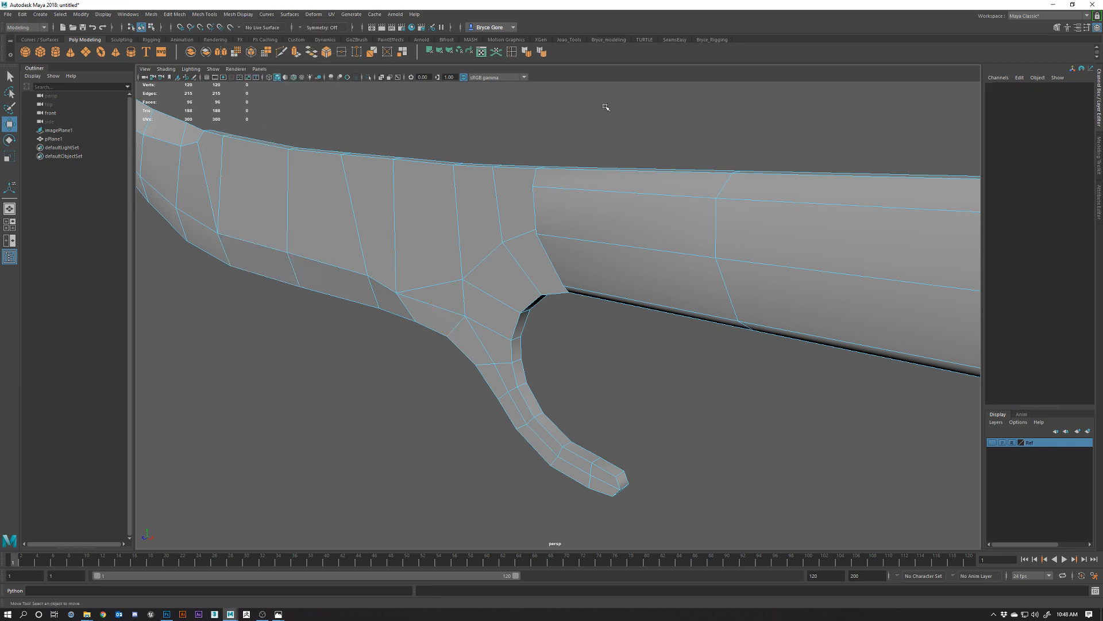
Harden the two edges where the guard branches off the lower blade bevel and check the shading in object mode.
alt+drag(487, 357, 484, 333)
click(432, 327)
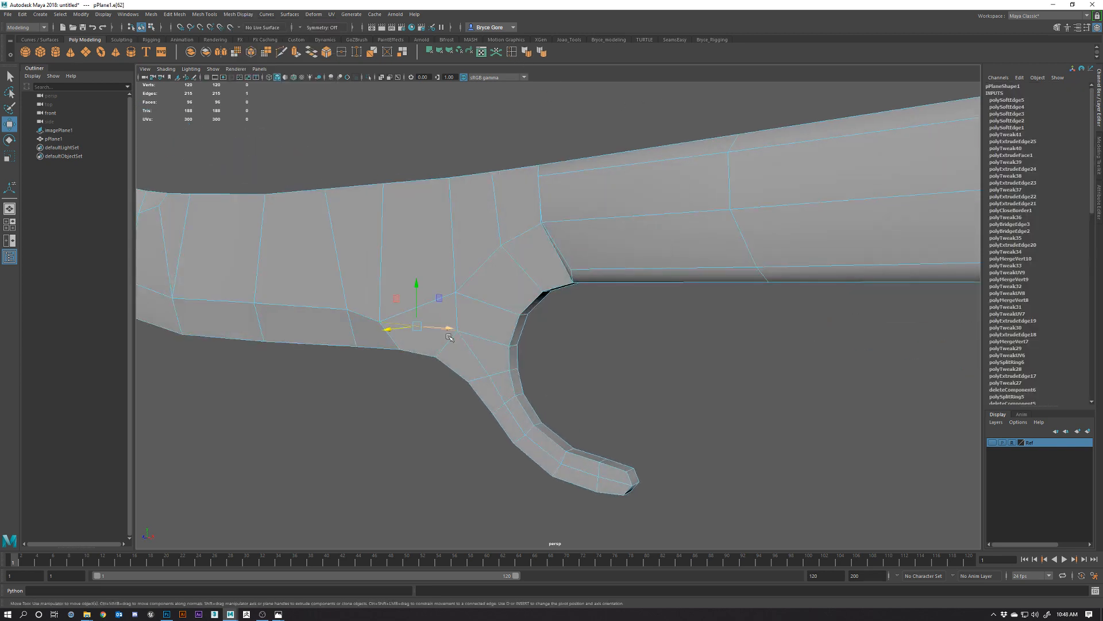
shift+click(448, 343)
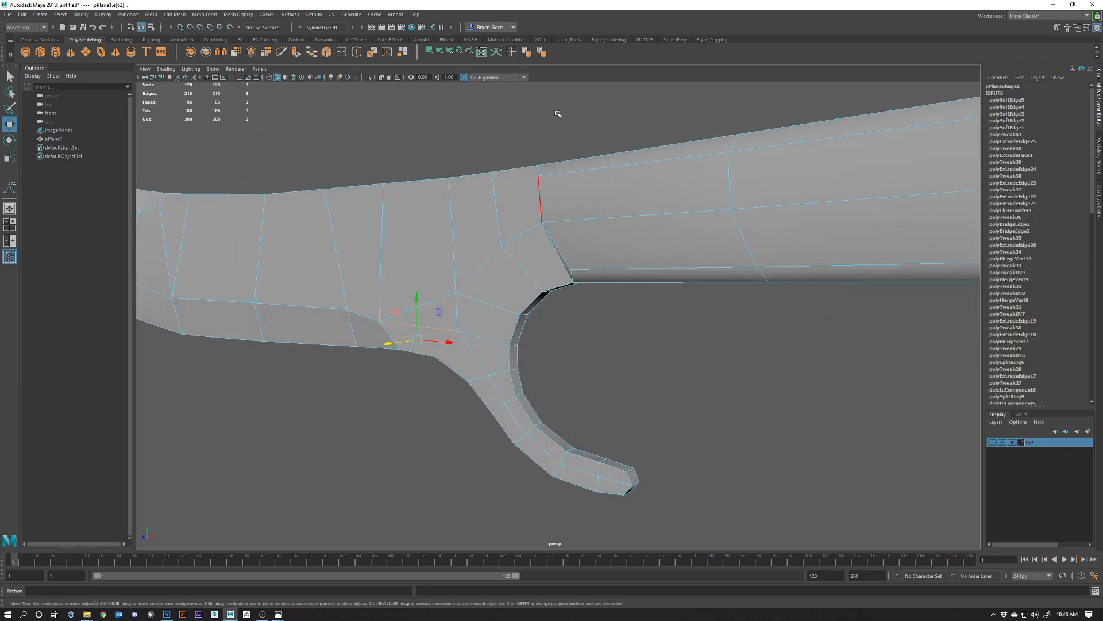
click(608, 385)
alt+drag(479, 377, 472, 318)
right_drag(471, 316, 517, 305)
click(529, 352)
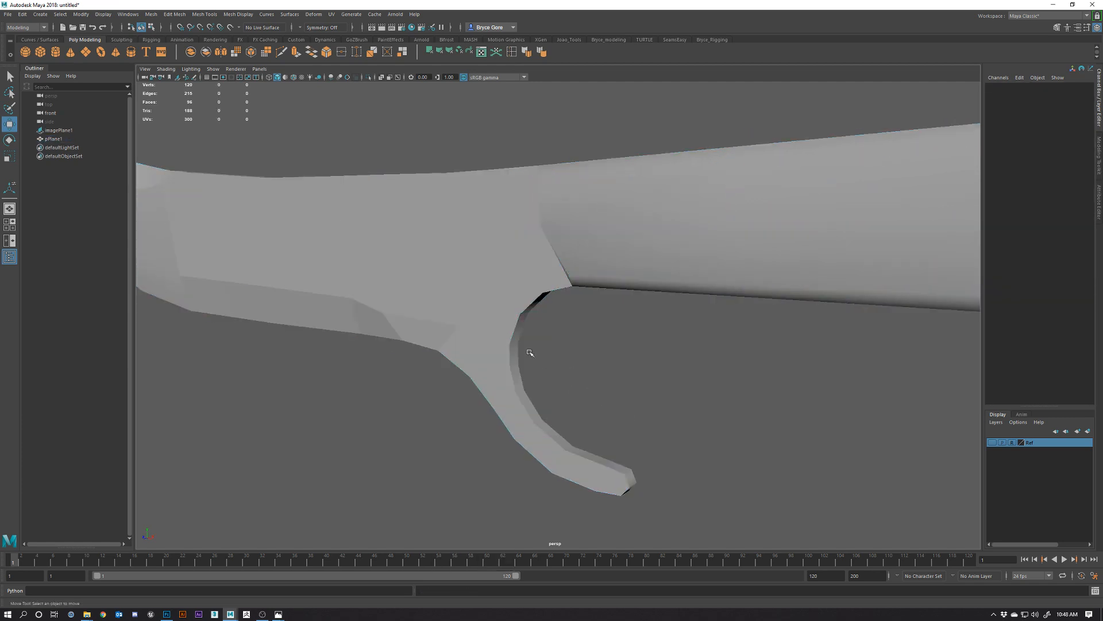
Select the flat side faces of the blade from near the tip to the base of the guard.
scroll(528, 352, down, 5)
alt+drag(525, 356, 575, 381)
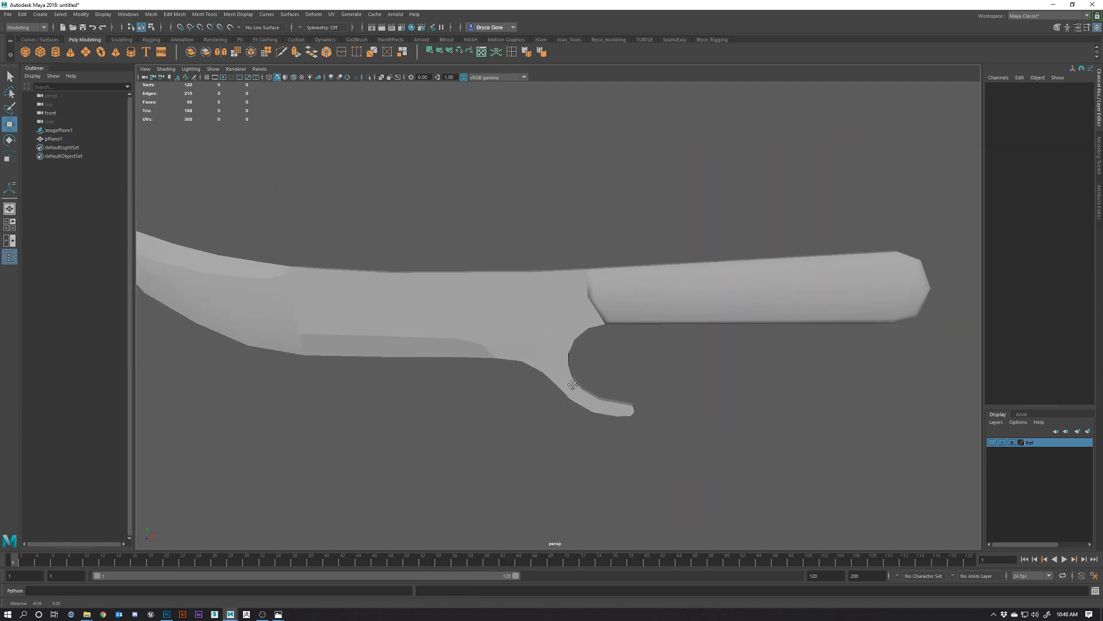
alt+middle_drag(576, 380, 635, 392)
right_drag(540, 317, 544, 341)
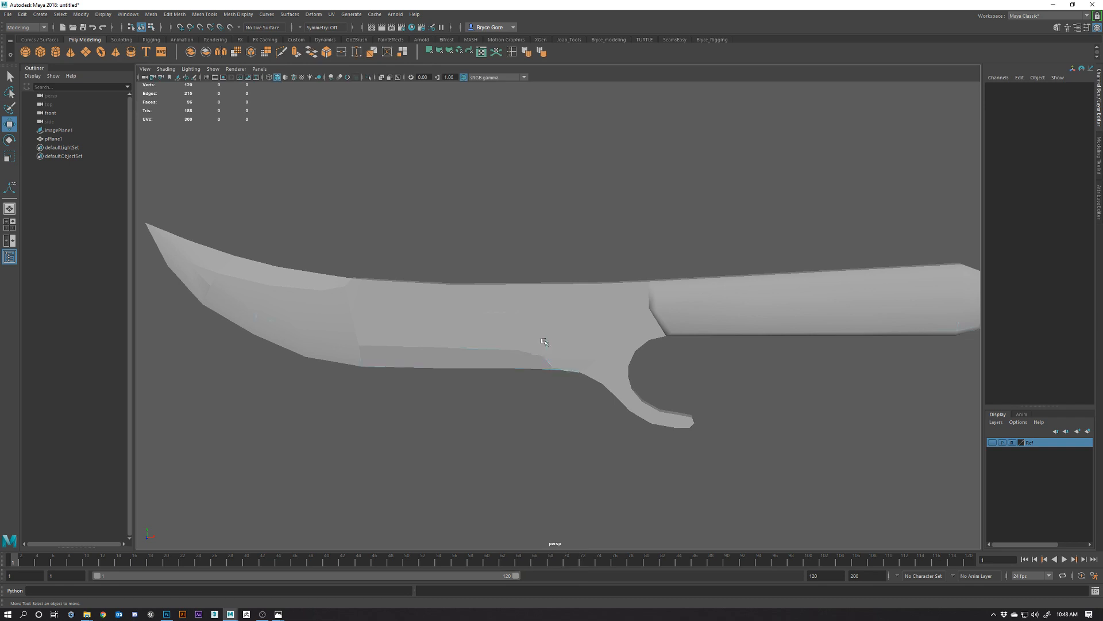
click(206, 275)
shift+click(242, 293)
shift+click(291, 307)
shift+click(326, 312)
shift+click(402, 313)
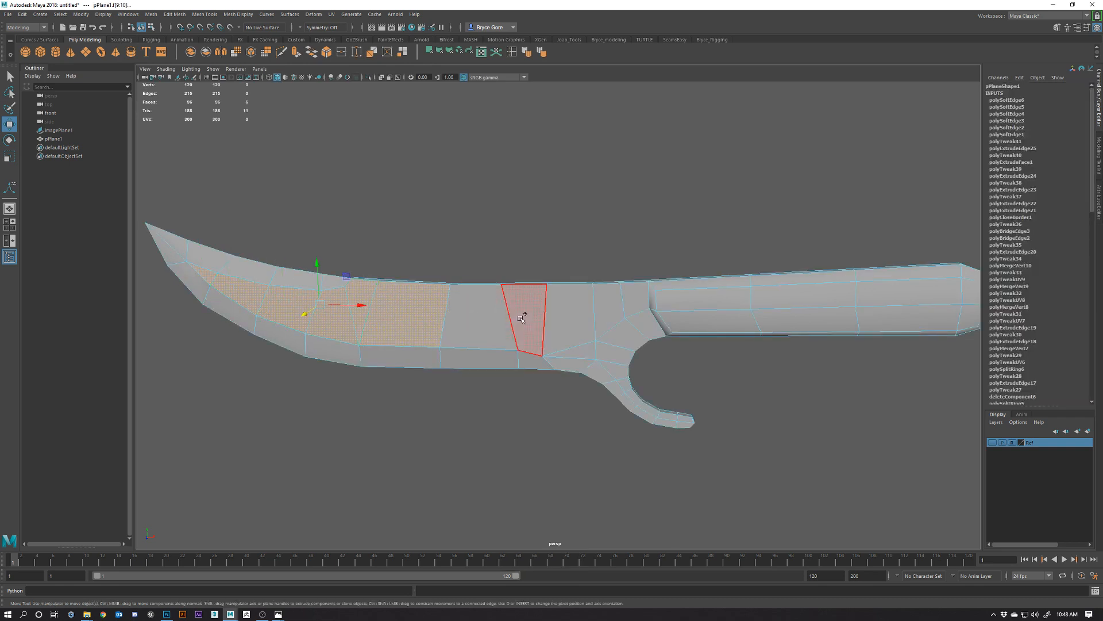
shift+click(489, 318)
shift+click(565, 348)
shift+click(569, 361)
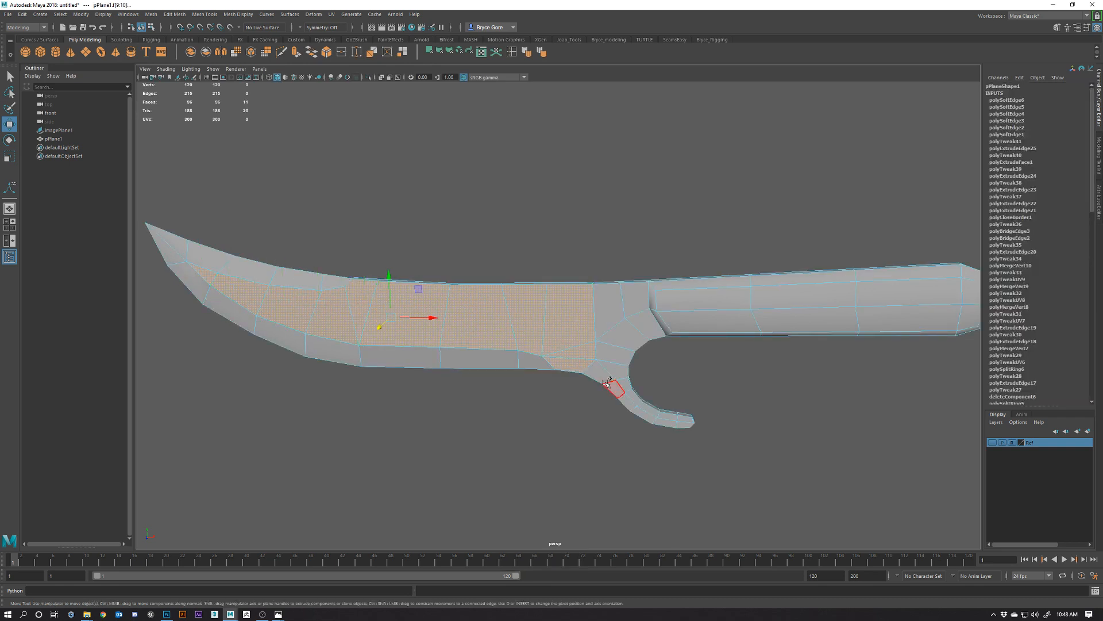
Set the selection style to Drag and add the side faces of the guard and blade base up to the handle.
click(1098, 98)
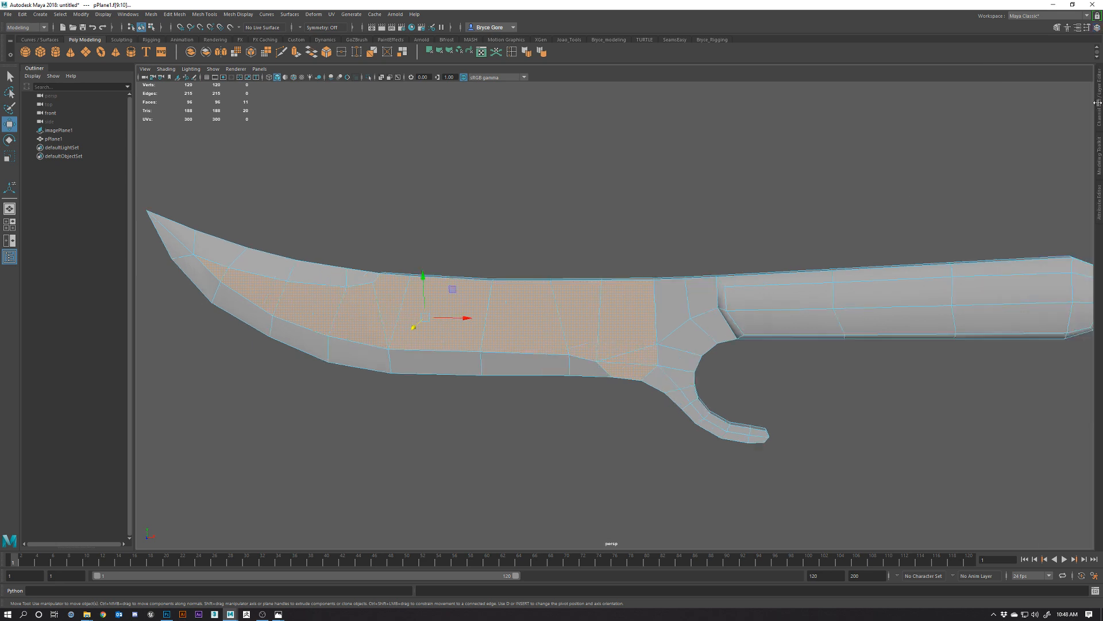
click(1100, 151)
click(999, 135)
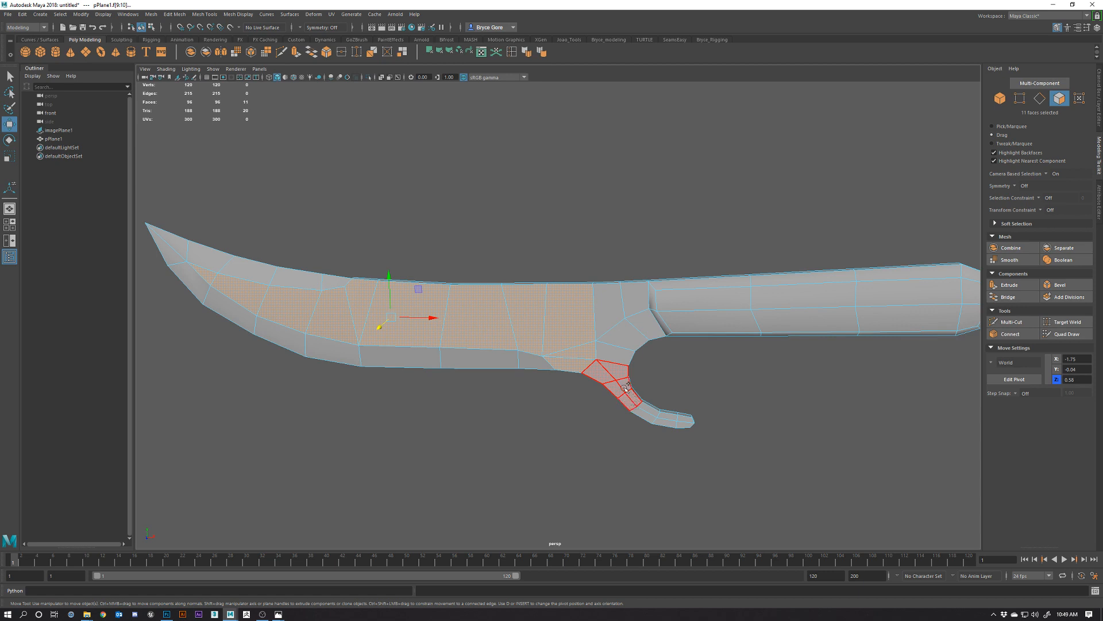
mouse_move(686, 422)
mouse_down()
mouse_move(619, 366)
mouse_move(615, 354)
mouse_move(641, 323)
mouse_move(616, 327)
mouse_up()
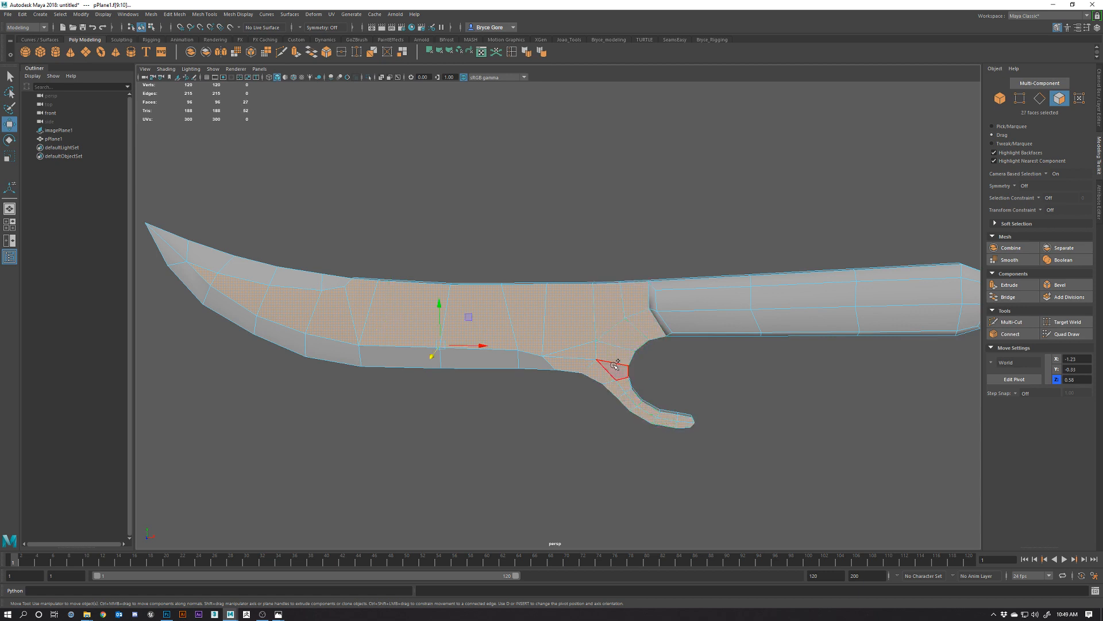
Try hardening the edges of the selected blade and guard side faces and check the mesh in object mode.
click(528, 52)
right_drag(598, 315, 635, 288)
alt+drag(591, 246, 600, 200)
click(646, 287)
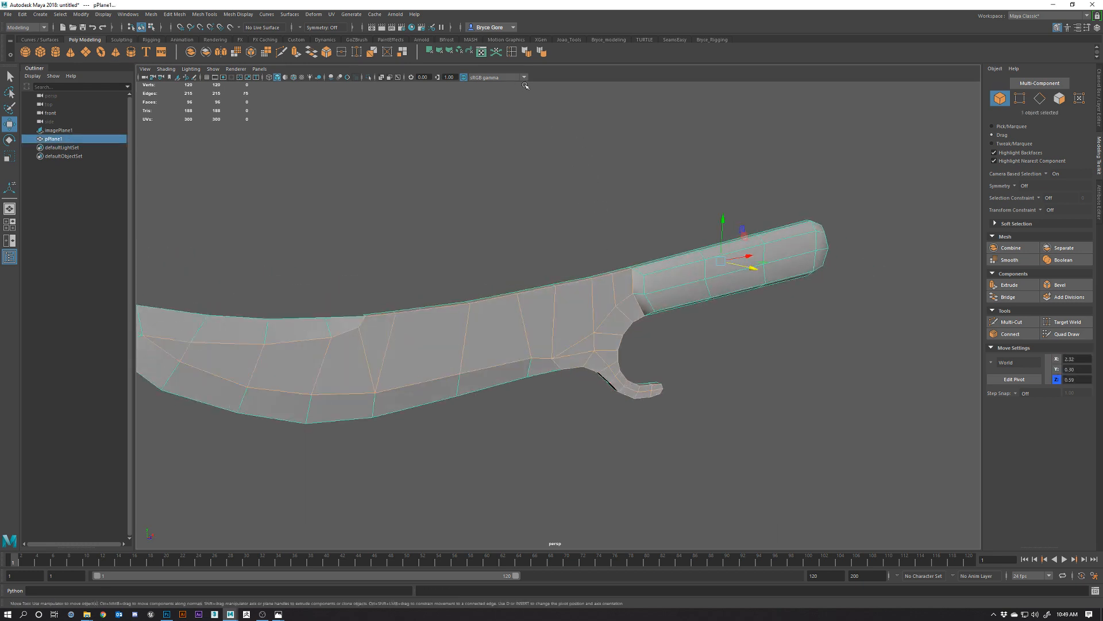
Restore the side faces' edge selection, soften those edges, and check the blade shading in object mode.
key(ctrl+z)
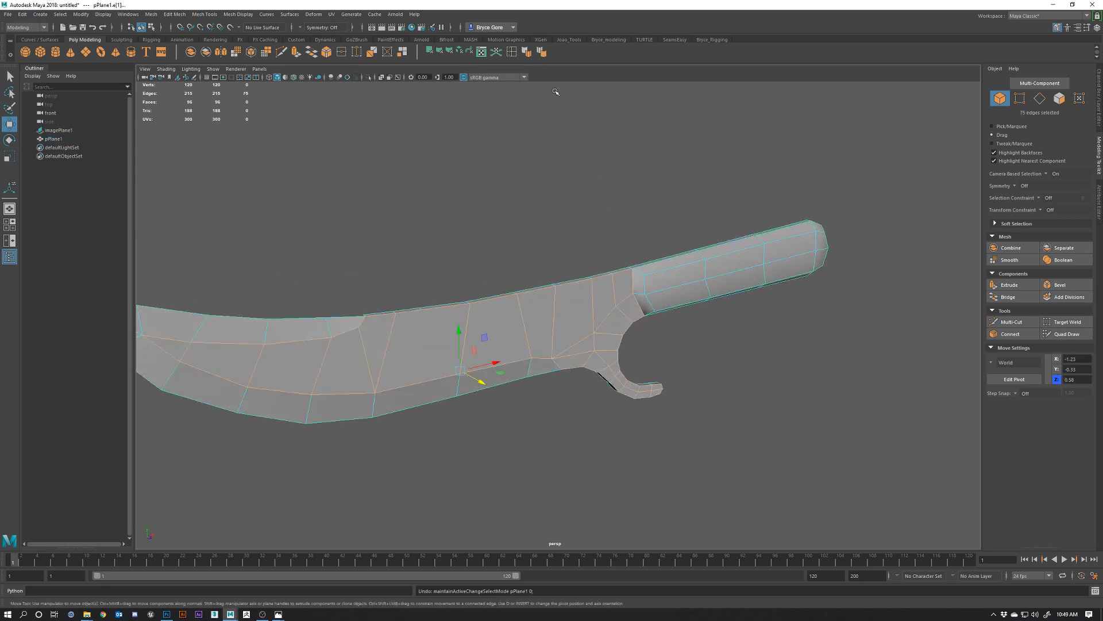
mouse_move(590, 323)
alt+mouse_down()
mouse_move(603, 327)
mouse_move(587, 324)
alt+mouse_up()
right_drag(616, 316, 658, 300)
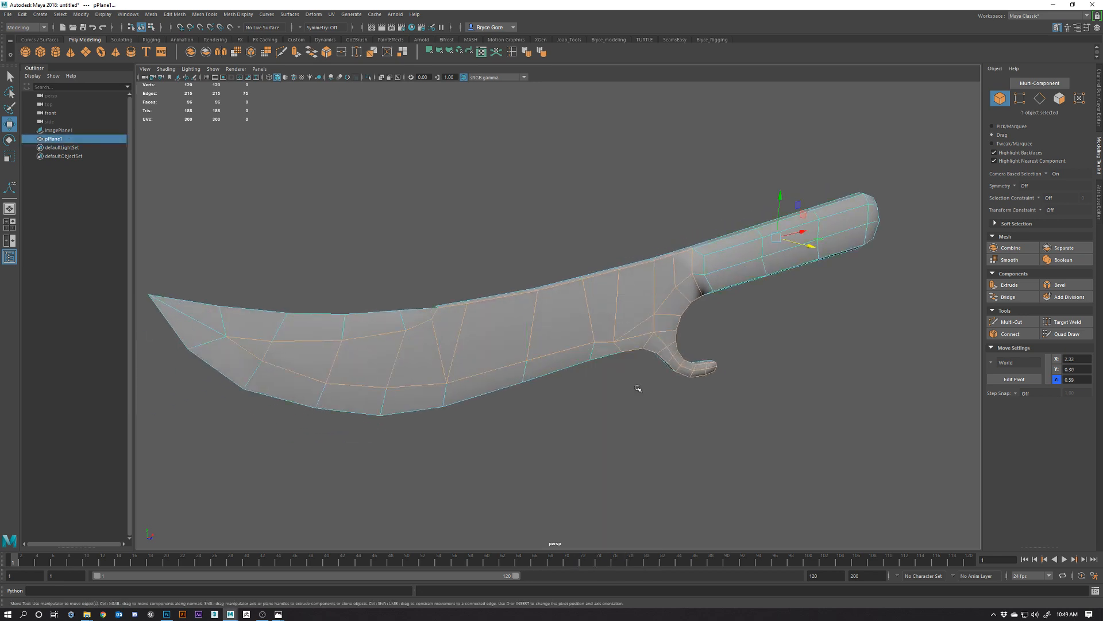
click(639, 388)
click(502, 329)
right_drag(499, 329, 414, 353)
click(187, 318)
scroll(647, 382, down, 3)
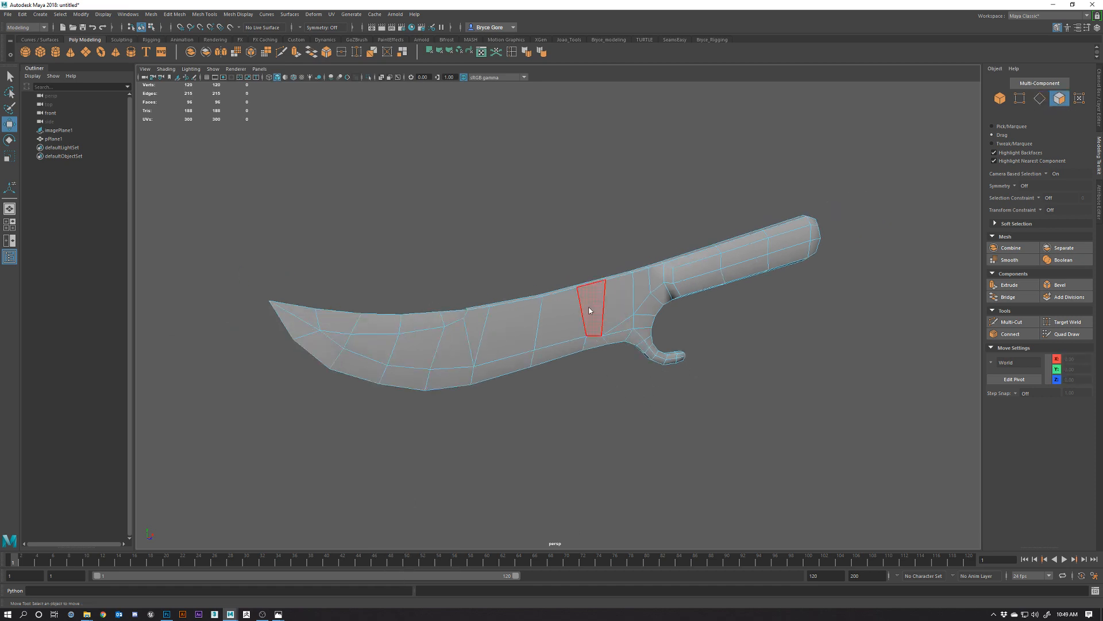
right_drag(589, 308, 641, 297)
click(766, 418)
scroll(633, 351, down, 3)
alt+drag(633, 351, 653, 448)
Select every face of the knife mesh, soften all its edges, and check the shading in object mode.
right_drag(624, 352, 626, 376)
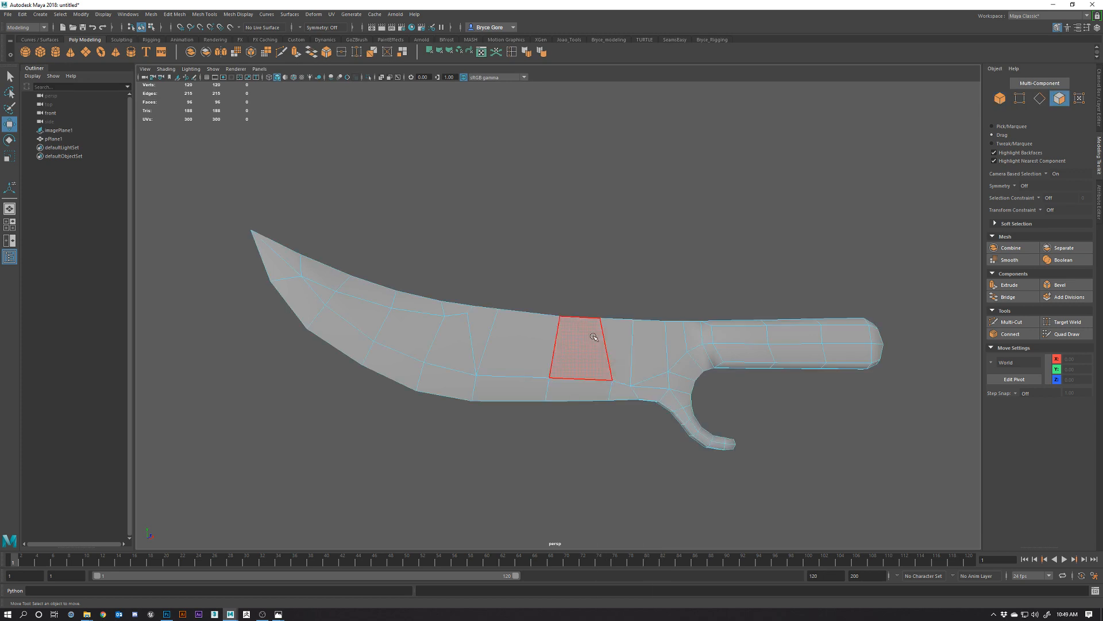
double_click(591, 336)
alt+drag(610, 350, 620, 358)
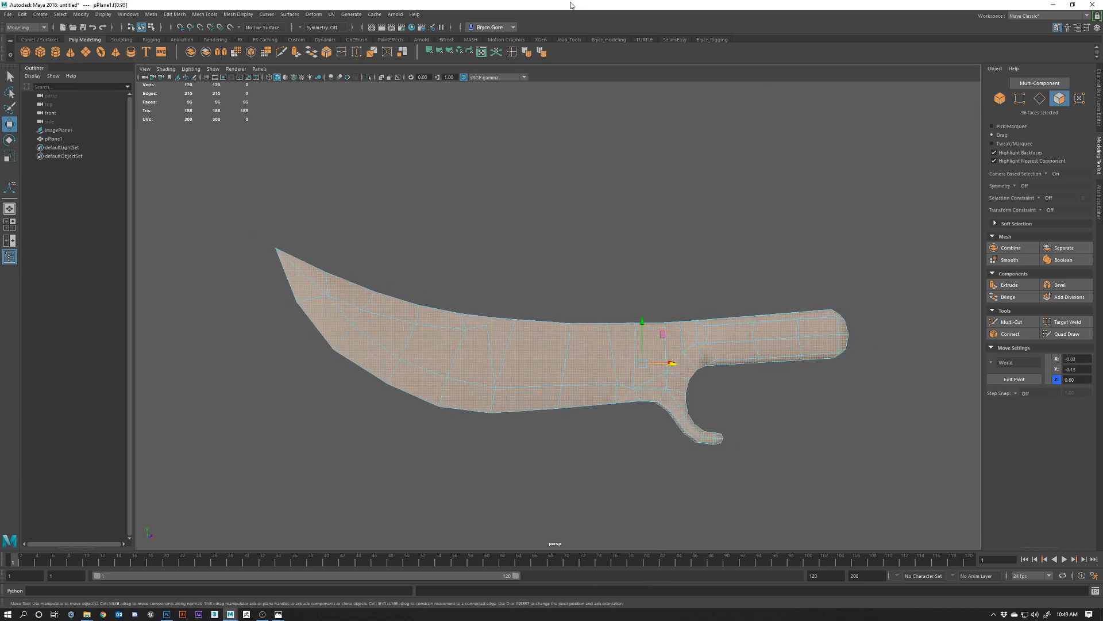
click(541, 51)
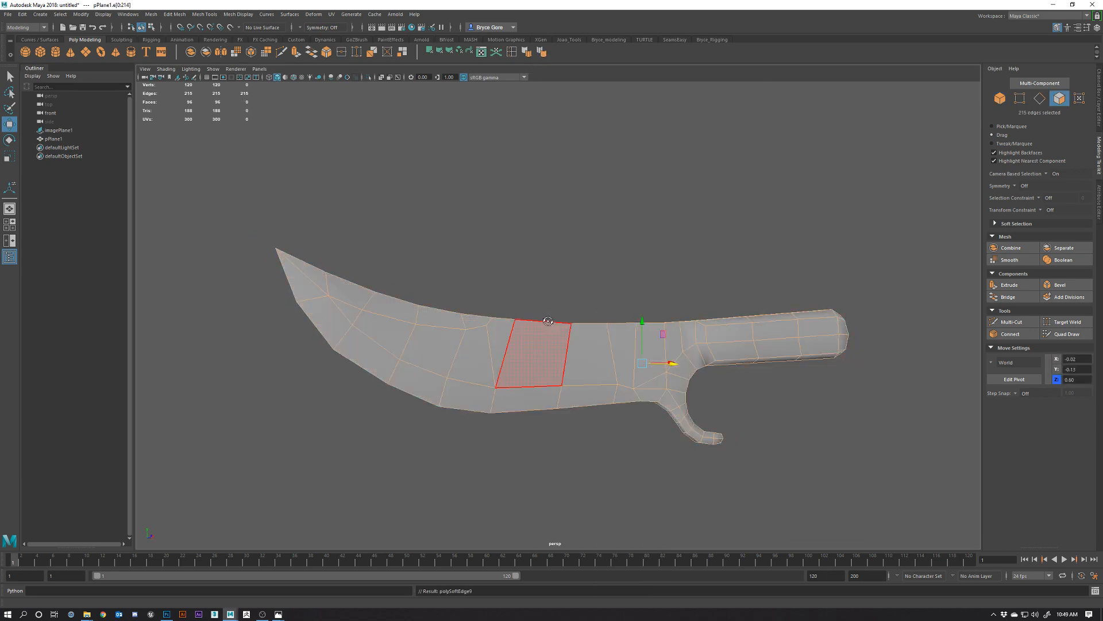
alt+drag(535, 353, 589, 352)
right_drag(634, 331, 639, 328)
click(663, 439)
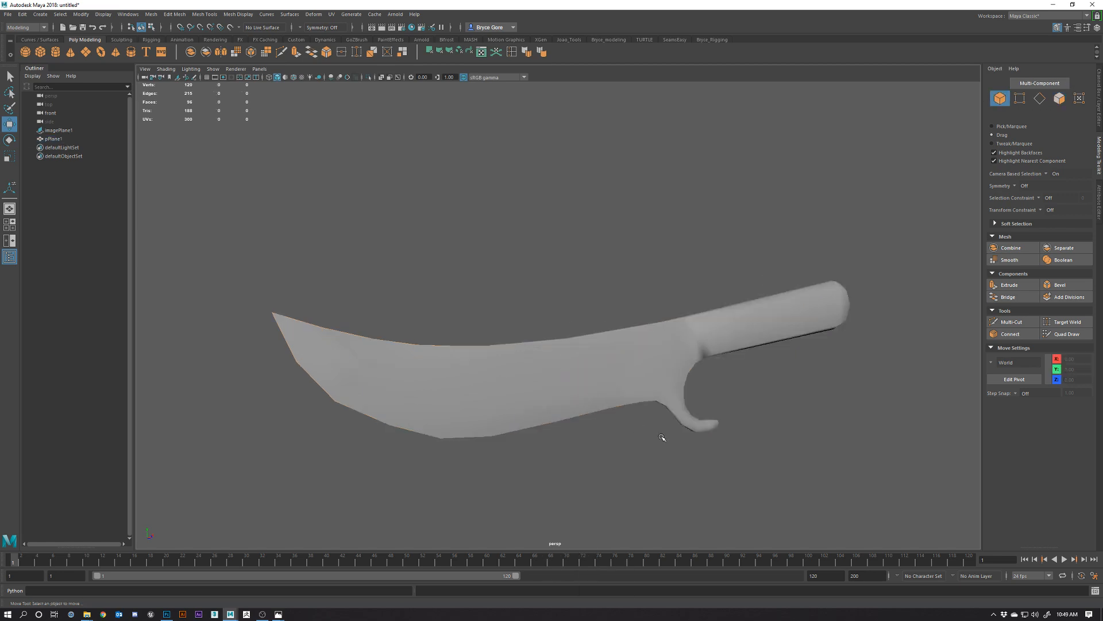
Select the edges bordering the lower blade bevel from the tip to the base of the guard.
mouse_move(663, 438)
alt+mouse_down()
mouse_move(592, 444)
mouse_move(614, 442)
mouse_move(525, 364)
alt+mouse_up()
click(463, 347)
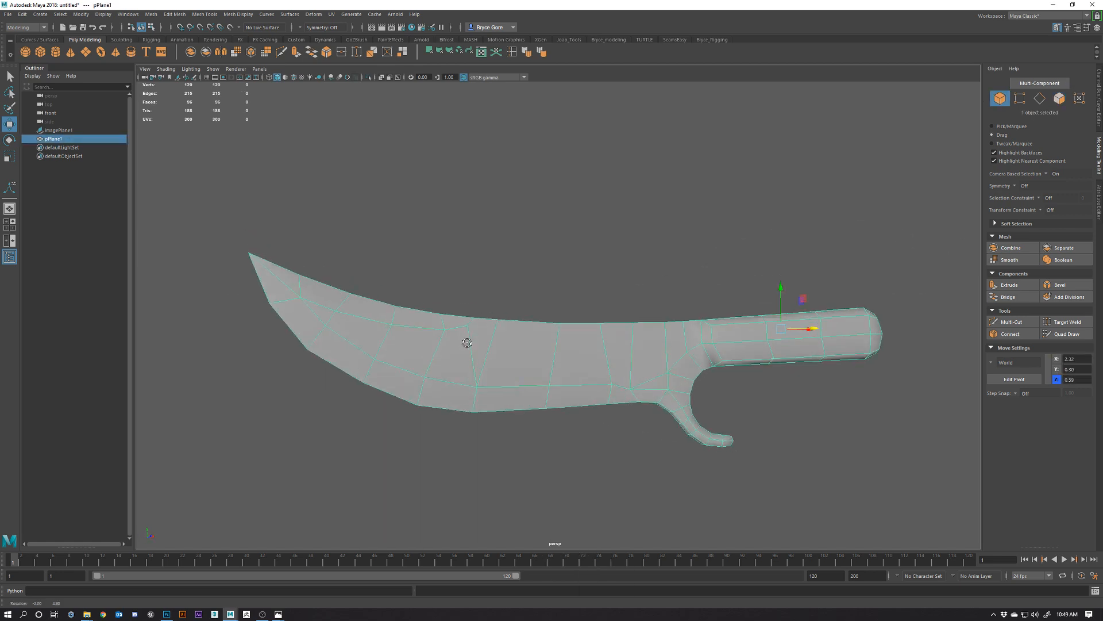
right_drag(454, 350, 287, 269)
click(268, 276)
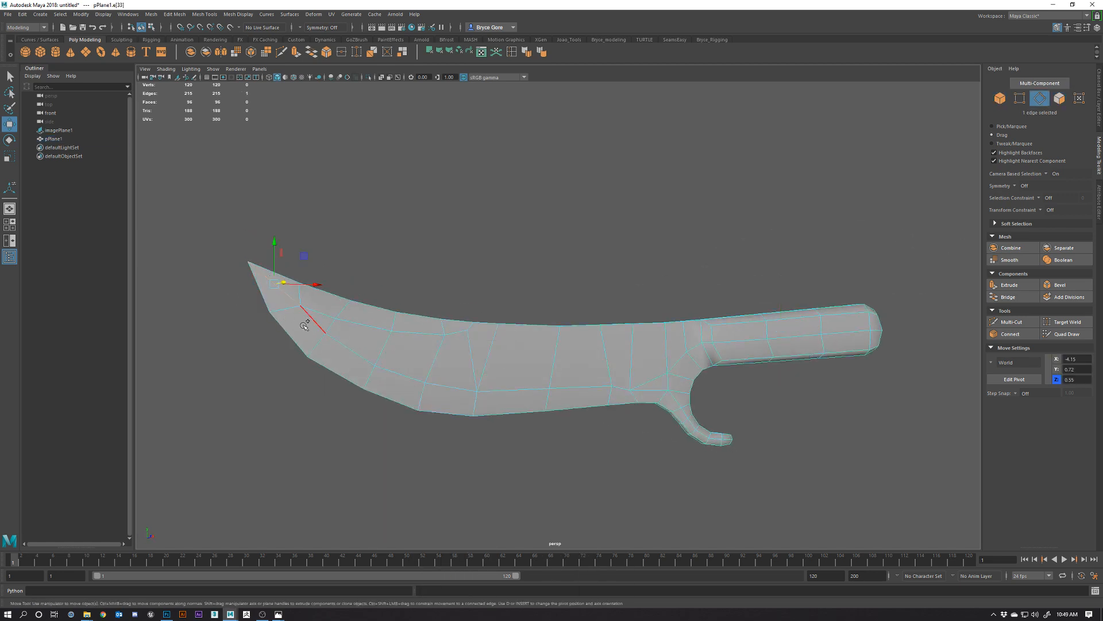
shift+click(311, 319)
shift+double_click(341, 343)
shift+click(524, 389)
shift+click(579, 387)
shift+click(630, 396)
Add the upper blade bevel edges and the border loops along the spine and upper handle to the selection.
alt+drag(451, 347, 463, 377)
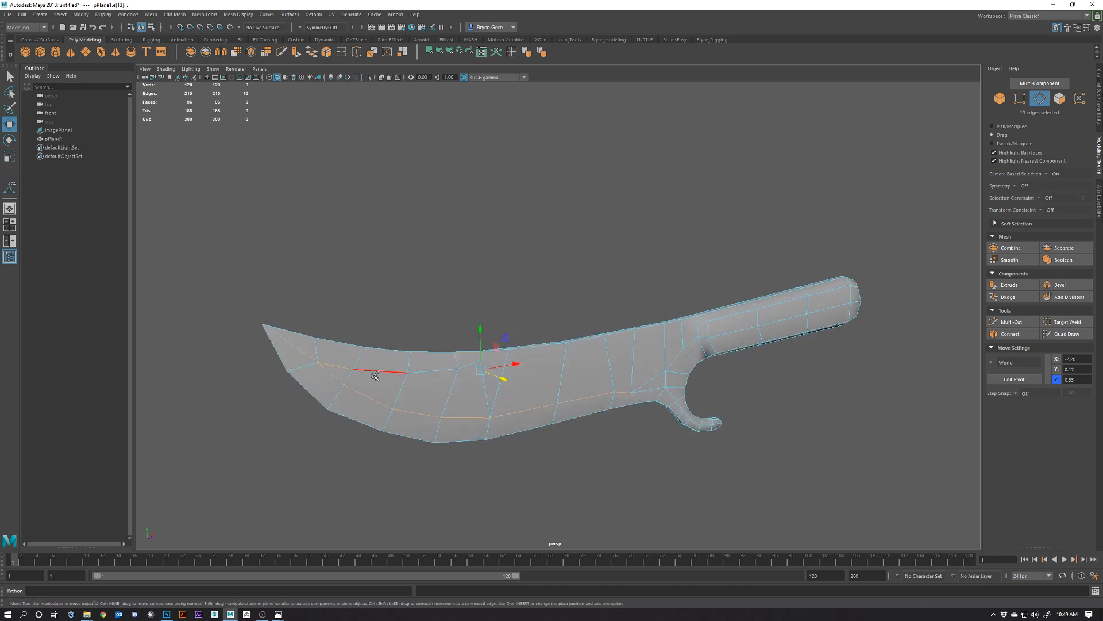
scroll(469, 368, up, 4)
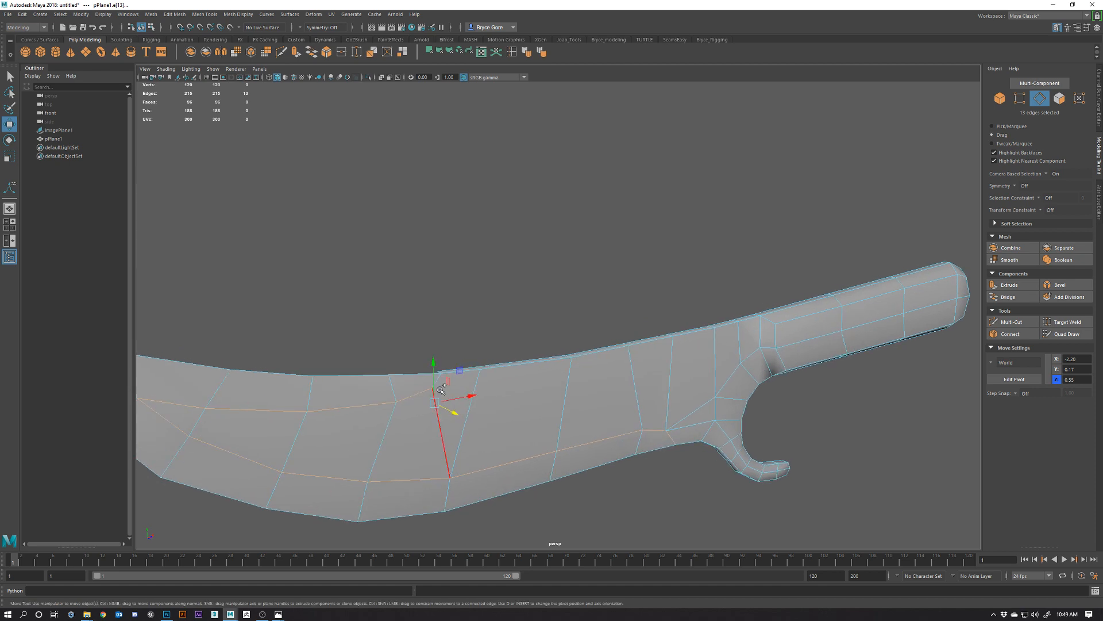
shift+double_click(495, 372)
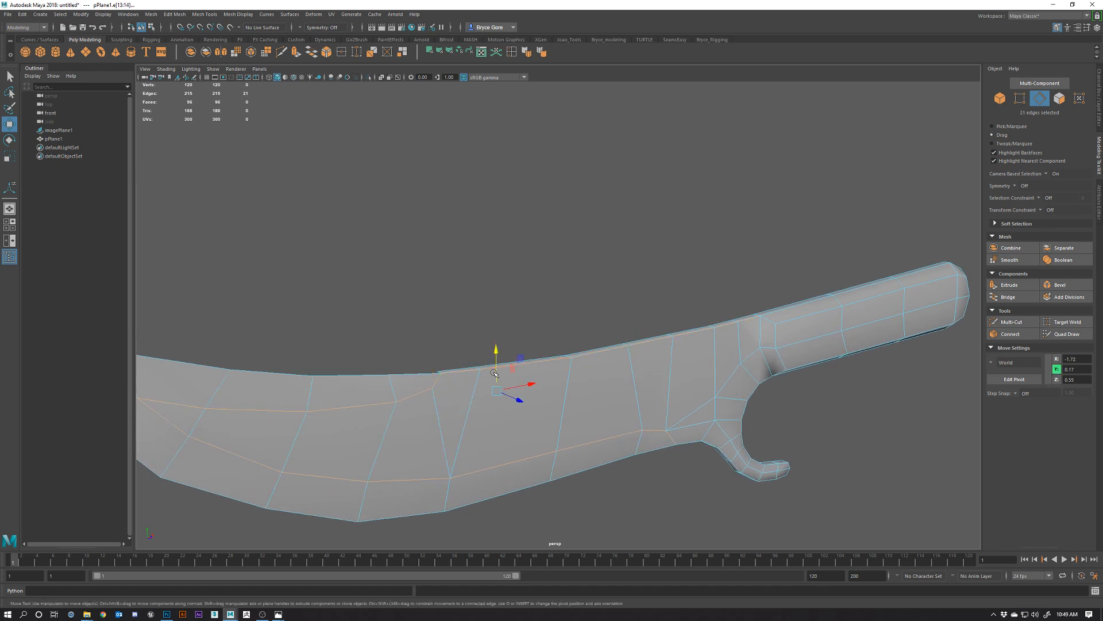
alt+drag(697, 364, 666, 397)
shift+double_click(817, 337)
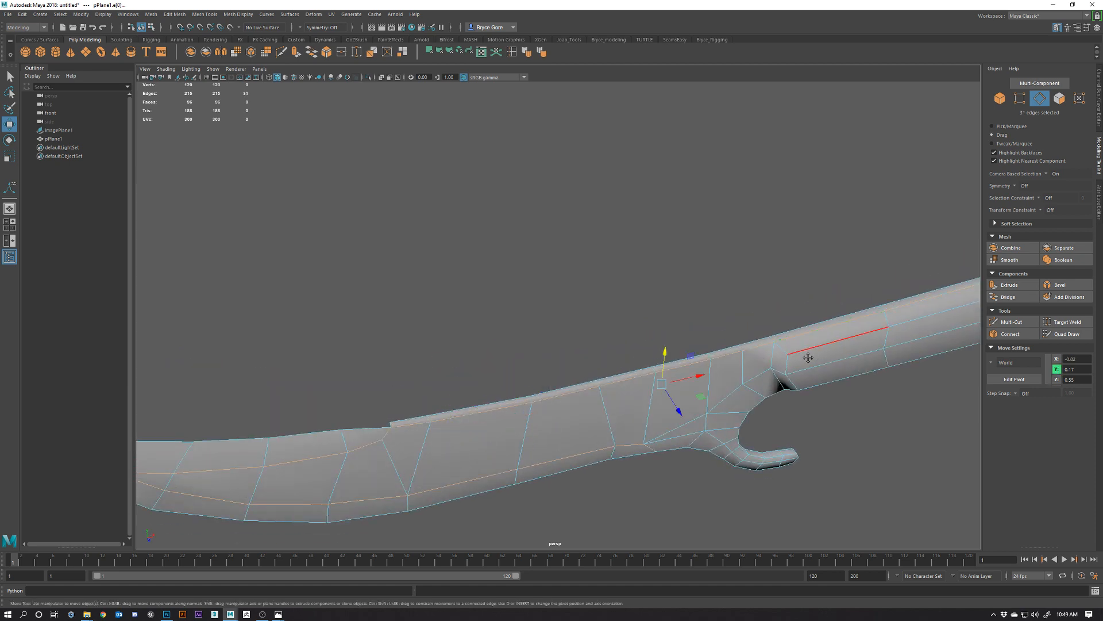
Add the border edge loops along the underside of the handle and around the guard to the selection.
alt+drag(817, 338, 687, 310)
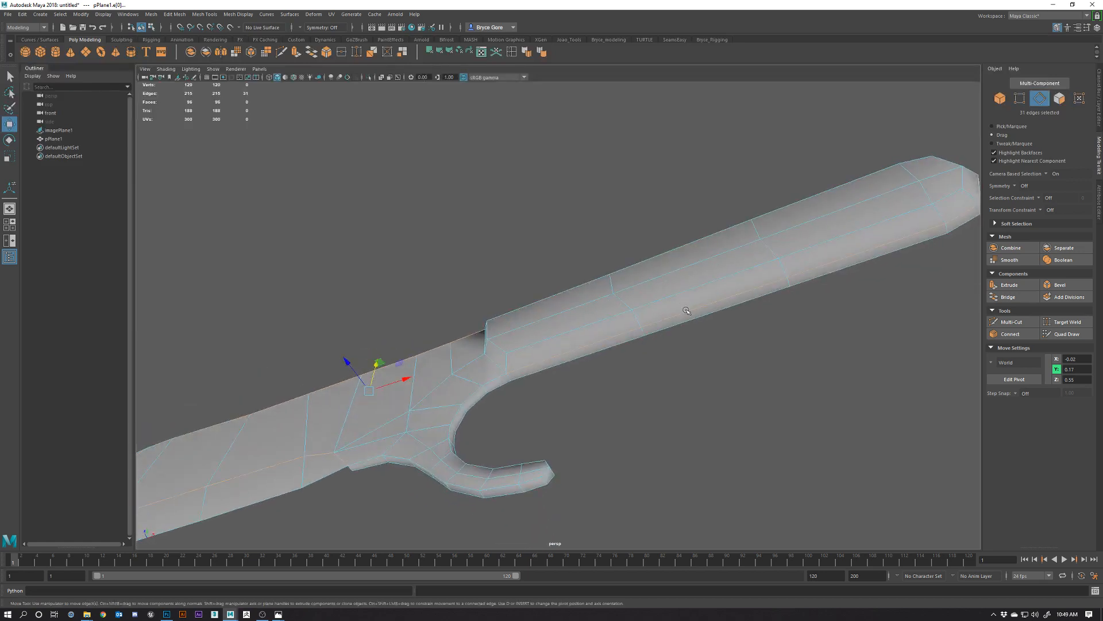
shift+double_click(495, 377)
alt+drag(495, 376, 390, 405)
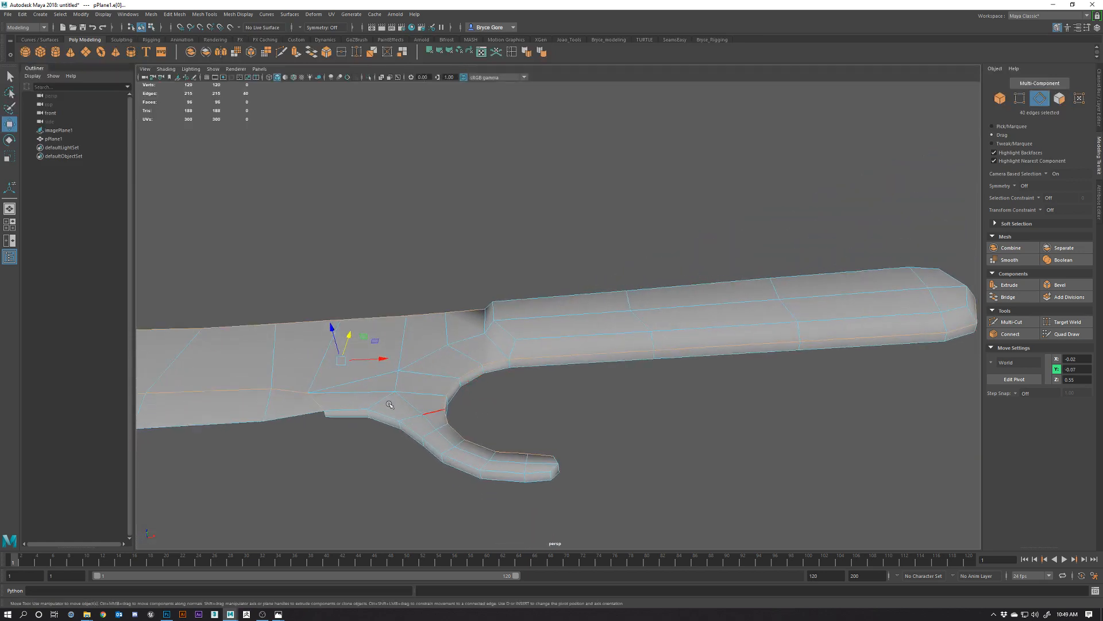
shift+double_click(351, 408)
alt+drag(657, 401, 528, 345)
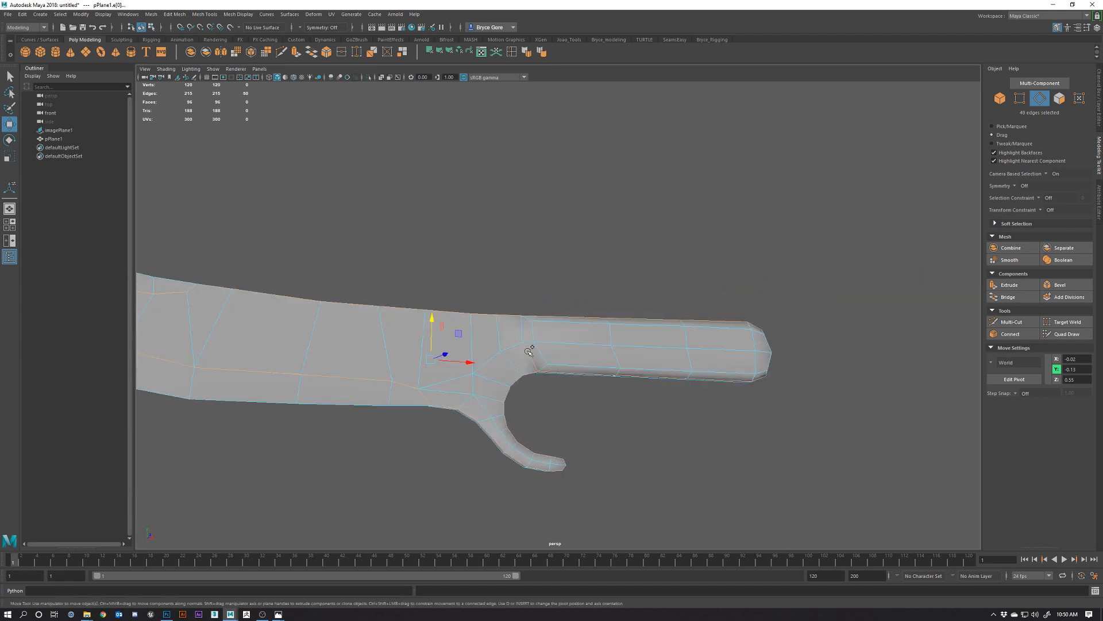
alt+drag(550, 394, 671, 421)
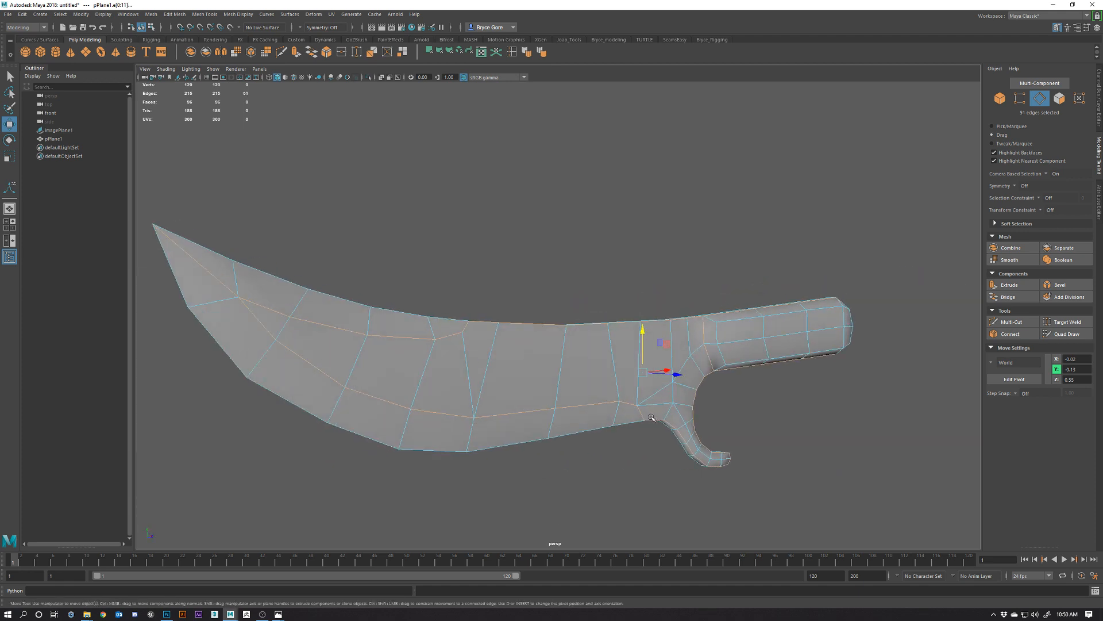
Harden the selected bevel, spine, handle and guard border edges and check the knife's shading in object mode.
click(526, 55)
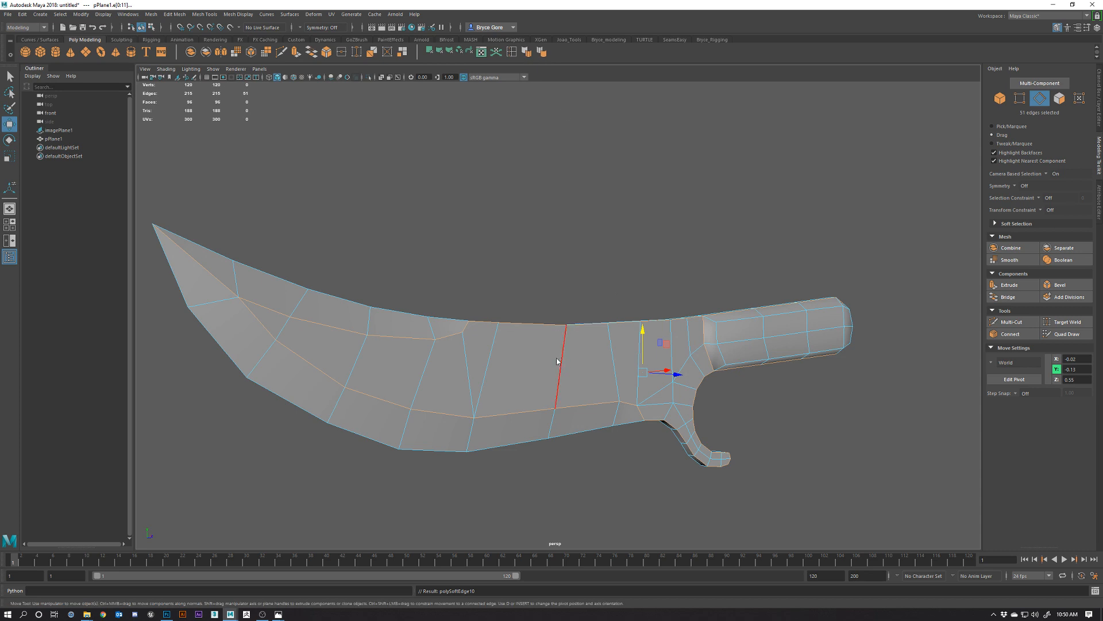
right_drag(556, 357, 595, 343)
click(515, 263)
scroll(515, 266, down, 5)
alt+drag(543, 333, 467, 353)
scroll(468, 353, up, 5)
alt+drag(571, 393, 579, 481)
scroll(592, 403, down, 5)
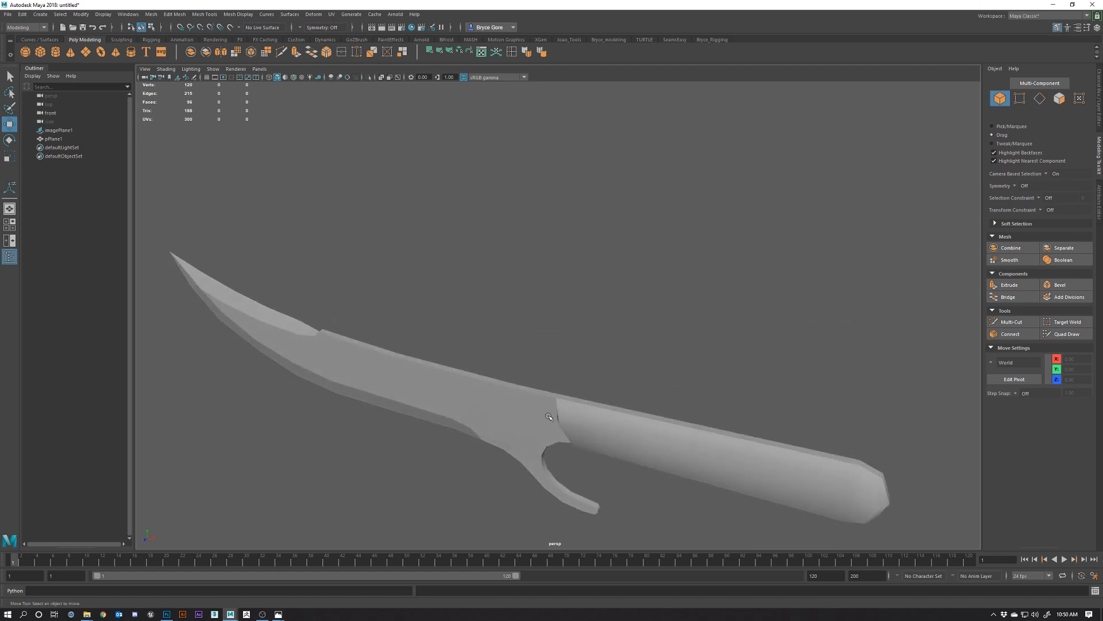
scroll(497, 371, up, 5)
scroll(496, 371, down, 5)
alt+drag(591, 356, 622, 308)
Select the knife mesh and switch to a full-size top view showing its whole length edge-on.
click(589, 358)
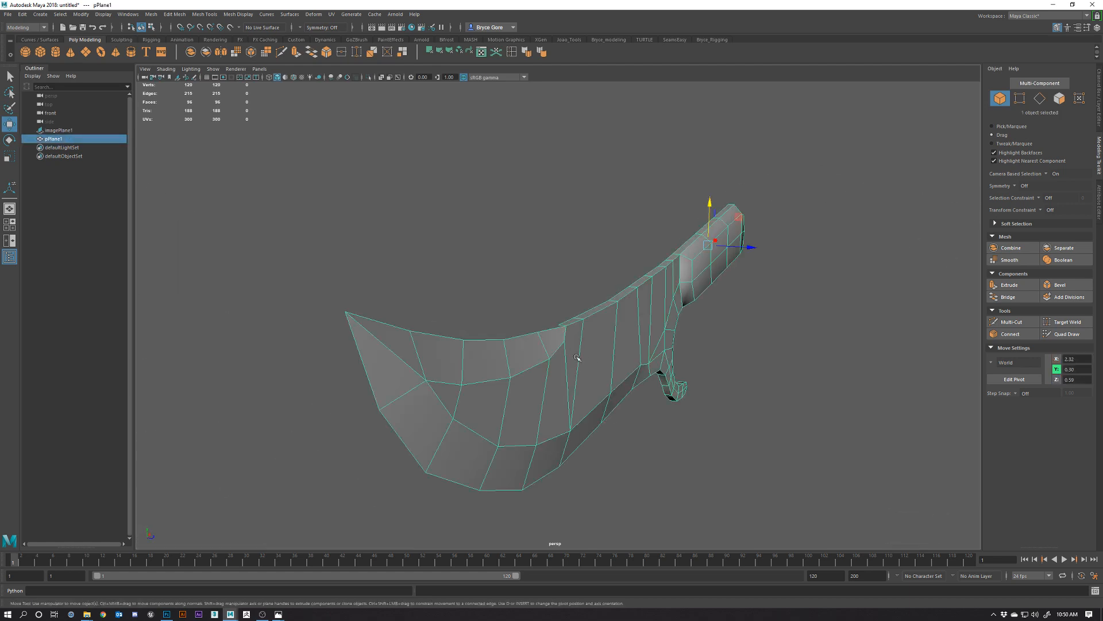
alt+drag(577, 359, 604, 375)
scroll(555, 366, up, 4)
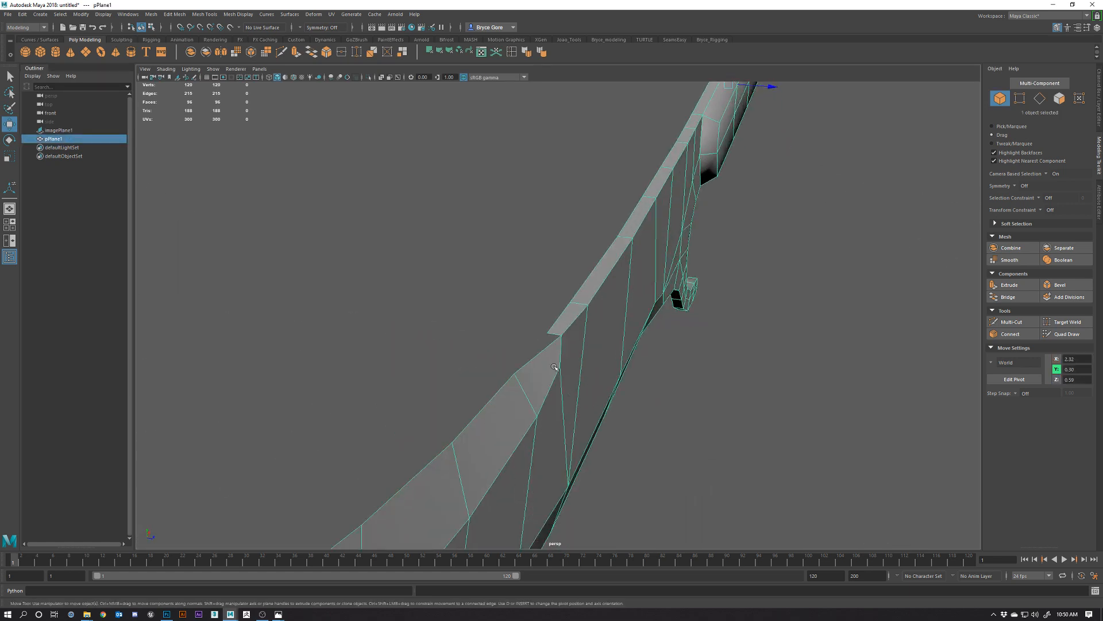
scroll(710, 419, down, 5)
alt+drag(635, 352, 653, 369)
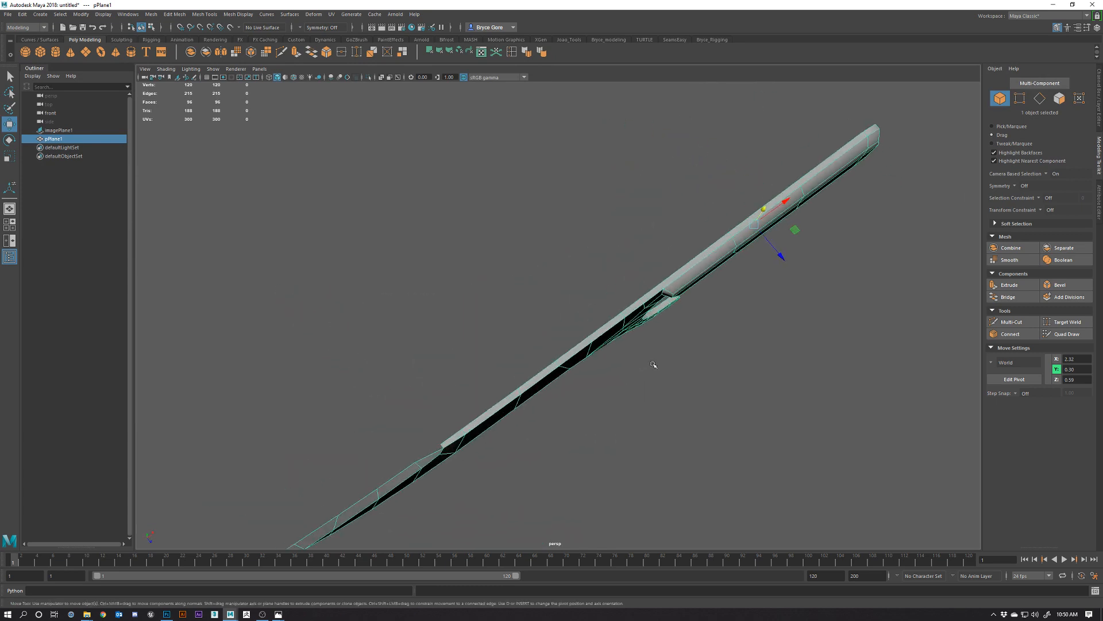
scroll(713, 360, up, 3)
key(space)
key(space)
key(space)
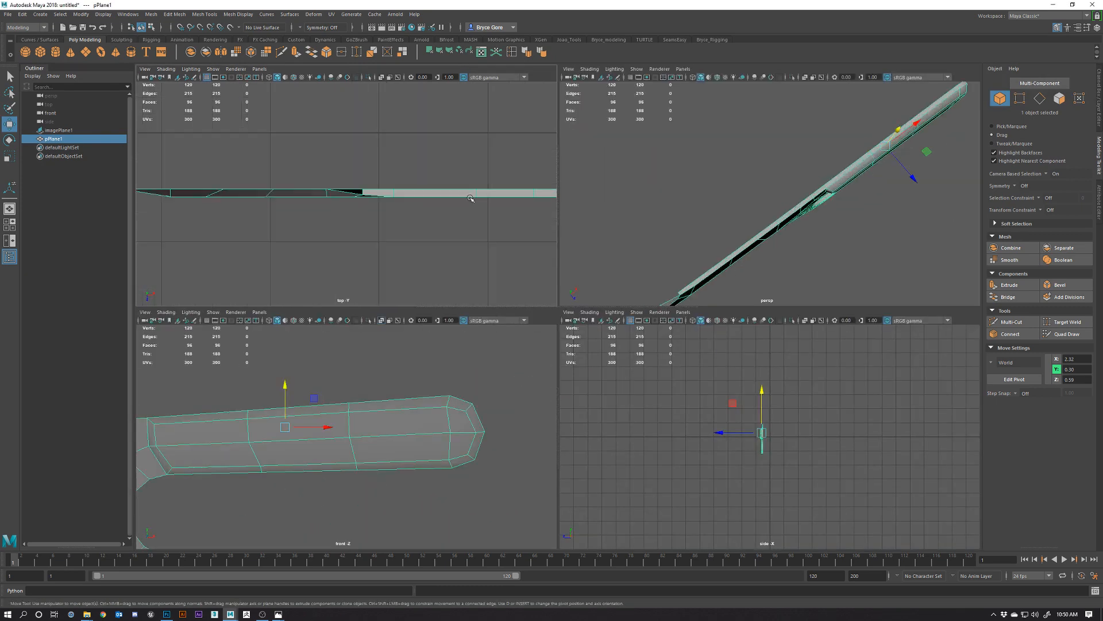
scroll(476, 214, down, 3)
key(space)
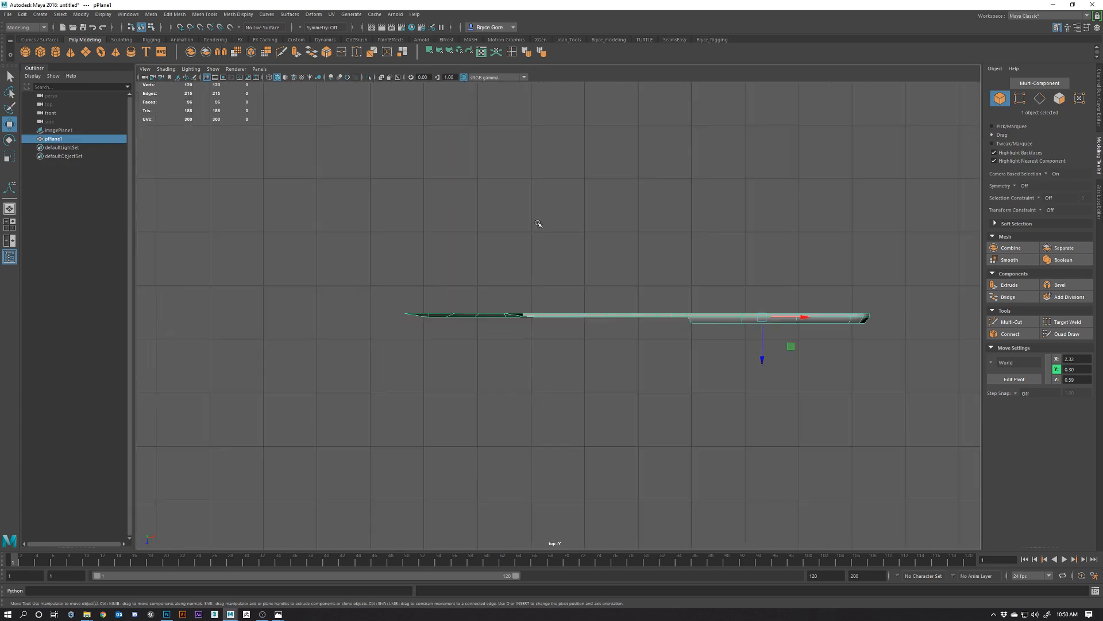
Snap the knife mesh's pivot to a vertex on its flat inner side in the top view, and return to the perspective view.
scroll(848, 355, up, 2)
scroll(847, 355, up, 1)
alt+middle_drag(848, 355, 642, 394)
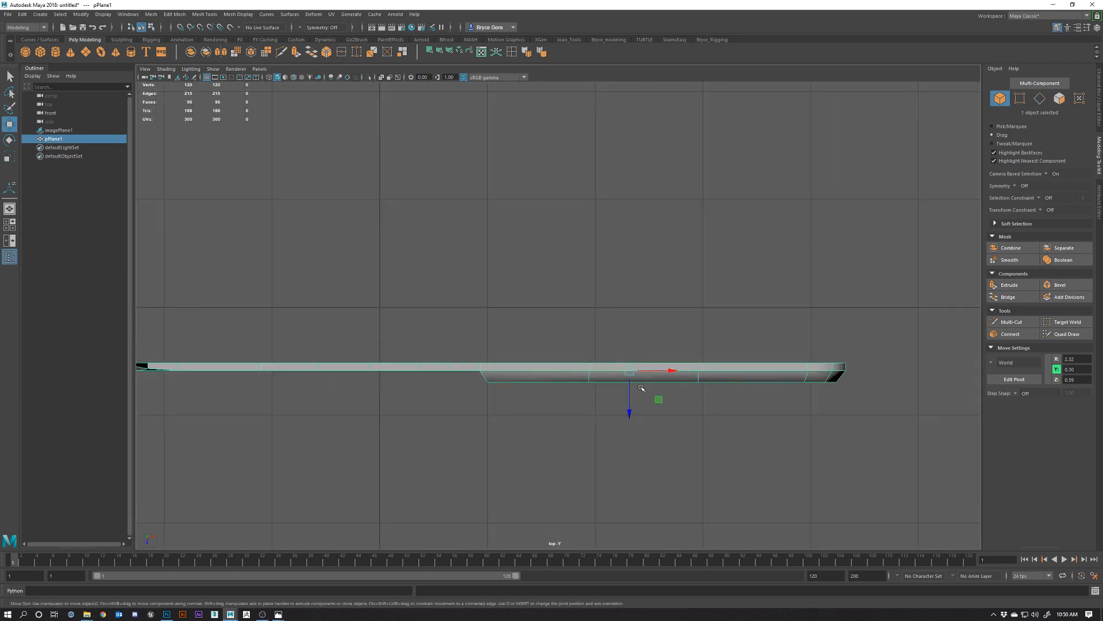
key(d)
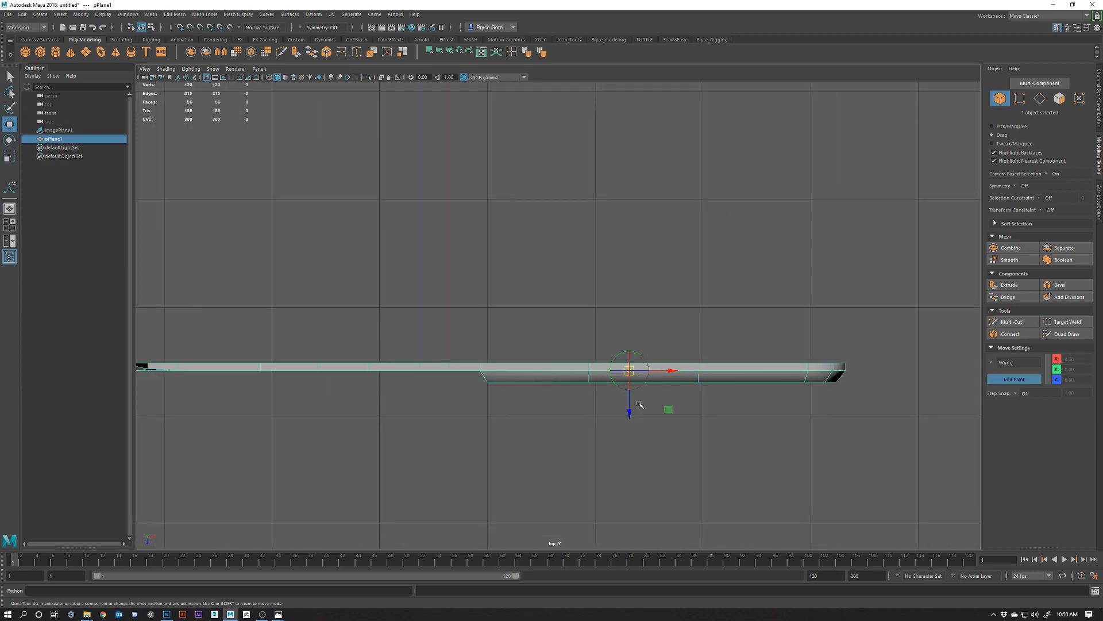
key(v)
drag(630, 372, 591, 348)
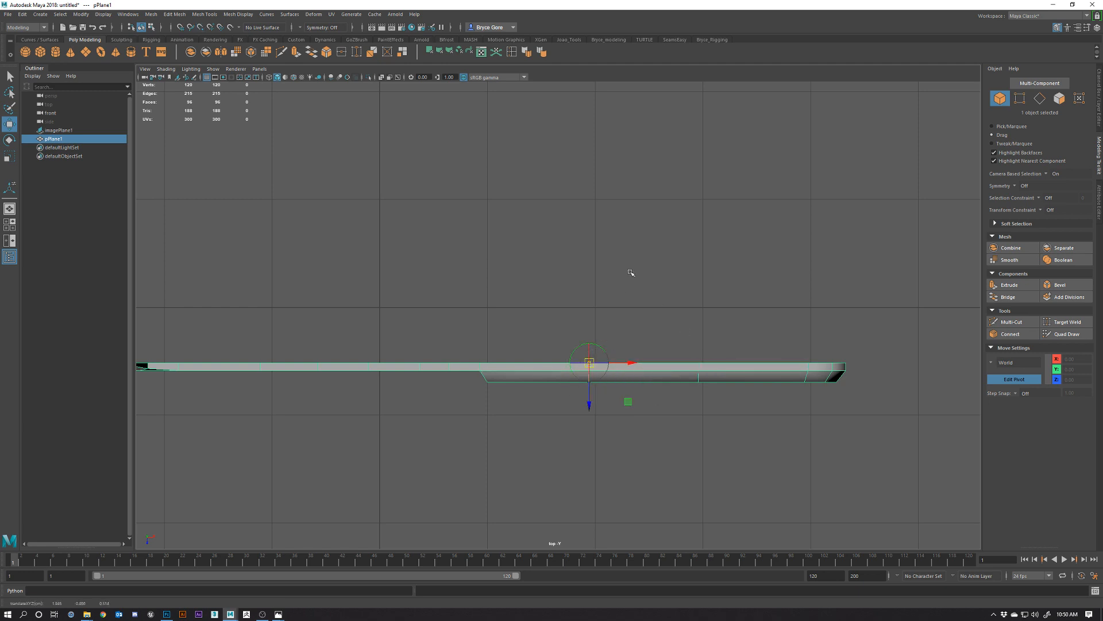
key(space)
key(space)
alt+drag(638, 316, 667, 316)
key(d)
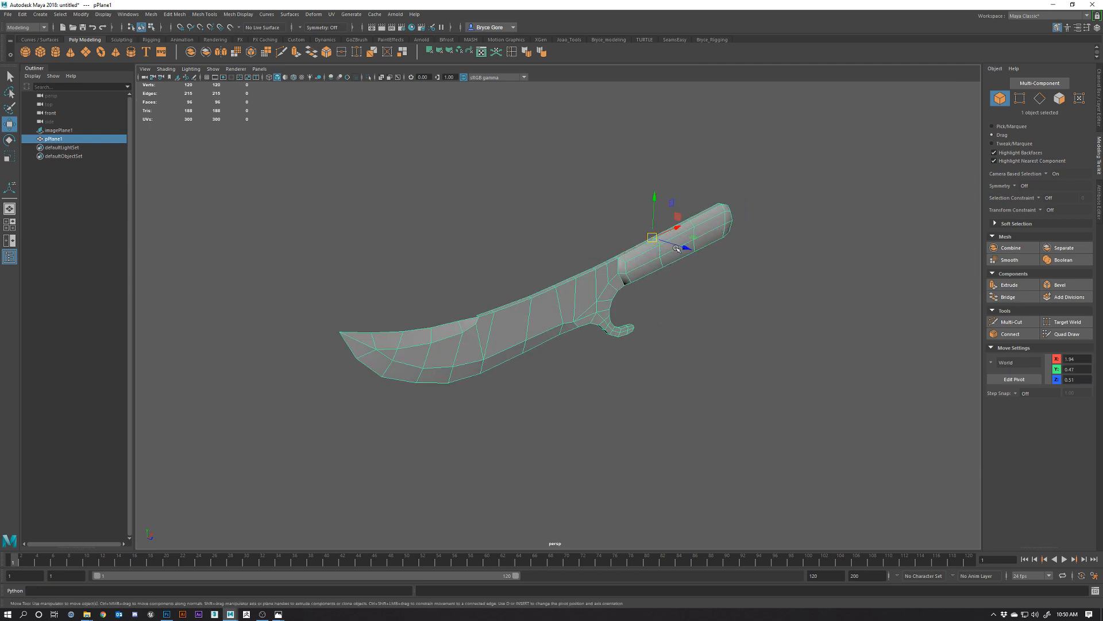
Mirror the knife mesh along Z about its object pivot, with Cut Geometry on and Bridge Border, to create the other half.
key(q)
alt+drag(617, 258, 586, 305)
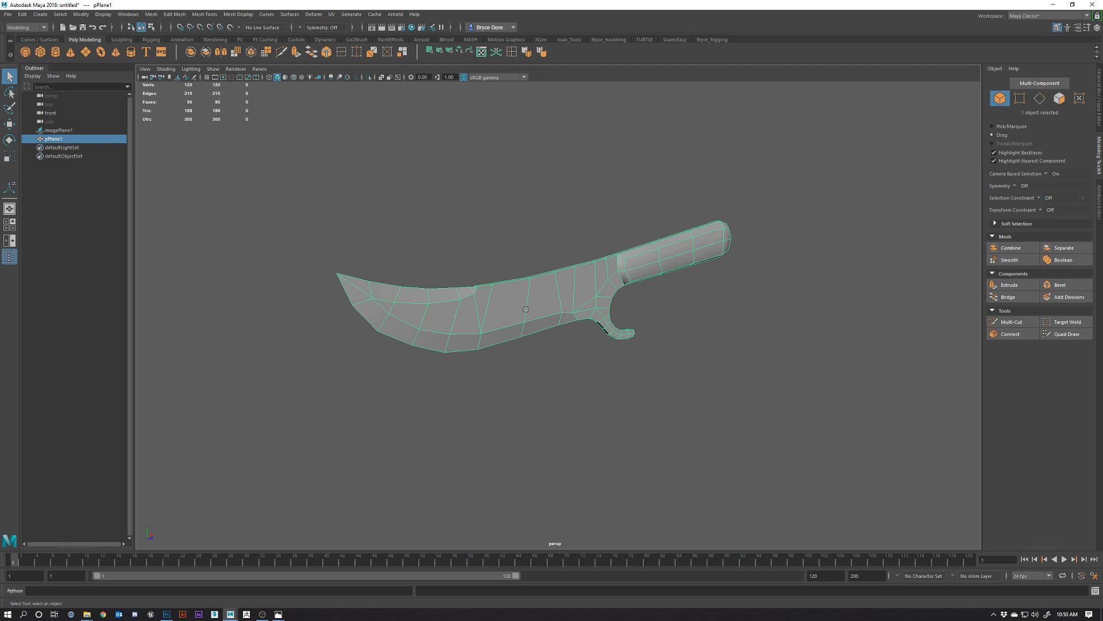
key(w)
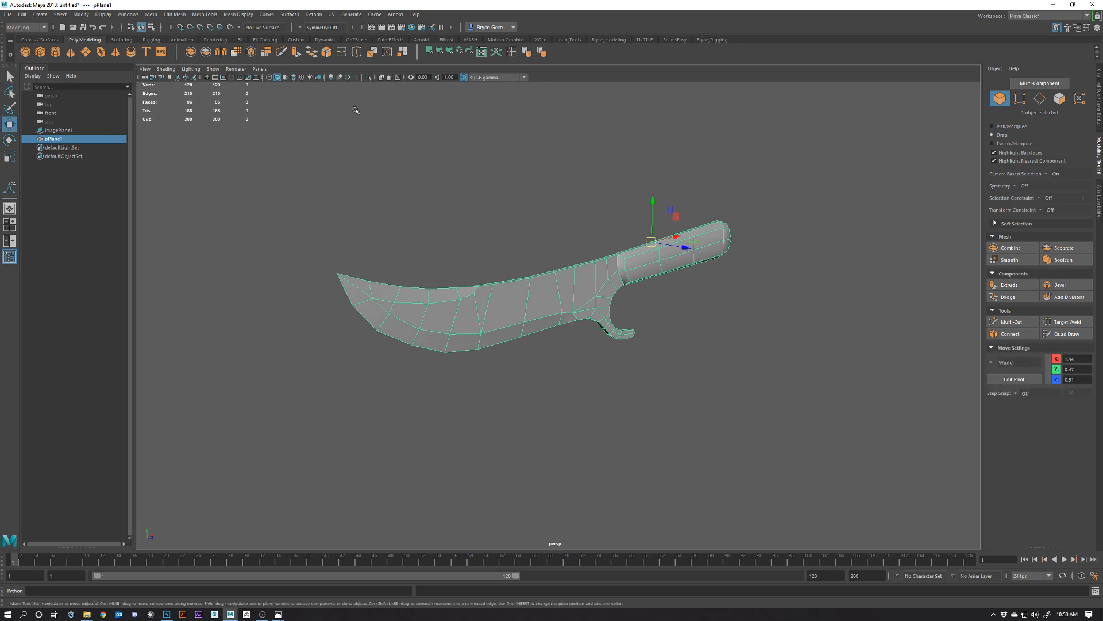
drag(568, 296, 500, 315)
right_drag(646, 246, 552, 287)
click(1009, 128)
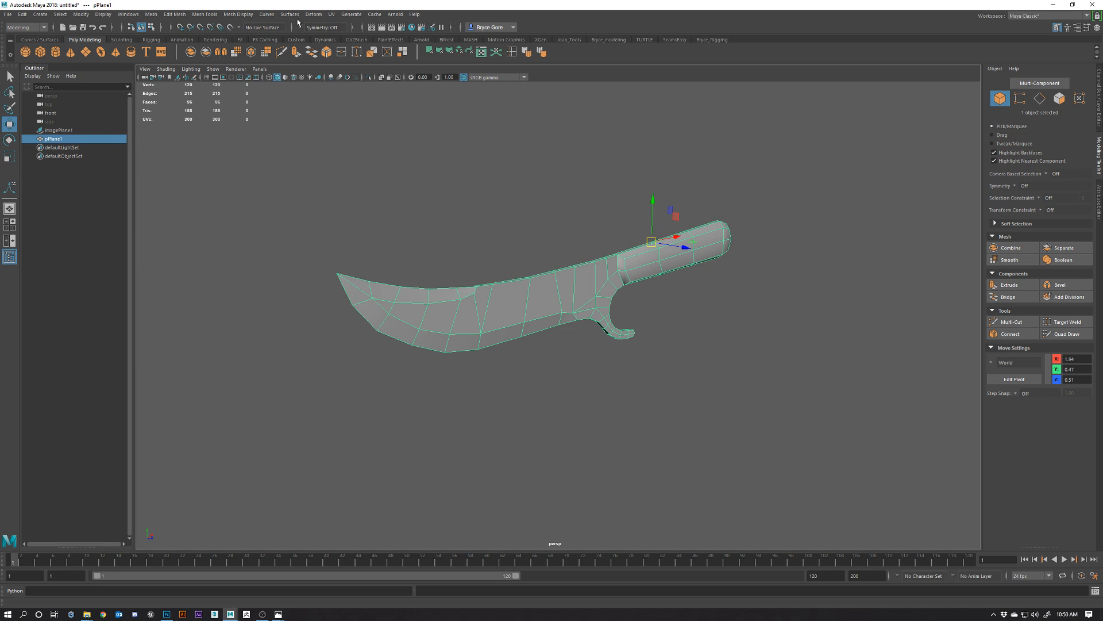
click(224, 54)
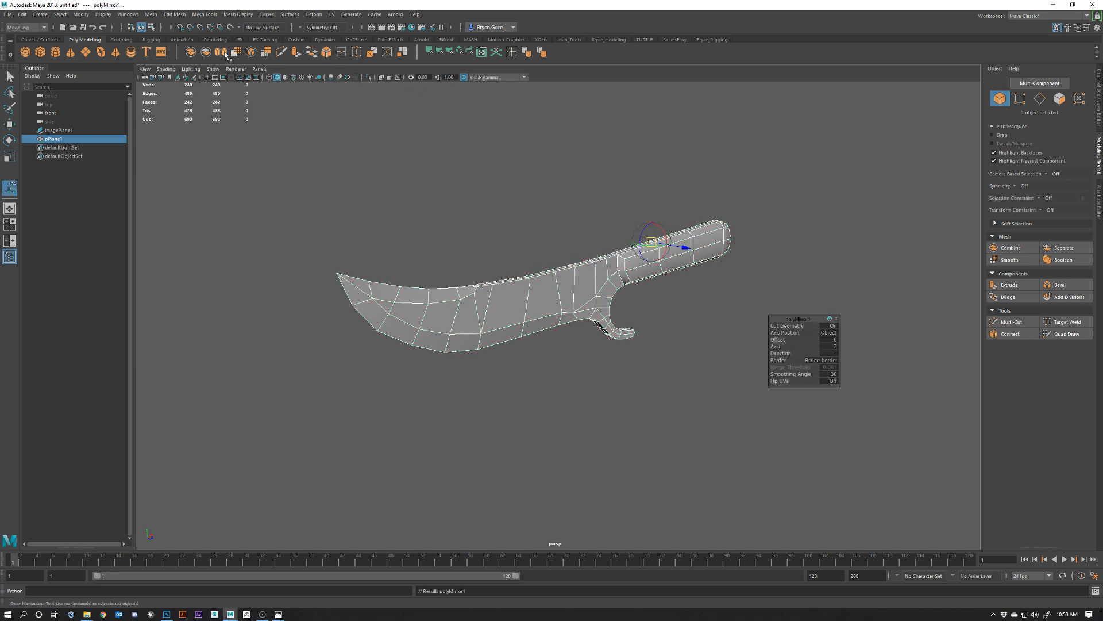
Examine the bridged centre seam along the spine of the mirrored knife.
scroll(546, 322, up, 3)
alt+drag(527, 319, 566, 325)
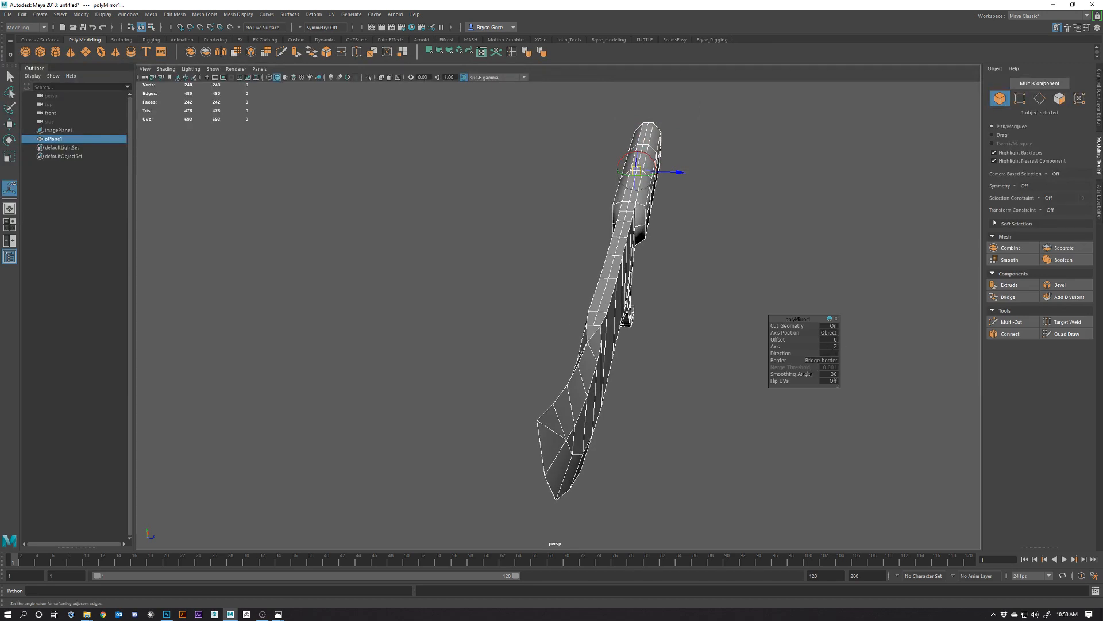
scroll(586, 333, up, 4)
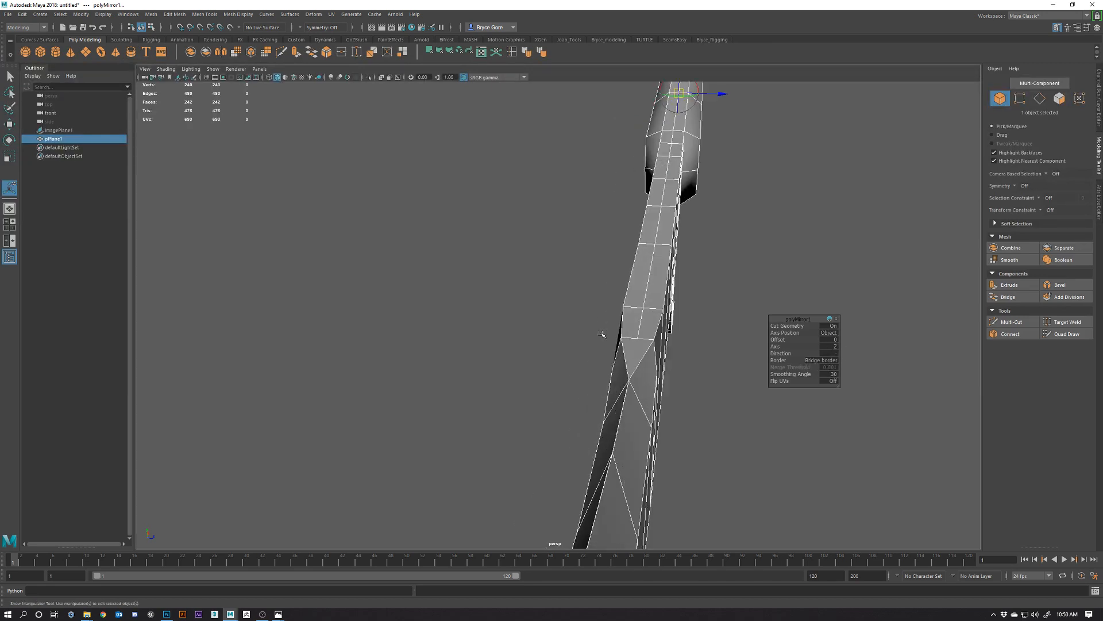
alt+drag(601, 333, 498, 368)
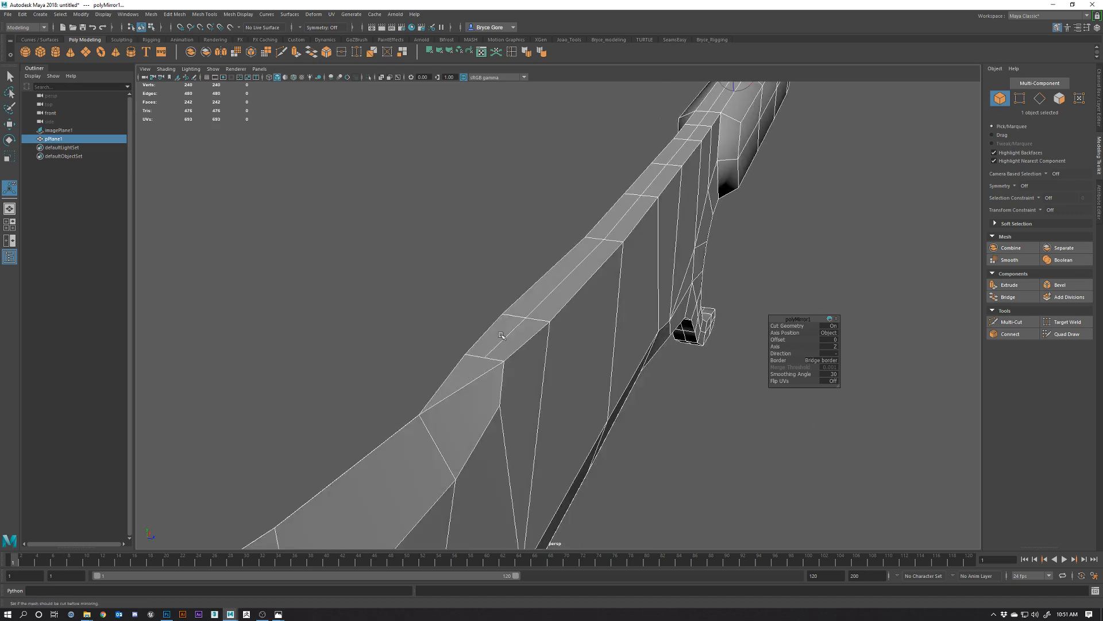
mouse_move(528, 320)
right_down()
mouse_move(554, 310)
mouse_move(545, 320)
right_up()
scroll(722, 396, up, 2)
alt+drag(721, 400, 730, 393)
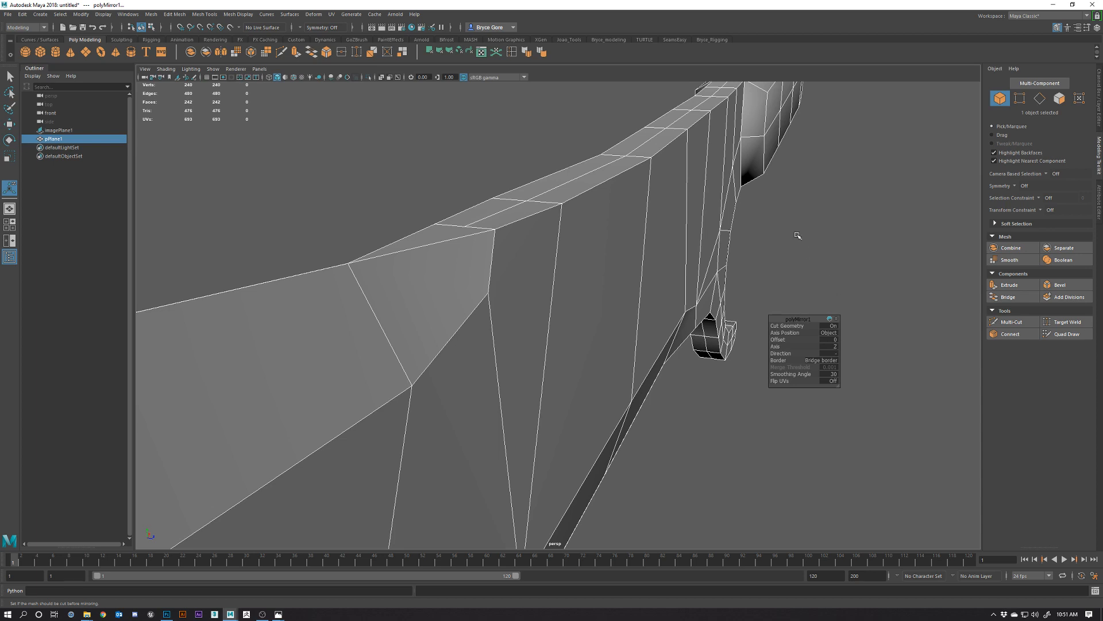
scroll(520, 342, down, 6)
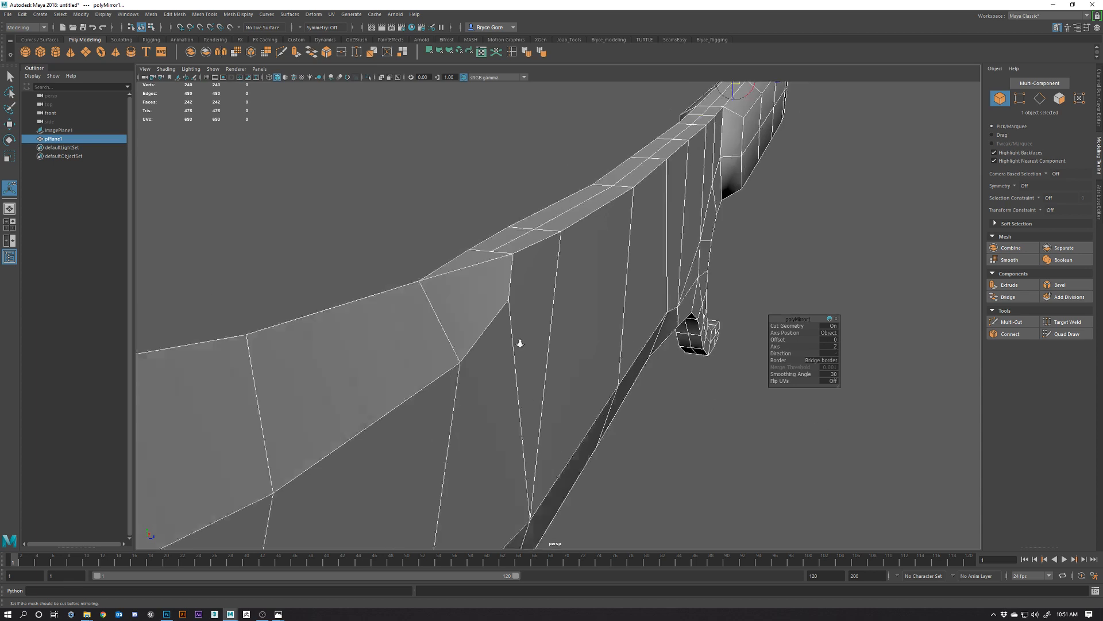
alt+drag(603, 365, 569, 319)
Try shifting a centre seam edge loop along the spine sideways to test for a duplicate loop, and undo the move.
right_drag(568, 288, 599, 272)
click(633, 419)
scroll(564, 270, up, 5)
click(569, 259)
key(w)
alt+drag(569, 259, 619, 266)
right_drag(618, 265, 617, 240)
double_click(615, 300)
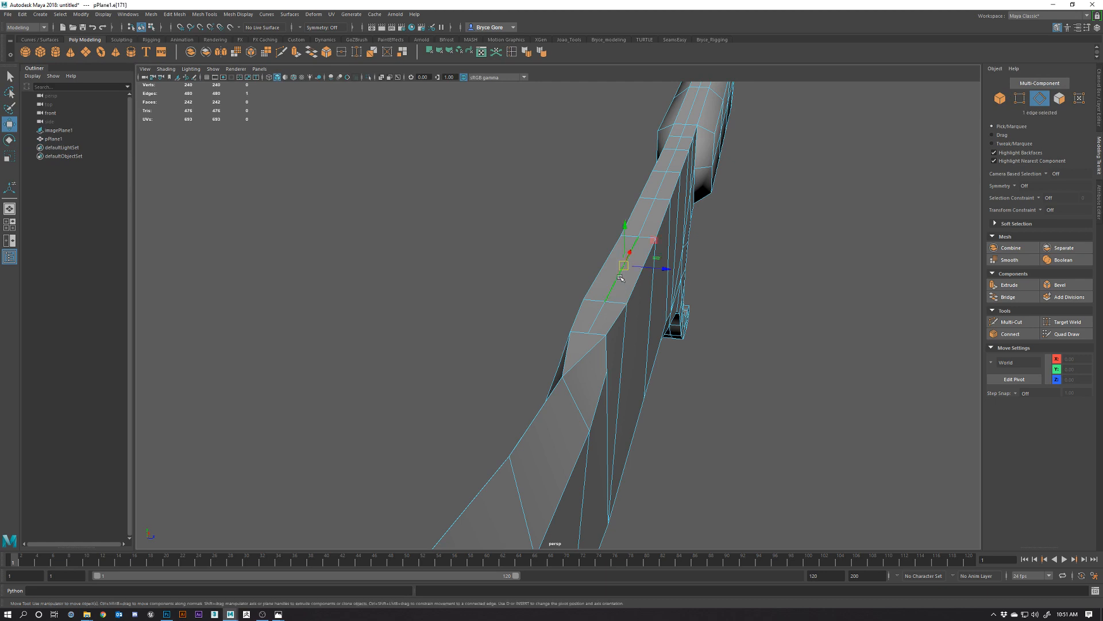
alt+drag(618, 299, 716, 357)
mouse_move(698, 251)
mouse_down()
mouse_move(744, 255)
mouse_move(681, 252)
mouse_up()
key(ctrl+z)
alt+drag(756, 365, 589, 311)
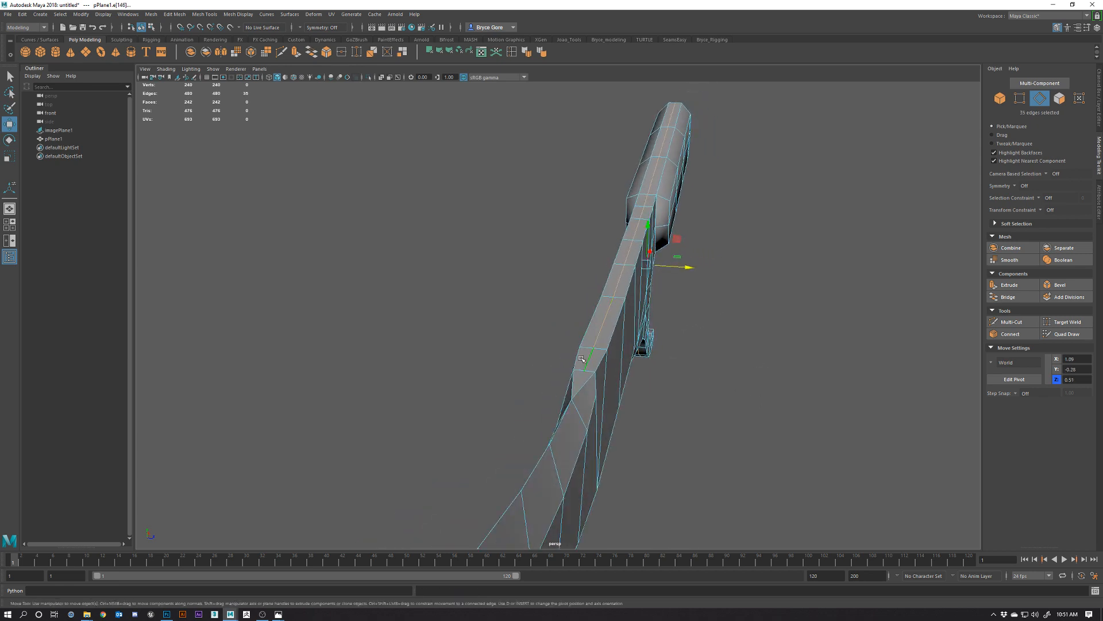
Select centre seam vertices on the spine and try moving a single one sideways to test for overlapping vertices.
right_drag(592, 362, 579, 366)
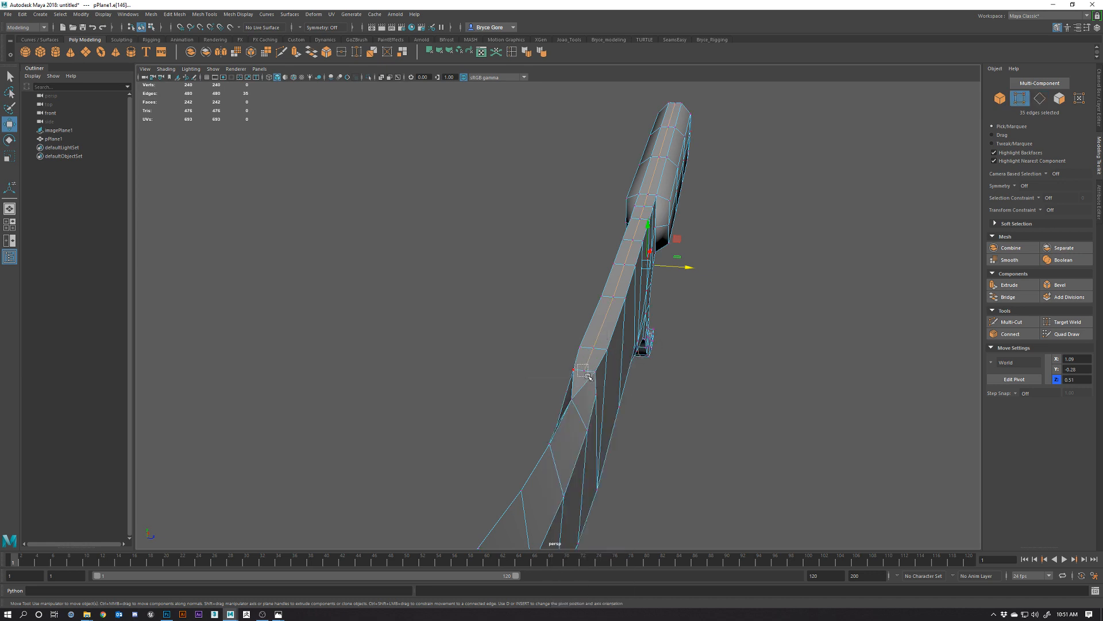
drag(587, 375, 588, 376)
shift+click(598, 351)
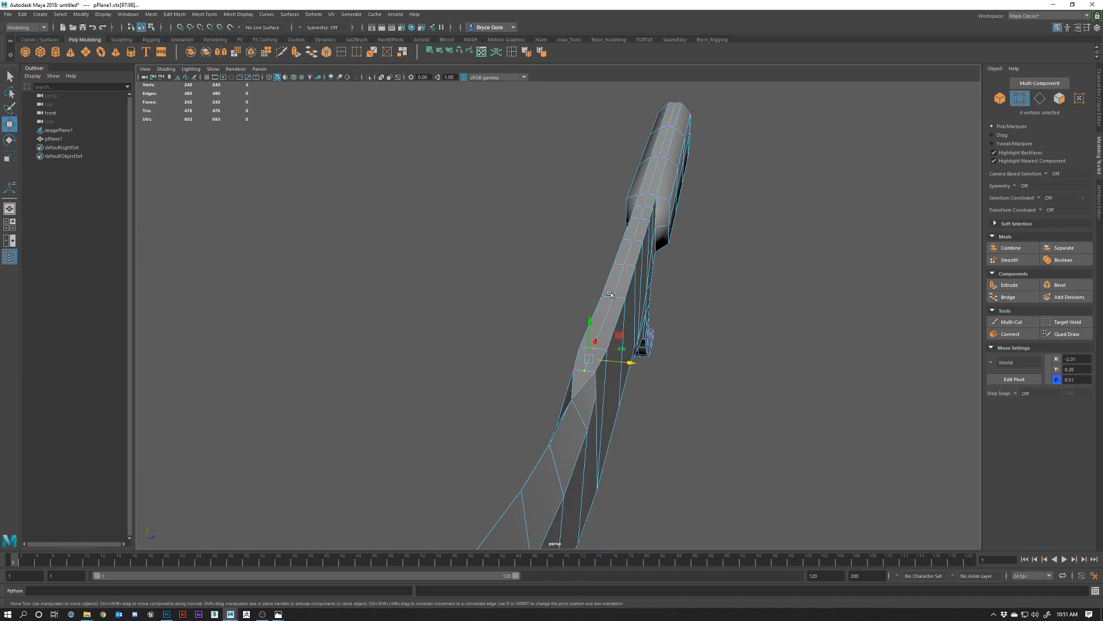
drag(610, 293, 618, 303)
scroll(618, 301, up, 5)
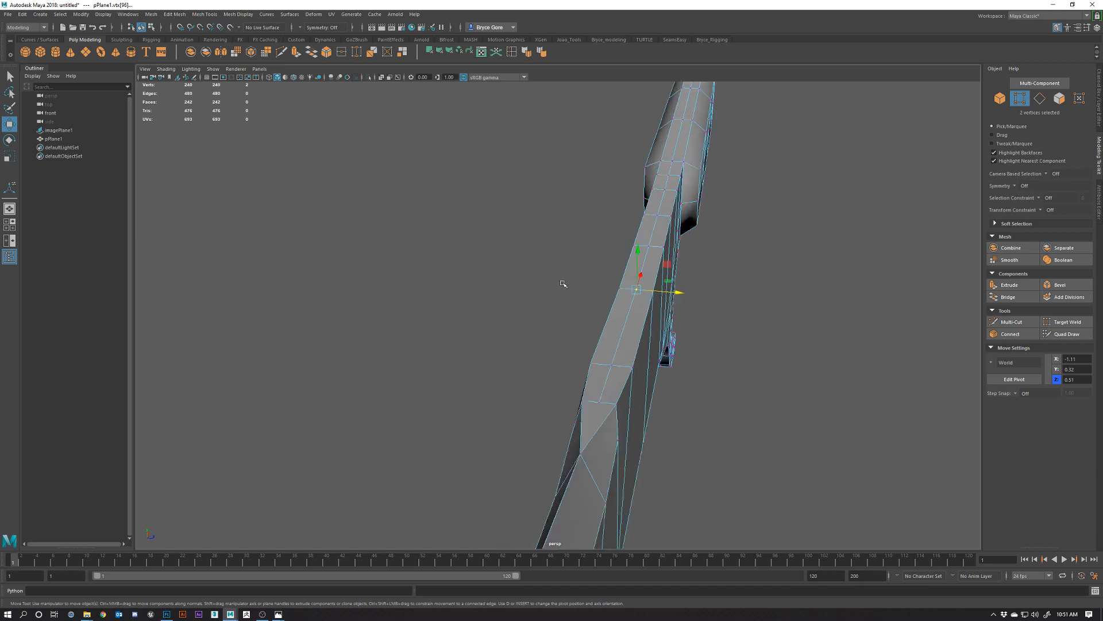
drag(791, 262, 771, 256)
Delete one of the overlapping centre edge loops running along the knife's spine.
right_drag(769, 306, 751, 284)
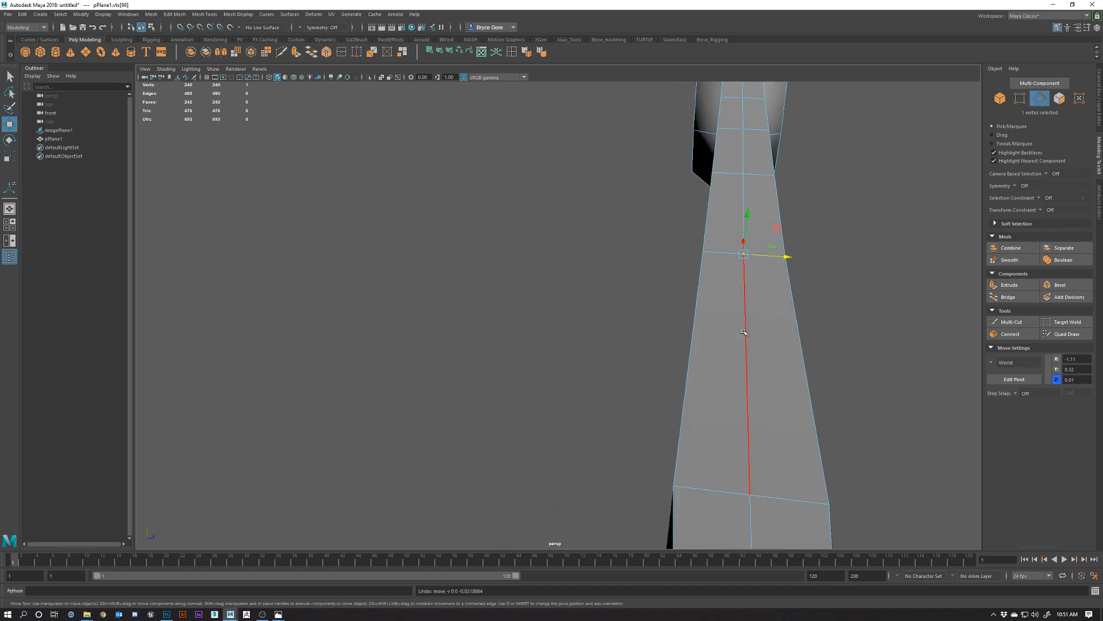
double_click(748, 318)
alt+drag(748, 317, 724, 355)
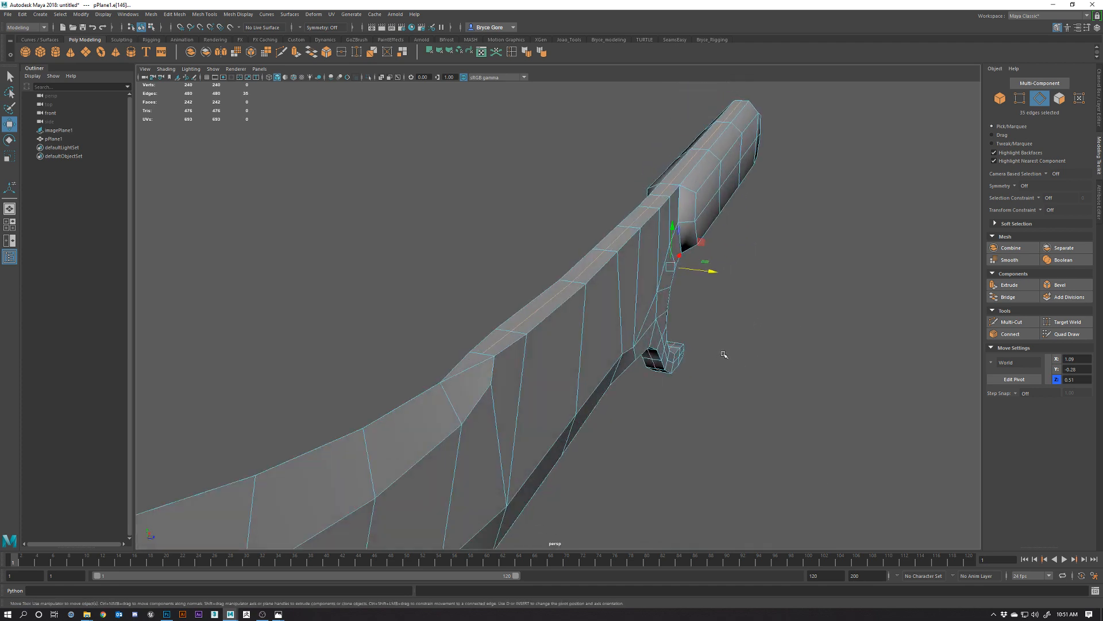
key(Delete)
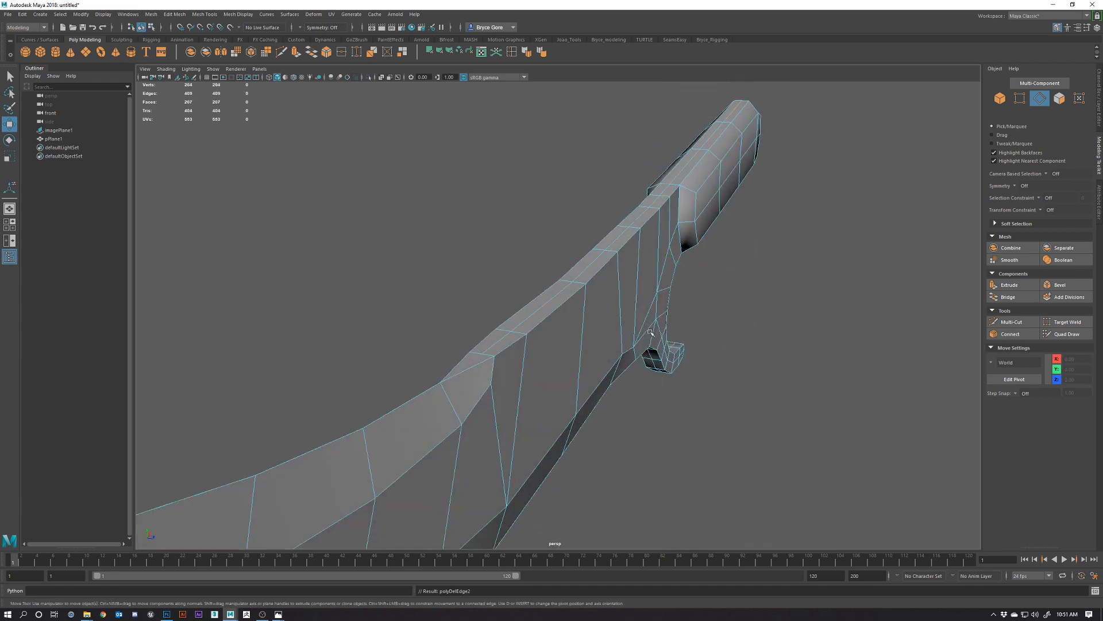
Try moving the remaining centre loop along the spine sideways, and undo the move.
double_click(546, 304)
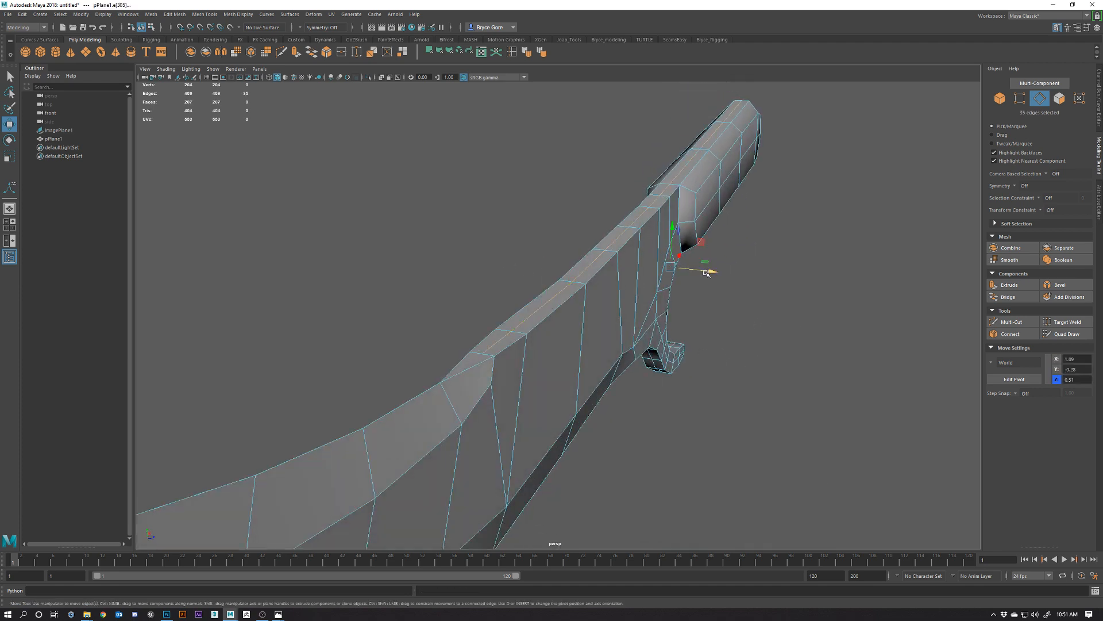
drag(707, 272, 707, 271)
key(ctrl+z)
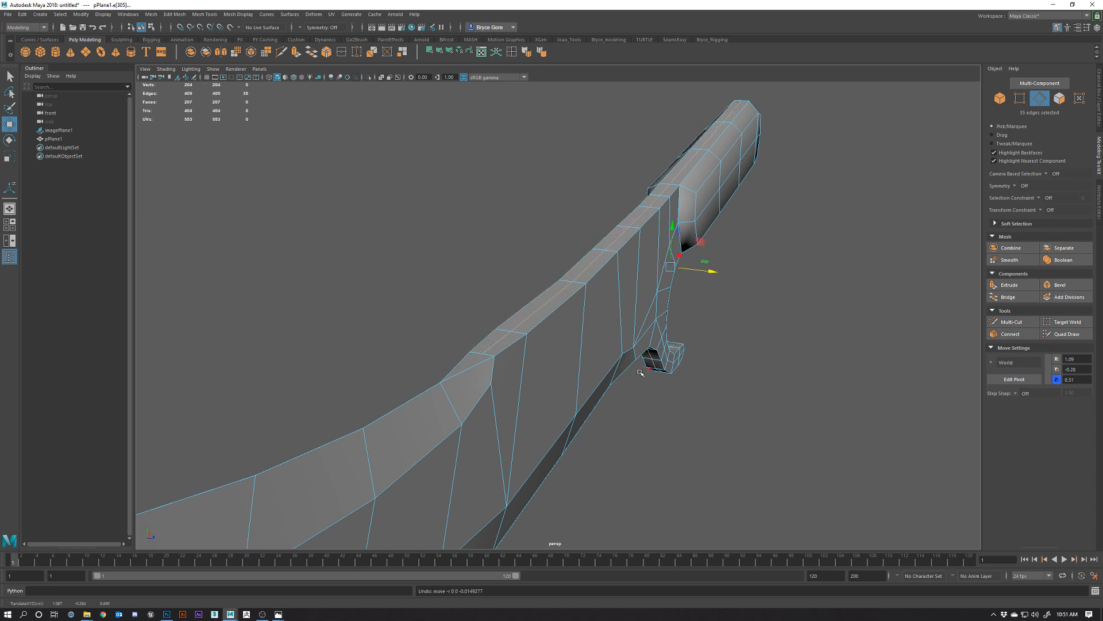
alt+drag(640, 373, 662, 335)
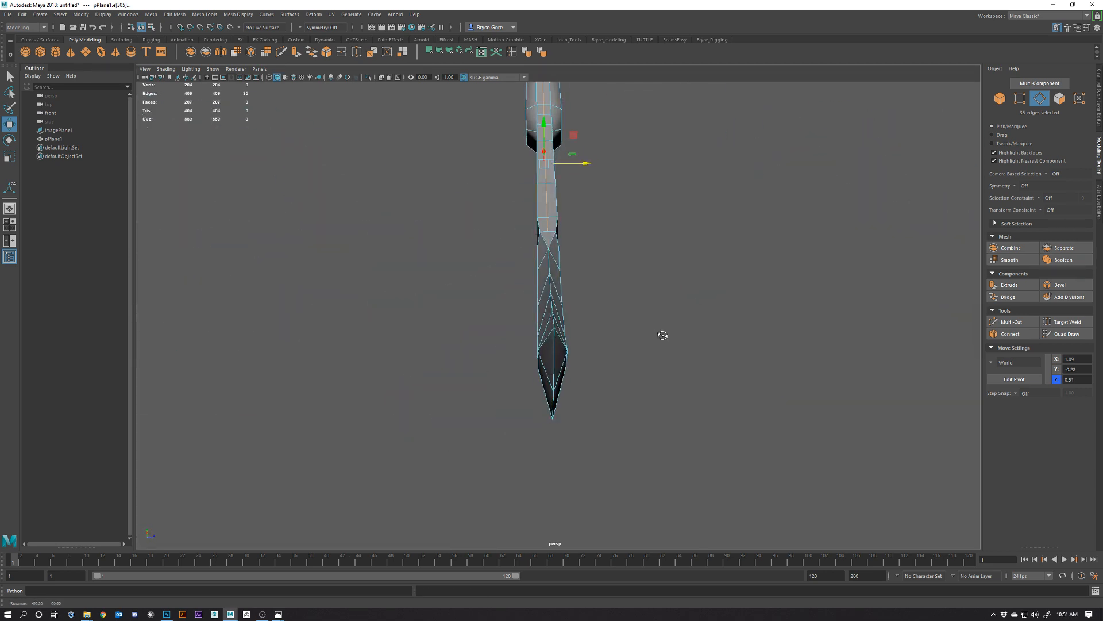
Try deleting and shifting the overlapping edge loops around the blade's sharp edge, and undo the changes.
double_click(550, 282)
mouse_move(549, 282)
alt+mouse_down()
mouse_move(460, 253)
mouse_move(454, 296)
mouse_move(556, 276)
mouse_move(573, 286)
mouse_move(554, 273)
mouse_move(586, 313)
mouse_move(609, 301)
mouse_move(648, 311)
mouse_move(596, 320)
mouse_move(566, 284)
alt+mouse_up()
key(Delete)
key(ctrl+z)
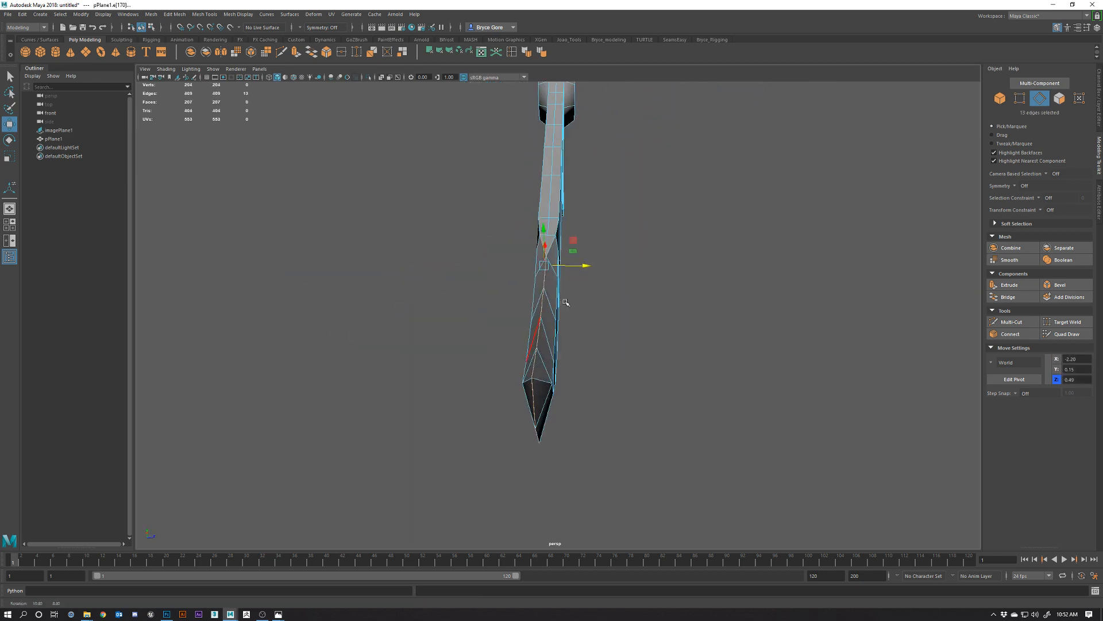
double_click(547, 271)
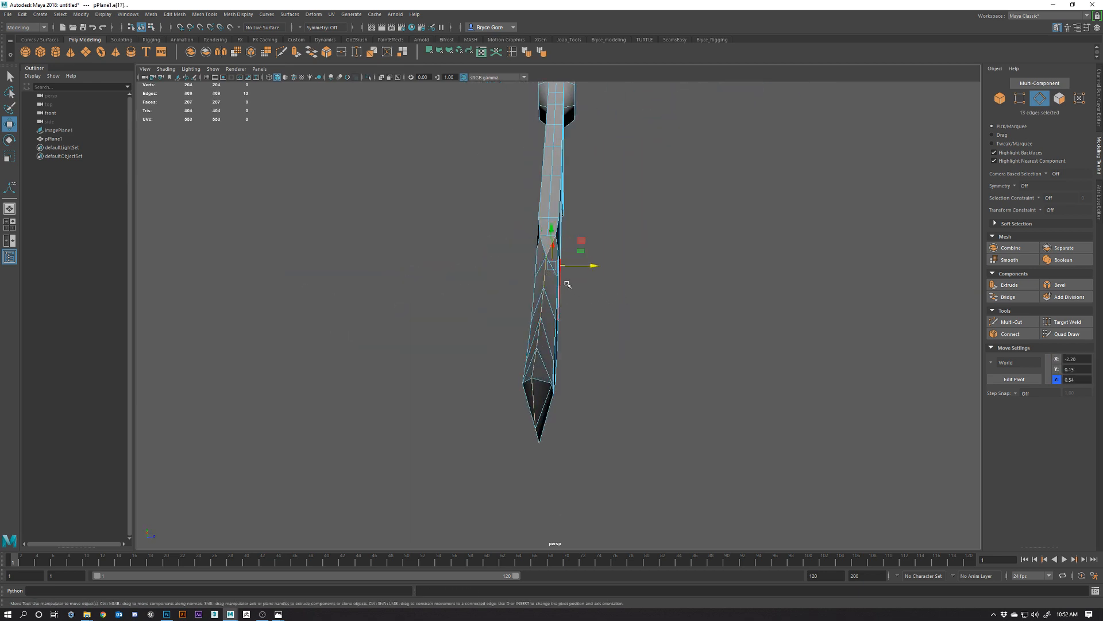
key(ctrl+z)
key(ctrl+z)
key(ctrl+z)
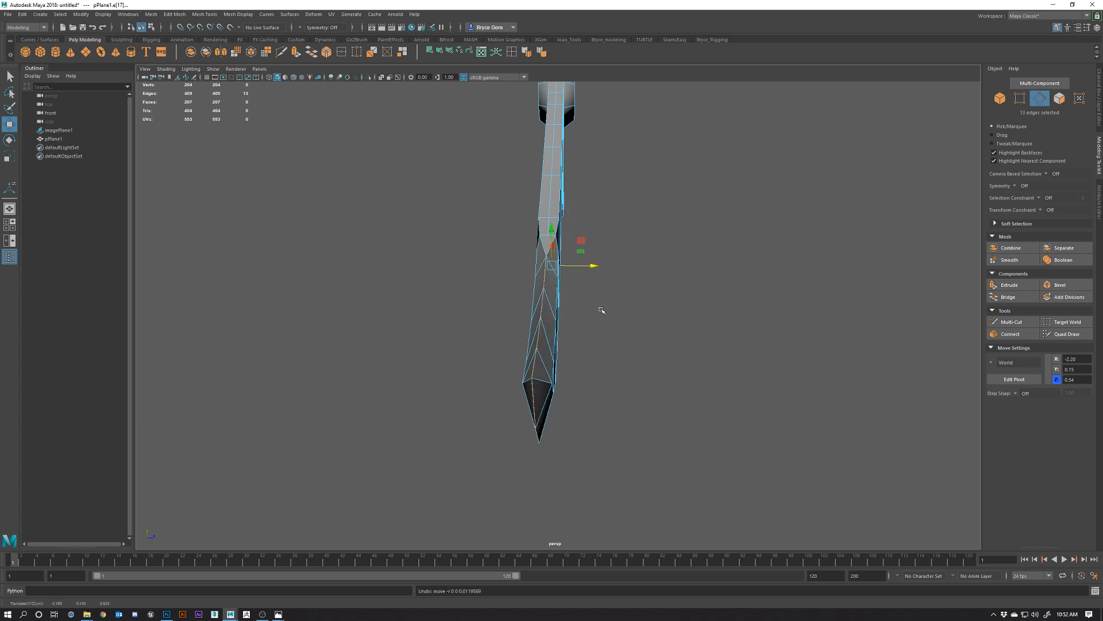
Merge the overlapping vertex pairs along the blade's upper sharp edge up to the tip, with a distance threshold of 0.01.
alt+drag(602, 311, 451, 299)
right_drag(501, 263, 513, 255)
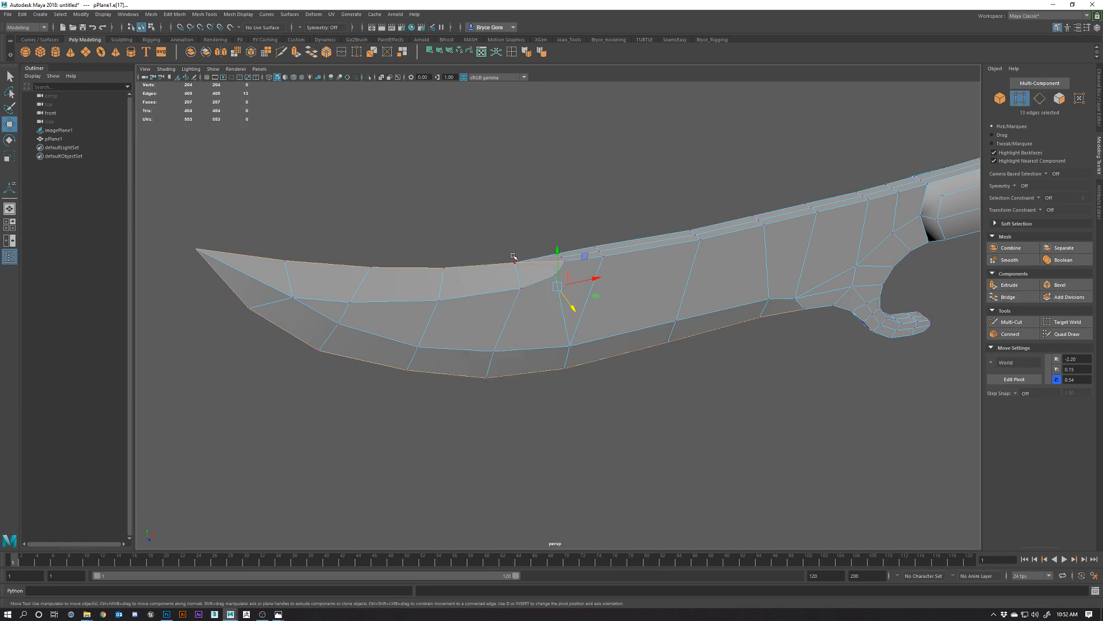
drag(520, 261, 490, 276)
drag(418, 220, 444, 240)
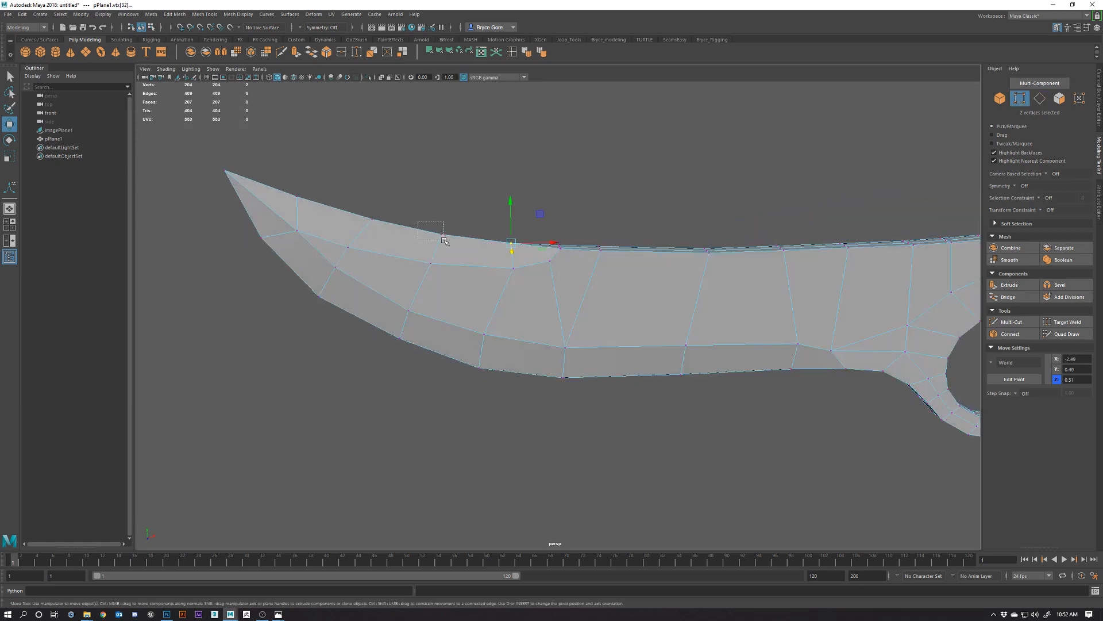
shift+drag(357, 195, 388, 227)
shift+drag(281, 172, 313, 200)
shift+drag(238, 179, 239, 180)
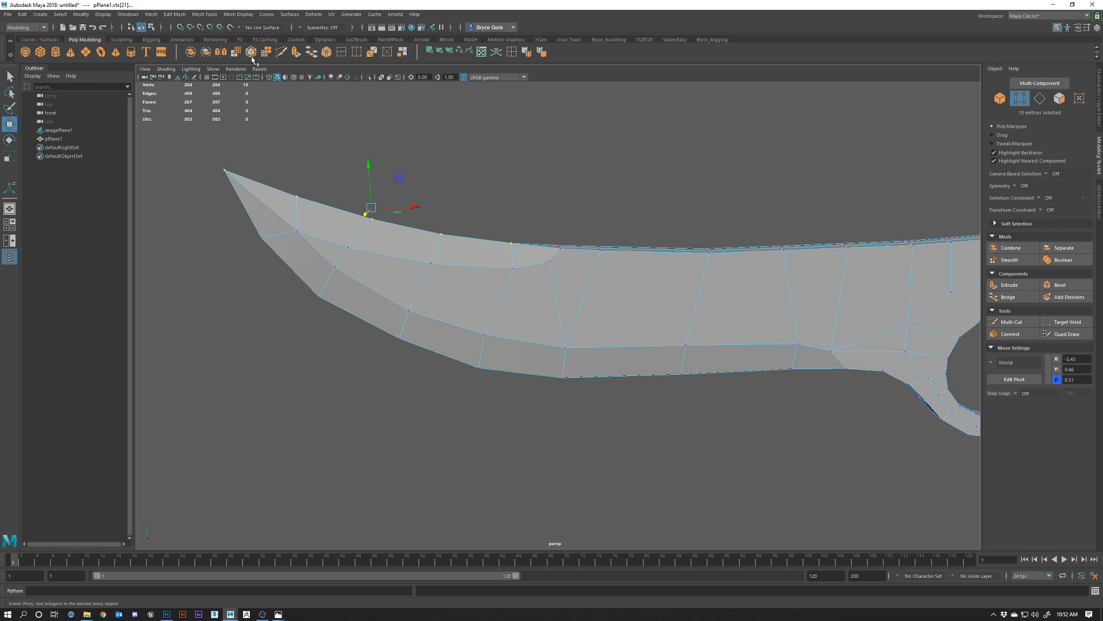
click(384, 57)
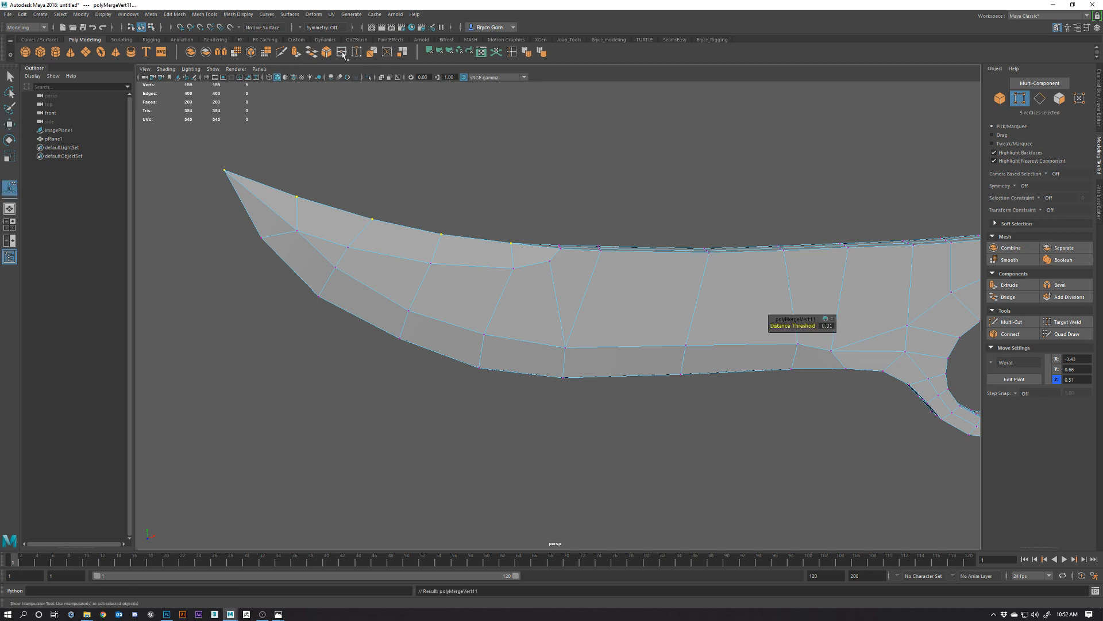
Try moving a merged vertex and an edge on the blade's upper sharp edge to check the weld.
alt+drag(460, 357, 503, 332)
key(w)
click(476, 319)
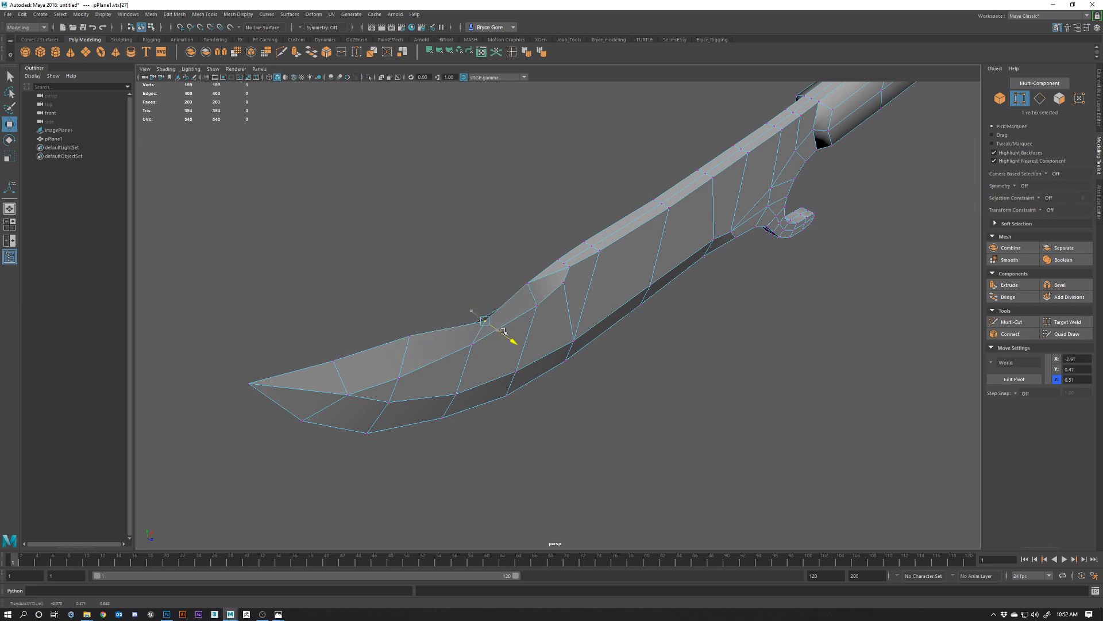
key(ctrl+z)
right_drag(504, 304, 504, 279)
click(502, 296)
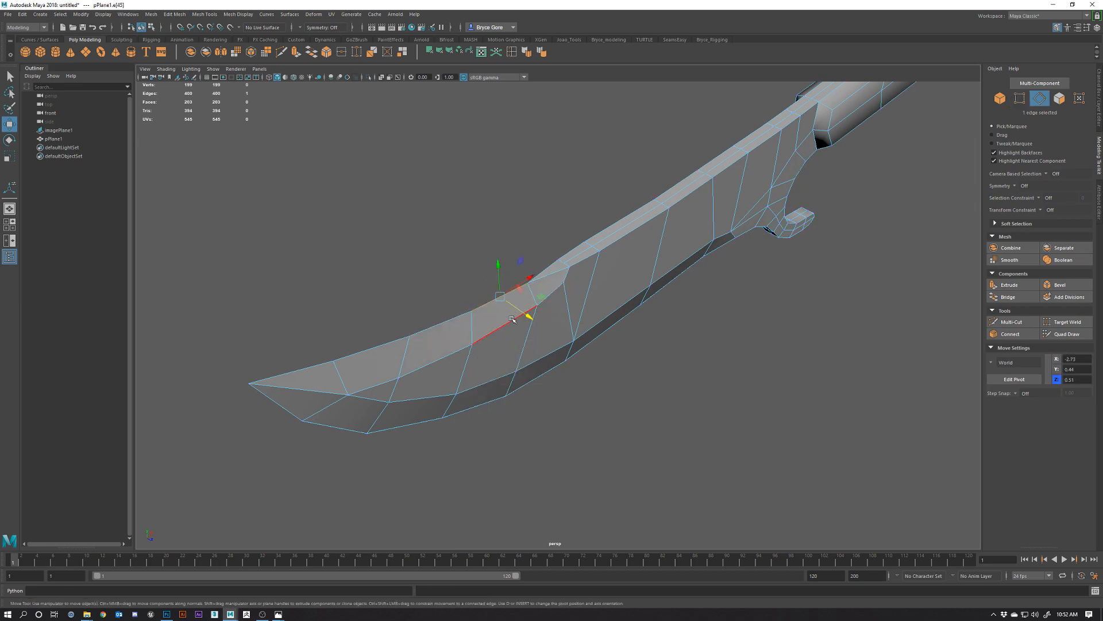
drag(515, 308, 530, 318)
key(f)
Merge the overlapping vertex pairs along the blade's lower cutting edge, from near the tip to just before the guard.
right_drag(532, 293, 253, 241)
drag(273, 234, 333, 302)
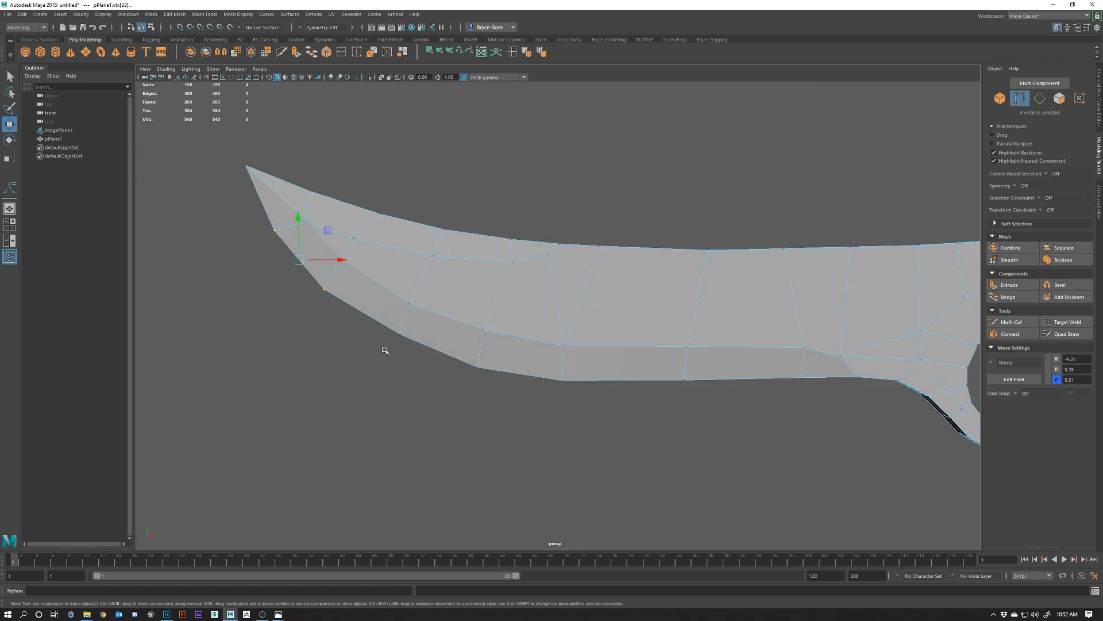
shift+drag(474, 363, 592, 385)
shift+drag(809, 391, 797, 390)
key(space)
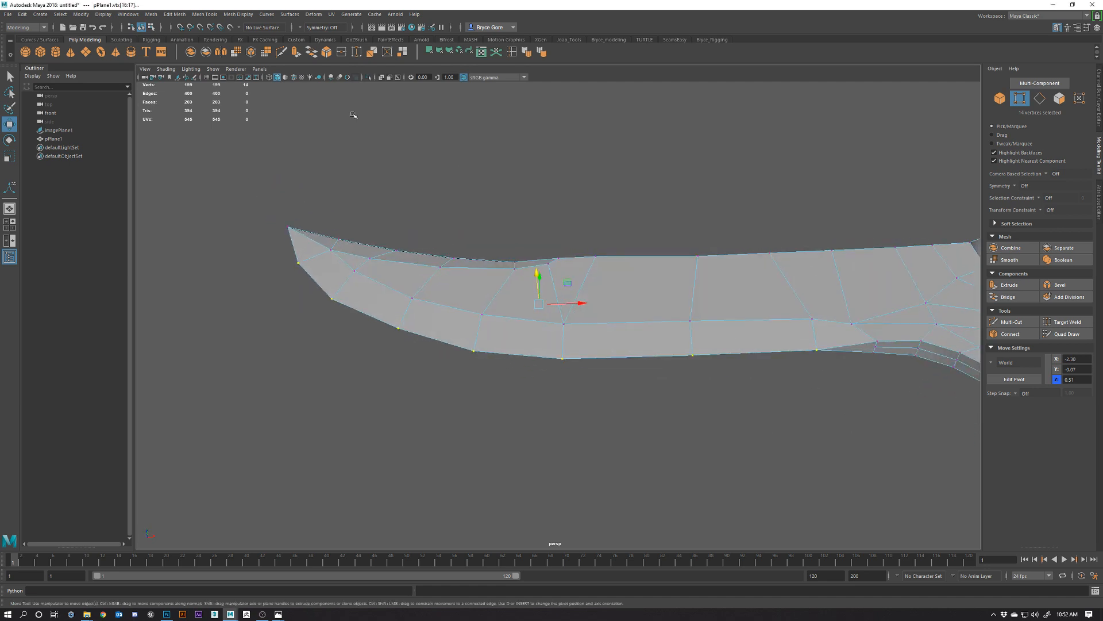
click(341, 55)
Try moving an edge on the blade's lower cutting edge to check the weld, and undo the move.
right_drag(704, 348, 635, 364)
click(625, 362)
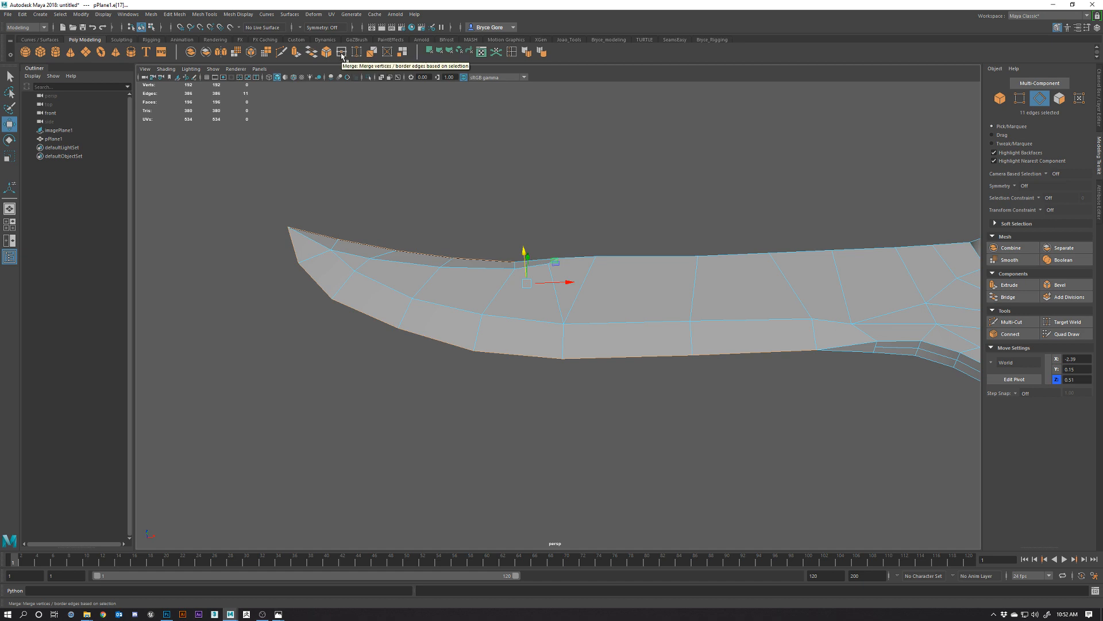
click(617, 357)
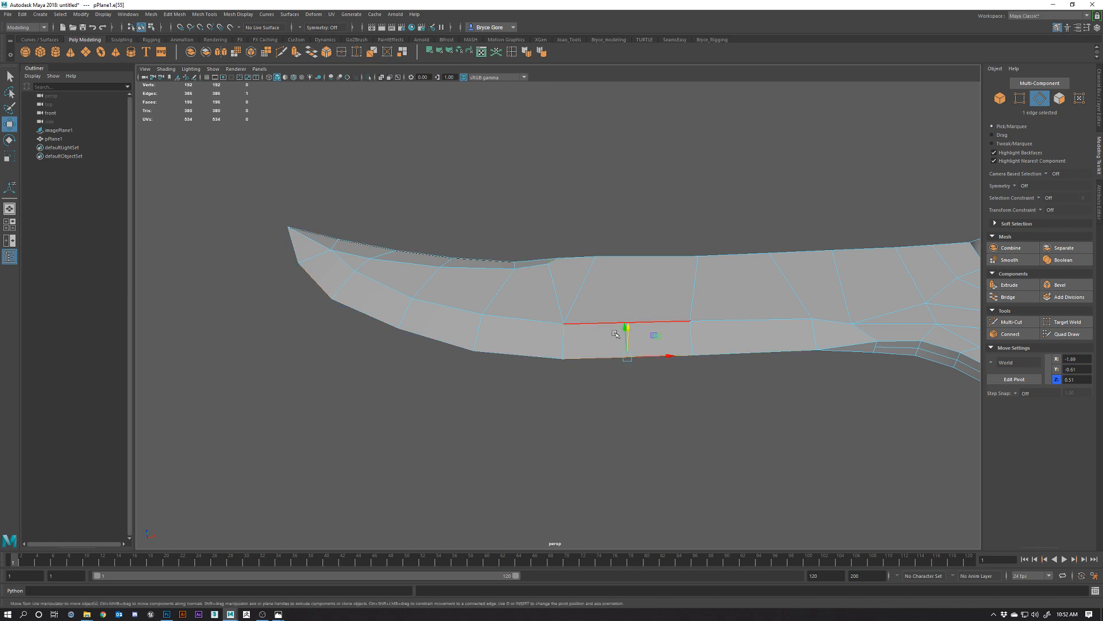
drag(630, 337, 635, 346)
key(ctrl+z)
Examine the complete shaded knife from several angles, checking the blade's merged edges and bevels.
alt+right_drag(827, 421, 620, 352)
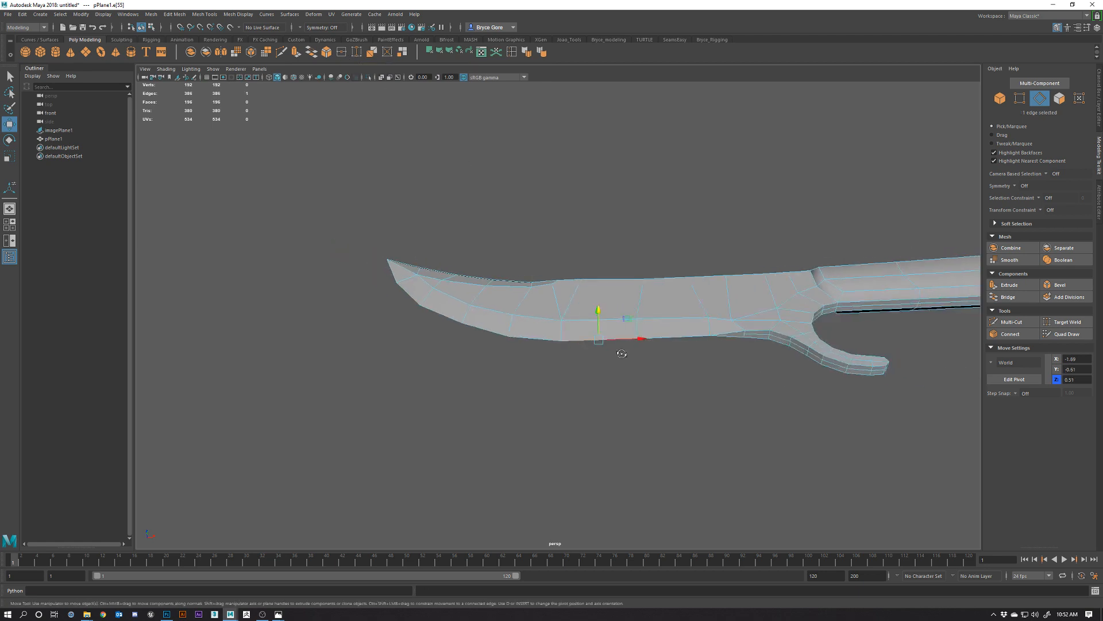
alt+drag(621, 352, 660, 414)
right_drag(684, 286, 727, 275)
alt+right_drag(743, 443, 726, 387)
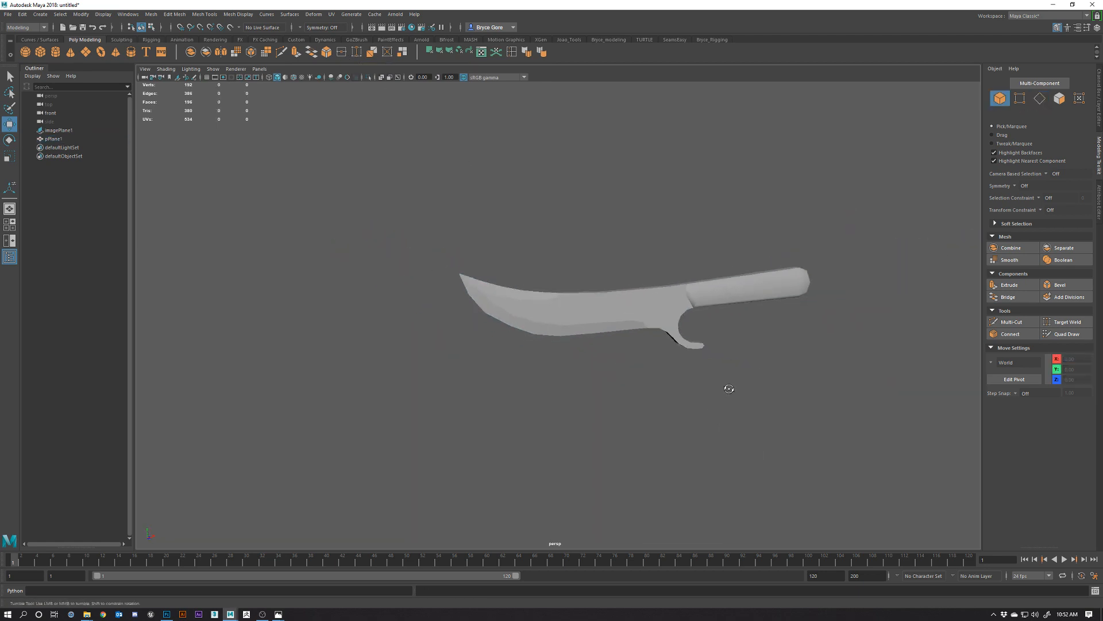
alt+drag(726, 387, 424, 362)
alt+right_drag(424, 362, 980, 401)
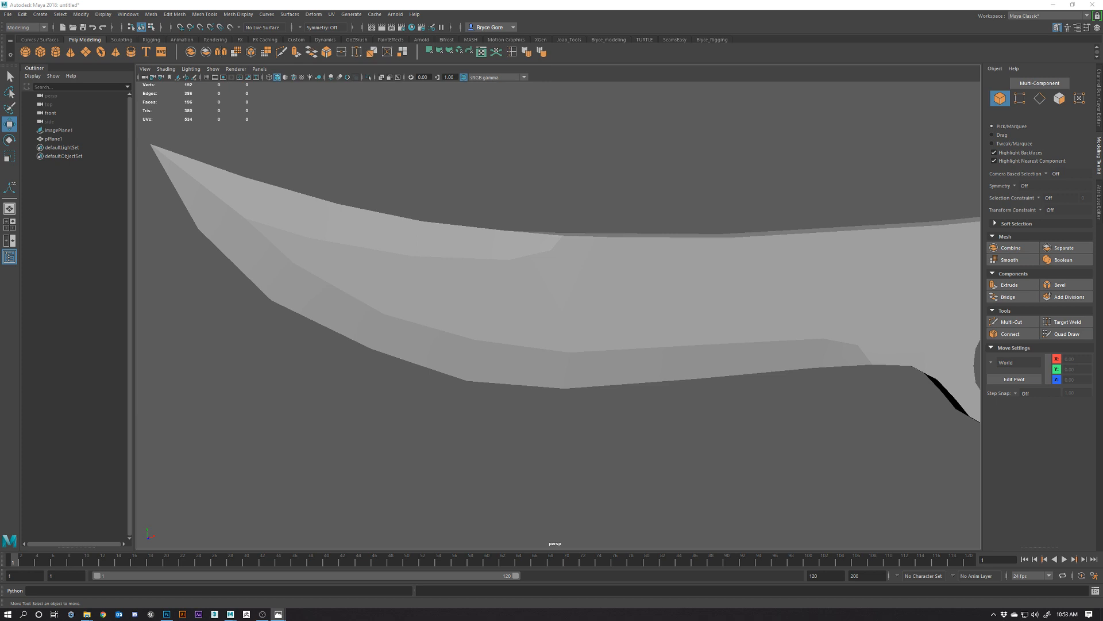
alt+drag(725, 293, 635, 296)
click(635, 296)
alt+drag(653, 338, 609, 278)
alt+right_drag(608, 278, 530, 288)
mouse_move(530, 287)
alt+mouse_down()
mouse_move(599, 318)
mouse_move(517, 270)
alt+mouse_up()
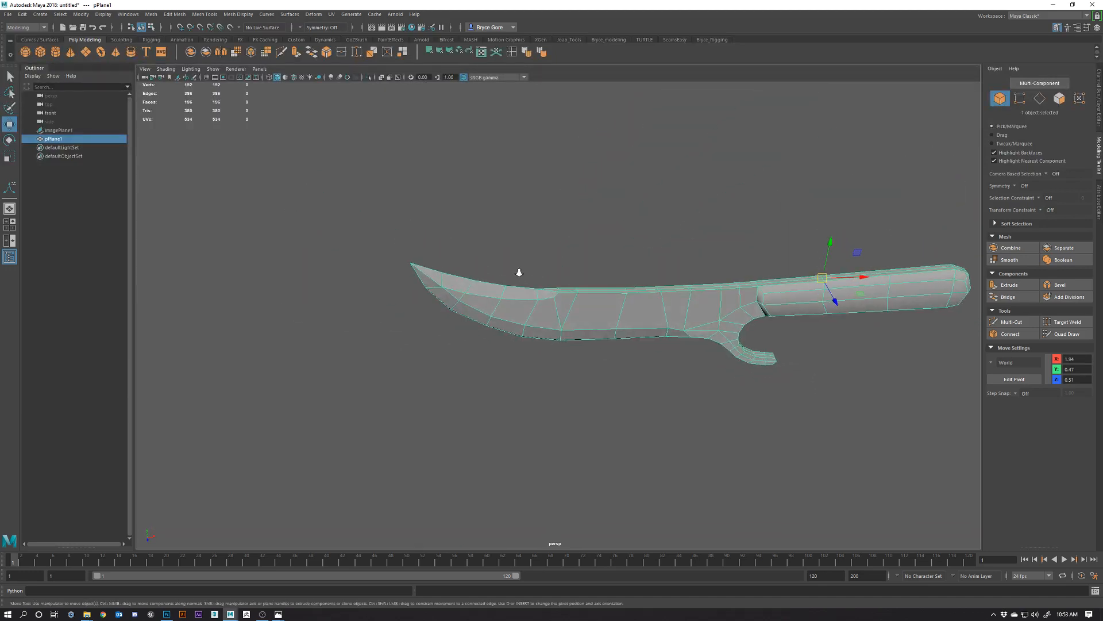
Raise the vertex on the blade's upper edge near the end of the tip bevel slightly.
alt+right_drag(517, 271, 477, 234)
drag(470, 205, 535, 247)
mouse_move(523, 202)
mouse_down()
mouse_move(556, 210)
mouse_move(517, 183)
mouse_up()
mouse_move(560, 251)
alt+mouse_down()
mouse_move(566, 270)
mouse_move(547, 292)
mouse_move(570, 248)
alt+mouse_up()
Show the Ref layer in the front view and fit the selected upper-edge vertex to the reference outline.
key(space)
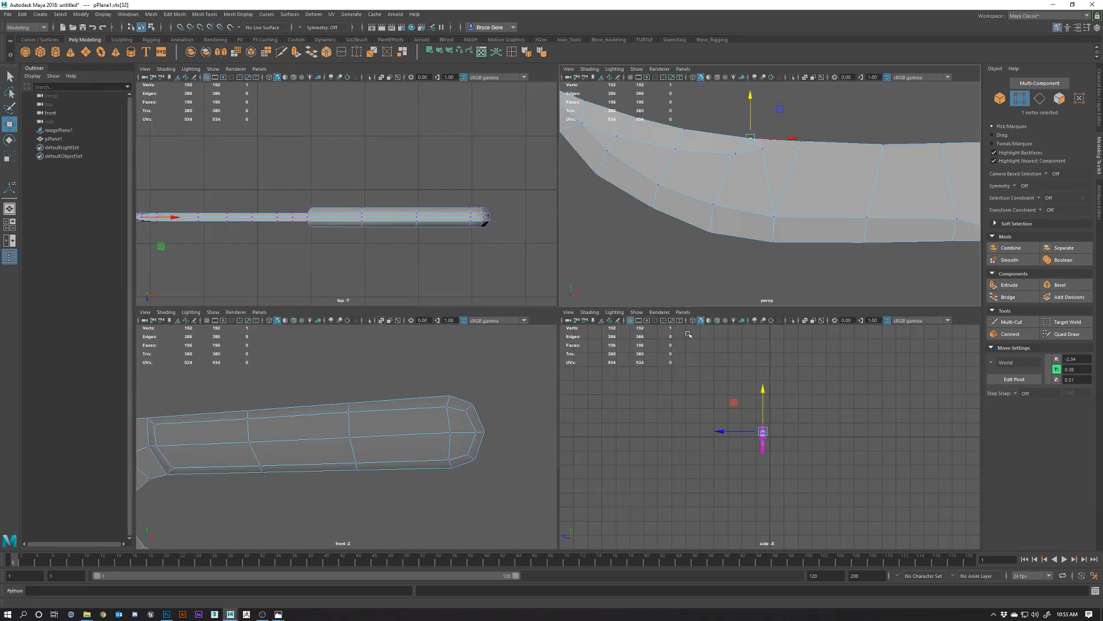
key(space)
key(a)
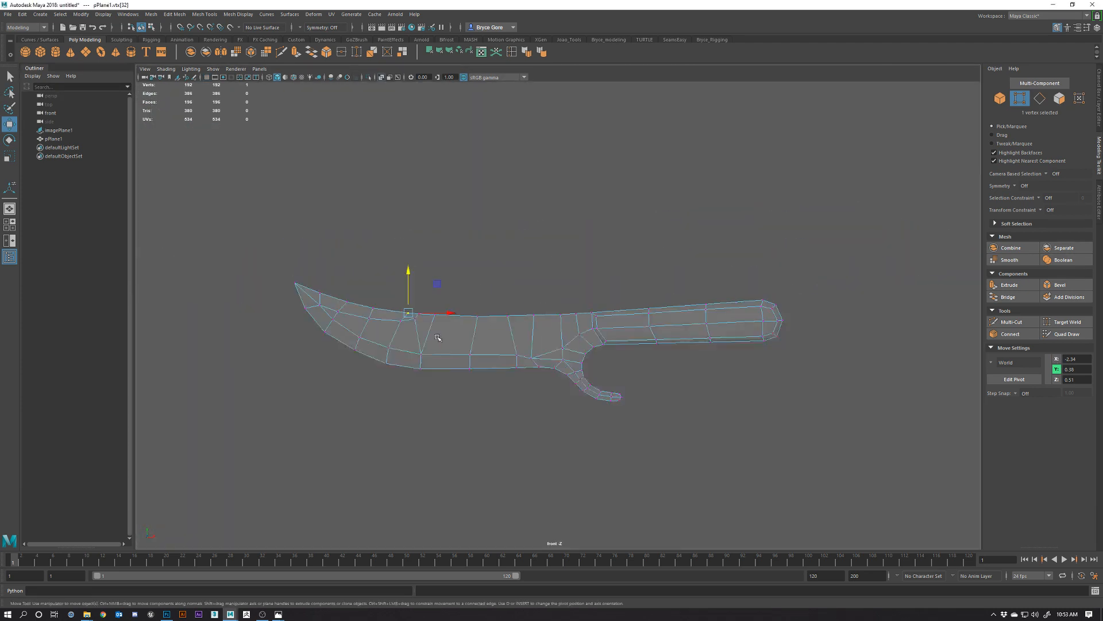
scroll(434, 341, up, 5)
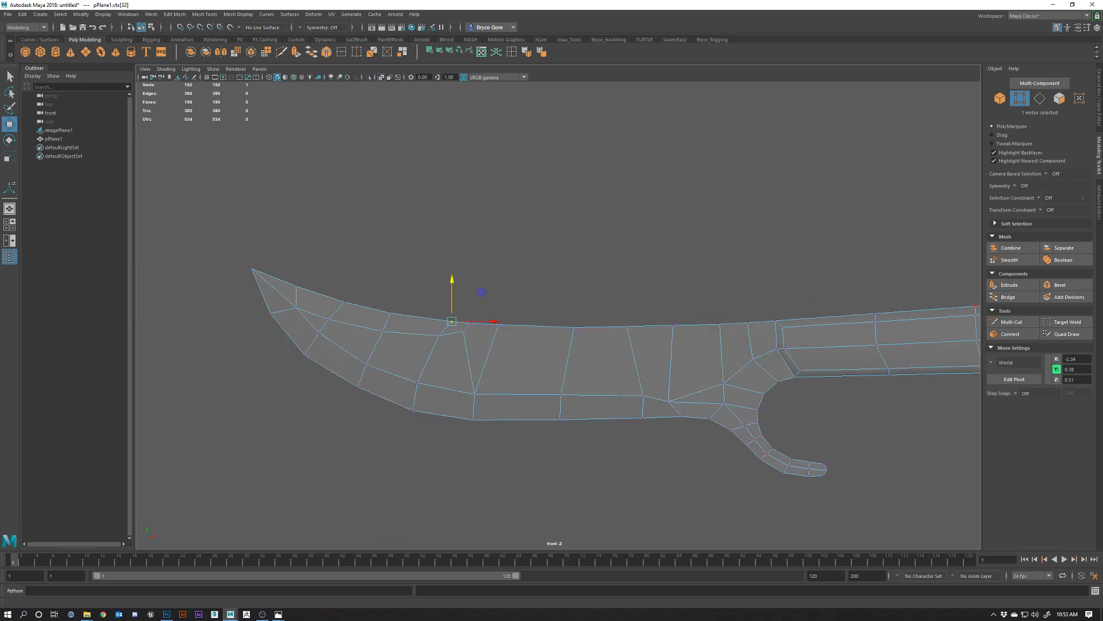
click(1098, 122)
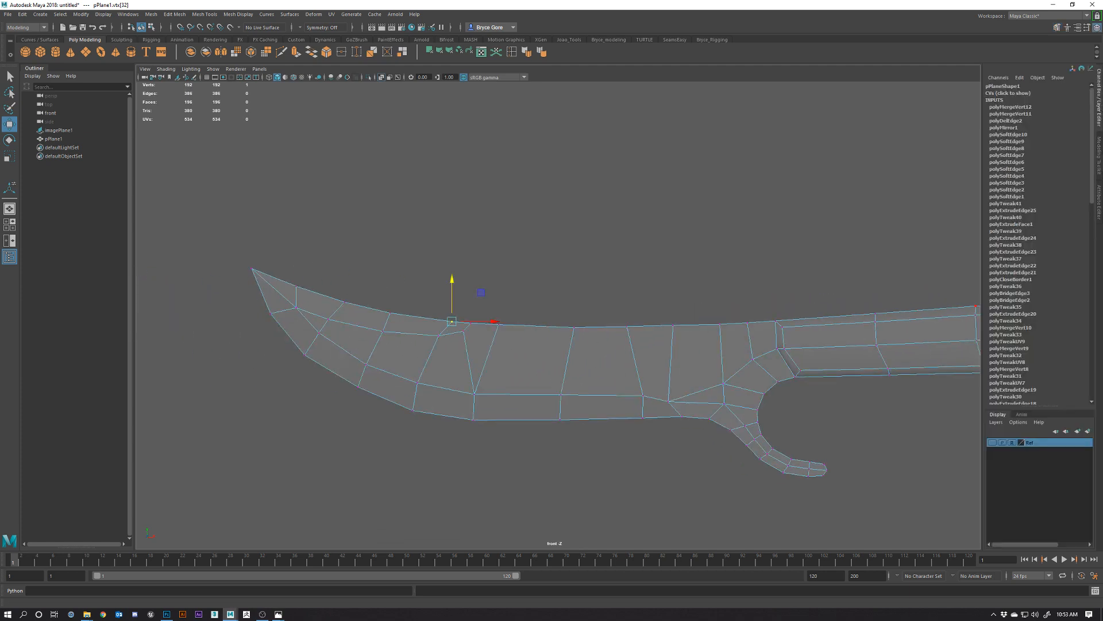
click(993, 442)
scroll(449, 368, up, 2)
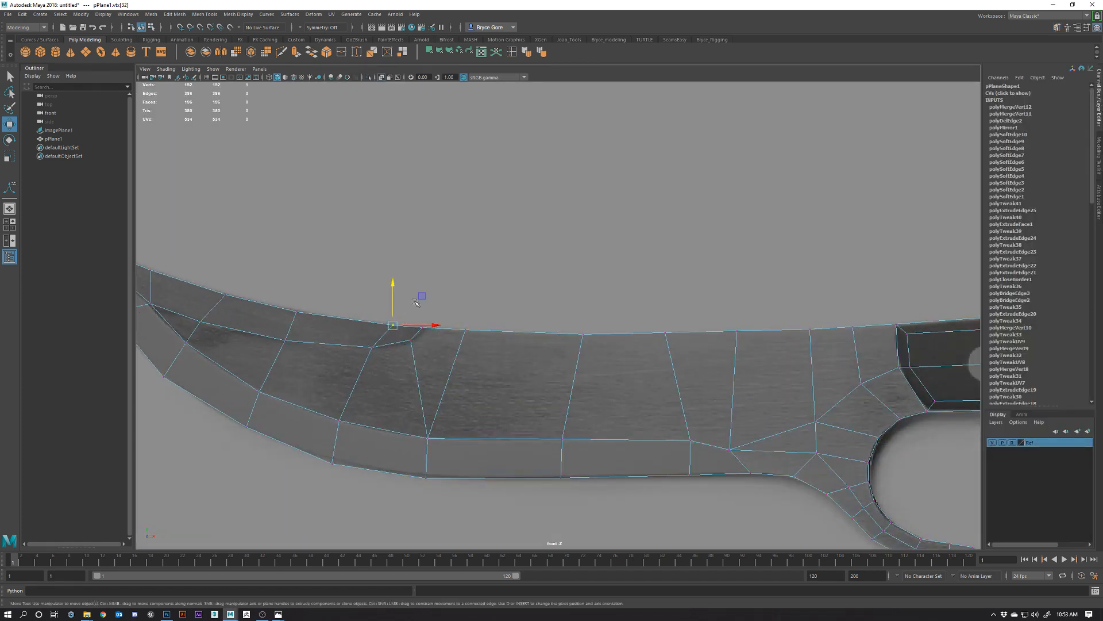
drag(420, 297, 420, 297)
Slide the last bevel vertex on the blade's lower edge towards the guard, following the reference outline.
alt+middle_drag(761, 483, 706, 460)
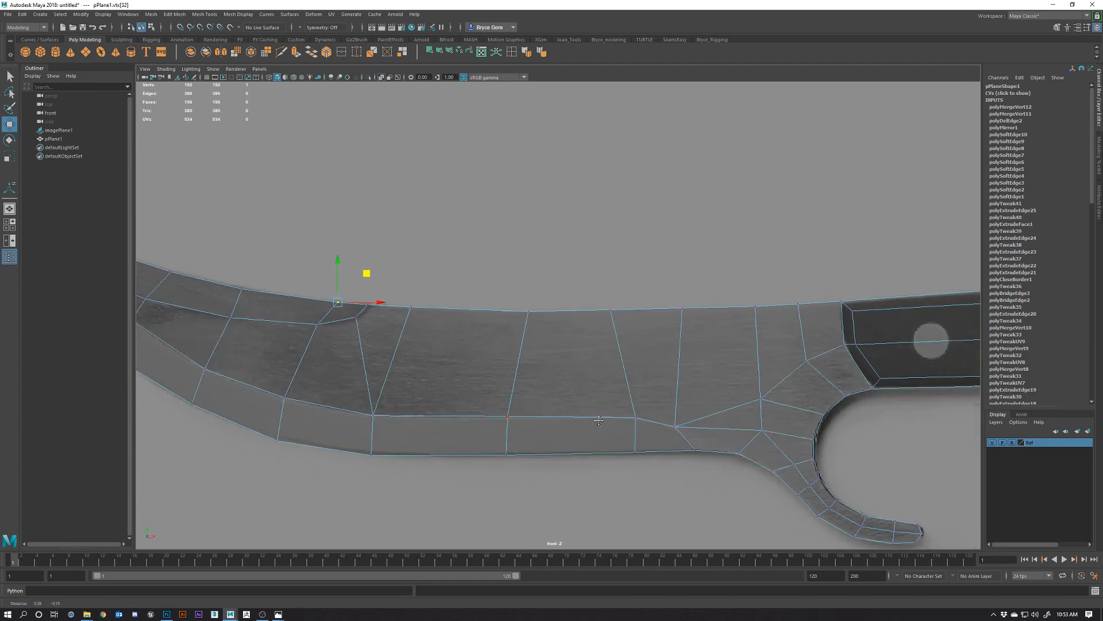
drag(647, 466, 647, 466)
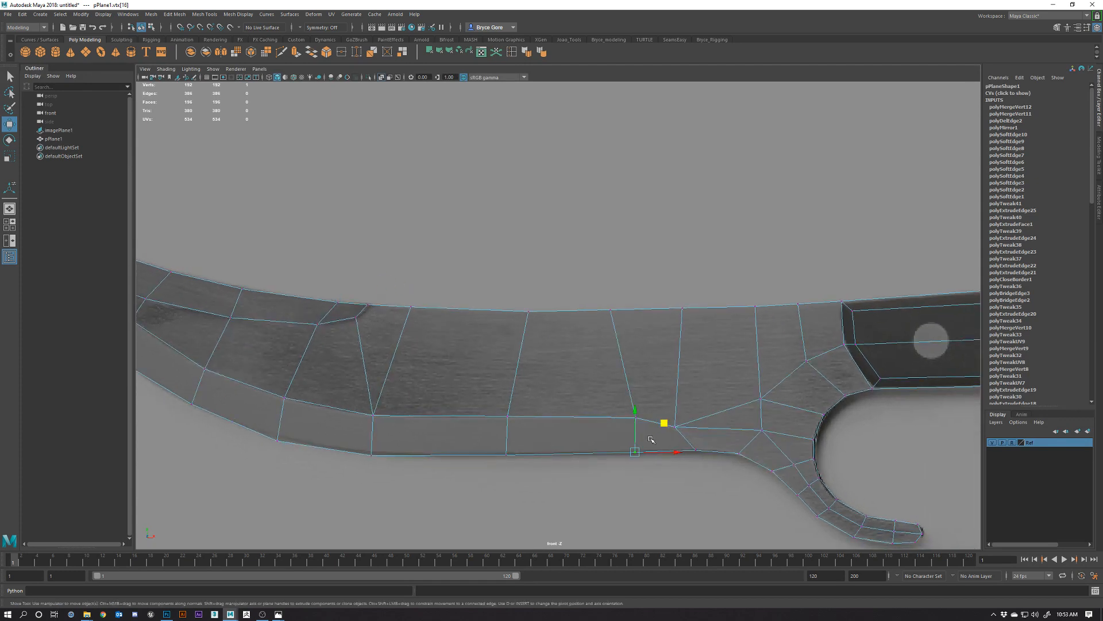
drag(665, 424, 687, 426)
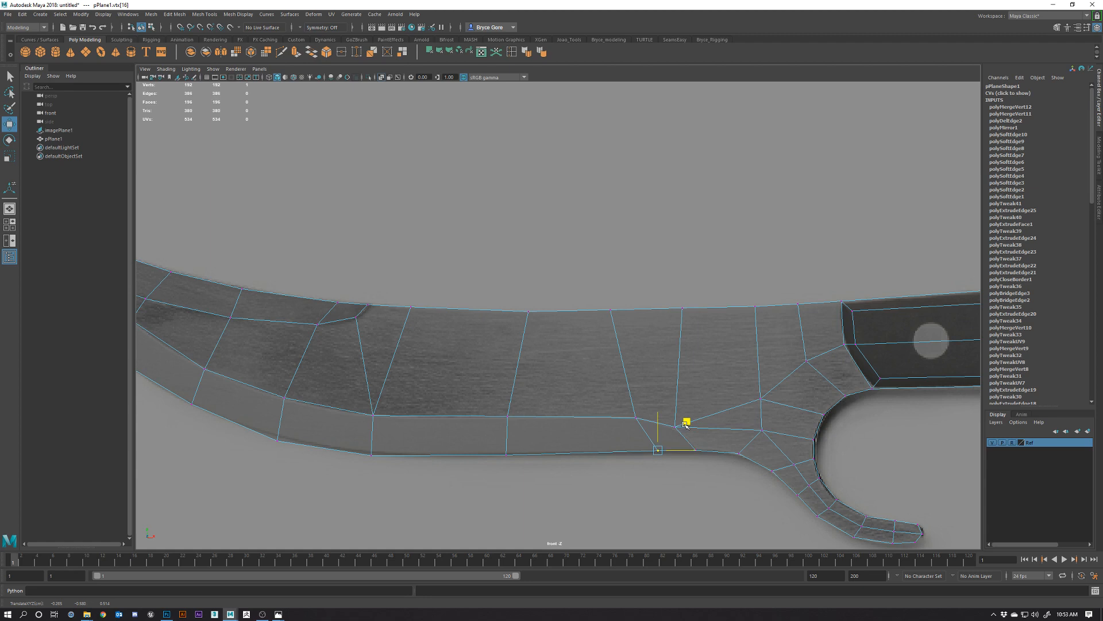
Return to object mode in the perspective view and examine the blade, guard and handle against the reference plane.
key(space)
key(space)
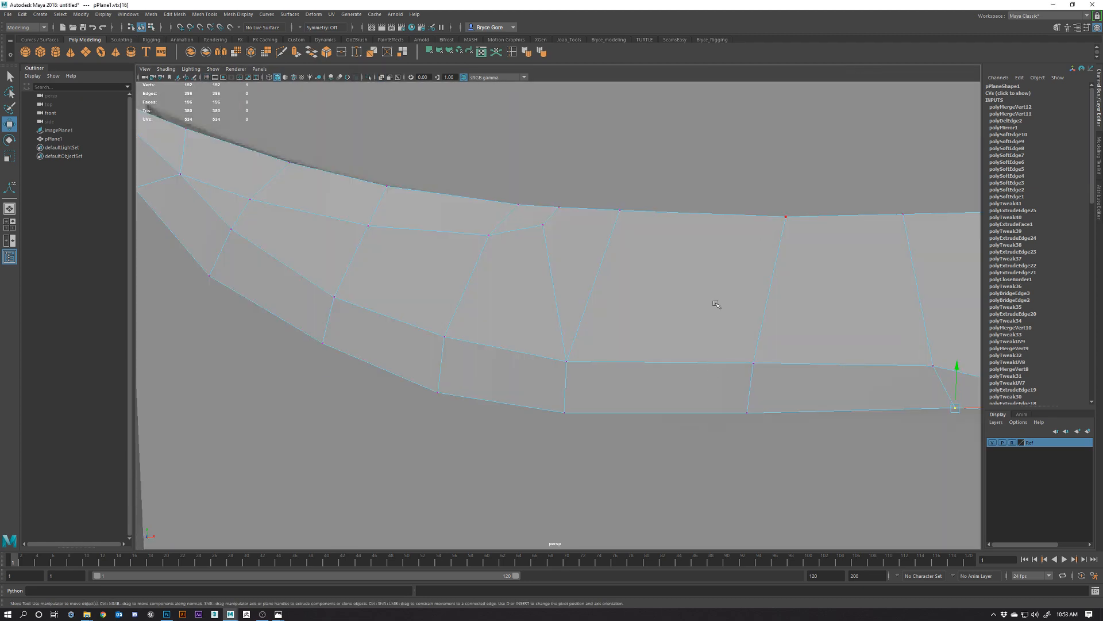
scroll(722, 379, down, 4)
alt+drag(722, 384, 770, 322)
alt+middle_drag(804, 327, 729, 329)
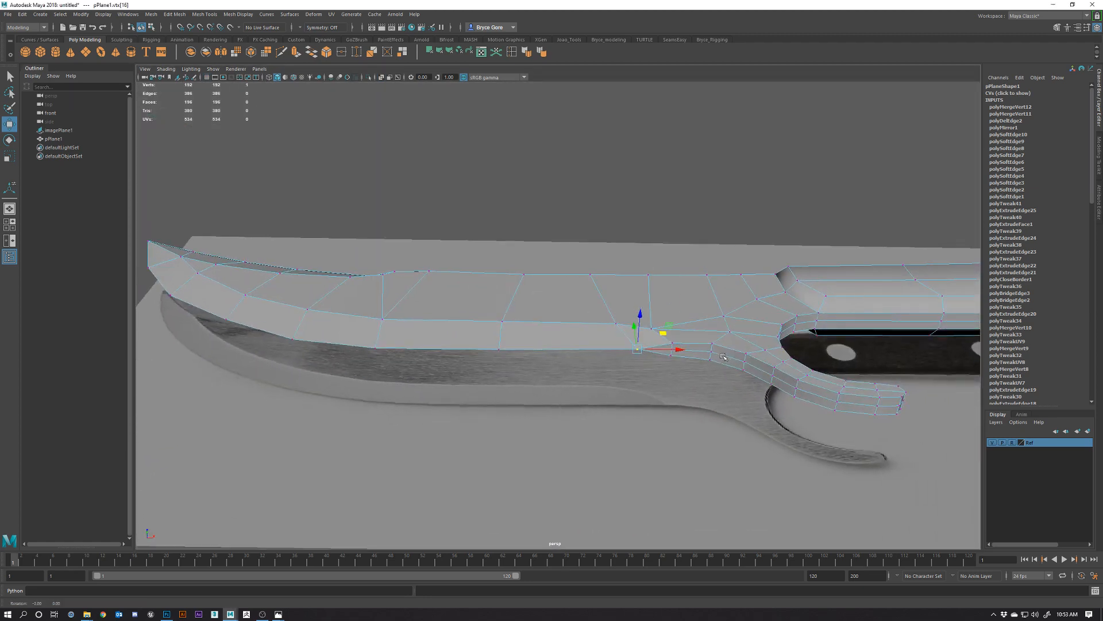
right_drag(733, 327, 765, 308)
click(733, 173)
scroll(728, 204, down, 3)
scroll(725, 208, up, 1)
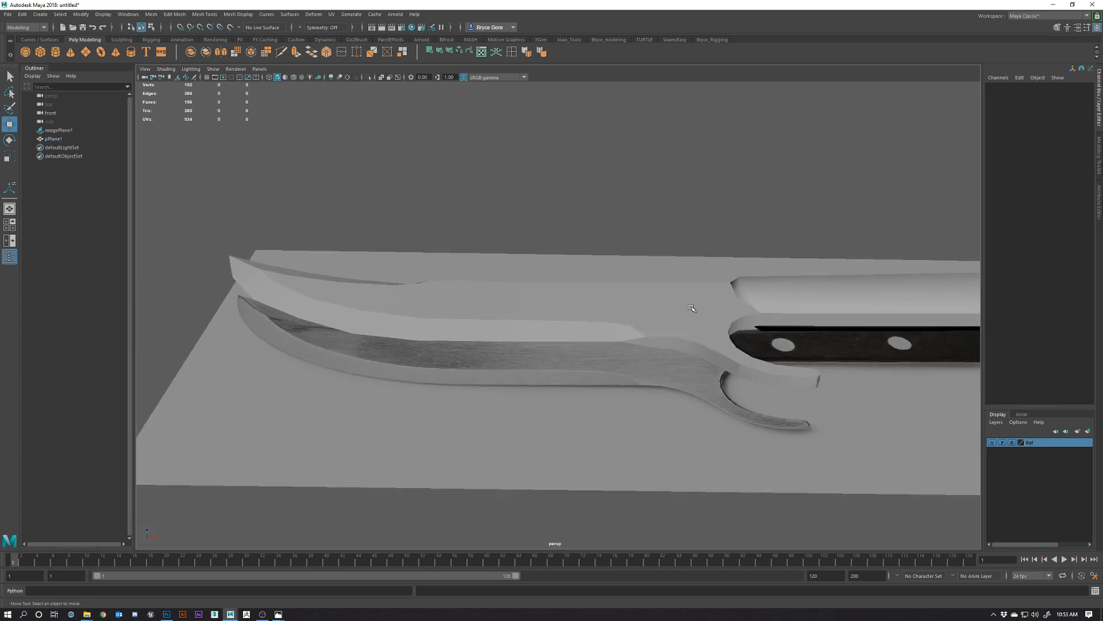
mouse_move(687, 316)
alt+mouse_down()
mouse_move(673, 347)
mouse_move(754, 328)
mouse_move(683, 330)
alt+mouse_up()
click(675, 333)
scroll(677, 328, down, 4)
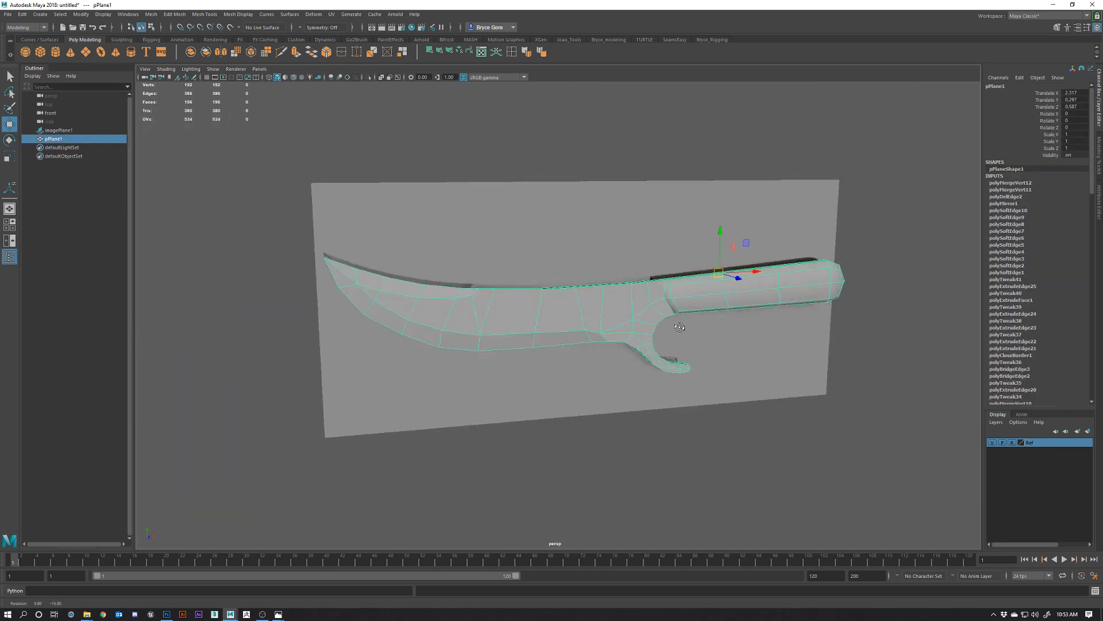
alt+middle_drag(827, 286, 636, 297)
alt+drag(636, 298, 585, 349)
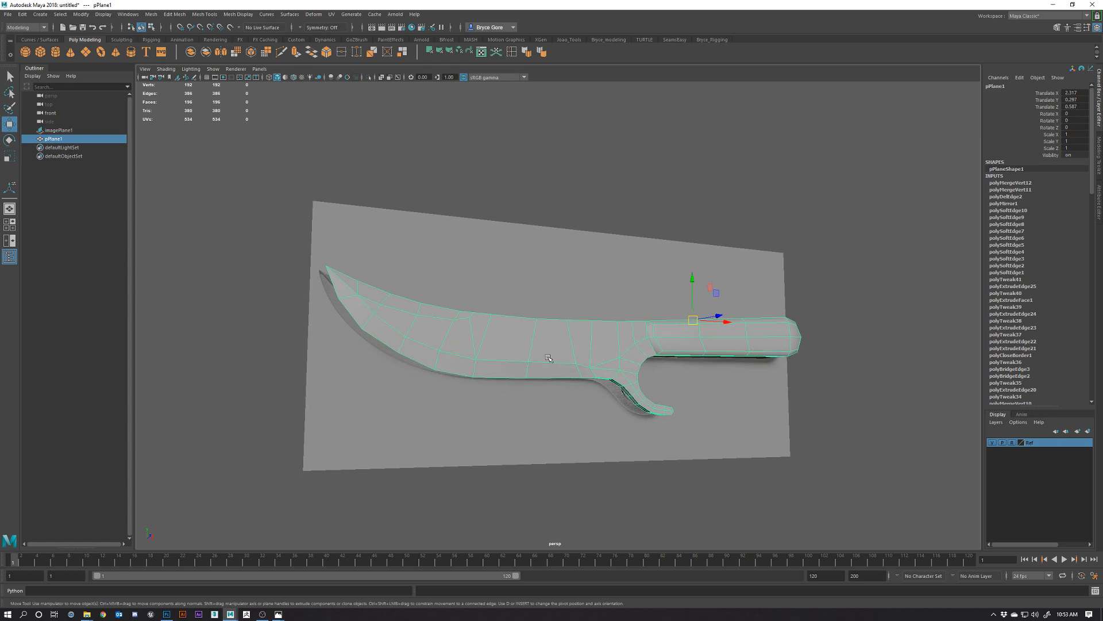
alt+right_drag(666, 353, 801, 369)
alt+middle_drag(708, 363, 462, 344)
alt+drag(462, 343, 524, 367)
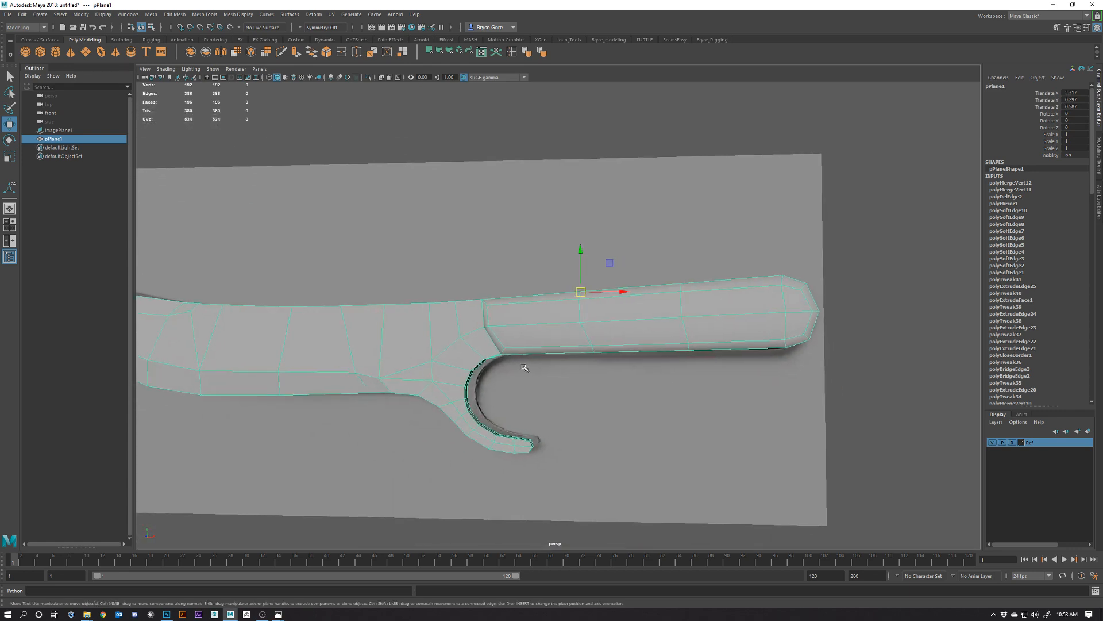
alt+middle_drag(524, 368, 627, 380)
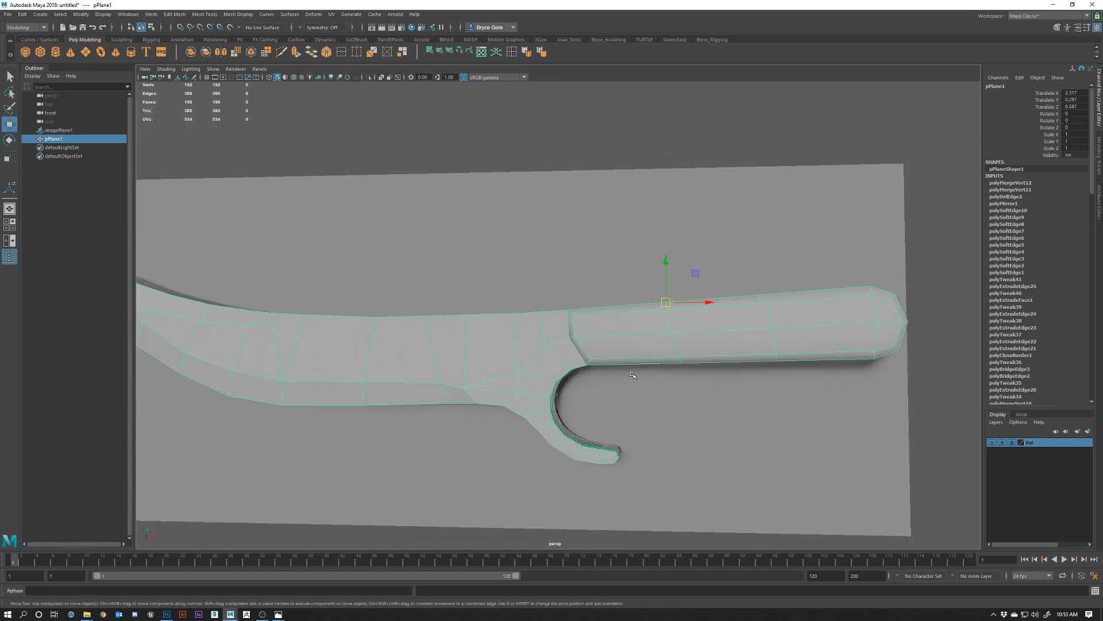
alt+drag(650, 346, 513, 336)
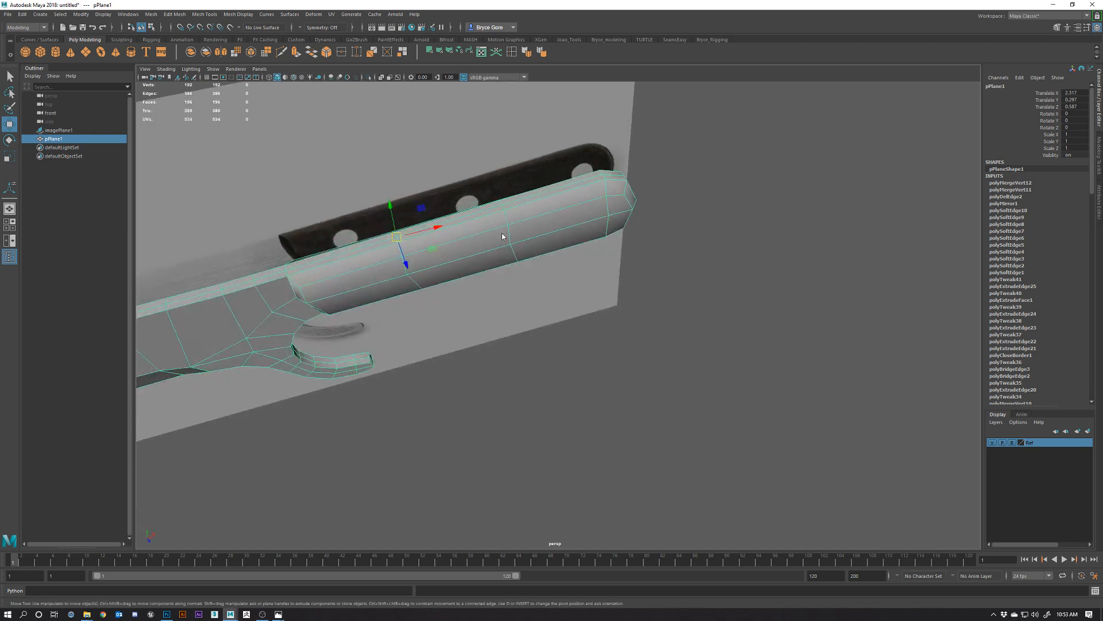
Select the loop of faces running along the top of the handle and the blade's spine.
right_drag(501, 236, 500, 256)
click(484, 209)
shift+double_click(516, 197)
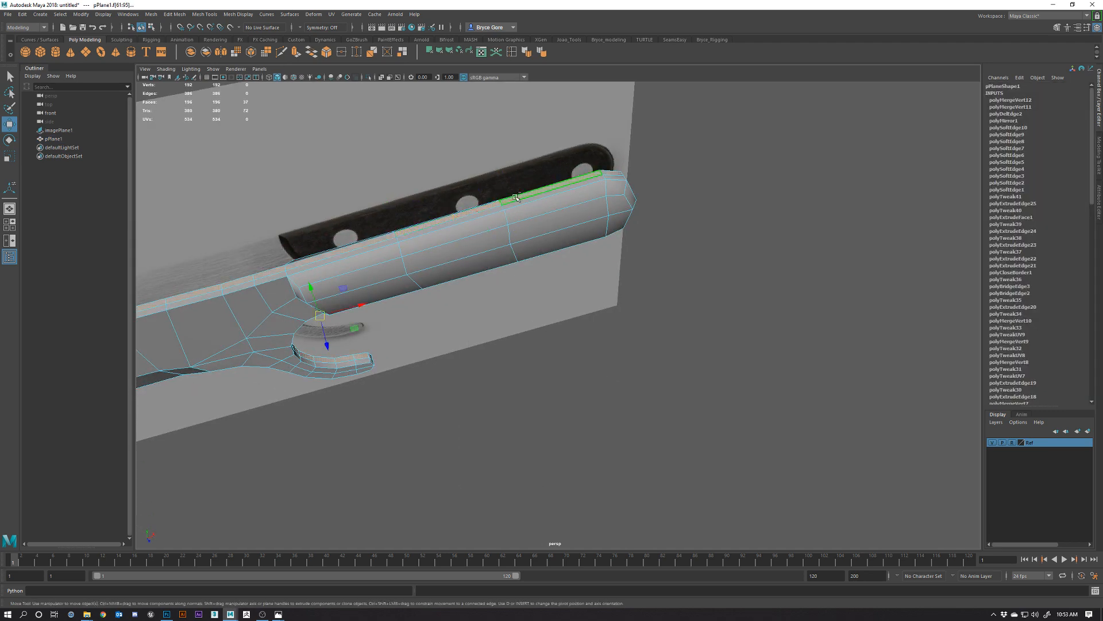
alt+drag(640, 316, 616, 275)
right_click(621, 342)
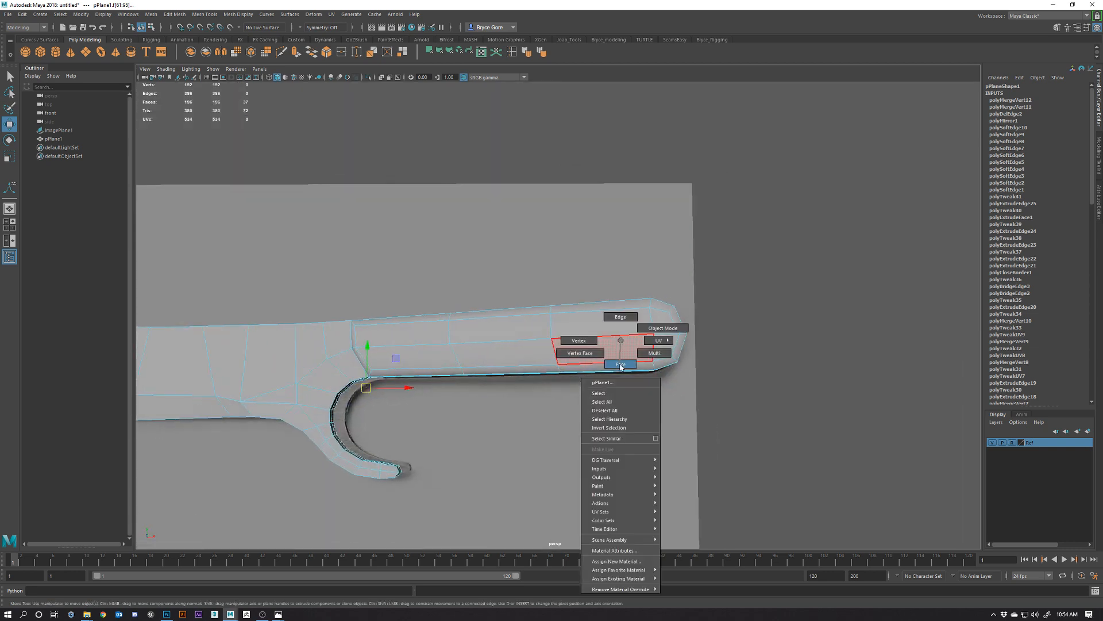
click(621, 364)
Insert an edge loop across the handle just before the end rivet, using the front view's reference.
key(space)
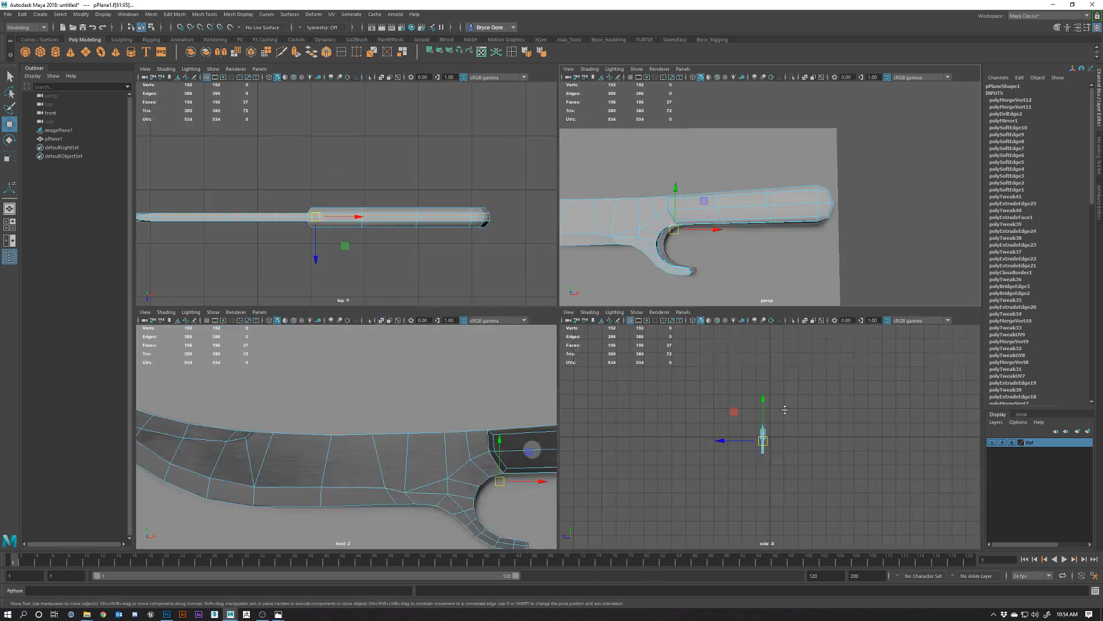
key(space)
alt+middle_drag(851, 402, 195, 410)
alt+middle_drag(665, 344, 611, 359)
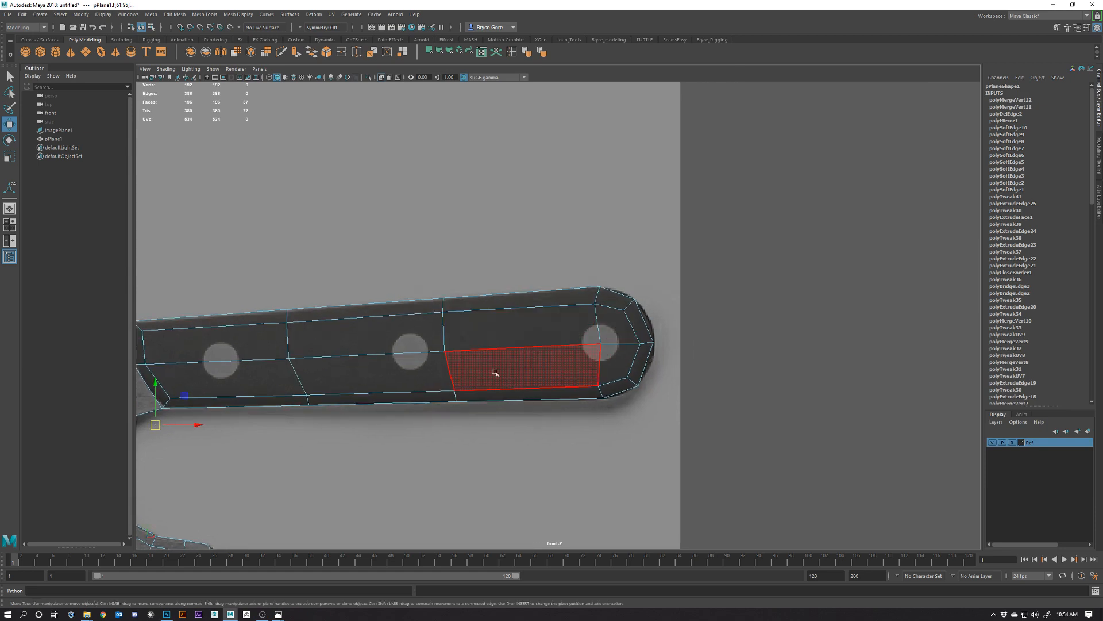
shift+right_drag(618, 424, 577, 374)
drag(573, 346, 567, 348)
key(w)
right_drag(596, 325, 596, 347)
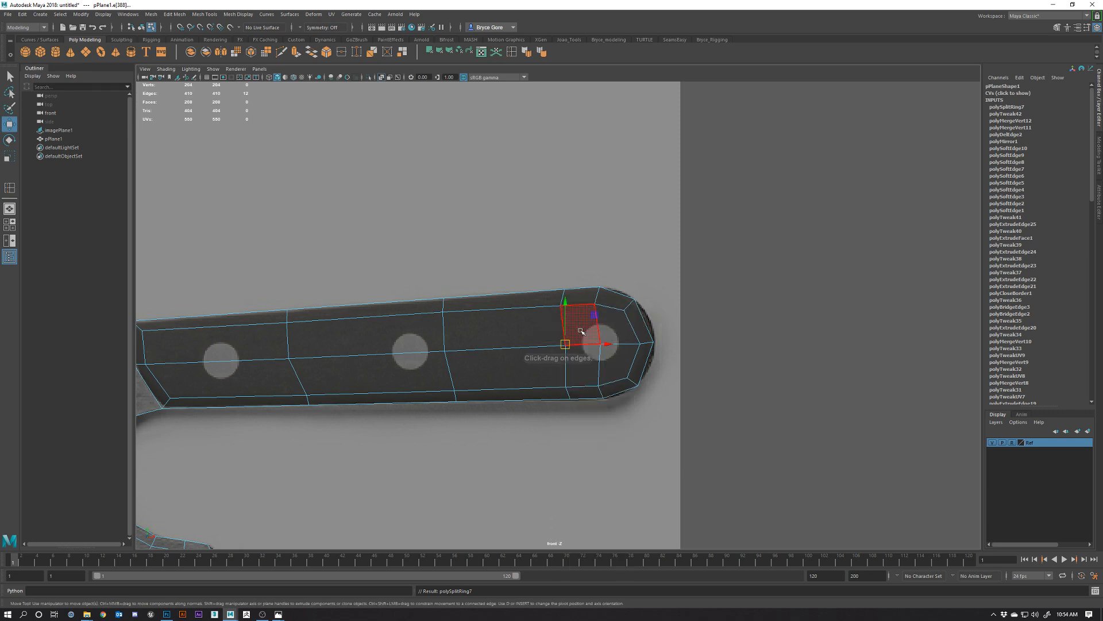
Extrude the four handle faces around the end rivet and scale them inward to roughly the rivet's size.
click(583, 330)
shift+click(590, 364)
shift+click(616, 363)
shift+click(618, 333)
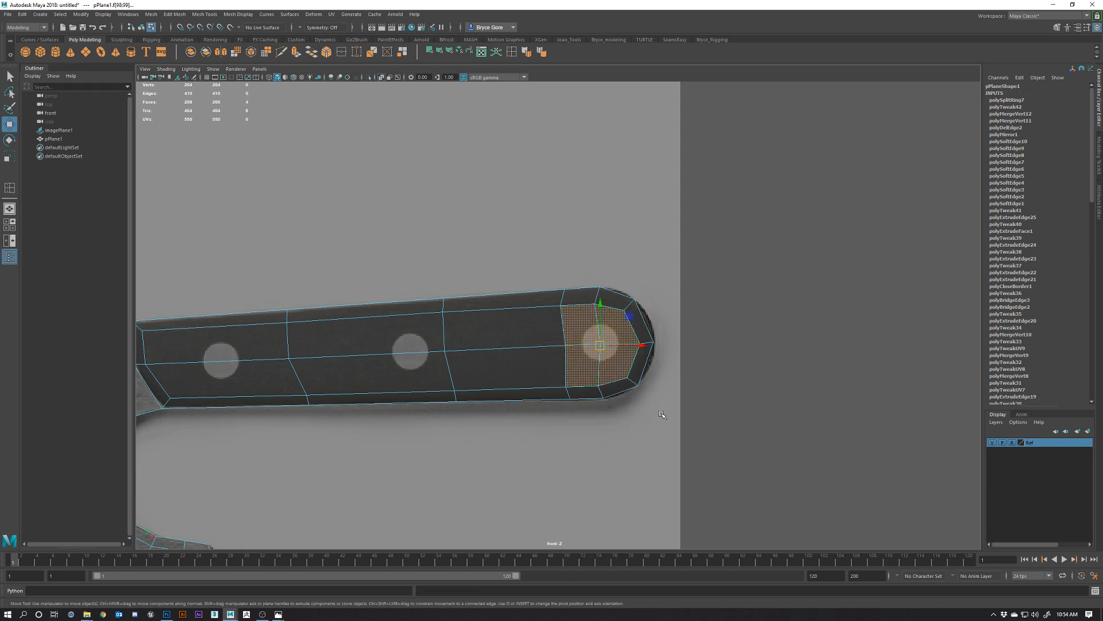
key(ctrl+e)
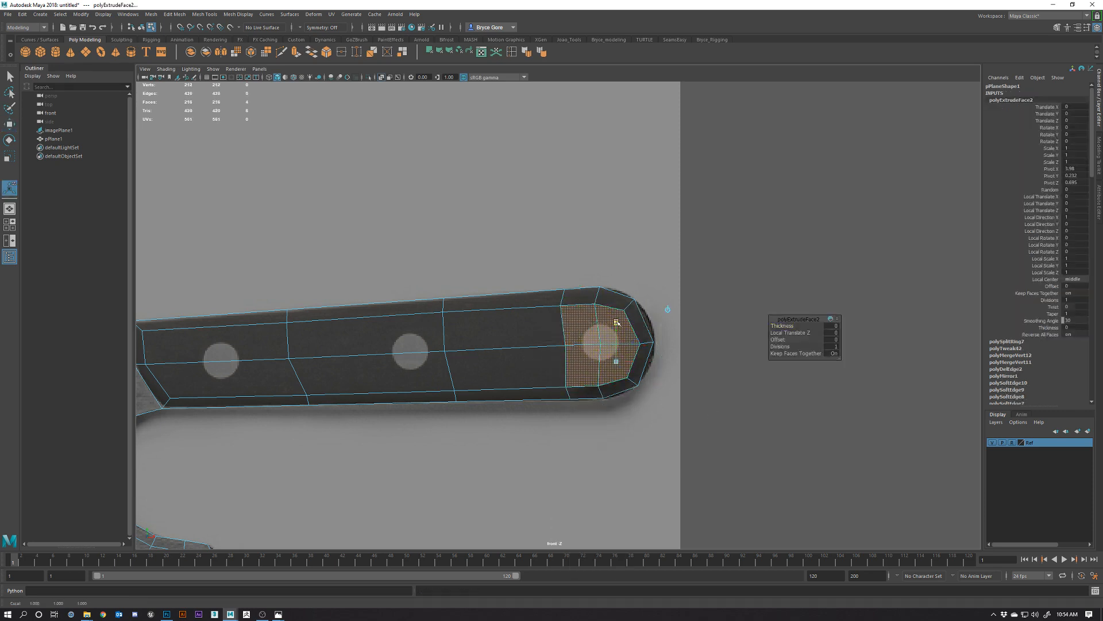
drag(617, 361, 596, 376)
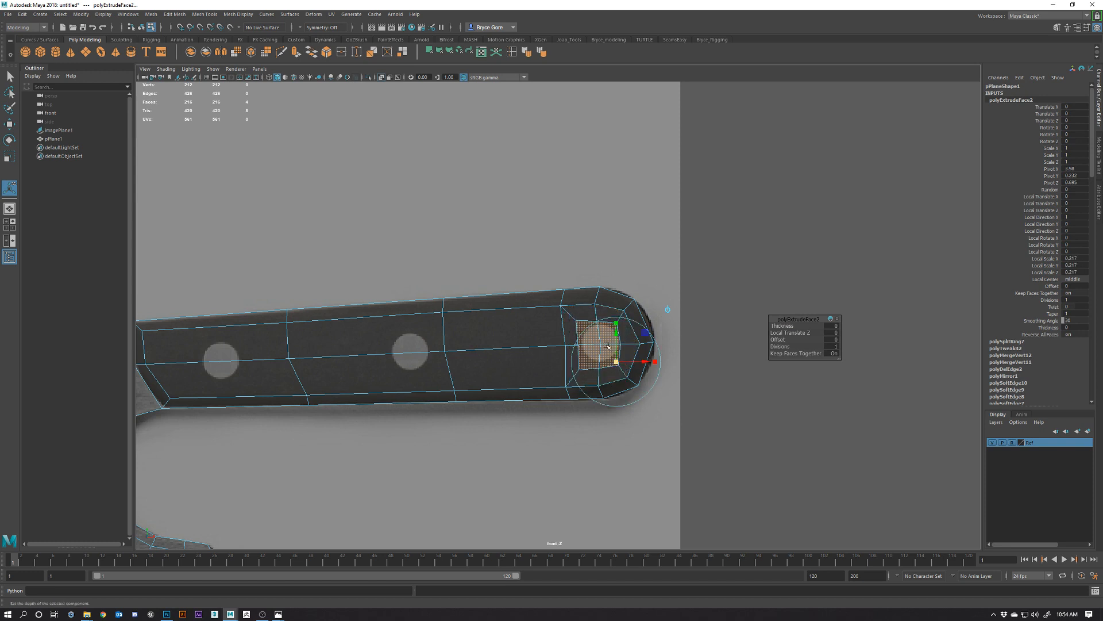
Try to fit the outer vertices of the scaled handle faces to the end rivet's circular outline.
right_drag(599, 337, 566, 335)
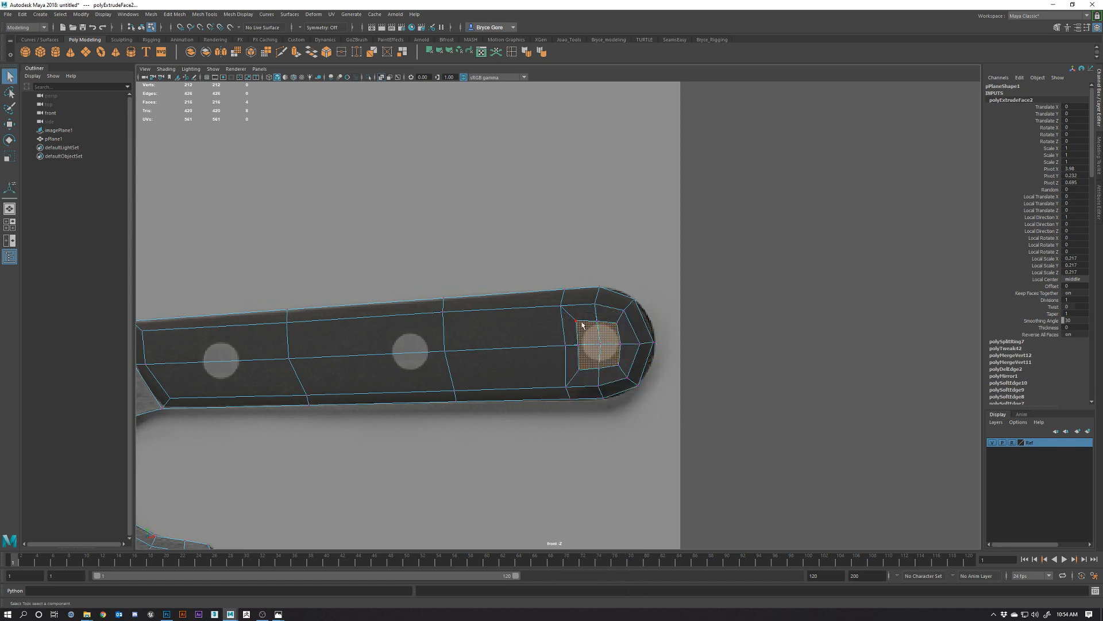
click(575, 322)
key(w)
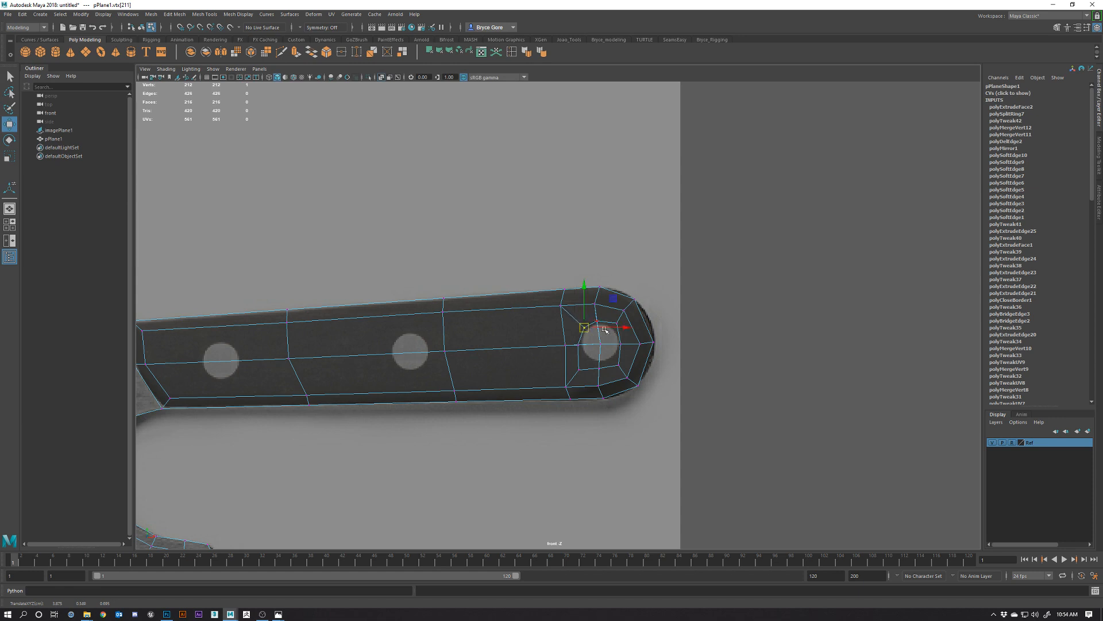
drag(618, 324, 592, 346)
click(577, 345)
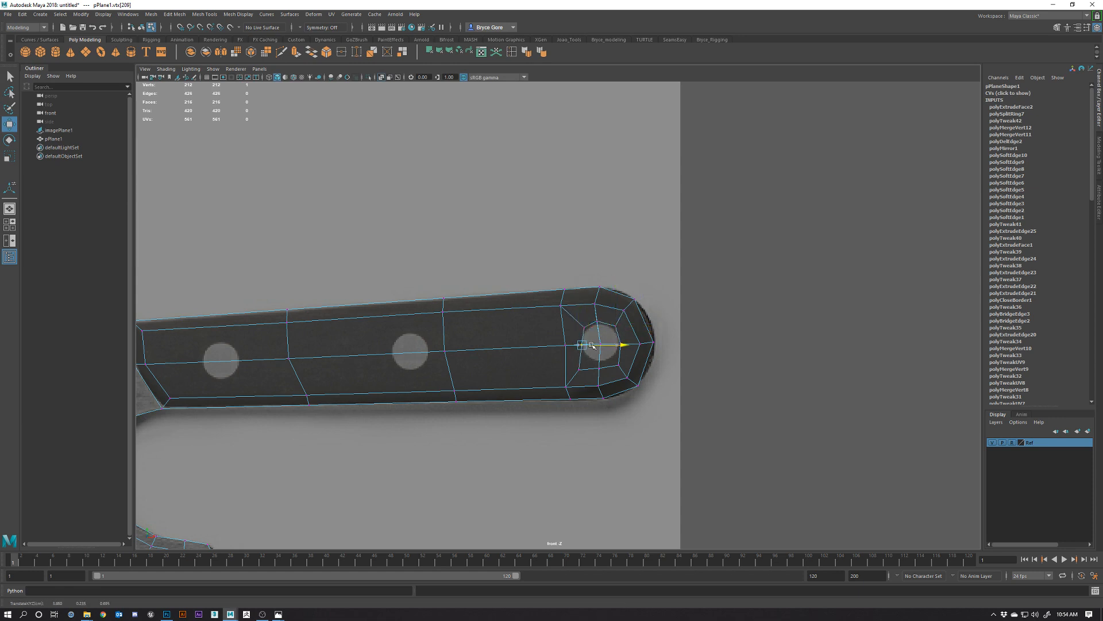
click(579, 371)
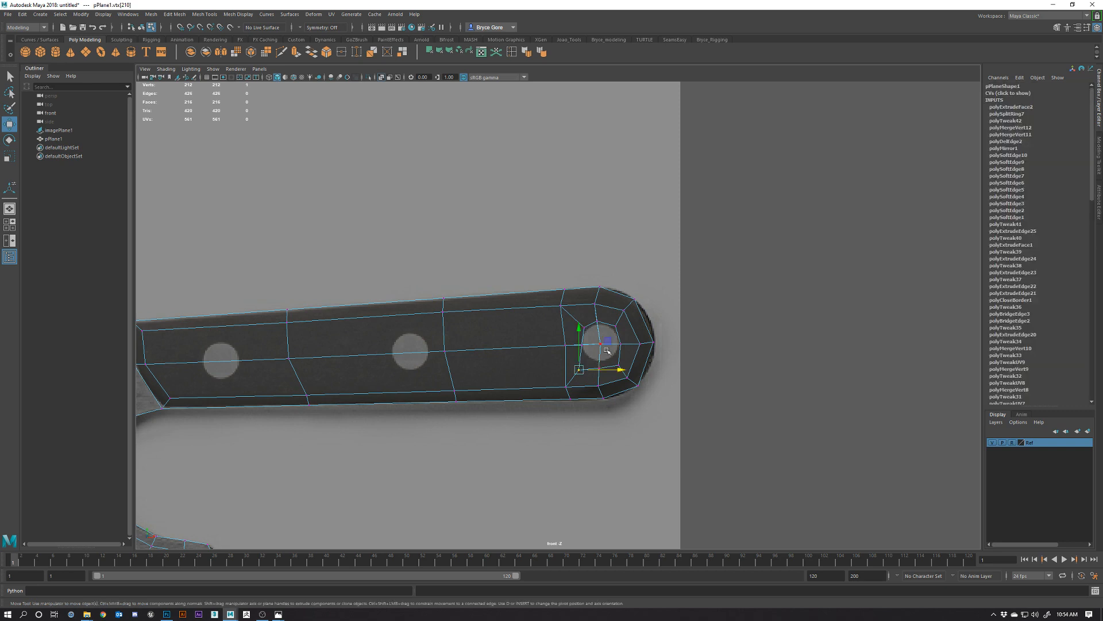
drag(608, 342, 618, 326)
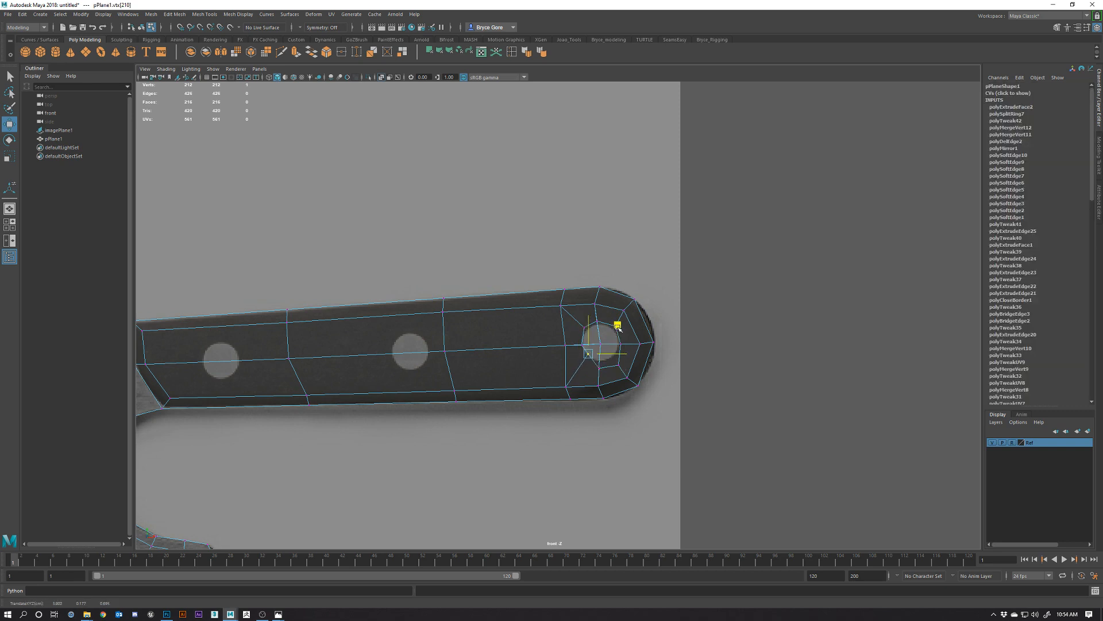
click(604, 362)
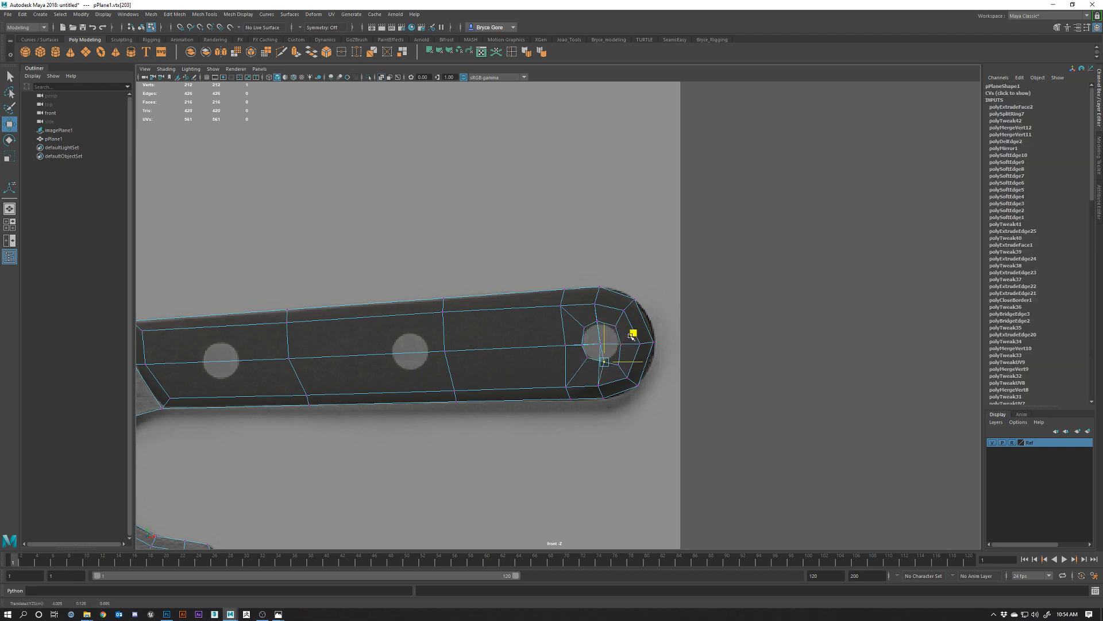
click(619, 365)
drag(645, 340, 639, 328)
click(585, 325)
drag(614, 298, 612, 300)
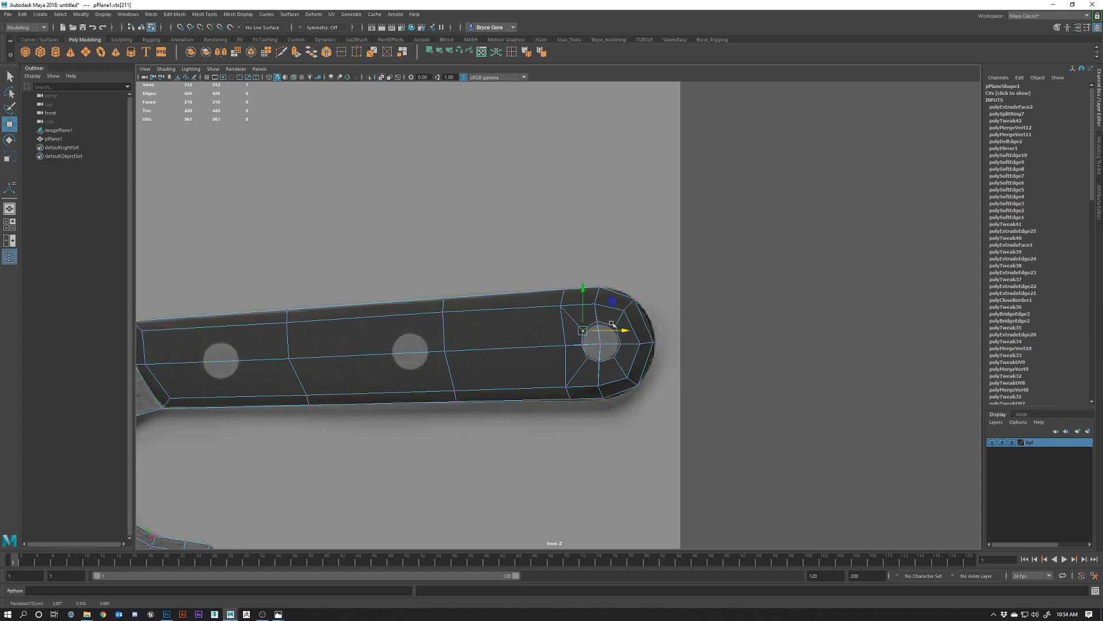
click(616, 324)
drag(644, 298, 641, 319)
Undo the vertex moves around the end rivet.
key(ctrl+z)
key(ctrl+z)
key(ctrl+z)
key(ctrl+z)
key(ctrl+z)
key(ctrl+z)
key(ctrl+z)
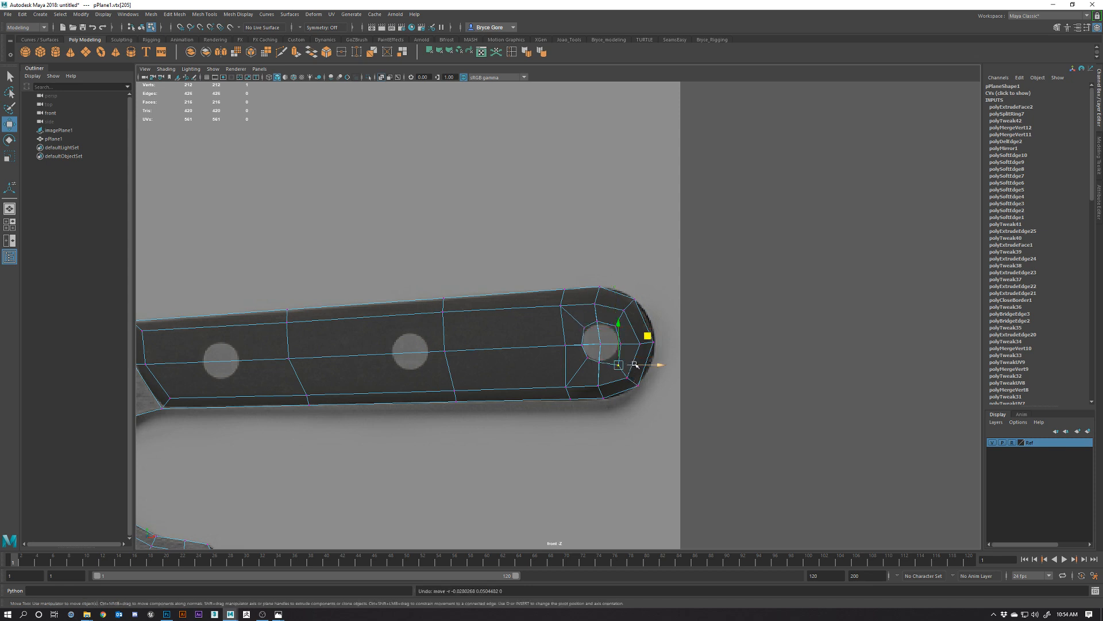
key(ctrl+z)
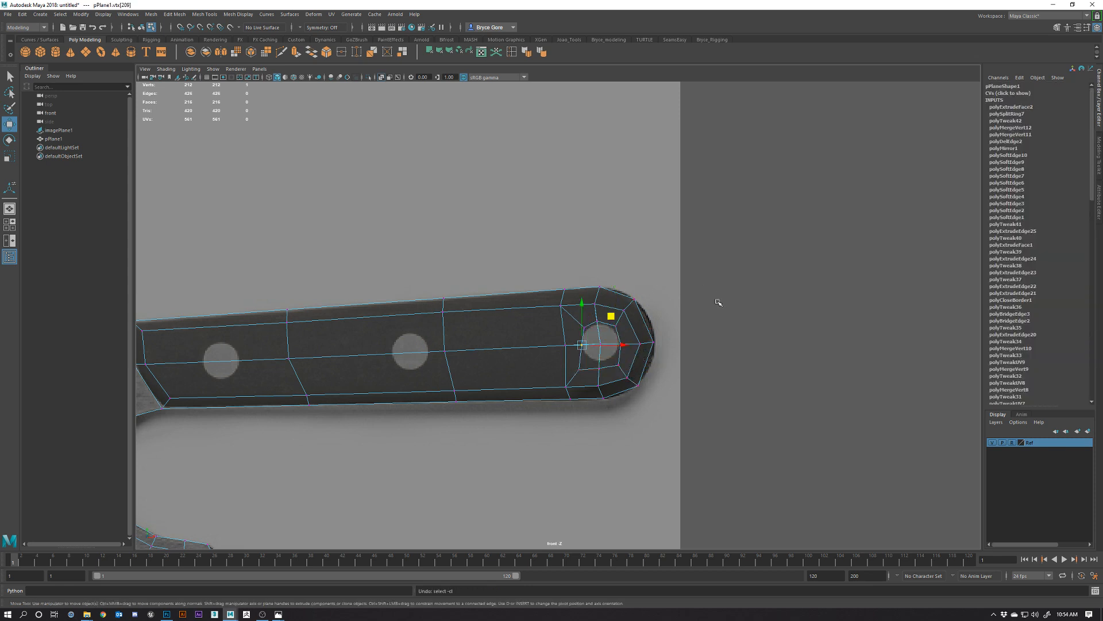
Move the two upper corner vertices of the end rivet's face patch slightly outward to square it up.
right_drag(621, 329, 659, 317)
click(661, 318)
click(615, 335)
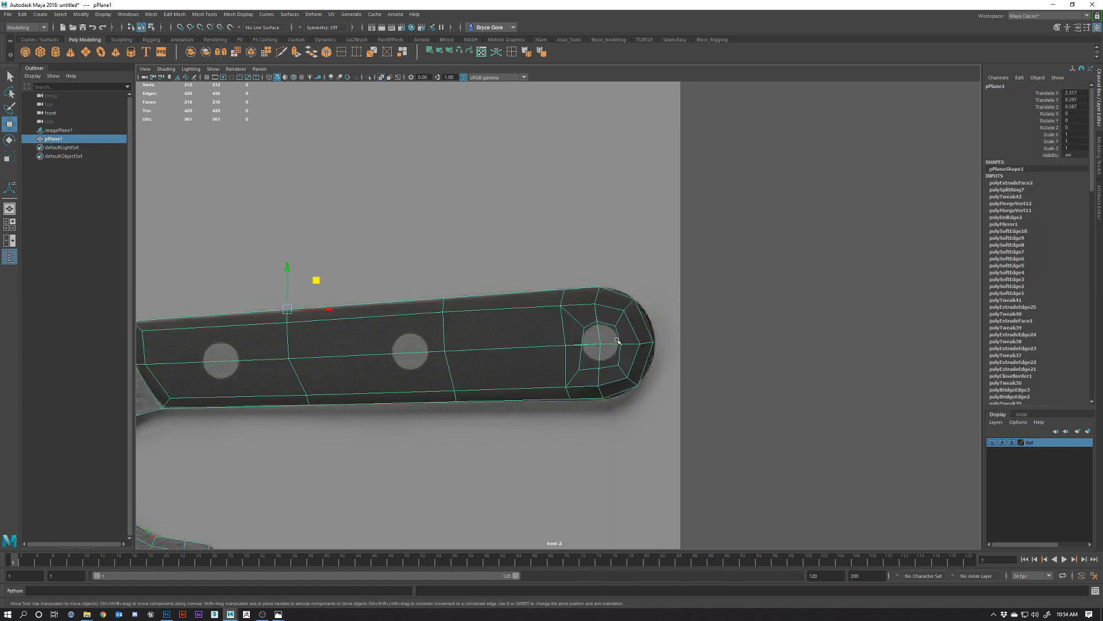
right_click(614, 334)
click(572, 334)
click(583, 328)
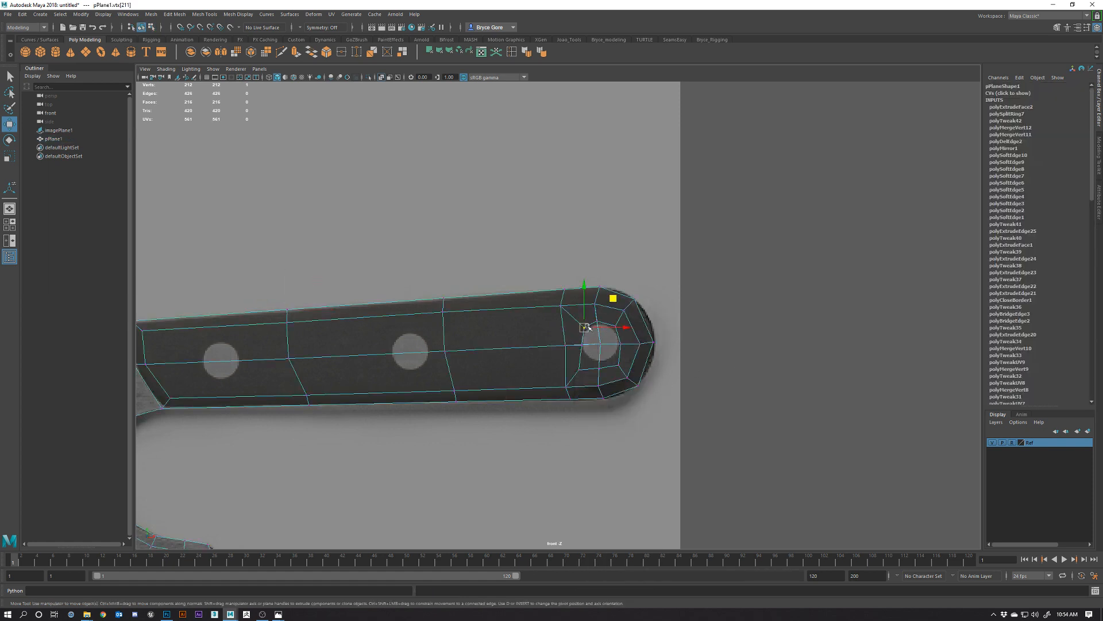
drag(585, 327, 581, 326)
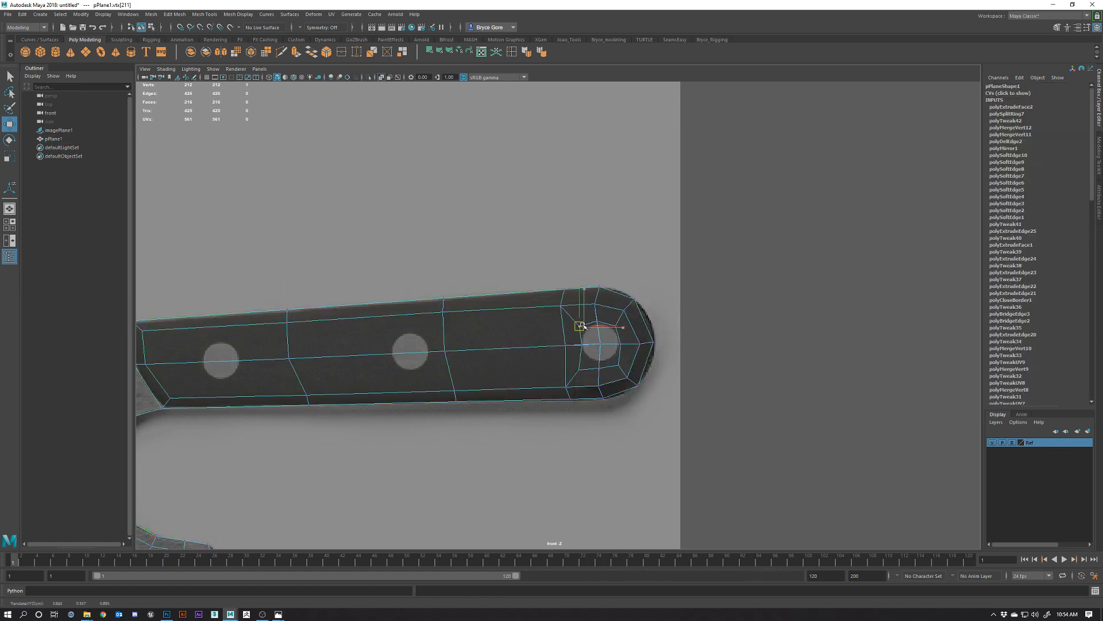
click(616, 326)
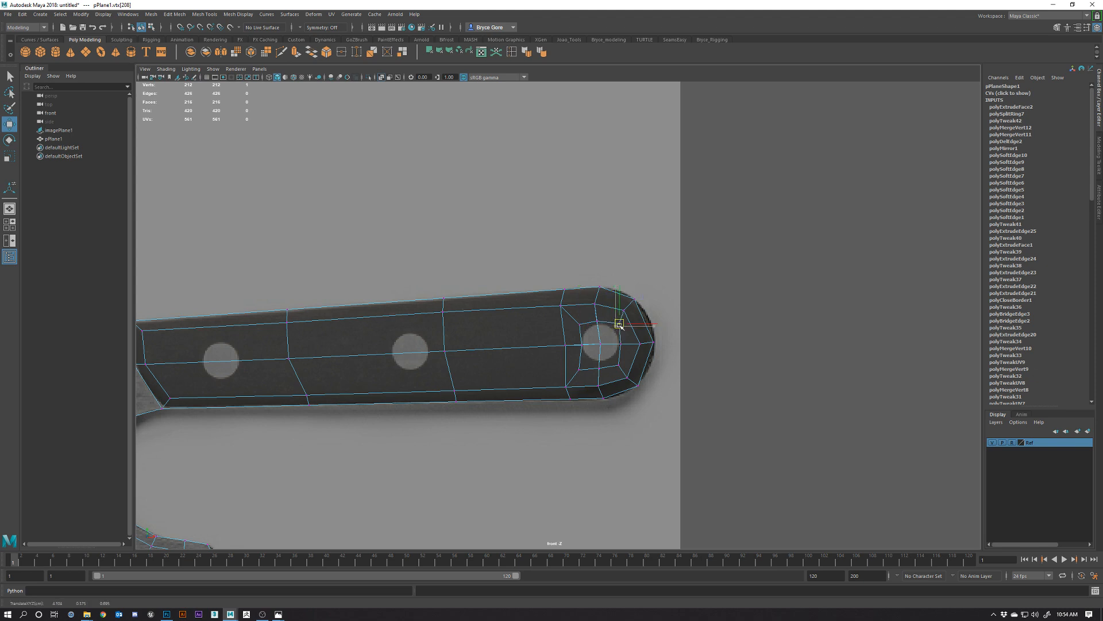
Circularize the four faces over the end rivet and scale them to match the rivet's size.
right_drag(597, 334, 598, 357)
click(592, 336)
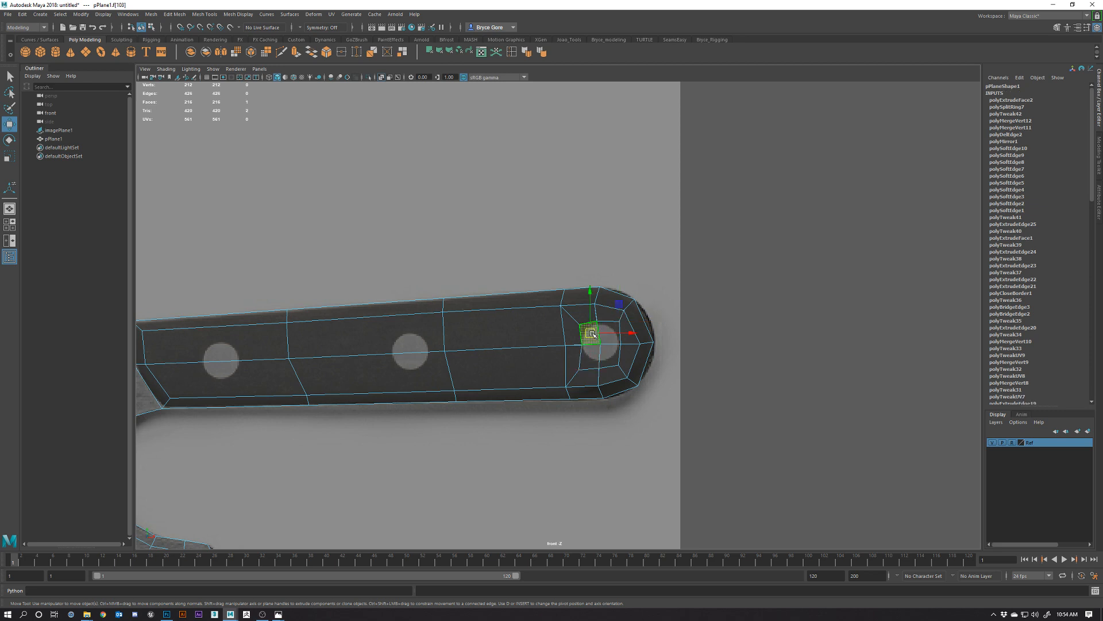
shift+click(592, 355)
shift+click(609, 354)
shift+click(614, 333)
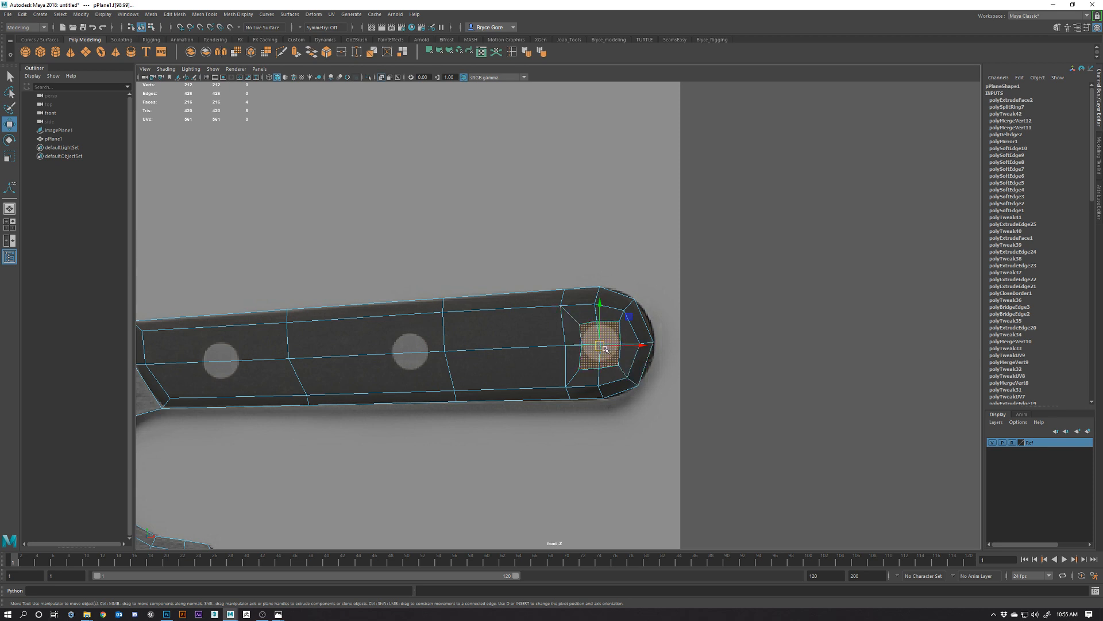
click(175, 14)
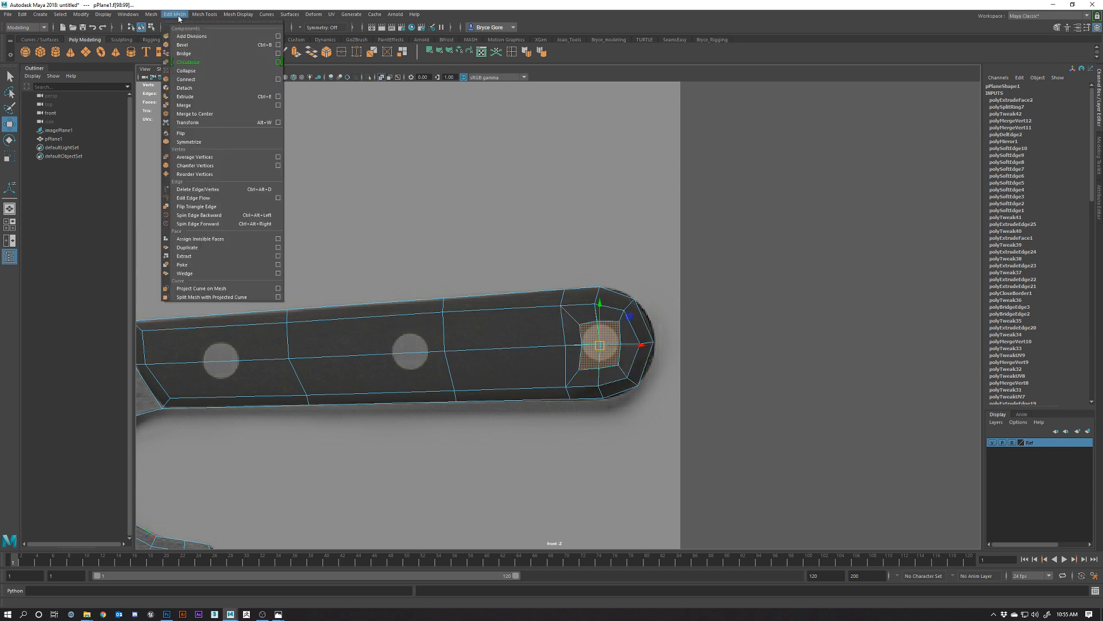
click(192, 62)
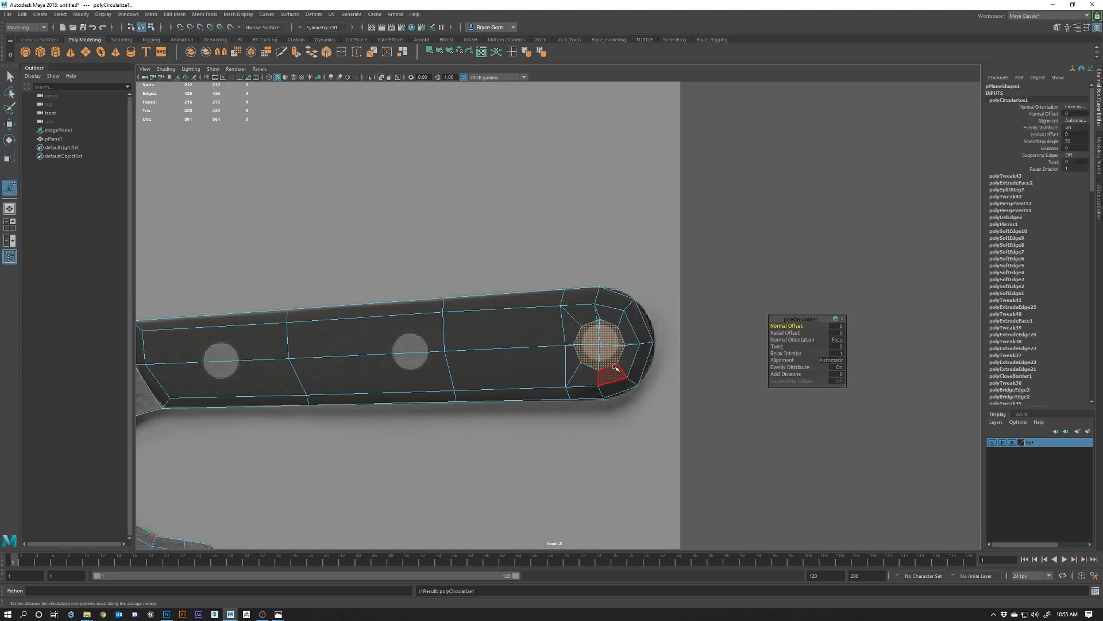
key(r)
drag(602, 345, 595, 354)
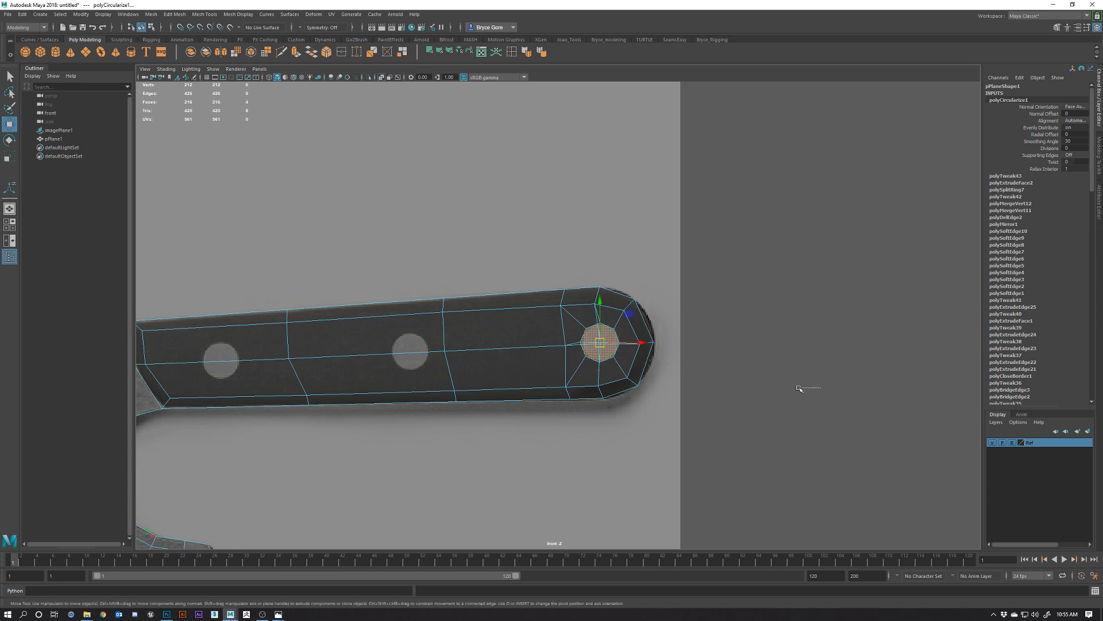
In the perspective view, extrude the circular rivet faces into the handle and delete them to open a hole.
click(801, 387)
key(w)
key(space)
key(space)
scroll(642, 335, up, 3)
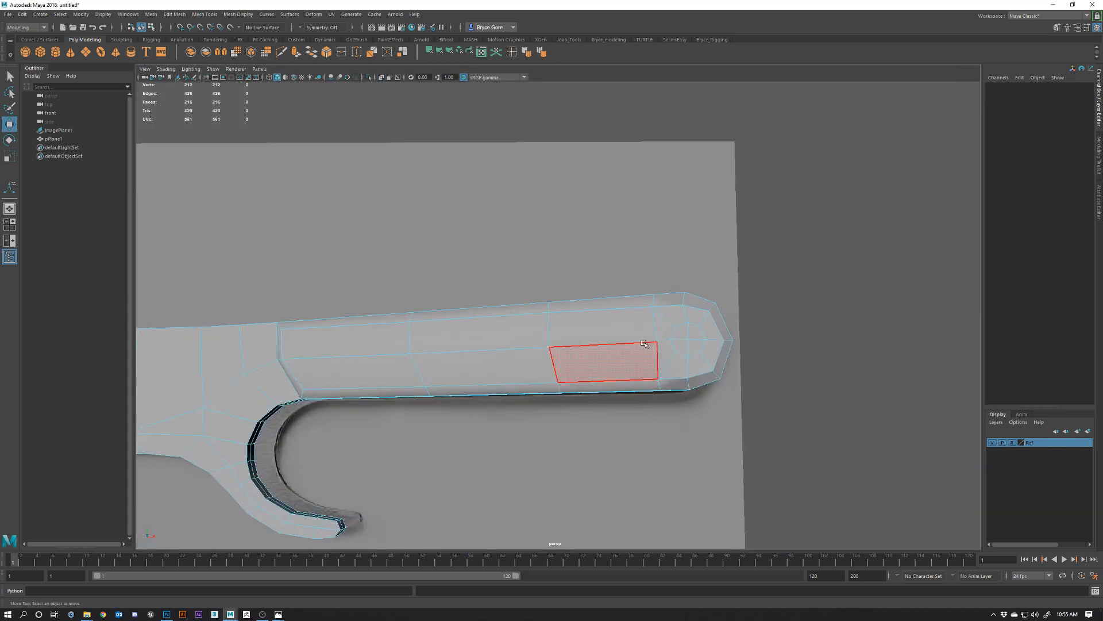
alt+drag(644, 343, 655, 326)
click(629, 293)
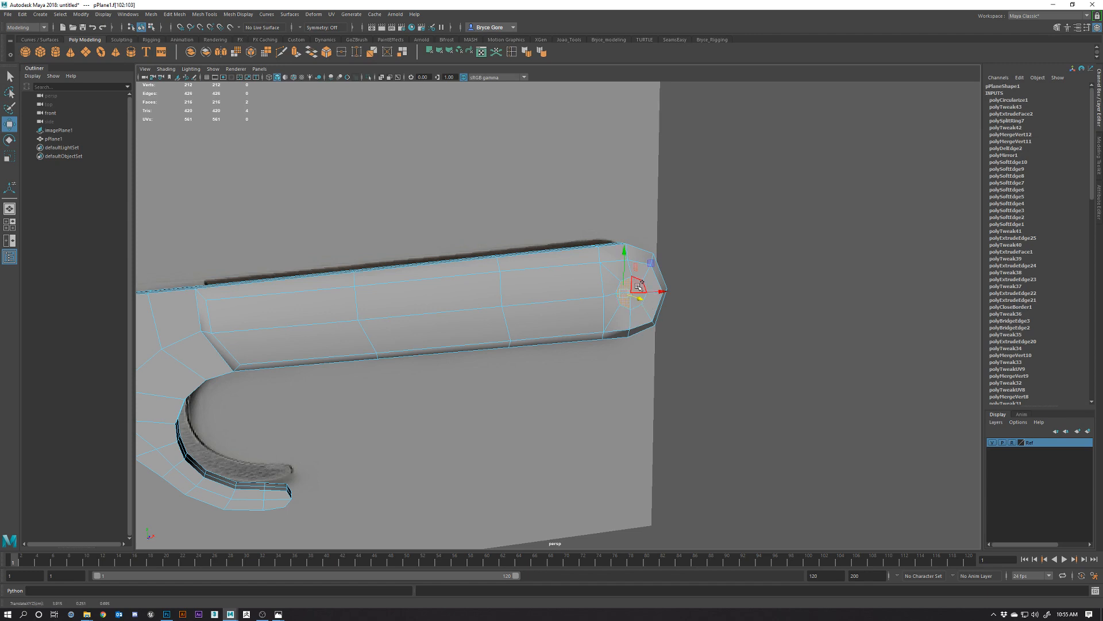
shift+click(637, 303)
key(ctrl+e)
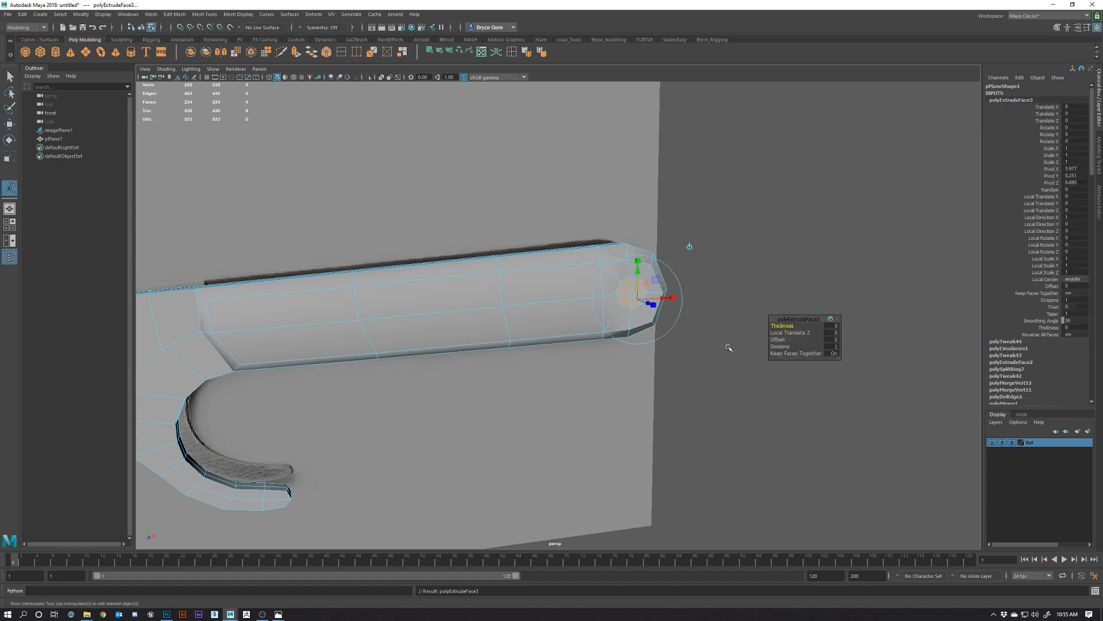
alt+drag(729, 347, 609, 261)
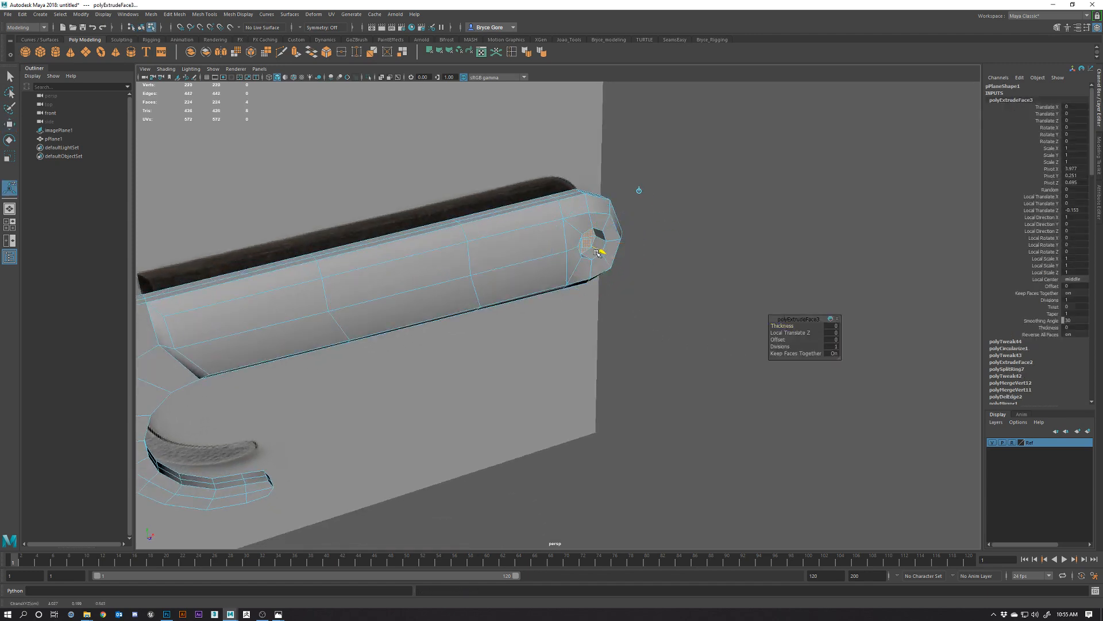
key(t)
key(Delete)
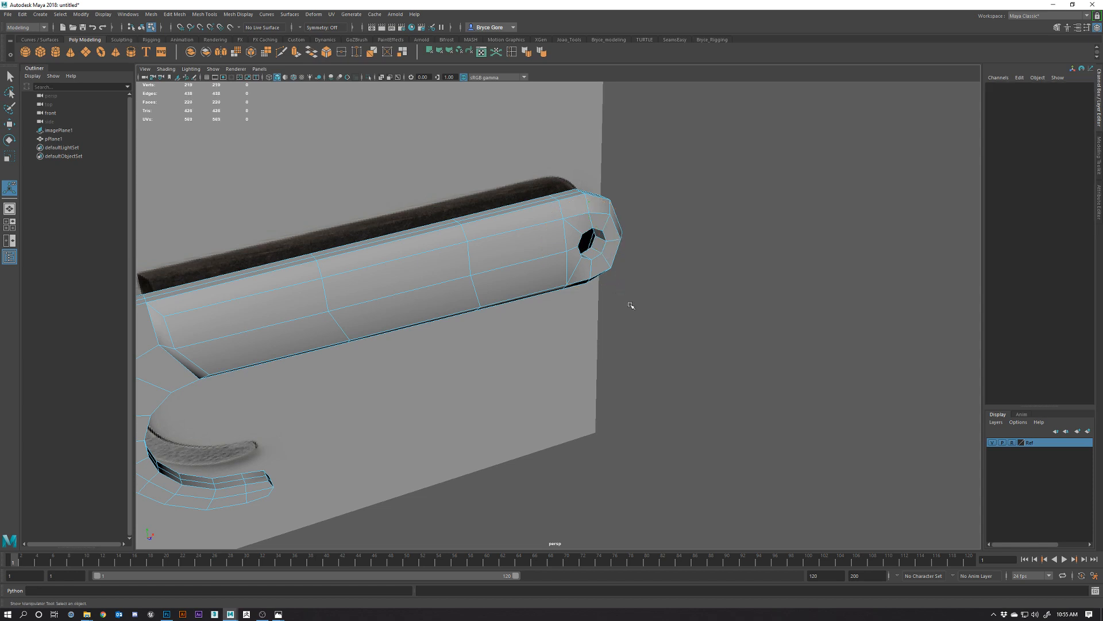
Undo the rivet hole, the circularized faces and the vertex edits, back to the scaled extrusion of the four handle faces.
alt+drag(630, 305, 684, 336)
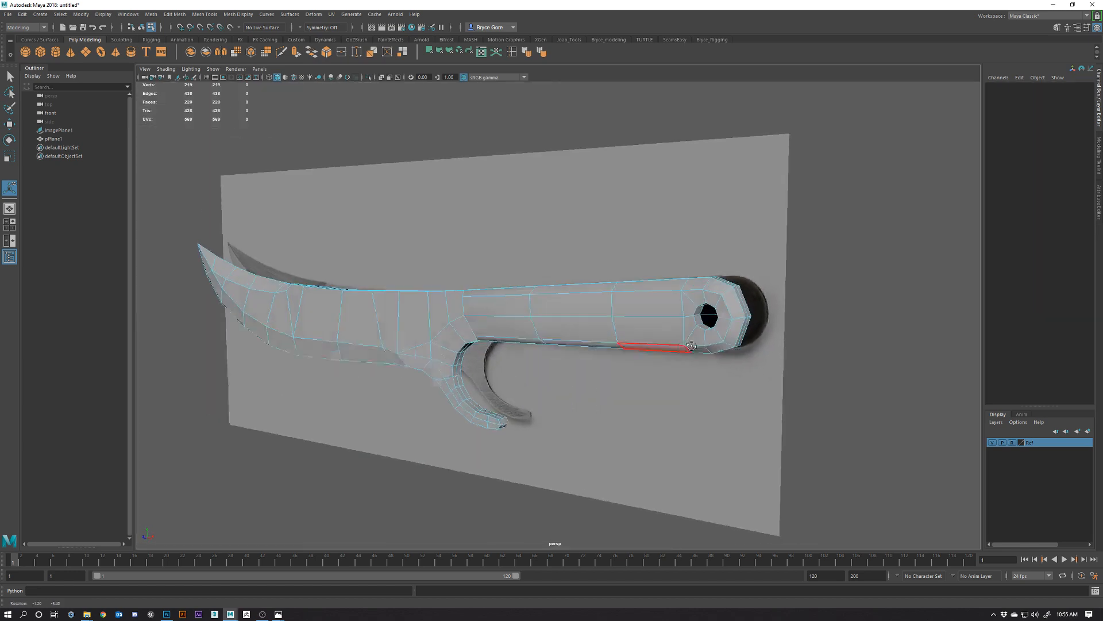
scroll(704, 347, up, 3)
key(ctrl+z)
key(ctrl+z)
key(ctrl+z)
key(ctrl+z)
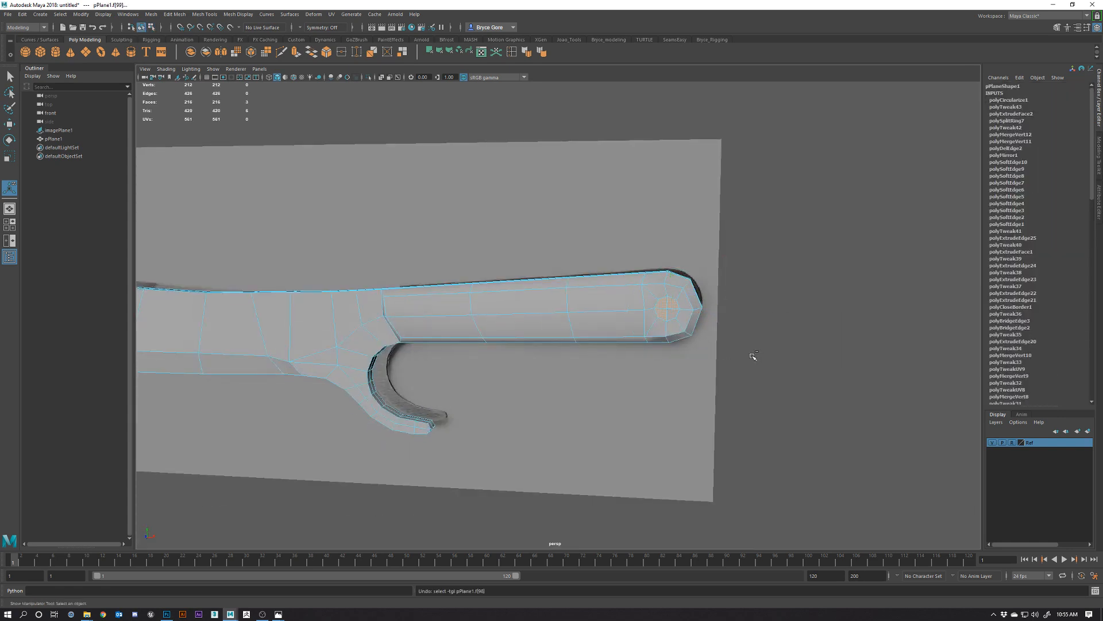
key(ctrl+z)
key(ctrl+z)
key(ctrl+z)
key(ctrl+z)
key(ctrl+z)
key(ctrl+z)
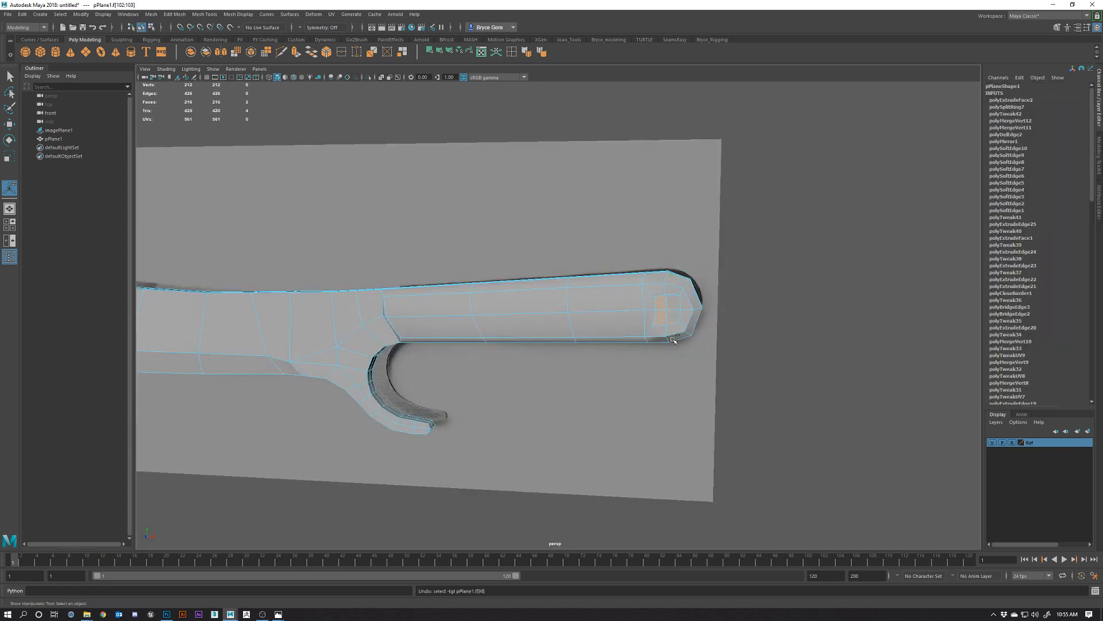
key(ctrl+z)
key(ctrl+z)
key(ctrl+z)
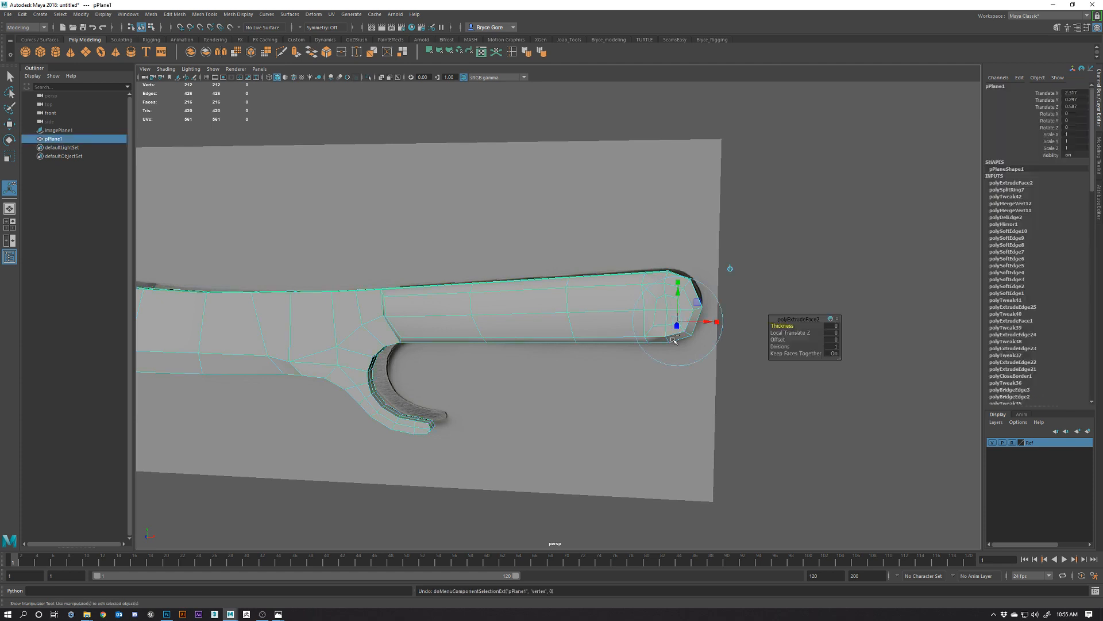
key(ctrl+z)
key(ctrl+z)
key(ctrl+z)
key(ctrl+z)
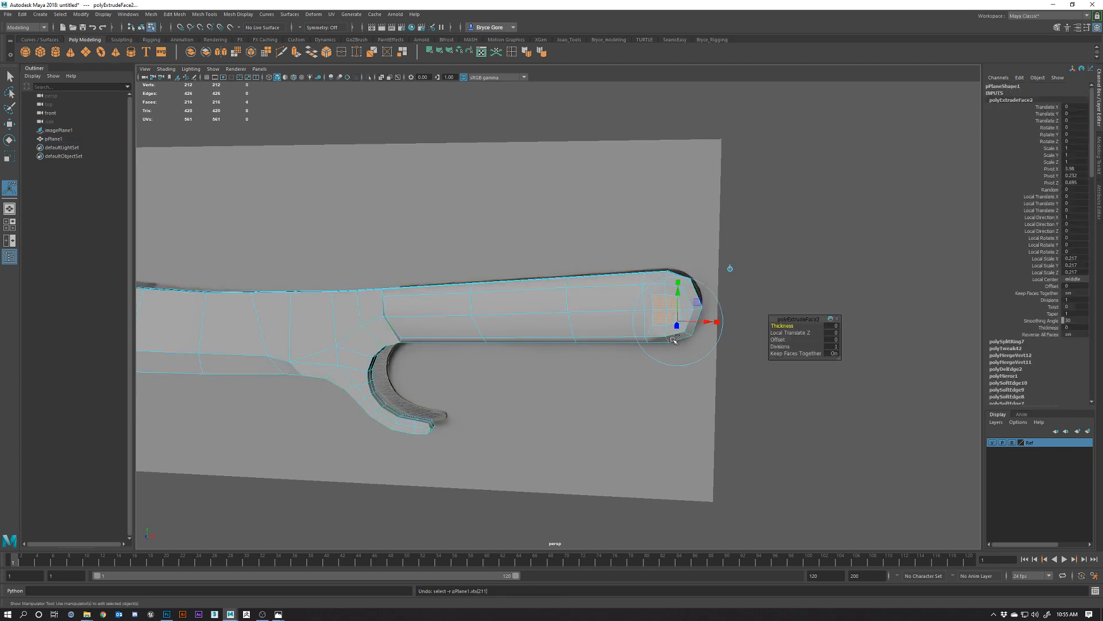
Frame the whole knife, return to object mode and select the knife mesh.
alt+right_drag(649, 377, 578, 357)
alt+middle_drag(577, 356, 730, 379)
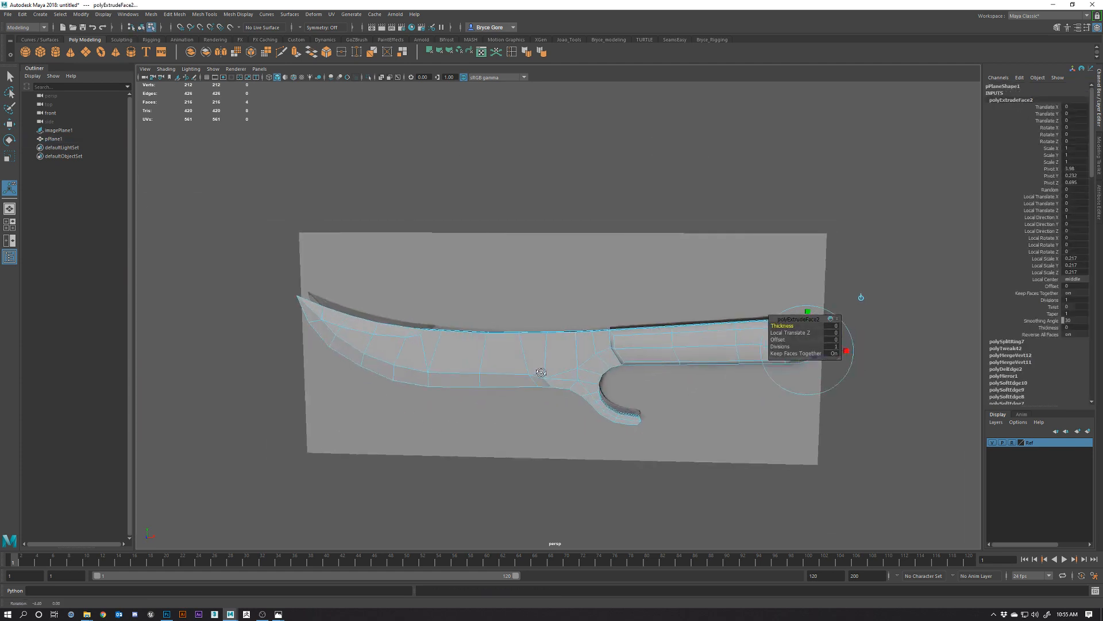
alt+drag(542, 374, 548, 371)
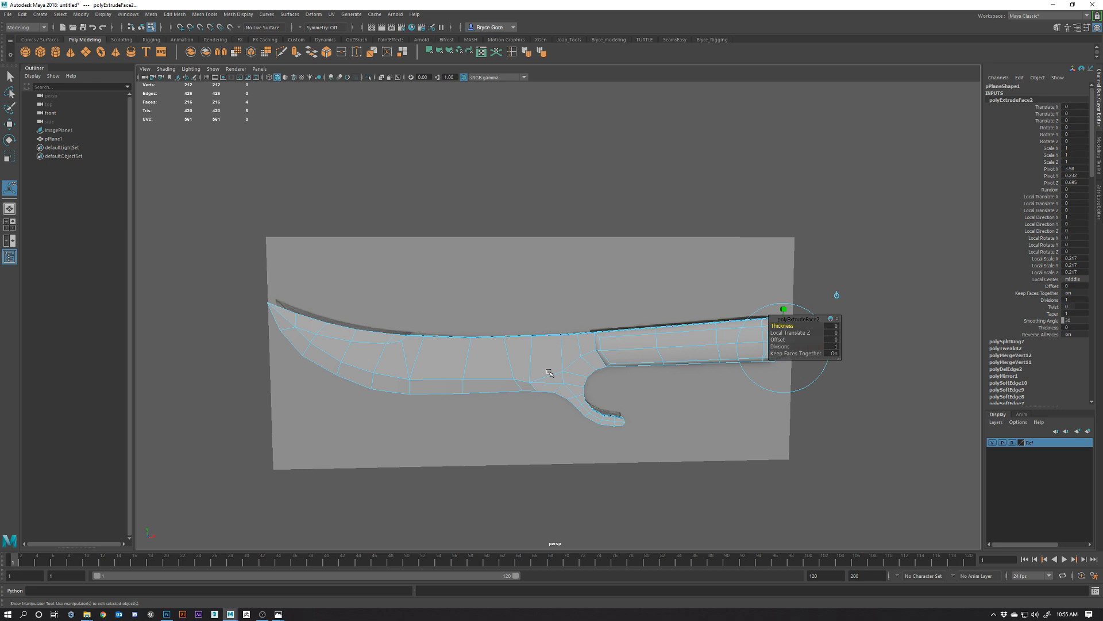
alt+middle_drag(549, 373, 607, 342)
right_drag(641, 324, 678, 311)
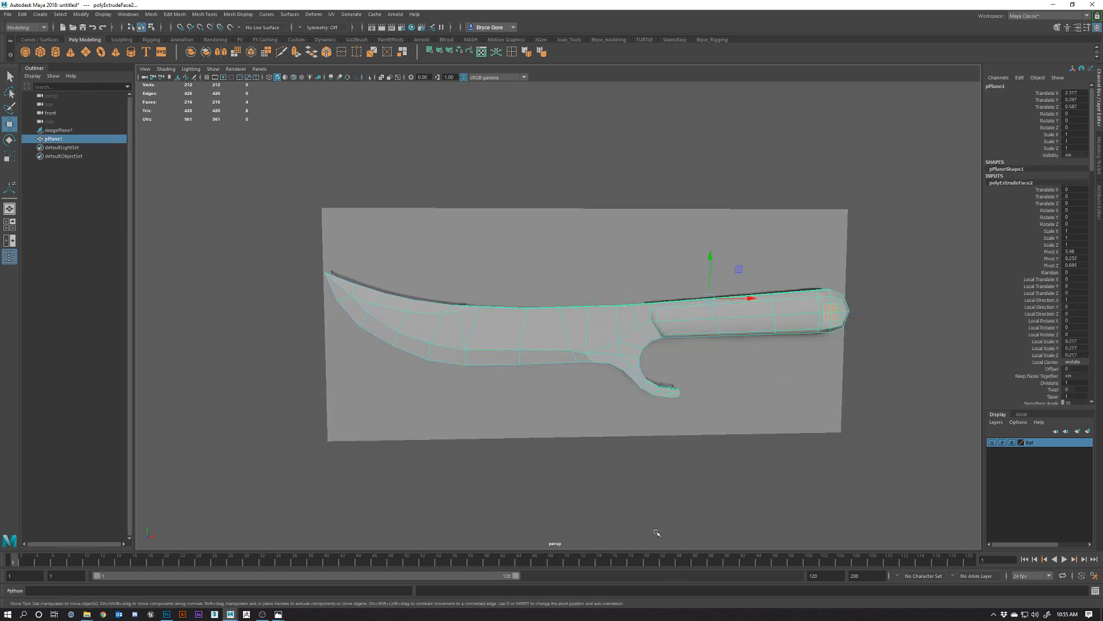
click(656, 517)
click(579, 331)
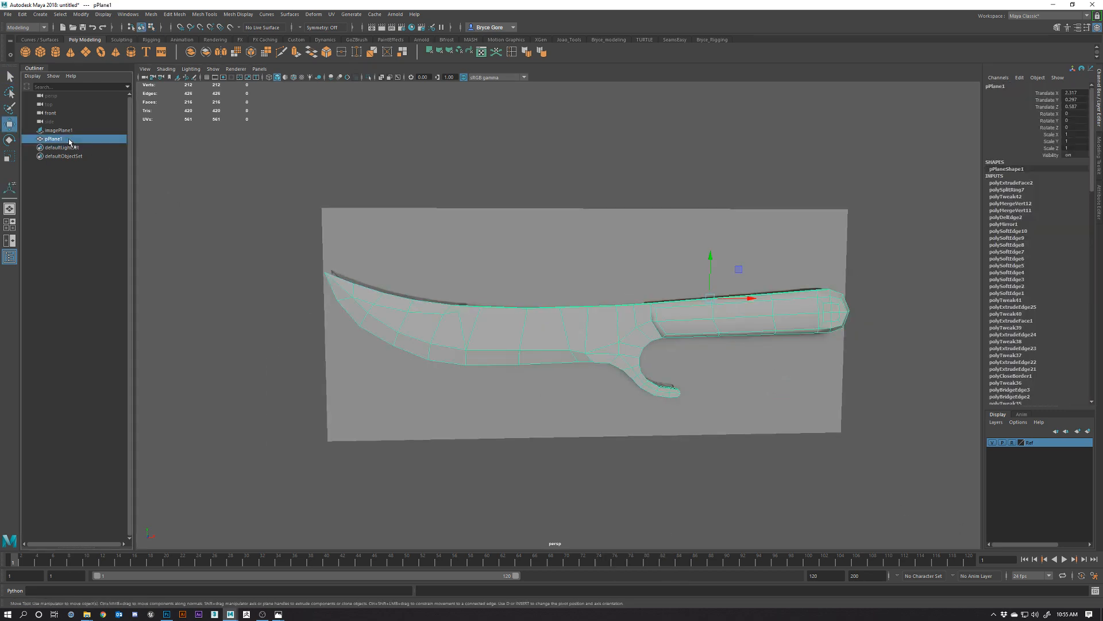
Rename the knife mesh Geo_Knife and assign it to a new display layer.
double_click(68, 140)
text(d)
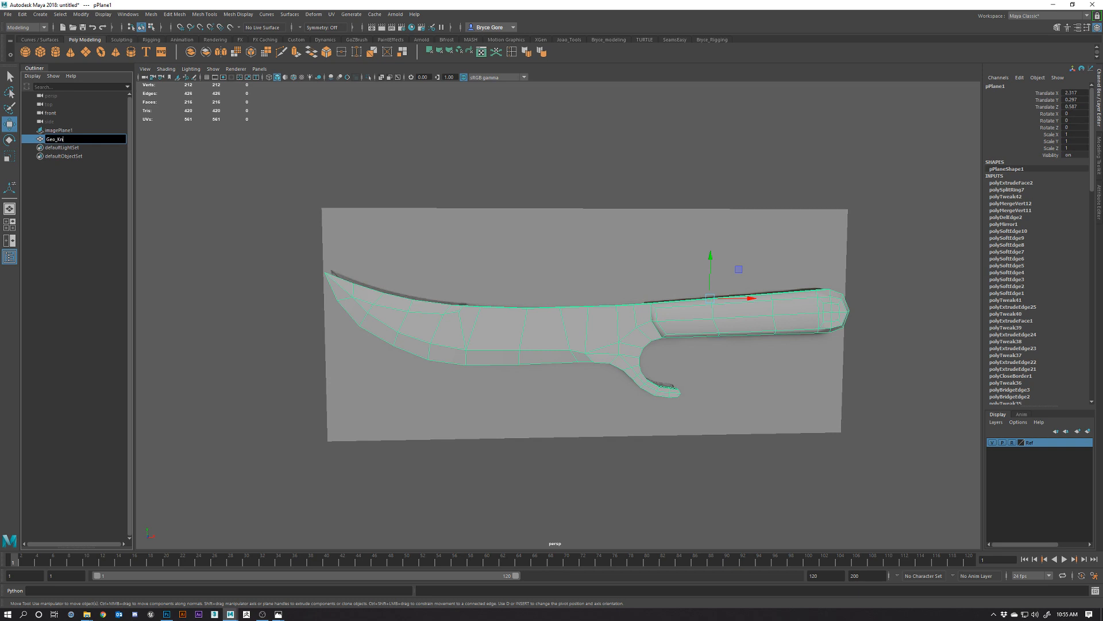
key(Return)
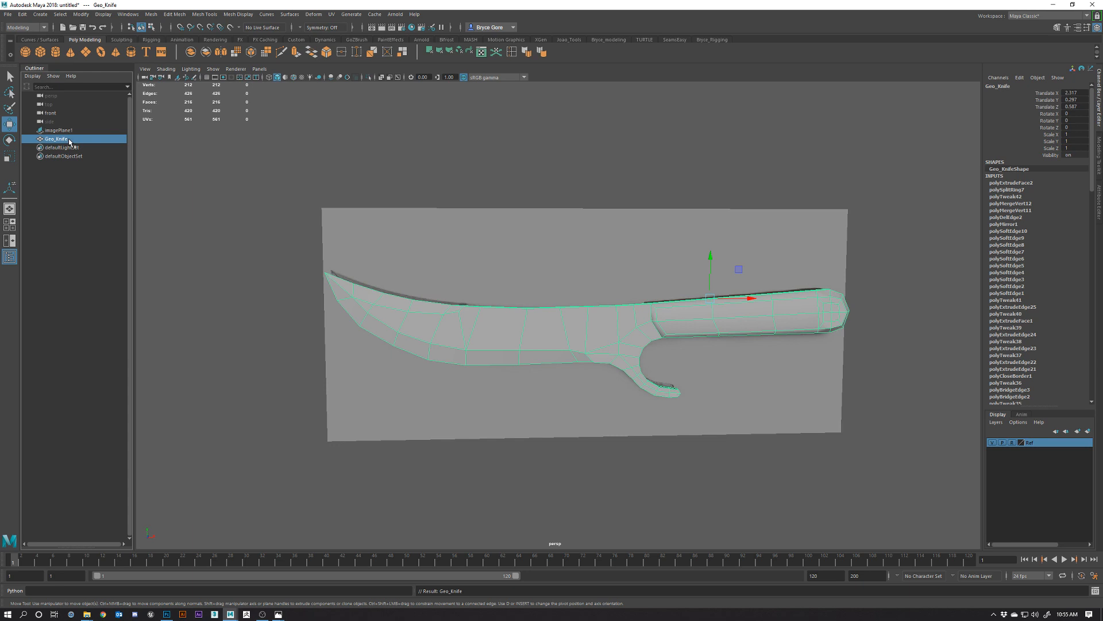
click(1087, 431)
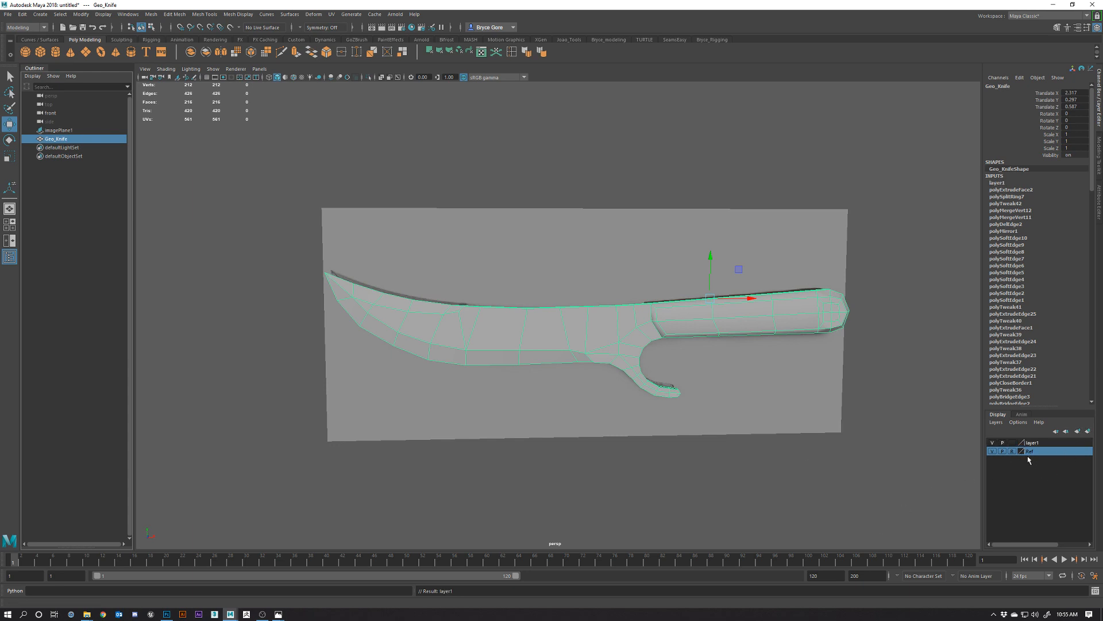
Rename the knife's display layer layer1 to Geo and save the layer settings.
double_click(1032, 444)
double_click(697, 324)
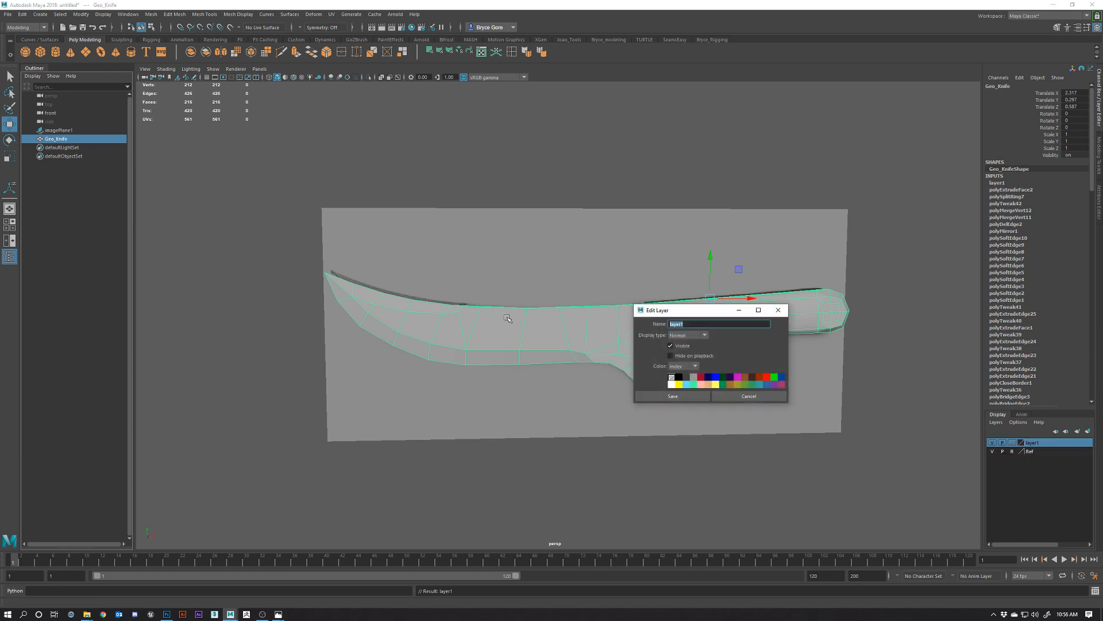
key(Return)
click(660, 396)
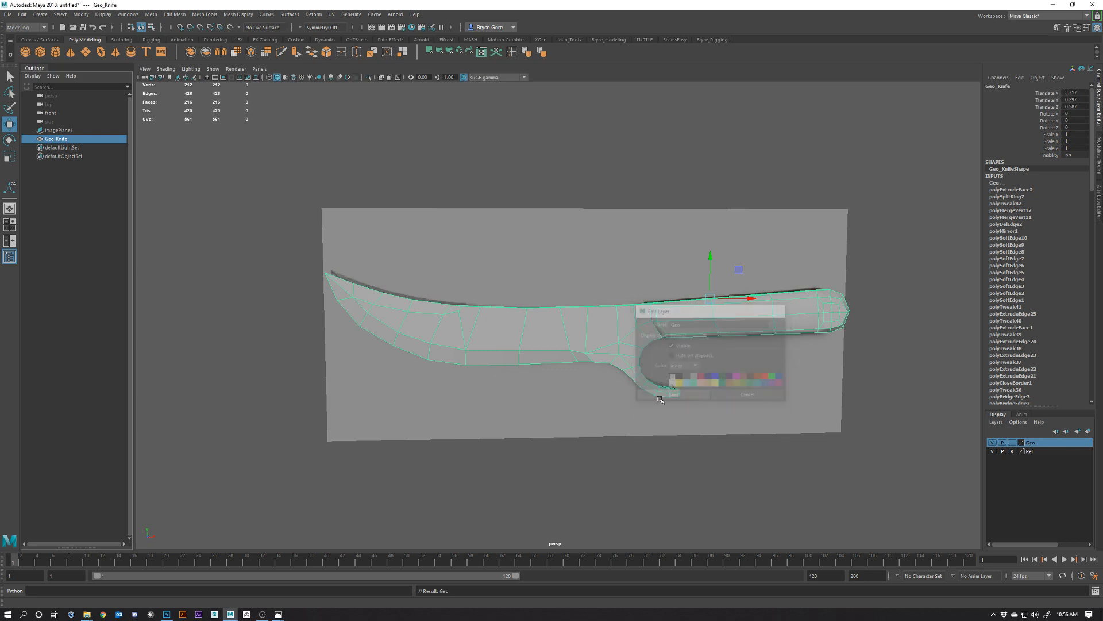
Examine the finished knife mesh from several angles against the reference image plane, with and without its wireframe highlighted.
alt+drag(629, 414, 672, 399)
right_drag(619, 366, 653, 344)
click(881, 350)
alt+drag(558, 380, 615, 410)
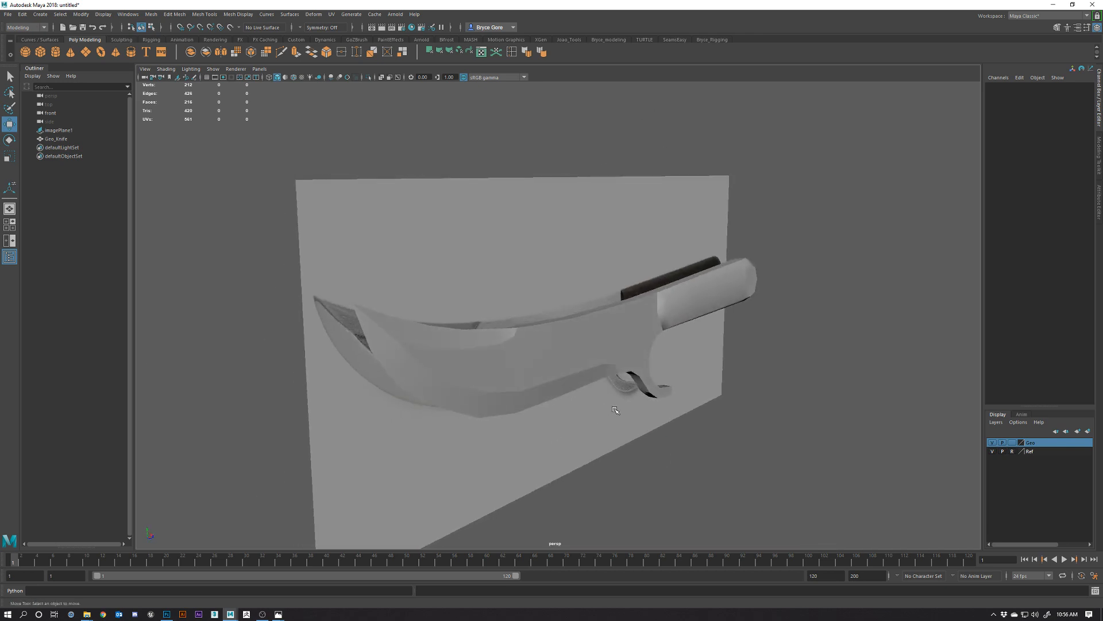
click(589, 343)
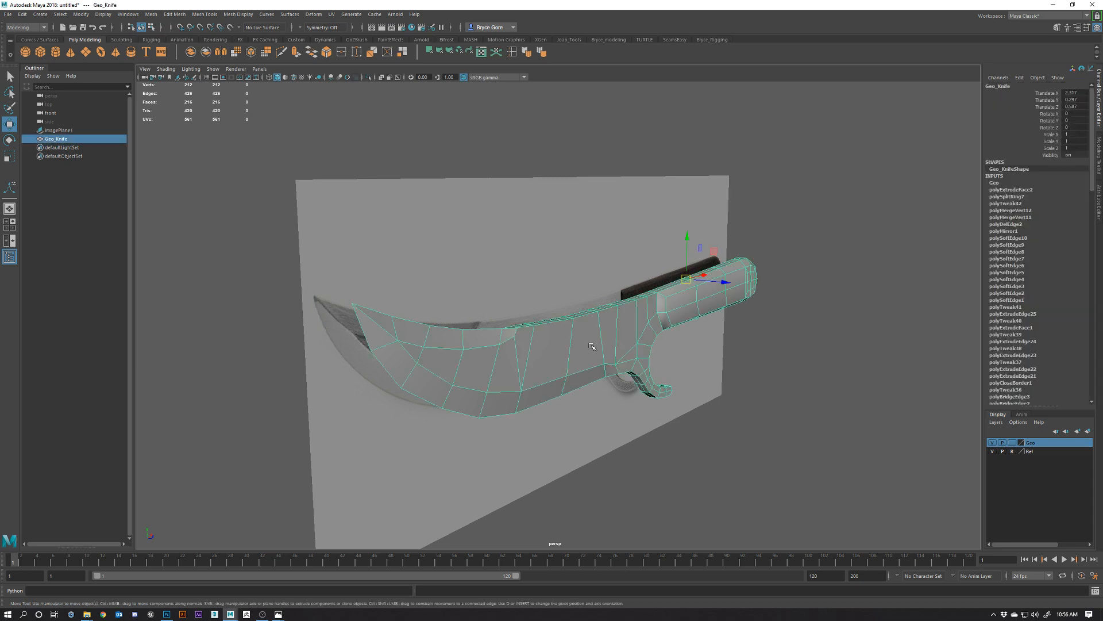
alt+drag(592, 349, 676, 379)
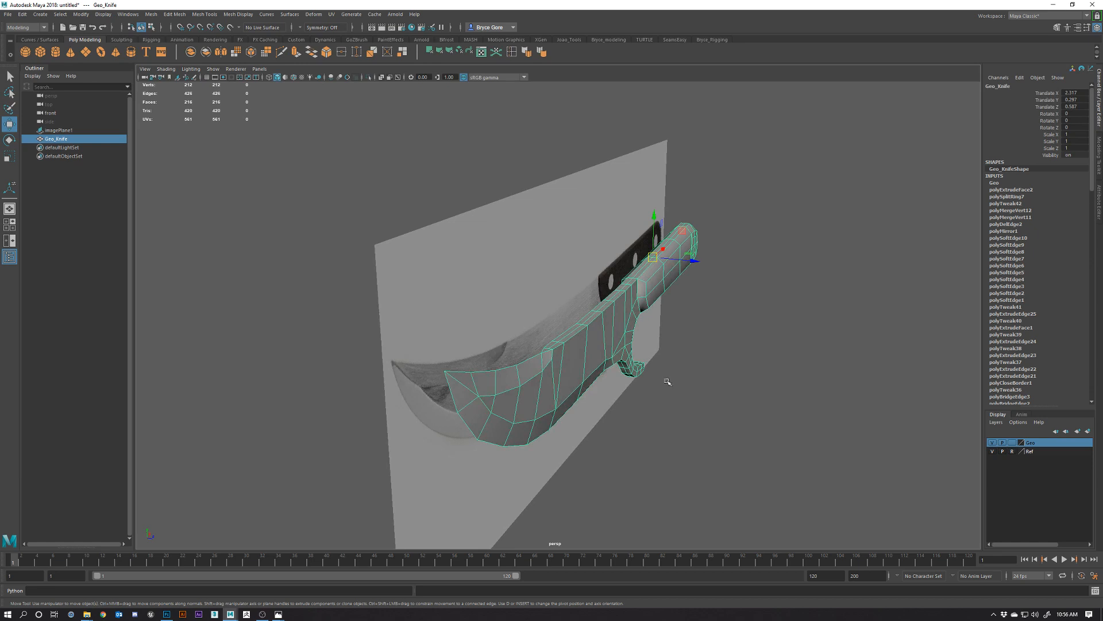
alt+drag(598, 338, 650, 367)
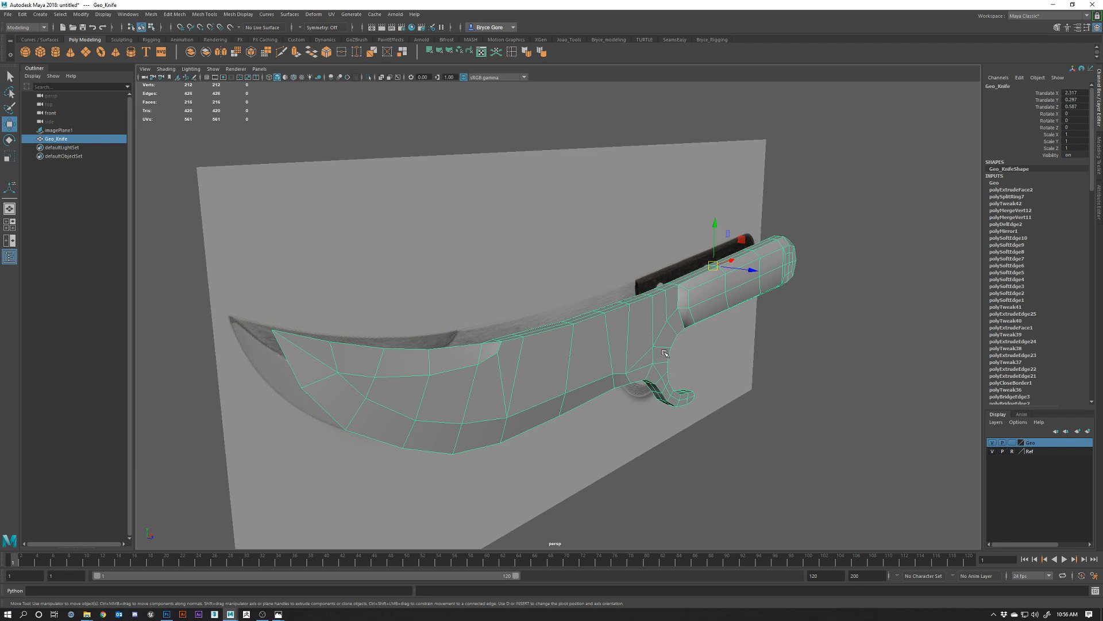
alt+drag(628, 351, 564, 345)
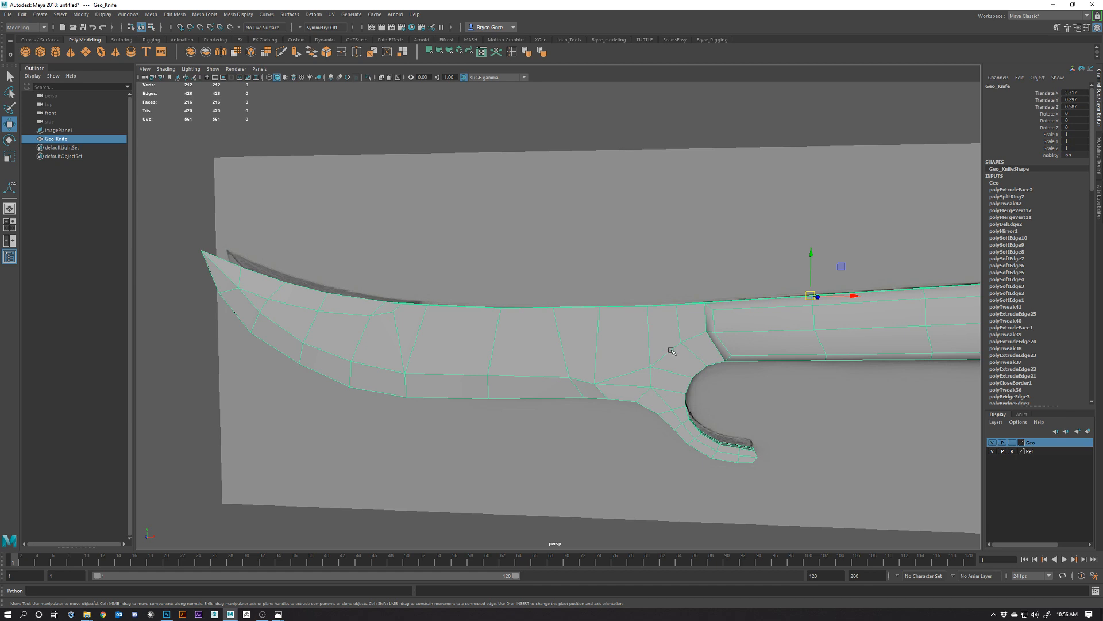
alt+drag(595, 356, 724, 374)
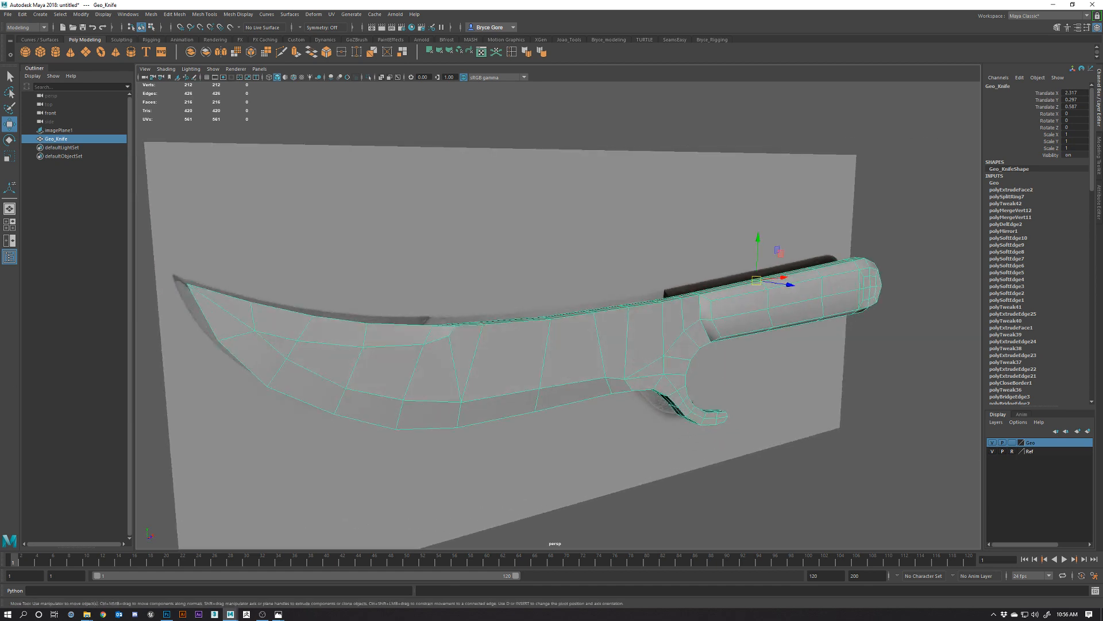